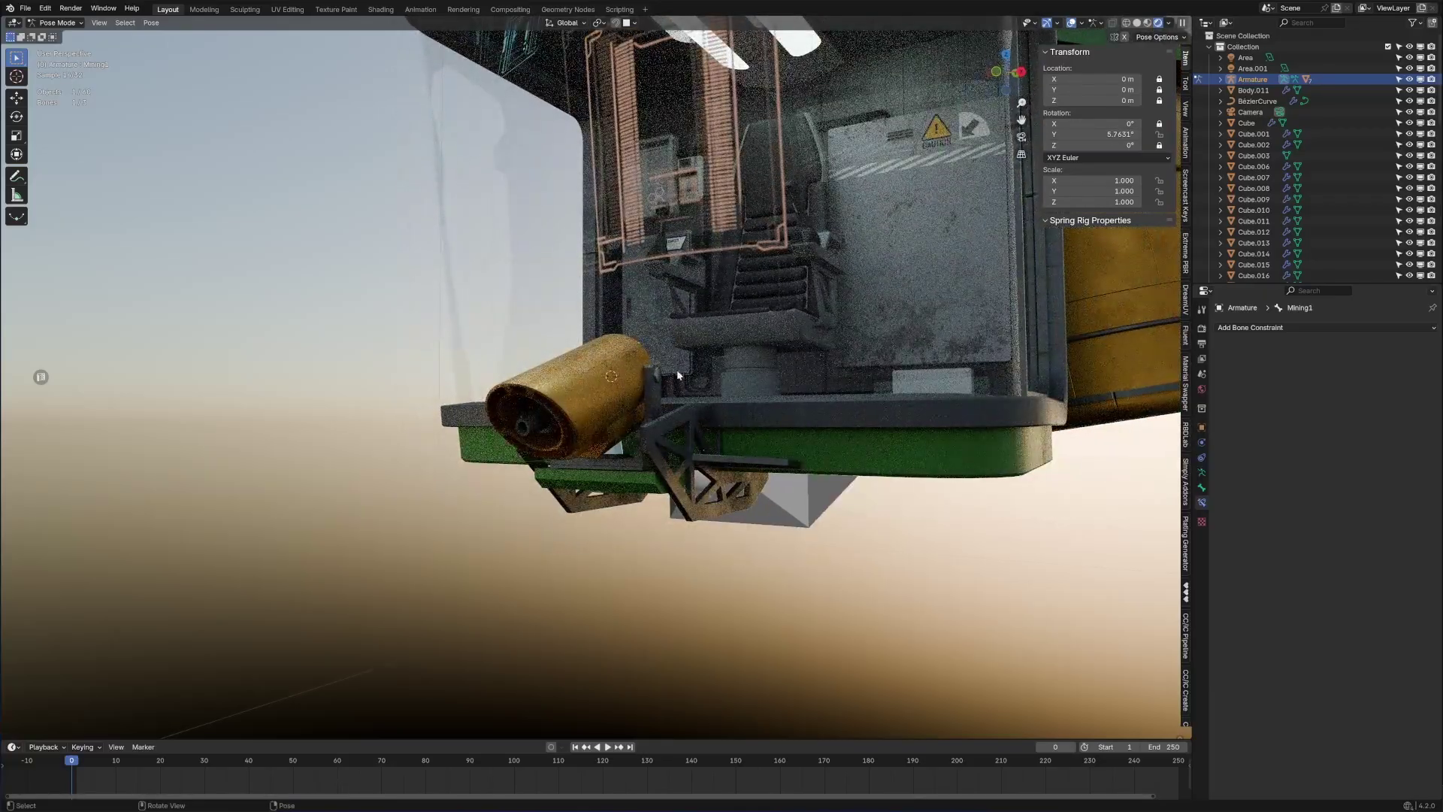
# - Try tilting the yellow barrel under the cabin by rotating the Mining2 bone
pyautogui.click(592, 379)
pyautogui.press('r')
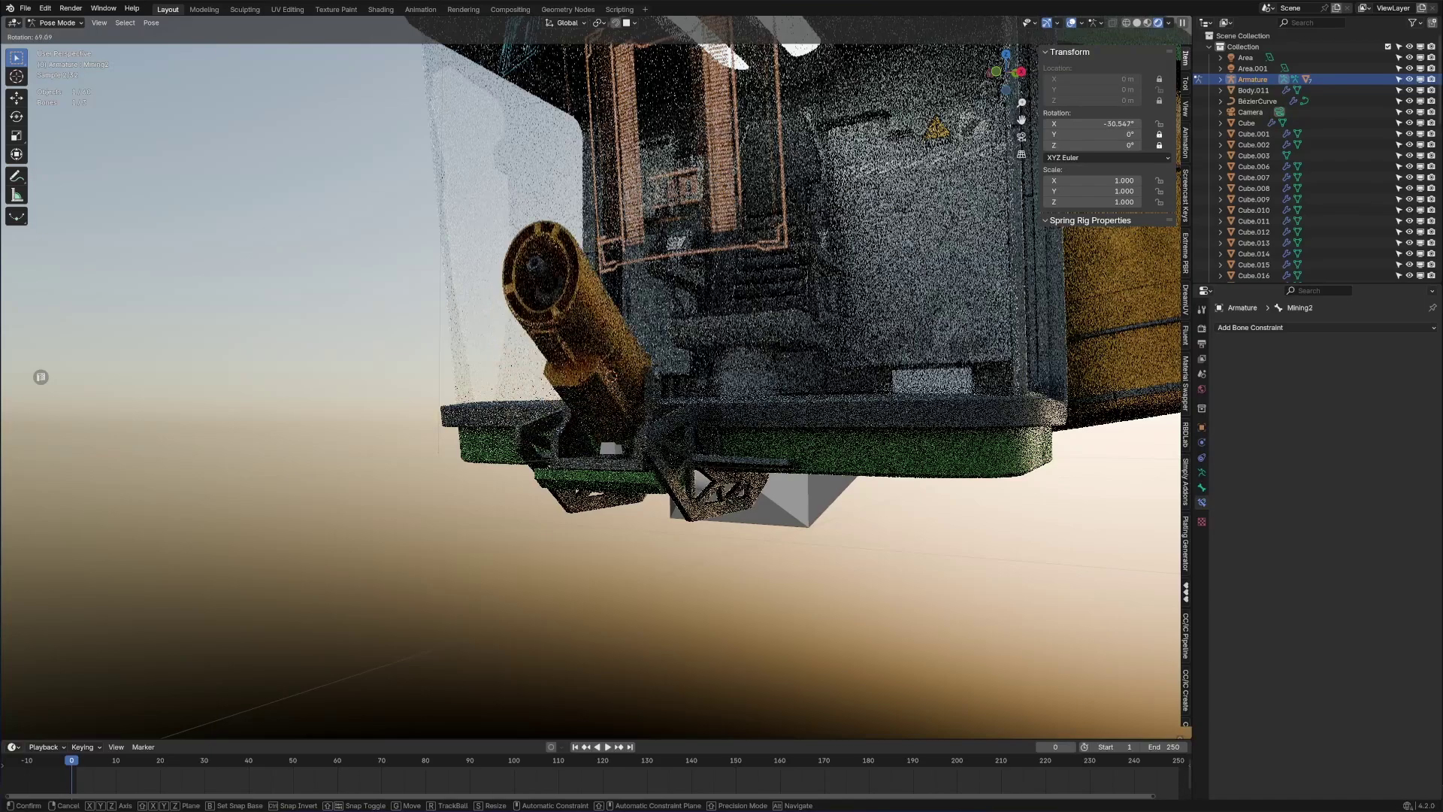
pyautogui.click(643, 409)
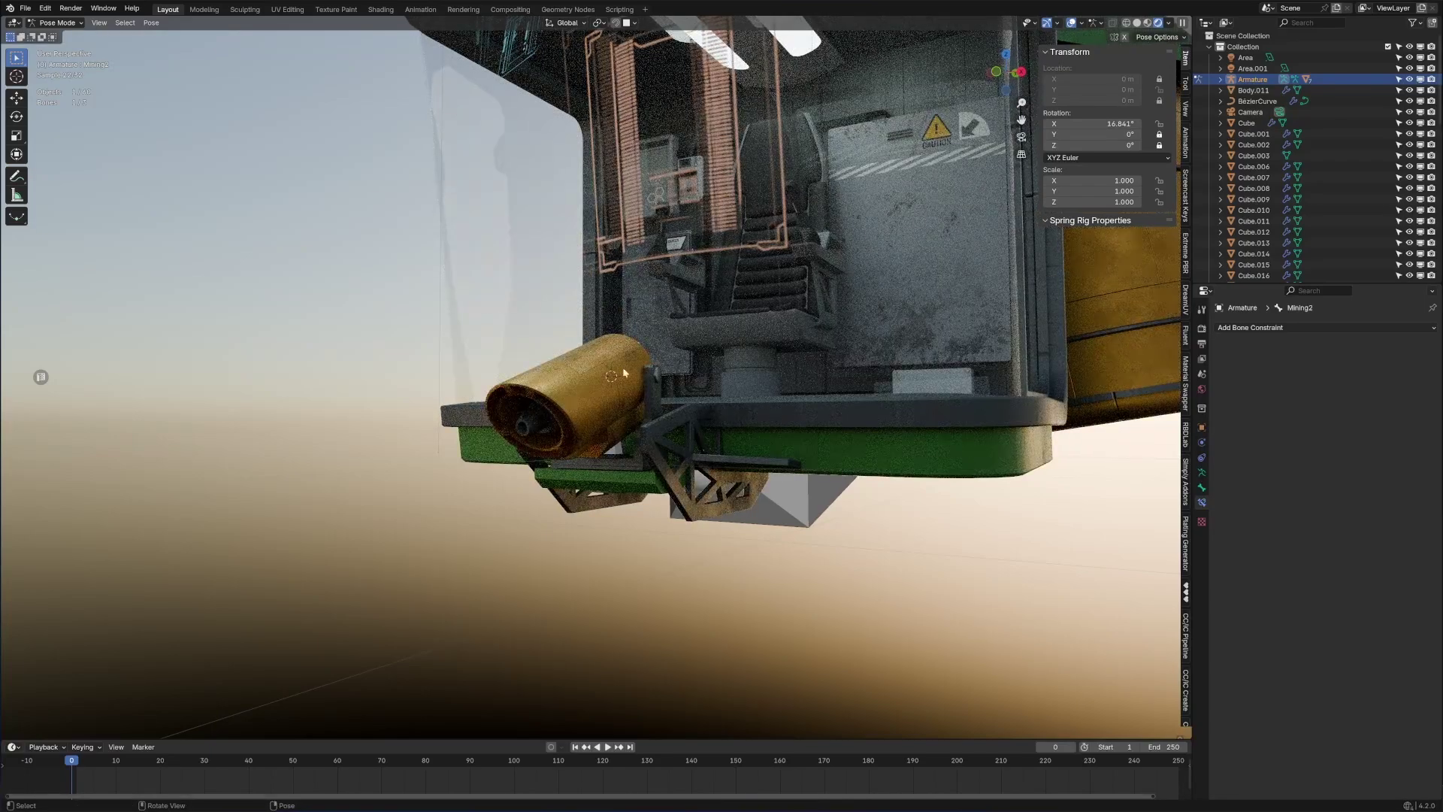
# - Try swivelling the barrel mount by rotating the Mining1 bone about the Z axis
pyautogui.scroll(2, 659, 342)
pyautogui.keyDown('shift'); pyautogui.moveTo(557, 439); pyautogui.dragTo(663, 349, button='middle'); pyautogui.keyUp('shift')
pyautogui.moveTo(698, 432); pyautogui.dragTo(656, 359, button='middle')
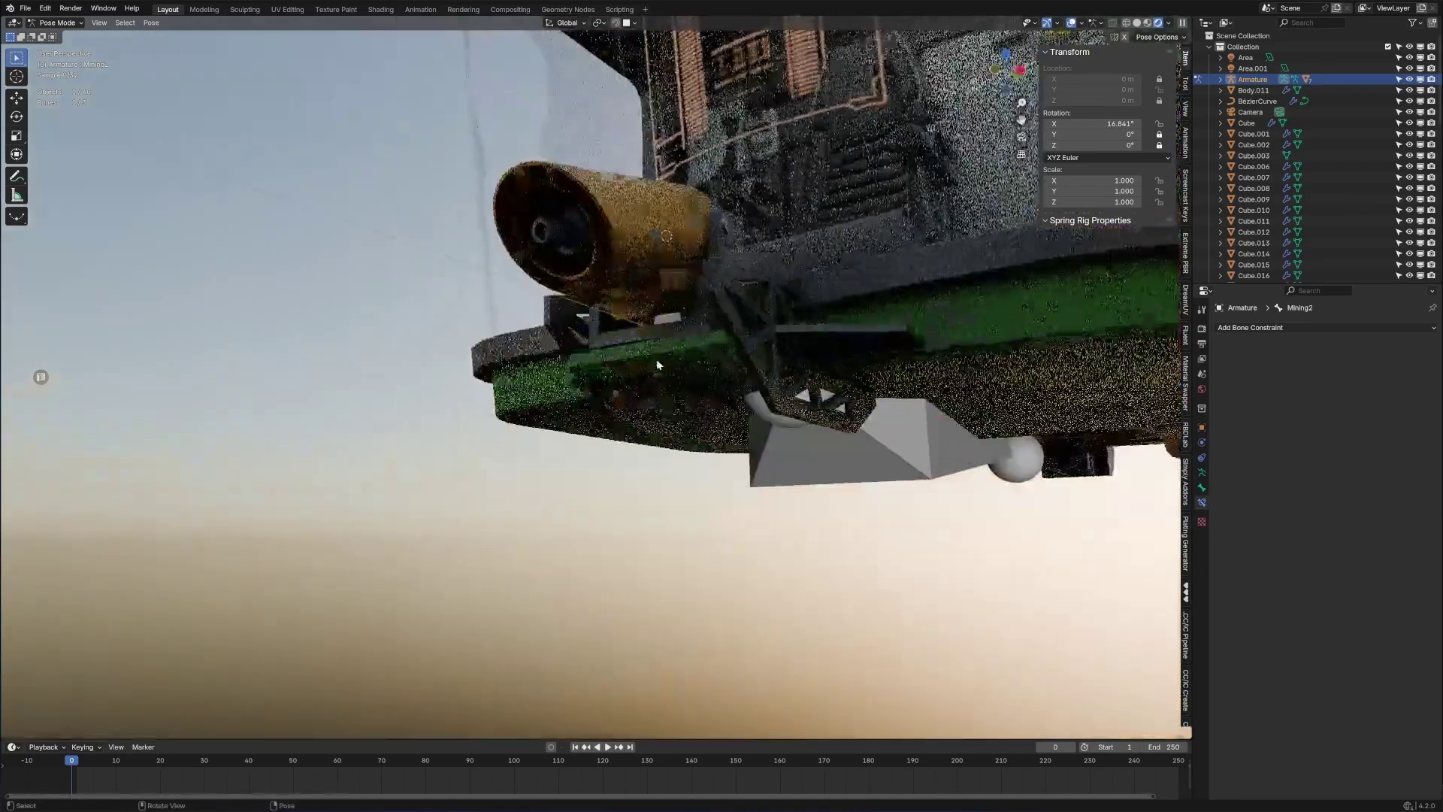
pyautogui.moveTo(634, 203); pyautogui.dragTo(669, 283, button='middle')
pyautogui.scroll(1, 670, 283)
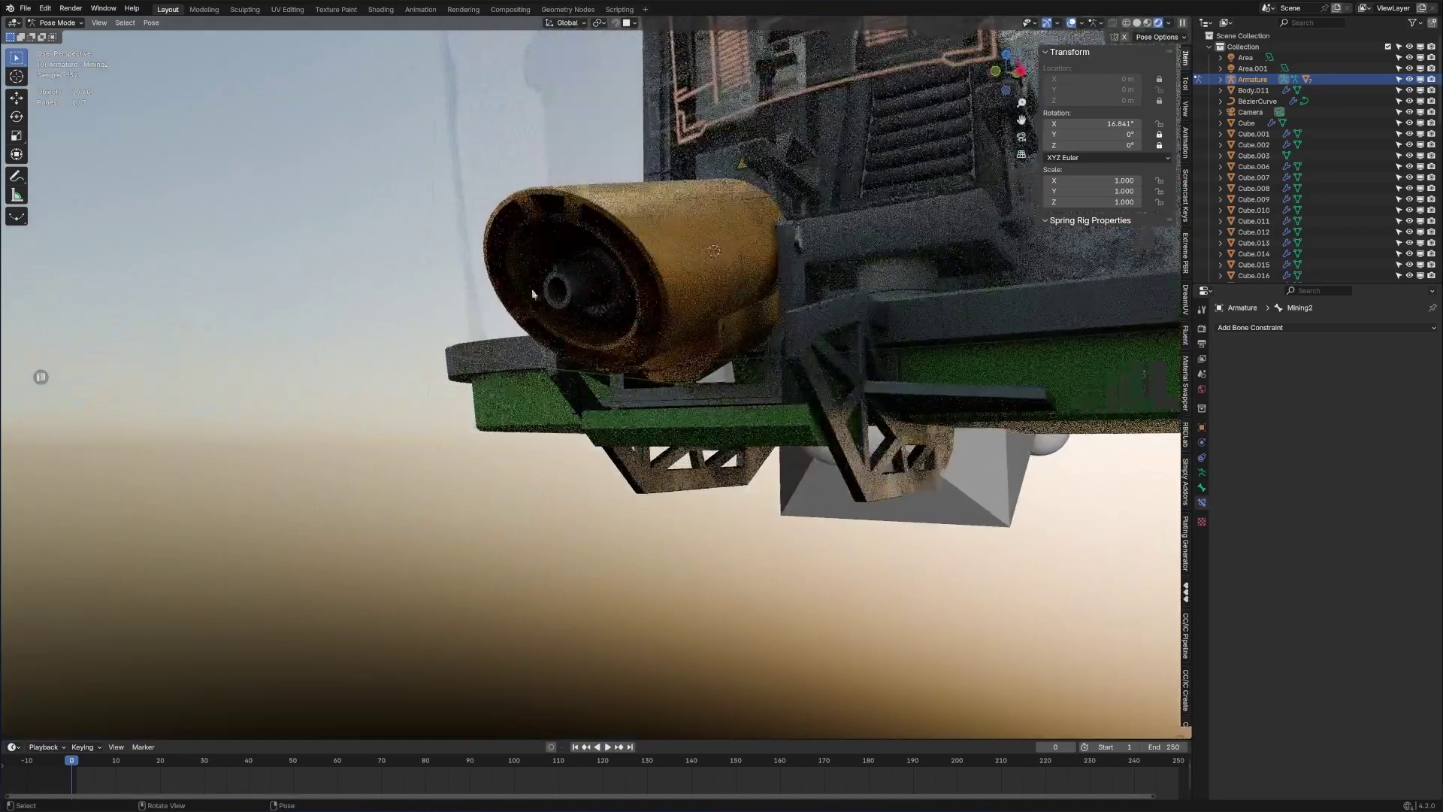
pyautogui.click(720, 392)
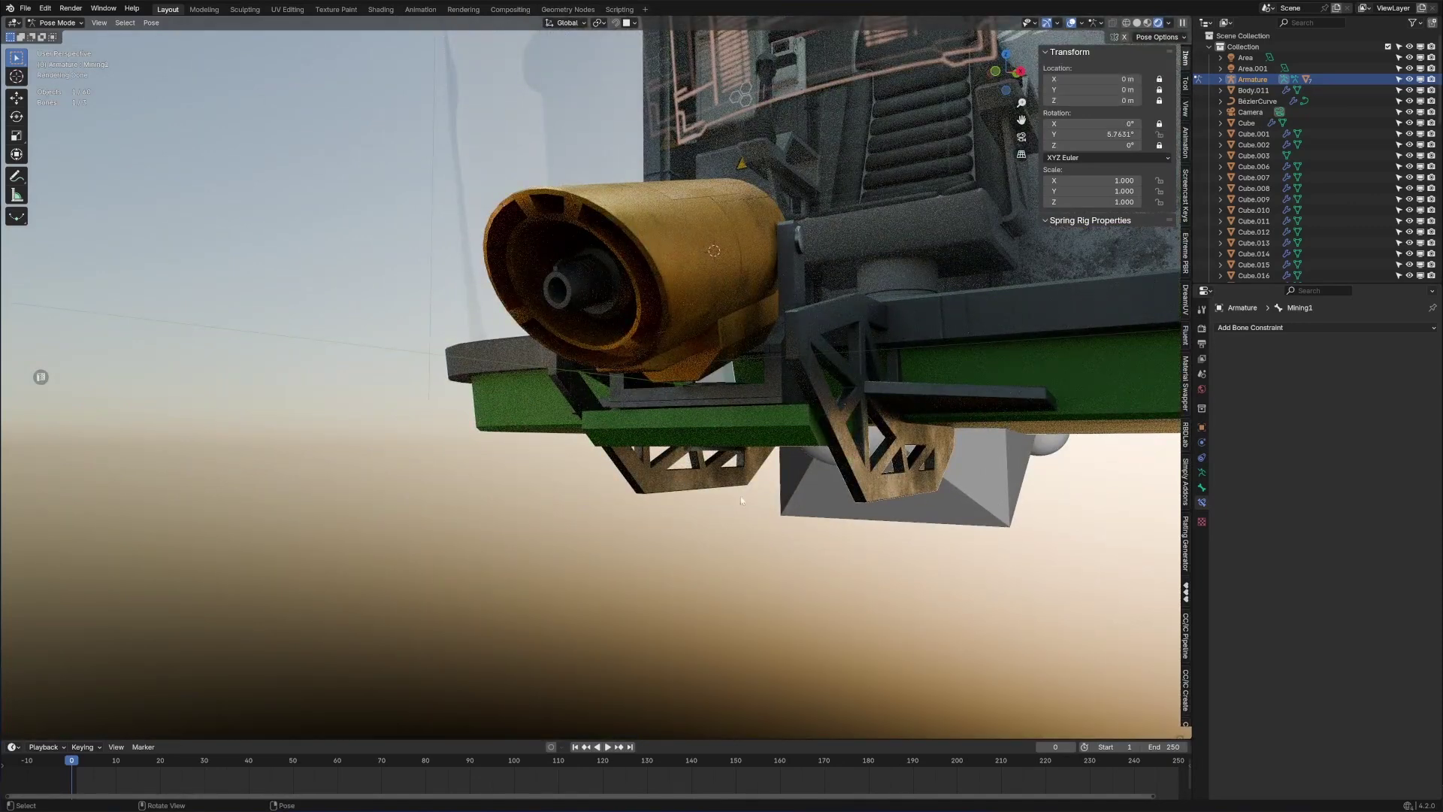
pyautogui.press('r')
pyautogui.press('z')
pyautogui.click(734, 496)
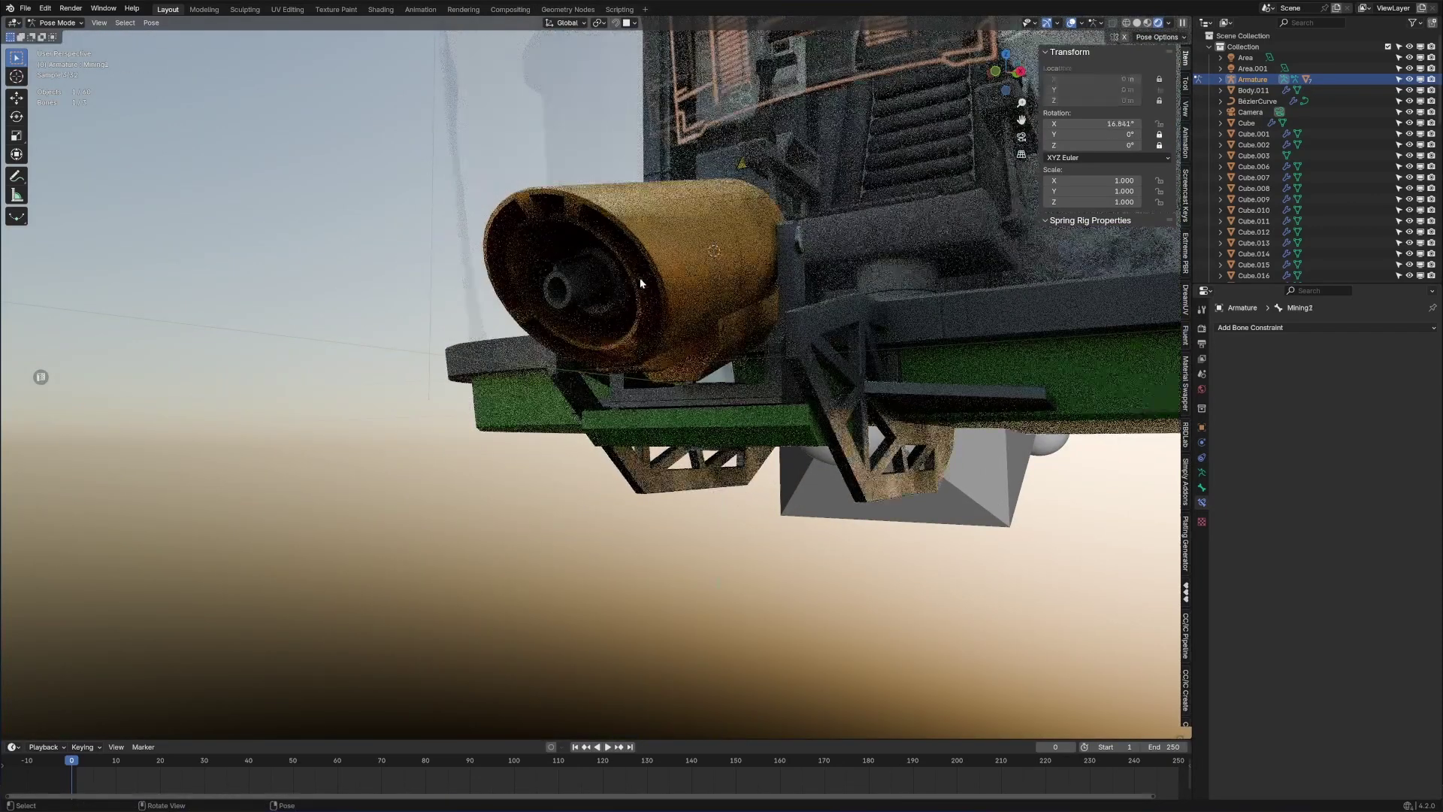
# - Tilt the barrel upward by rotating the Mining2 bone about 38° in the view plane
pyautogui.click(638, 283)
pyautogui.press('r')
pyautogui.click(799, 561)
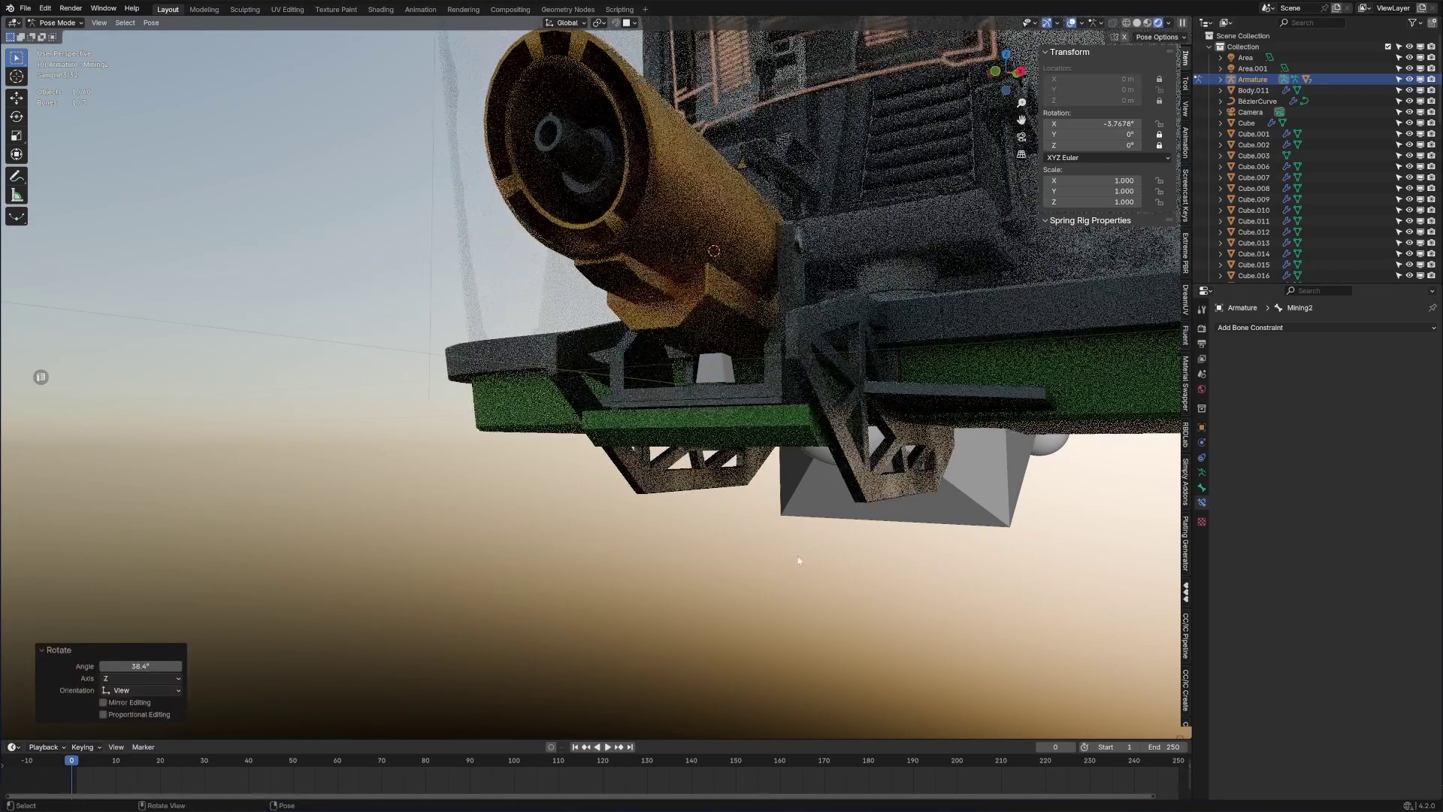
pyautogui.scroll(-1, 794, 555)
pyautogui.moveTo(791, 552); pyautogui.dragTo(774, 570, button='middle')
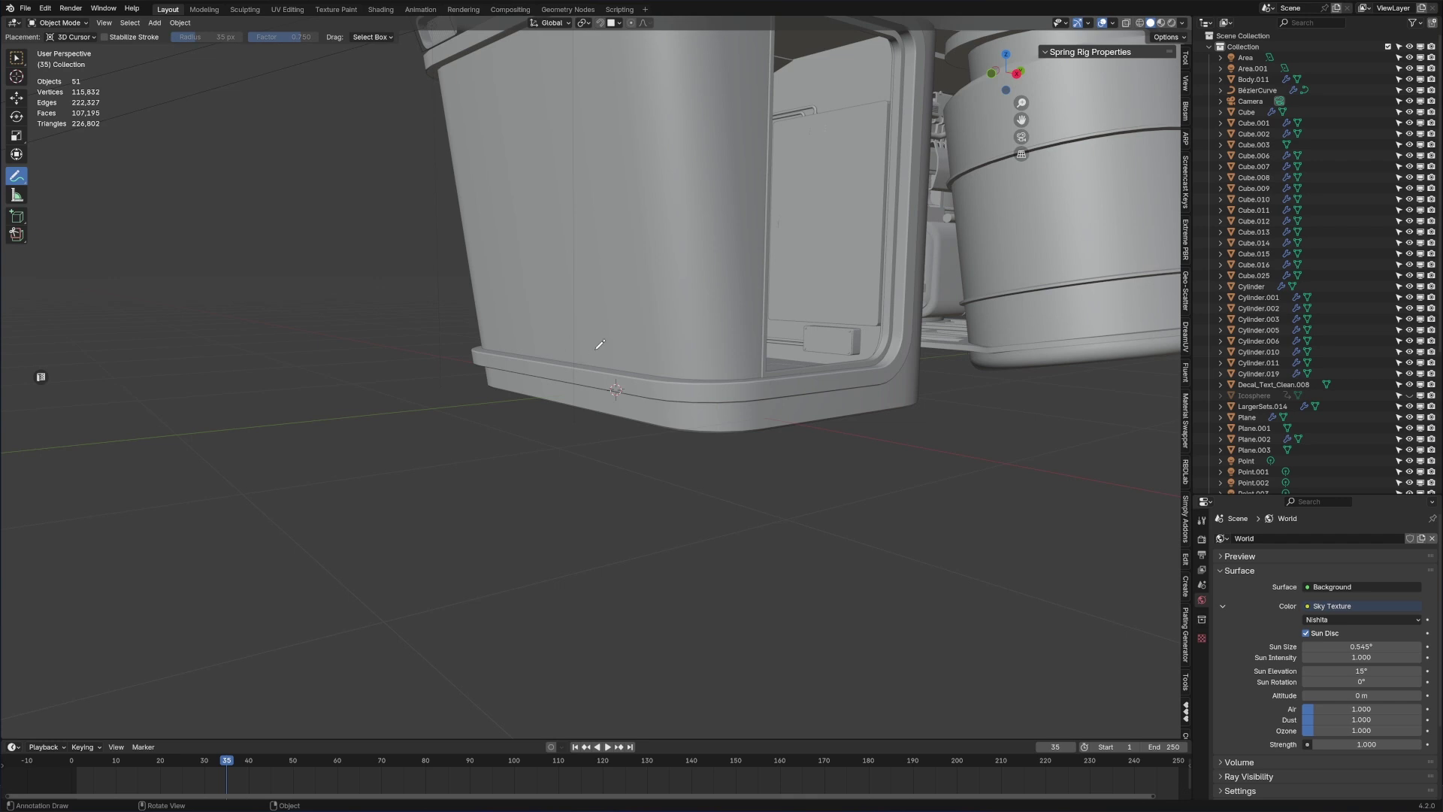
# - Sketch a freehand annotation of the bracket outline at the cabin's lower front edge, and return to the selection tool
pyautogui.moveTo(601, 319); pyautogui.dragTo(586, 326)
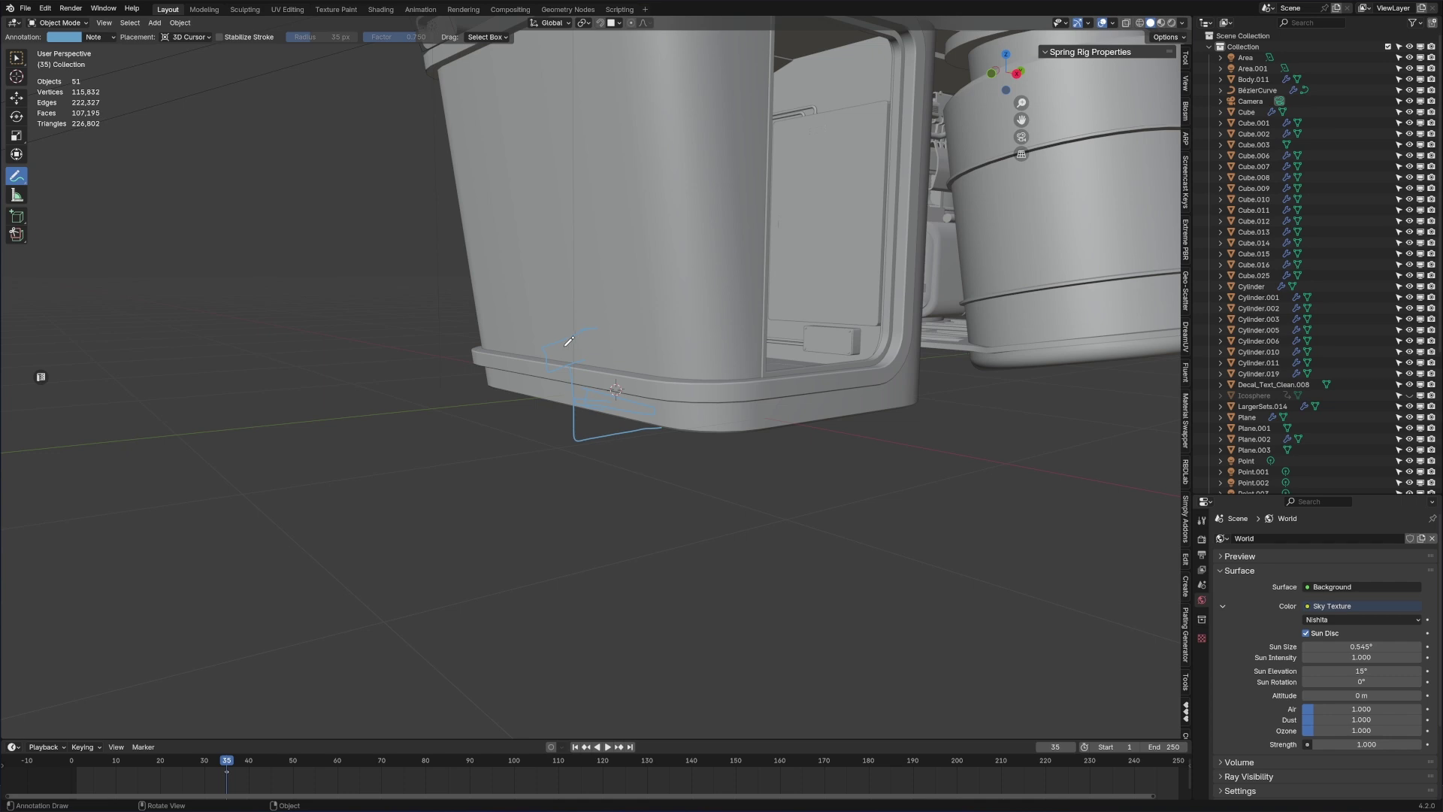
pyautogui.moveTo(569, 341); pyautogui.dragTo(712, 348, button='middle')
pyautogui.moveTo(883, 353); pyautogui.dragTo(829, 373, button='middle')
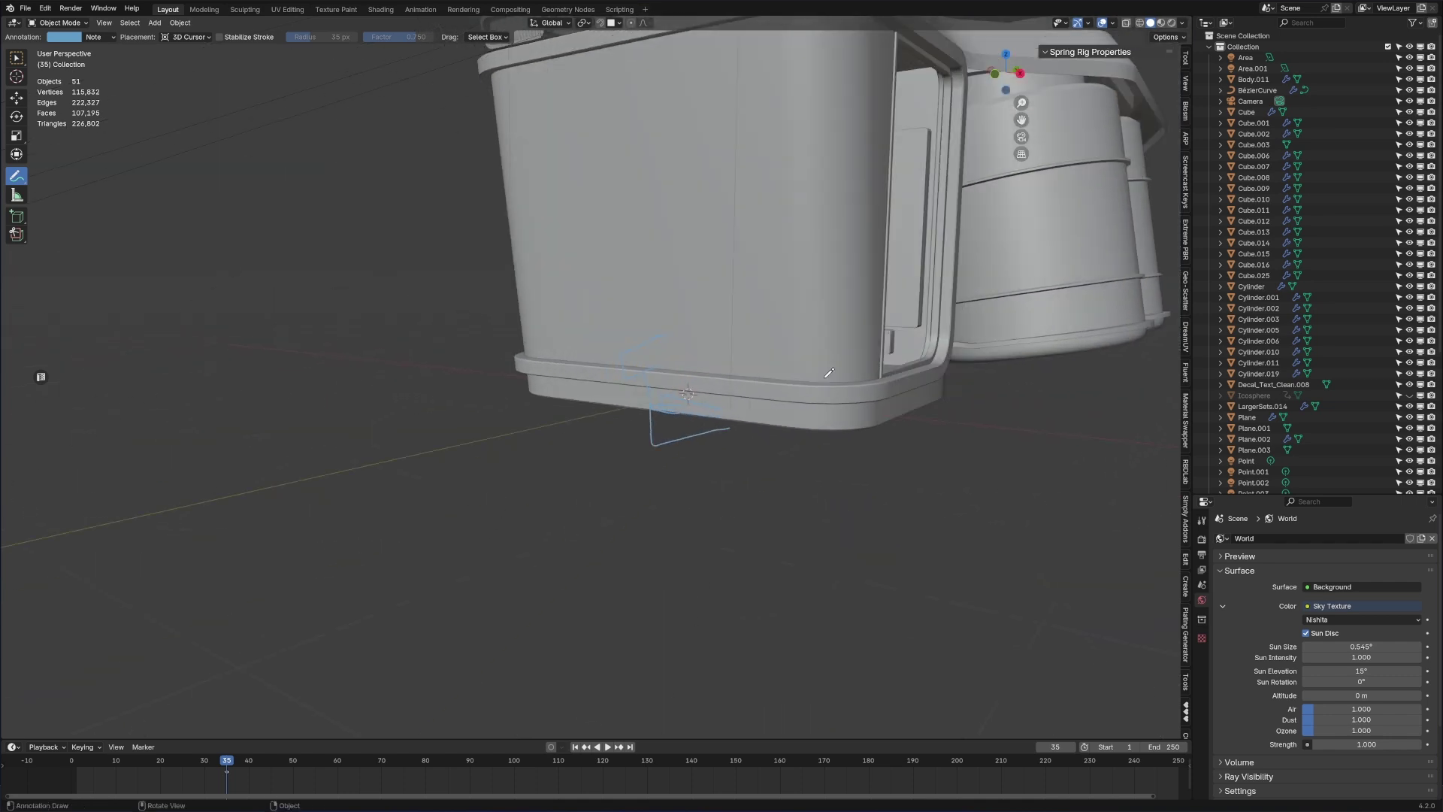
pyautogui.click(17, 65)
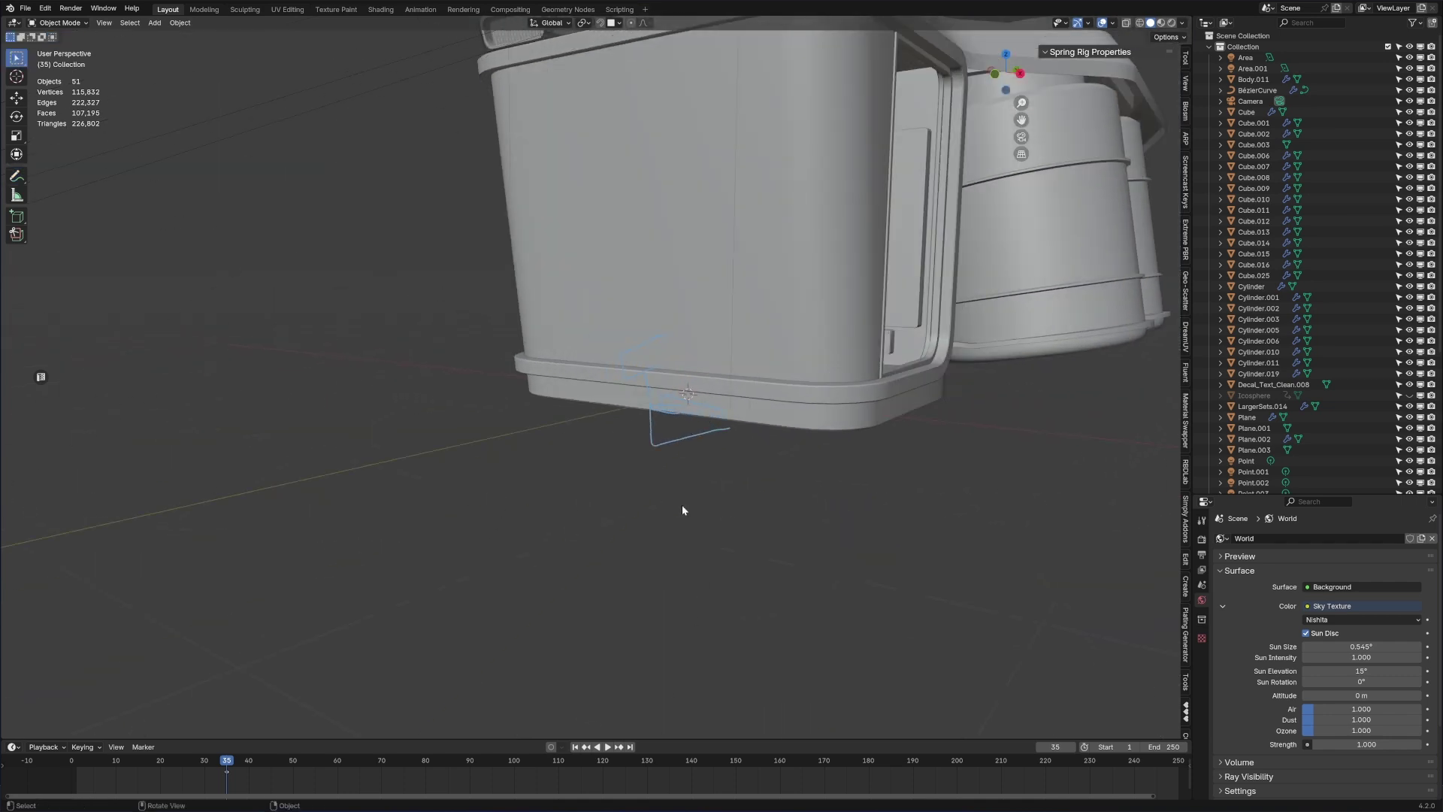
# - Add a plane mesh at the cabin's lower front and rotate its geometry 90° about the X axis
pyautogui.moveTo(693, 430); pyautogui.dragTo(651, 399, button='middle')
pyautogui.hotkey('shift', 'a')
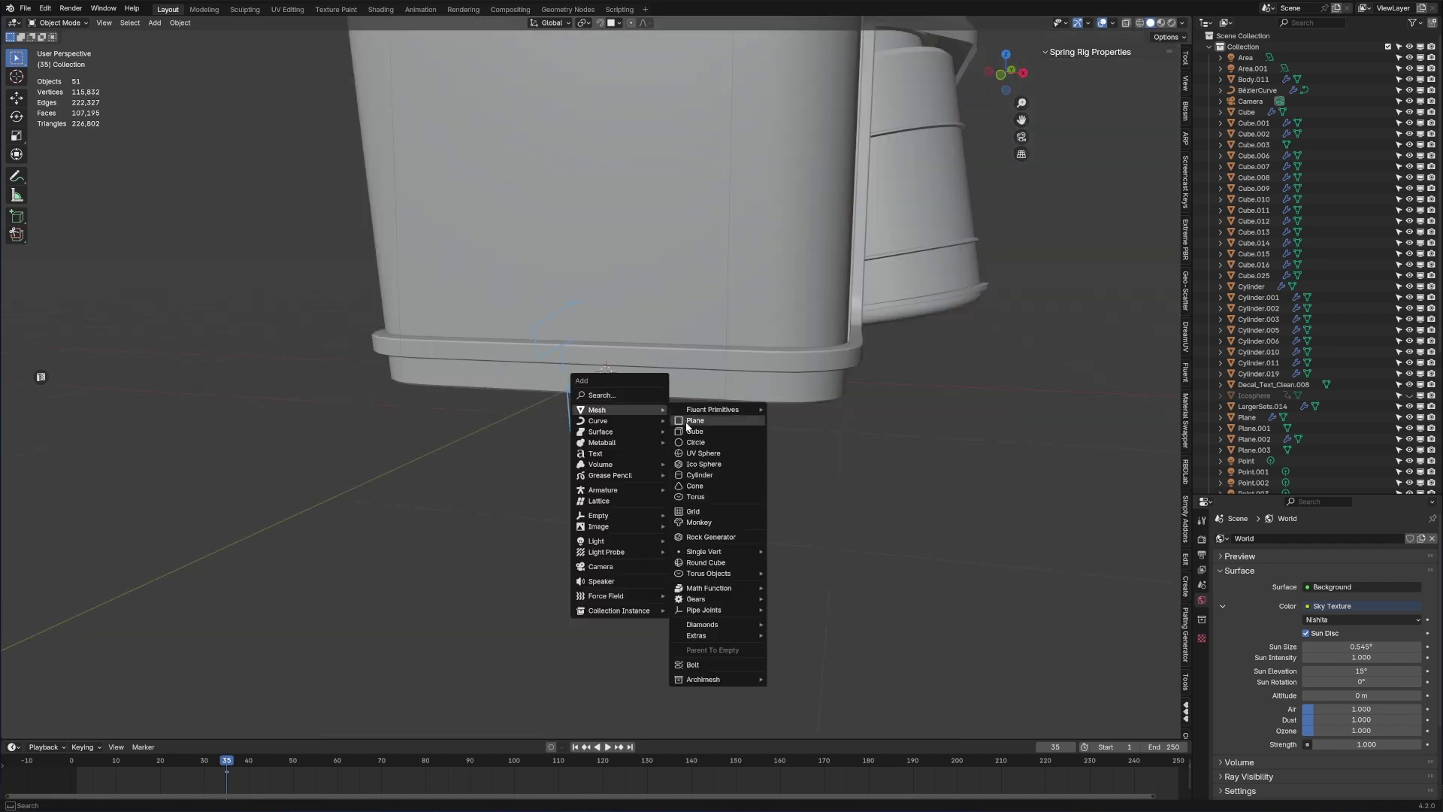
pyautogui.click(688, 421)
pyautogui.press('Tab')
pyautogui.press('r')
pyautogui.press('x')
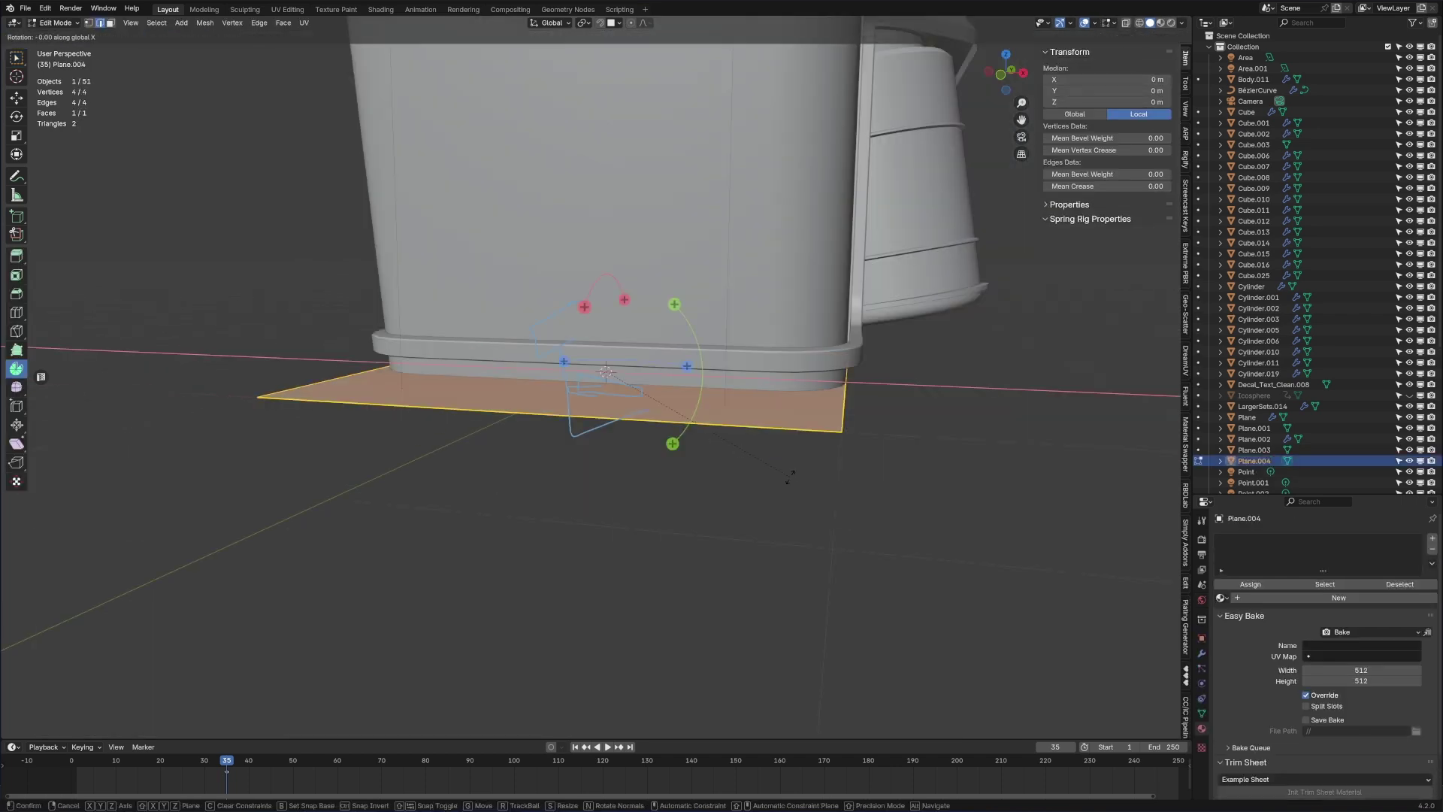
pyautogui.press('9')
pyautogui.press('0')
pyautogui.press('Return')
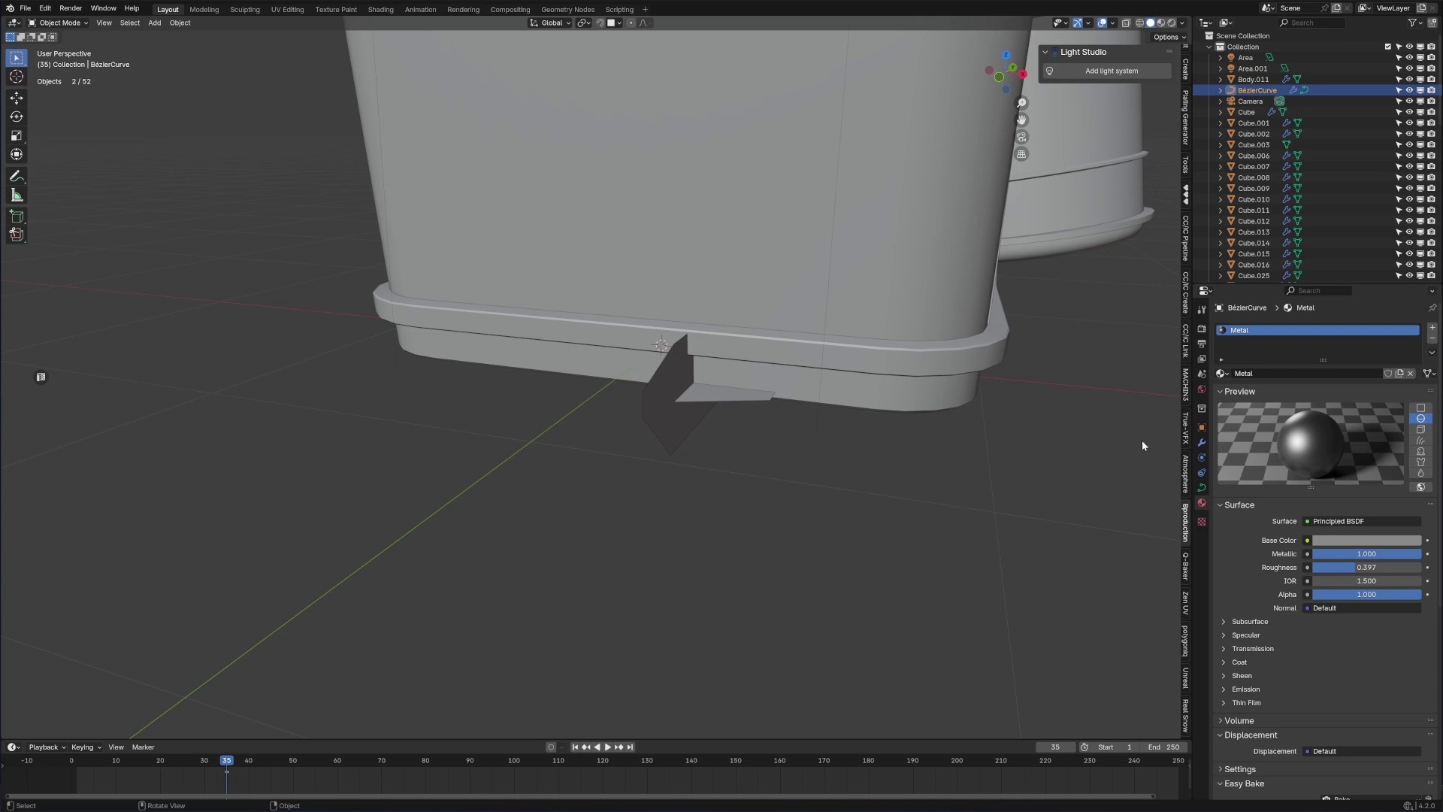
pyautogui.click(1200, 443)
pyautogui.click(1276, 326)
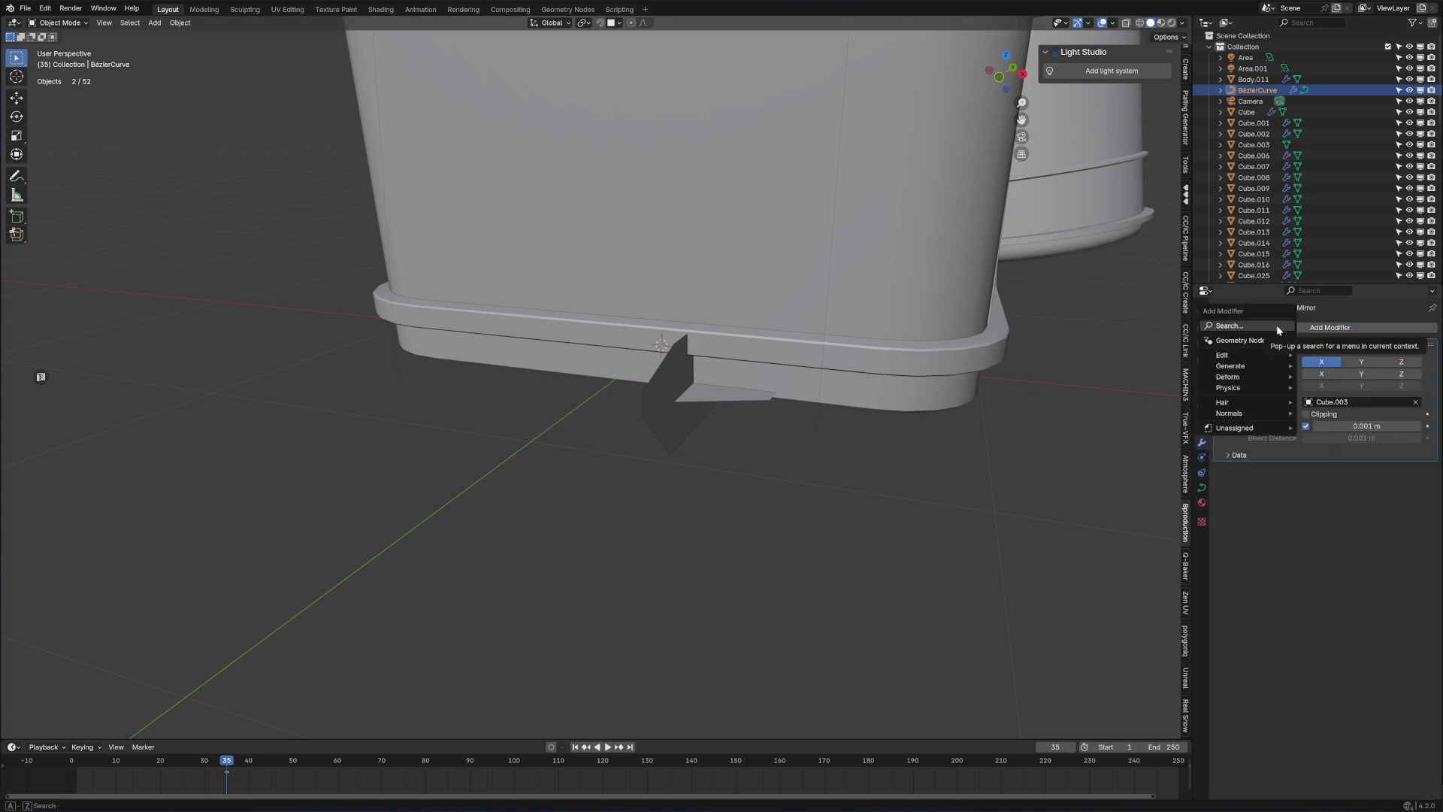
pyautogui.moveTo(1264, 368)
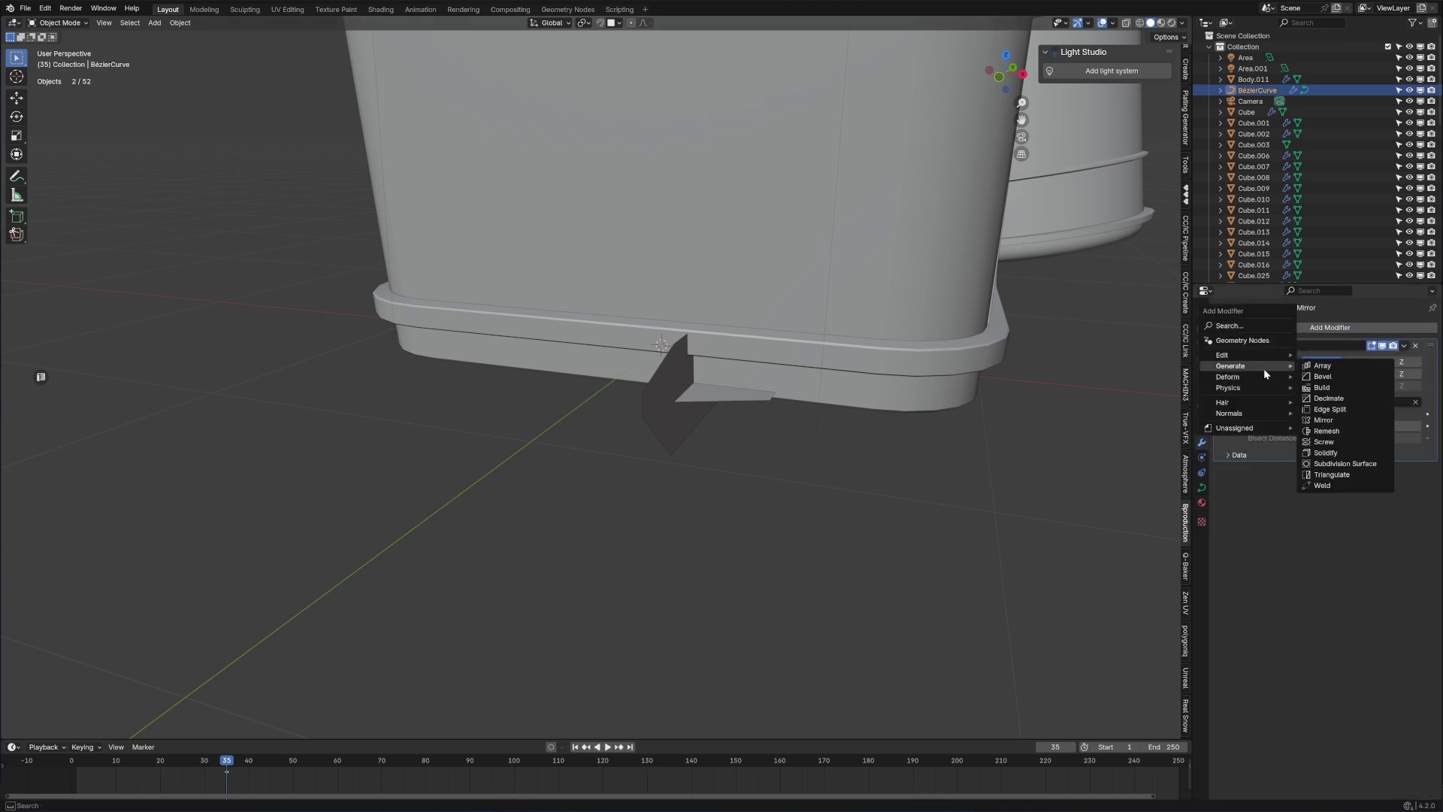
pyautogui.click(1327, 457)
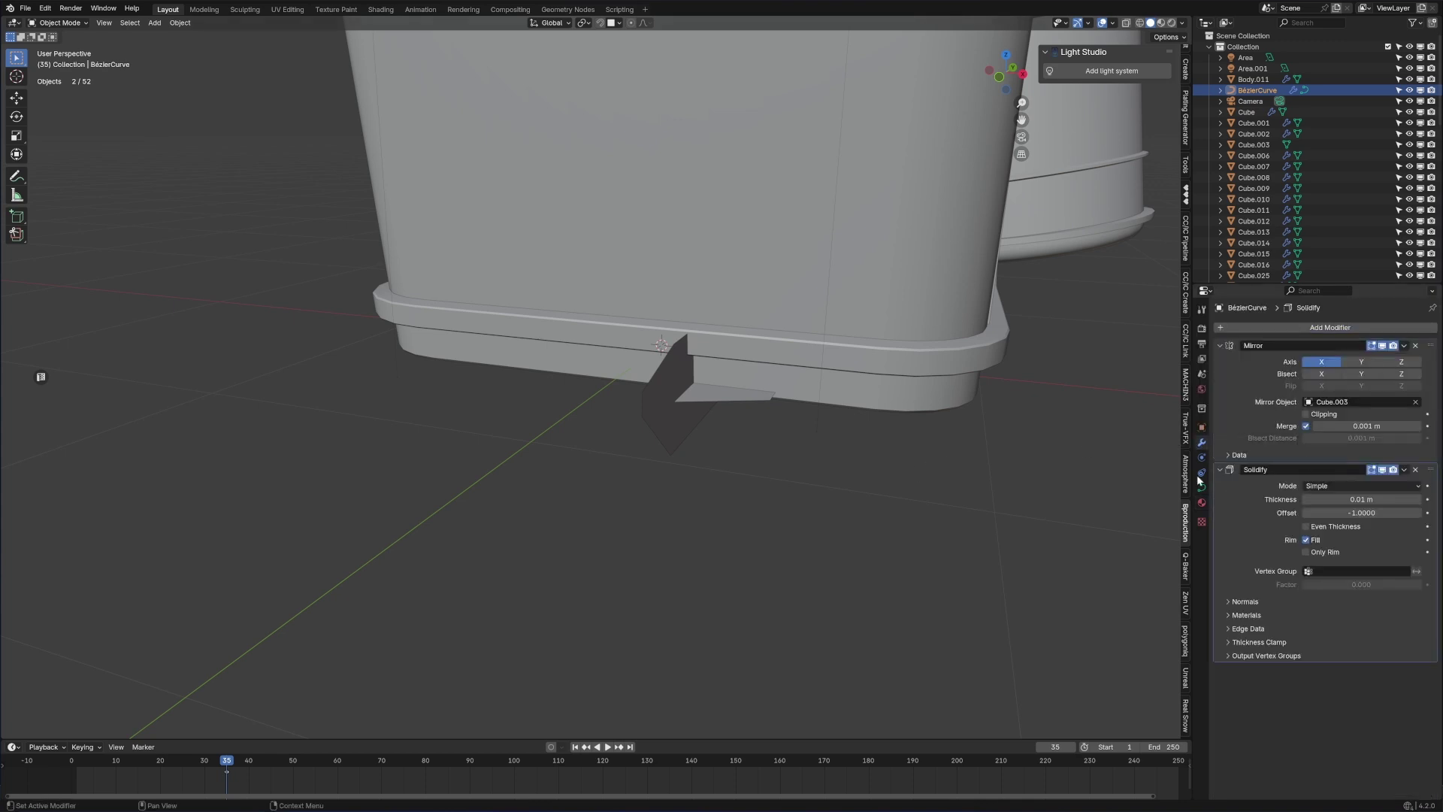
pyautogui.click(1414, 470)
# - Add a Mirror modifier on the X axis to the solidified bracket plate below the cabin
pyautogui.click(718, 398)
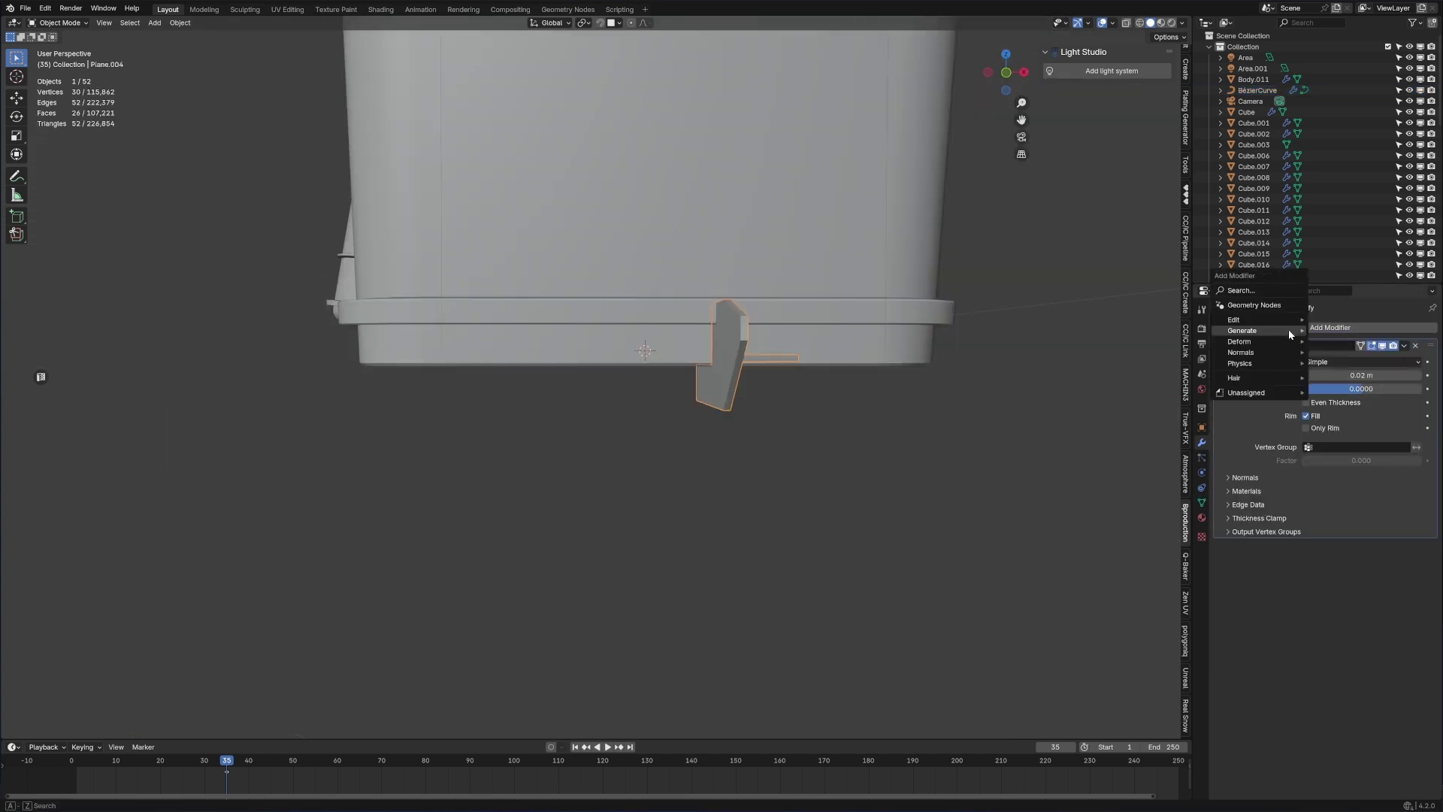
pyautogui.click(1288, 328)
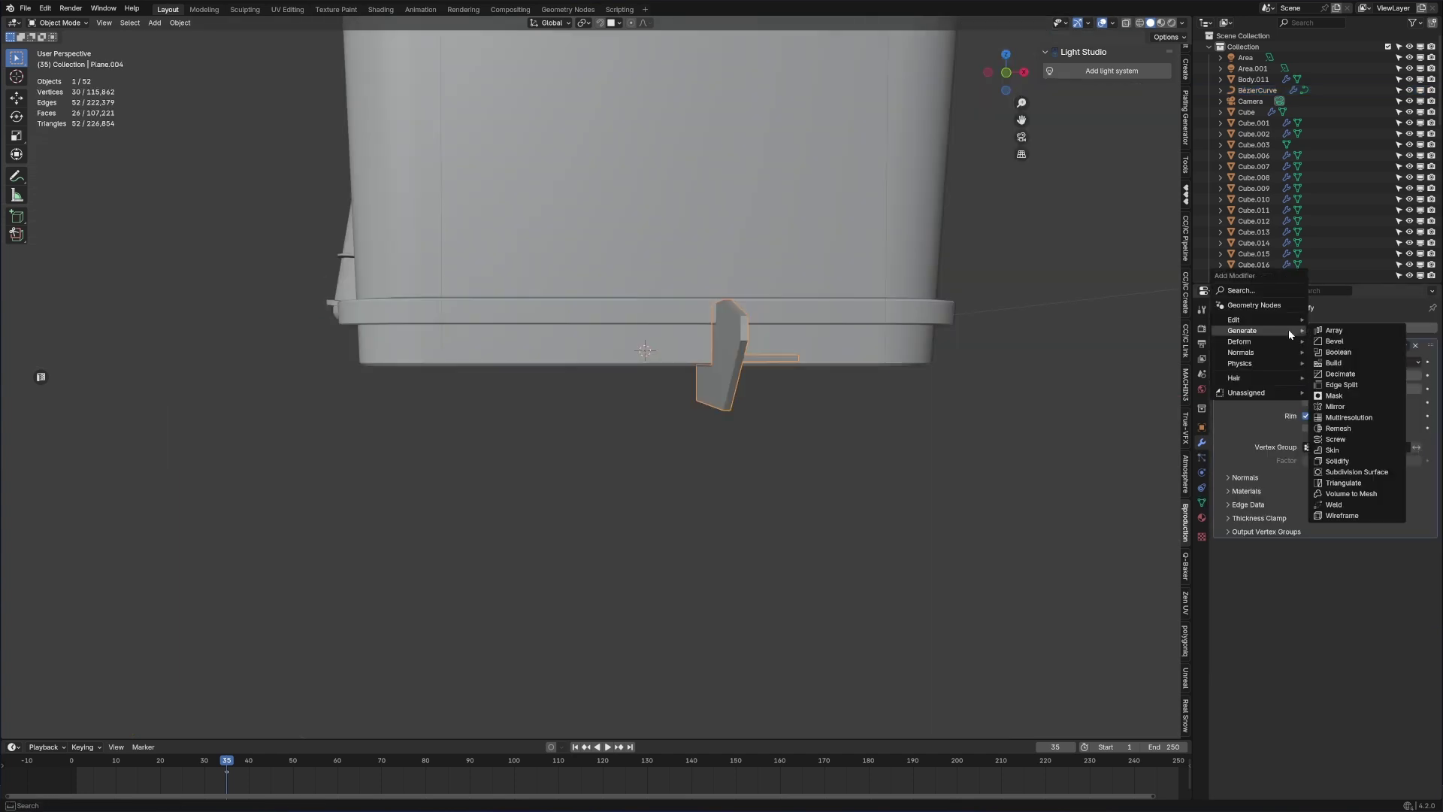
pyautogui.click(1335, 406)
pyautogui.moveTo(1034, 469); pyautogui.dragTo(812, 476, button='middle')
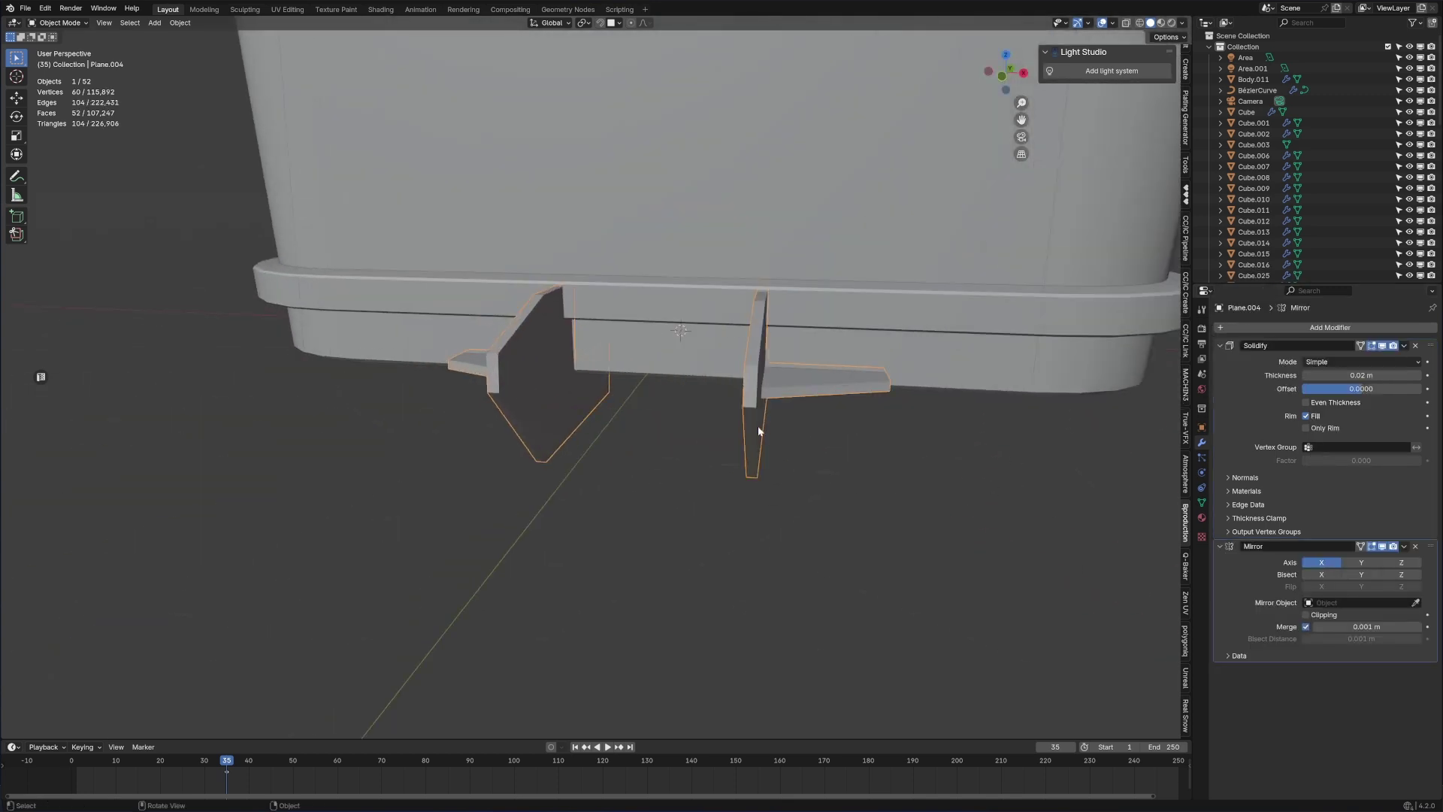
pyautogui.moveTo(758, 425); pyautogui.dragTo(405, 336, button='middle')
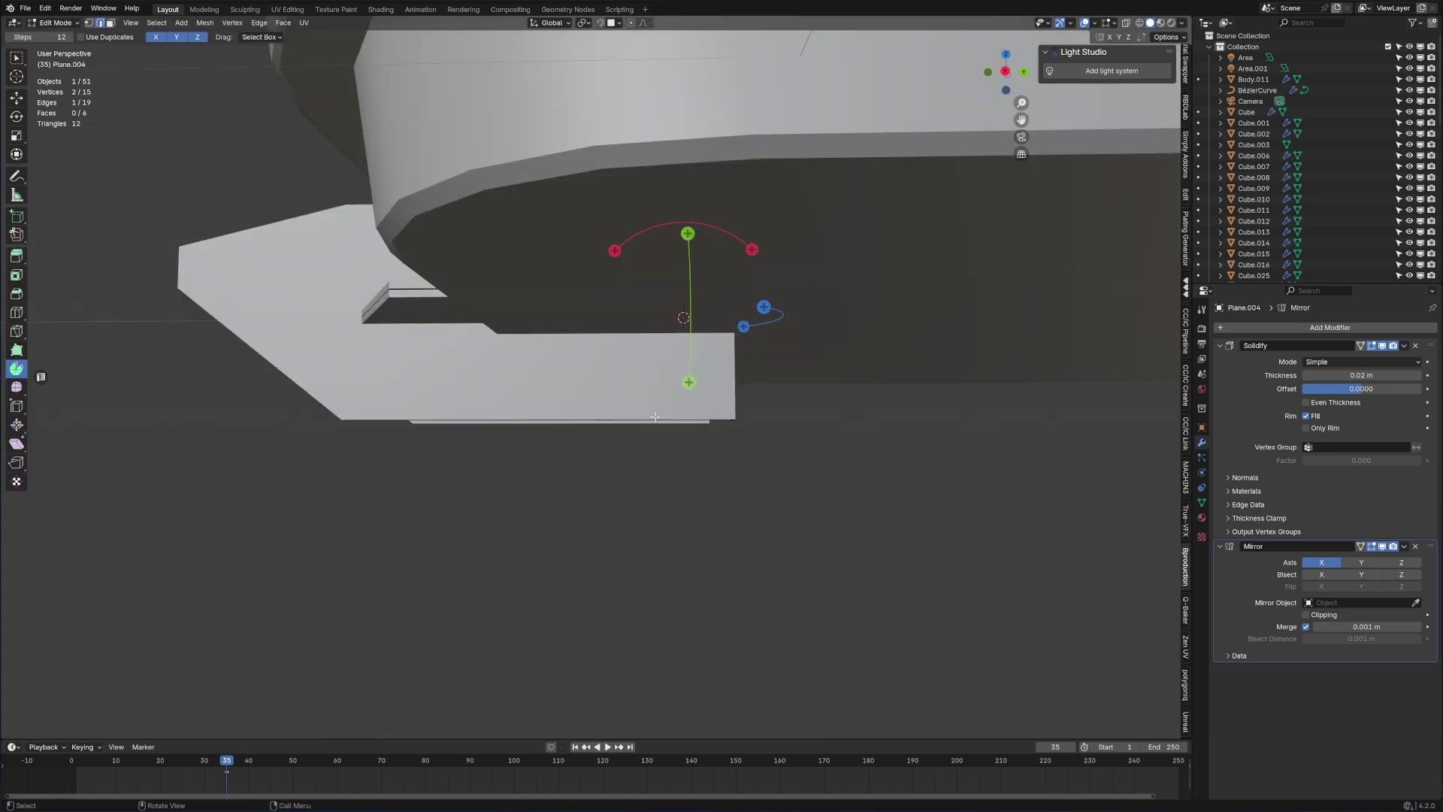
# - Slide the bracket side plate's lower edge segment and its rear bottom corner vertex along the adjoining edges
pyautogui.moveTo(653, 436); pyautogui.dragTo(644, 387, button='middle')
pyautogui.press('g')
pyautogui.press('g')
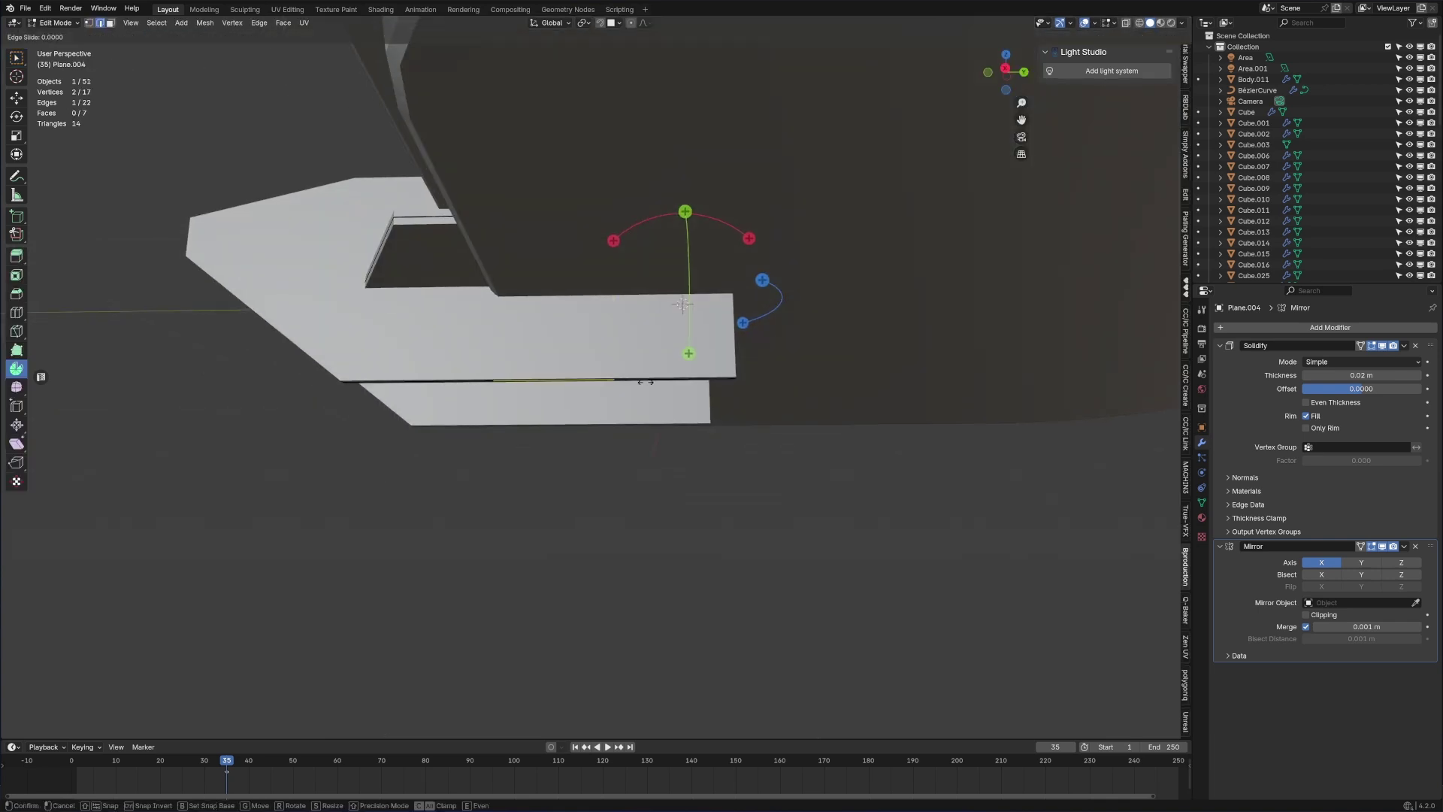
pyautogui.click(645, 382)
pyautogui.click(735, 377)
pyautogui.press('g')
pyautogui.press('g')
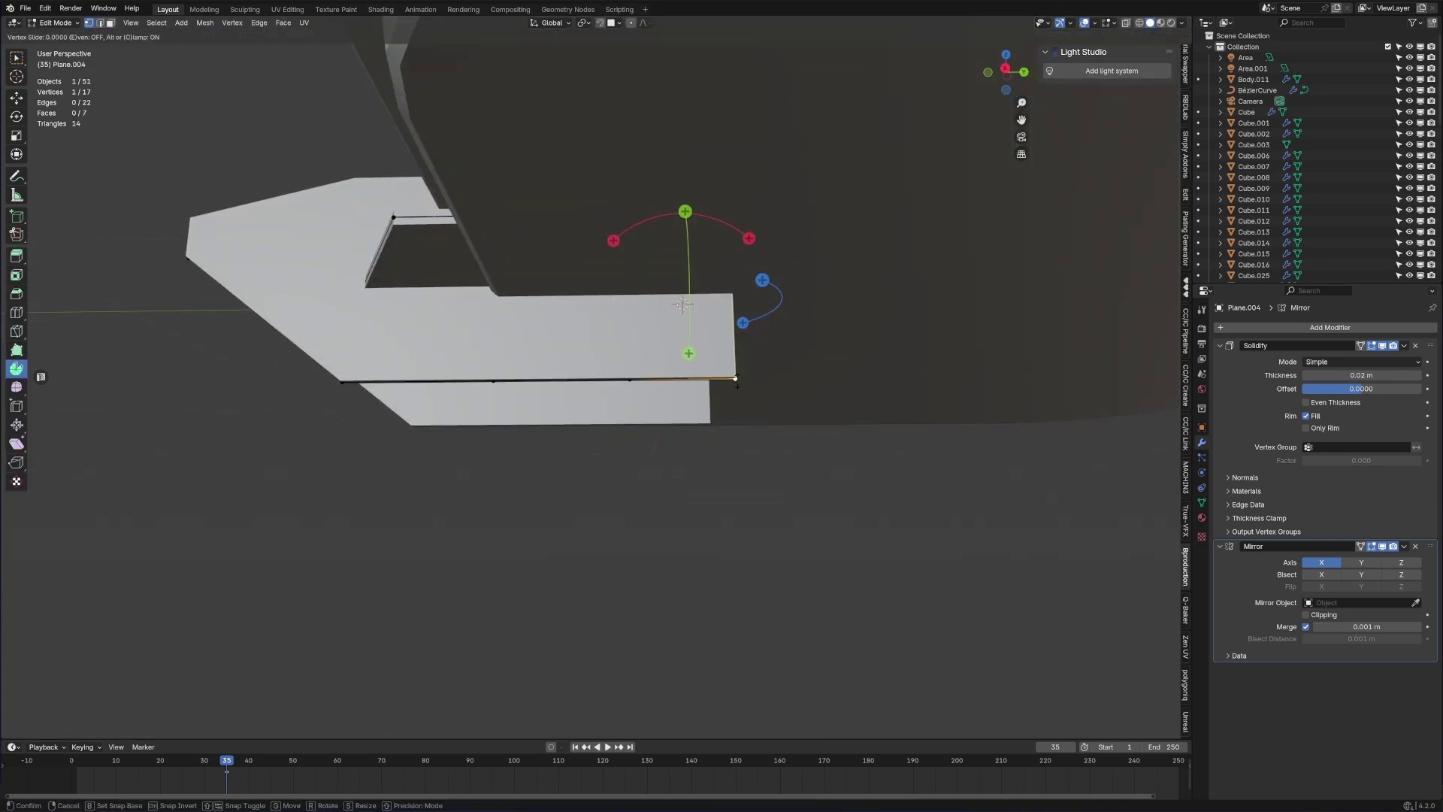
pyautogui.click(682, 305)
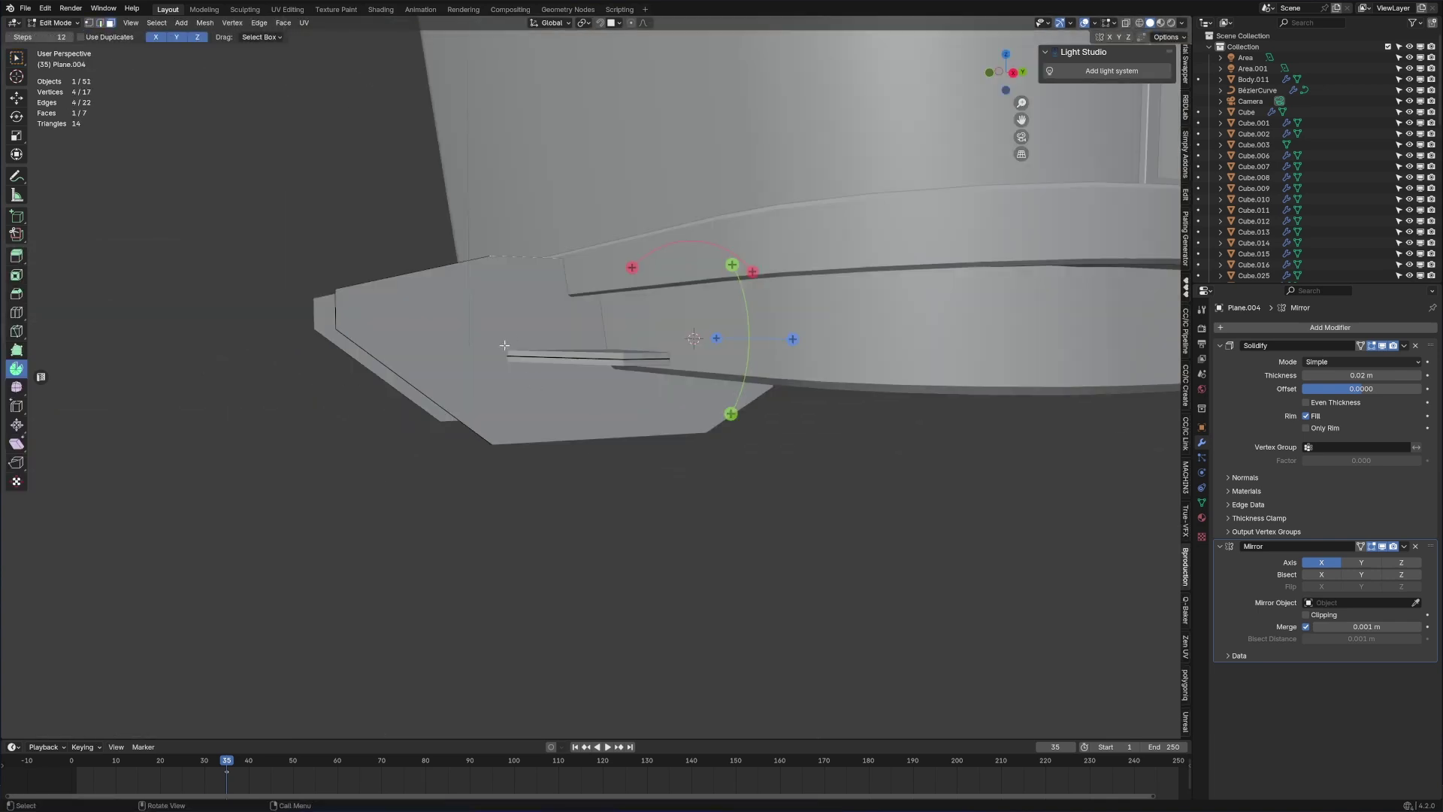
# - Switch the viewport to wireframe shading and change to face selection on the bracket mesh
pyautogui.press('z')
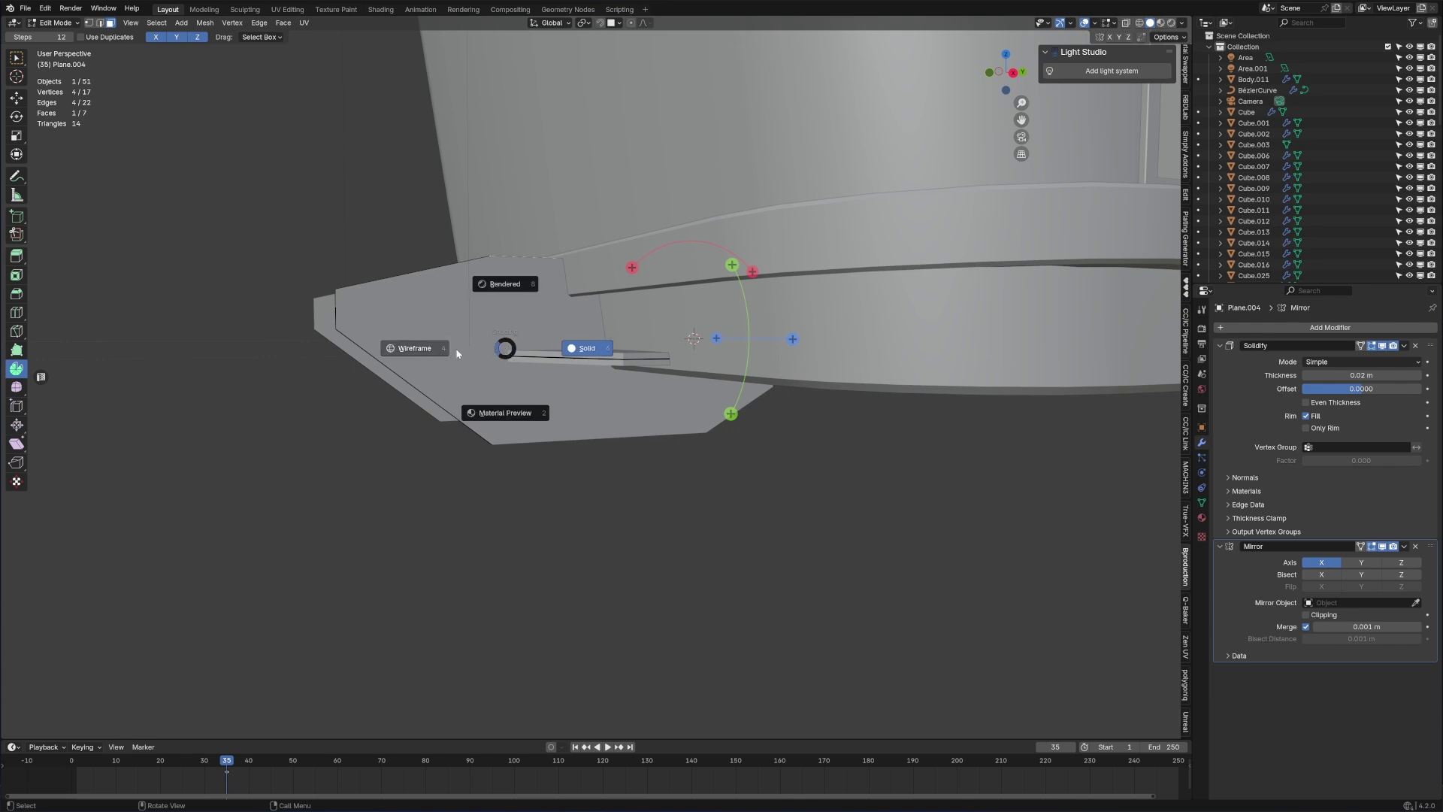
pyautogui.click(370, 363)
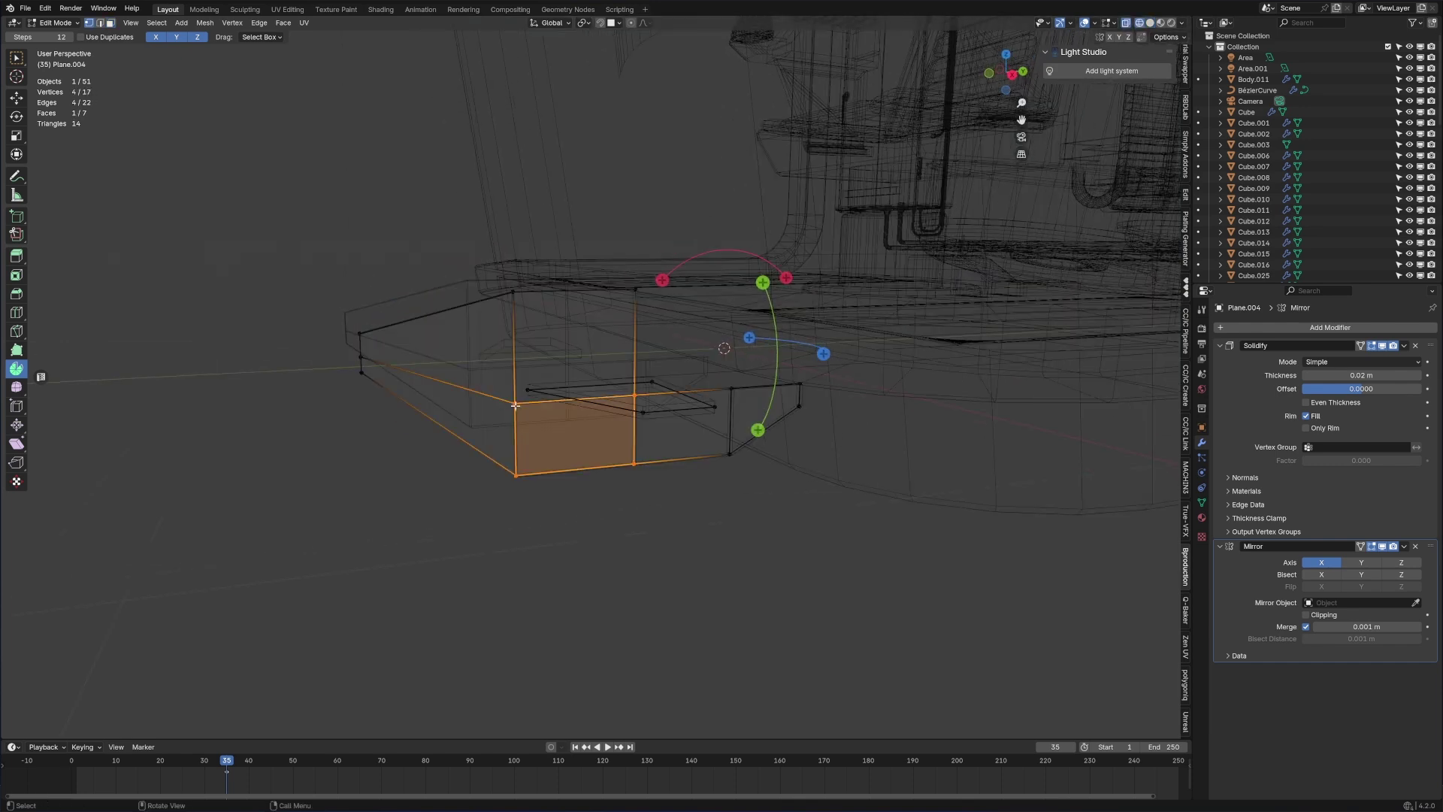
pyautogui.click(515, 405)
pyautogui.press('3')
pyautogui.press('a')
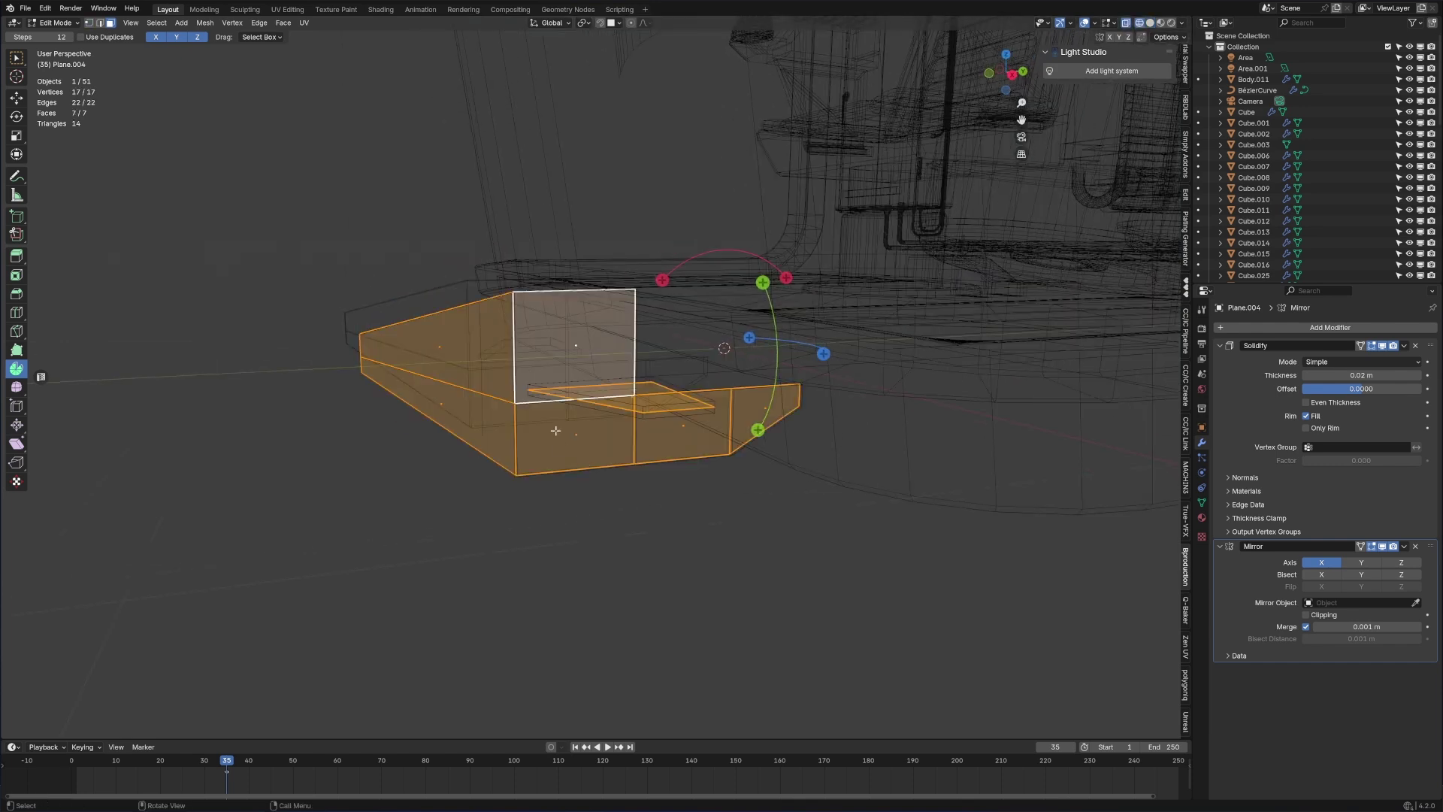
# - Inset the six connected faces of the bracket's side plate by about 0.03 m, excluding the small horizontal plate
pyautogui.click(749, 406)
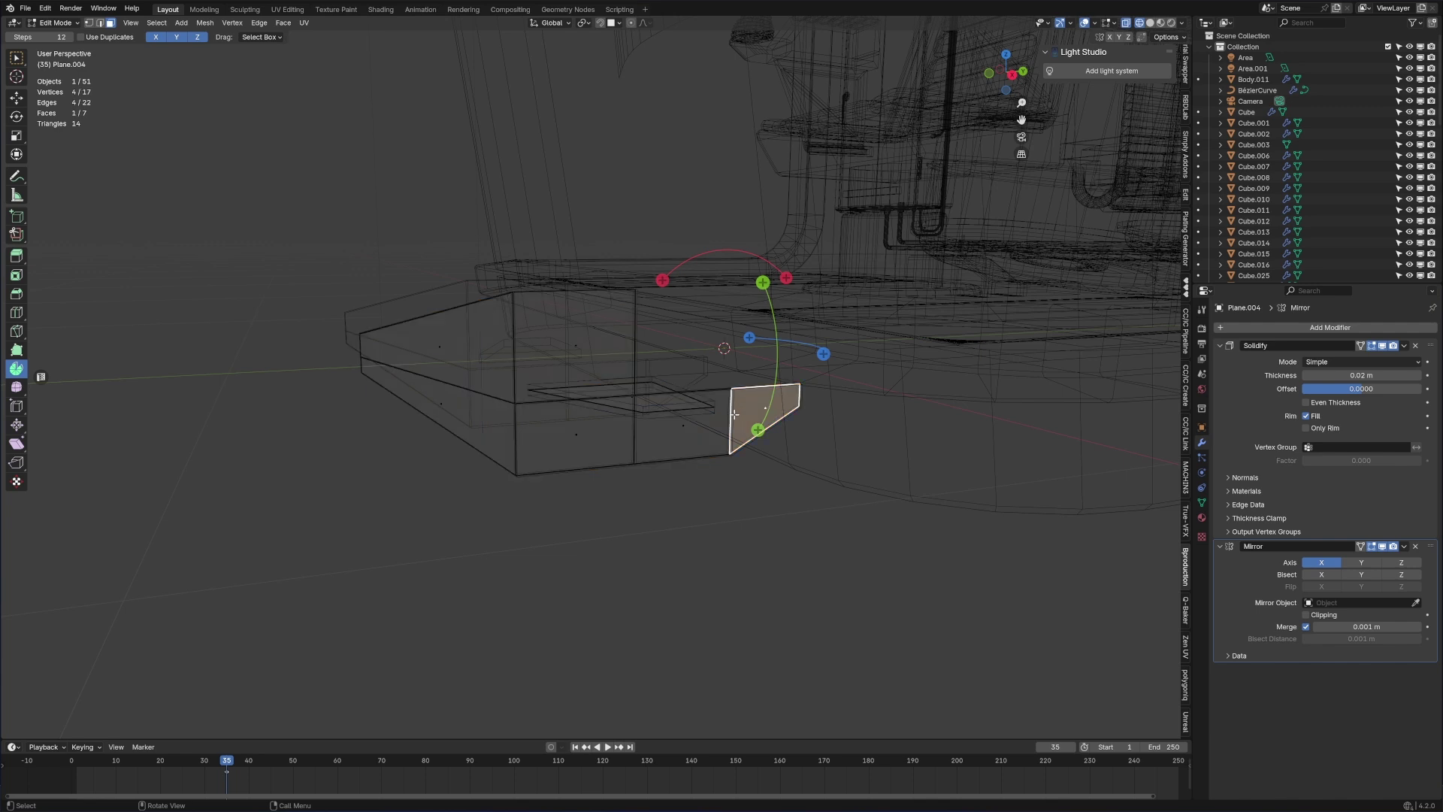
pyautogui.keyDown('shift'); pyautogui.click(677, 429); pyautogui.keyUp('shift')
pyautogui.keyDown('shift'); pyautogui.click(579, 433); pyautogui.keyUp('shift')
pyautogui.keyDown('shift'); pyautogui.click(463, 365); pyautogui.keyUp('shift')
pyautogui.keyDown('shift'); pyautogui.click(563, 335); pyautogui.keyUp('shift')
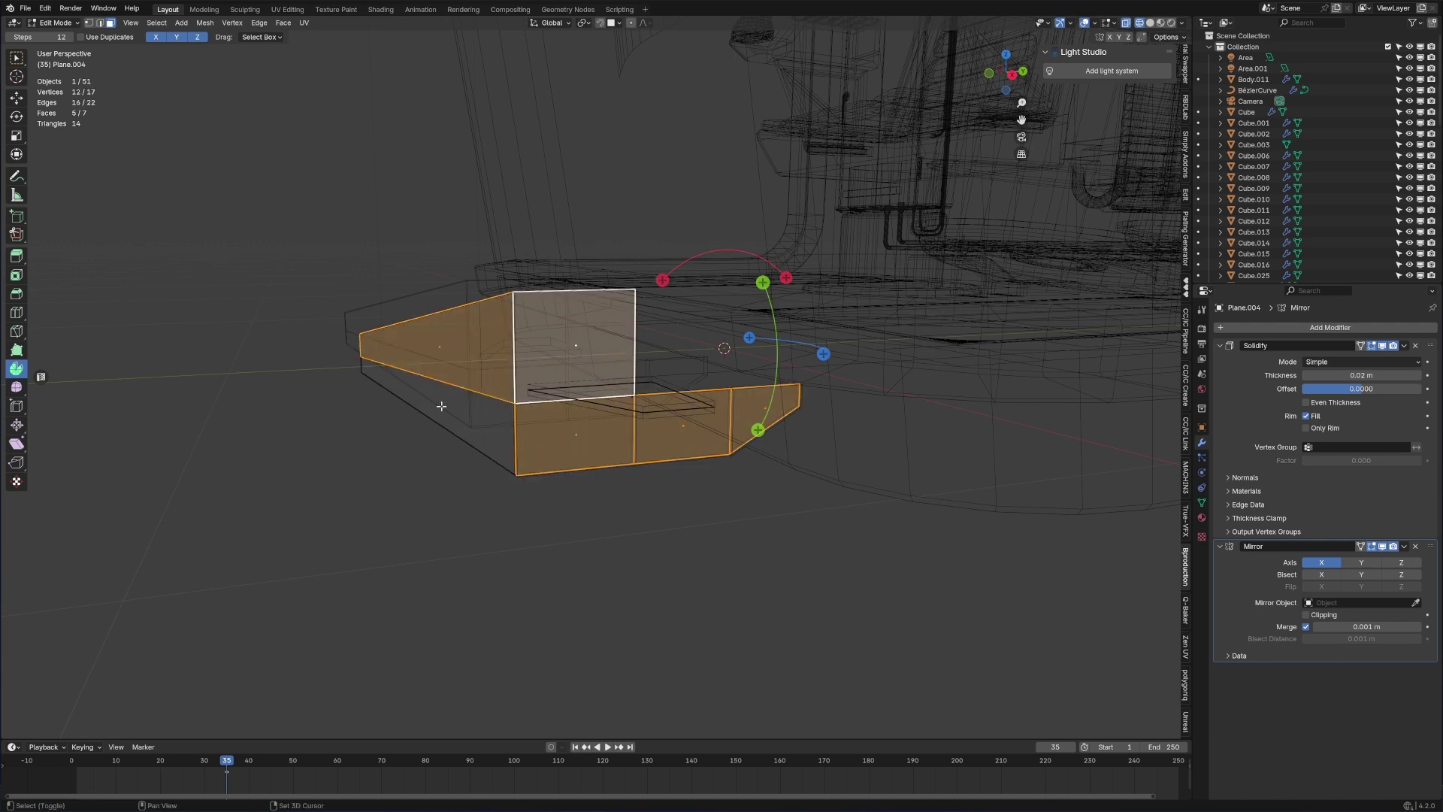
pyautogui.keyDown('shift'); pyautogui.click(441, 404); pyautogui.keyUp('shift')
pyautogui.press('i')
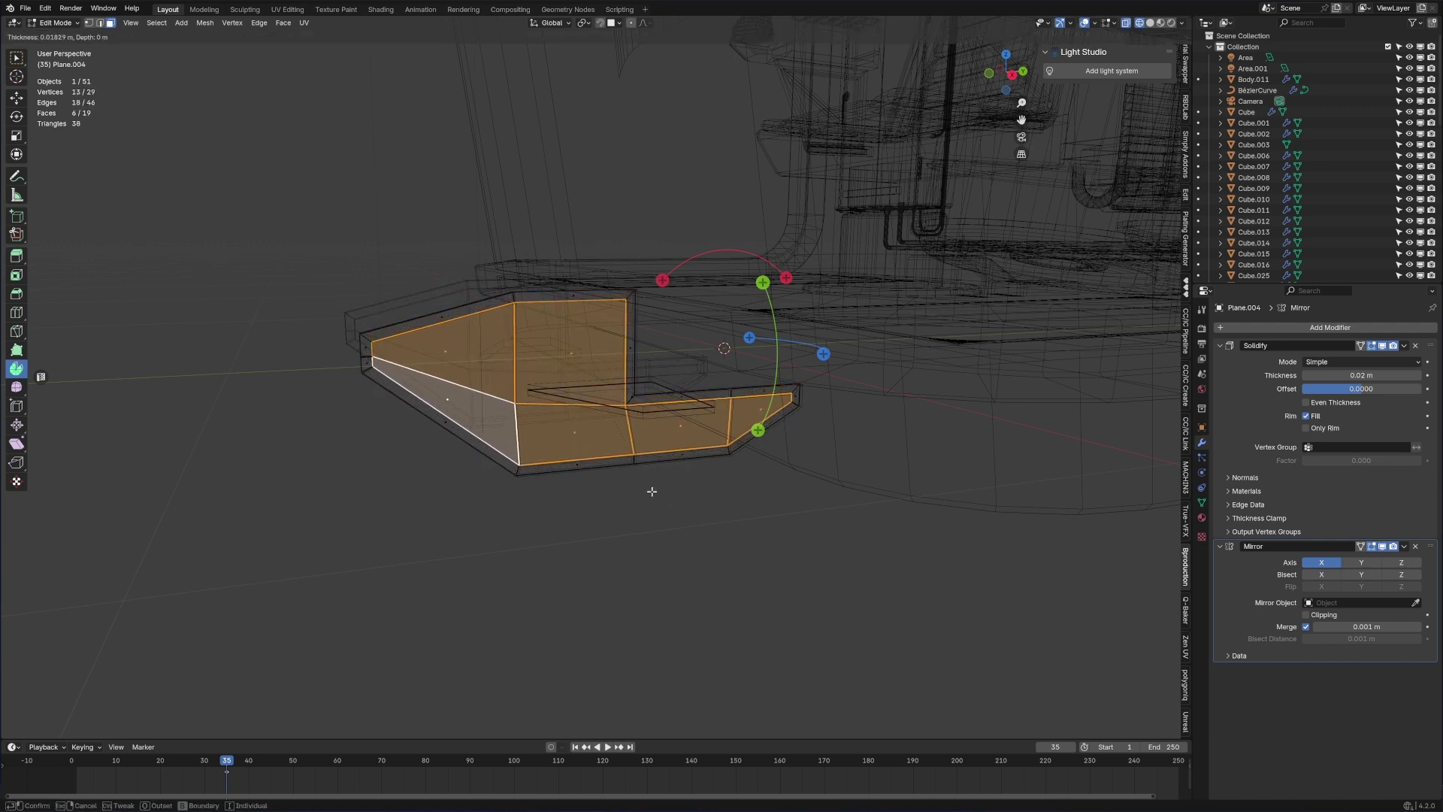
pyautogui.click(602, 448)
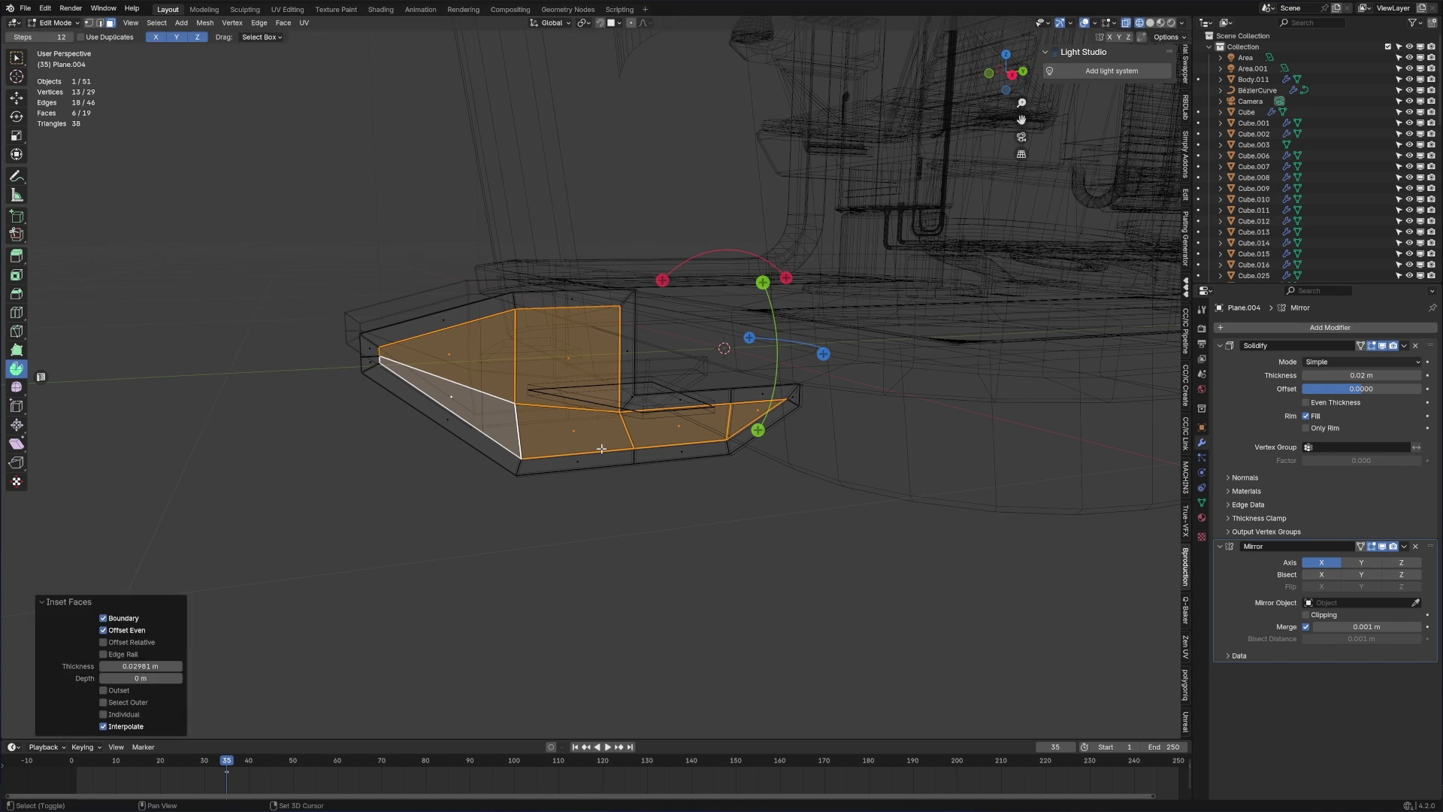
# - Connect opposite vertices inside the inset area with diagonal edges to form a triangular truss layout on the side plate
pyautogui.press('1')
pyautogui.click(609, 432)
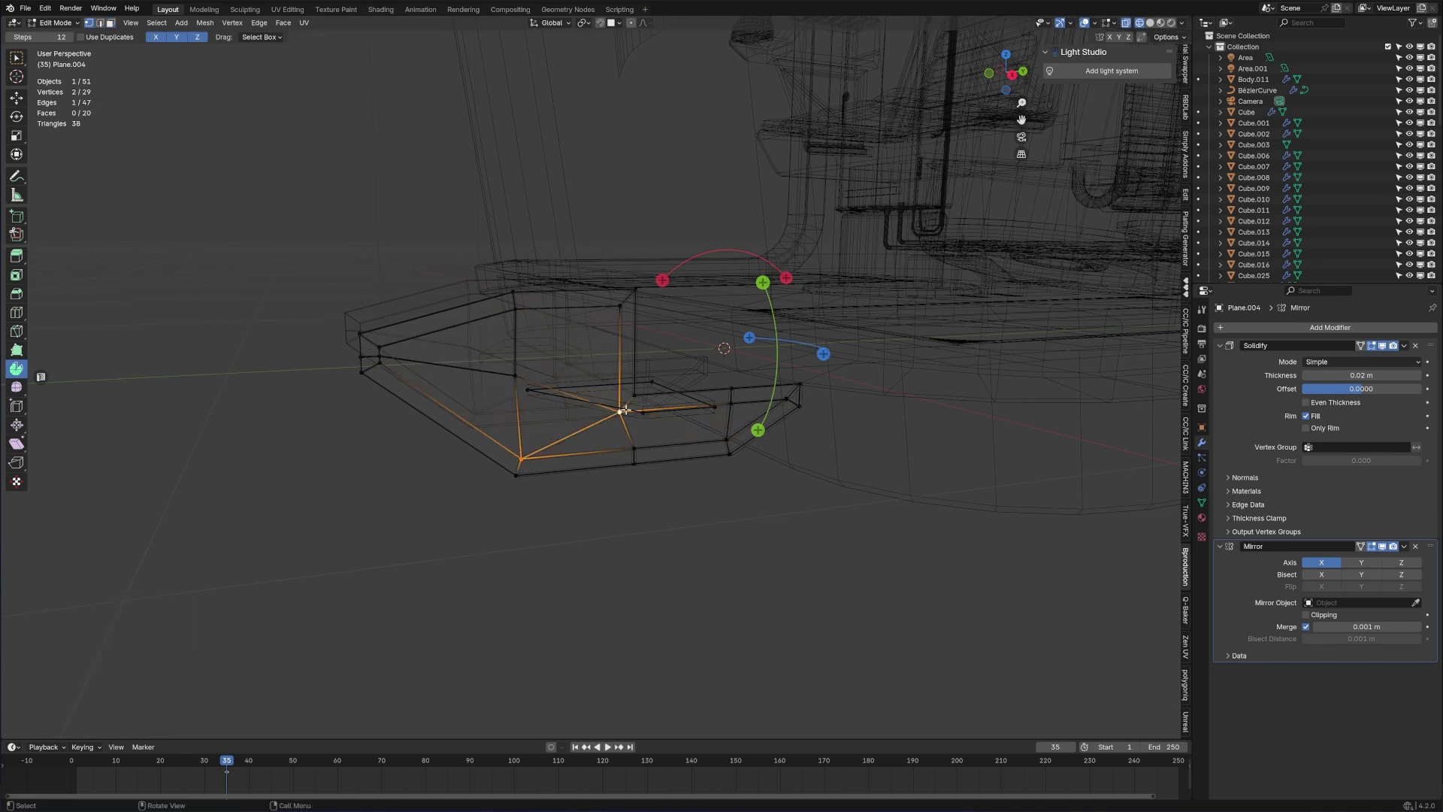
pyautogui.click(620, 411)
pyautogui.press('z')
pyautogui.press('Escape')
pyautogui.keyDown('shift'); pyautogui.click(516, 309); pyautogui.keyUp('shift')
pyautogui.press('j')
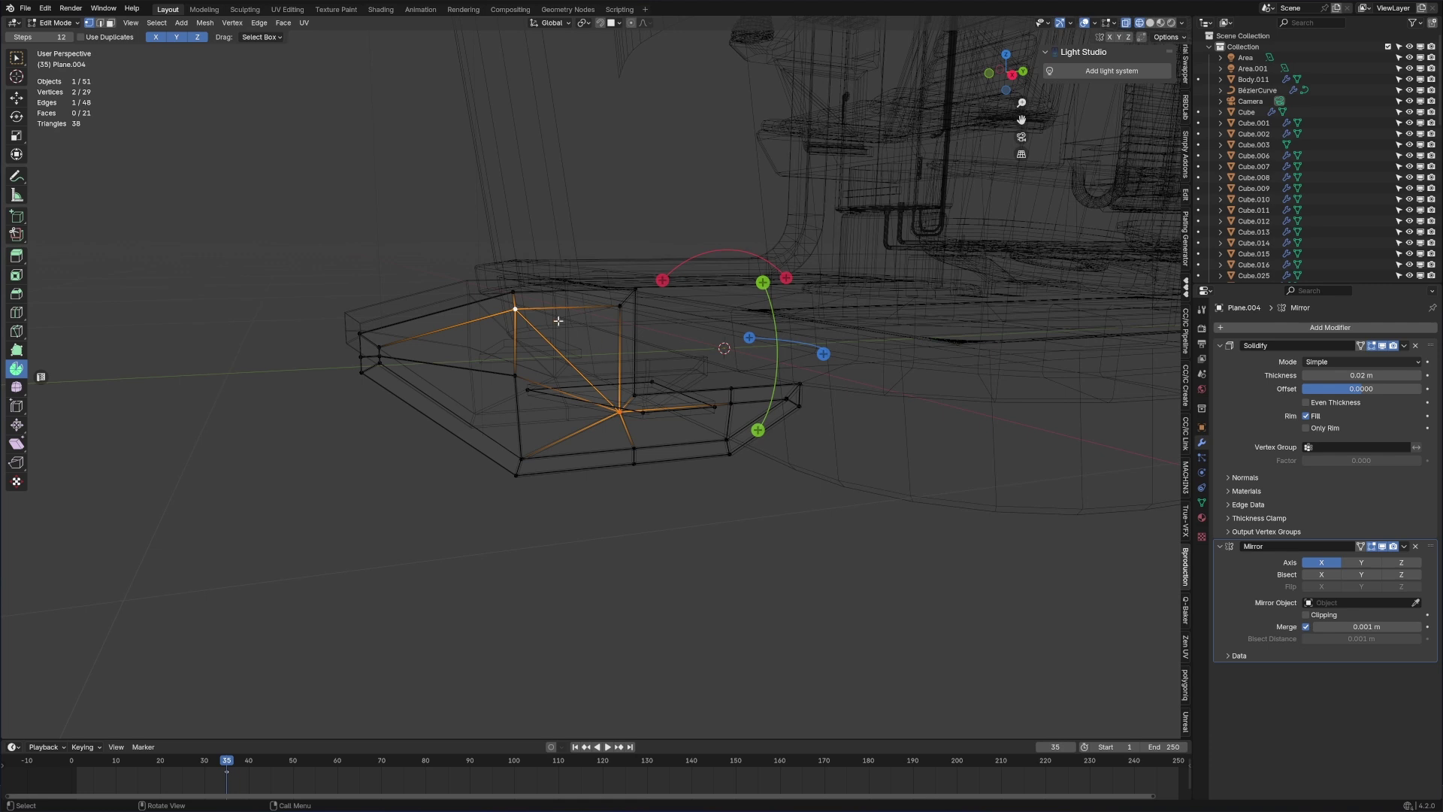
pyautogui.click(634, 447)
pyautogui.keyDown('shift'); pyautogui.click(732, 405); pyautogui.keyUp('shift')
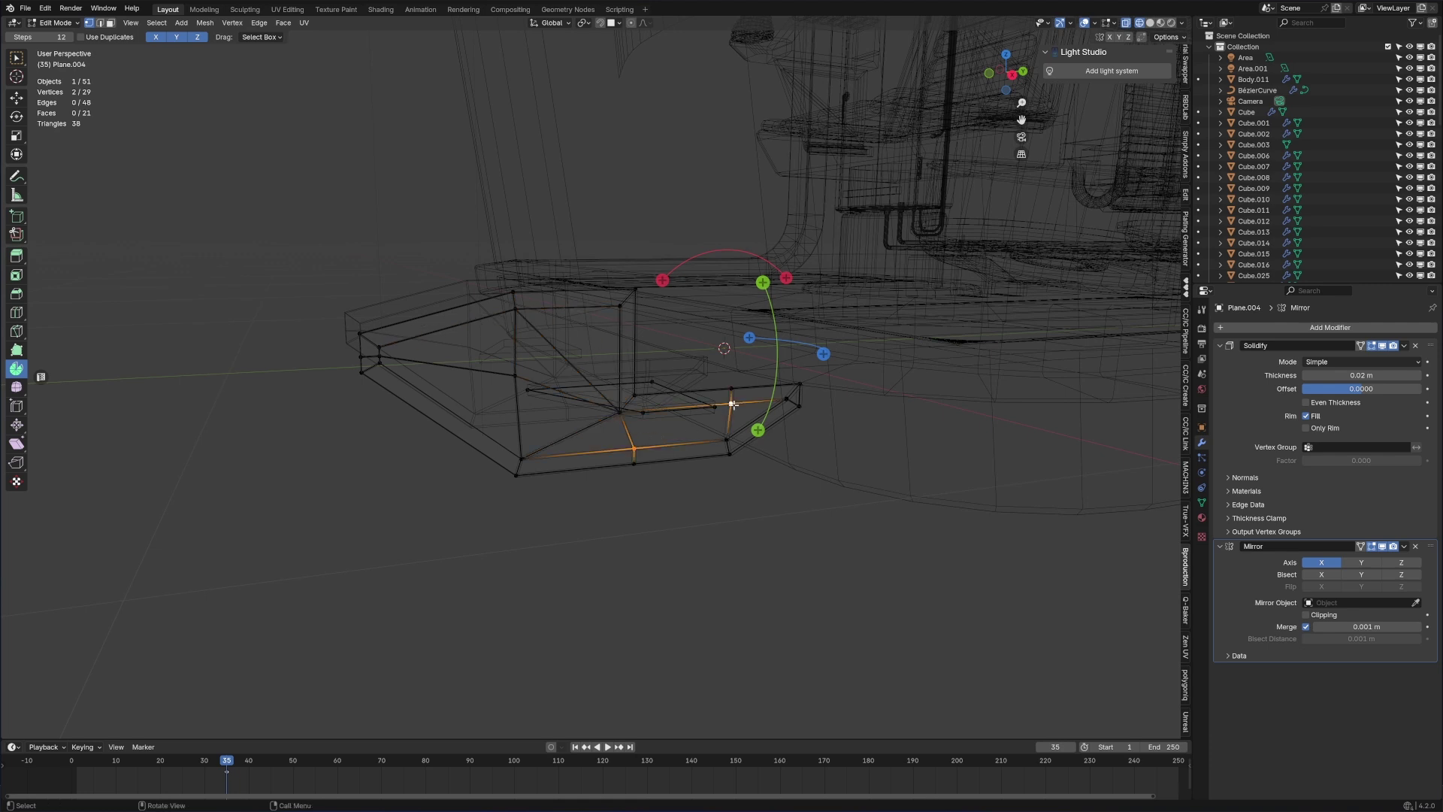
pyautogui.press('j')
# - Check the linked inner faces of the side plate and split the undivided lower front face with an edge to the central vertex
pyautogui.press('3')
pyautogui.press('l')
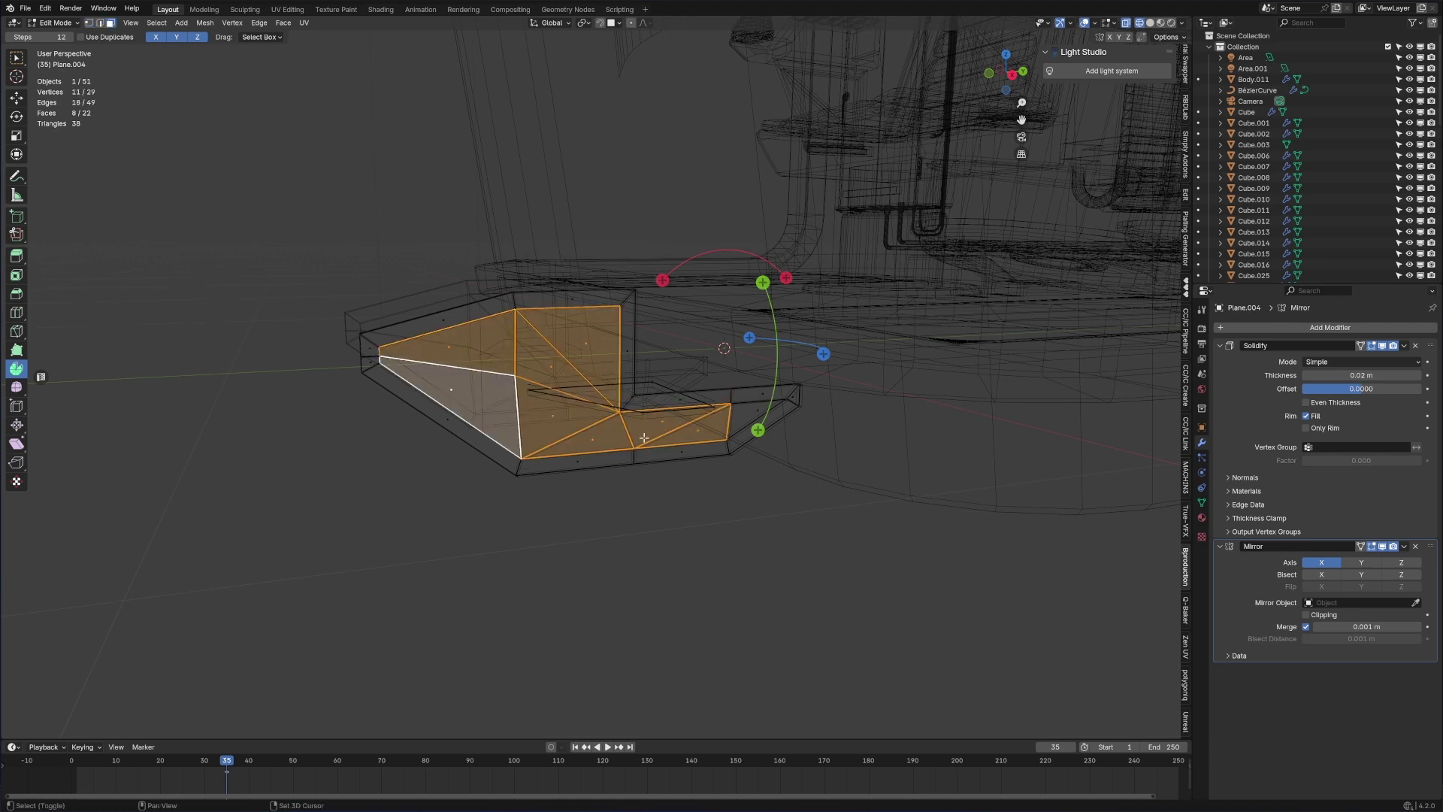
pyautogui.press('1')
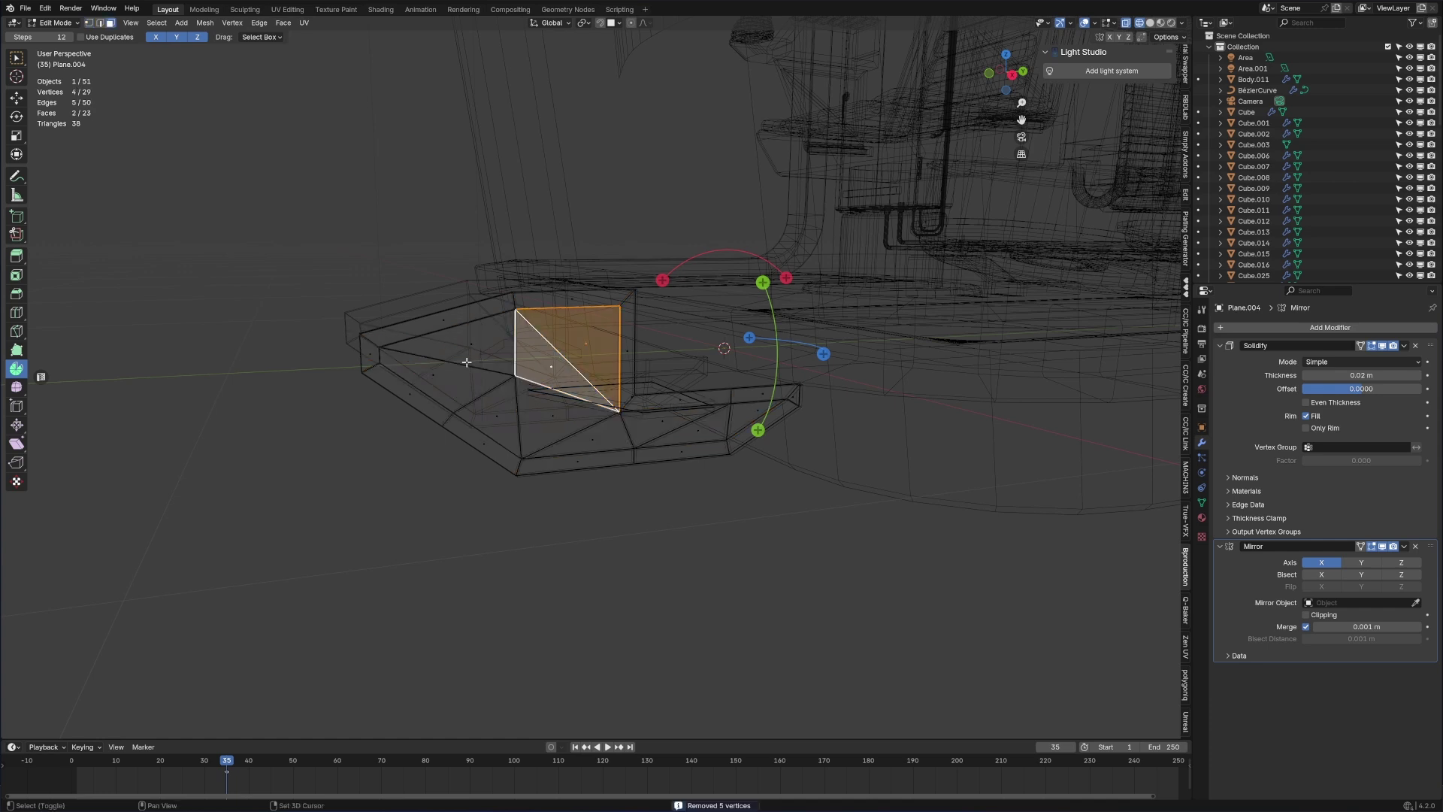
# - Select all ten inner truss faces of the side plate, including the small one at the rear tip, leaving the border unselected
pyautogui.keyDown('shift'); pyautogui.click(466, 362); pyautogui.keyUp('shift')
pyautogui.keyDown('shift'); pyautogui.click(493, 410); pyautogui.keyUp('shift')
pyautogui.keyDown('shift'); pyautogui.click(535, 425); pyautogui.keyUp('shift')
pyautogui.keyDown('shift'); pyautogui.click(435, 379); pyautogui.keyUp('shift')
pyautogui.keyDown('shift'); pyautogui.click(580, 453); pyautogui.keyUp('shift')
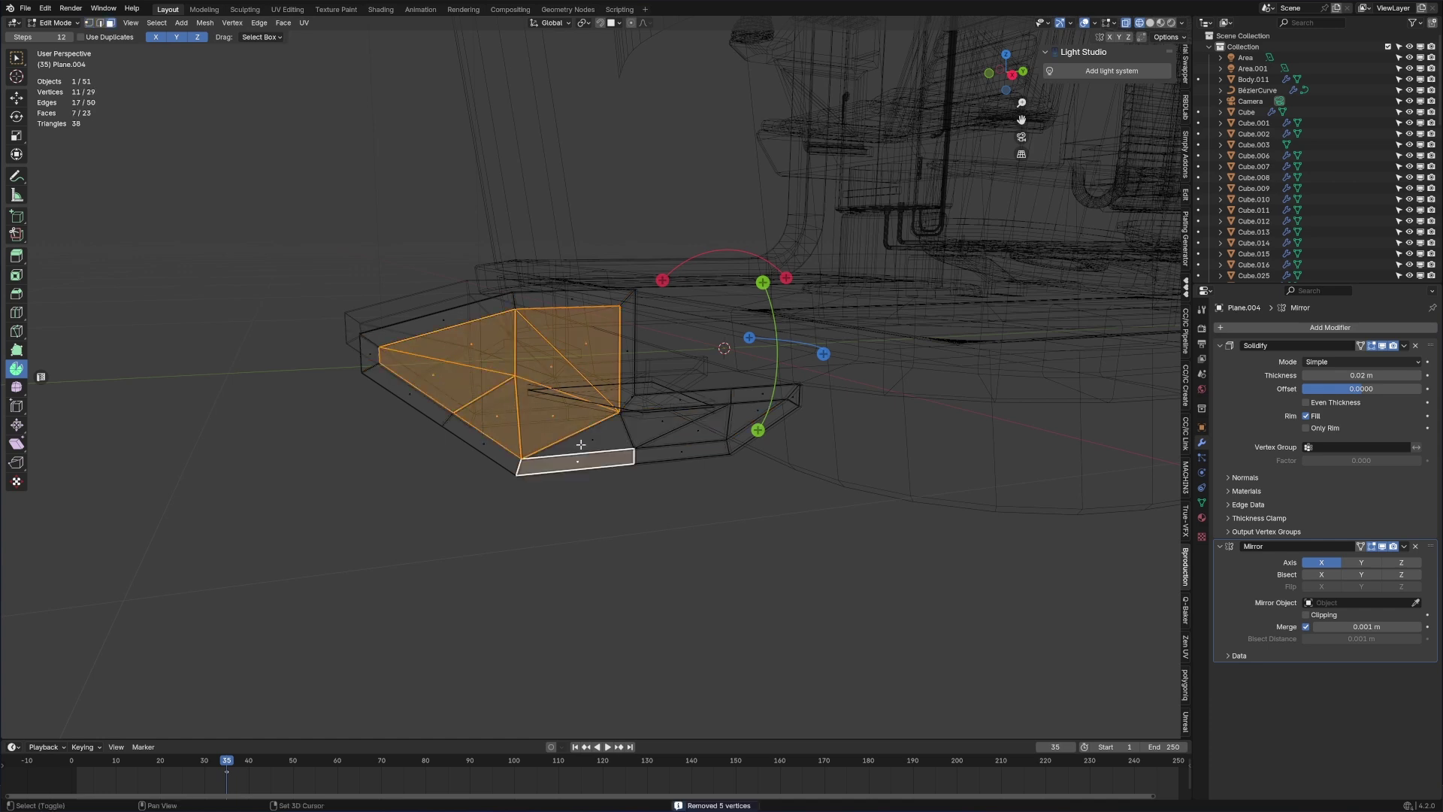
pyautogui.keyDown('shift'); pyautogui.click(663, 421); pyautogui.keyUp('shift')
pyautogui.keyDown('shift'); pyautogui.click(594, 439); pyautogui.keyUp('shift')
pyautogui.keyDown('shift'); pyautogui.click(579, 459); pyautogui.keyUp('shift')
pyautogui.keyDown('shift'); pyautogui.click(698, 430); pyautogui.keyUp('shift')
pyautogui.keyDown('shift'); pyautogui.click(756, 410); pyautogui.keyUp('shift')
# - Inset the selected truss faces individually by about 0.012 m and delete the inner faces to open the cut-outs
pyautogui.press('i')
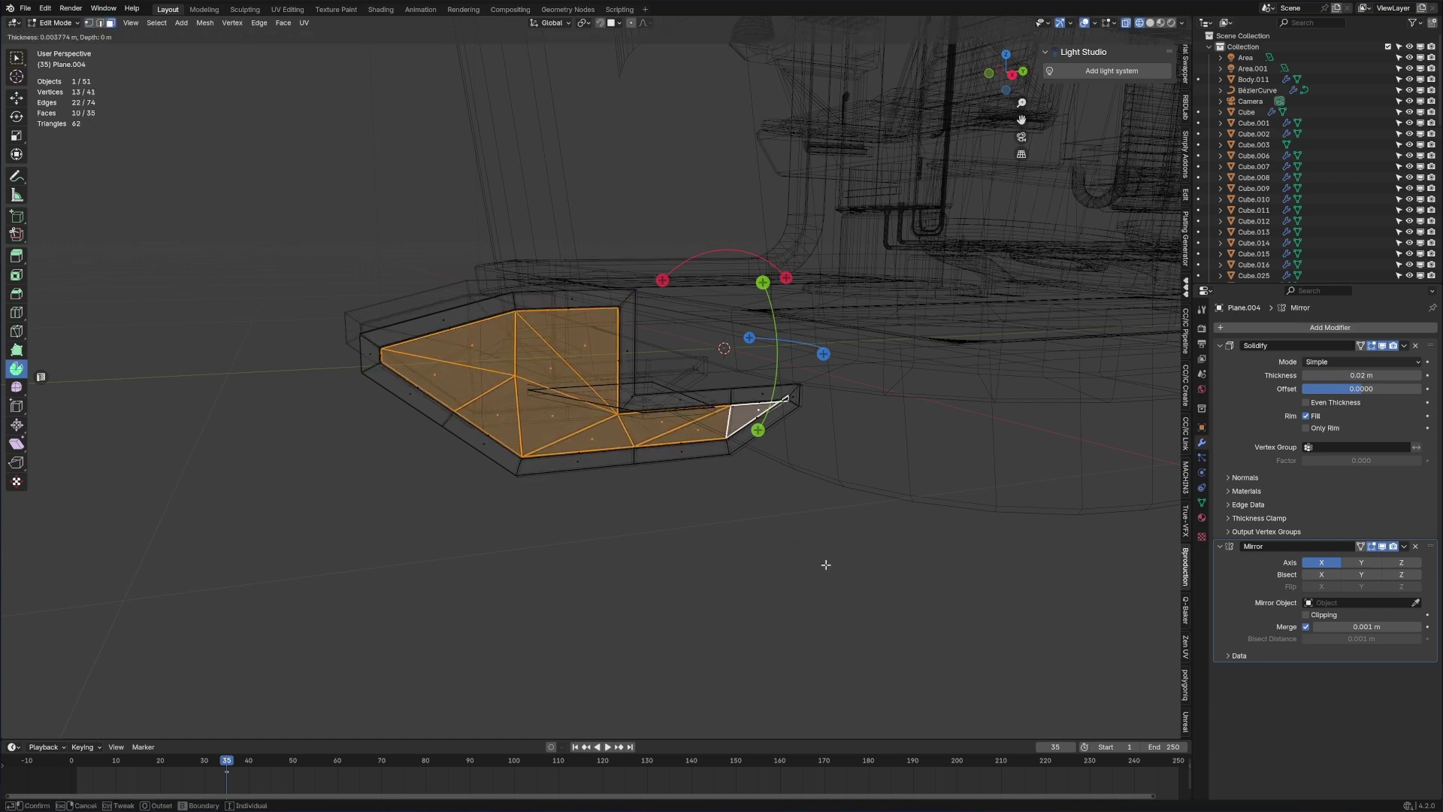
pyautogui.press('i')
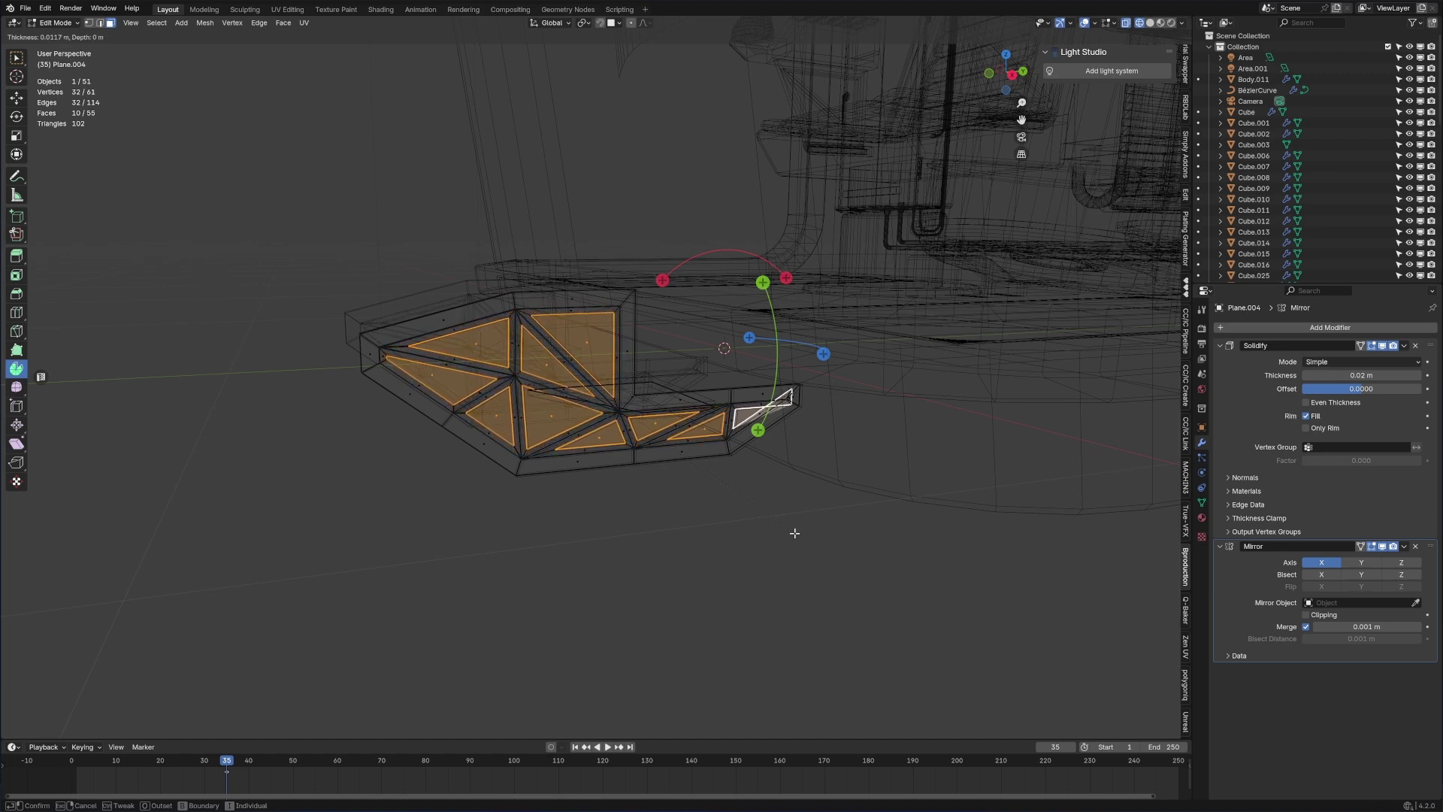
pyautogui.click(796, 535)
pyautogui.press('x')
pyautogui.click(801, 591)
# - Return the viewport to solid shading and leave mesh editing of the bracket
pyautogui.press('z')
pyautogui.click(825, 597)
pyautogui.press('Tab')
pyautogui.scroll(-3, 580, 471)
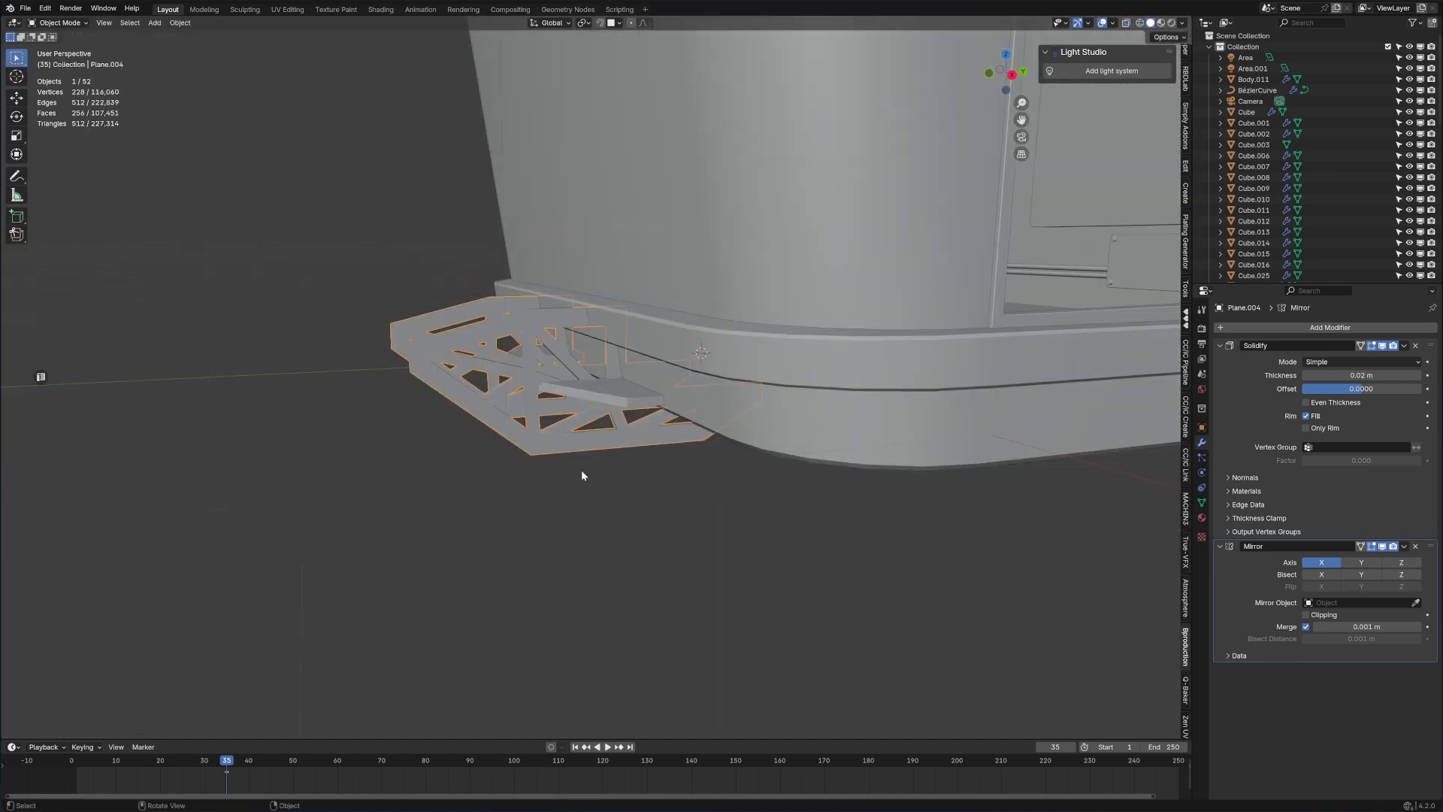
# - Examine the opened truss bracket, its linked parts and its fit under the cabin from several angles
pyautogui.scroll(3, 584, 471)
pyautogui.scroll(-3, 595, 477)
pyautogui.scroll(2, 671, 498)
pyautogui.moveTo(597, 476)
pyautogui.mouseDown(button='middle')
pyautogui.moveTo(670, 498)
pyautogui.moveTo(721, 431)
pyautogui.mouseUp(button='middle')
pyautogui.press('Tab')
pyautogui.hotkey('ctrl', 'l')
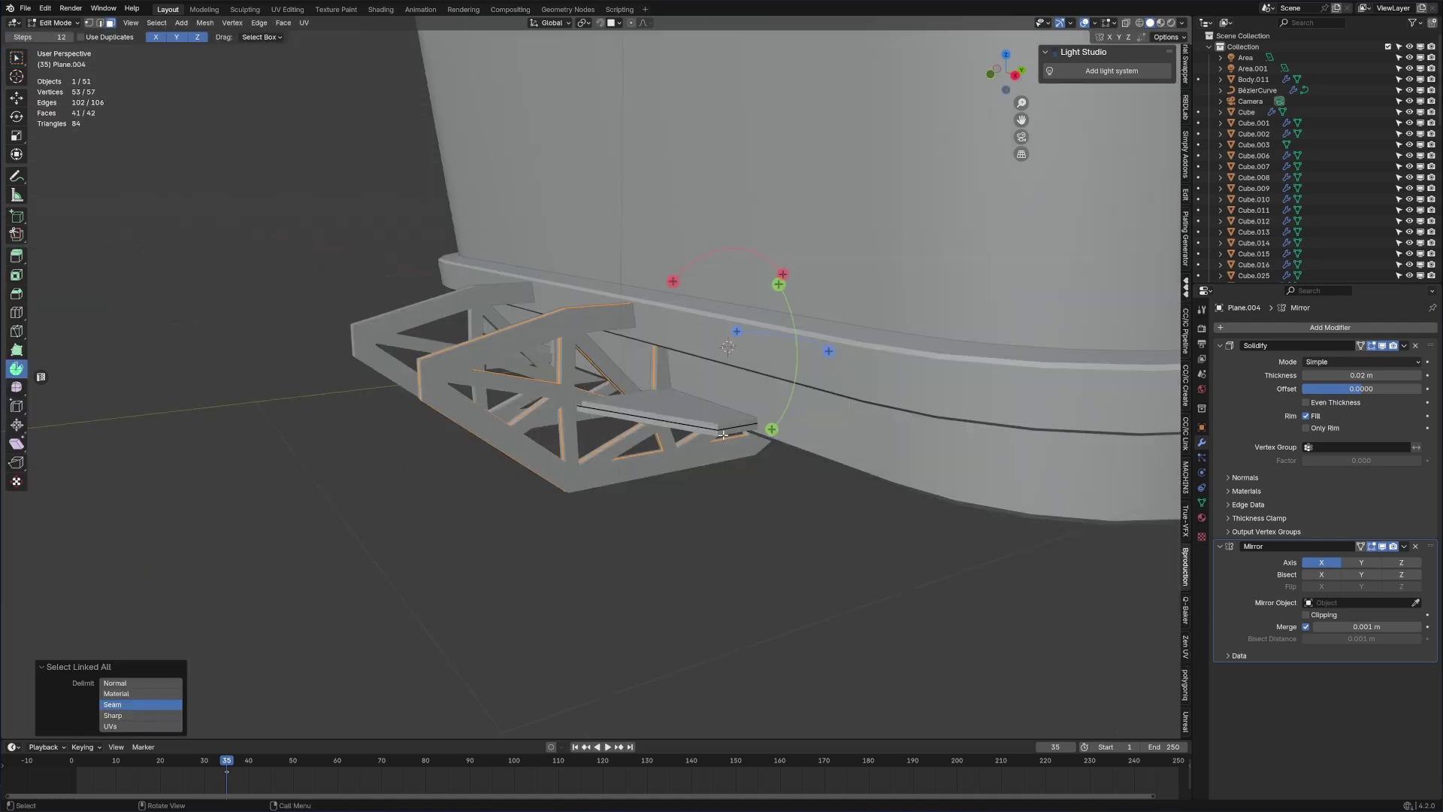
pyautogui.click(723, 434)
pyautogui.click(683, 415)
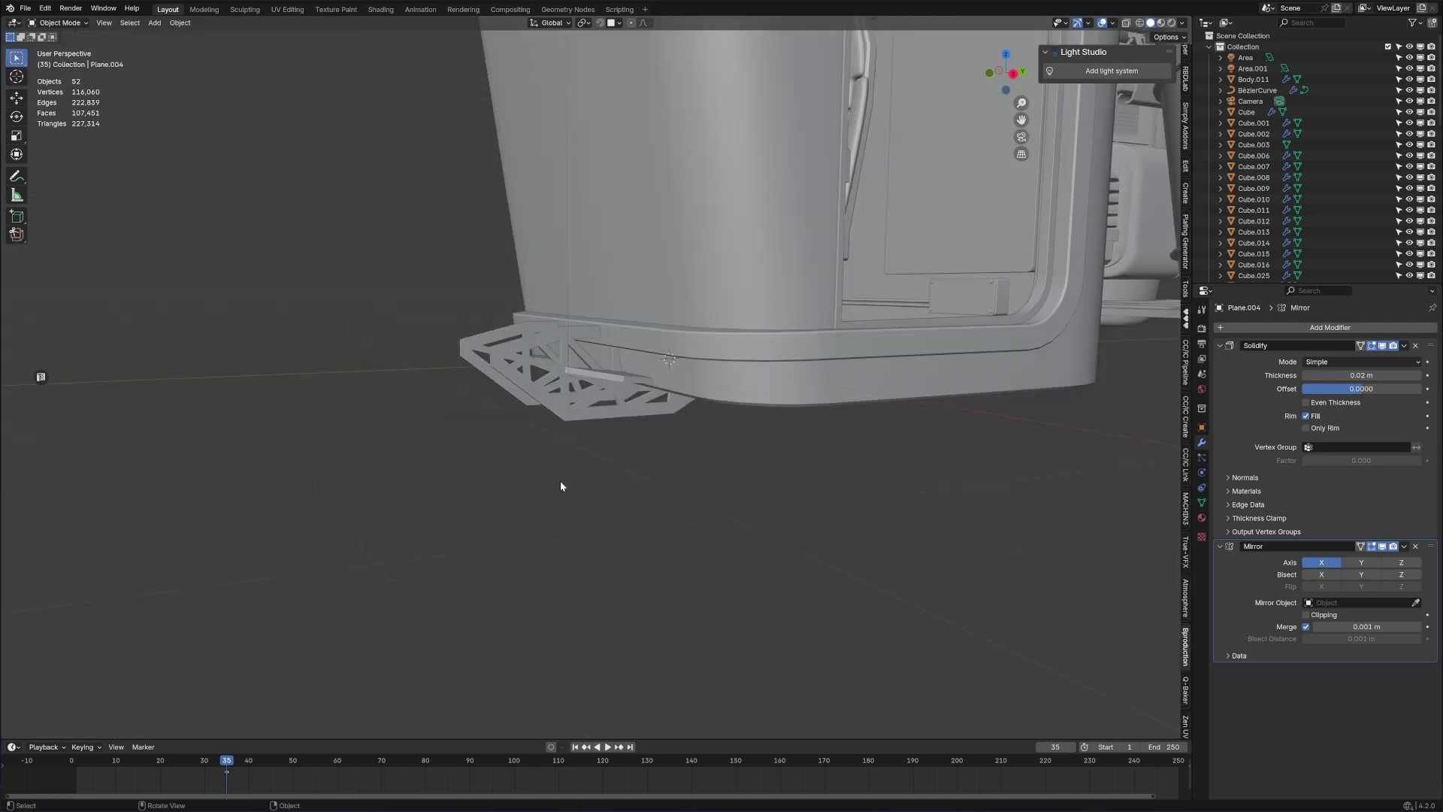
pyautogui.scroll(4, 557, 480)
pyautogui.moveTo(557, 480)
pyautogui.mouseDown(button='middle')
pyautogui.moveTo(607, 492)
pyautogui.moveTo(742, 467)
pyautogui.moveTo(557, 471)
pyautogui.mouseUp(button='middle')
pyautogui.scroll(-5, 687, 473)
# - Add a mesh cylinder at the cabin front and scale it down to about 0.31 in edit mode
pyautogui.hotkey('shift', 'a')
pyautogui.moveTo(692, 438)
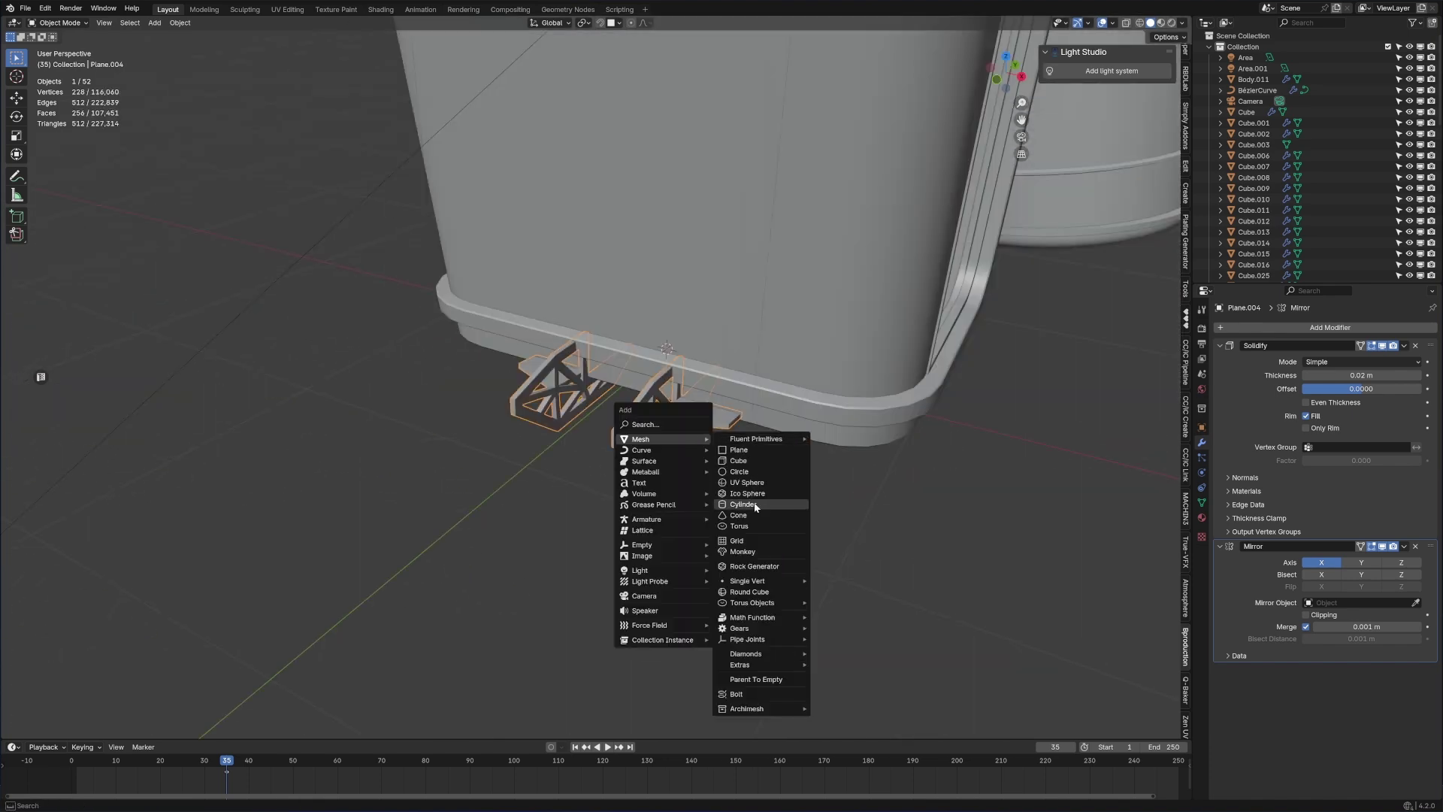
pyautogui.click(756, 505)
pyautogui.press('Tab')
pyautogui.press('s')
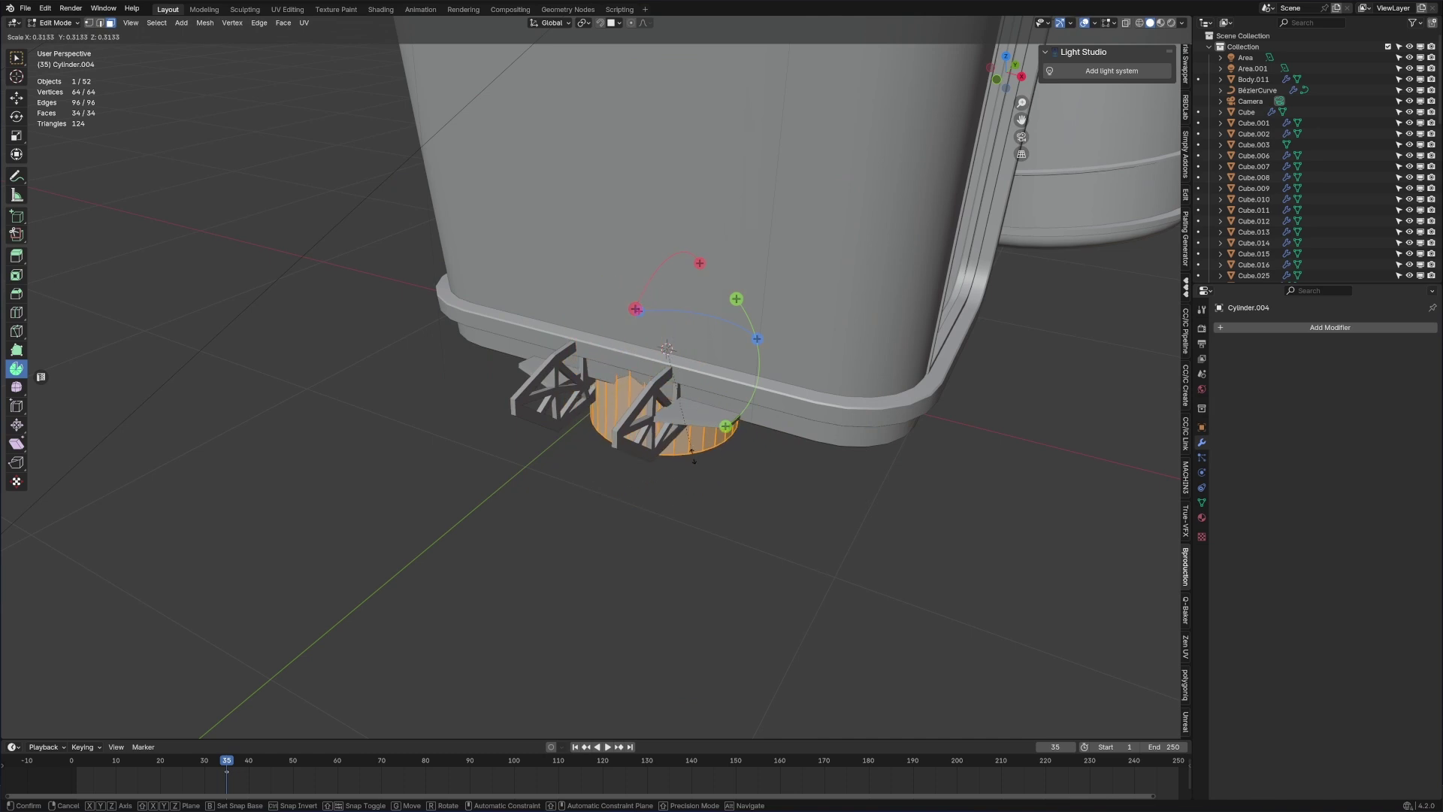
pyautogui.click(693, 460)
# - Rotate the cylinder 90° about the X axis and scale it down further by a factor of about 0.61
pyautogui.press('r')
pyautogui.press('x')
pyautogui.press('9')
pyautogui.press('0')
pyautogui.press('Return')
pyautogui.press('g')
pyautogui.press('z')
pyautogui.click(725, 465)
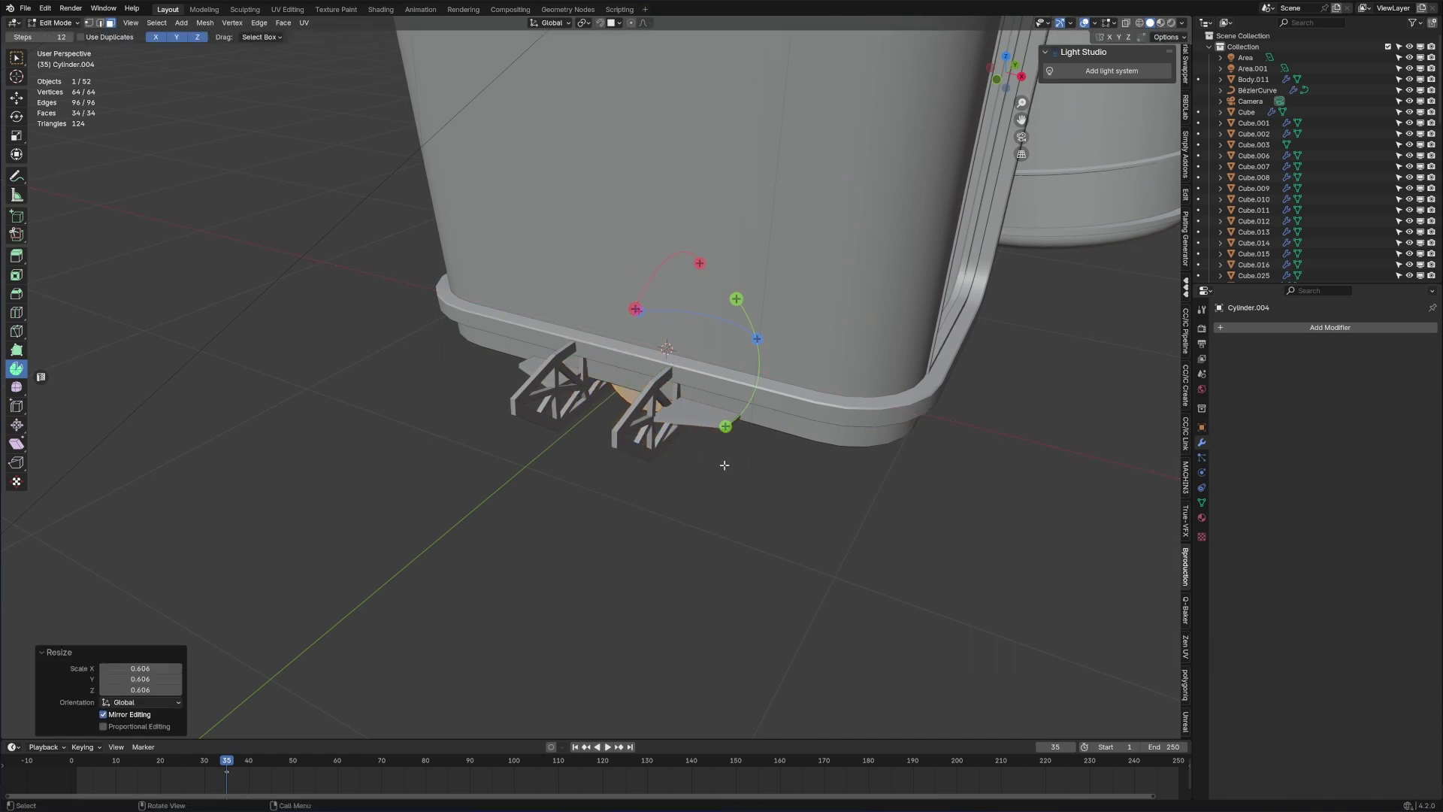
# - Move the cylinder forward along Y and up about 0.2 m along Z so it sits above the truss brackets
pyautogui.press('g')
pyautogui.press('y')
pyautogui.click(642, 519)
pyautogui.moveTo(760, 436)
pyautogui.mouseDown(button='middle')
pyautogui.moveTo(683, 420)
pyautogui.moveTo(755, 429)
pyautogui.mouseUp(button='middle')
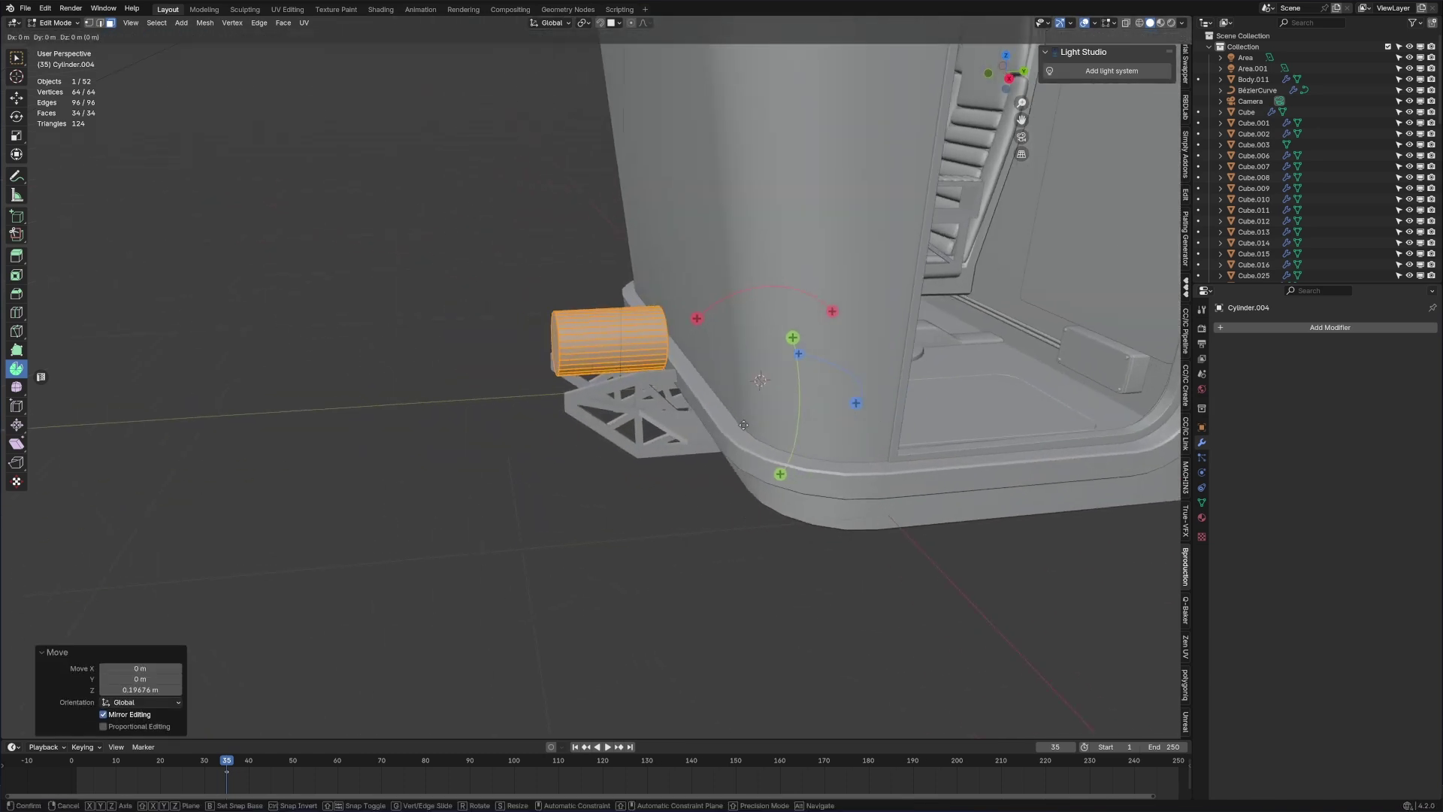
pyautogui.press('Tab')
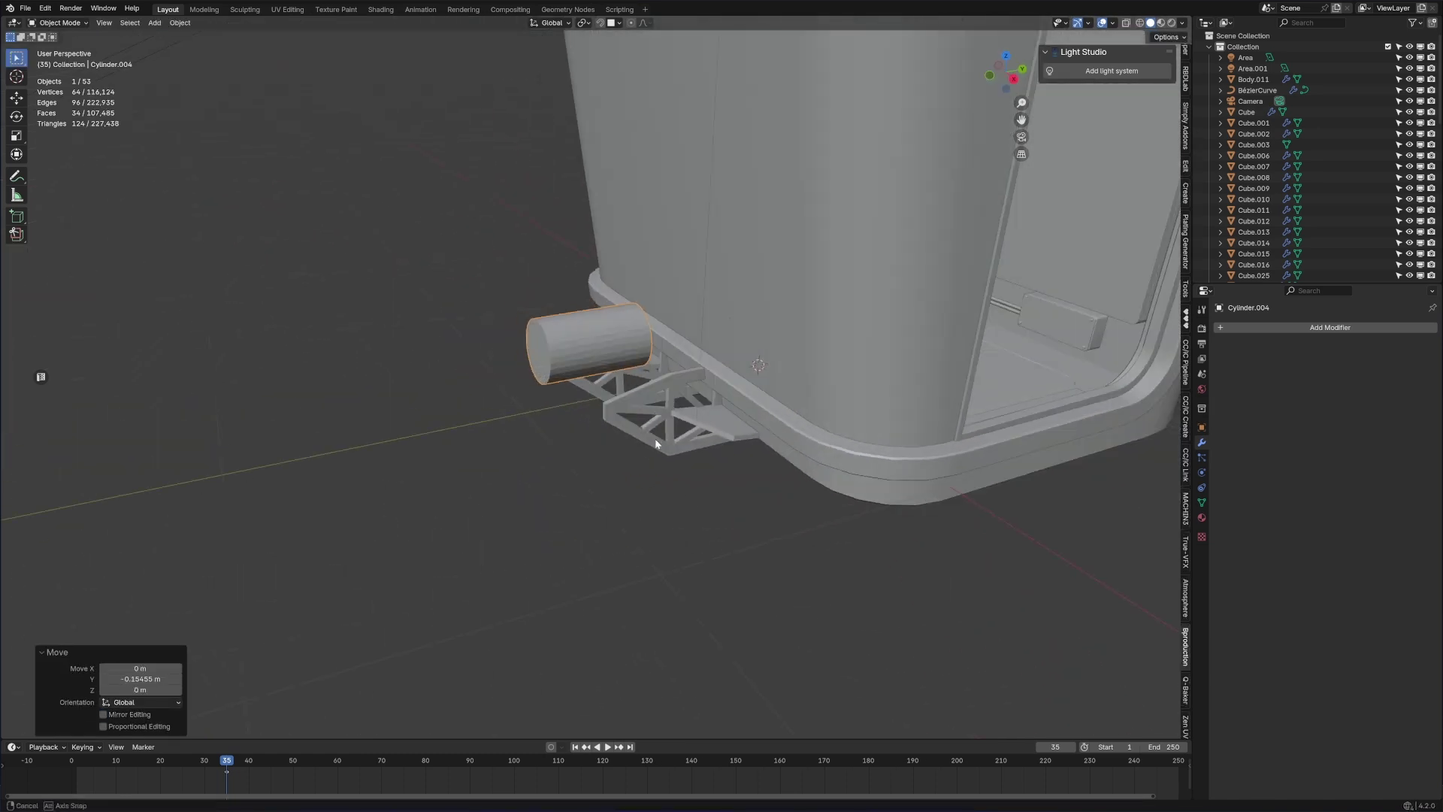
# - Preview the cylinder and bracket against the cabin in rendered shading, returning to solid shading
pyautogui.moveTo(755, 429)
pyautogui.mouseDown(button='middle')
pyautogui.moveTo(786, 403)
pyautogui.moveTo(638, 424)
pyautogui.moveTo(721, 418)
pyautogui.moveTo(848, 256)
pyautogui.mouseUp(button='middle')
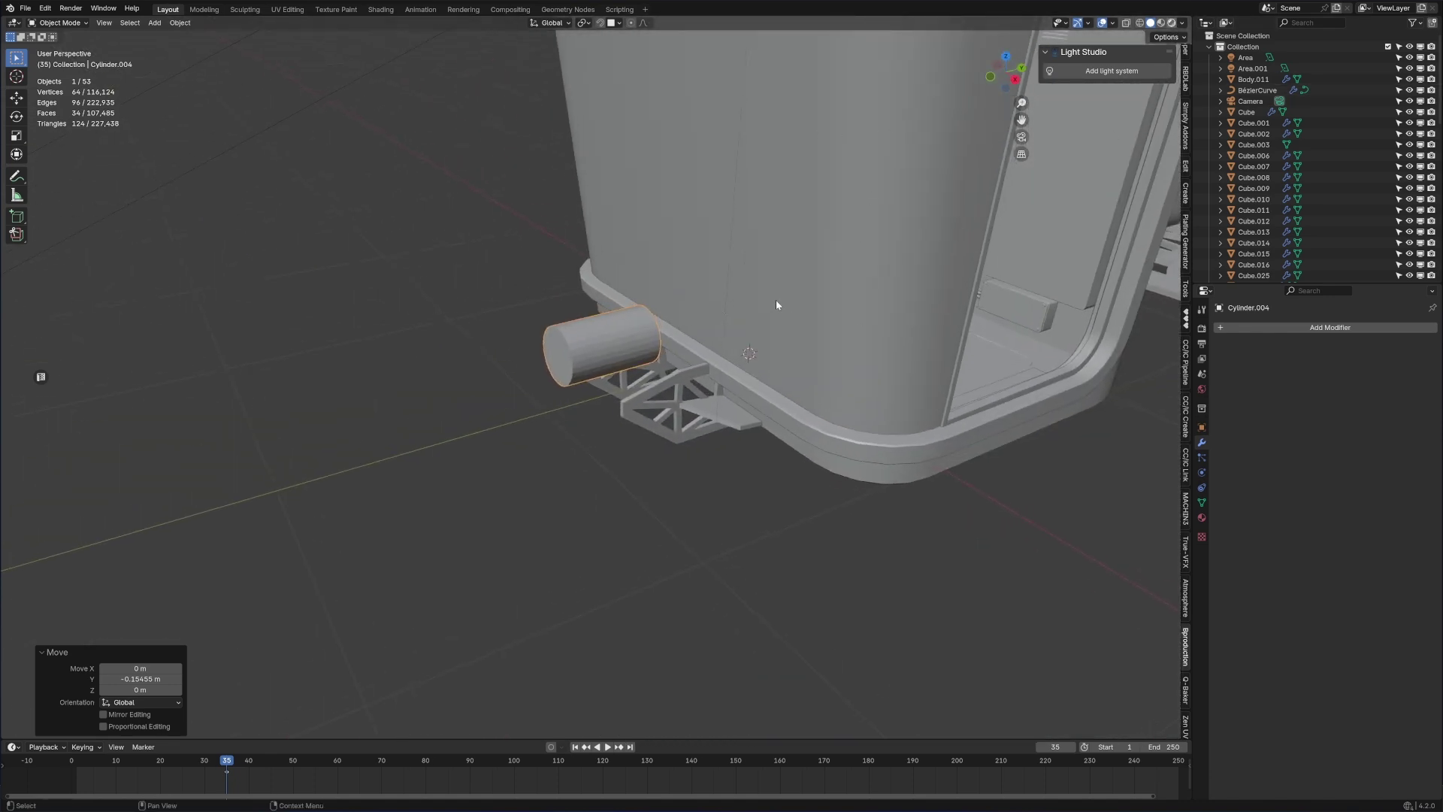
pyautogui.press('z')
pyautogui.click(803, 177)
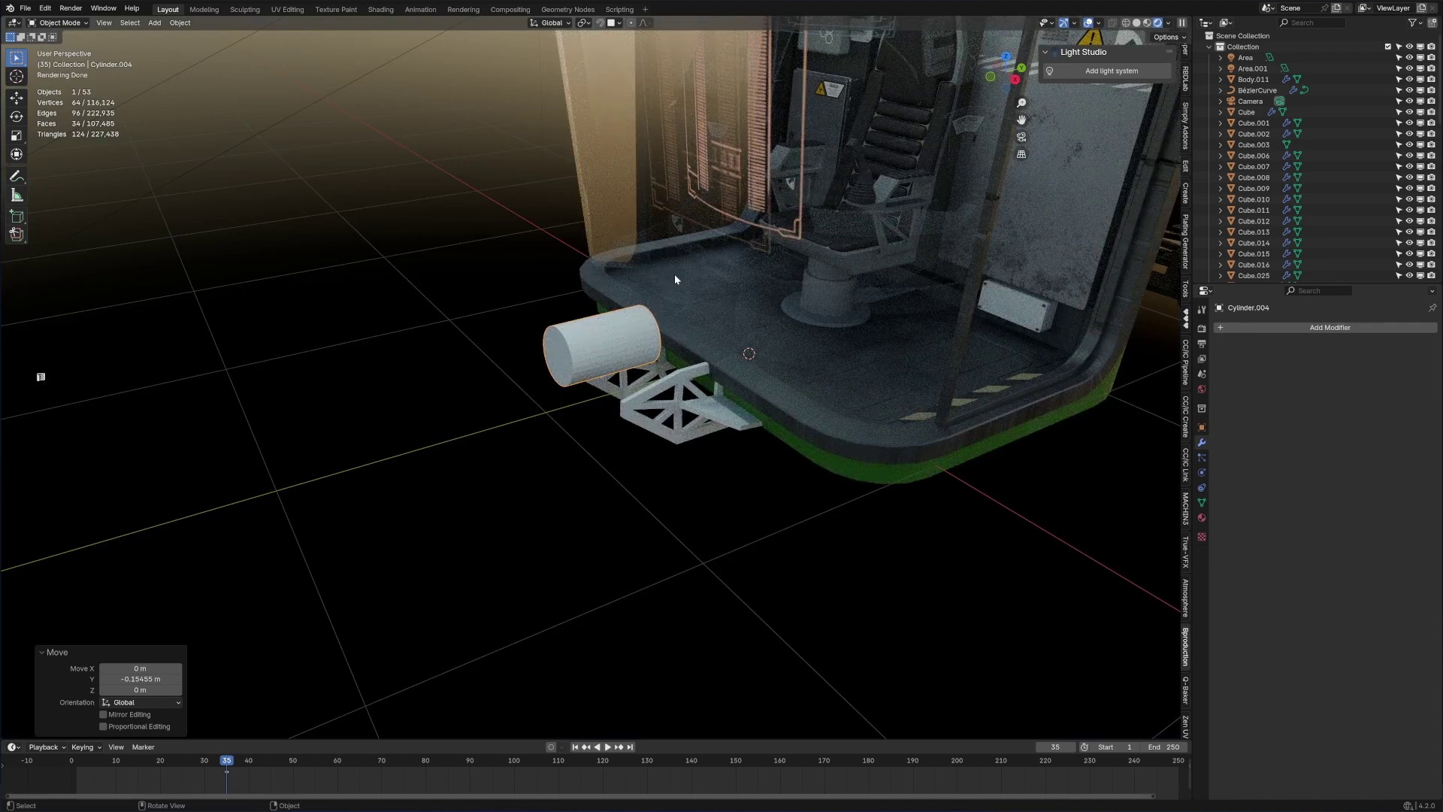
pyautogui.click(1137, 25)
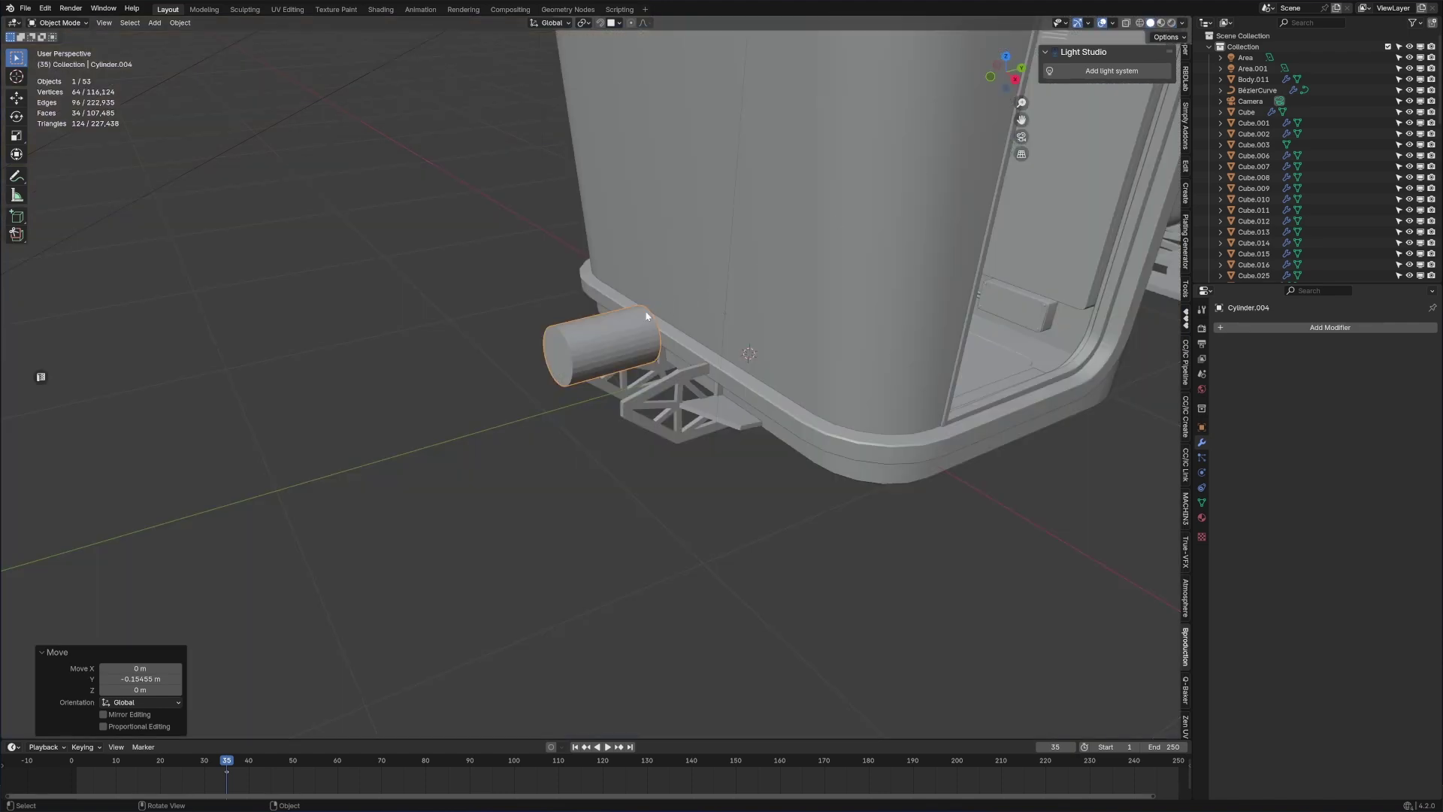
pyautogui.moveTo(583, 374); pyautogui.dragTo(683, 355, button='middle')
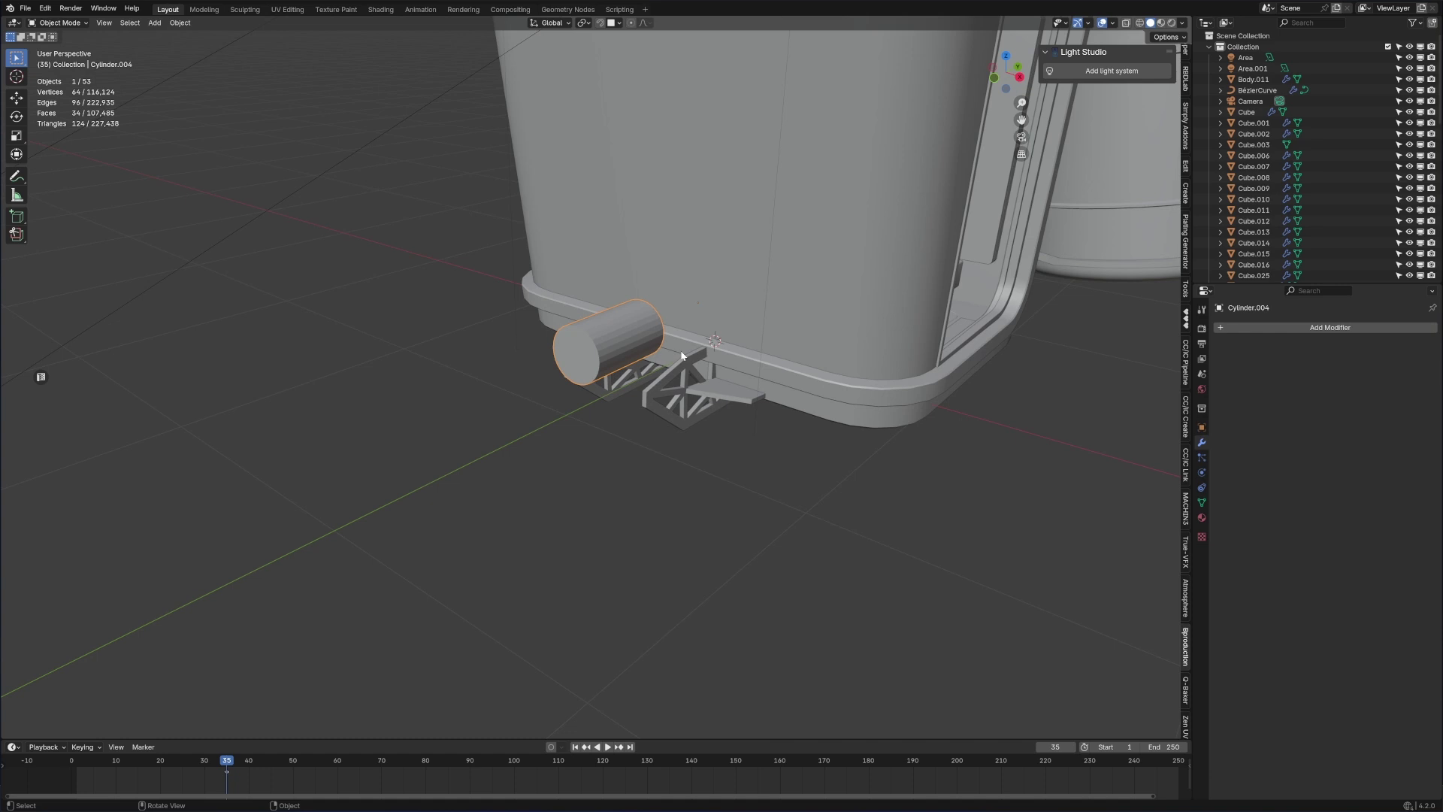
# - Extrude the cylinder's front end face forward by about 0.73 m
pyautogui.rightClick(676, 364)
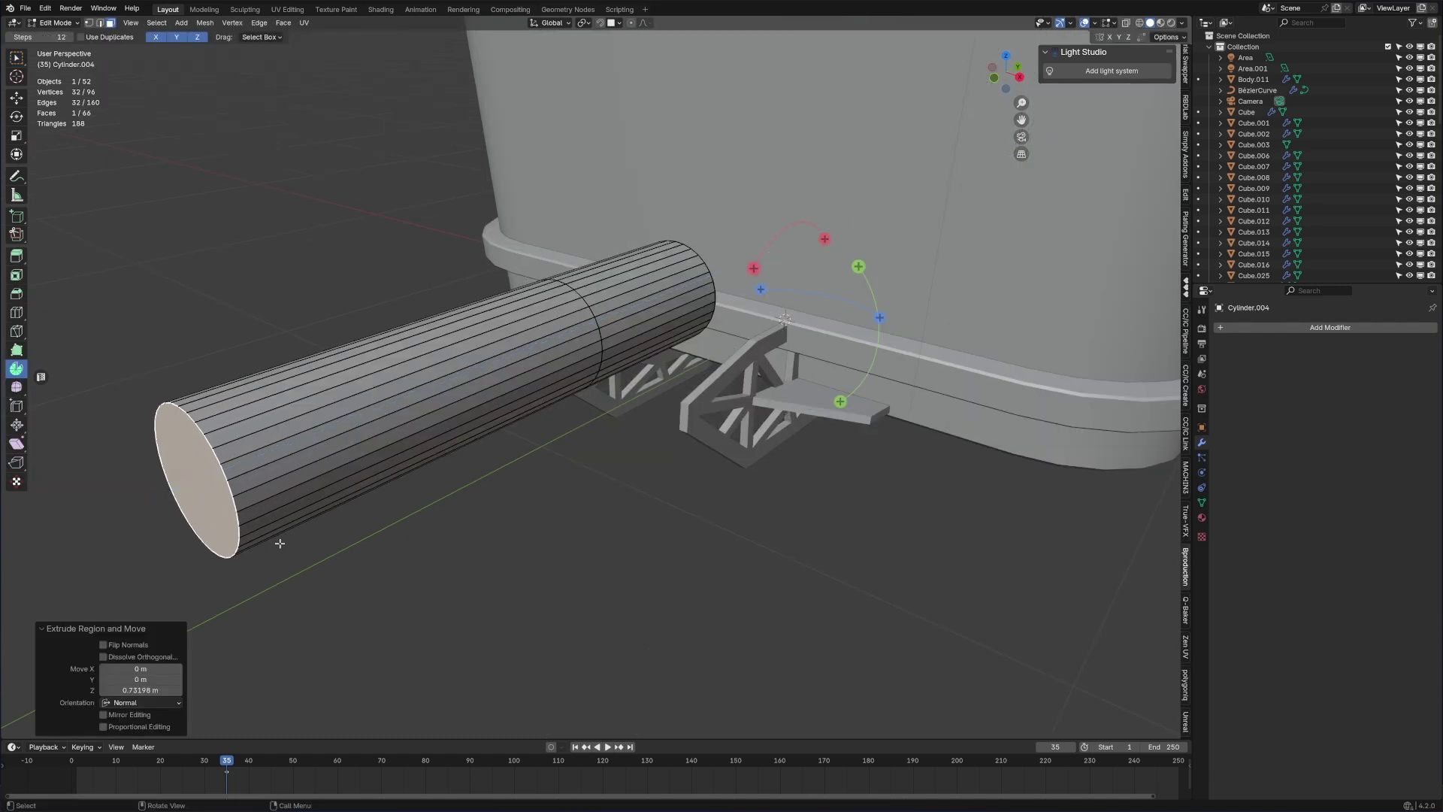
pyautogui.keyDown('shift'); pyautogui.moveTo(280, 544); pyautogui.dragTo(412, 445, button='middle'); pyautogui.keyUp('shift')
pyautogui.scroll(1, 382, 436)
# - Select the lowest vertex on the cylinder's front rim, using the front view to find it
pyautogui.press('1')
pyautogui.press('KP_1')
pyautogui.scroll(2, 571, 335)
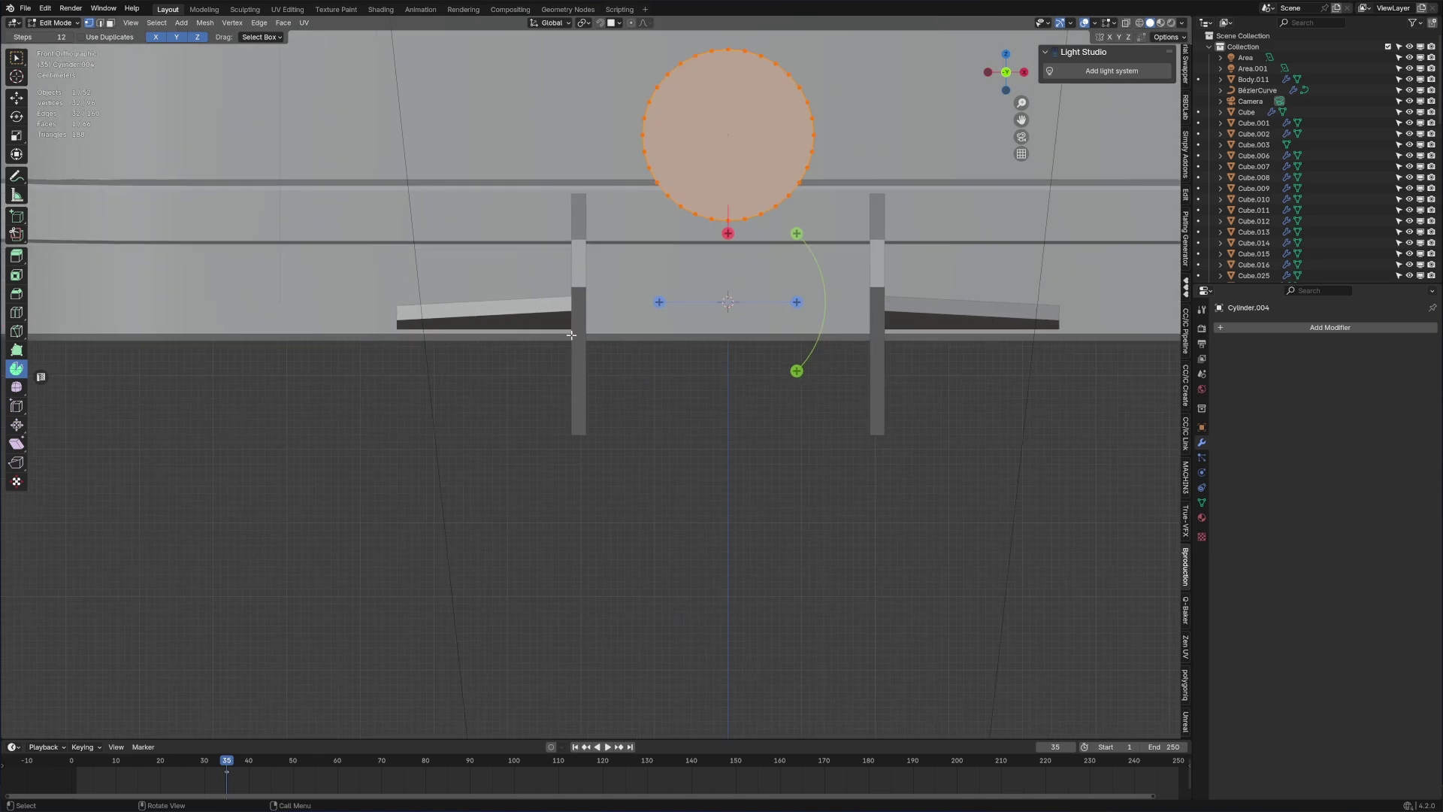
pyautogui.click(727, 219)
pyautogui.moveTo(782, 353); pyautogui.dragTo(594, 484, button='middle')
pyautogui.scroll(-2, 422, 431)
# - Try to slant the cylinder's front end by moving the vertex along Y with linear proportional editing
pyautogui.click(644, 23)
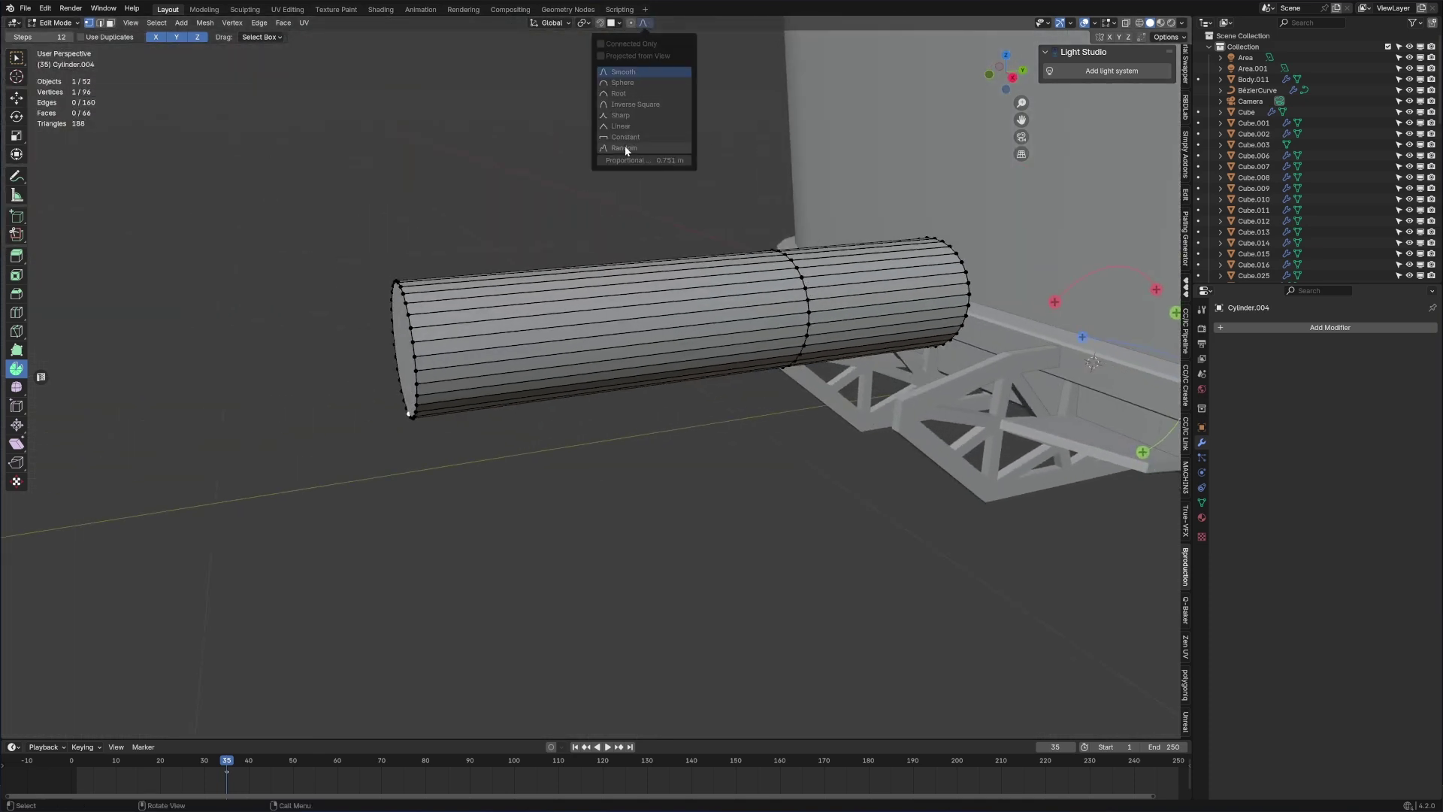
pyautogui.click(631, 24)
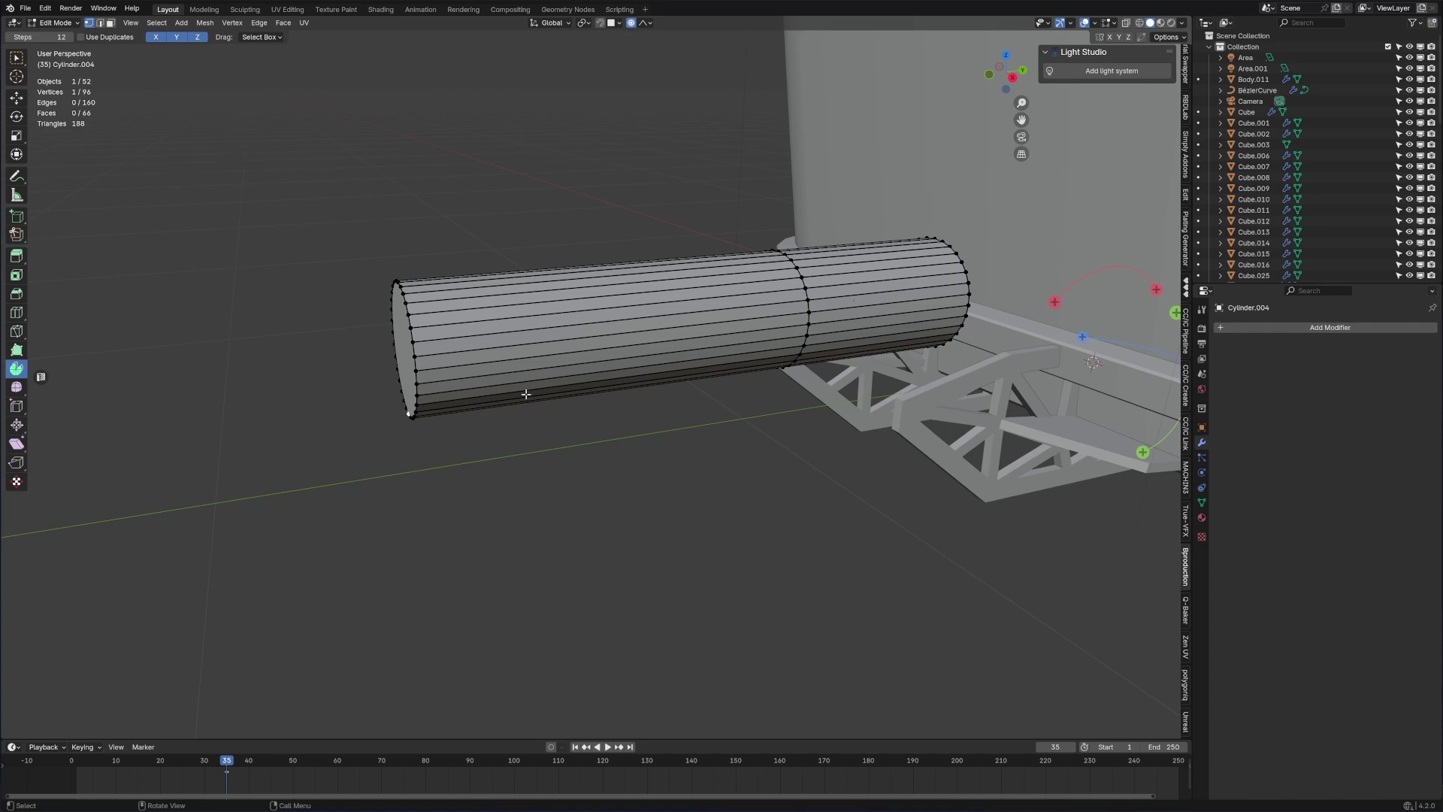
pyautogui.press('g')
pyautogui.press('y')
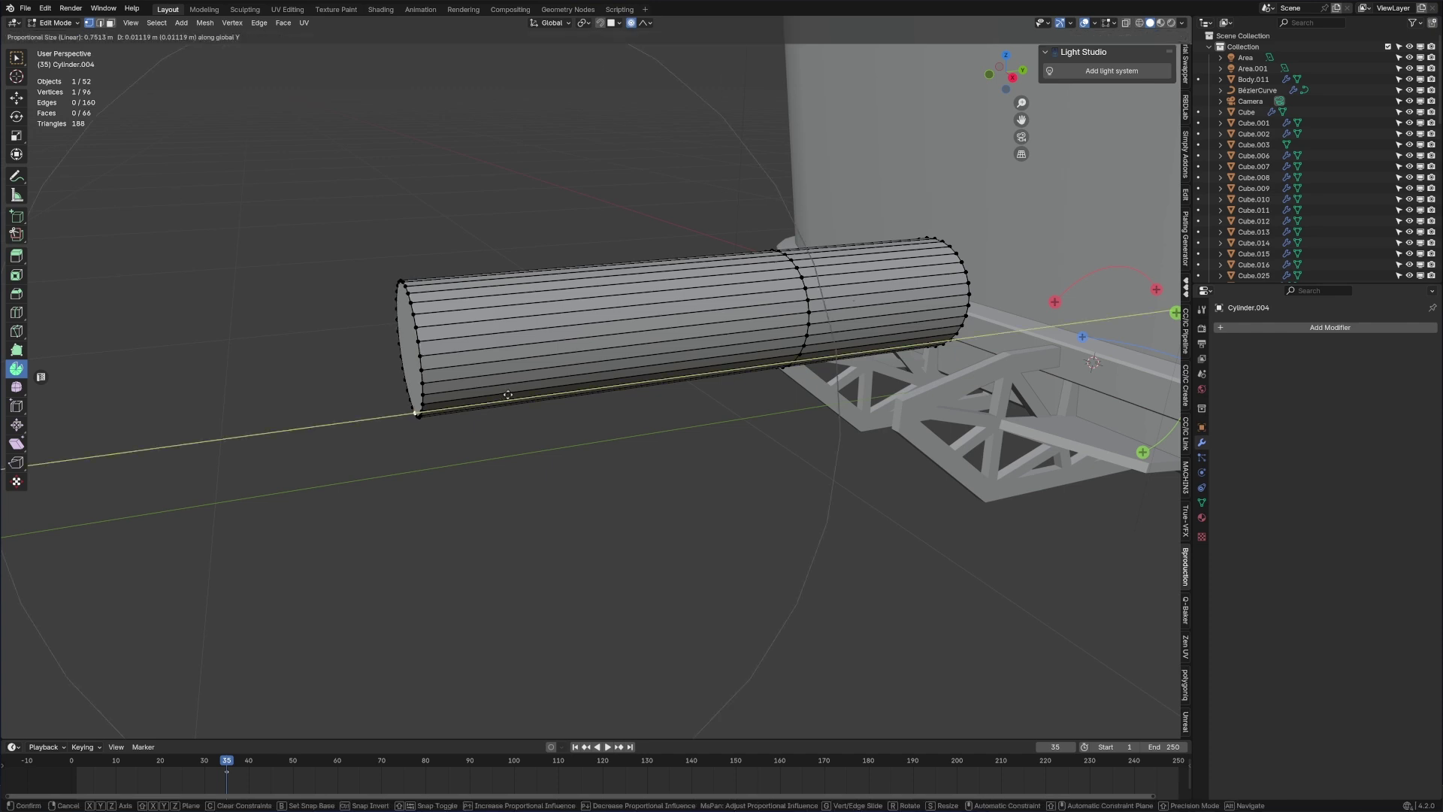
pyautogui.click(673, 382)
pyautogui.rightClick(623, 385)
pyautogui.press('Escape')
# - In the right side view, knife a diagonal cut constrained to 300° through the whole cylinder near its front end
pyautogui.moveTo(548, 368); pyautogui.dragTo(508, 362, button='middle')
pyautogui.press('KP_3')
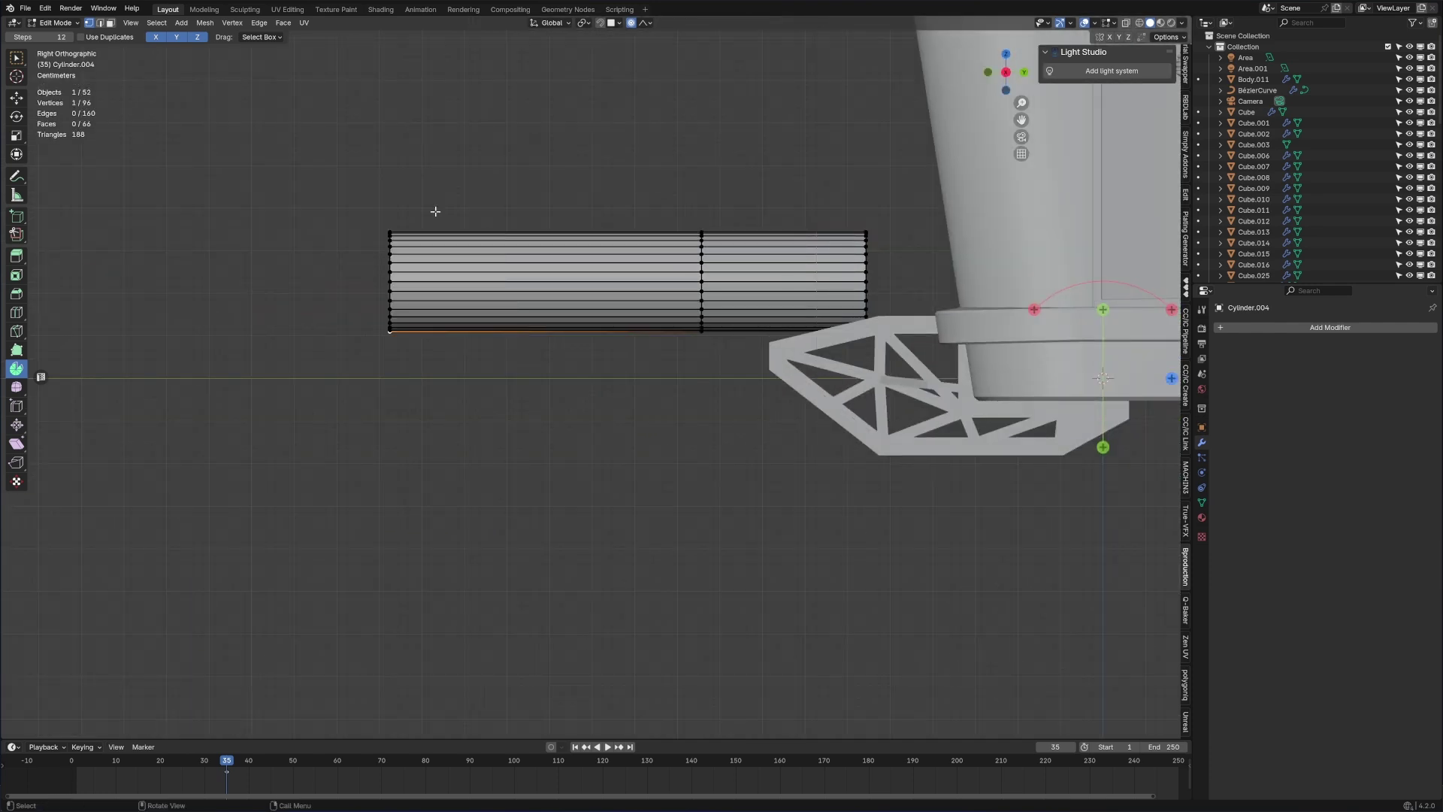
pyautogui.press('k')
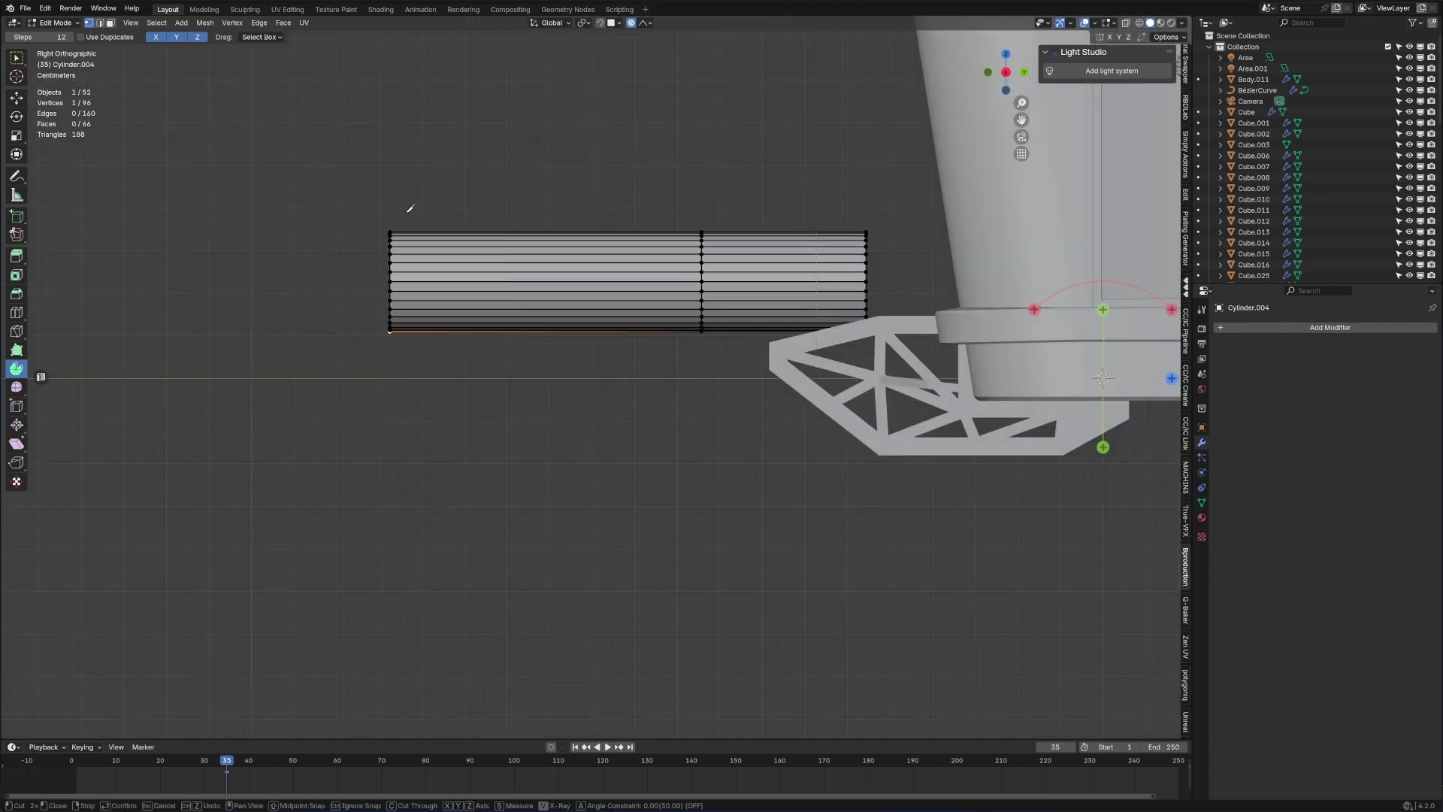
pyautogui.click(420, 232)
pyautogui.press('a')
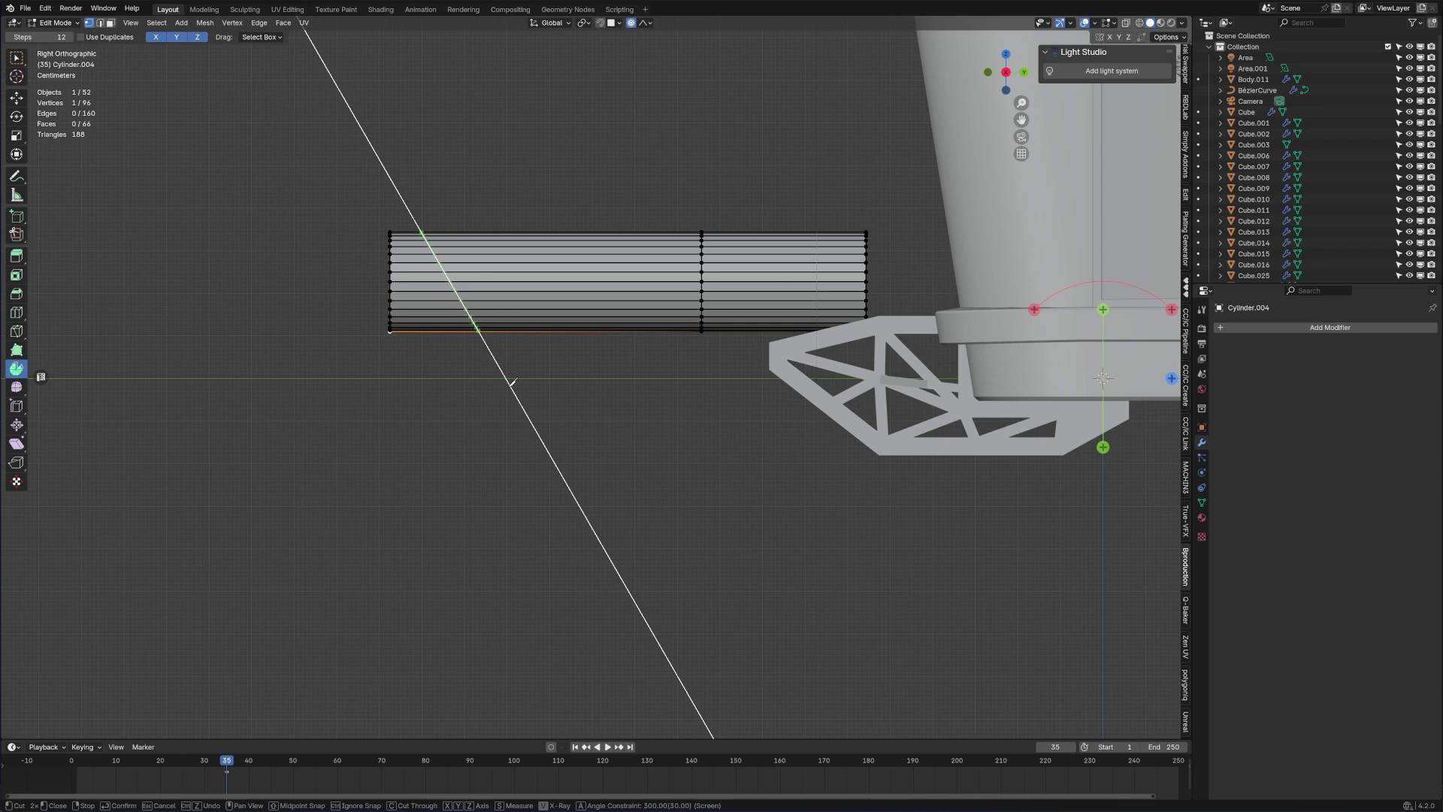
pyautogui.click(511, 381)
pyautogui.press('Return')
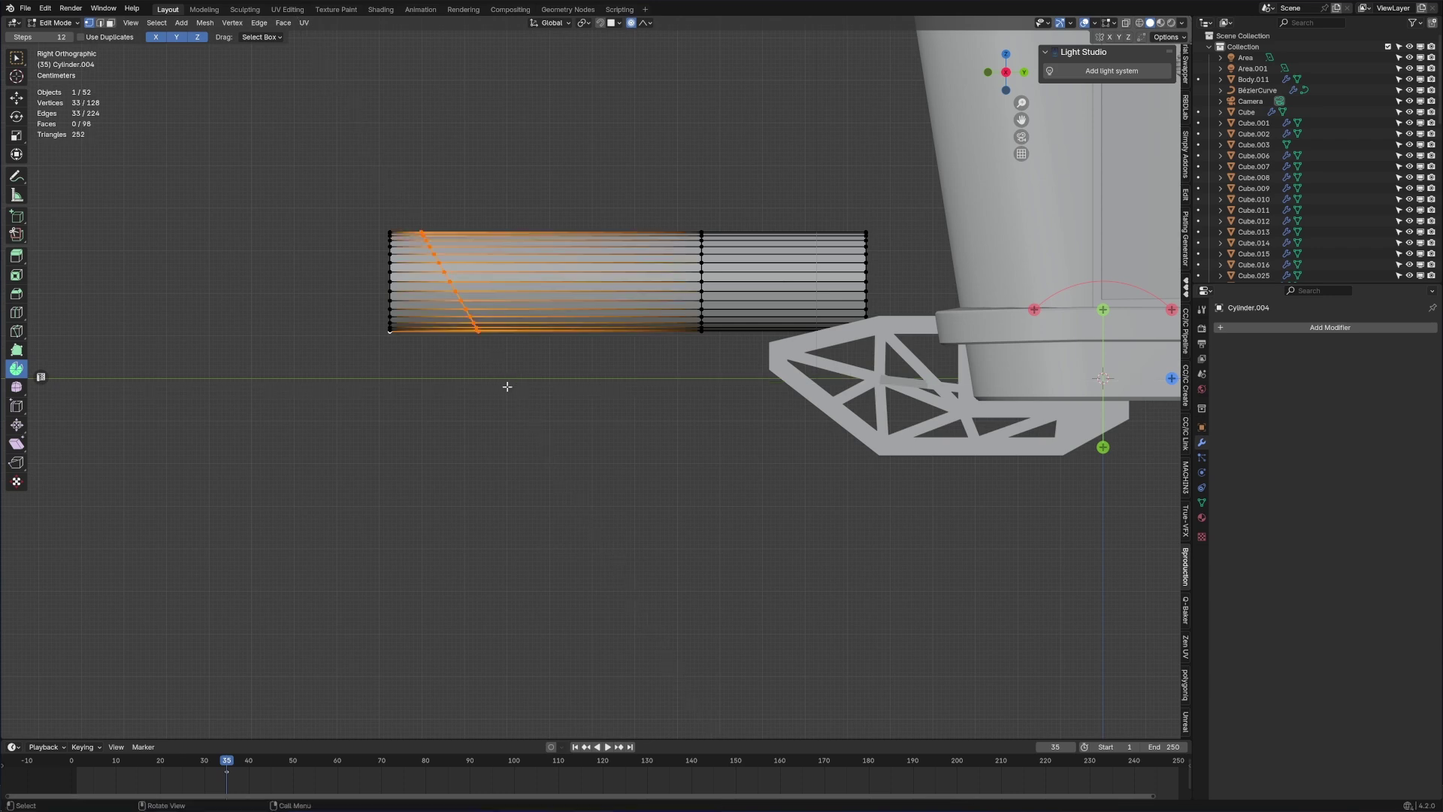
# - Separate the cylinder's front piece along the diagonal cut, select its linked geometry and delete it
pyautogui.moveTo(507, 385)
pyautogui.mouseDown(button='middle')
pyautogui.moveTo(621, 382)
pyautogui.moveTo(484, 391)
pyautogui.mouseUp(button='middle')
pyautogui.press('e')
pyautogui.rightClick(467, 398)
pyautogui.hotkey('ctrl', 'l')
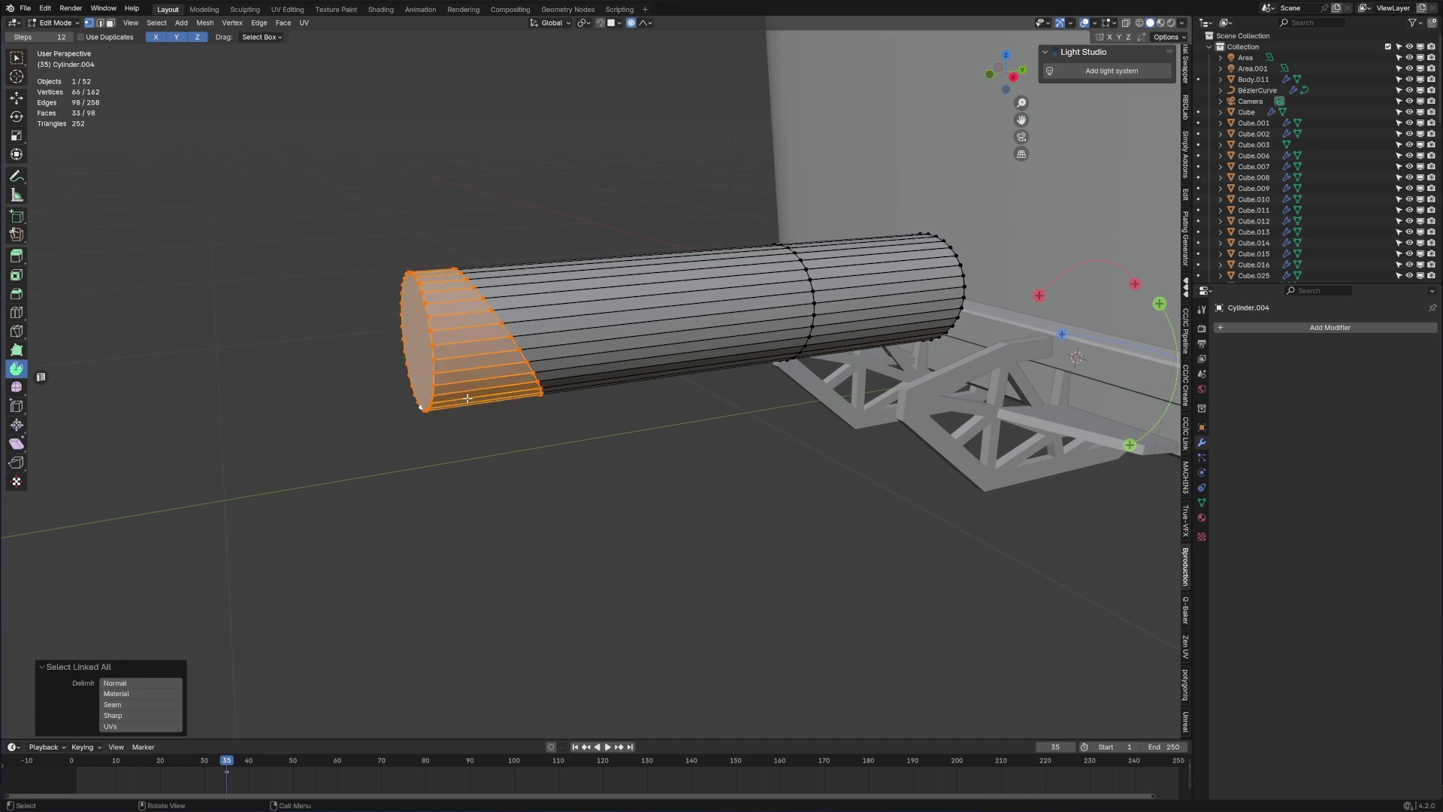
pyautogui.press('x')
pyautogui.click(468, 375)
# - Fill the open slanted edge loop at the cylinder's front with a face
pyautogui.press('2')
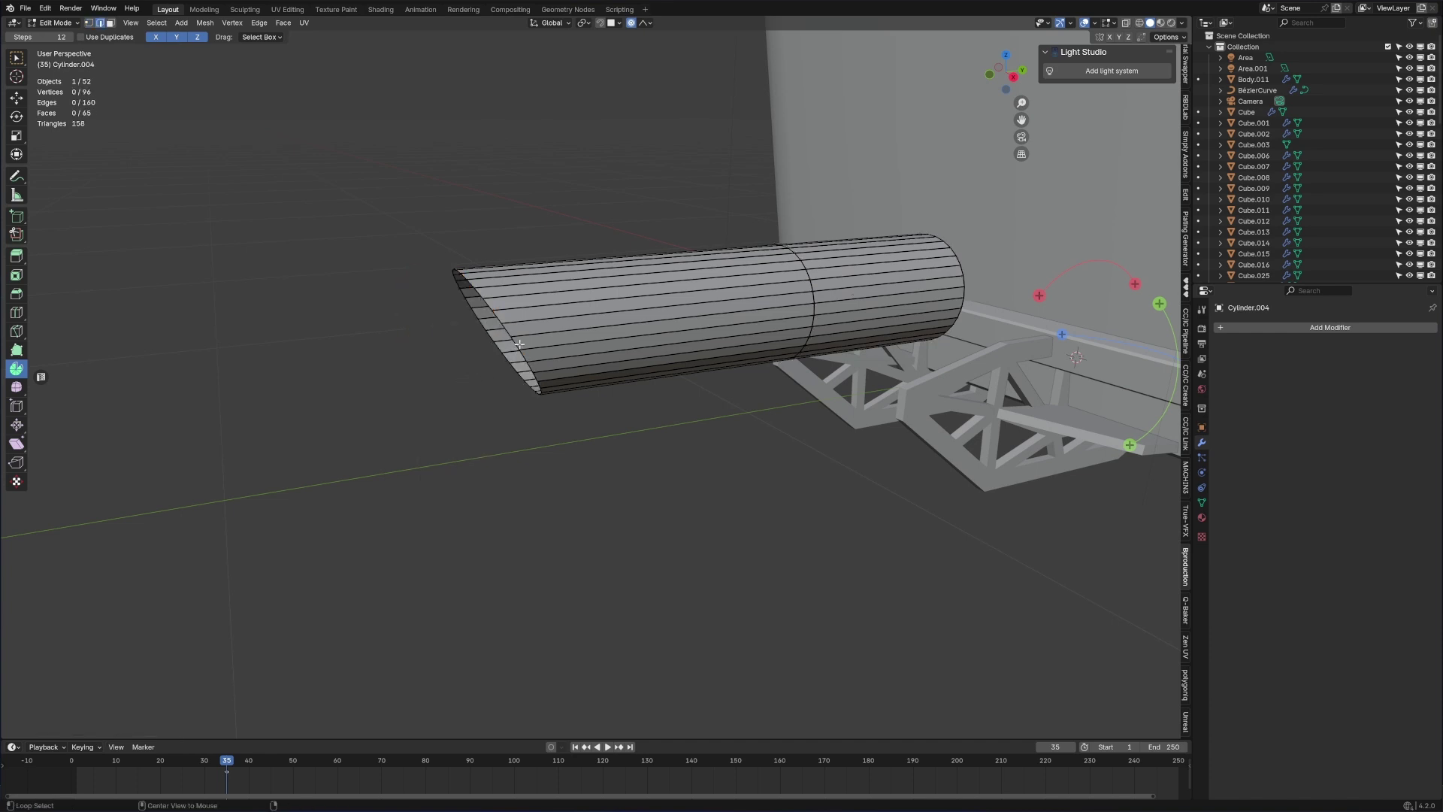
pyautogui.keyDown('alt'); pyautogui.click(504, 362); pyautogui.keyUp('alt')
pyautogui.press('f')
pyautogui.scroll(-4, 570, 428)
pyautogui.press('Tab')
pyautogui.moveTo(570, 428); pyautogui.dragTo(570, 388, button='middle')
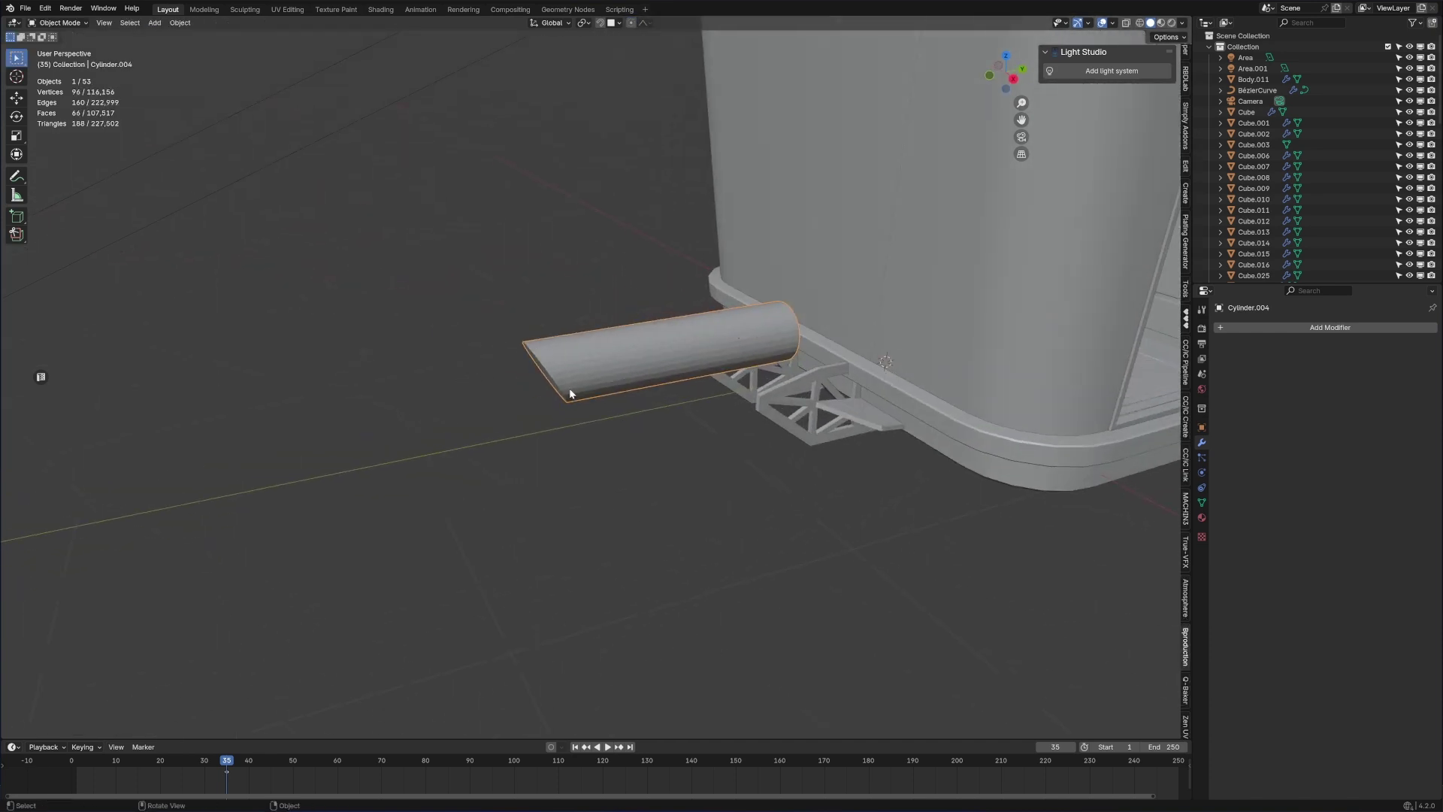
pyautogui.press('Tab')
pyautogui.press('g')
pyautogui.press('y')
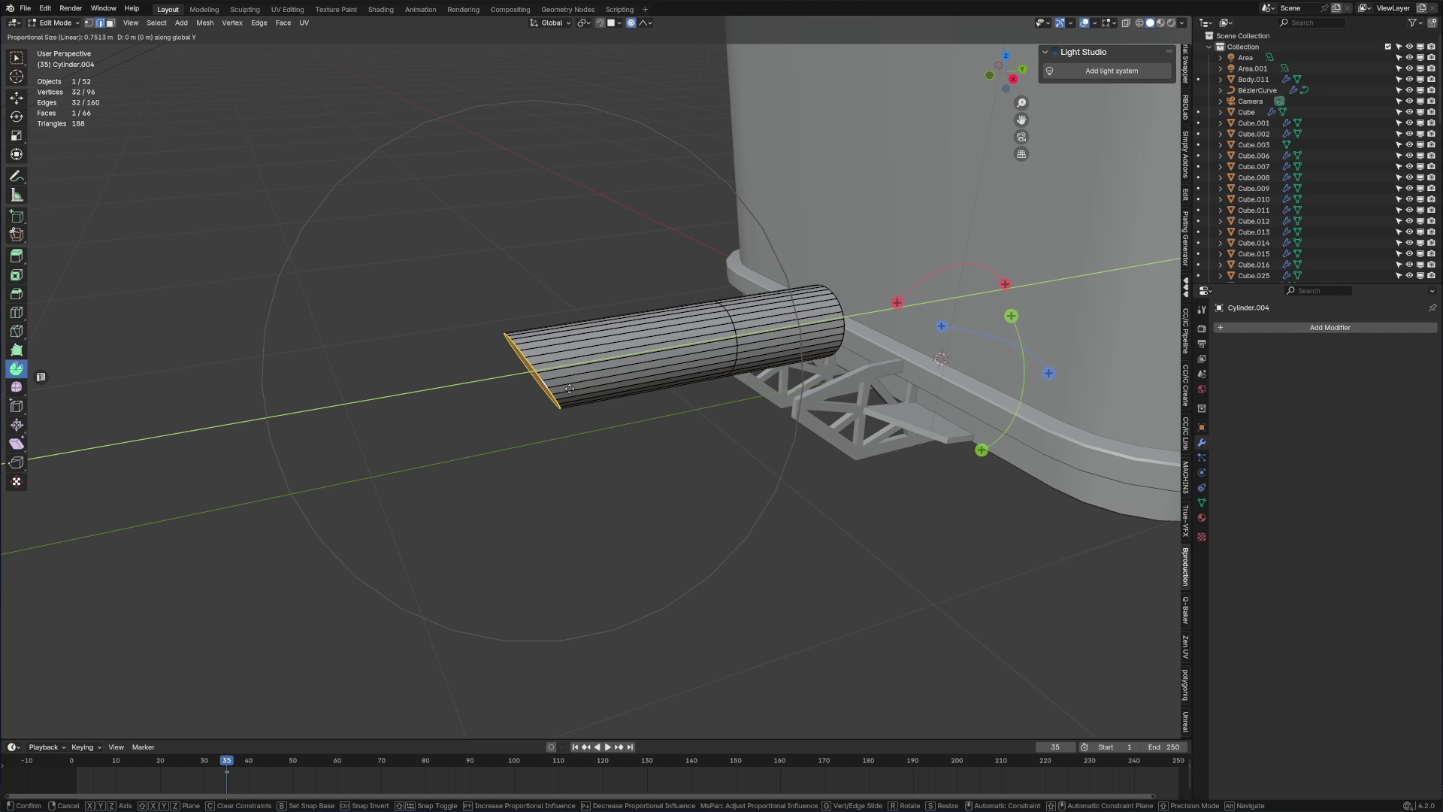
pyautogui.press('Escape')
# - Move the slanted end face about 0.48 m along Y toward the cabin with proportional editing off
pyautogui.press('g')
pyautogui.press('y')
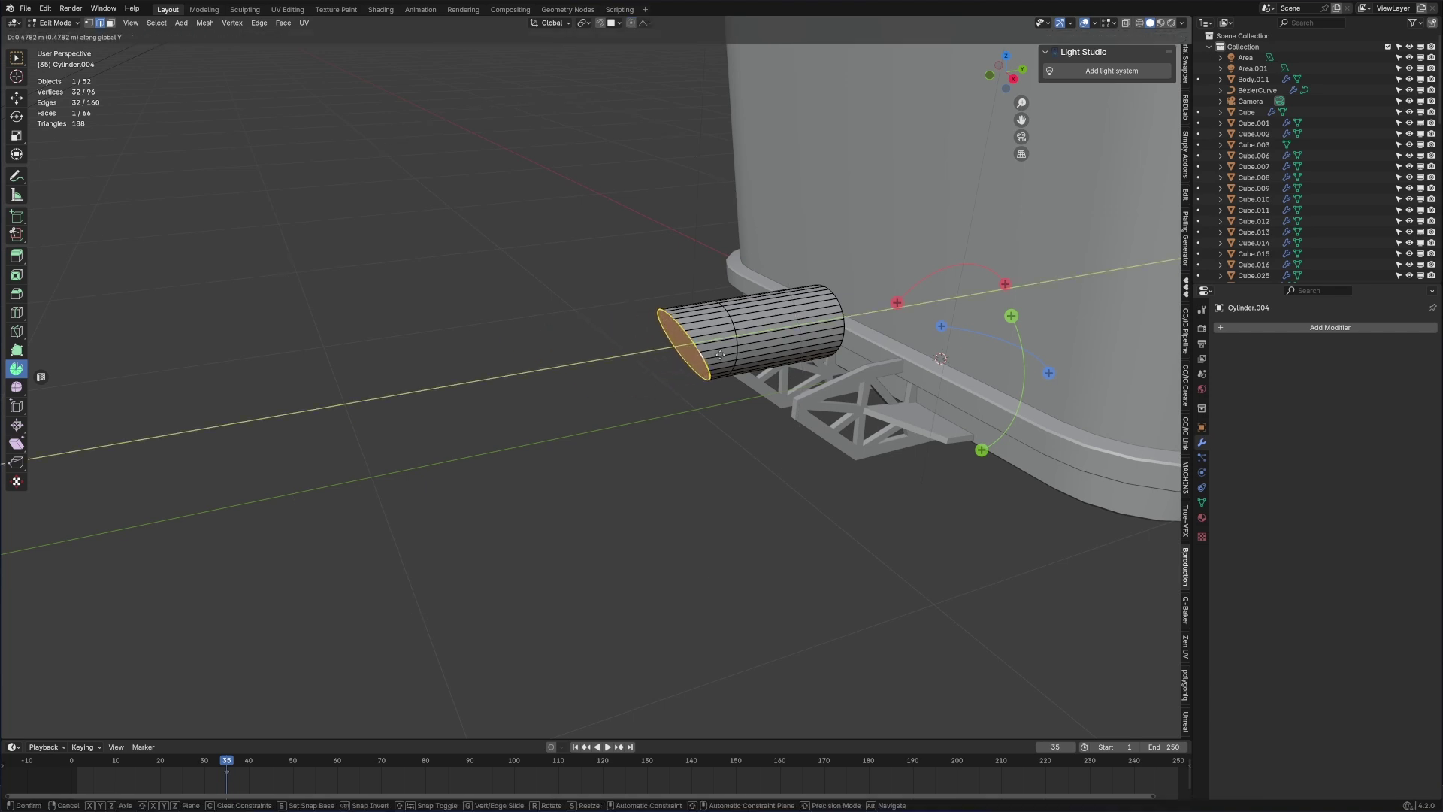
pyautogui.click(715, 364)
pyautogui.moveTo(715, 363); pyautogui.dragTo(812, 350, button='middle')
pyautogui.press('Tab')
# - Inset the slanted end face by about 0.044 m and extrude it inward along its normal to hollow the barrel
pyautogui.scroll(2, 738, 350)
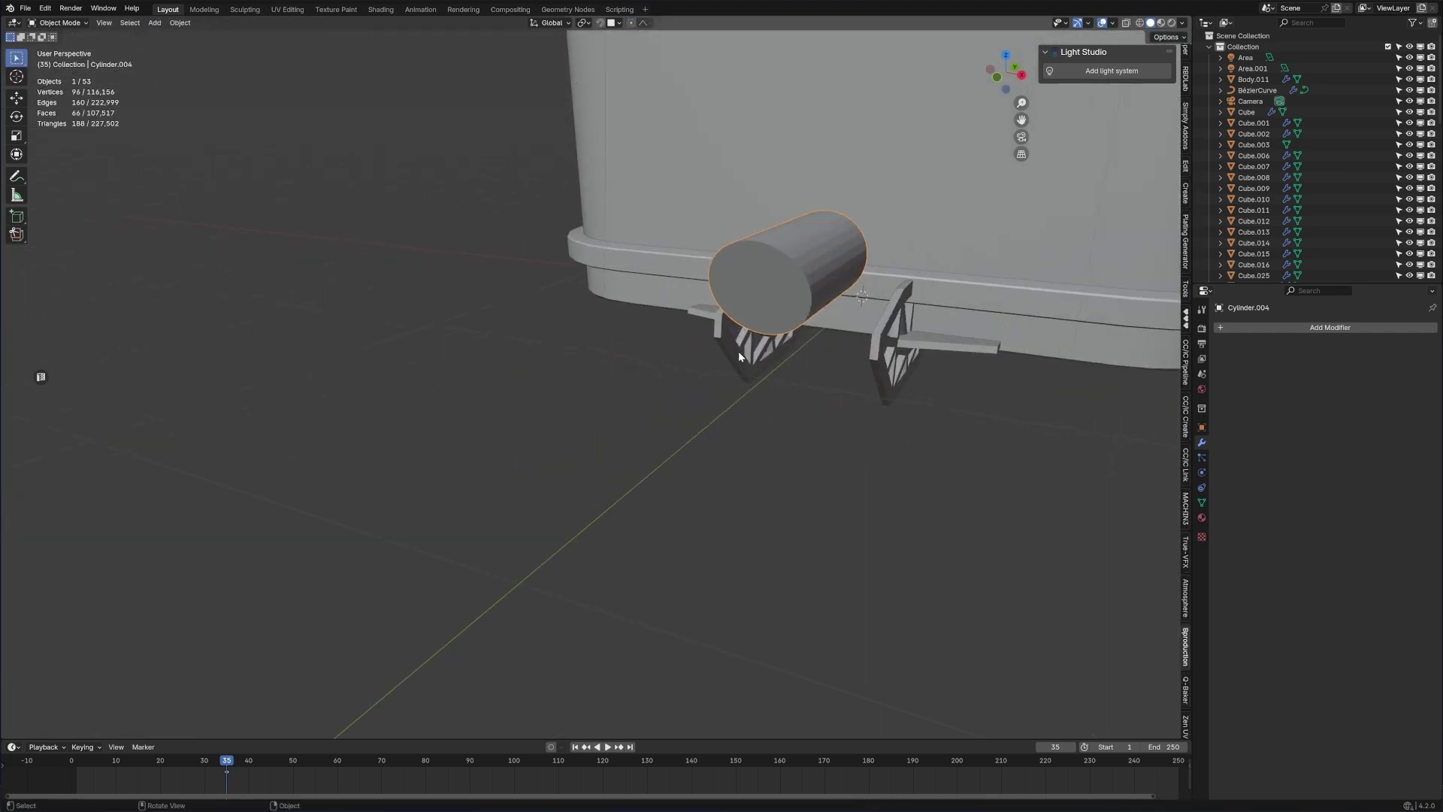
pyautogui.scroll(2, 738, 351)
pyautogui.keyDown('shift'); pyautogui.moveTo(924, 308); pyautogui.dragTo(819, 378, button='middle'); pyautogui.keyUp('shift')
pyautogui.press('Tab')
pyautogui.press('i')
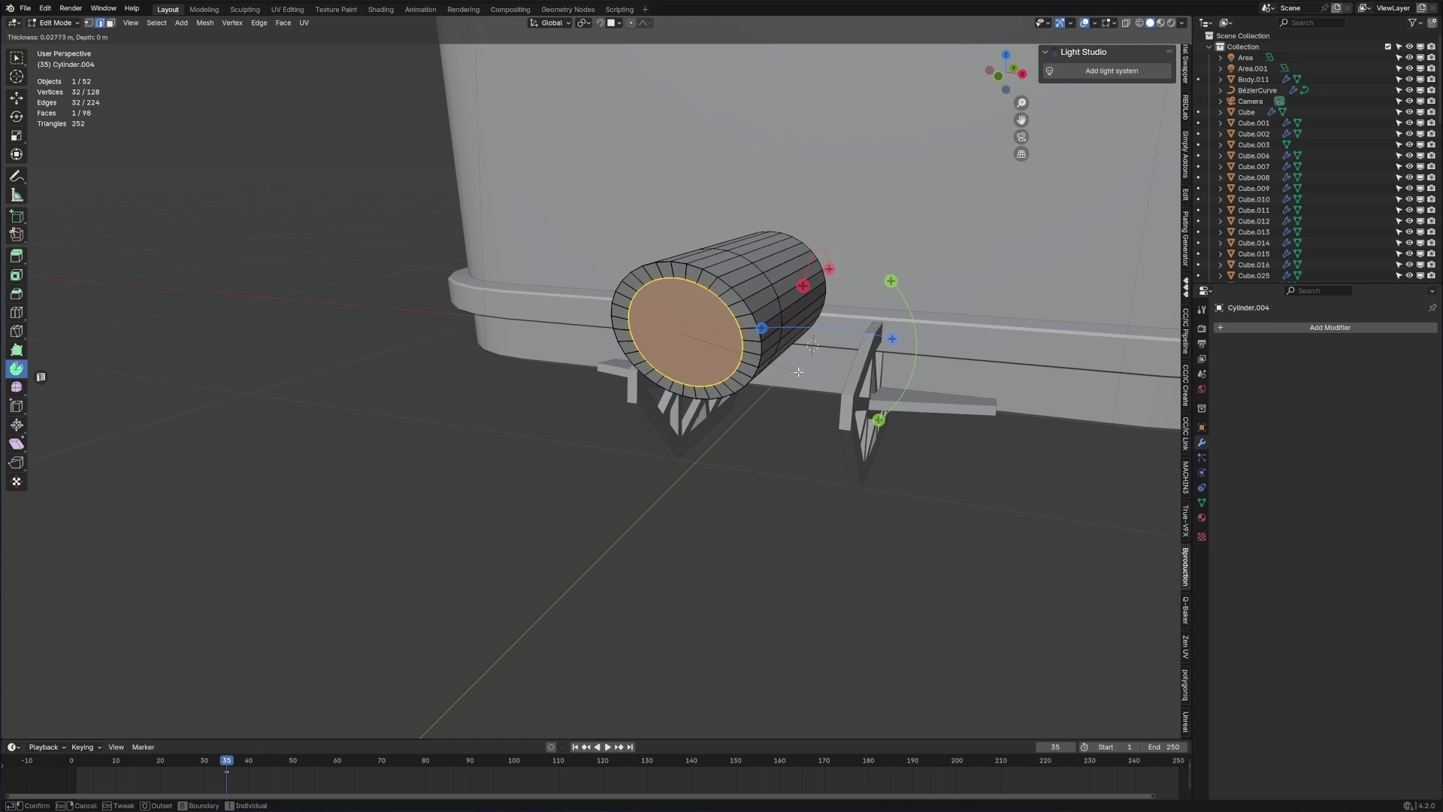
pyautogui.click(786, 371)
pyautogui.press('e')
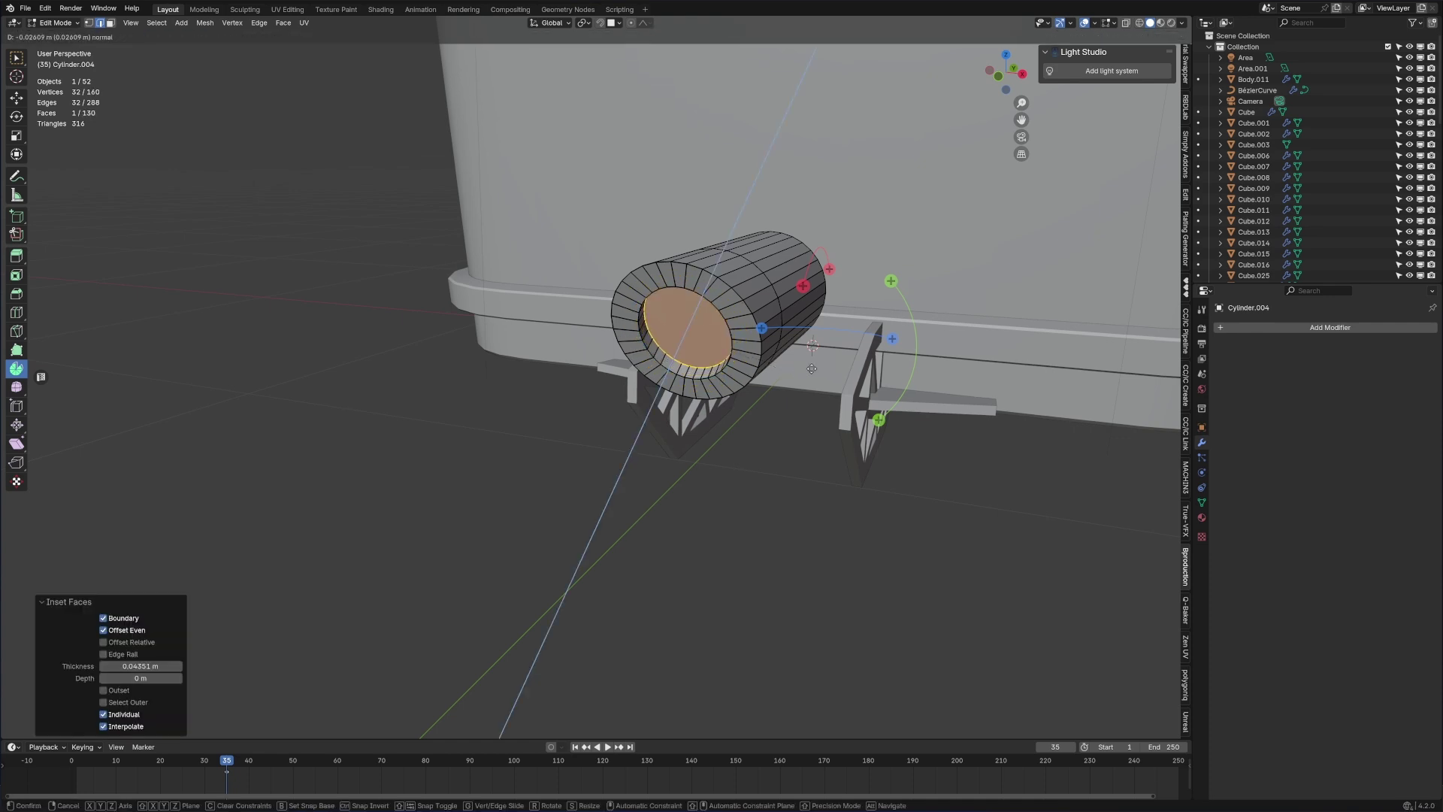
pyautogui.click(834, 338)
pyautogui.scroll(-2, 786, 331)
pyautogui.press('Tab')
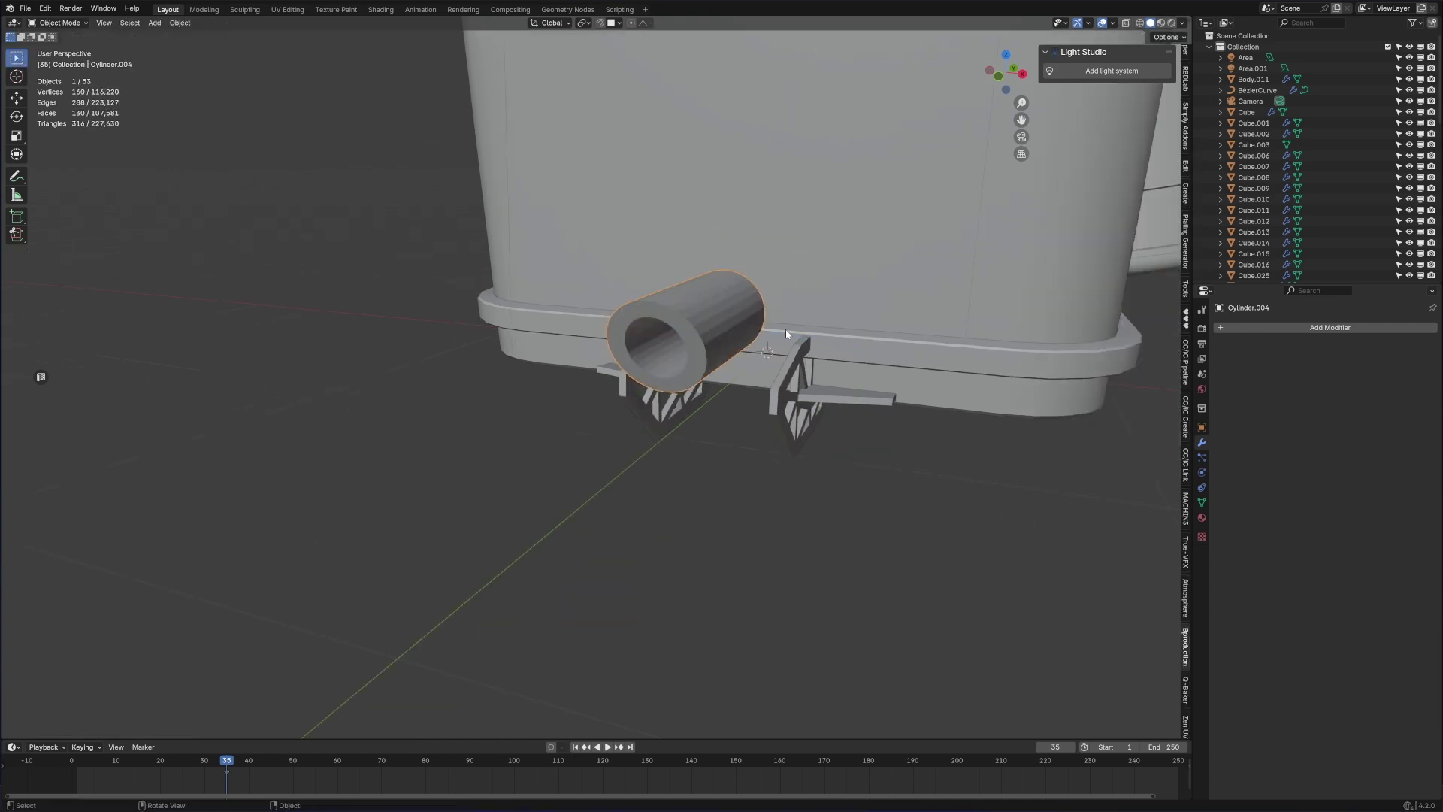
# - Bevel the outer and inner edge loops of the barrel's slanted front rim
pyautogui.moveTo(786, 331); pyautogui.dragTo(744, 340, button='middle')
pyautogui.scroll(3, 745, 336)
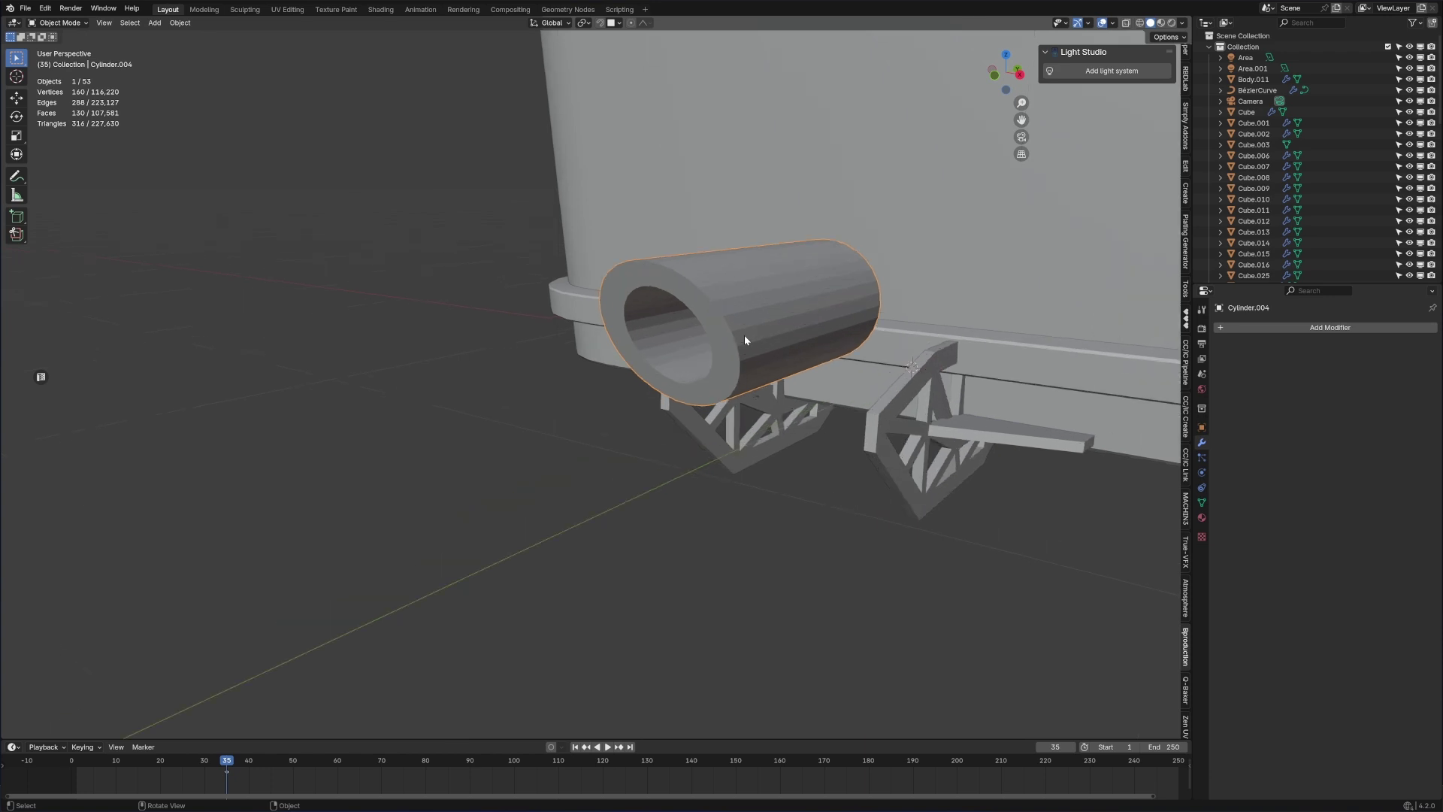
pyautogui.press('Tab')
pyautogui.press('2')
pyautogui.keyDown('alt'); pyautogui.click(756, 301); pyautogui.keyUp('alt')
pyautogui.keyDown('alt'); pyautogui.keyDown('shift'); pyautogui.click(730, 316); pyautogui.keyUp('shift'); pyautogui.keyUp('alt')
pyautogui.hotkey('ctrl', 'b')
pyautogui.scroll(1, 834, 462)
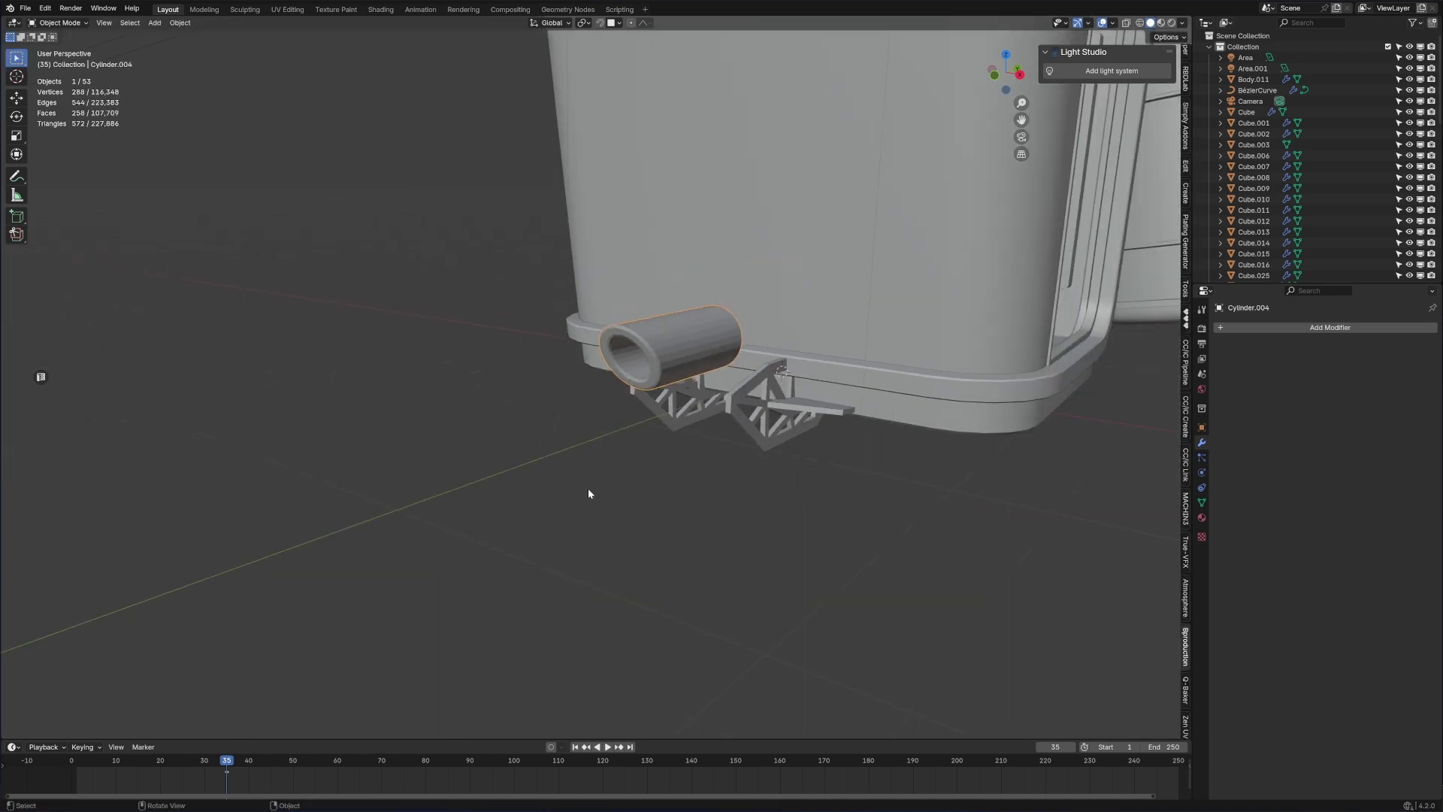
# - Apply Shade Auto Smooth to the barrel with a 30° angle
pyautogui.click(674, 344)
pyautogui.rightClick(674, 344)
pyautogui.click(699, 362)
pyautogui.moveTo(699, 363); pyautogui.dragTo(669, 323, button='middle')
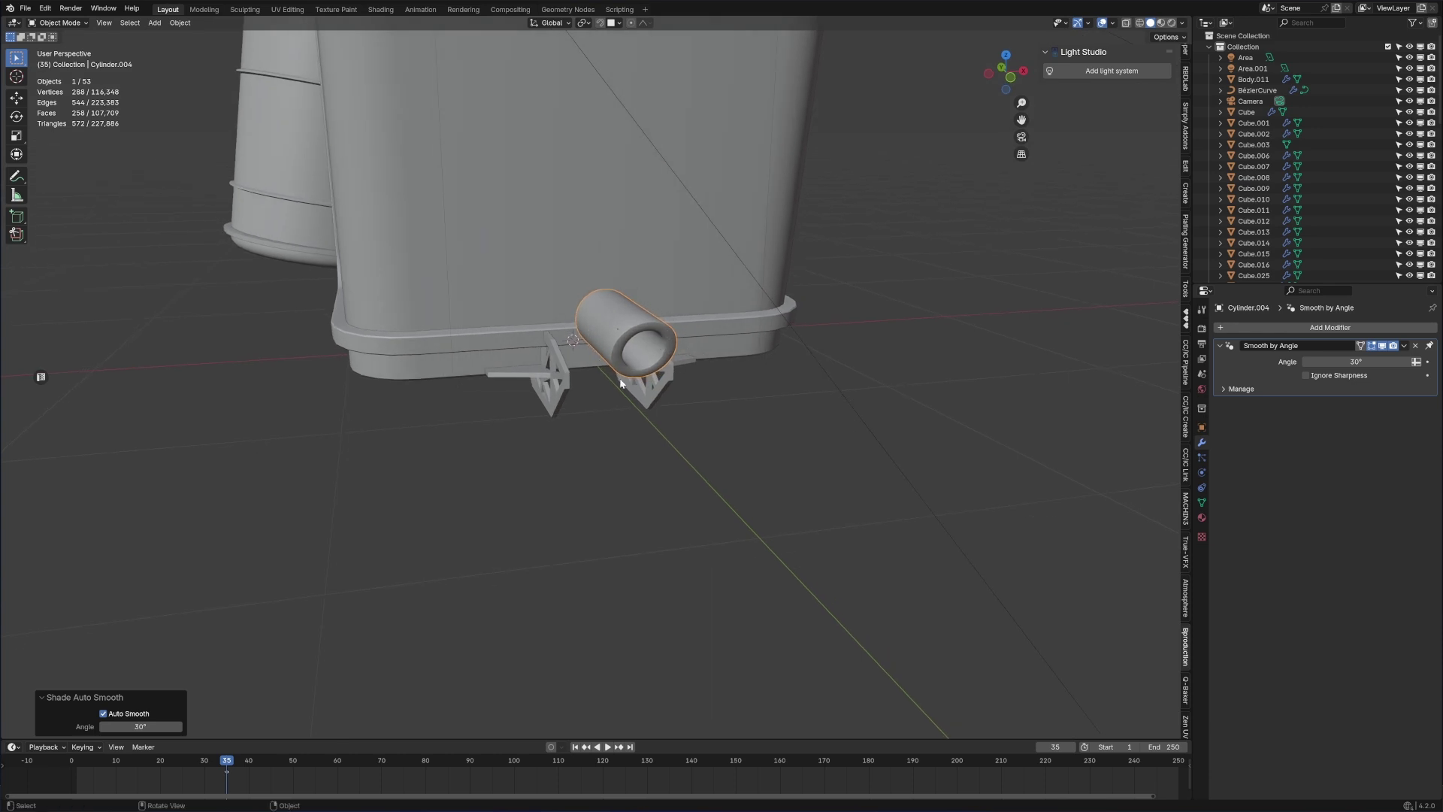
# - Bevel the edge loop around the barrel's rear end facing the cabin
pyautogui.scroll(4, 508, 369)
pyautogui.moveTo(702, 358); pyautogui.dragTo(579, 349, button='middle')
pyautogui.moveTo(579, 349); pyautogui.dragTo(624, 366, button='middle')
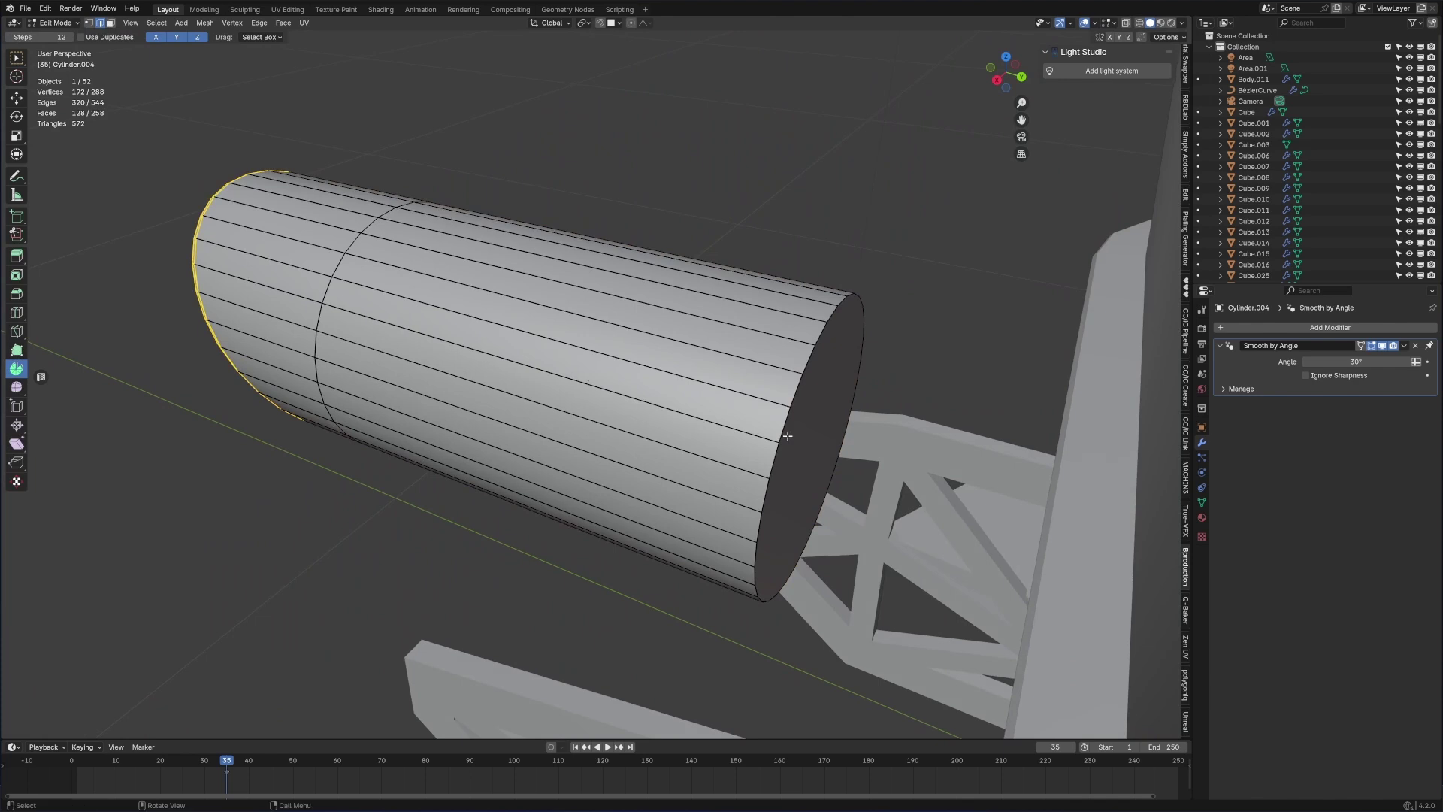
pyautogui.hotkey('ctrl', 'b')
pyautogui.scroll(1, 1029, 569)
pyautogui.click(1027, 567)
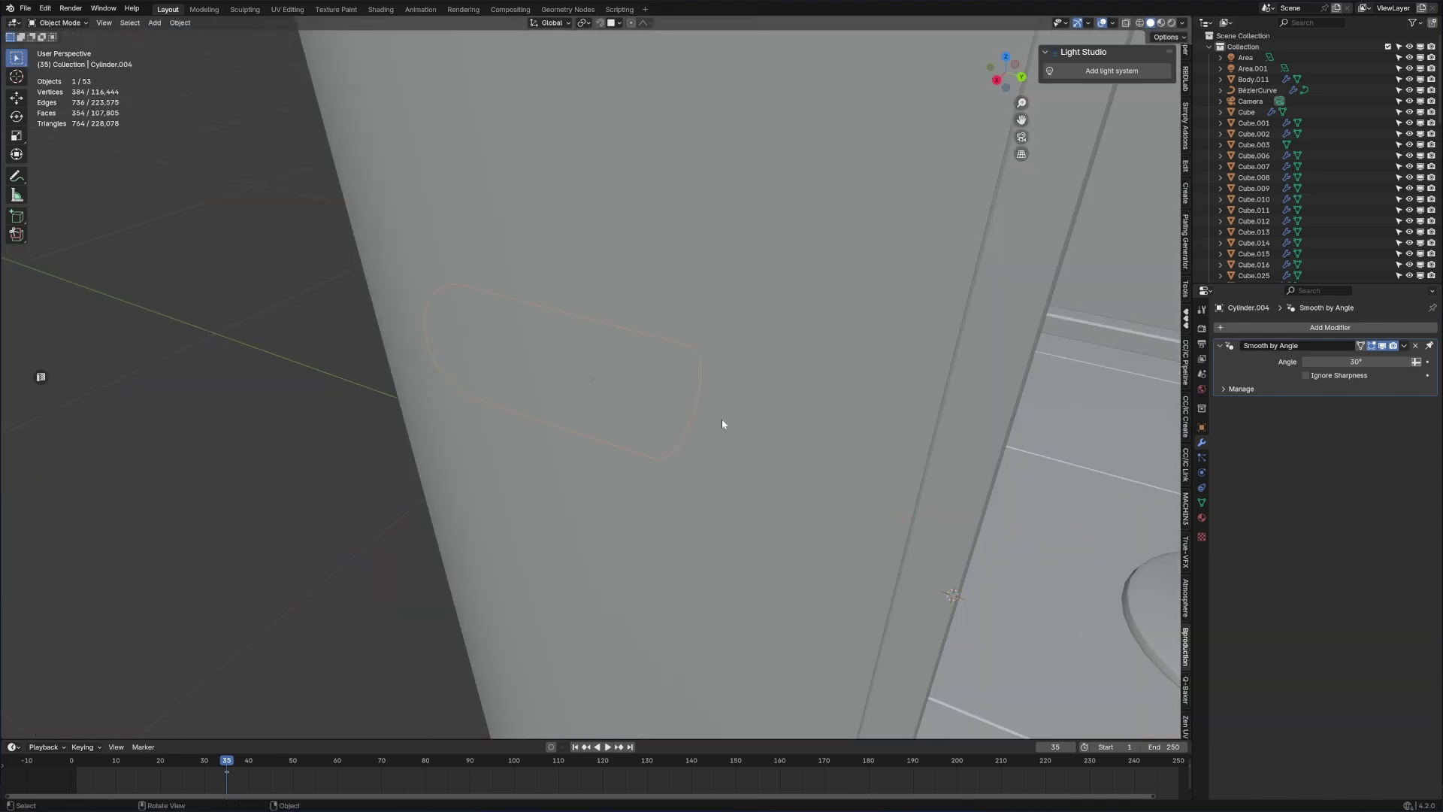
# - Extrude the ring of faces on the barrel's slanted front rim inward, leaving out four faces as dividers, to form separate recesses
pyautogui.moveTo(722, 420)
pyautogui.mouseDown(button='middle')
pyautogui.moveTo(810, 395)
pyautogui.moveTo(695, 422)
pyautogui.mouseUp(button='middle')
pyautogui.moveTo(608, 356); pyautogui.dragTo(602, 367, button='middle')
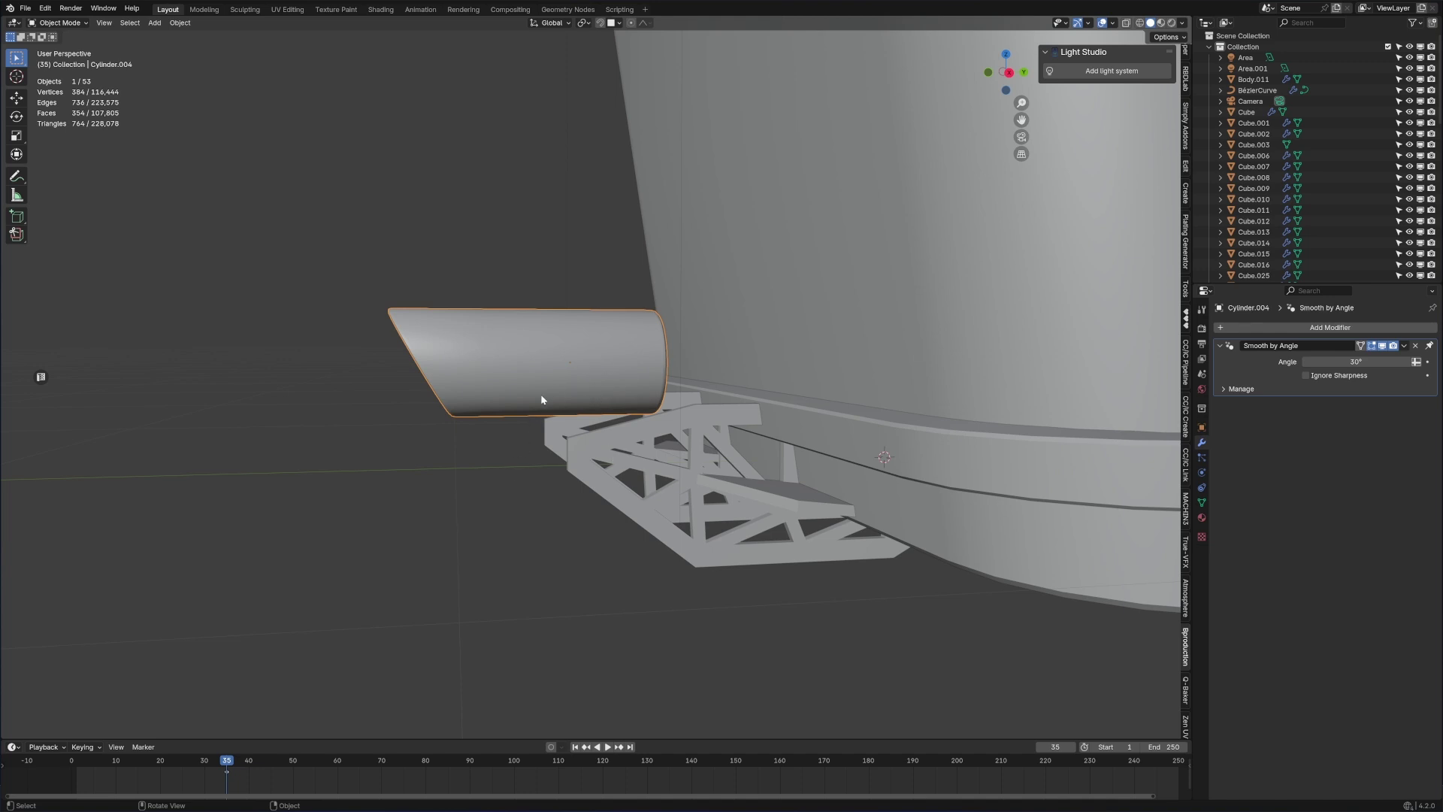
pyautogui.moveTo(541, 400); pyautogui.dragTo(609, 460, button='middle')
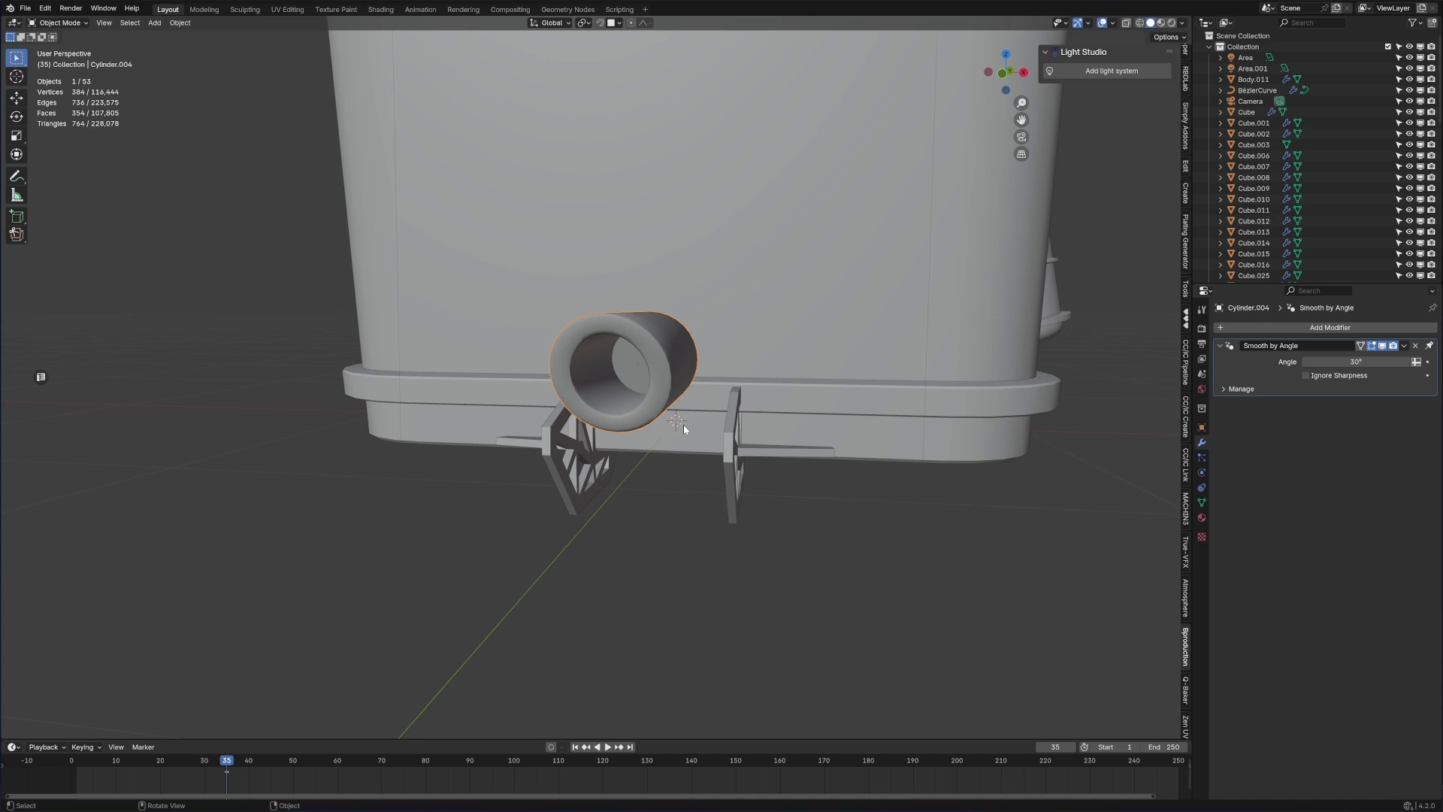
pyautogui.moveTo(677, 425); pyautogui.dragTo(601, 433, button='middle')
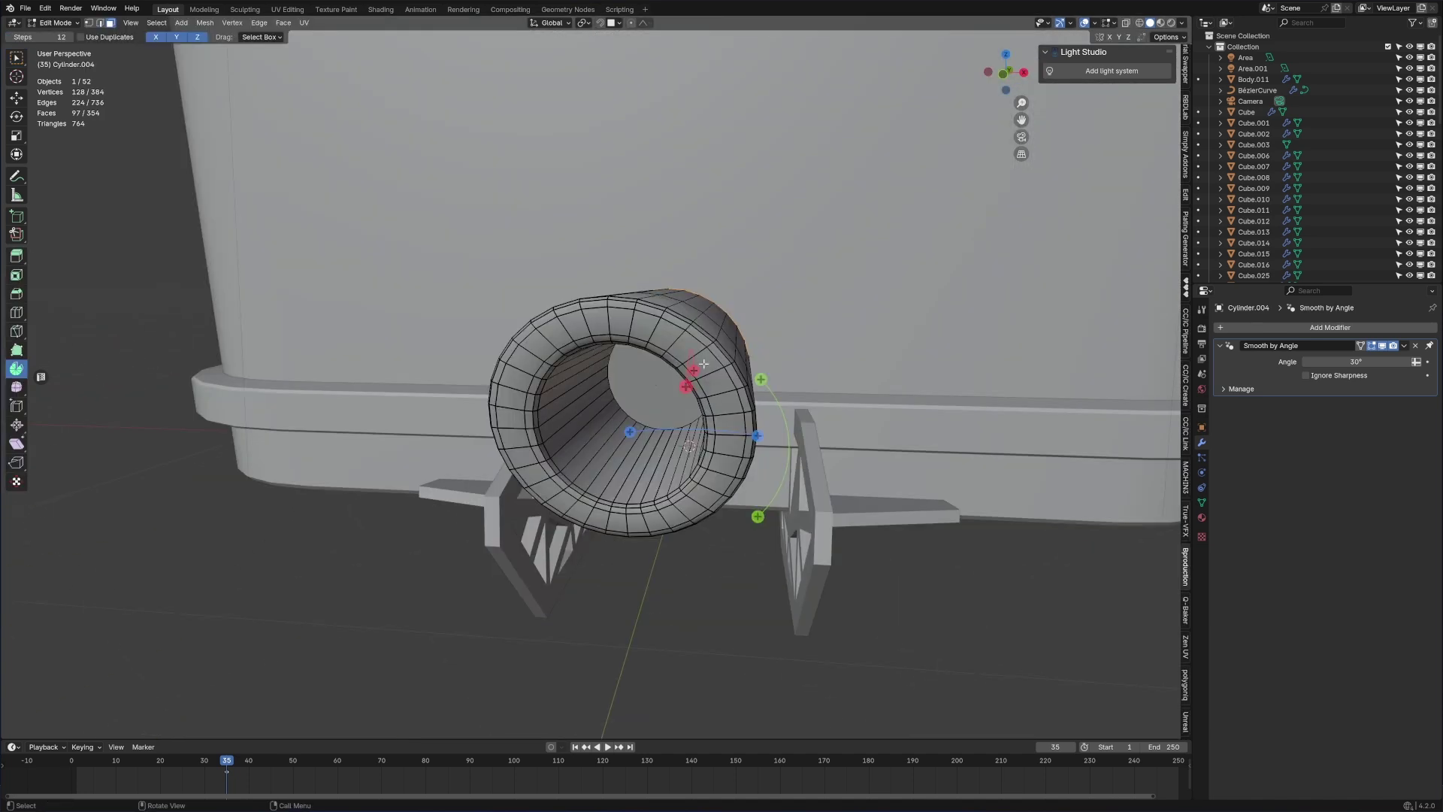
pyautogui.click(684, 327)
pyautogui.keyDown('alt'); pyautogui.click(692, 339); pyautogui.keyUp('alt')
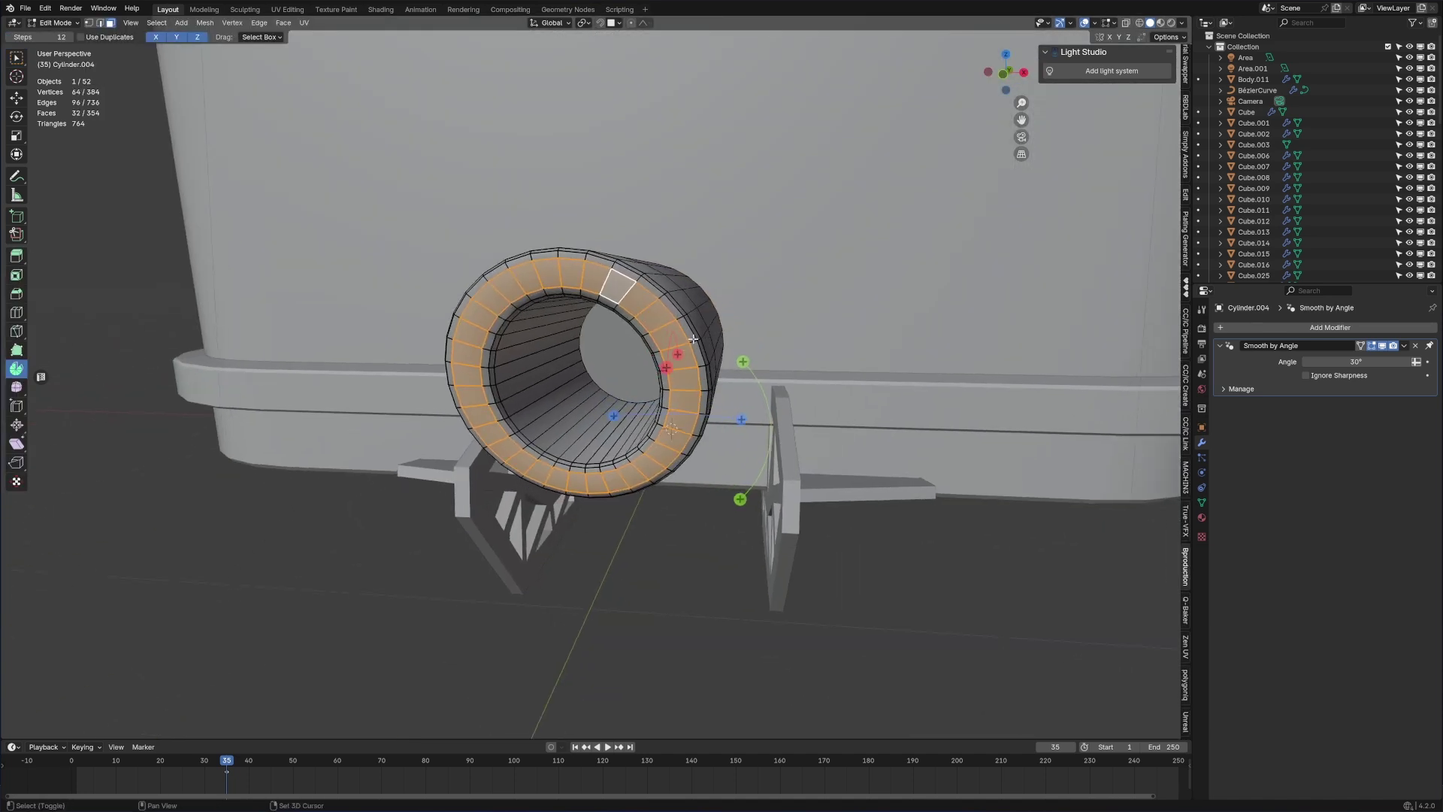
pyautogui.keyDown('shift'); pyautogui.click(626, 479); pyautogui.keyUp('shift')
pyautogui.scroll(3, 668, 496)
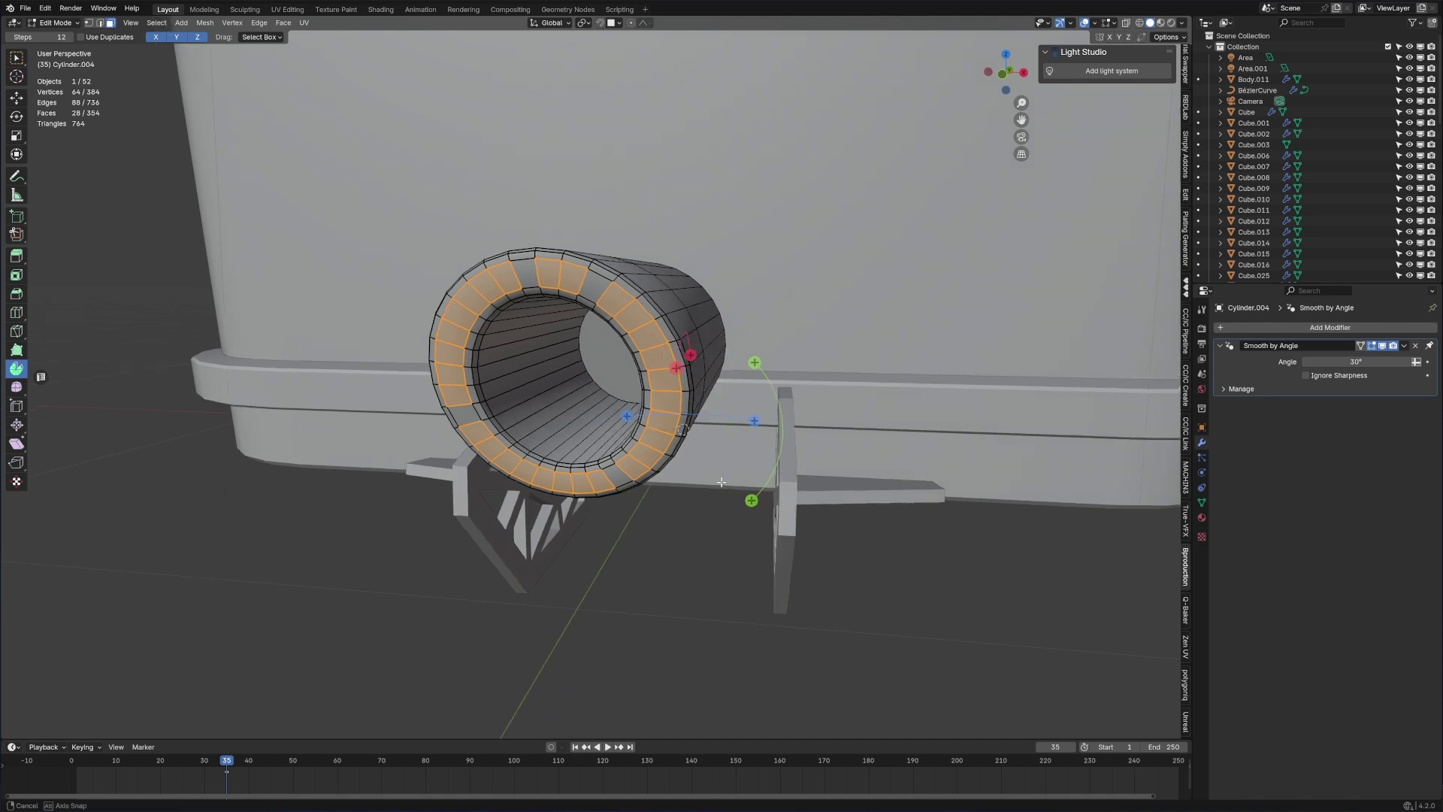
pyautogui.press('e')
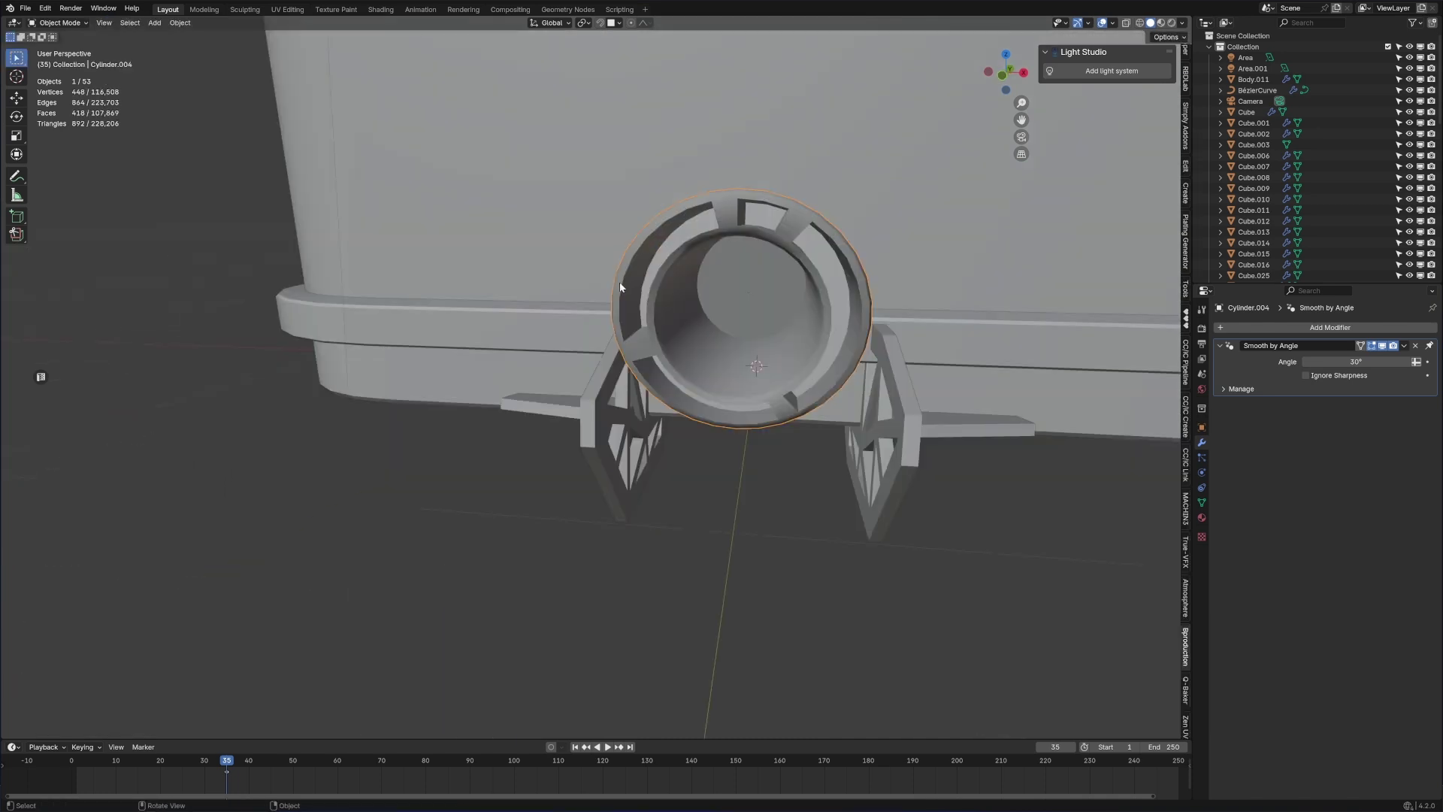
# - Examine the barrel's recessed rim and its placement on the cabin and truss brackets from several angles
pyautogui.moveTo(812, 385); pyautogui.dragTo(775, 404, button='middle')
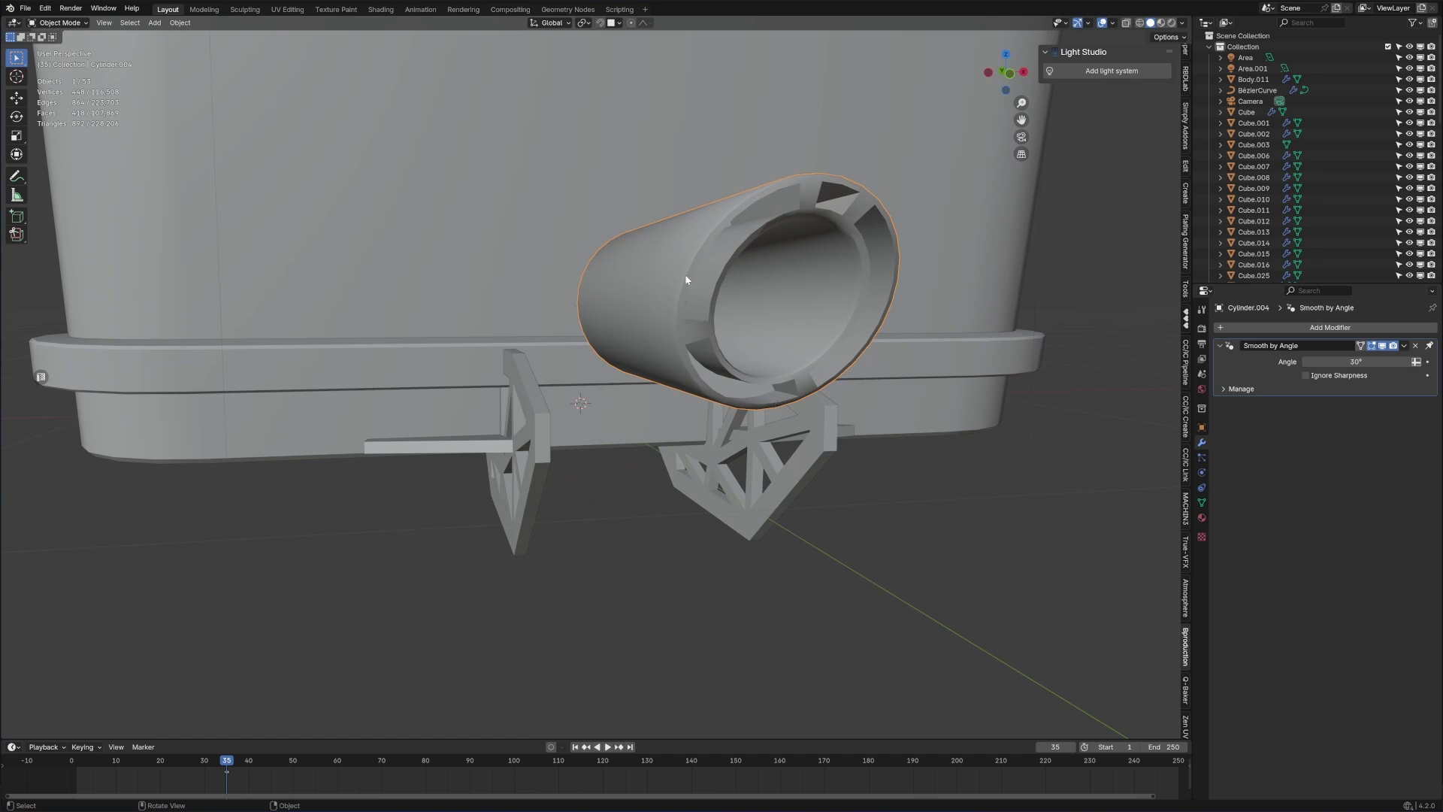
pyautogui.scroll(-3, 758, 333)
pyautogui.moveTo(789, 376); pyautogui.dragTo(749, 372, button='middle')
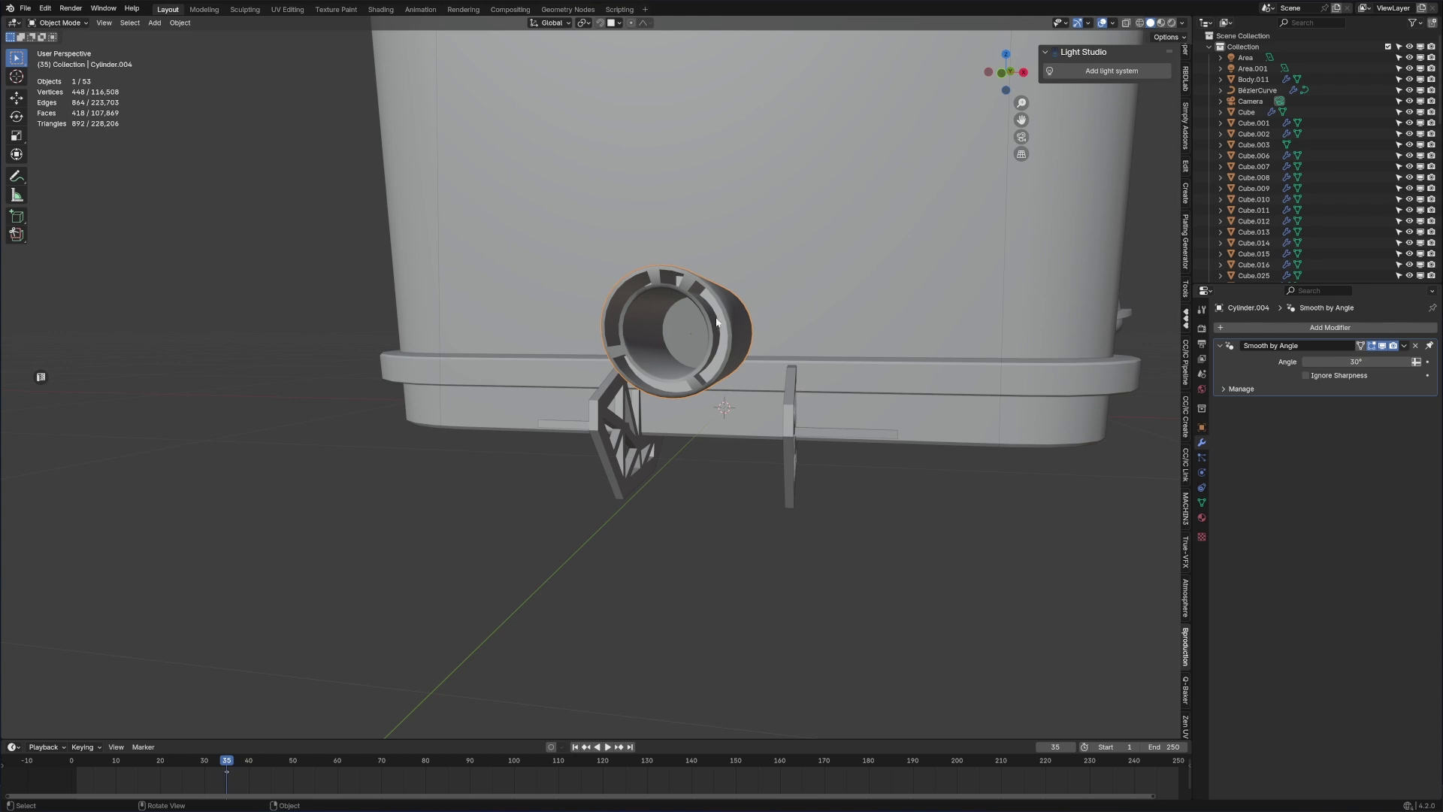
pyautogui.moveTo(744, 370); pyautogui.dragTo(657, 318, button='middle')
pyautogui.scroll(3, 674, 333)
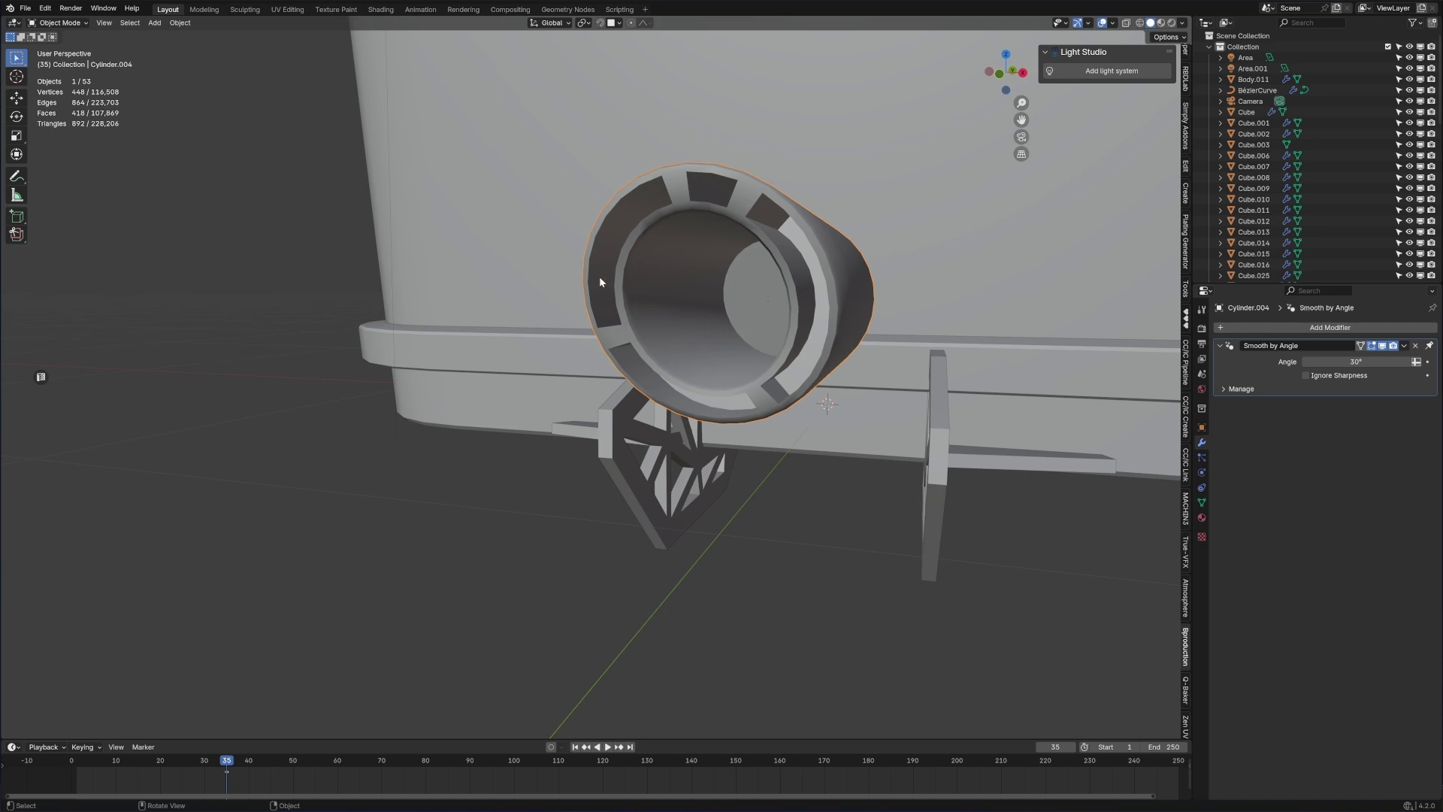
pyautogui.scroll(-8, 641, 231)
pyautogui.moveTo(744, 431); pyautogui.dragTo(633, 400, button='middle')
pyautogui.scroll(2, 633, 401)
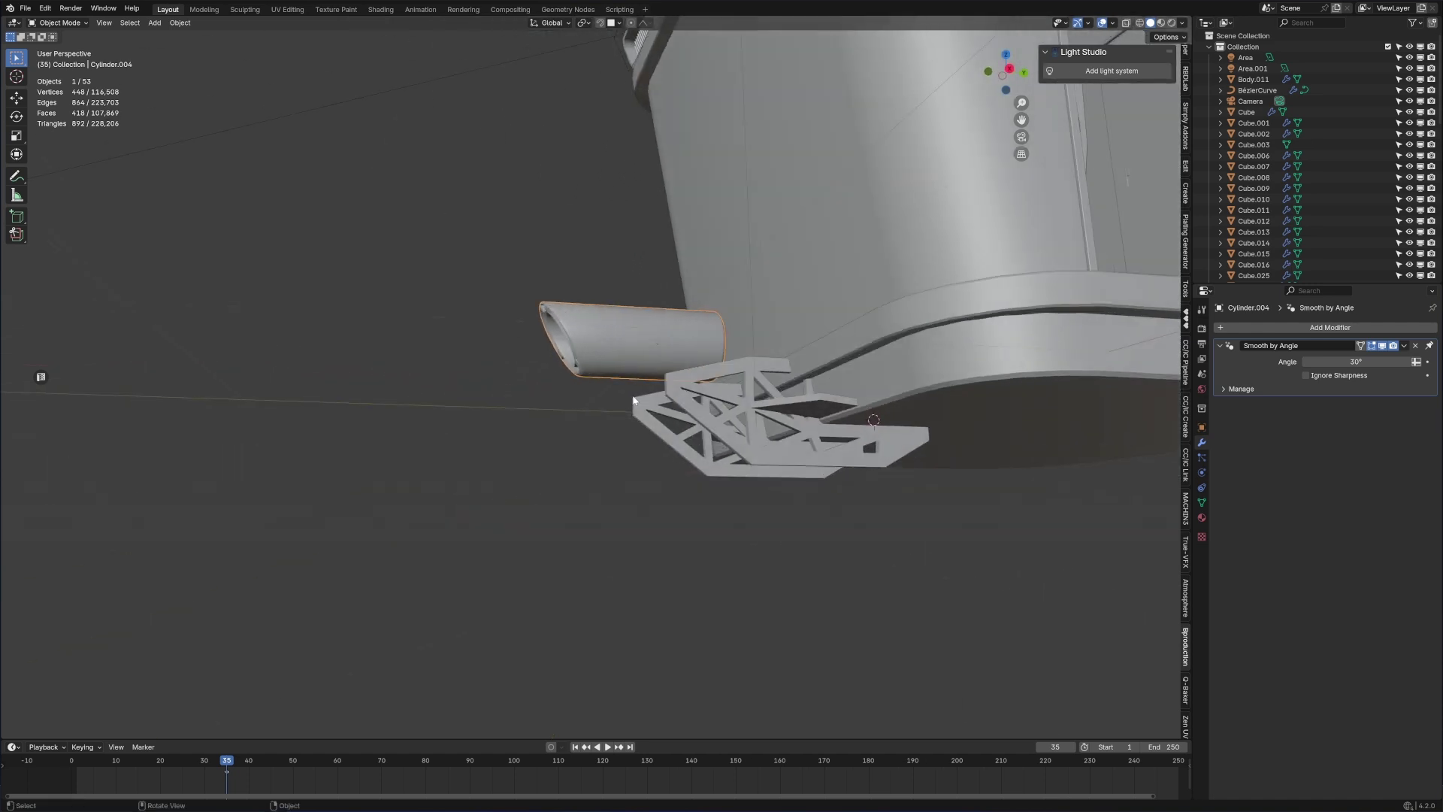
pyautogui.moveTo(988, 388); pyautogui.dragTo(797, 447, button='middle')
pyautogui.scroll(-4, 776, 441)
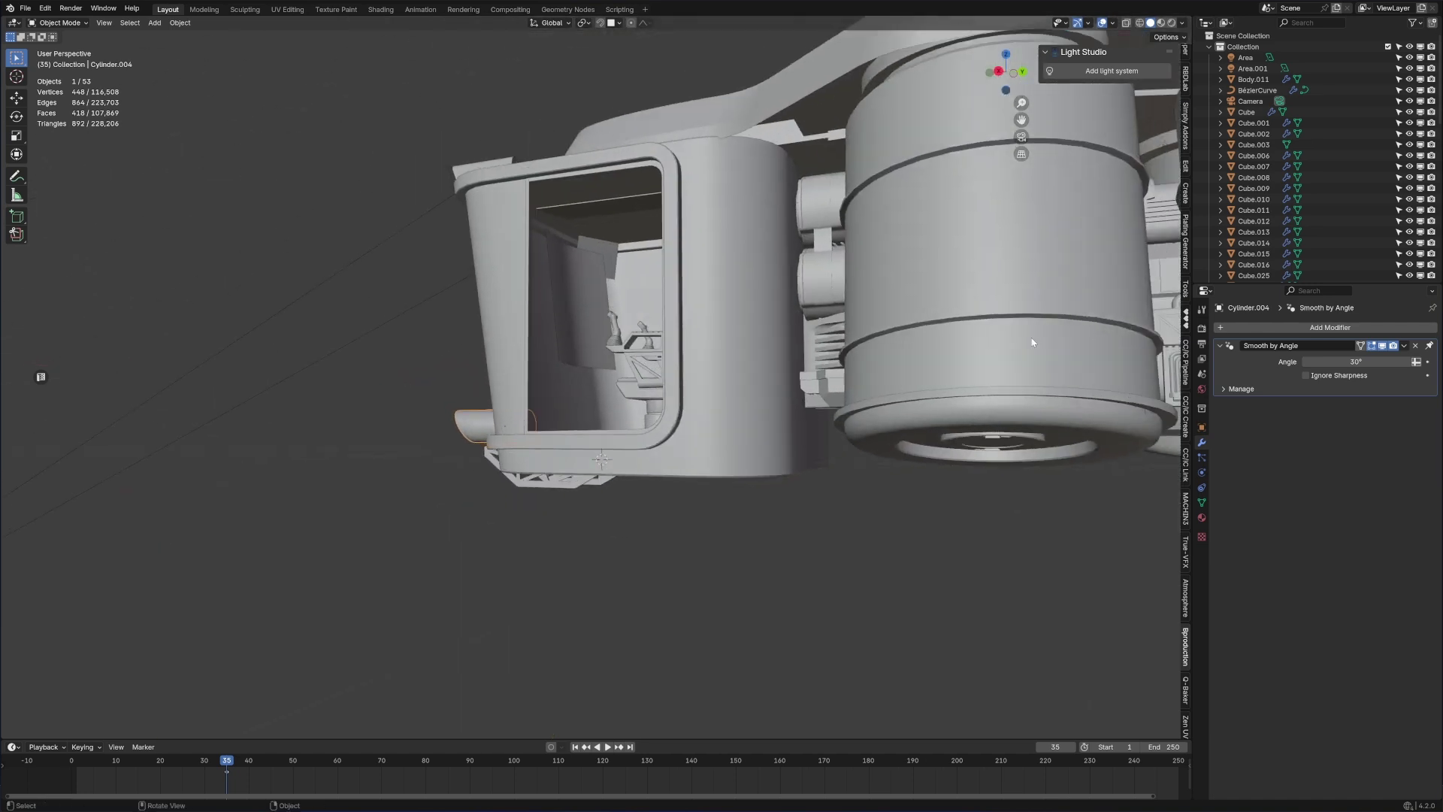
pyautogui.scroll(-3, 859, 321)
pyautogui.moveTo(644, 354); pyautogui.dragTo(680, 390, button='middle')
pyautogui.scroll(3, 680, 390)
# - Fit a smaller cylinder inside the barrel and move its front face about 0.09 m along its normal
pyautogui.press('KP_Decimal')
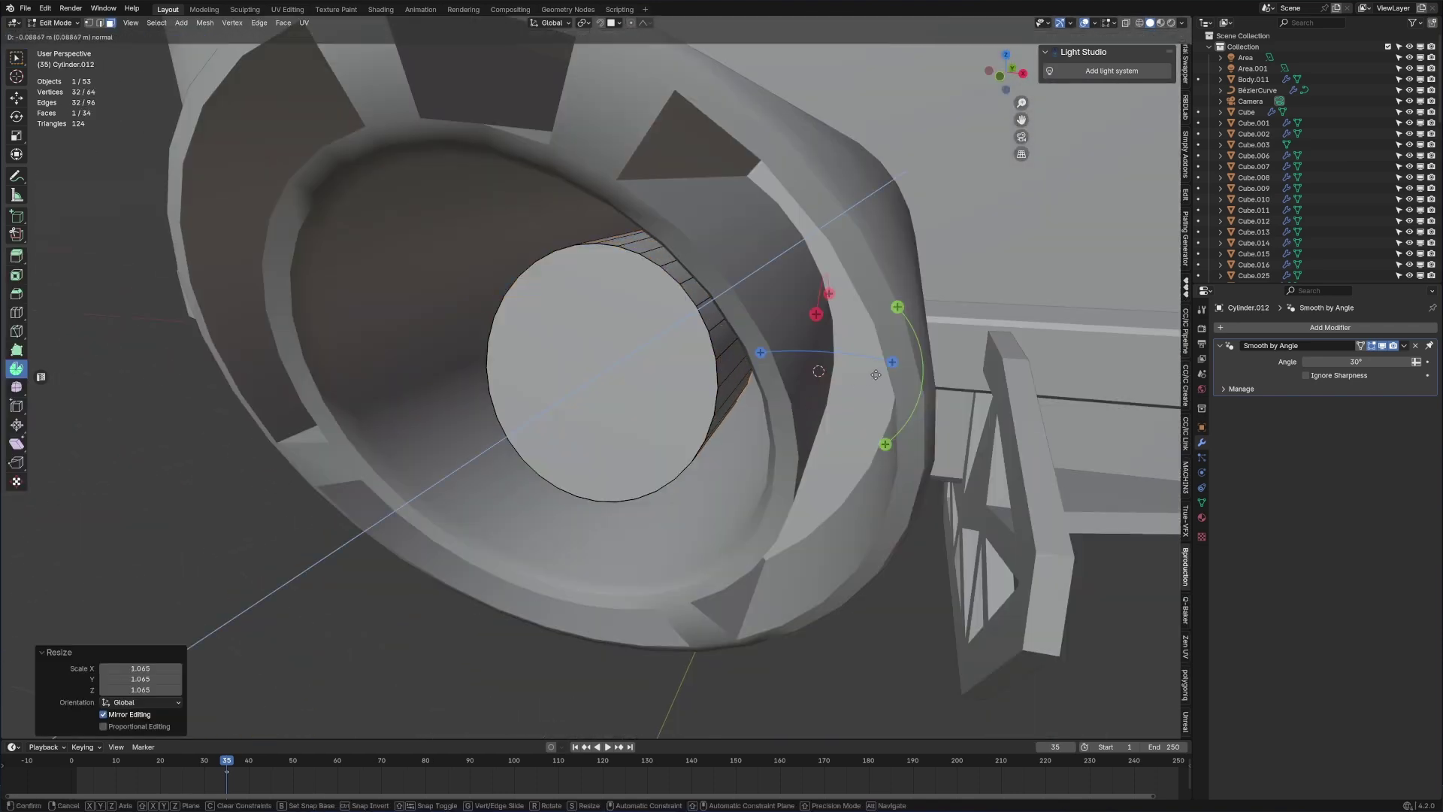
pyautogui.click(856, 382)
pyautogui.moveTo(781, 383); pyautogui.dragTo(545, 232, button='middle')
pyautogui.scroll(-4, 922, 400)
pyautogui.press('Tab')
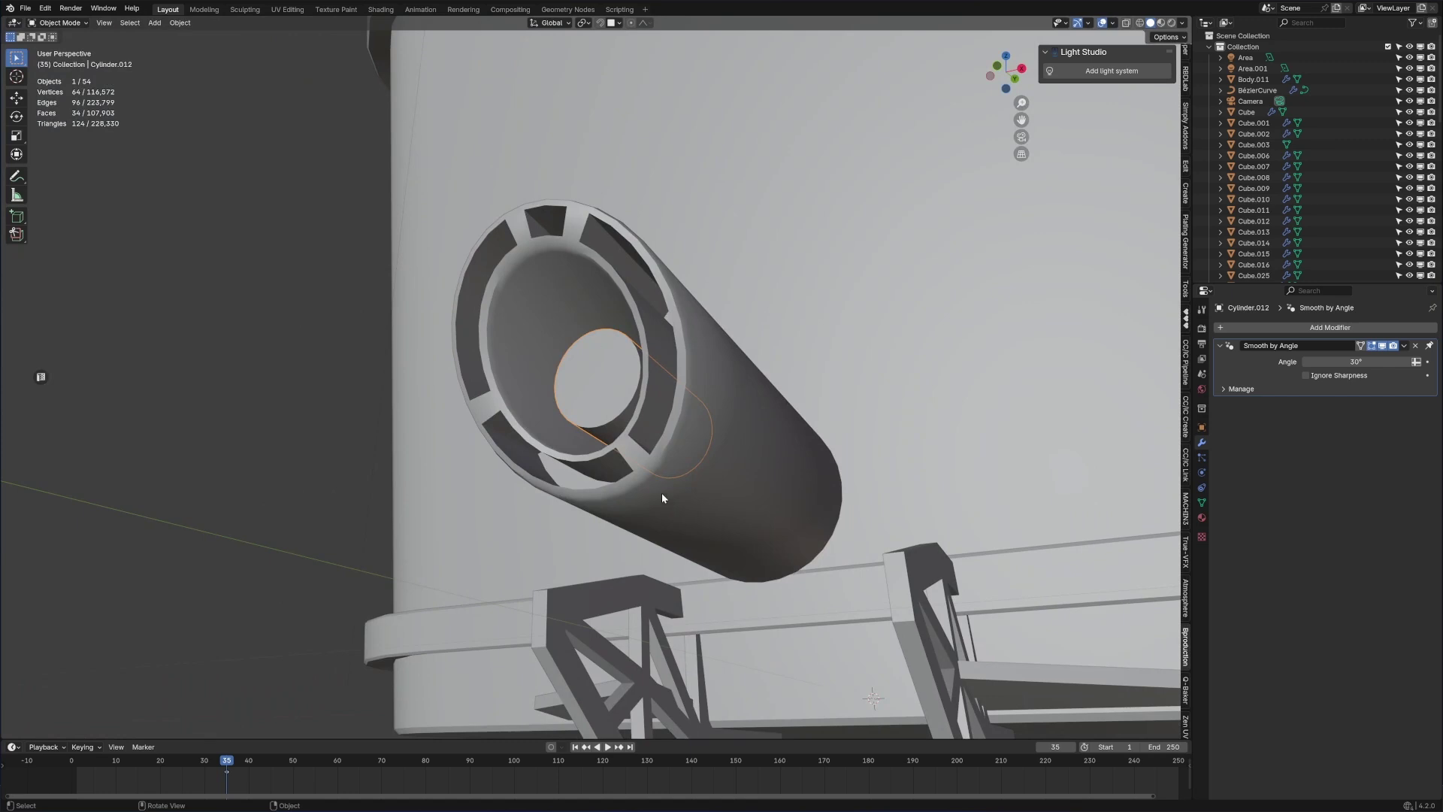
# - Shape a stepped nozzle from the inner cylinder's front face using a 0.009 m inset and extrusions, scaling the tip face to 0.728
pyautogui.moveTo(662, 494); pyautogui.dragTo(643, 456, button='middle')
pyautogui.scroll(3, 643, 457)
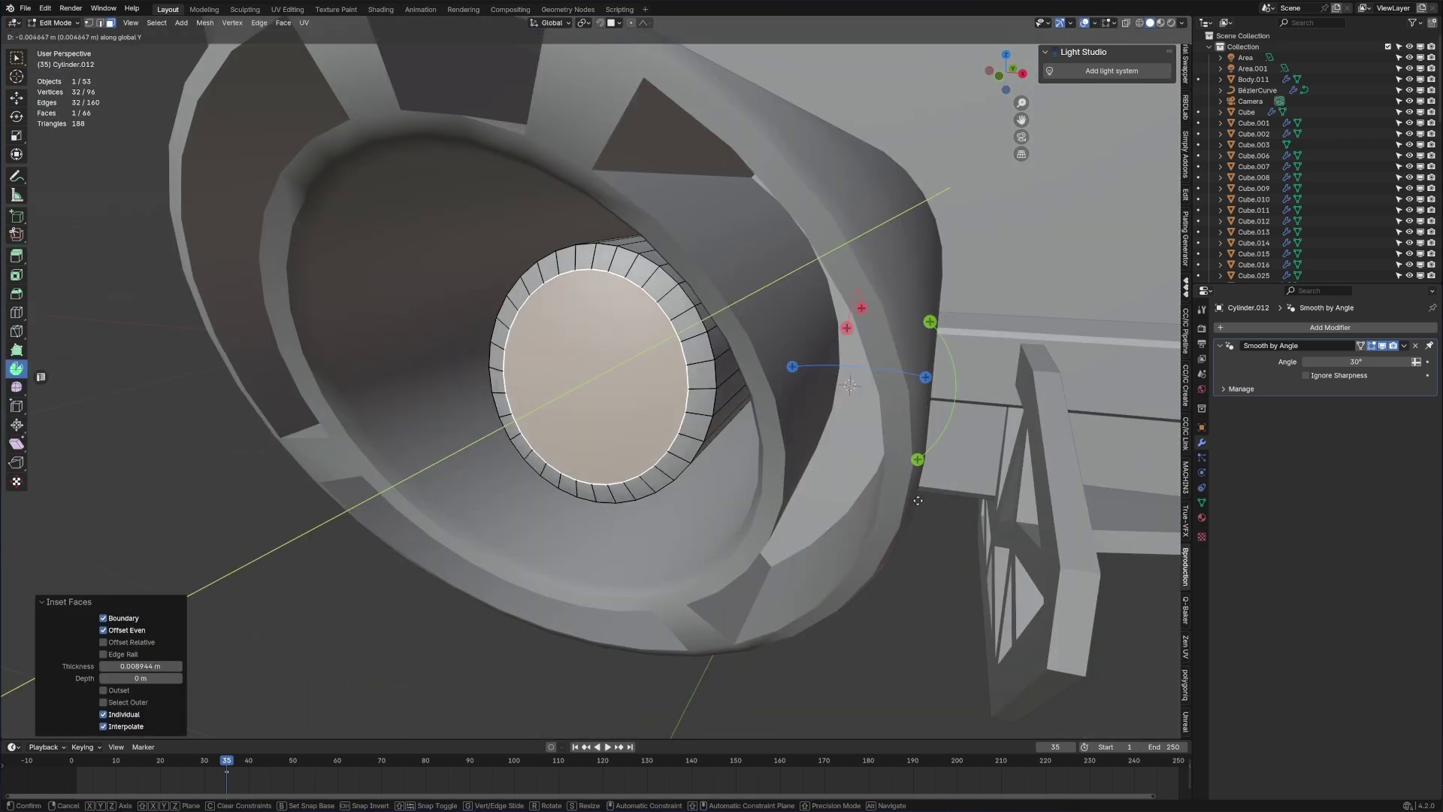
pyautogui.press('e')
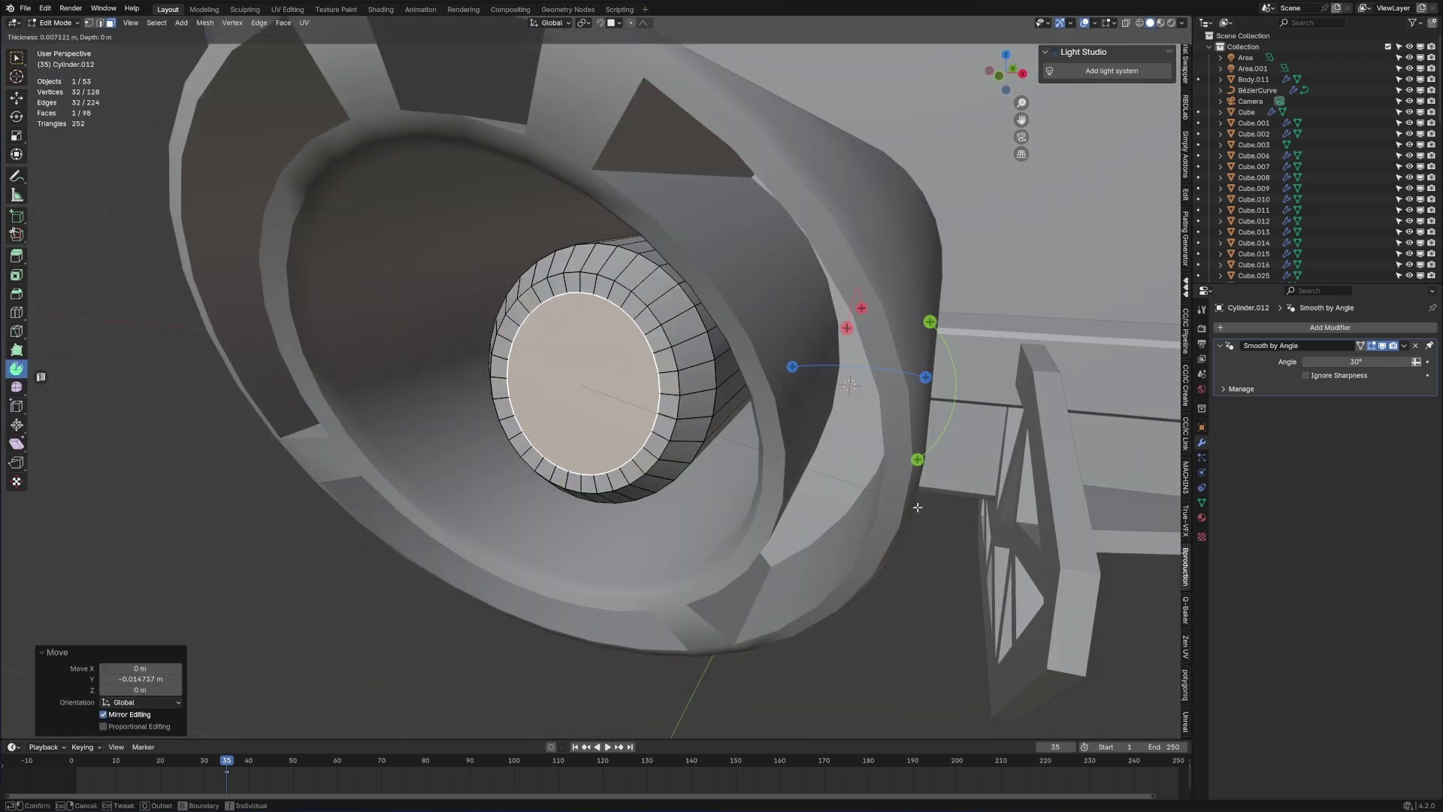
pyautogui.click(838, 549)
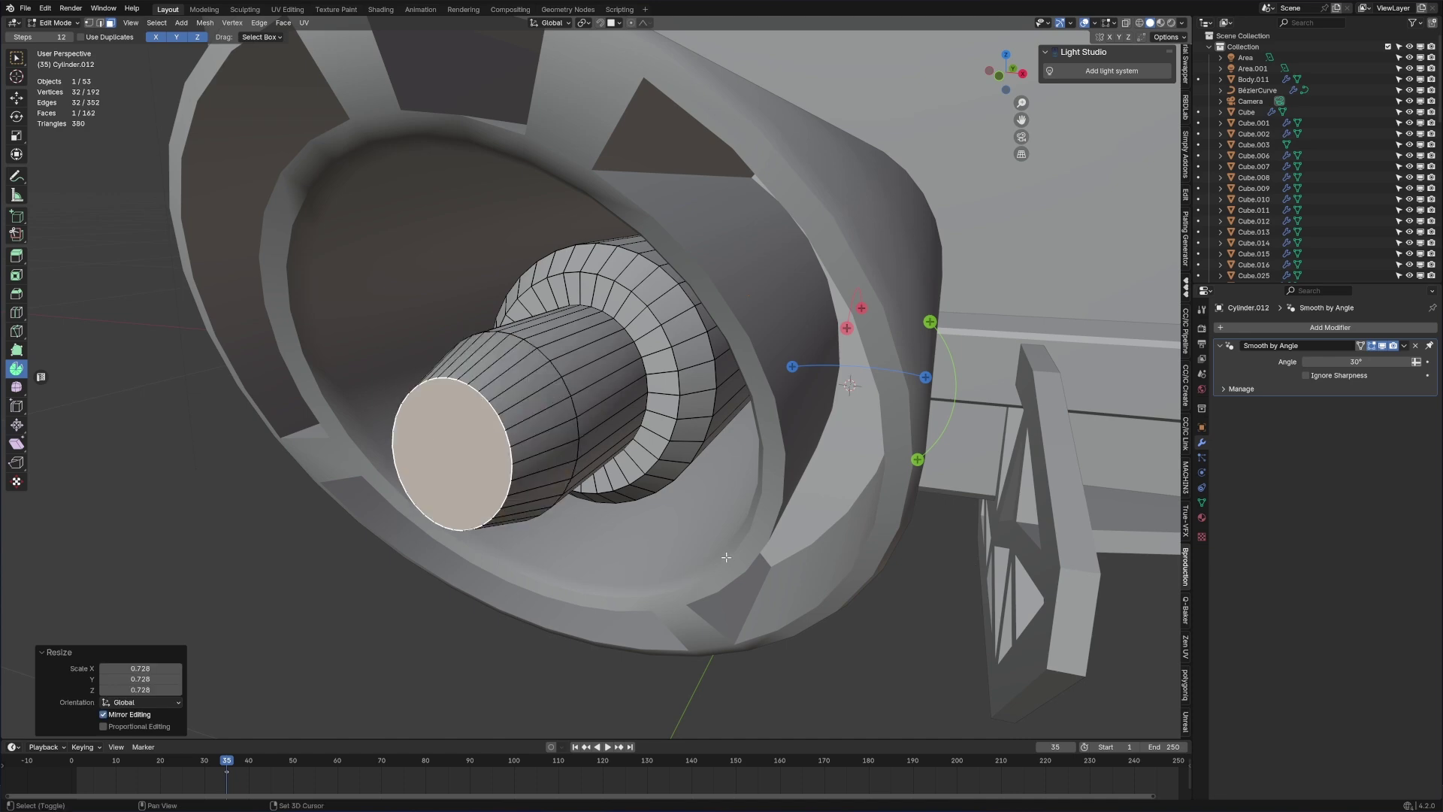
pyautogui.moveTo(724, 557); pyautogui.dragTo(734, 429, button='middle')
pyautogui.scroll(-4, 766, 526)
pyautogui.scroll(2, 940, 565)
pyautogui.press('Tab')
# - Hollow the nozzle's tip and add a single edge loop around the nozzle's body near its rear flange
pyautogui.scroll(-4, 1009, 571)
pyautogui.scroll(2, 728, 433)
pyautogui.scroll(3, 727, 434)
pyautogui.press('Tab')
pyautogui.scroll(2, 718, 481)
pyautogui.scroll(2, 721, 489)
pyautogui.hotkey('ctrl', 'r')
pyautogui.click(740, 363)
pyautogui.click(751, 375)
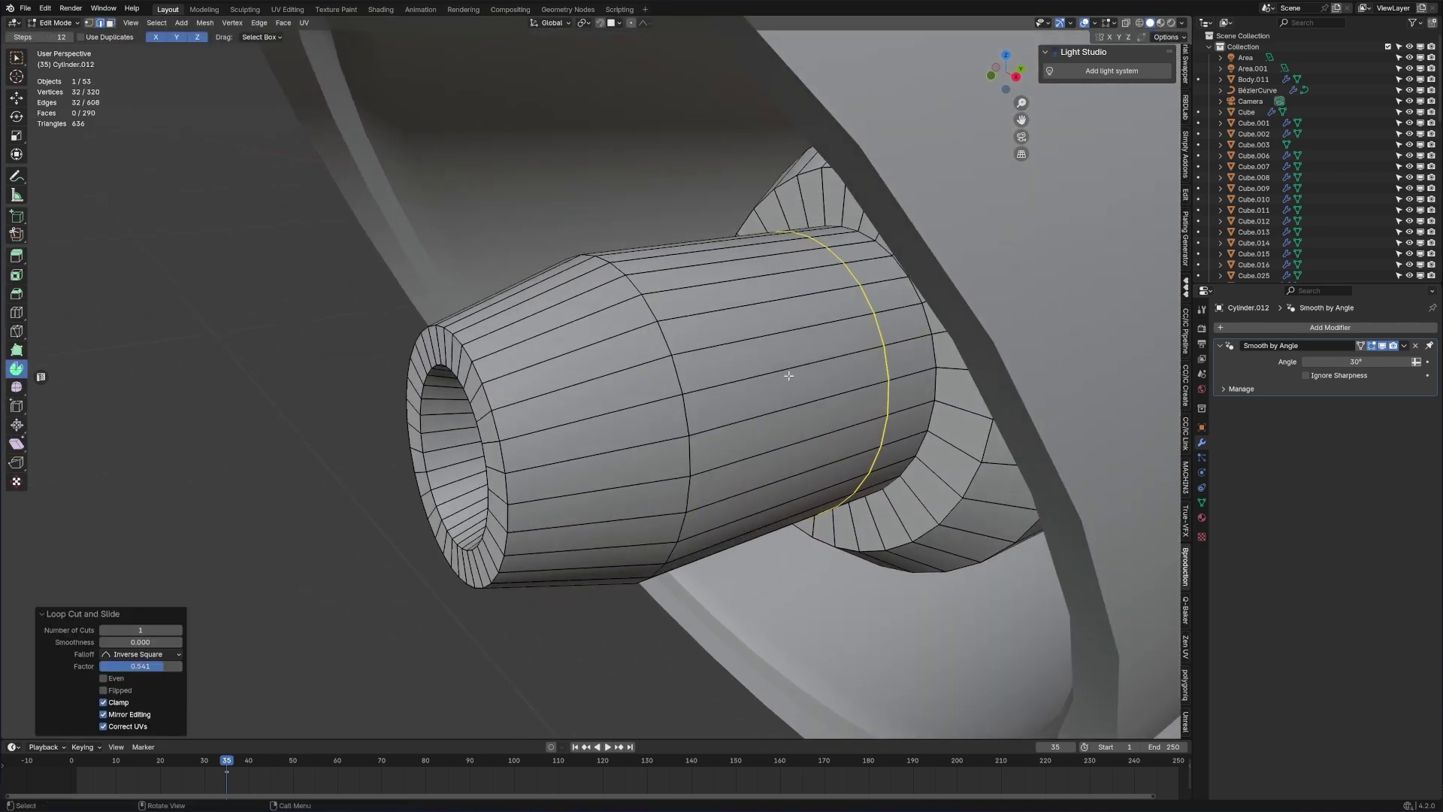
# - Add eight evenly spaced edge loops to the middle section of the nozzle's body
pyautogui.hotkey('ctrl', 'r')
pyautogui.scroll(7, 745, 406)
pyautogui.click(745, 406)
pyautogui.rightClick(745, 406)
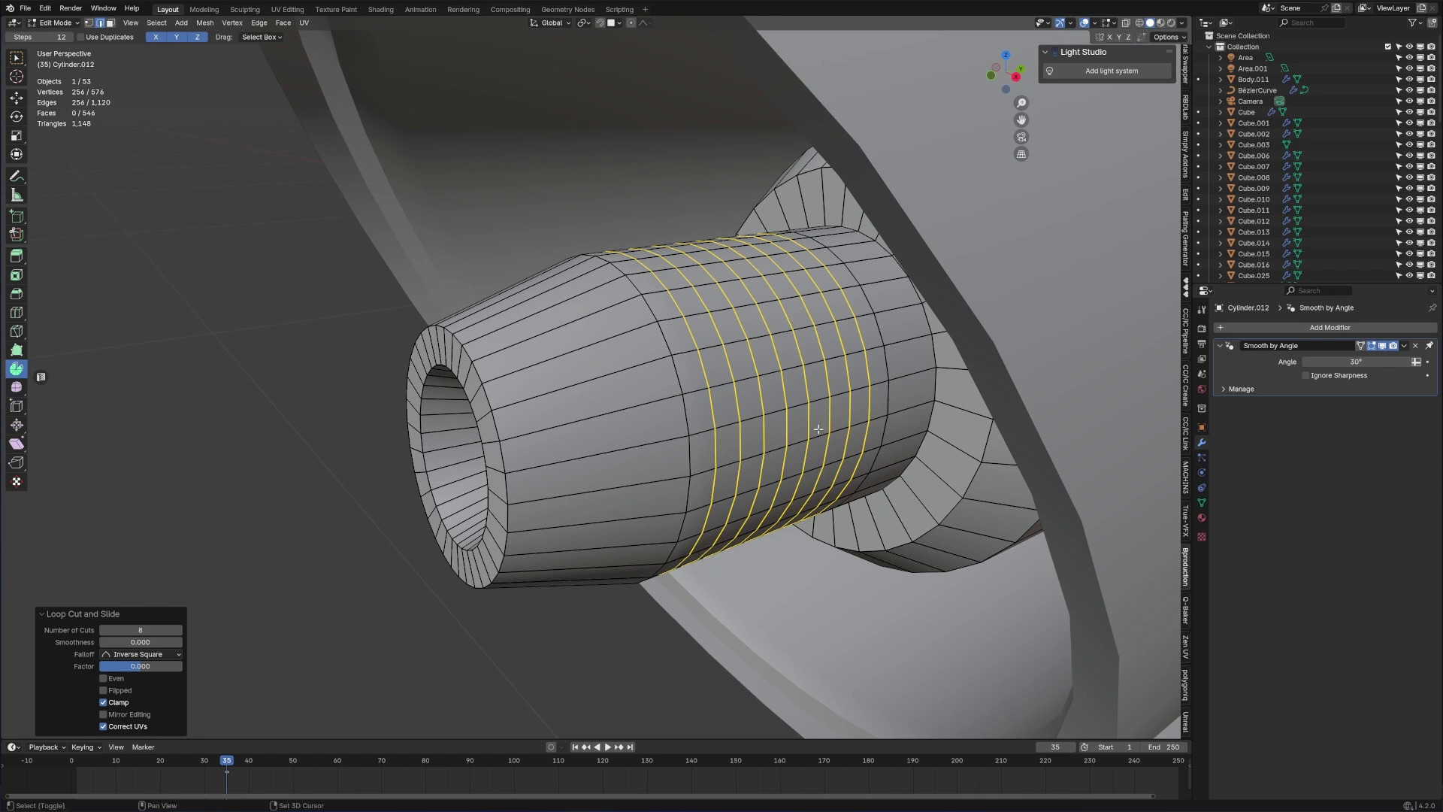
# - Extrude four alternating face rings around the nozzle's body and offset them along their normals to form ribbing
pyautogui.moveTo(745, 406); pyautogui.dragTo(728, 386, button='middle')
pyautogui.hotkey('alt', 'a')
pyautogui.keyDown('alt'); pyautogui.click(688, 335); pyautogui.keyUp('alt')
pyautogui.keyDown('alt'); pyautogui.keyDown('shift'); pyautogui.click(734, 332); pyautogui.keyUp('shift'); pyautogui.keyUp('alt')
pyautogui.keyDown('alt'); pyautogui.keyDown('shift'); pyautogui.click(773, 294); pyautogui.keyUp('shift'); pyautogui.keyUp('alt')
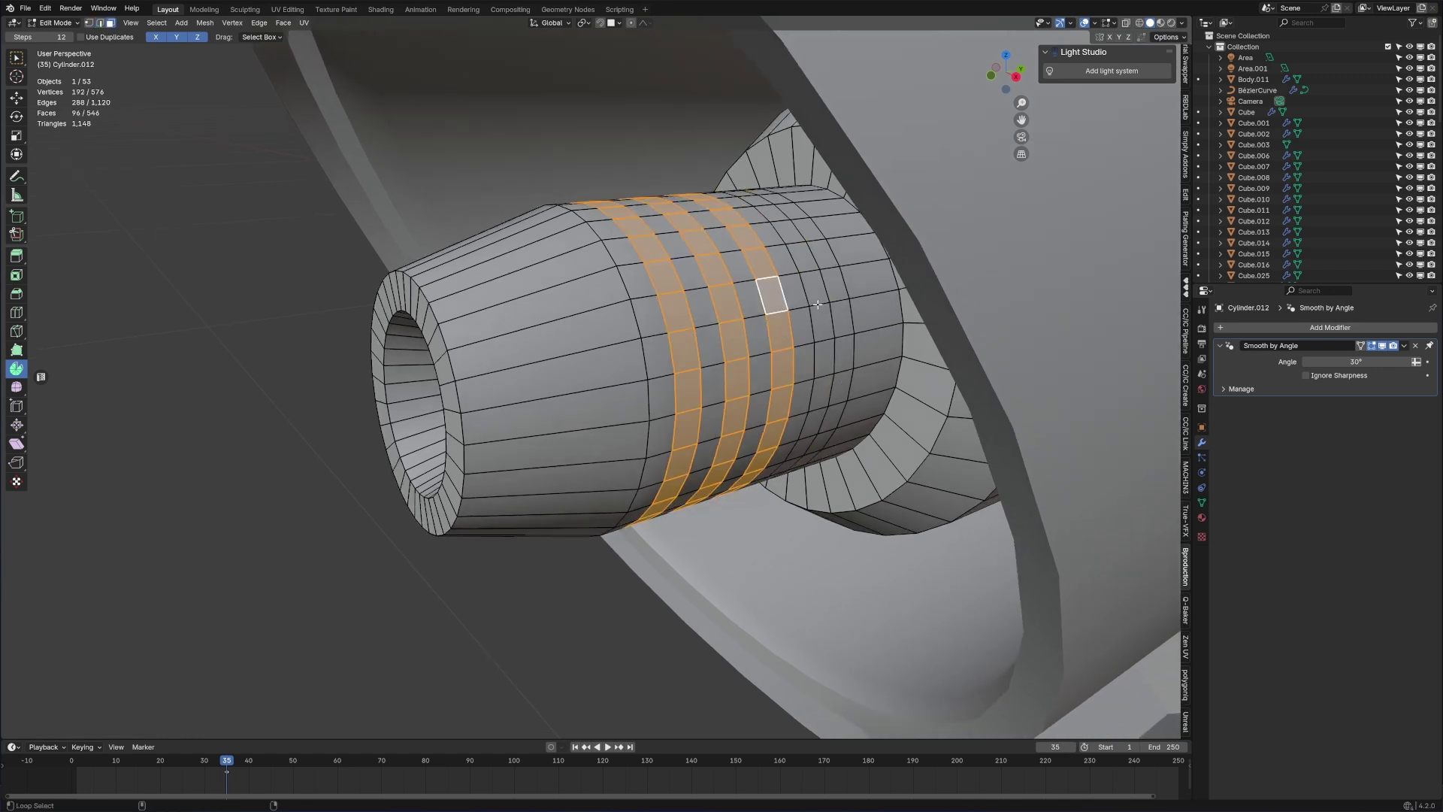
pyautogui.keyDown('alt'); pyautogui.keyDown('shift'); pyautogui.click(815, 289); pyautogui.keyUp('shift'); pyautogui.keyUp('alt')
pyautogui.moveTo(823, 420); pyautogui.dragTo(849, 464, button='middle')
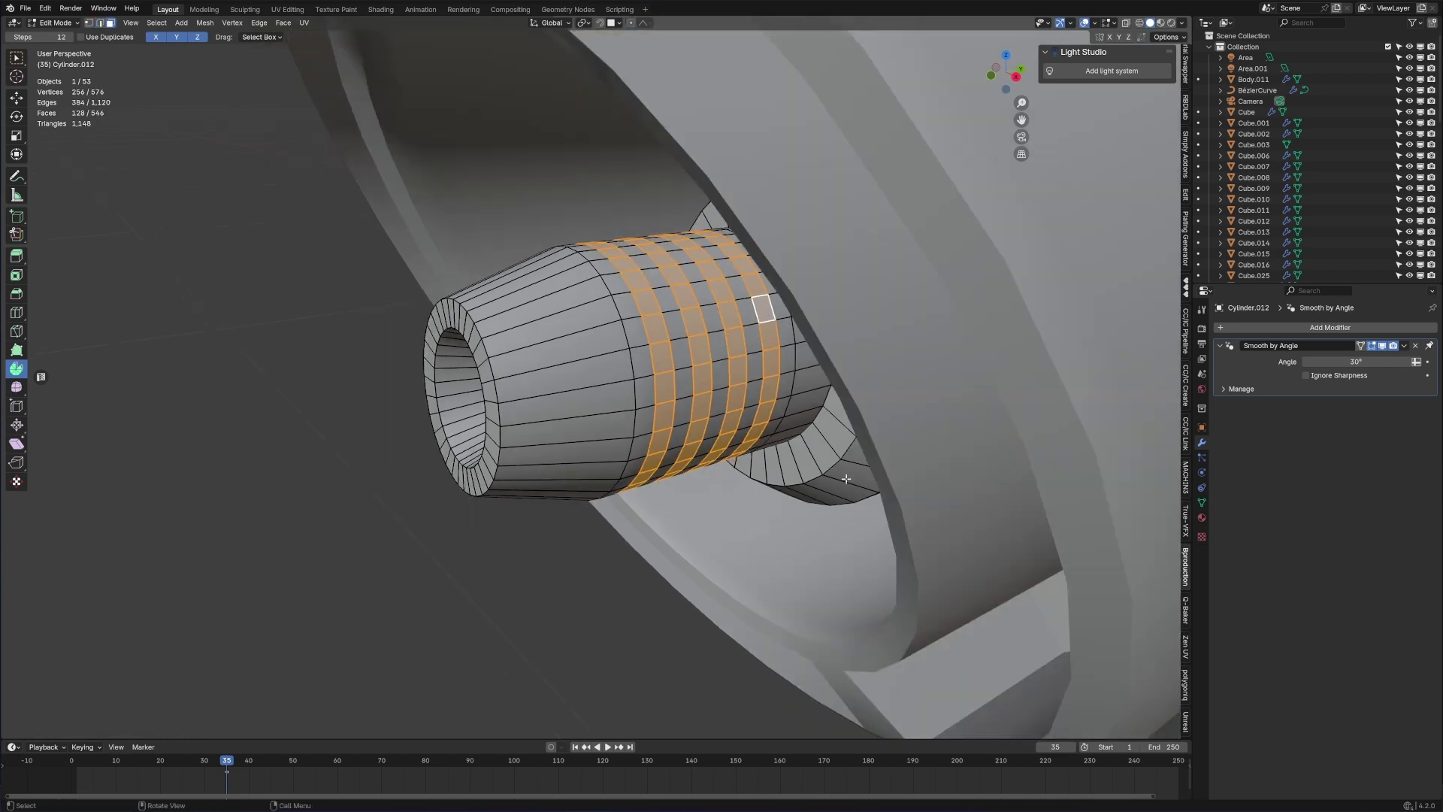
pyautogui.press('e')
pyautogui.rightClick(845, 471)
pyautogui.moveTo(810, 399); pyautogui.dragTo(836, 413, button='middle')
pyautogui.scroll(2, 836, 413)
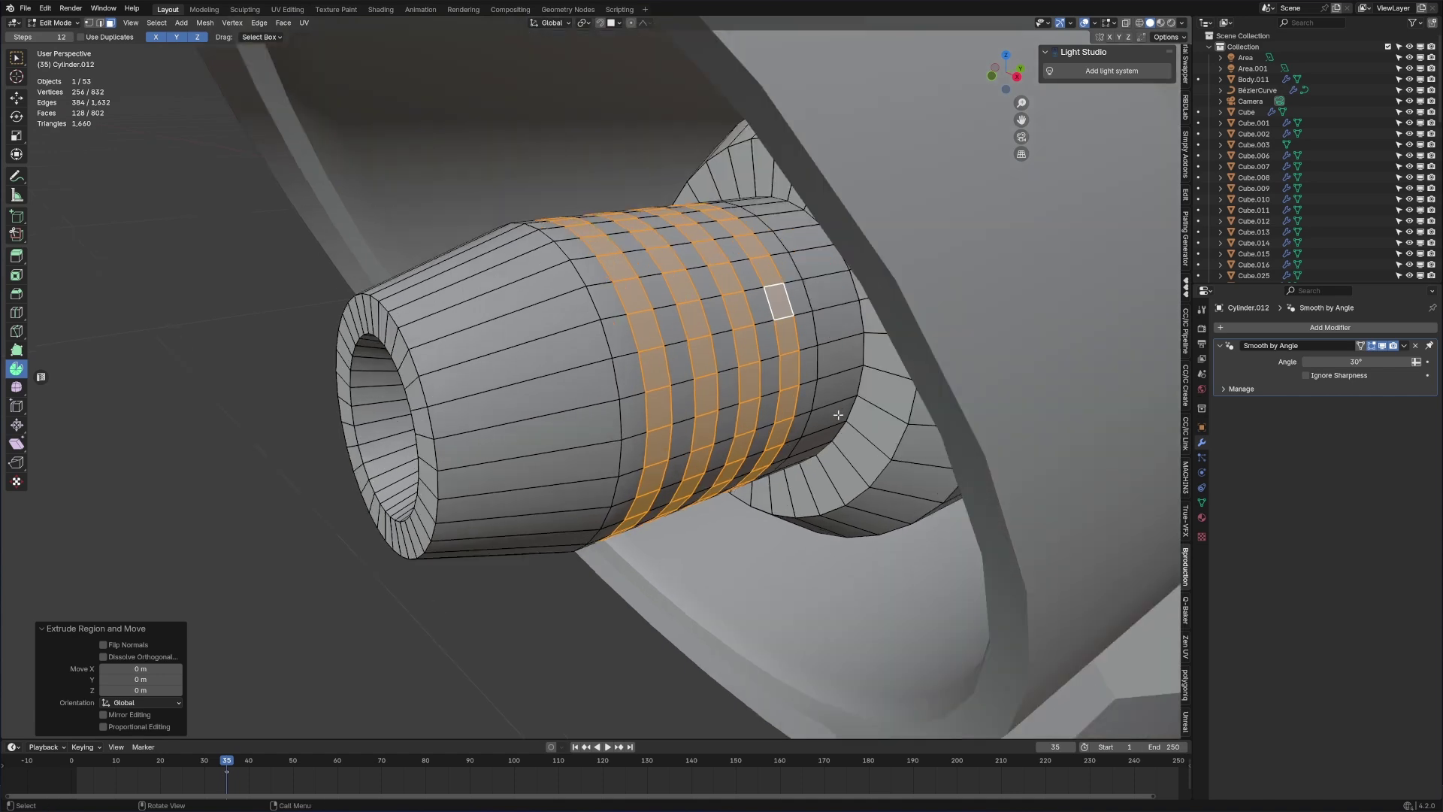
pyautogui.hotkey('alt', 's')
pyautogui.click(834, 451)
pyautogui.press('Tab')
pyautogui.scroll(-5, 782, 447)
# - Add a cube to the nozzle mesh, scale it to 0.12 and shape it into a small, thin block on top of the nozzle
pyautogui.moveTo(688, 443); pyautogui.dragTo(769, 462, button='middle')
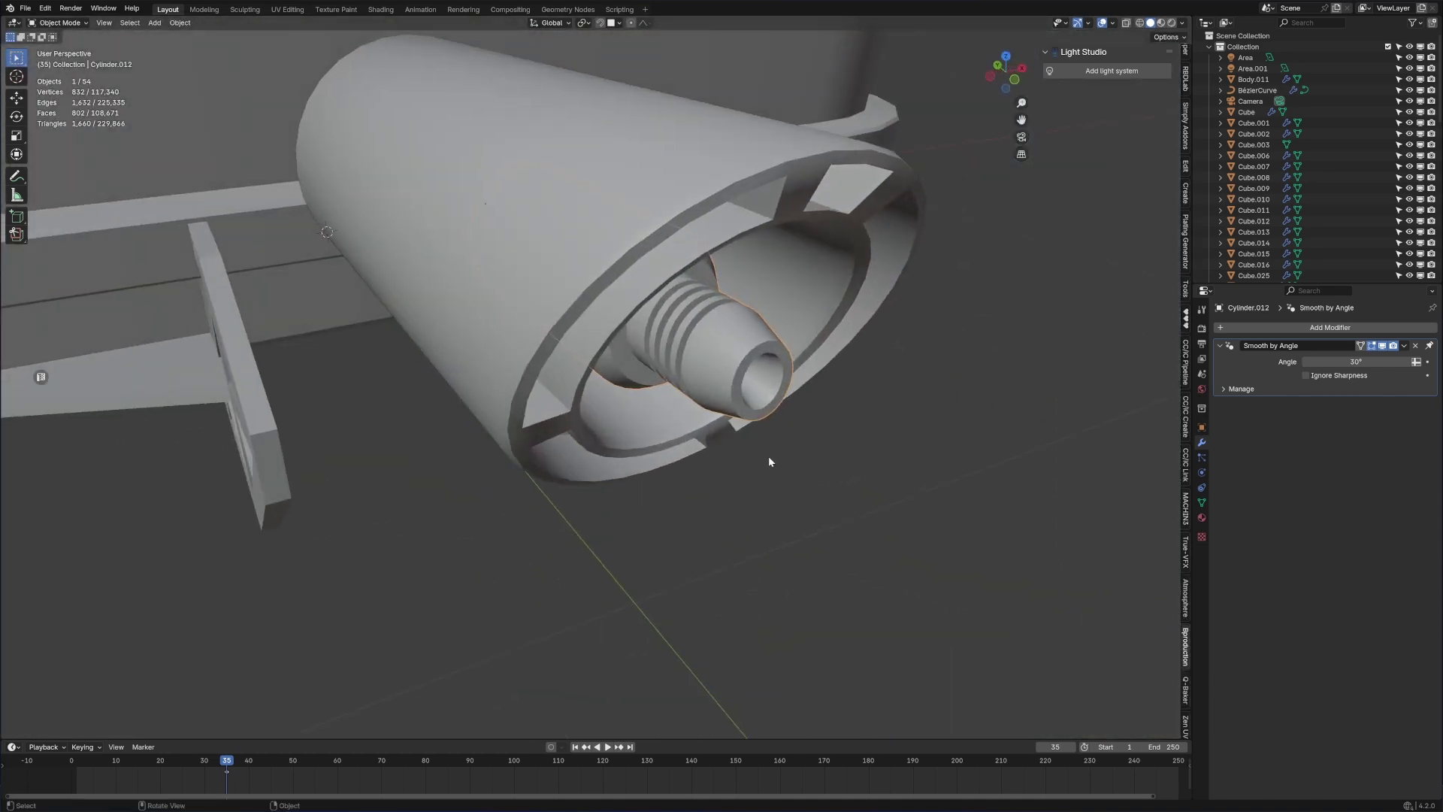
pyautogui.scroll(-3, 744, 406)
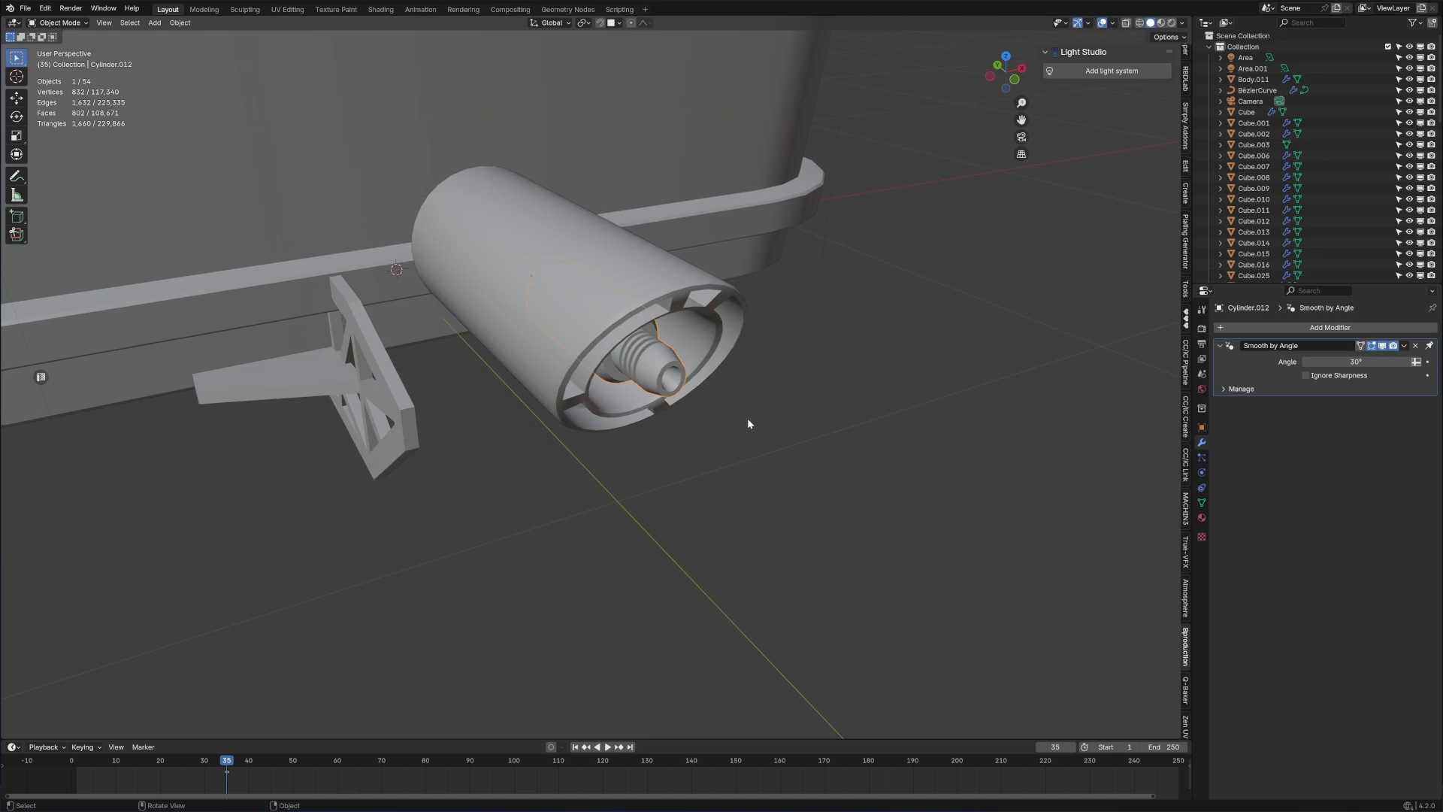
pyautogui.moveTo(748, 423)
pyautogui.mouseDown(button='middle')
pyautogui.moveTo(592, 398)
pyautogui.moveTo(652, 397)
pyautogui.moveTo(618, 418)
pyautogui.moveTo(751, 439)
pyautogui.mouseUp(button='middle')
pyautogui.press('Tab')
pyautogui.hotkey('shift', 'a')
pyautogui.click(751, 439)
pyautogui.press('s')
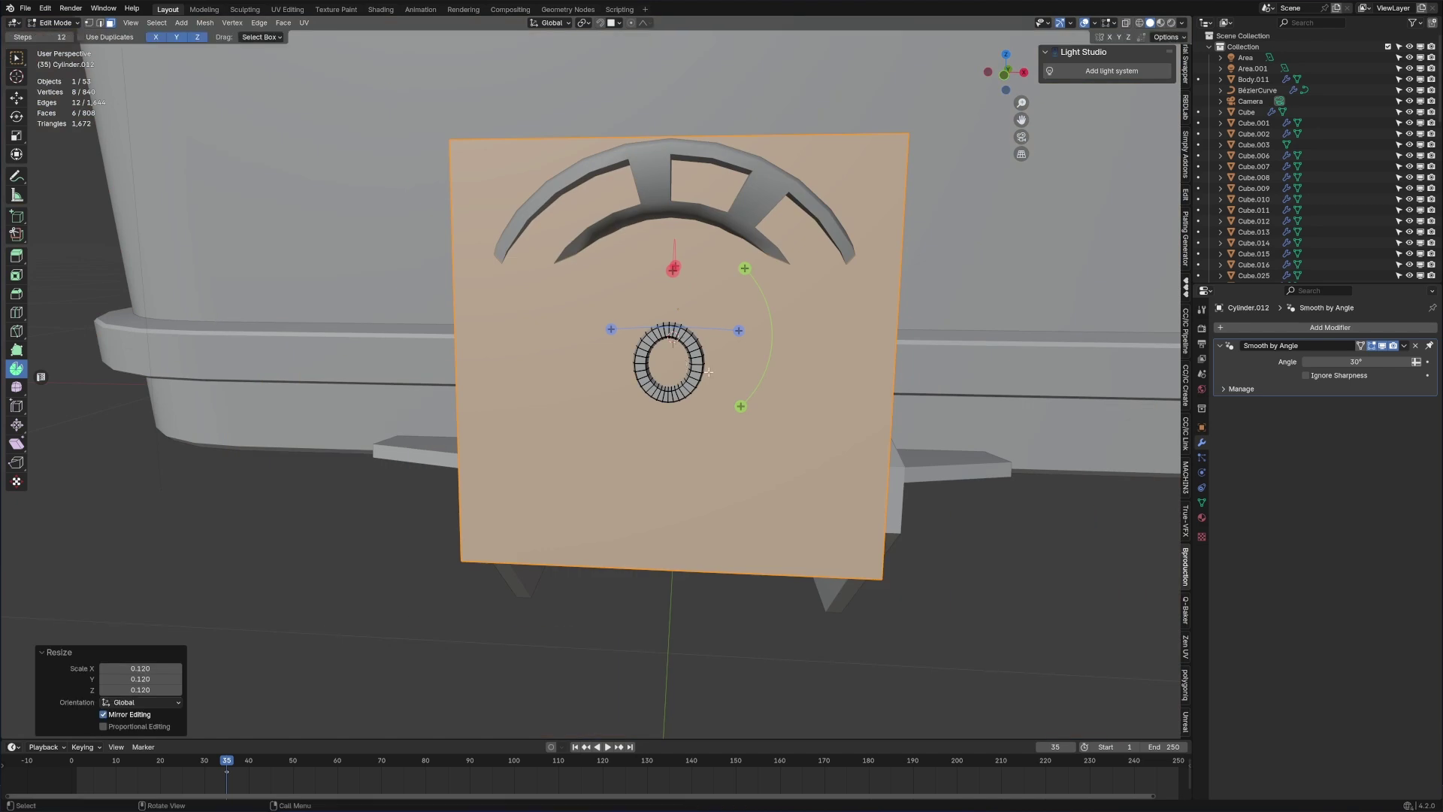
pyautogui.click(723, 346)
pyautogui.press('g')
pyautogui.moveTo(723, 345); pyautogui.dragTo(713, 366, button='middle')
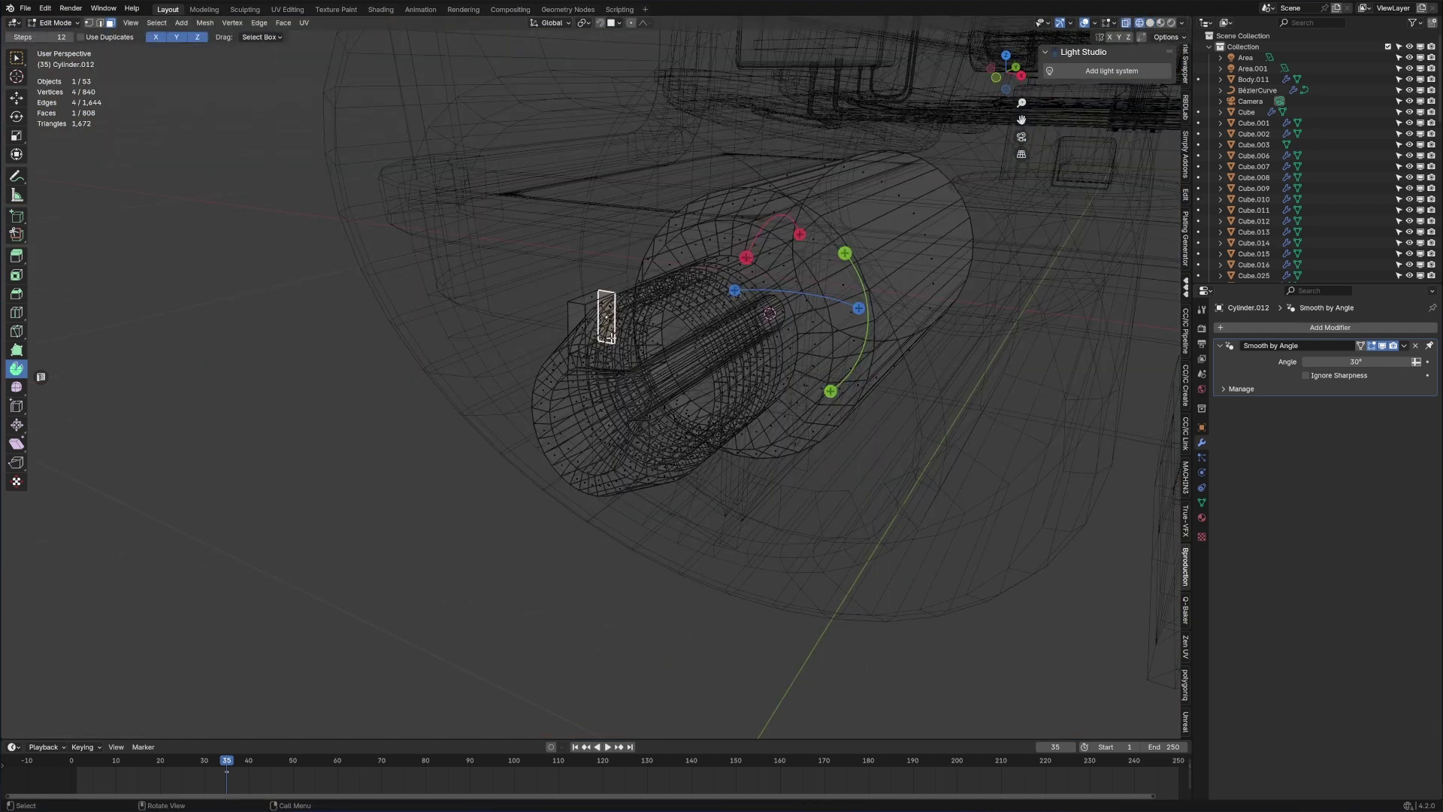
# - Lengthen the block into a fin by moving its rear face about 0.09 m along Y toward the cabin, with wireframe shading off
pyautogui.hotkey('shift', 'z')
pyautogui.press('g')
pyautogui.press('y')
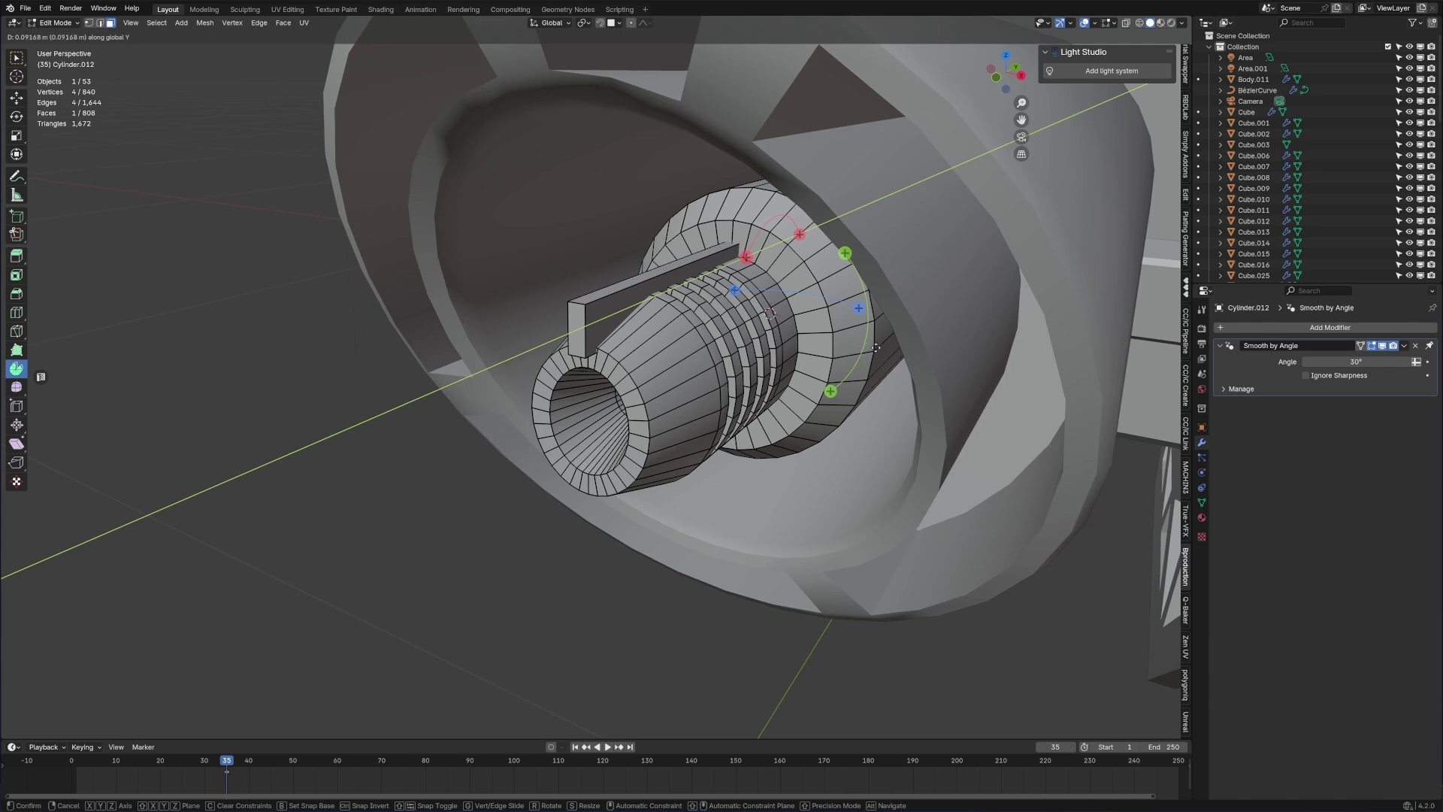
pyautogui.click(875, 348)
pyautogui.press('Tab')
pyautogui.scroll(-7, 664, 448)
# - Move the fin's front face about 0.008 m along Y, back from the nozzle's tip
pyautogui.moveTo(533, 421); pyautogui.dragTo(664, 448, button='middle')
pyautogui.scroll(6, 756, 439)
pyautogui.moveTo(756, 439); pyautogui.dragTo(601, 470, button='middle')
pyautogui.press('Tab')
pyautogui.press('g')
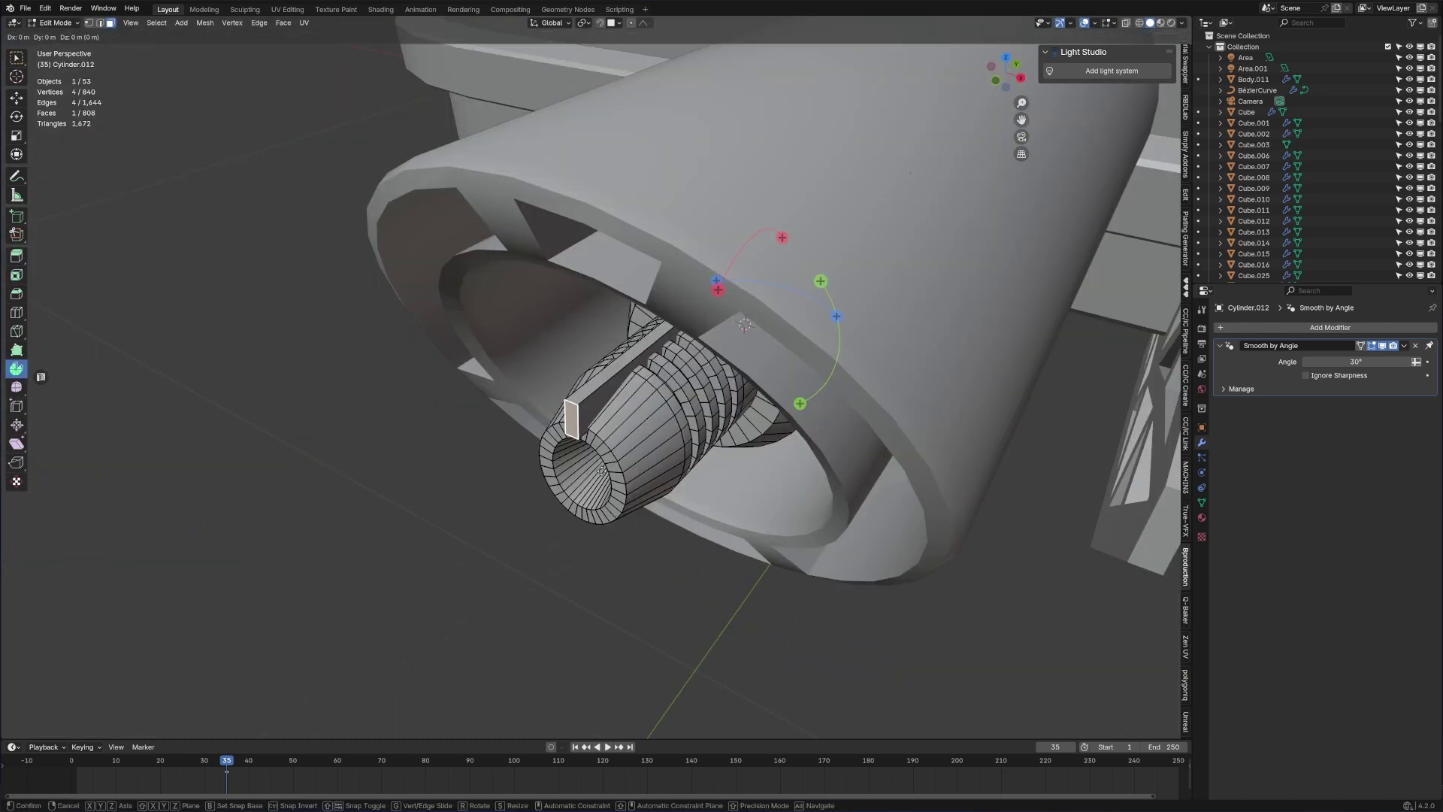
pyautogui.press('y')
pyautogui.click(597, 407)
pyautogui.scroll(3, 600, 405)
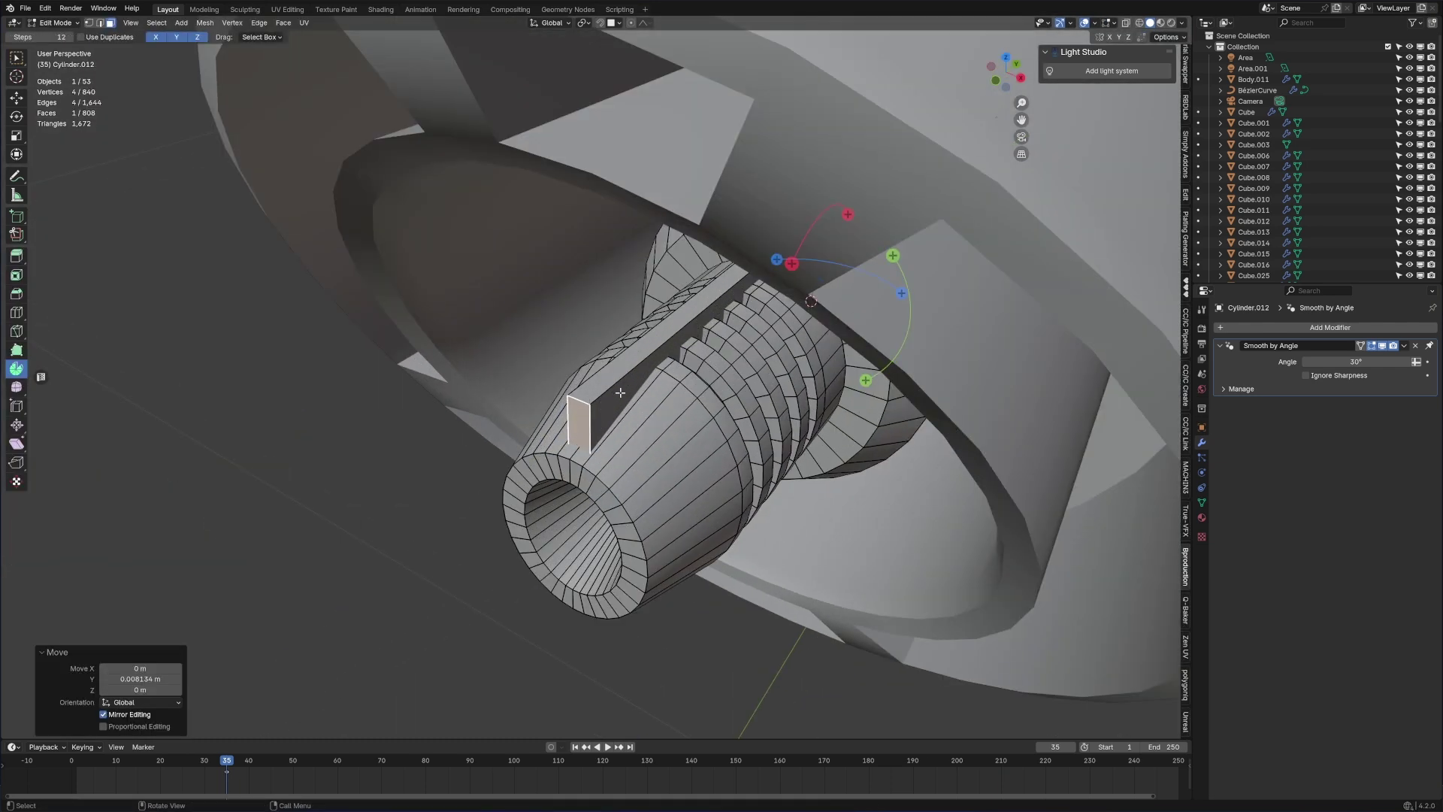
# - Examine the finned nozzle inside the barrel and the whole tool against the cabin from the side and front
pyautogui.press('Tab')
pyautogui.scroll(-8, 620, 392)
pyautogui.moveTo(676, 493); pyautogui.dragTo(620, 487, button='middle')
pyautogui.scroll(3, 641, 457)
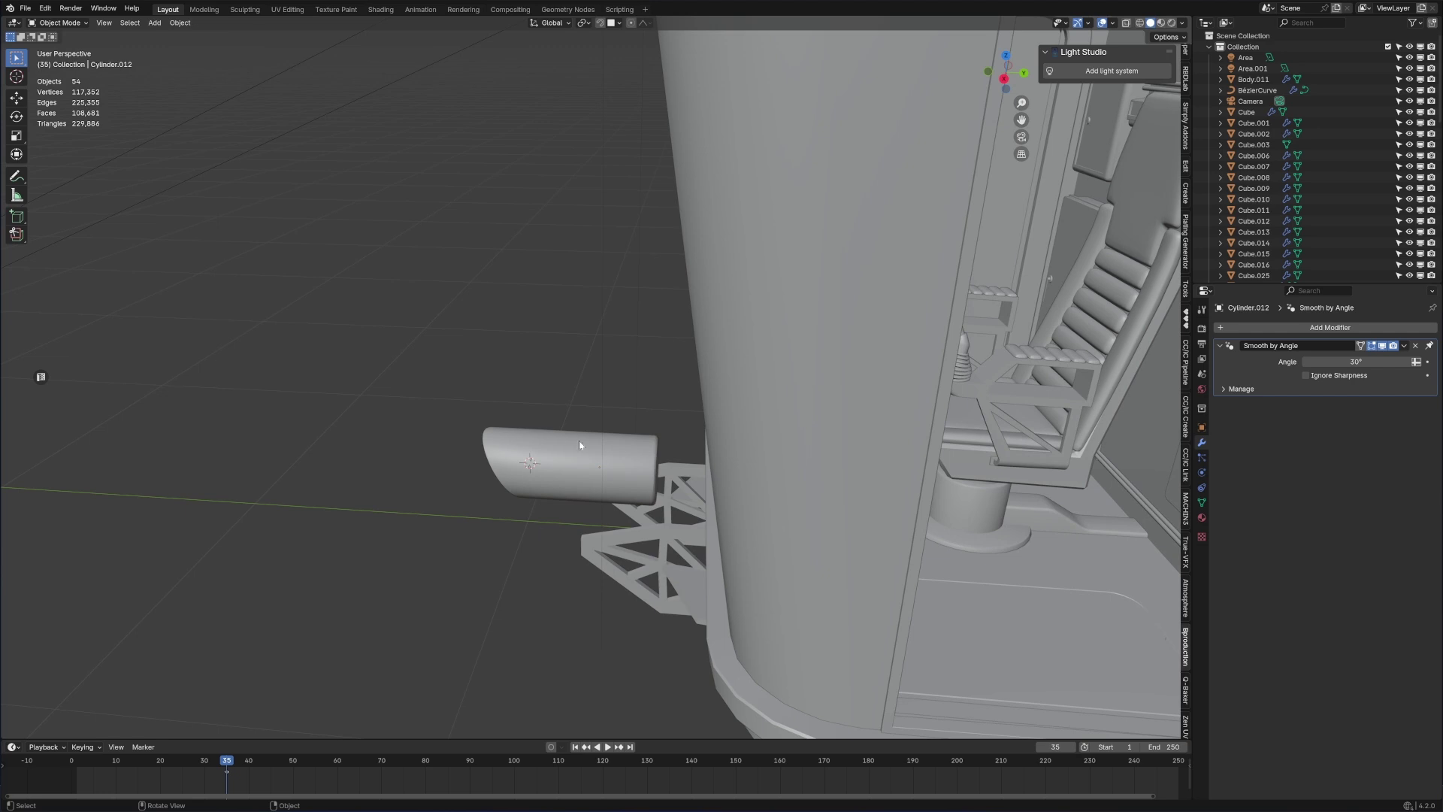
pyautogui.moveTo(572, 446); pyautogui.dragTo(663, 430, button='middle')
pyautogui.scroll(4, 655, 534)
pyautogui.moveTo(655, 534); pyautogui.dragTo(502, 501, button='middle')
pyautogui.keyDown('shift'); pyautogui.moveTo(426, 549); pyautogui.dragTo(664, 467, button='middle'); pyautogui.keyUp('shift')
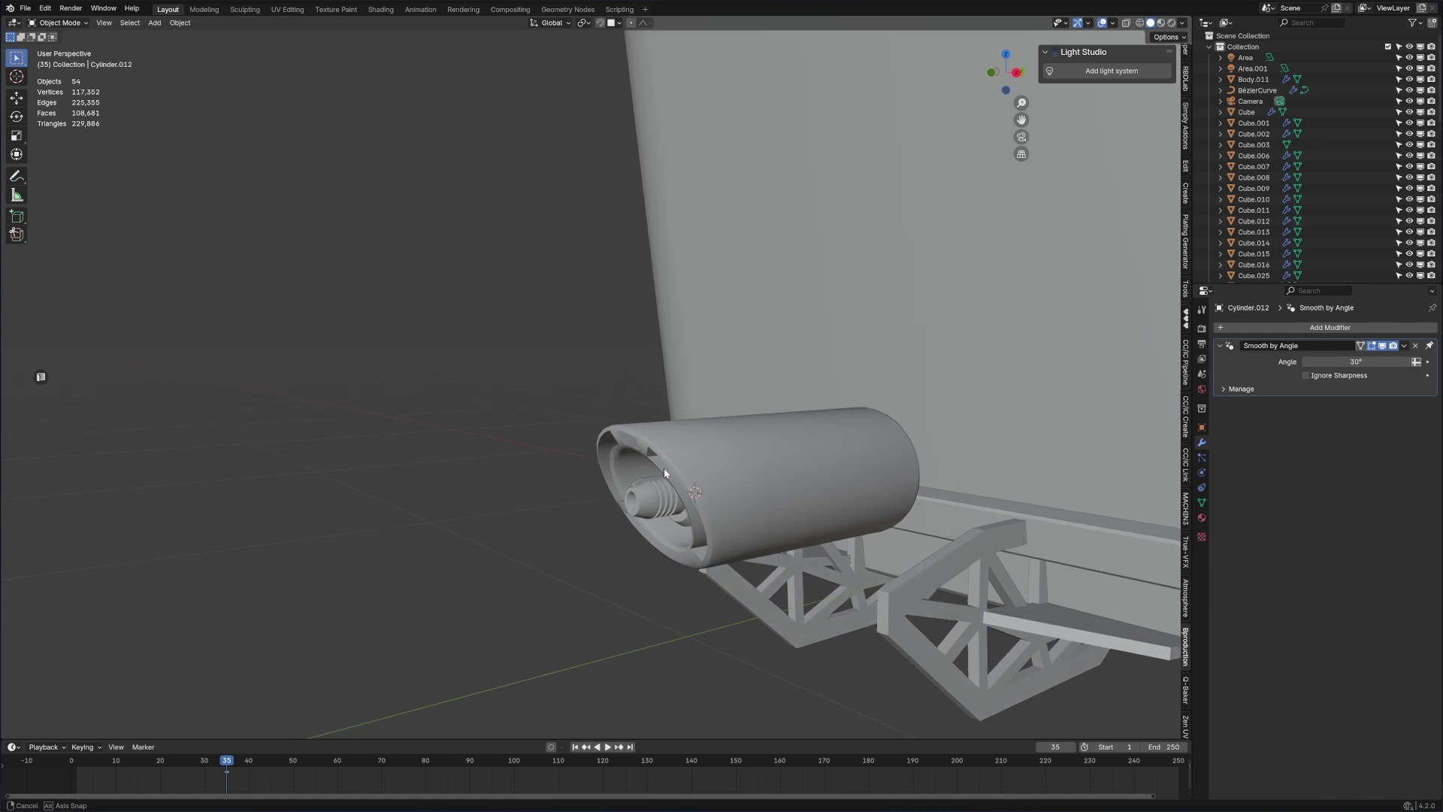
# - Try a free trackball rotation of the barrel together with its nozzle
pyautogui.click(790, 531)
pyautogui.scroll(-2, 740, 602)
pyautogui.scroll(-2, 741, 605)
pyautogui.keyDown('shift'); pyautogui.click(633, 450); pyautogui.keyUp('shift')
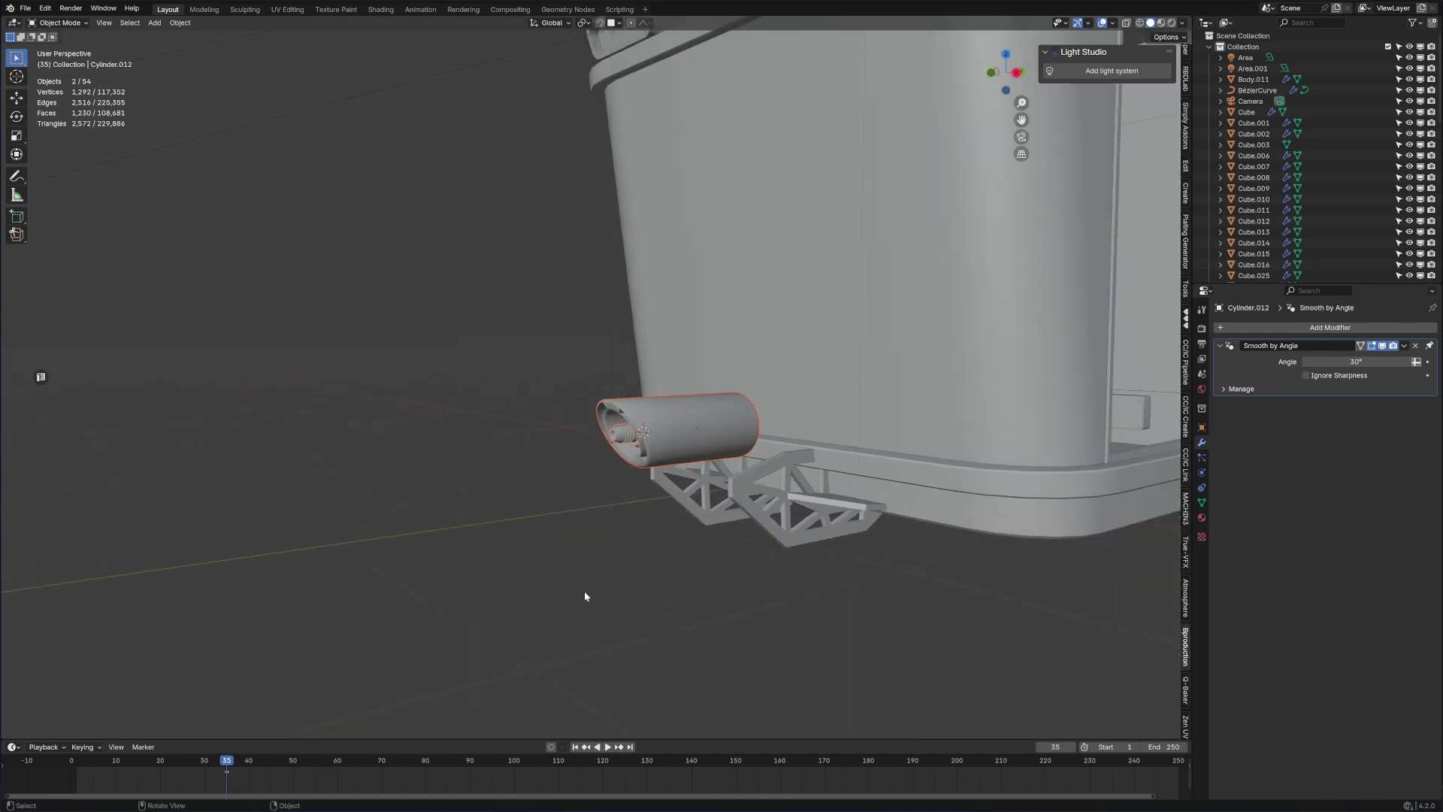
pyautogui.press('r')
pyautogui.press('r')
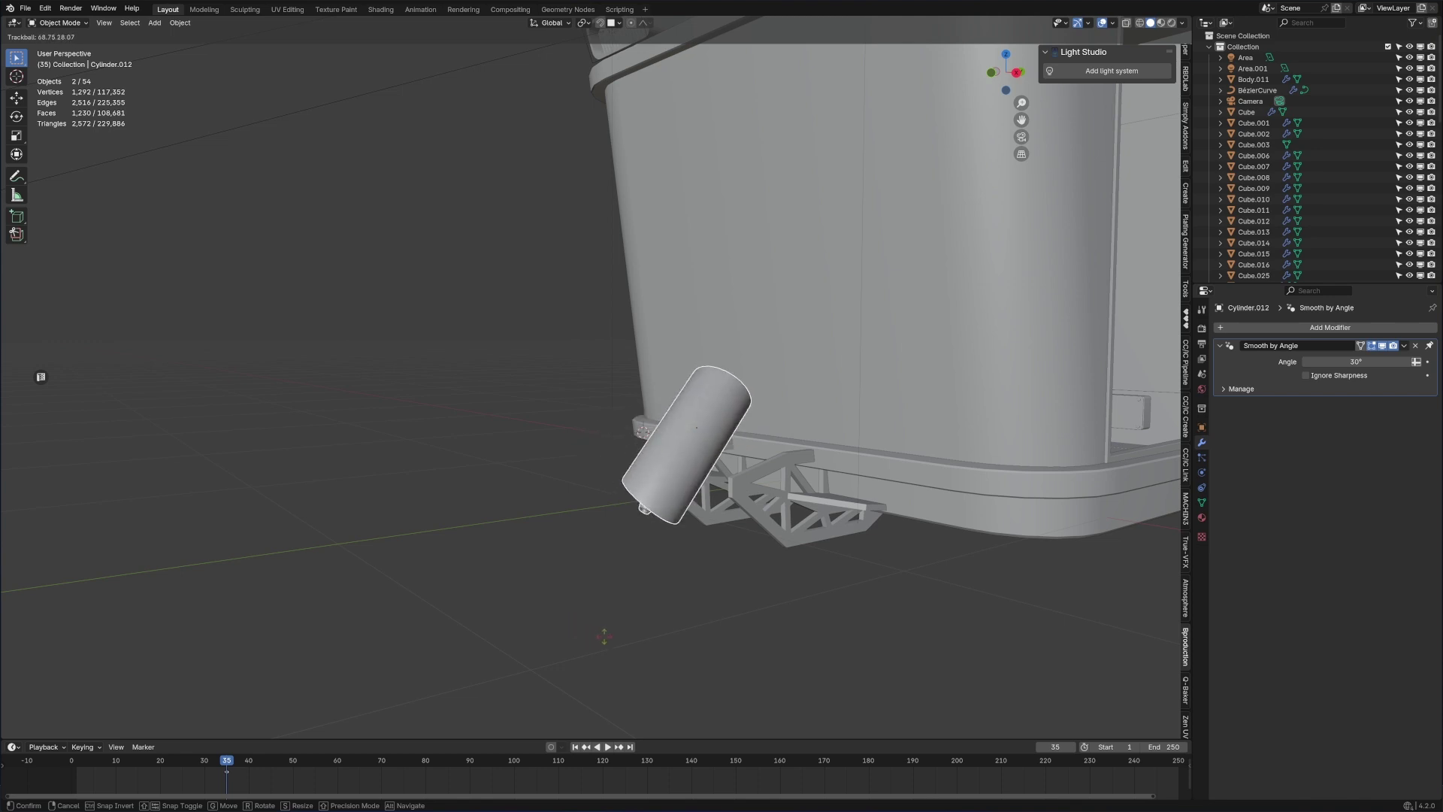
pyautogui.click(576, 591)
pyautogui.moveTo(575, 591); pyautogui.dragTo(577, 595, button='middle')
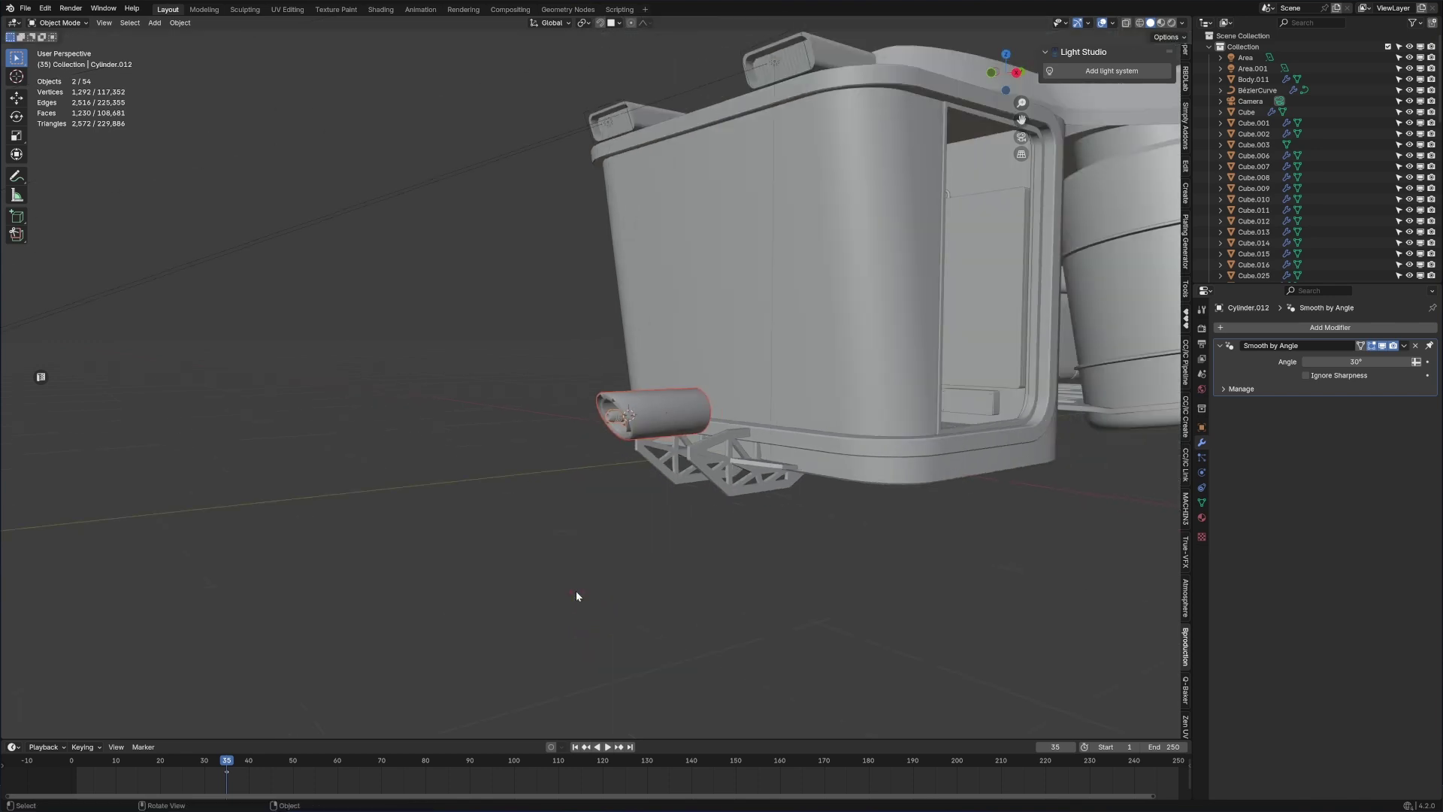
pyautogui.scroll(-1, 575, 591)
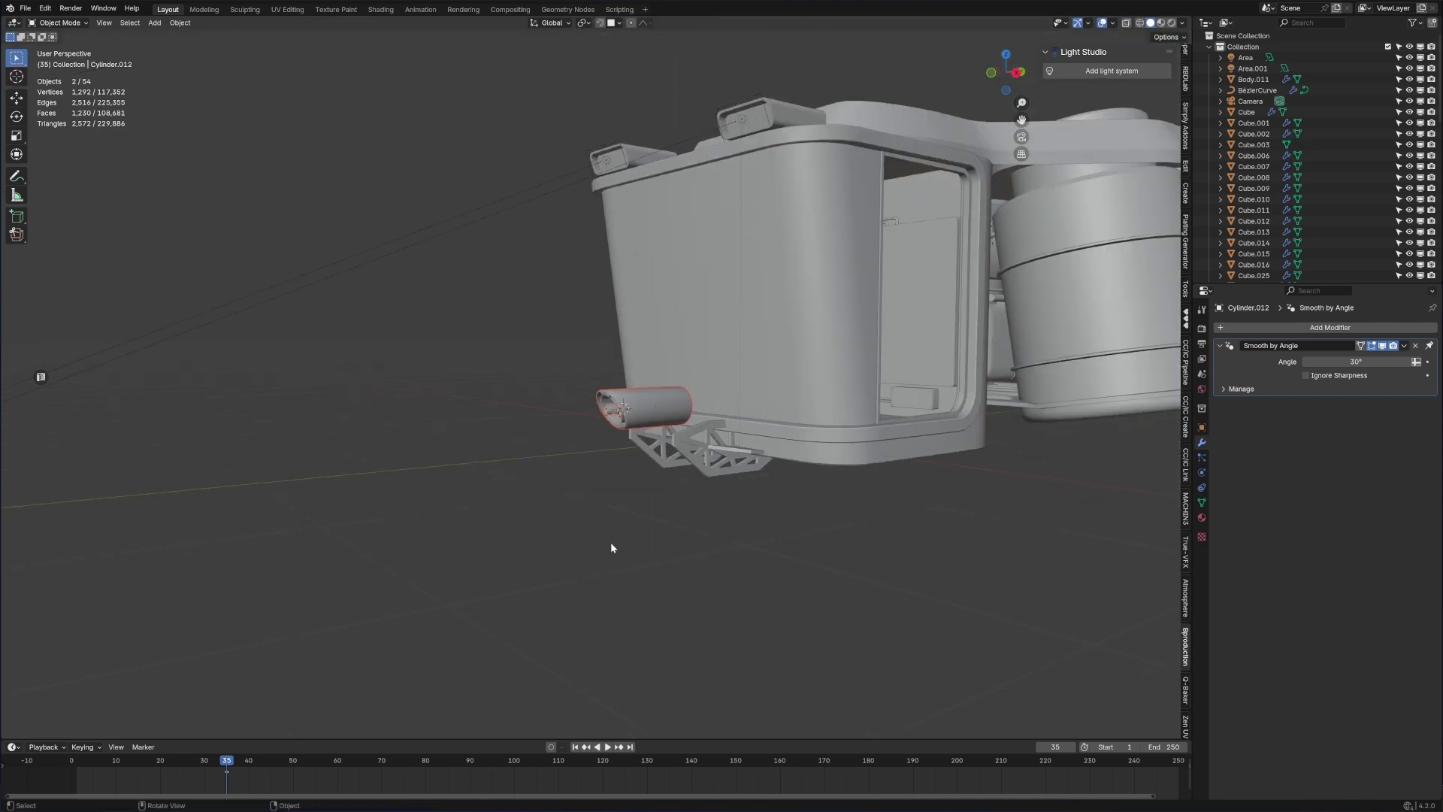
# - Add a cube, scale it to about 0.08 and move it down along Z to the underside of the barrel
pyautogui.hotkey('shift', 'a')
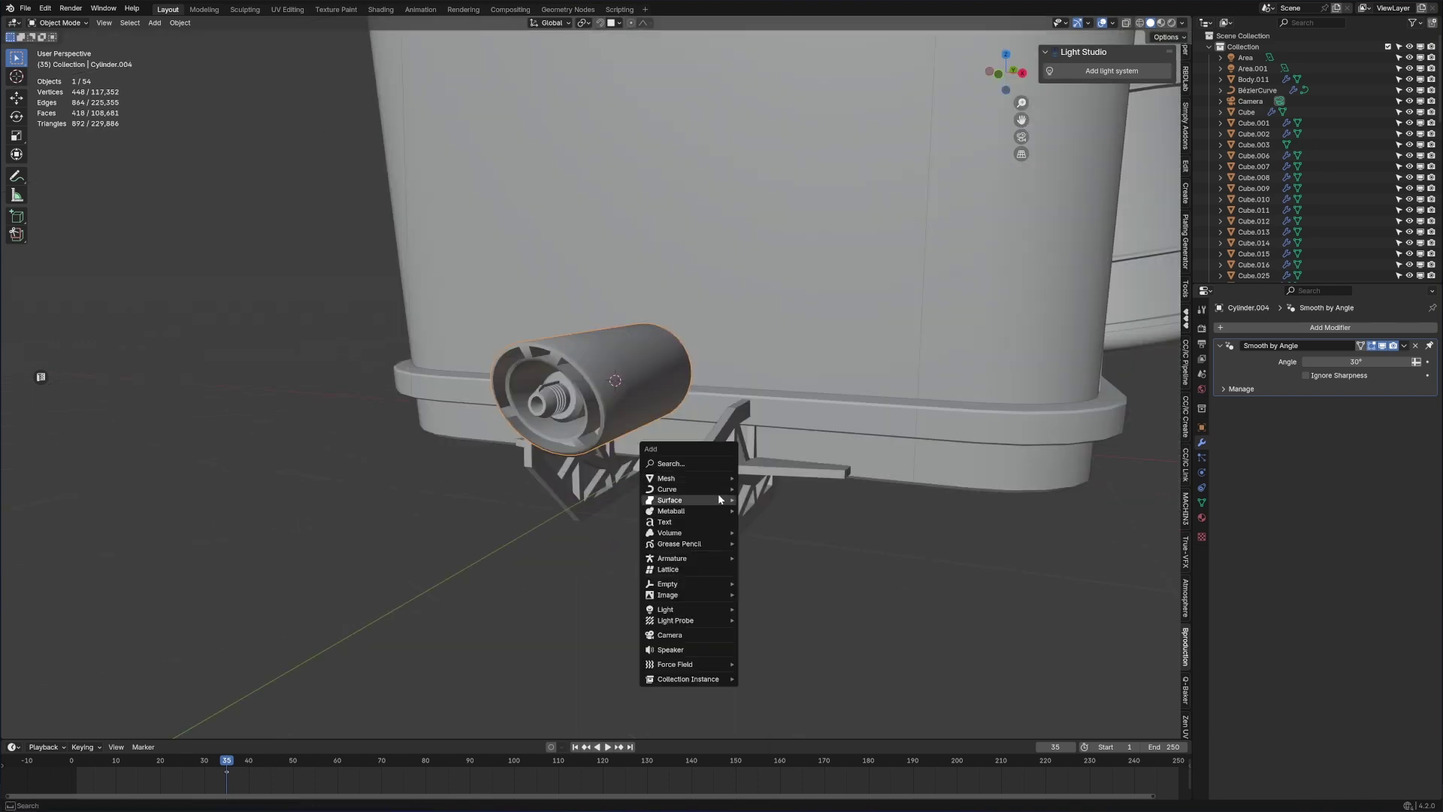
pyautogui.moveTo(706, 478)
pyautogui.click(809, 498)
pyautogui.press('Tab')
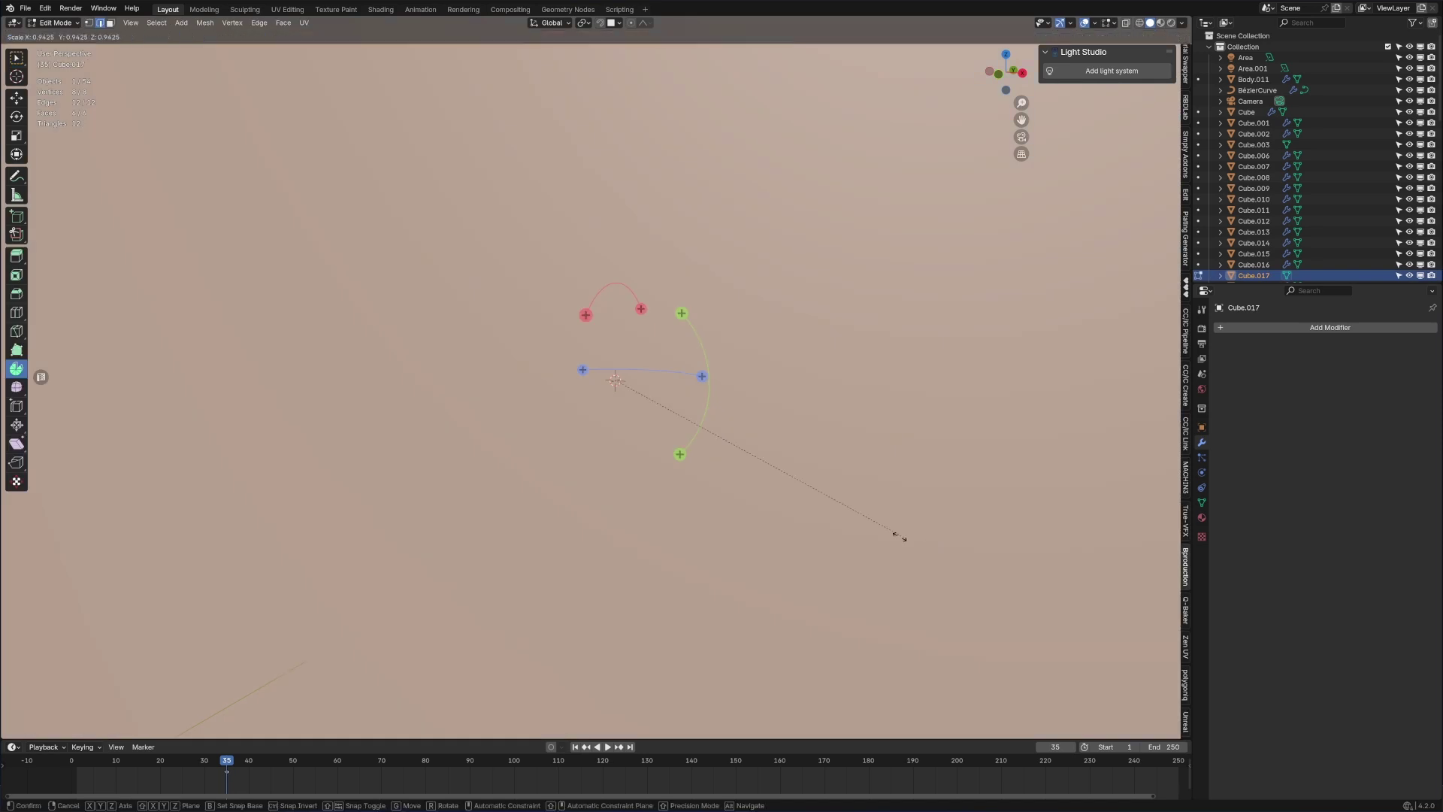
pyautogui.press('s')
pyautogui.click(630, 403)
pyautogui.press('g')
pyautogui.press('z')
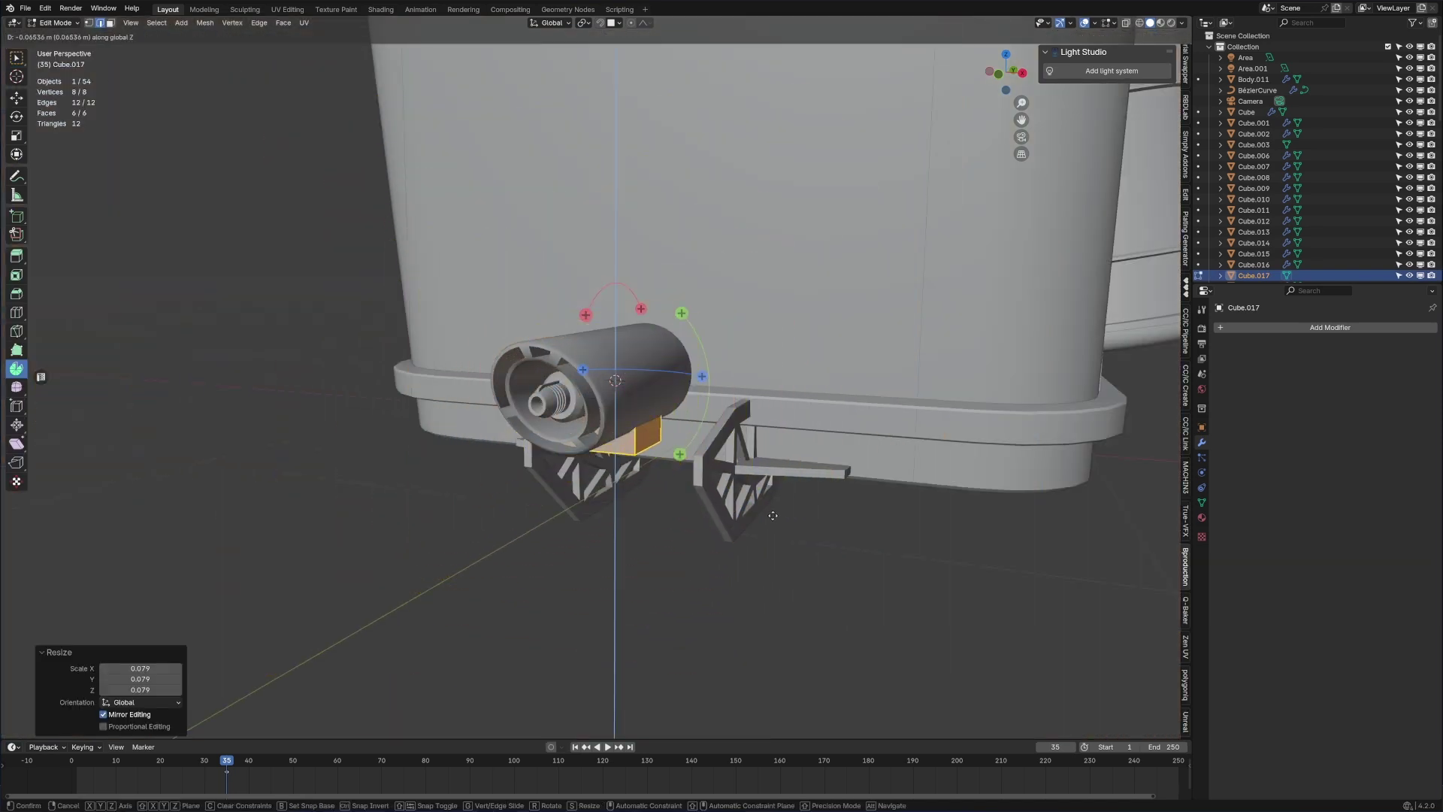
pyautogui.click(662, 451)
# - Lengthen the block under the barrel by moving its rear face about 0.15 m along Y toward the cabin
pyautogui.scroll(3, 665, 535)
pyautogui.moveTo(666, 535); pyautogui.dragTo(529, 571, button='middle')
pyautogui.moveTo(808, 579); pyautogui.dragTo(764, 592, button='middle')
pyautogui.press('3')
pyautogui.moveTo(857, 592); pyautogui.dragTo(807, 601, button='middle')
pyautogui.scroll(2, 841, 593)
pyautogui.click(782, 571)
pyautogui.press('g')
pyautogui.press('y')
pyautogui.click(950, 571)
# - Cut a horizontal edge loop around the block under the barrel and taper its lower half from the bottom face
pyautogui.moveTo(503, 639); pyautogui.dragTo(503, 548, button='middle')
pyautogui.hotkey('ctrl', 'r')
pyautogui.rightClick(505, 544)
pyautogui.hotkey('ctrl', 'r')
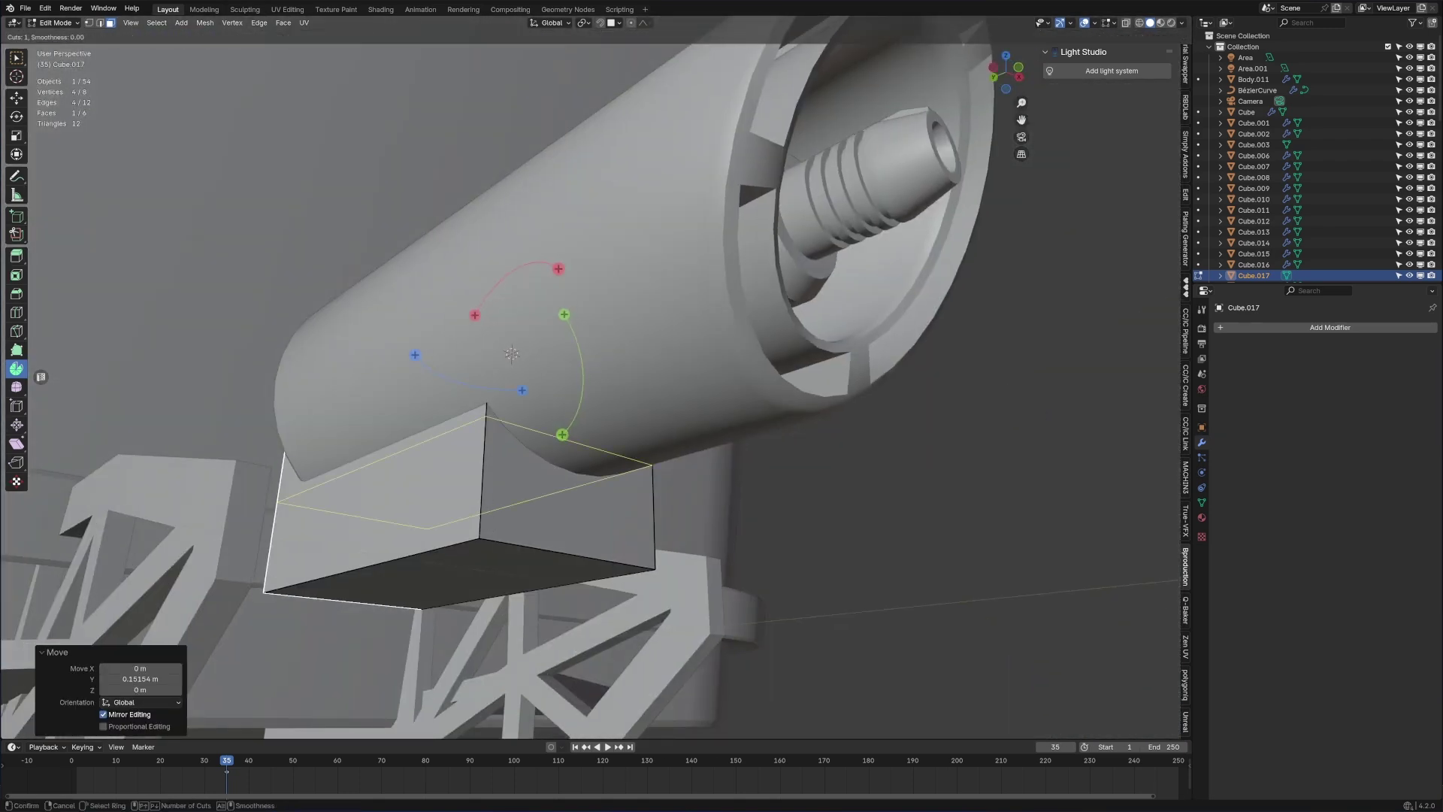
pyautogui.click(500, 535)
pyautogui.click(504, 561)
pyautogui.press('3')
pyautogui.click(504, 561)
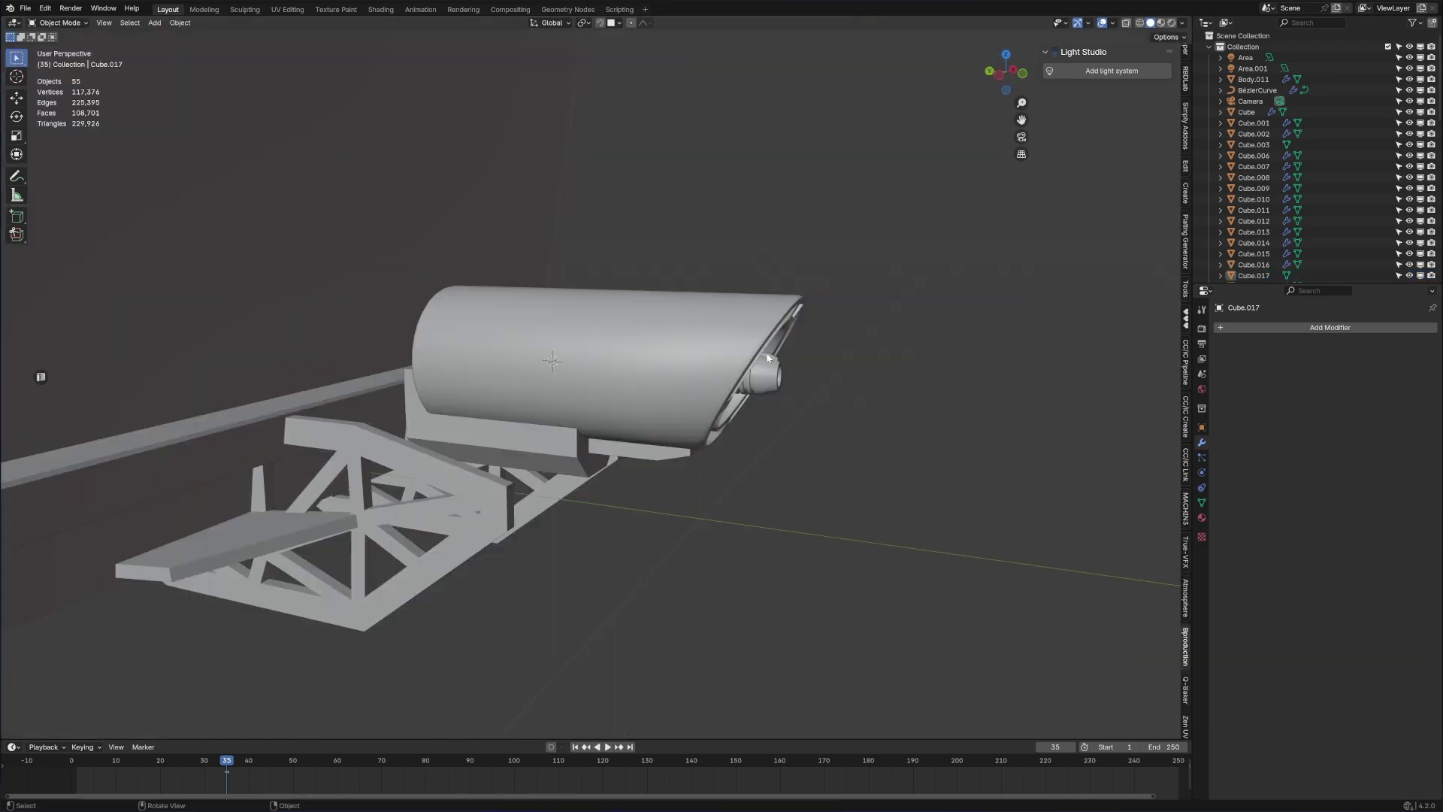
# - Add an edge loop around the rear part of the barrel, slid toward the cabin end
pyautogui.moveTo(700, 343); pyautogui.dragTo(353, 511, button='middle')
pyautogui.click(652, 488)
pyautogui.press('Tab')
pyautogui.press('Tab')
pyautogui.scroll(-3, 503, 334)
pyautogui.click(504, 334)
pyautogui.press('Tab')
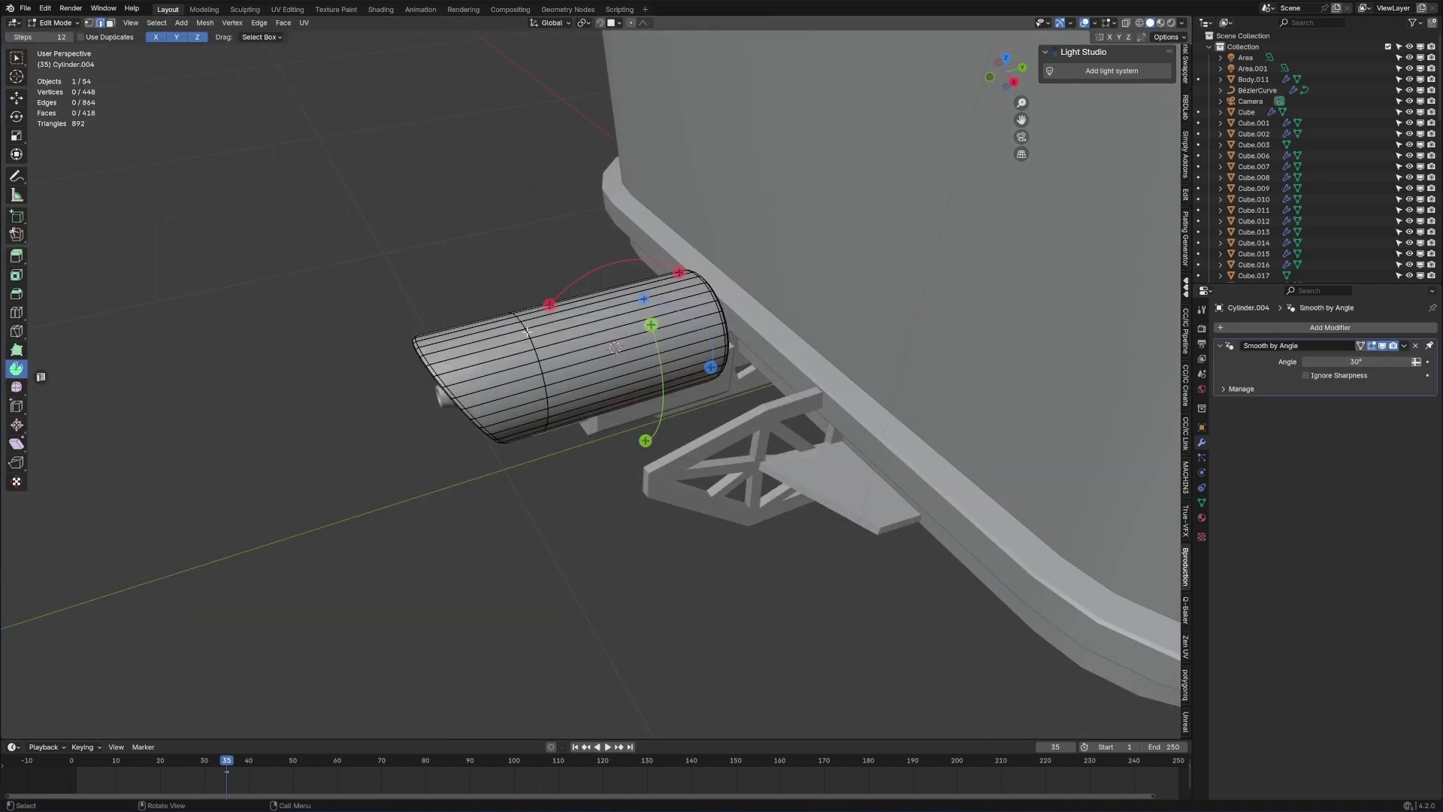
pyautogui.scroll(3, 527, 331)
pyautogui.hotkey('ctrl', 'r')
pyautogui.moveTo(676, 304); pyautogui.dragTo(741, 307)
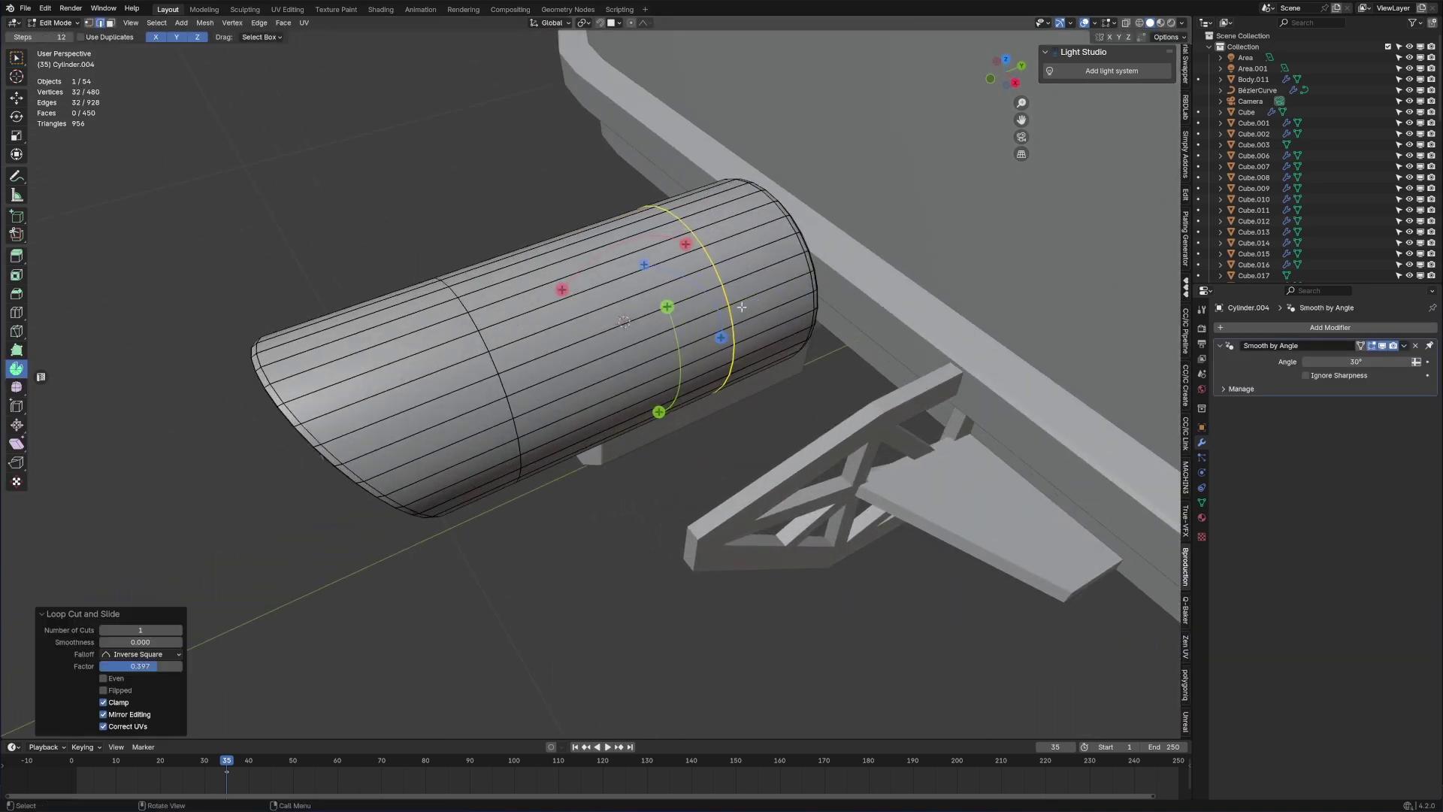
# - Inset the eight upper faces between the barrel's two edge loops by about 0.003 m to outline a top panel
pyautogui.press('3')
pyautogui.moveTo(559, 328); pyautogui.dragTo(591, 332, button='middle')
pyautogui.click(590, 332)
pyautogui.keyDown('shift'); pyautogui.click(558, 327); pyautogui.keyUp('shift')
pyautogui.keyDown('shift'); pyautogui.click(517, 324); pyautogui.keyUp('shift')
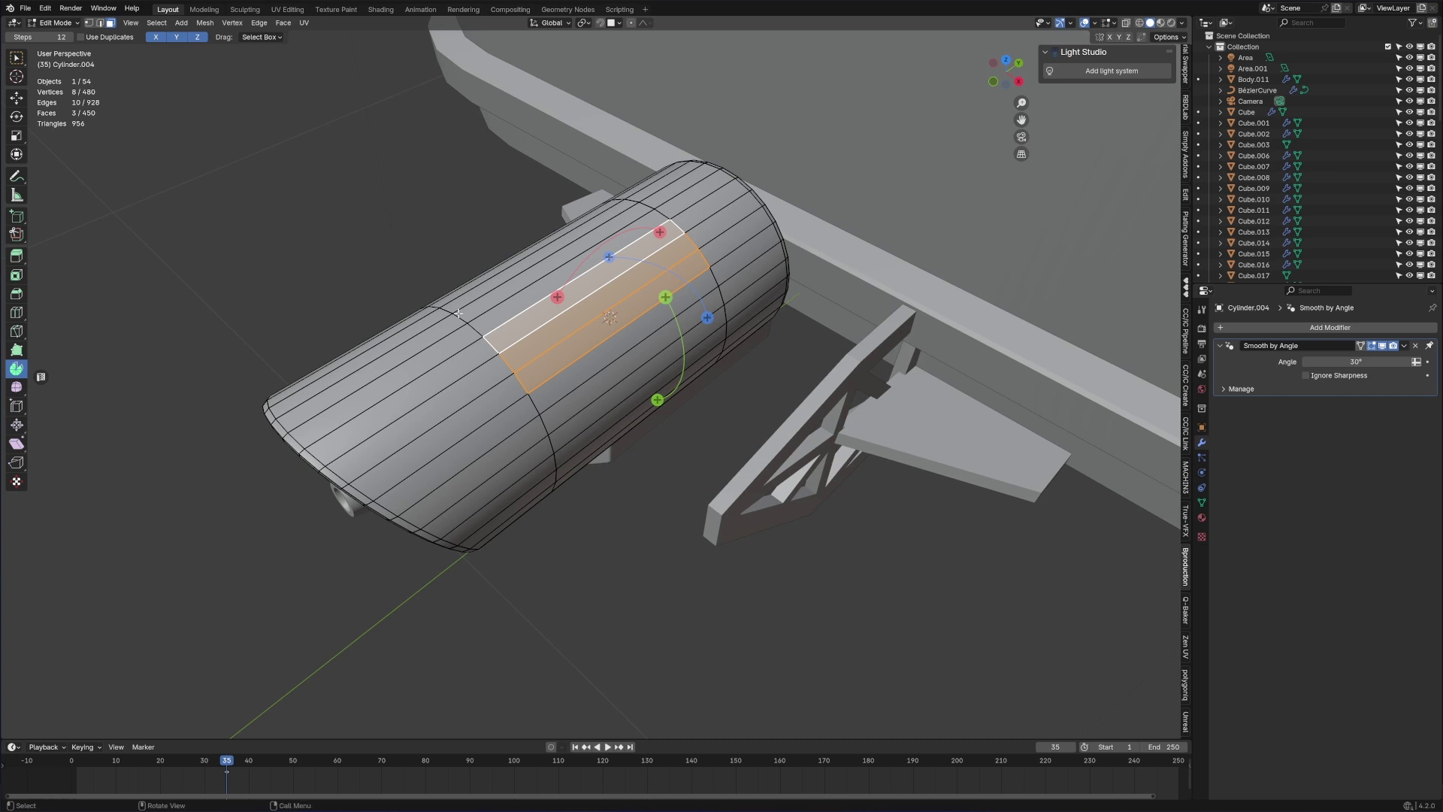
pyautogui.press('KP_7')
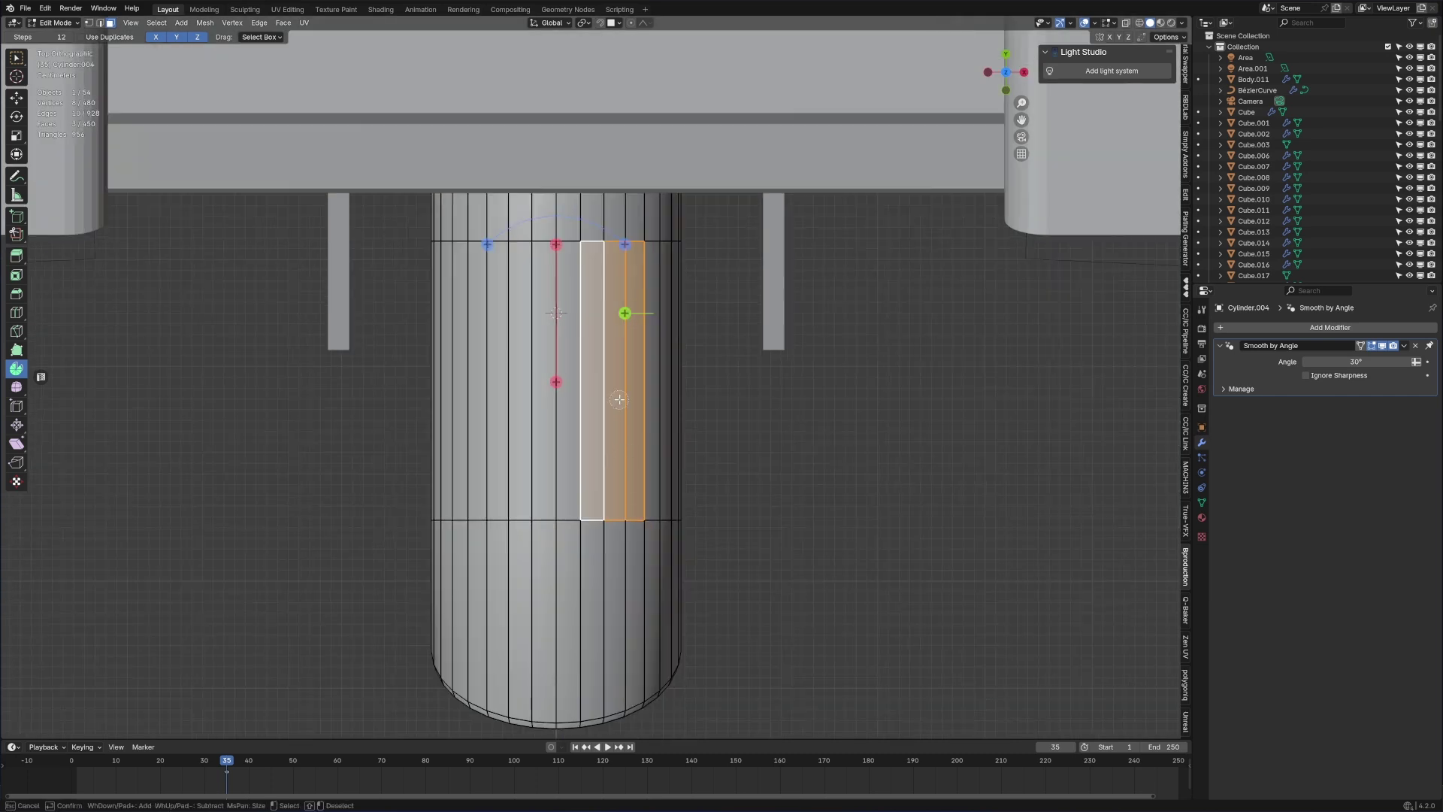
pyautogui.moveTo(619, 399); pyautogui.dragTo(571, 399)
pyautogui.press('p')
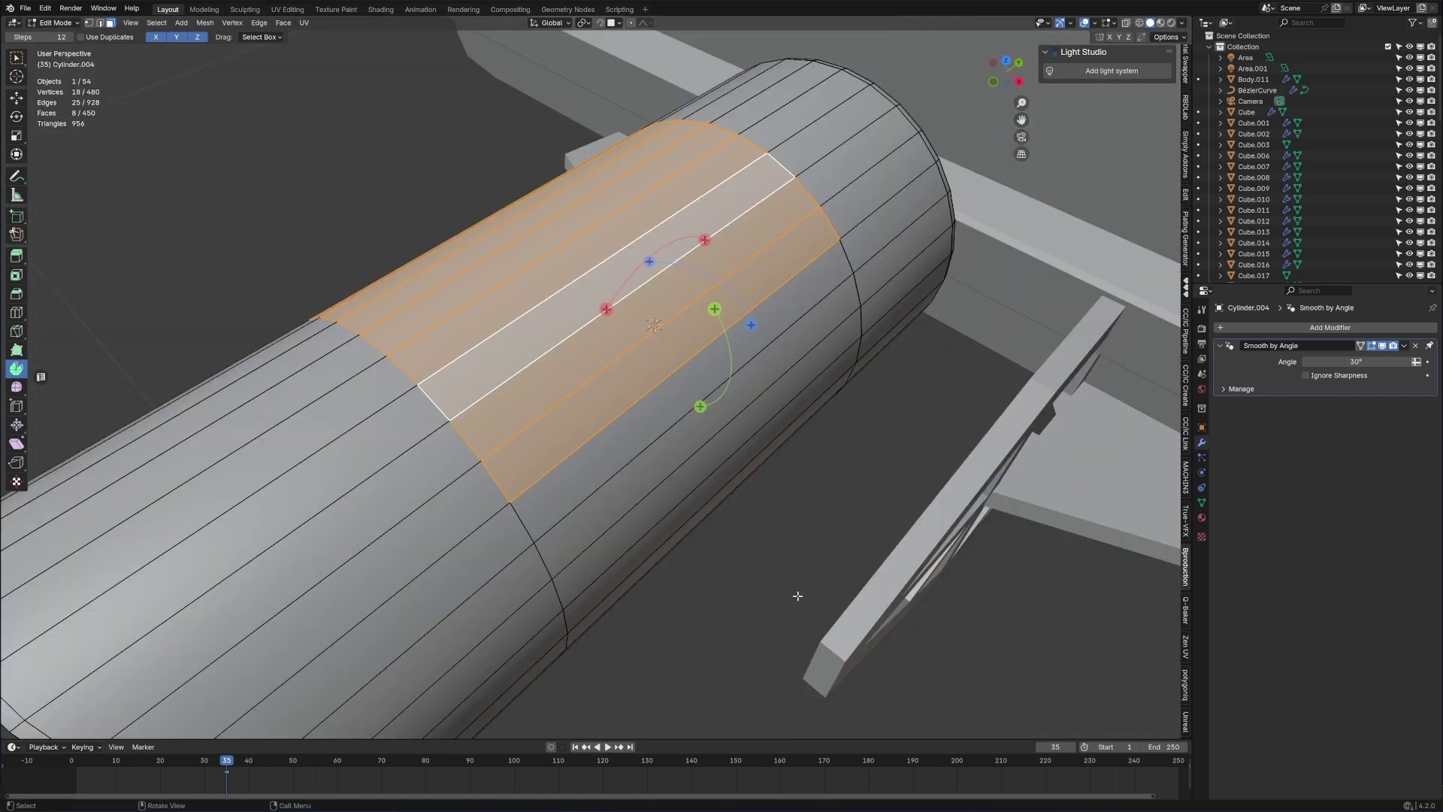
pyautogui.press('i')
pyautogui.press('i')
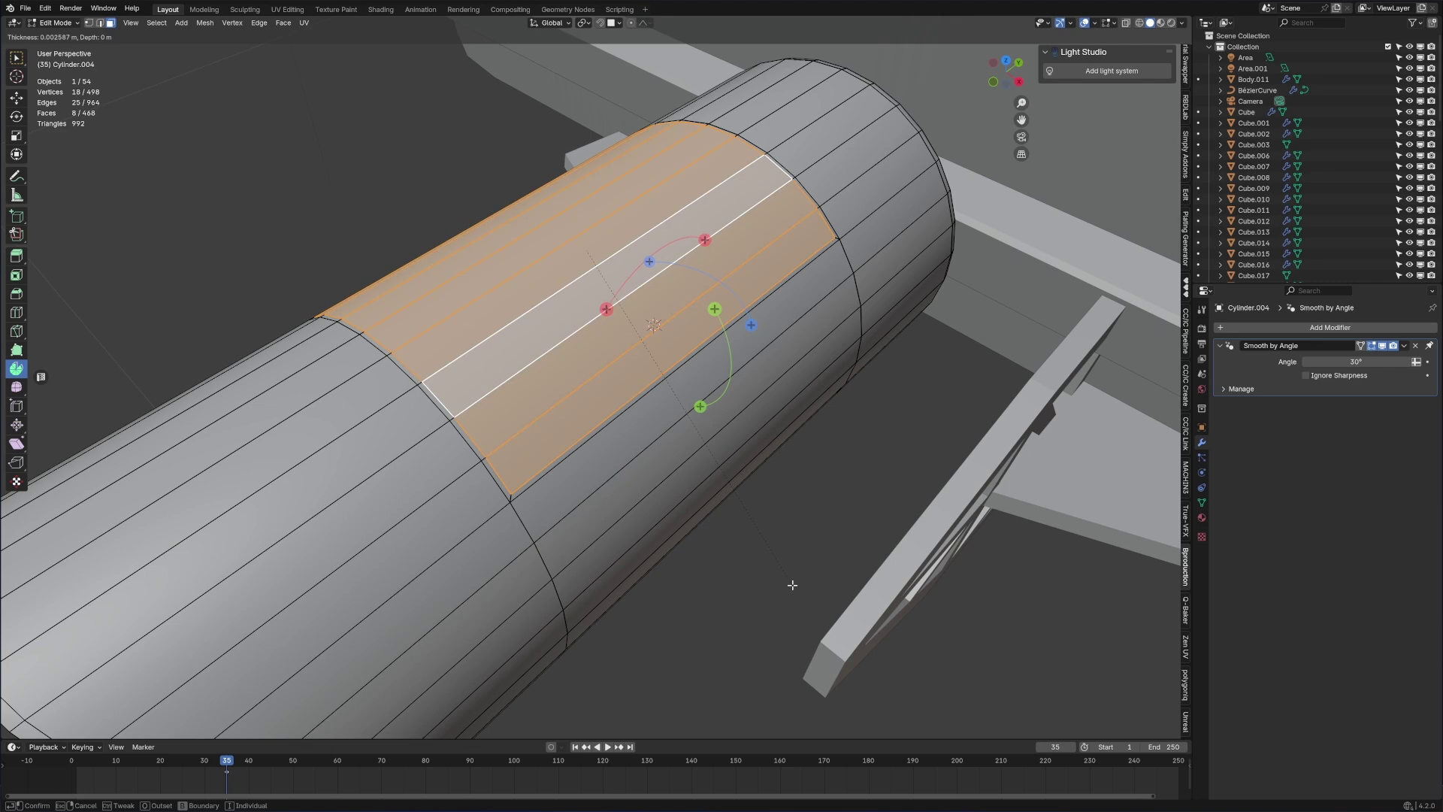
pyautogui.click(792, 583)
# - Add two centred edge loops inside the narrow inset border around the barrel's top panel
pyautogui.hotkey('ctrl', 'r')
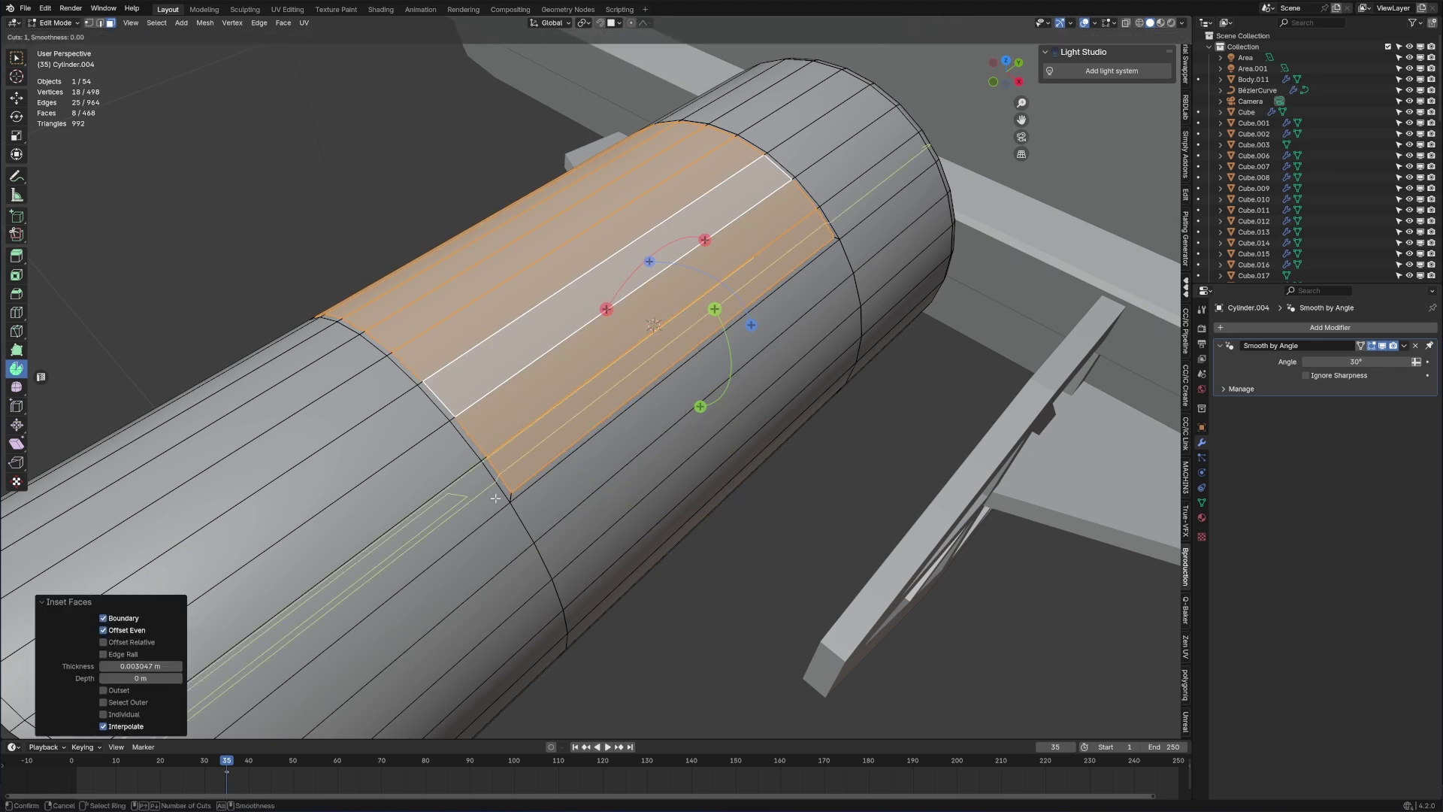
pyautogui.click(509, 496)
pyautogui.rightClick(509, 497)
pyautogui.moveTo(511, 498); pyautogui.dragTo(575, 483, button='middle')
pyautogui.scroll(2, 576, 484)
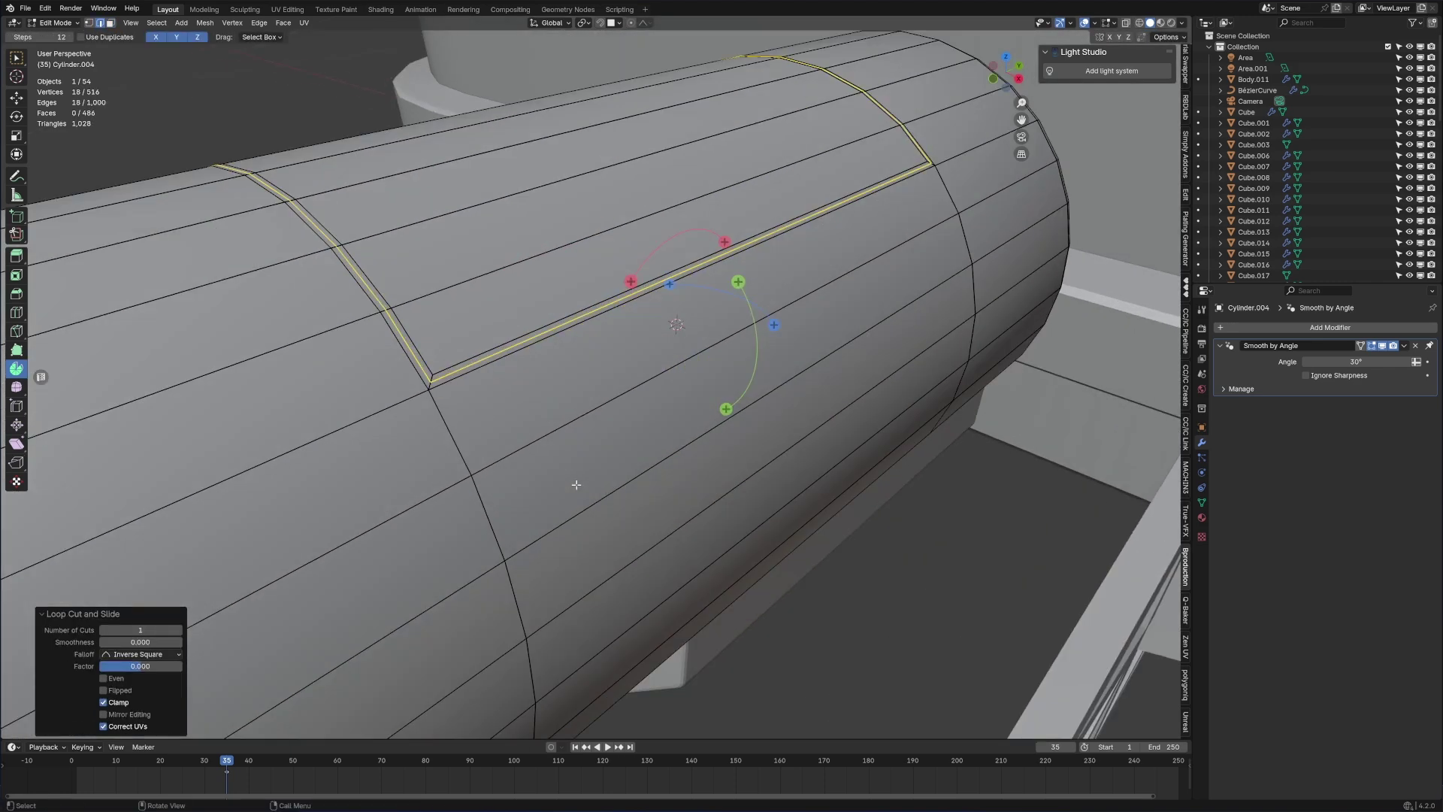
pyautogui.hotkey('ctrl', 'r')
pyautogui.click(438, 381)
pyautogui.rightClick(438, 382)
# - Shrink the selected border loop inward about 0.0009 m to form a thin groove around the top panel
pyautogui.scroll(3, 461, 400)
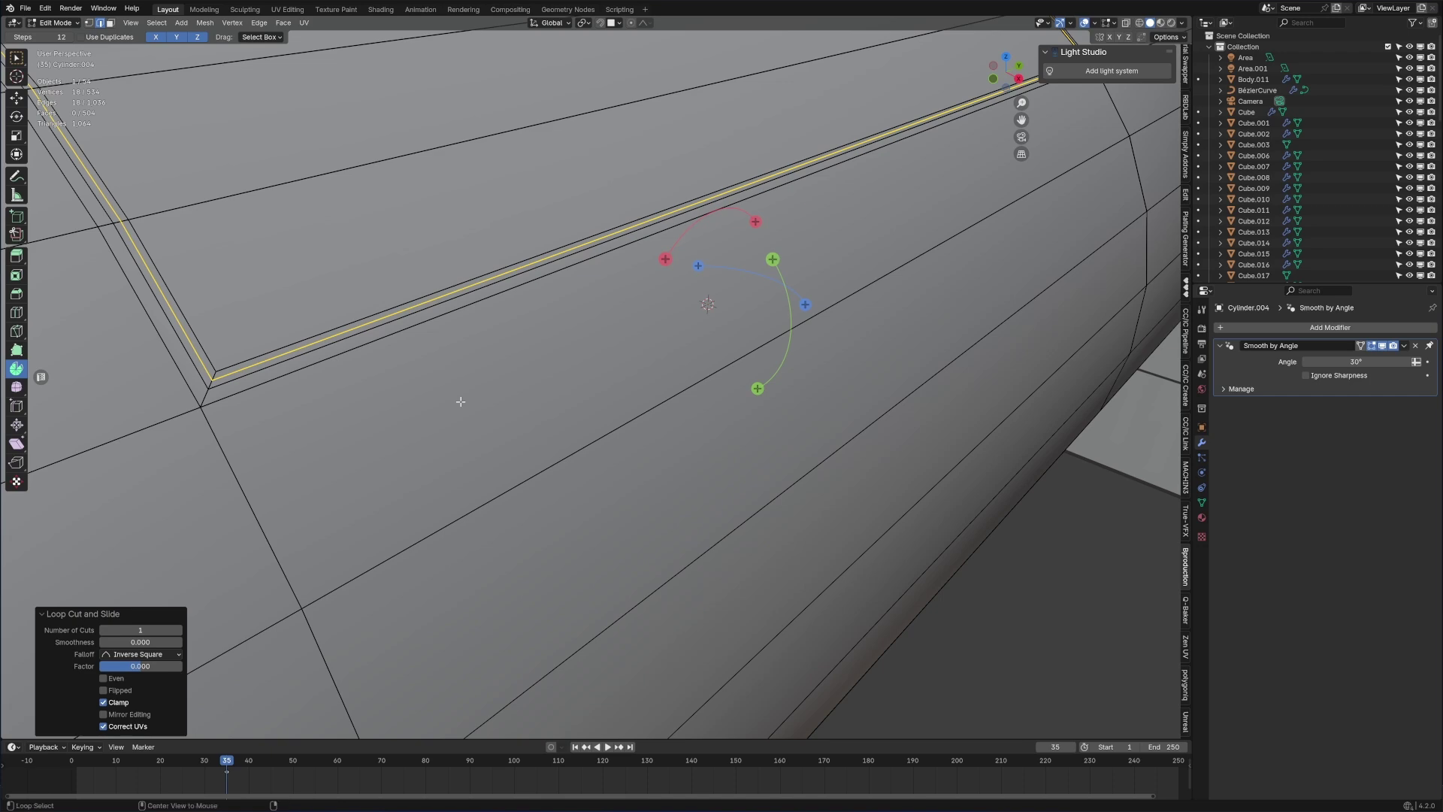
pyautogui.hotkey('alt', 's')
pyautogui.click(447, 412)
pyautogui.scroll(-5, 404, 389)
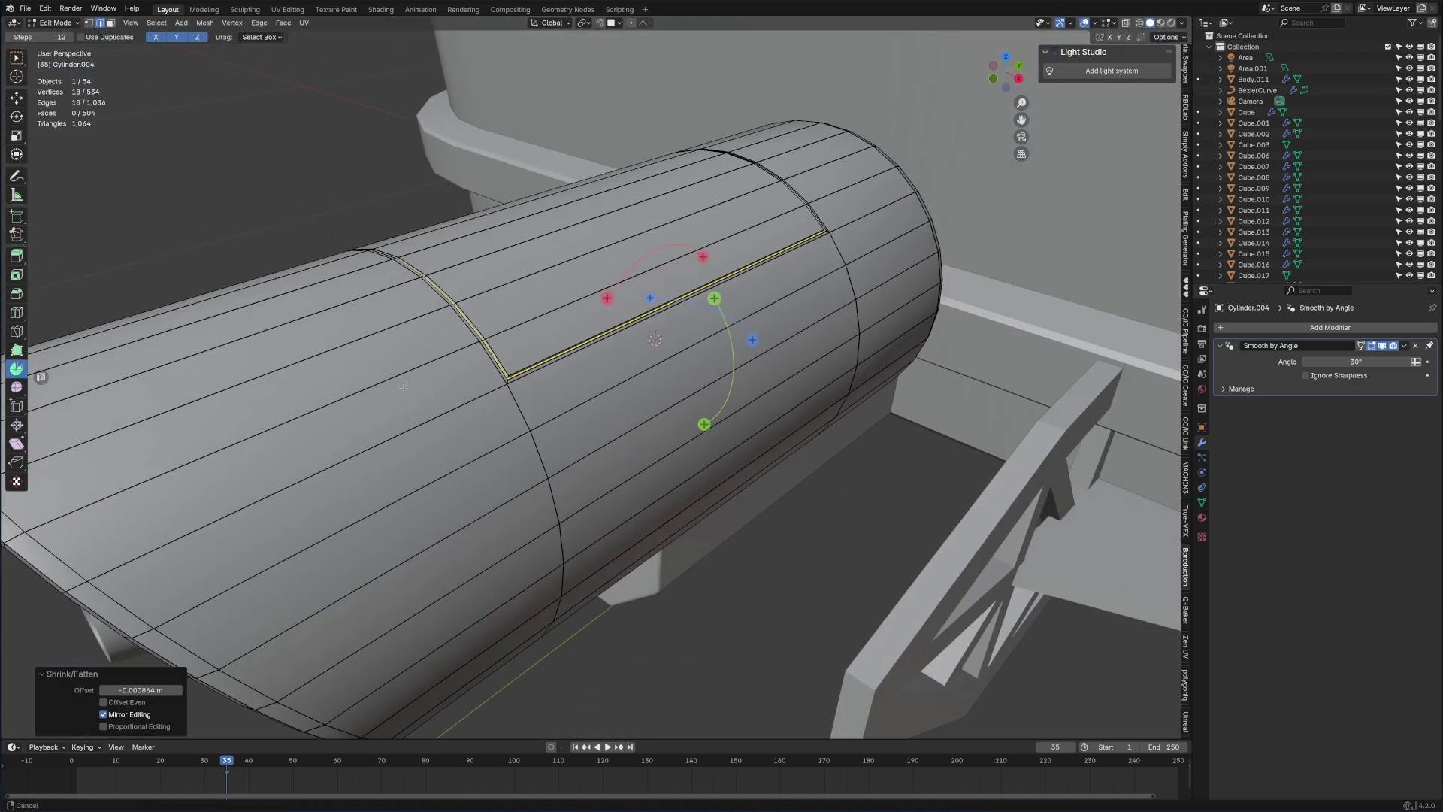
pyautogui.moveTo(404, 389); pyautogui.dragTo(403, 406, button='middle')
pyautogui.scroll(-2, 402, 407)
pyautogui.press('Tab')
pyautogui.click(231, 288)
pyautogui.moveTo(300, 308); pyautogui.dragTo(642, 307, button='middle')
pyautogui.scroll(1, 635, 389)
pyautogui.scroll(3, 511, 391)
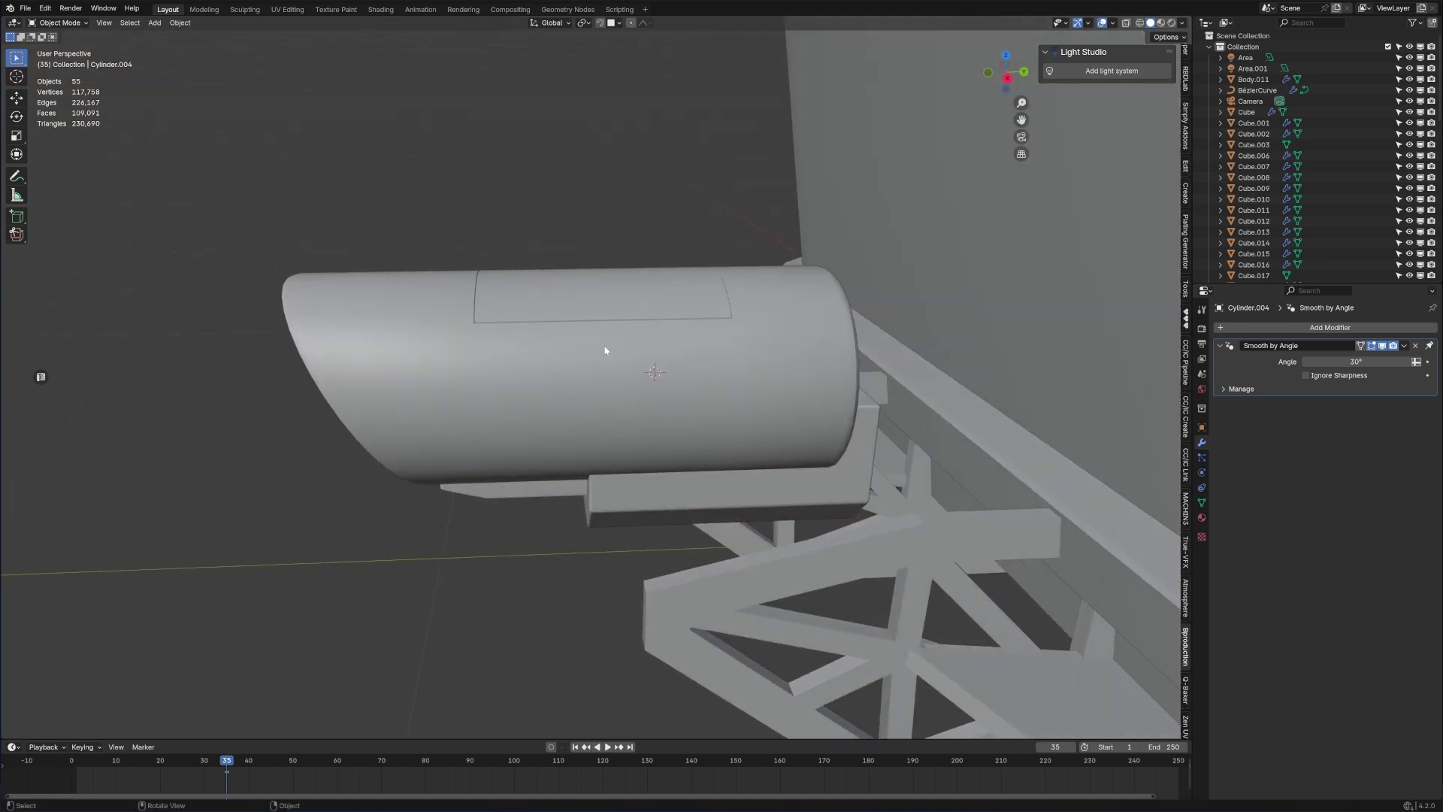
# - Rip the panel groove's edge loop in place and add a centred vertical edge loop around the barrel below the panel
pyautogui.press('Tab')
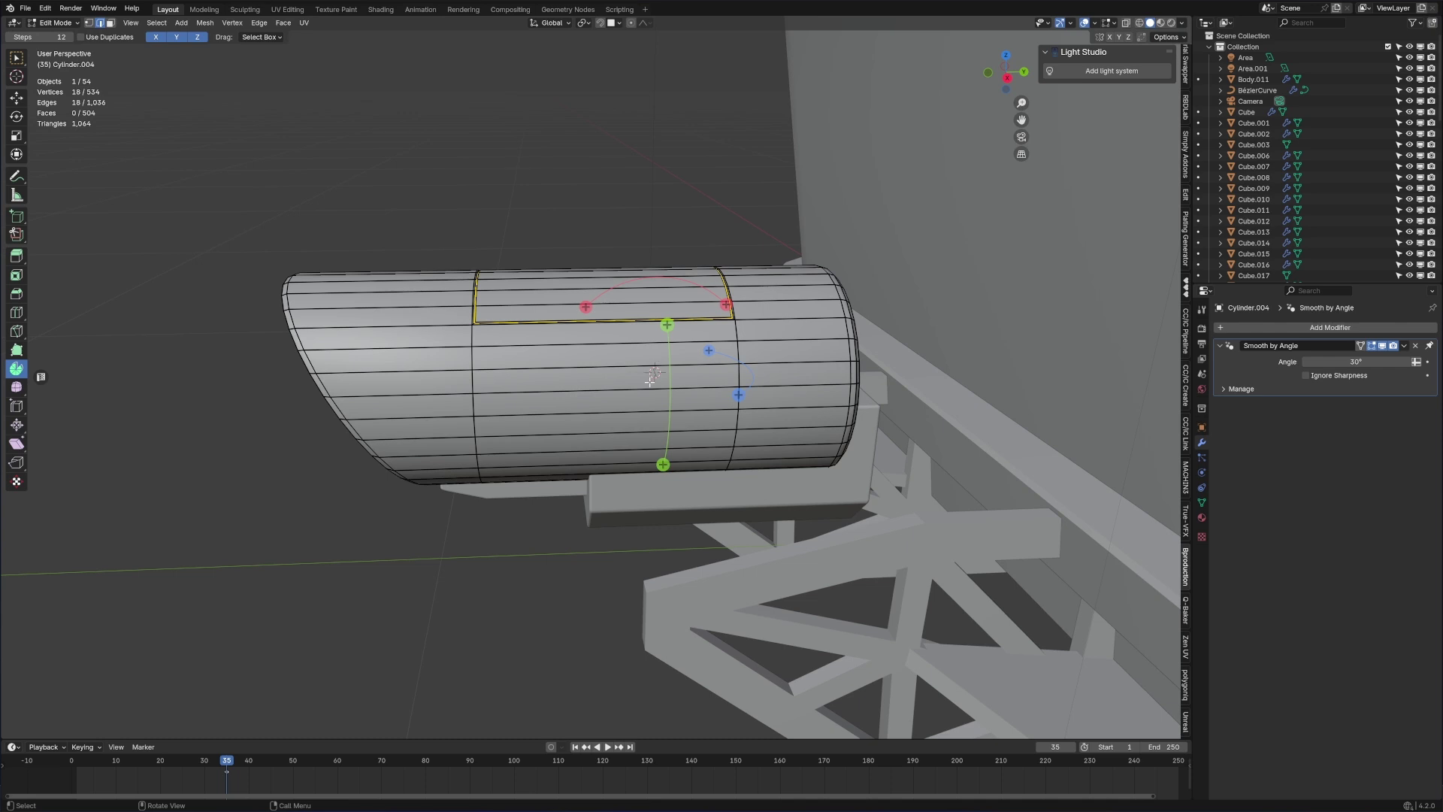
pyautogui.press('v')
pyautogui.rightClick(621, 342)
pyautogui.hotkey('ctrl', 'r')
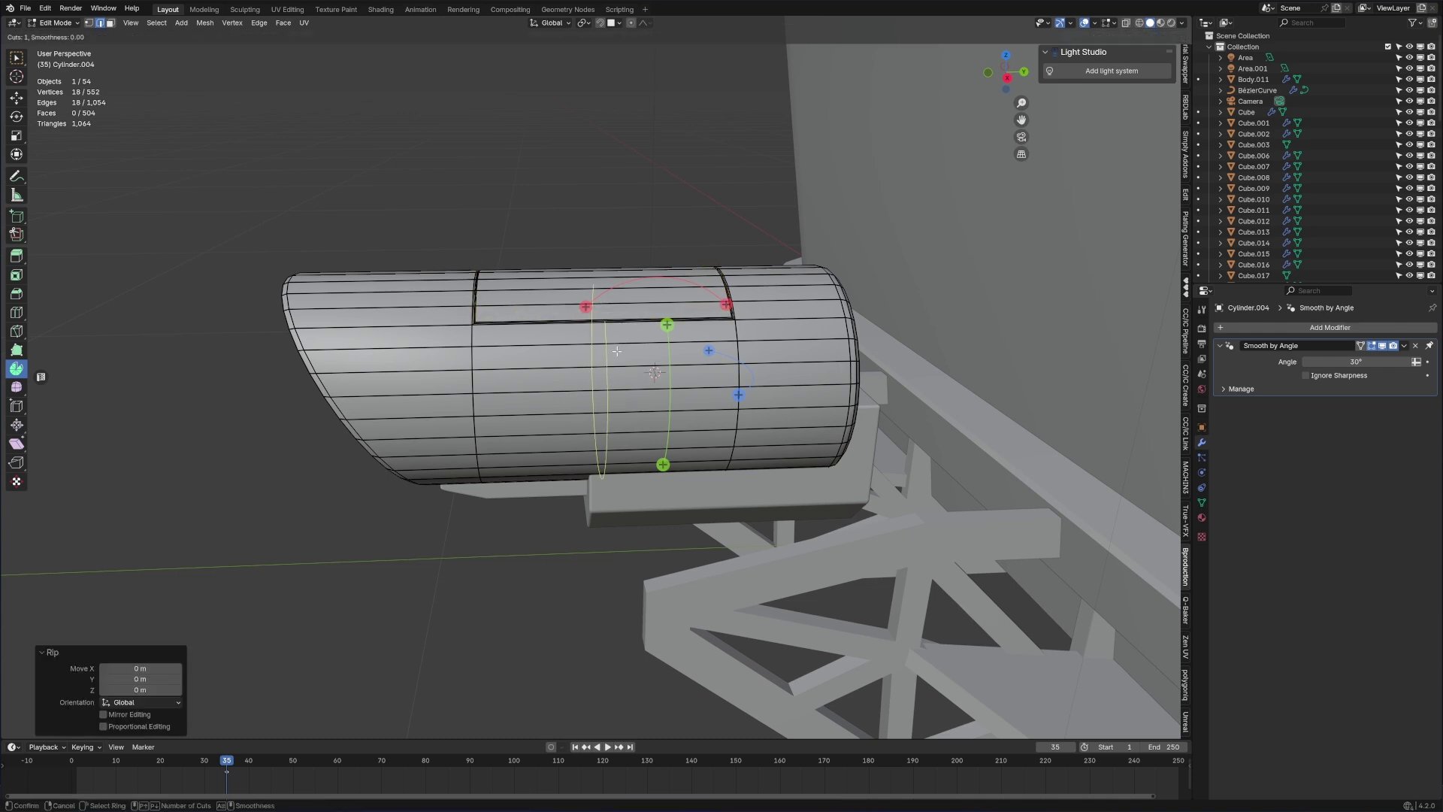
pyautogui.click(616, 351)
pyautogui.rightClick(616, 351)
# - Bevel the vertical edge loop narrowly and shrink its middle loop inward to form a thin seam on the barrel
pyautogui.hotkey('ctrl', 'b')
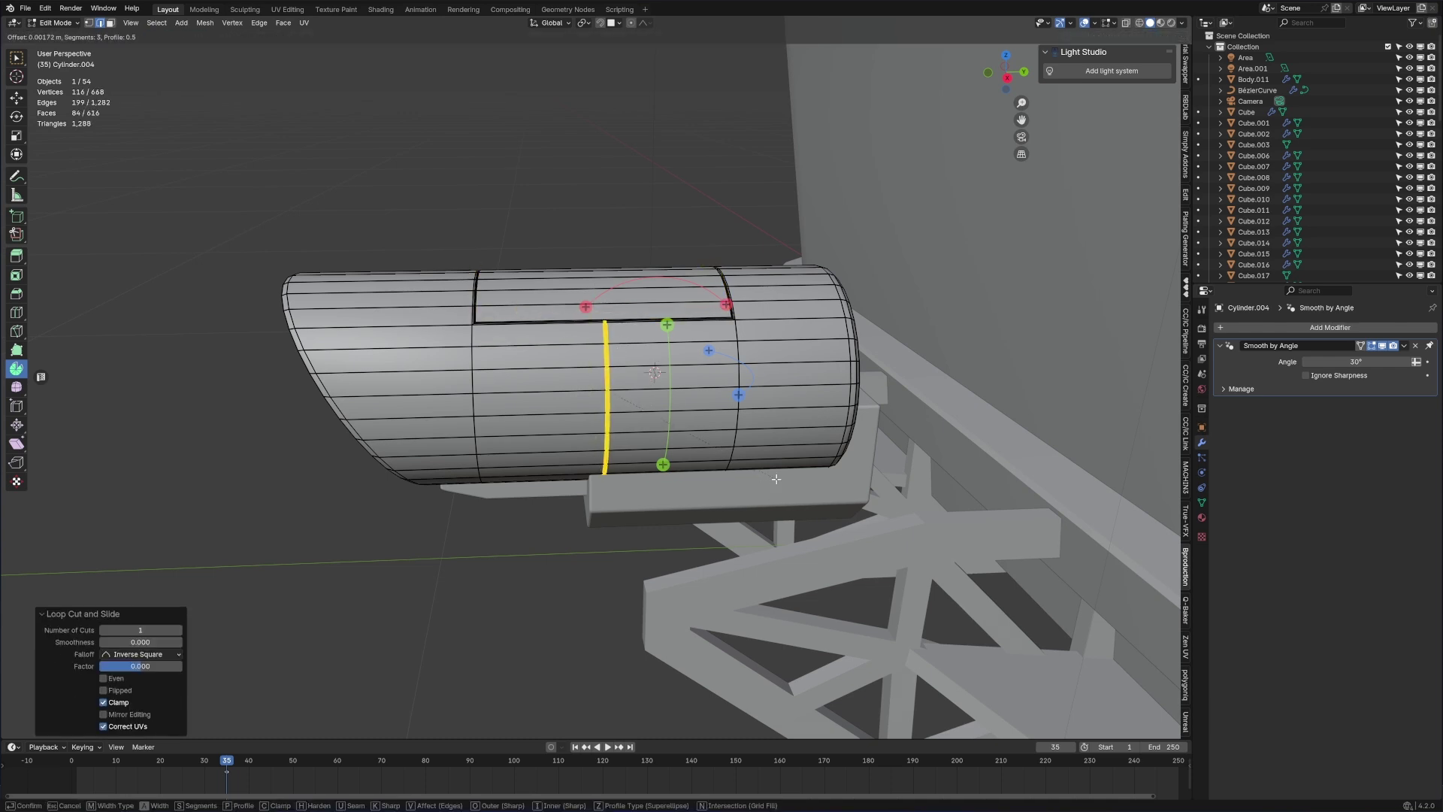
pyautogui.click(793, 484)
pyautogui.press('ctrl+KP_Subtract')
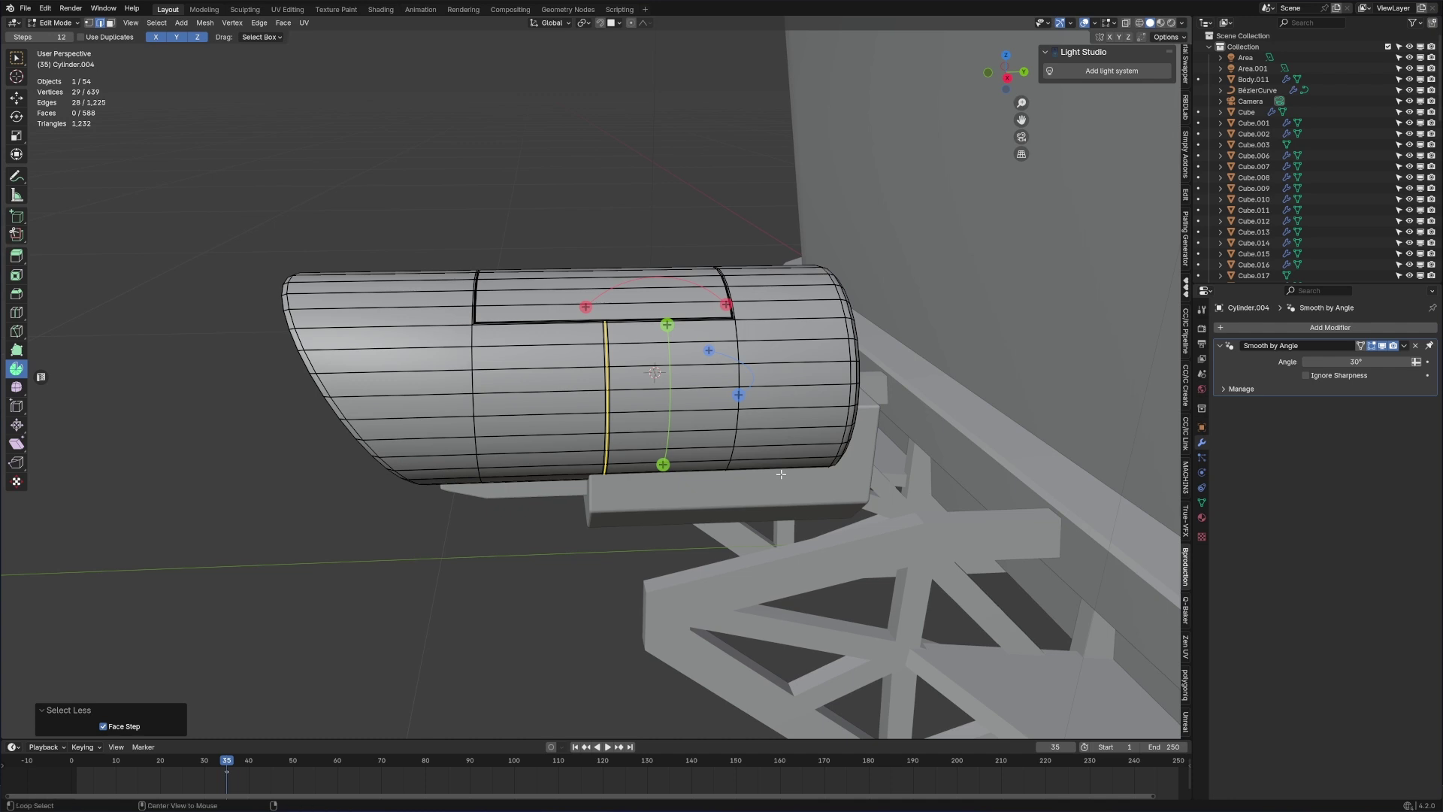
pyautogui.hotkey('alt', 's')
pyautogui.click(789, 487)
pyautogui.press('Tab')
pyautogui.click(488, 529)
pyautogui.scroll(-5, 488, 529)
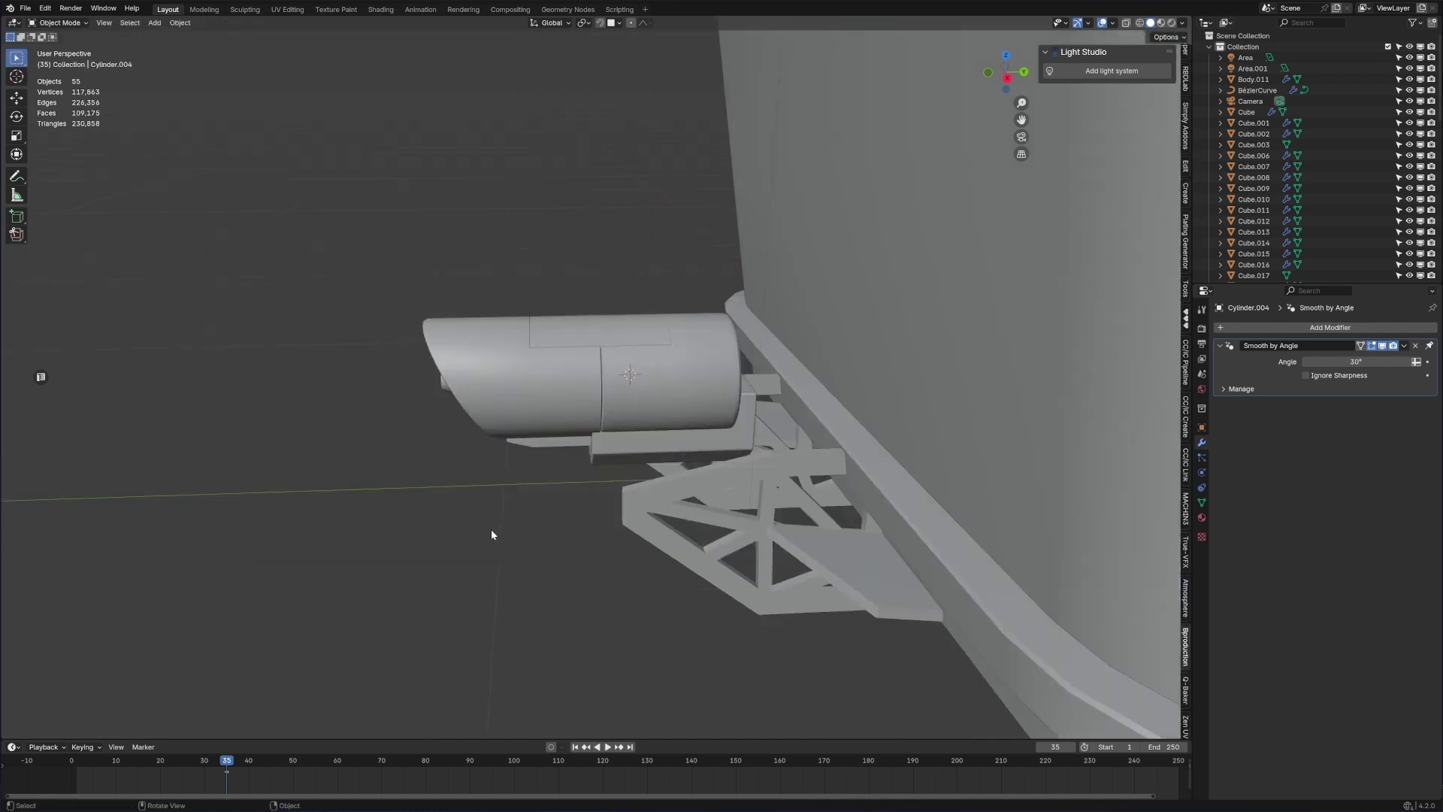
# - Add a mesh cylinder and rotate its geometry 90° so that it lies along X
pyautogui.moveTo(498, 524); pyautogui.dragTo(747, 373, button='middle')
pyautogui.hotkey('shift', 'a')
pyautogui.moveTo(746, 372)
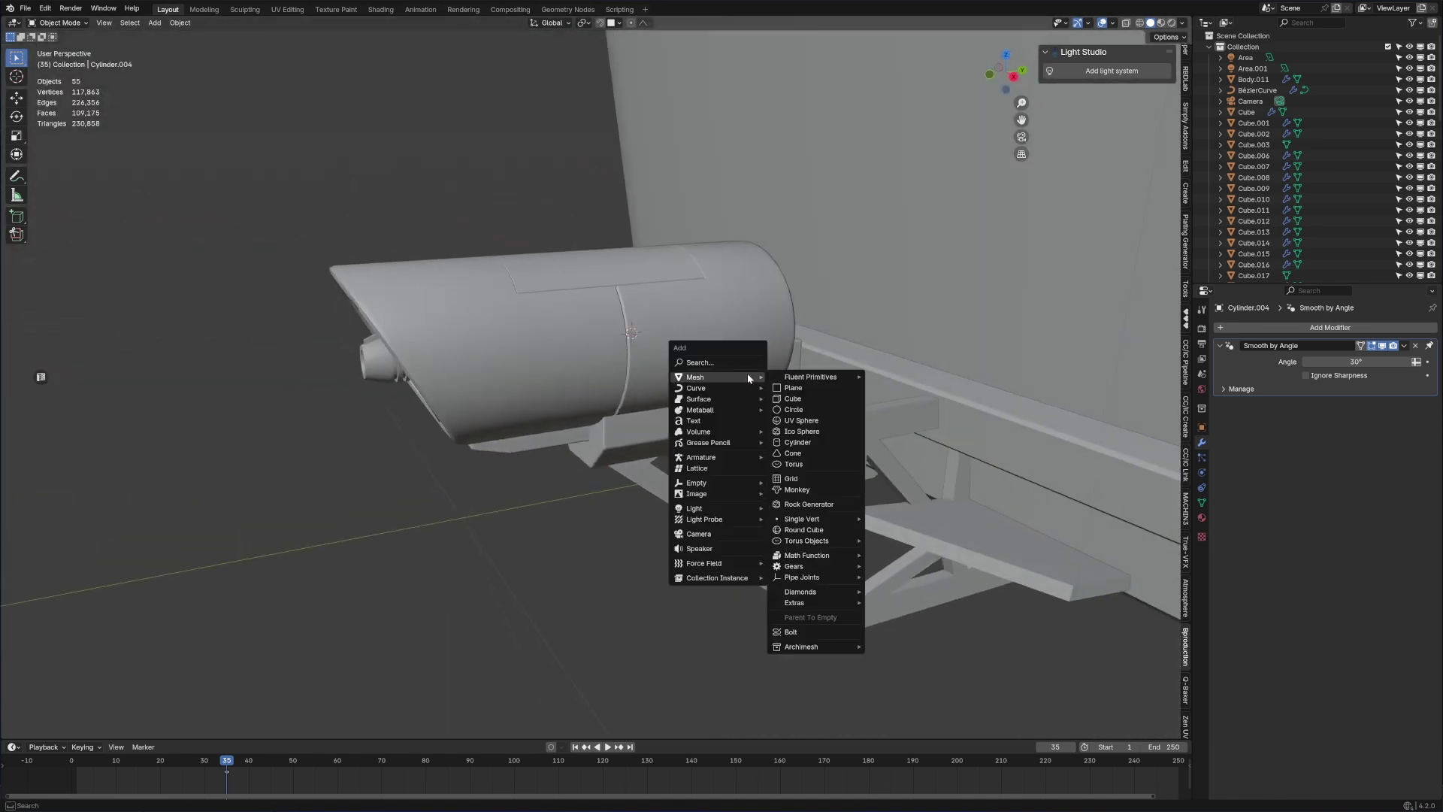
pyautogui.click(819, 439)
pyautogui.press('Tab')
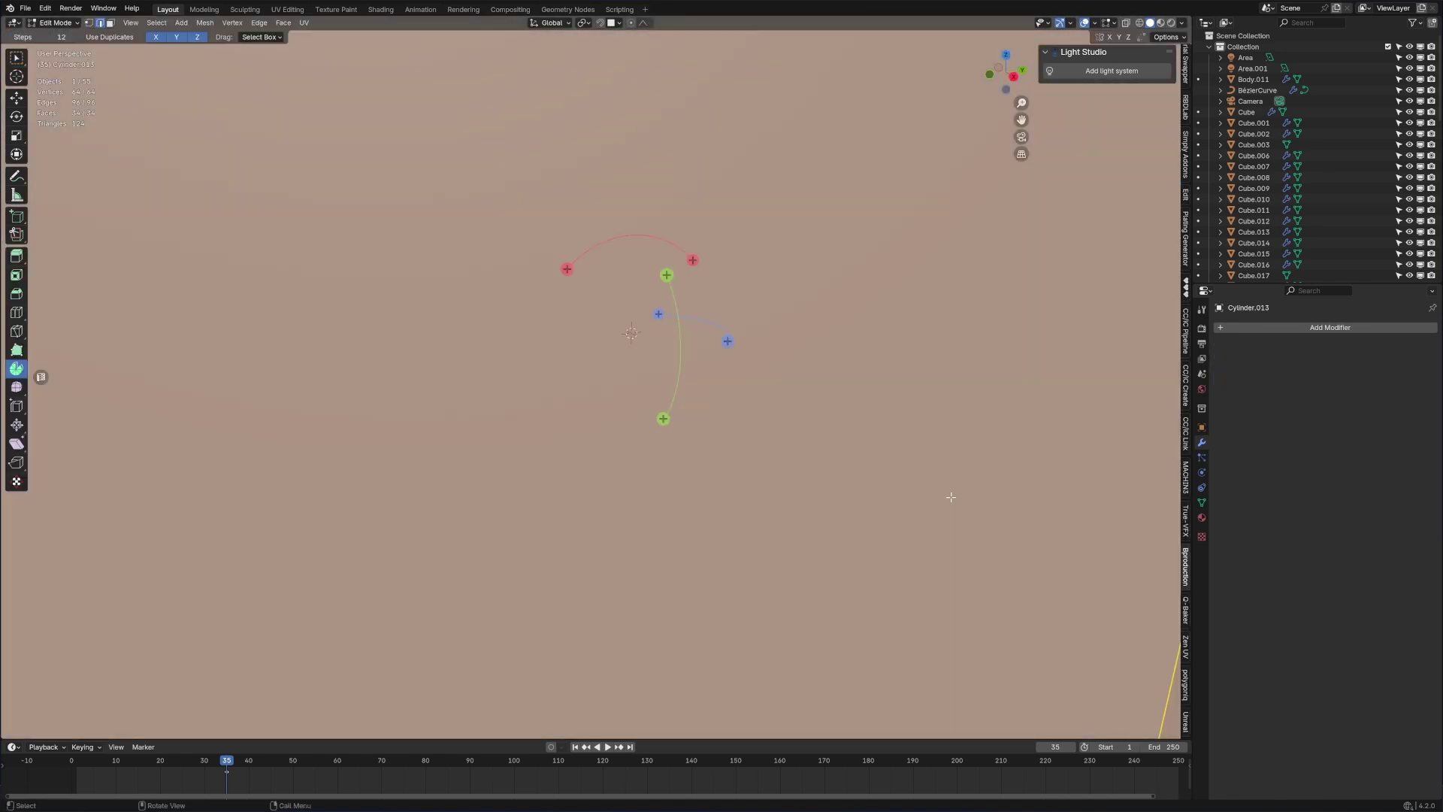
pyautogui.press('r')
pyautogui.press('z')
pyautogui.press('9')
pyautogui.press('0')
pyautogui.press('Return')
# - Scale the cylinder into a slim rod crossing the barrel along X and move it about 0.138 m along Y toward the cabin
pyautogui.press('s')
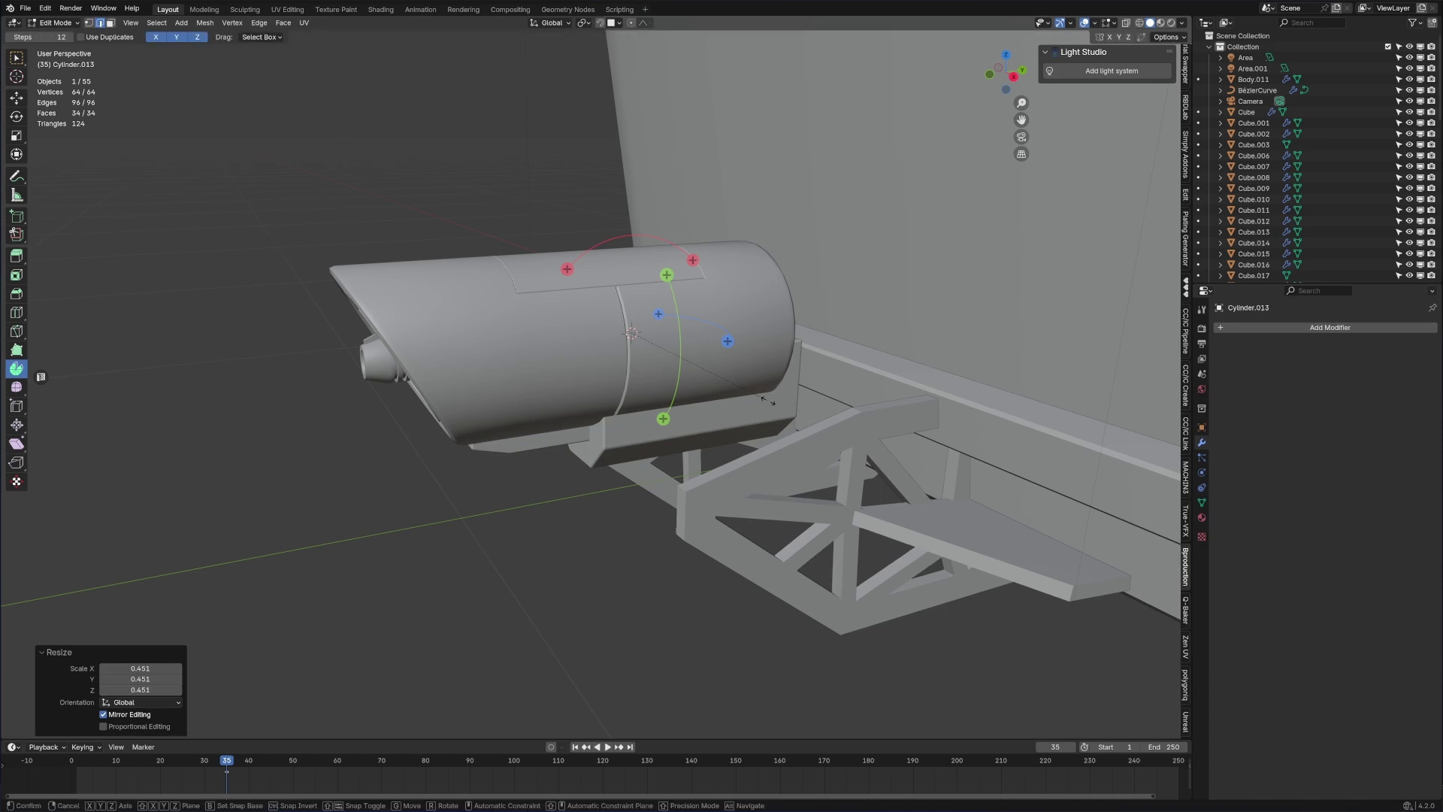
pyautogui.press('x')
pyautogui.click(1300, 639)
pyautogui.press('s')
pyautogui.click(816, 432)
pyautogui.press('Tab')
pyautogui.press('g')
pyautogui.press('y')
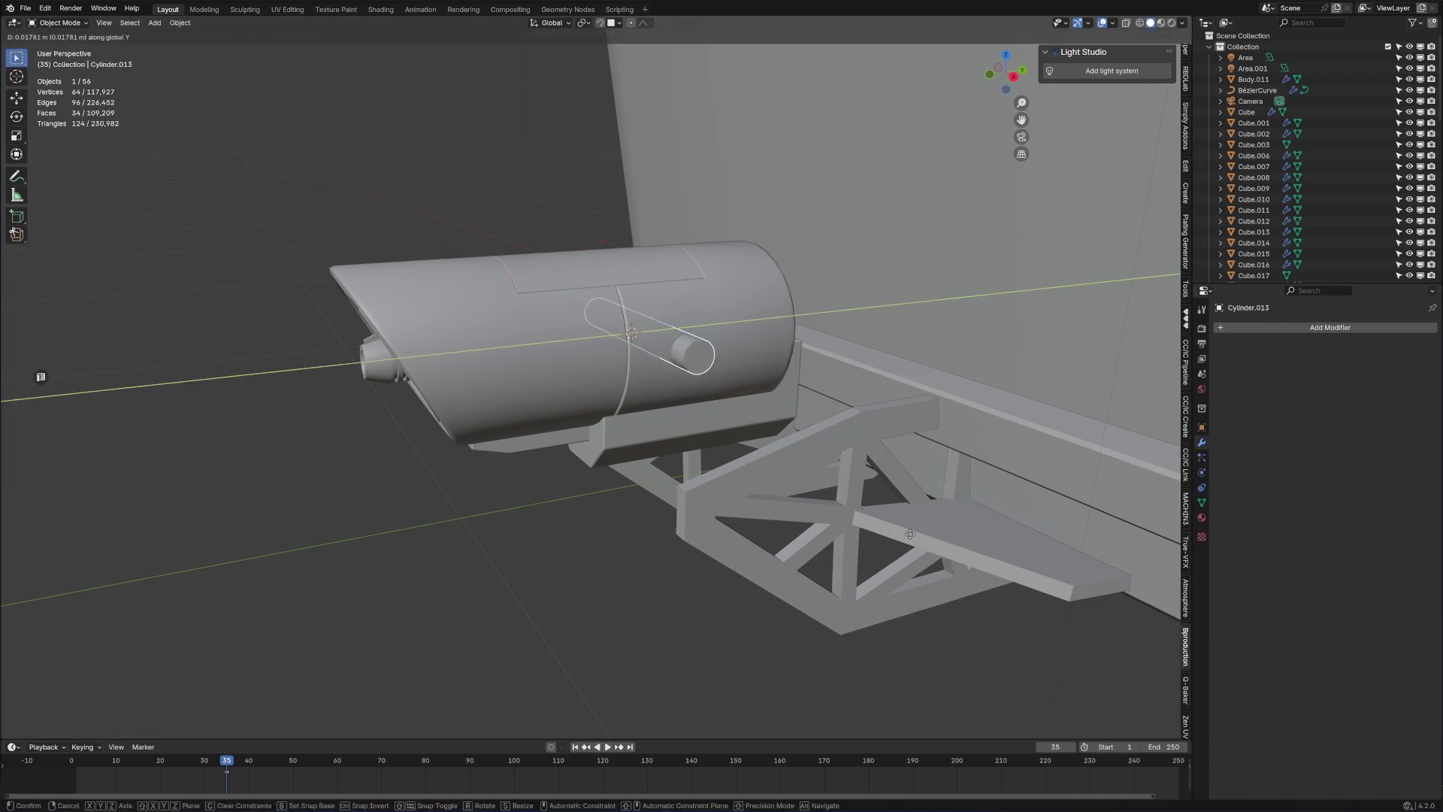
pyautogui.click(894, 484)
pyautogui.moveTo(894, 484); pyautogui.dragTo(674, 397, button='middle')
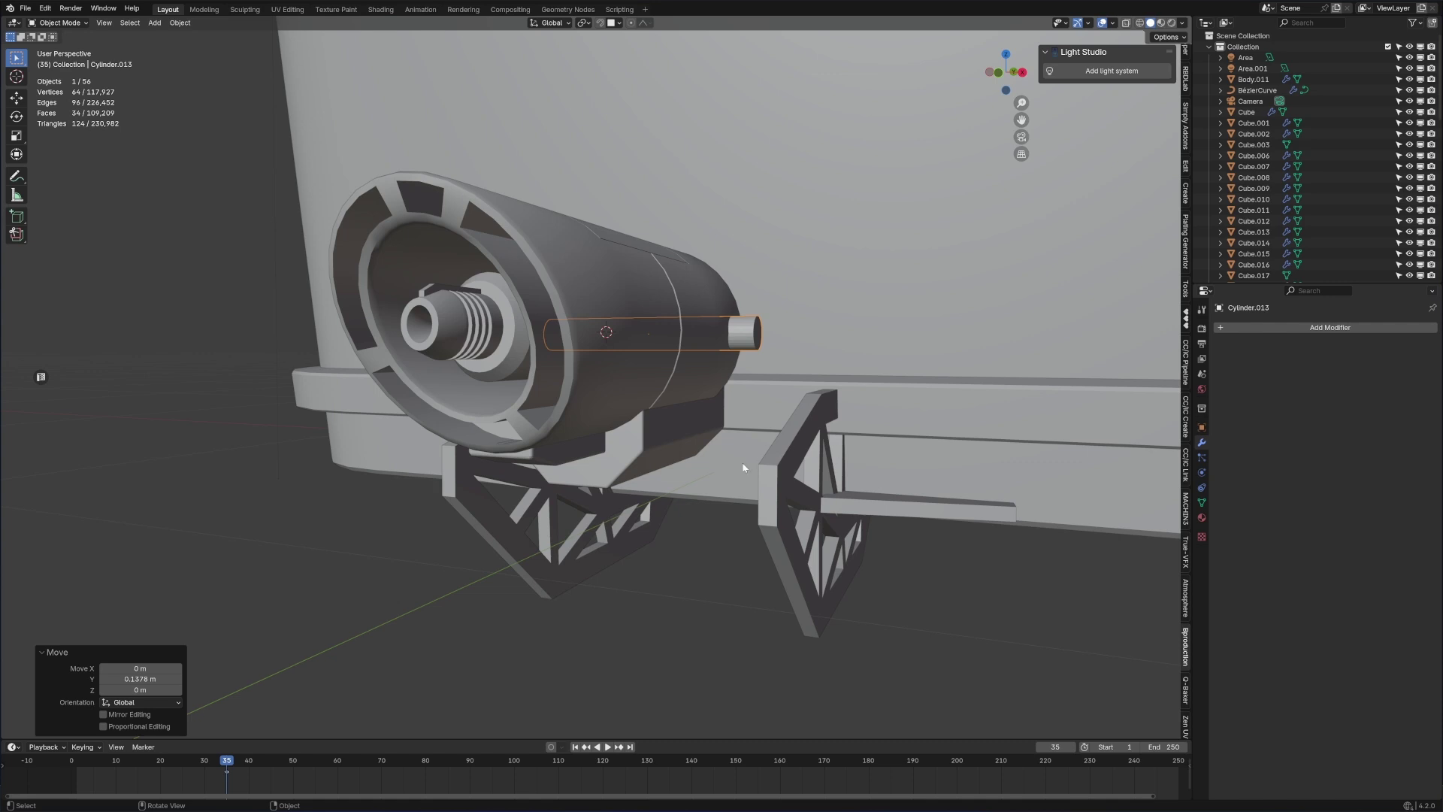
# - Add a Bevel modifier to the mirrored truss bracket
pyautogui.click(787, 498)
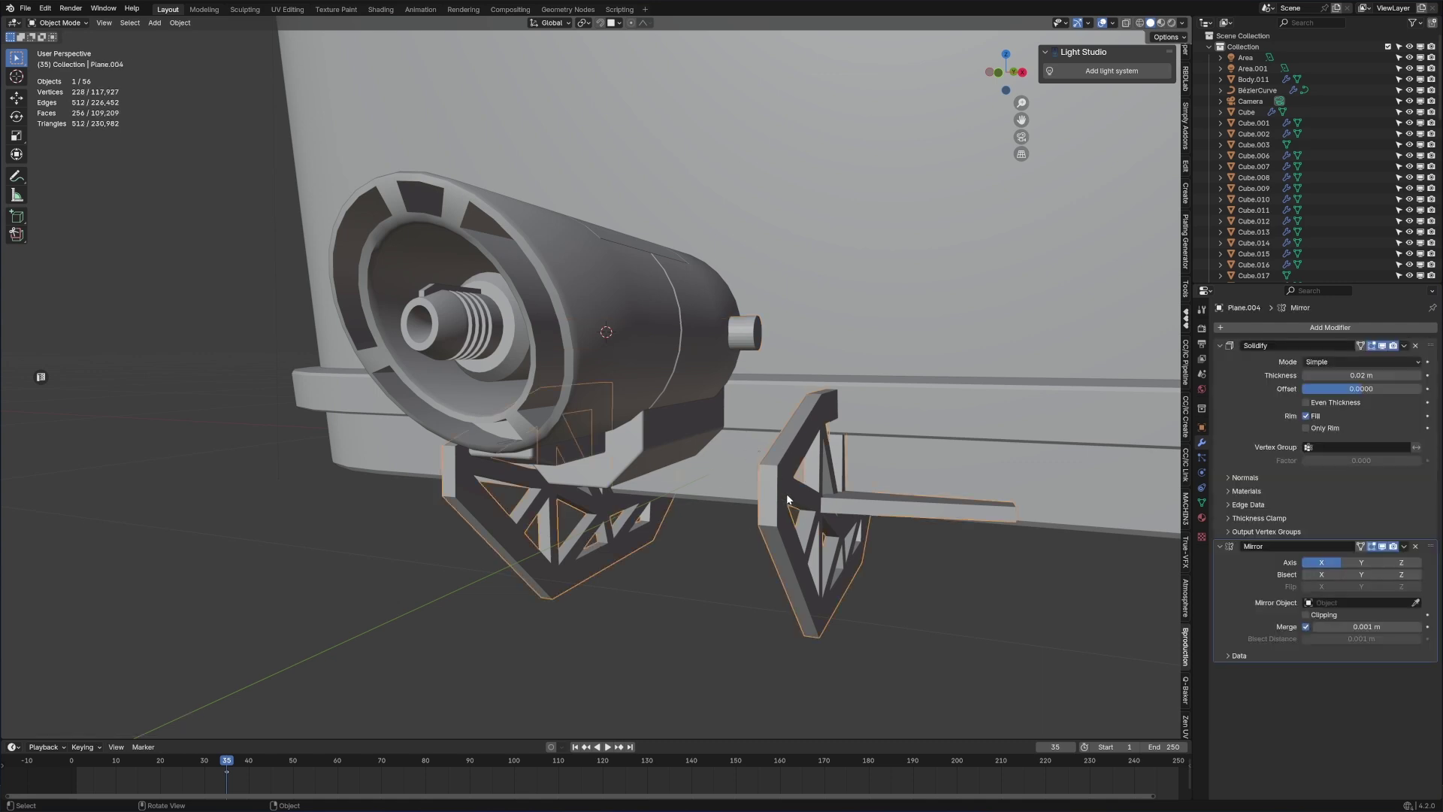
pyautogui.click(1300, 327)
pyautogui.moveTo(1300, 328)
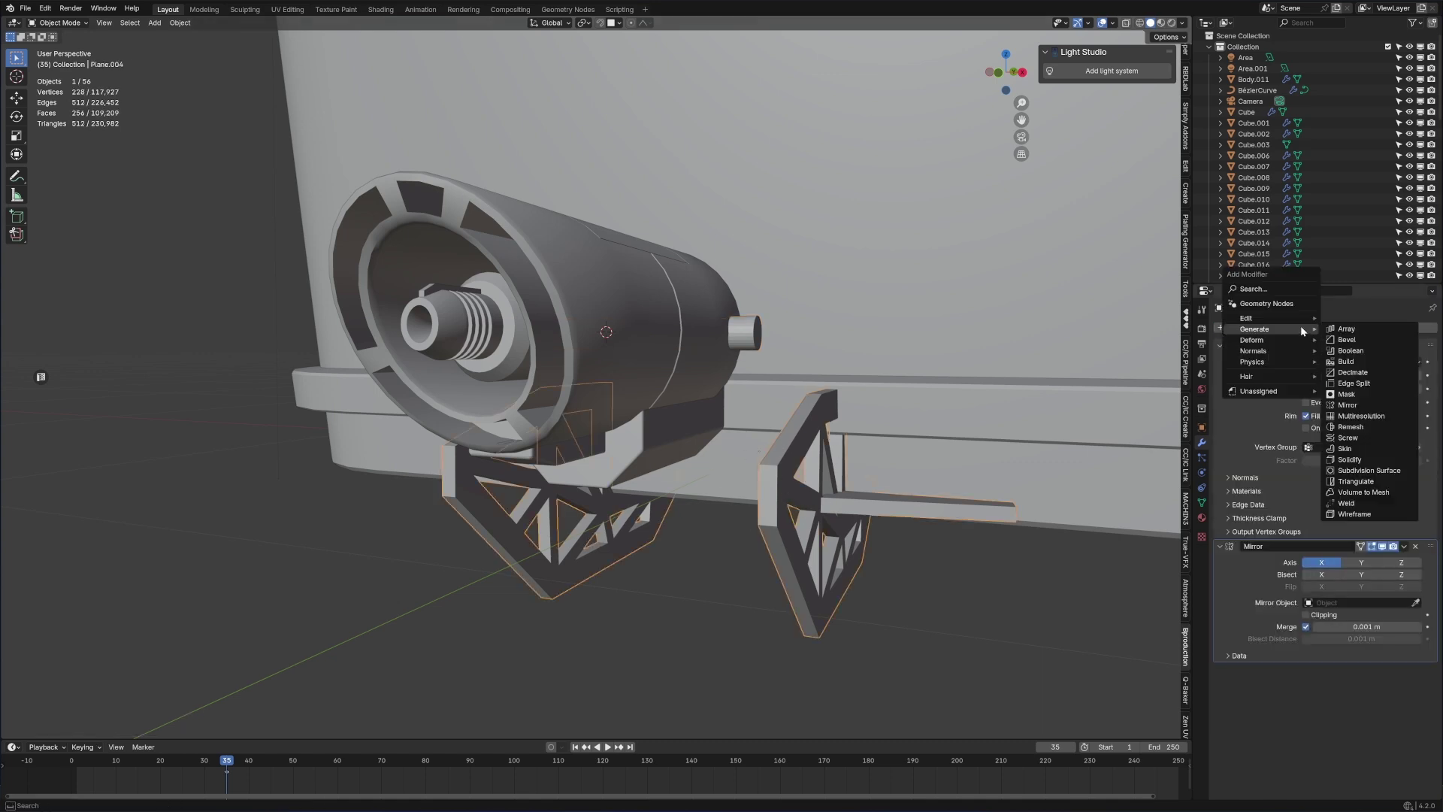
pyautogui.click(1357, 340)
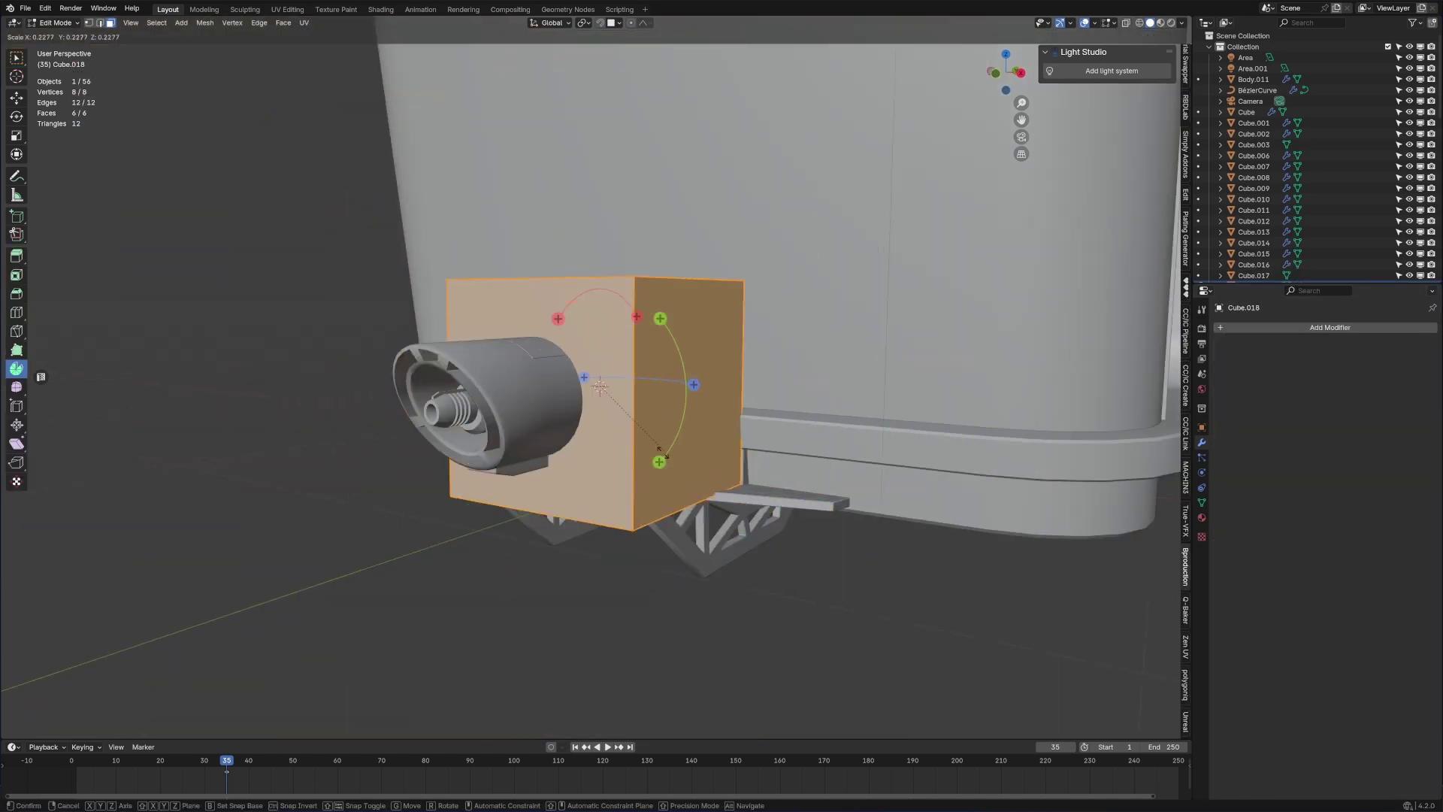
# - Scale a new cube to 0.08, move it along X beside the rod's end and thin it into a plate with X scale 0.171
pyautogui.write('s0.08')
pyautogui.press('Return')
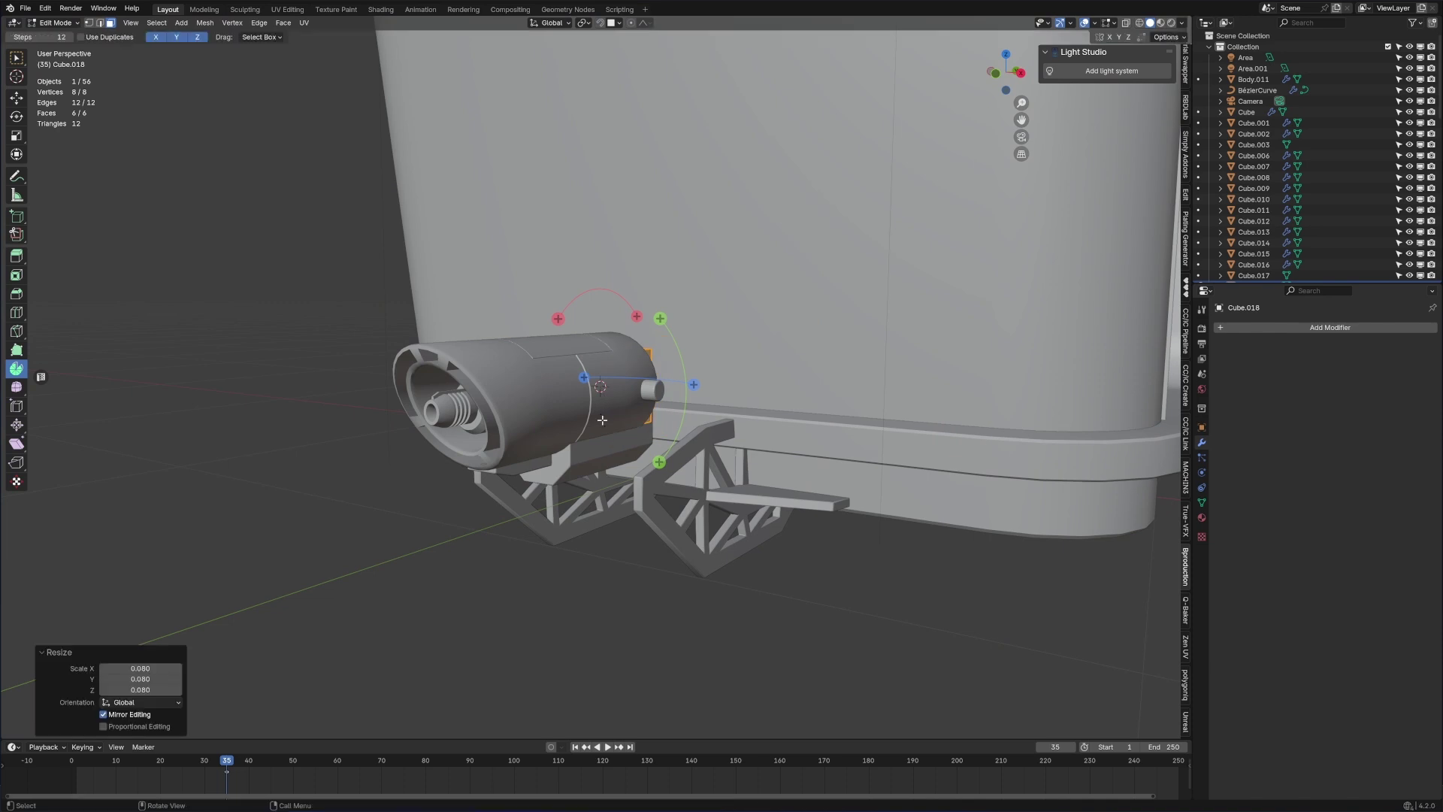
pyautogui.press('g')
pyautogui.press('x')
pyautogui.click(680, 423)
pyautogui.press('s')
pyautogui.click(685, 412)
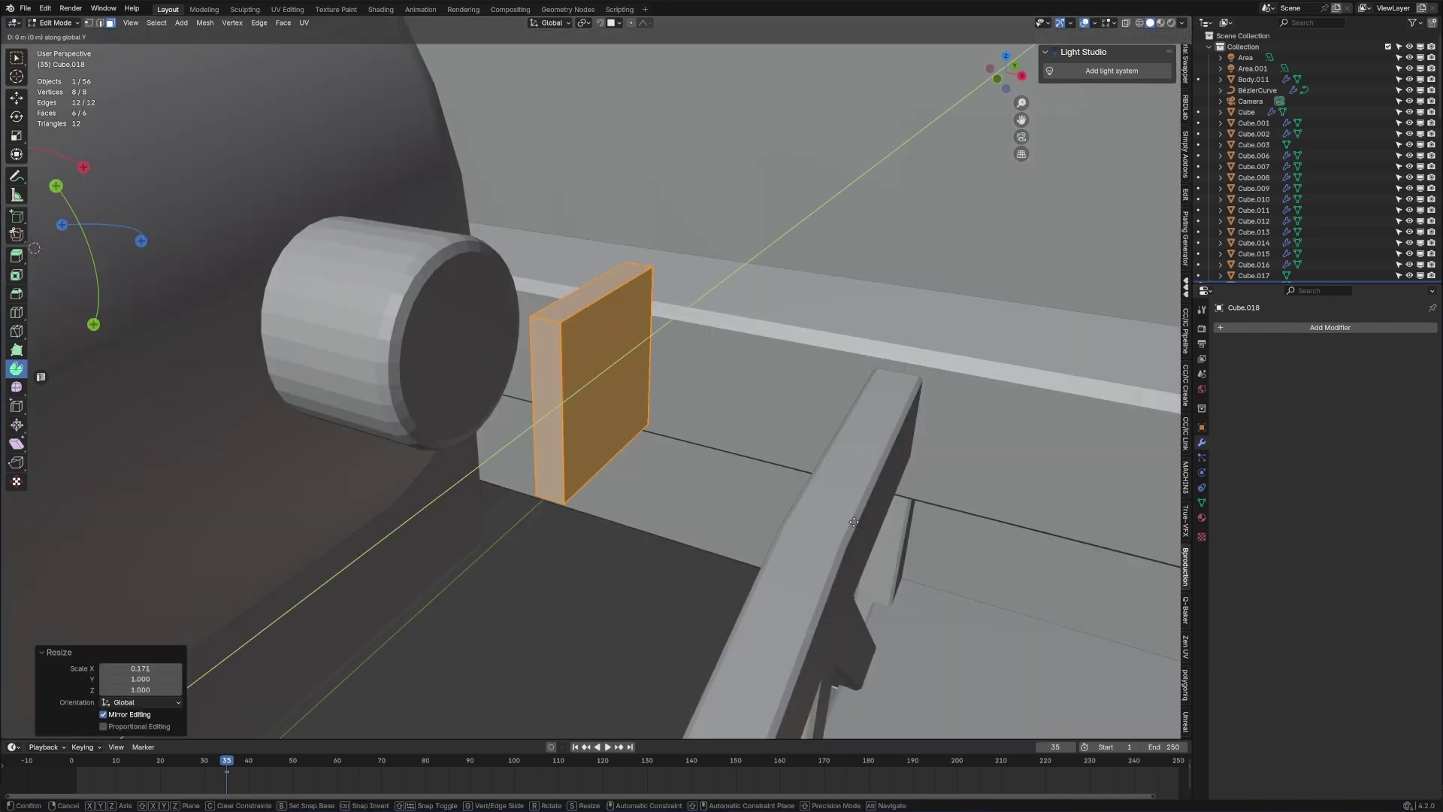
# - Move the thin plate along Y onto the rod's end and scale it up by 1.718
pyautogui.press('x')
pyautogui.click(686, 464)
pyautogui.press('s')
pyautogui.click(890, 551)
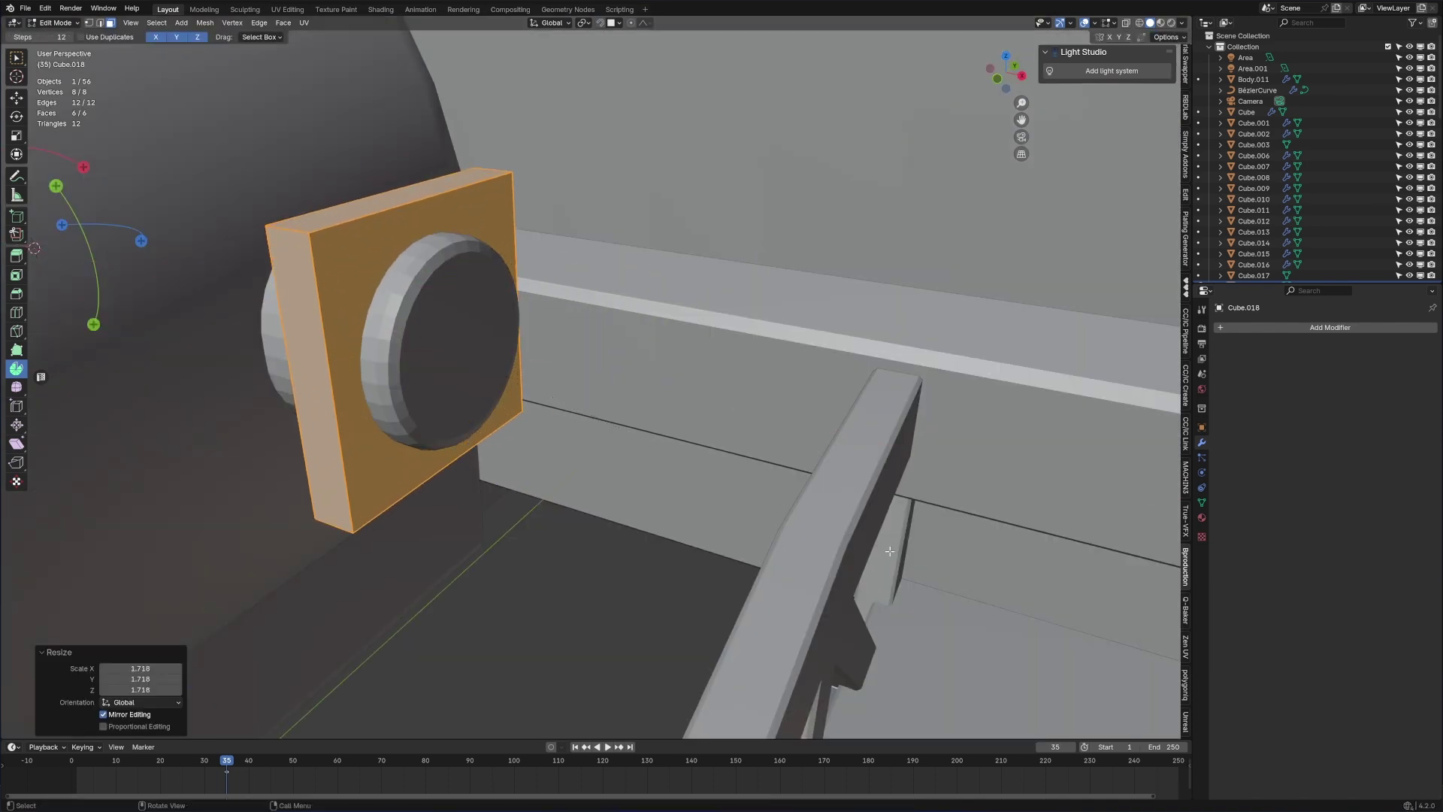
pyautogui.scroll(-4, 766, 532)
pyautogui.moveTo(496, 560); pyautogui.dragTo(511, 482, button='middle')
pyautogui.scroll(3, 508, 484)
pyautogui.scroll(-5, 508, 483)
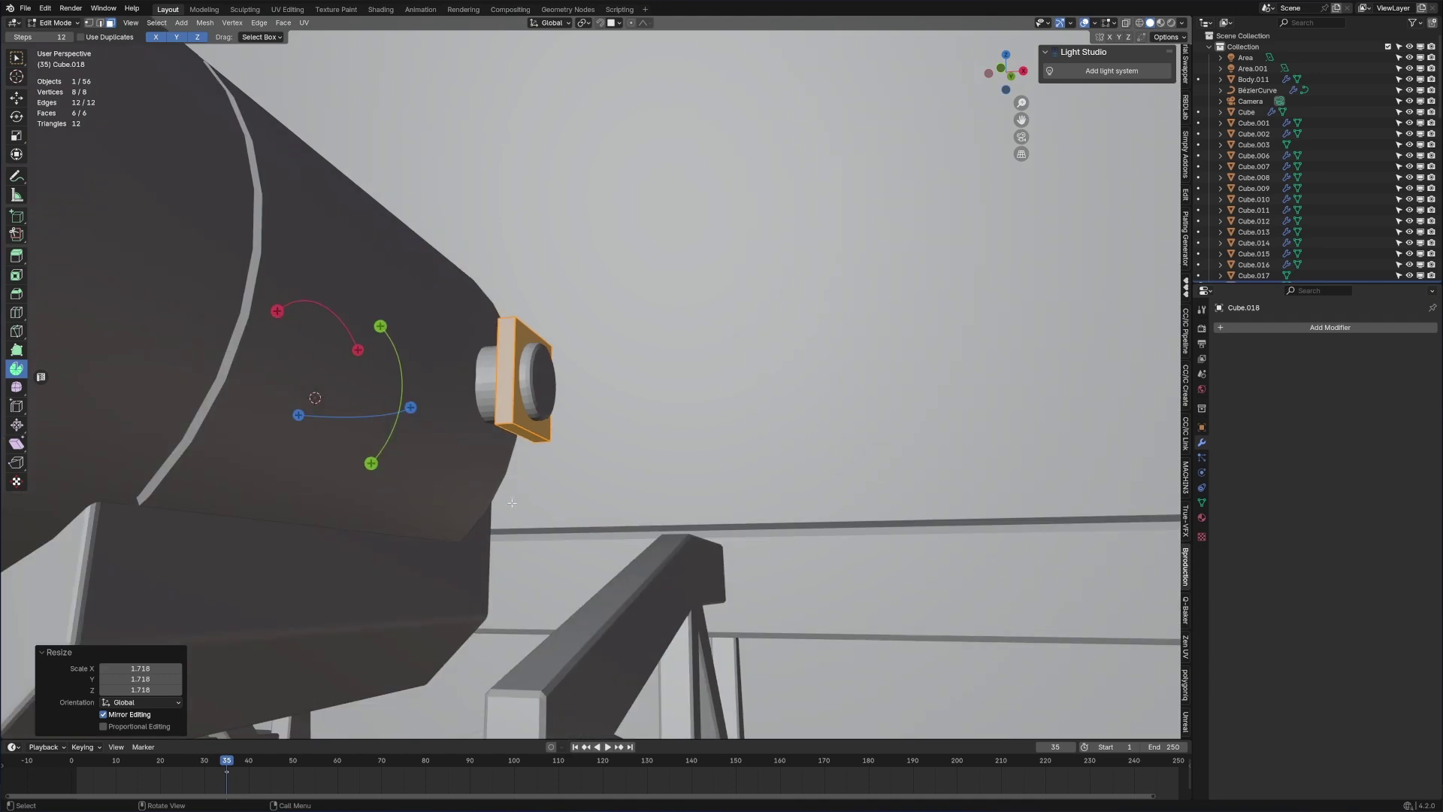
# - Thicken the plate by moving a side face along X, and extrude its bottom face downward into a long arm
pyautogui.click(528, 422)
pyautogui.keyDown('shift'); pyautogui.moveTo(506, 433); pyautogui.dragTo(553, 616, button='middle'); pyautogui.keyUp('shift')
pyautogui.press('g')
pyautogui.press('x')
pyautogui.click(611, 478)
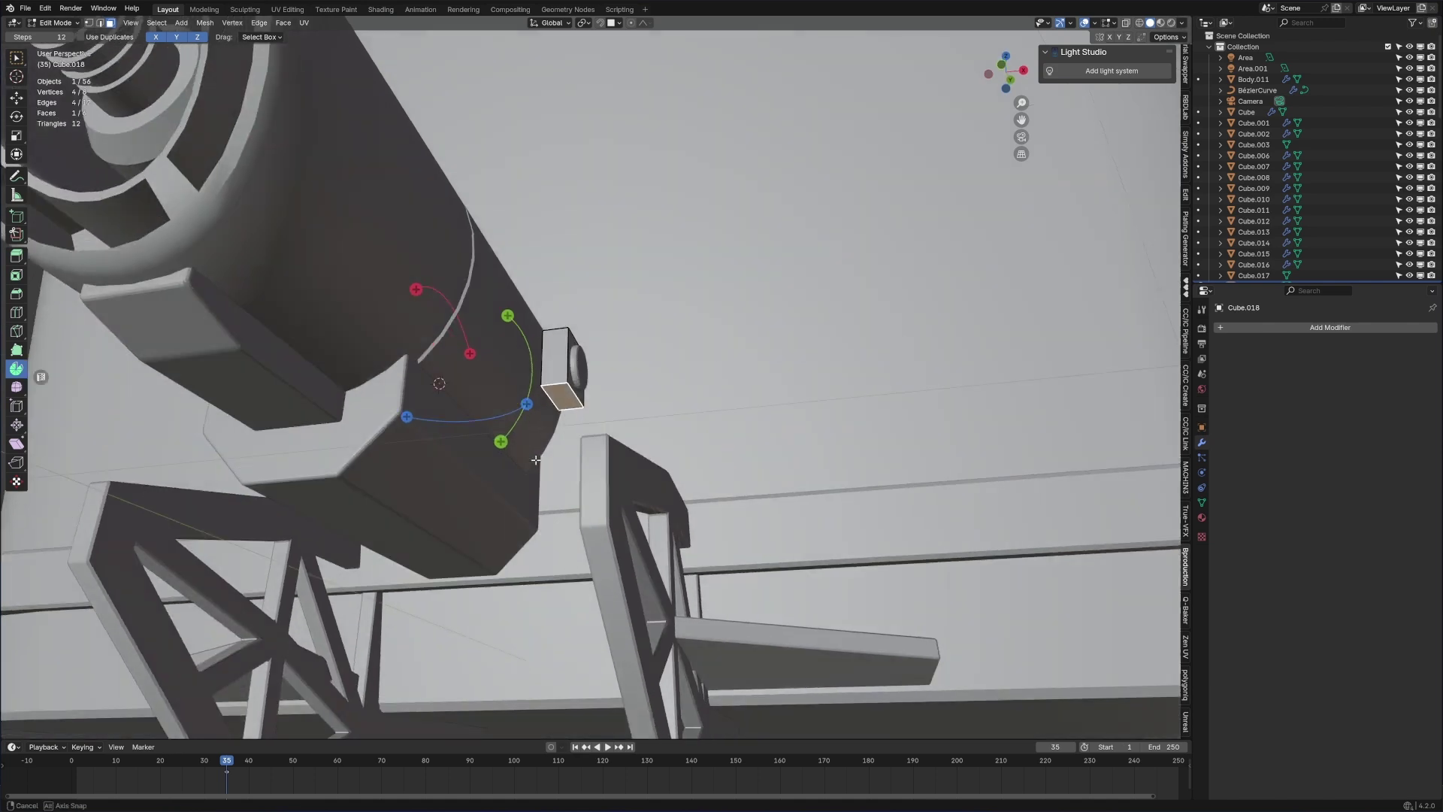
pyautogui.press('e')
pyautogui.click(549, 639)
# - Add a Mirror modifier on the X axis with clipping to the arm so it repeats on the barrel's other side
pyautogui.press('Tab')
pyautogui.click(1330, 327)
pyautogui.moveTo(1332, 322)
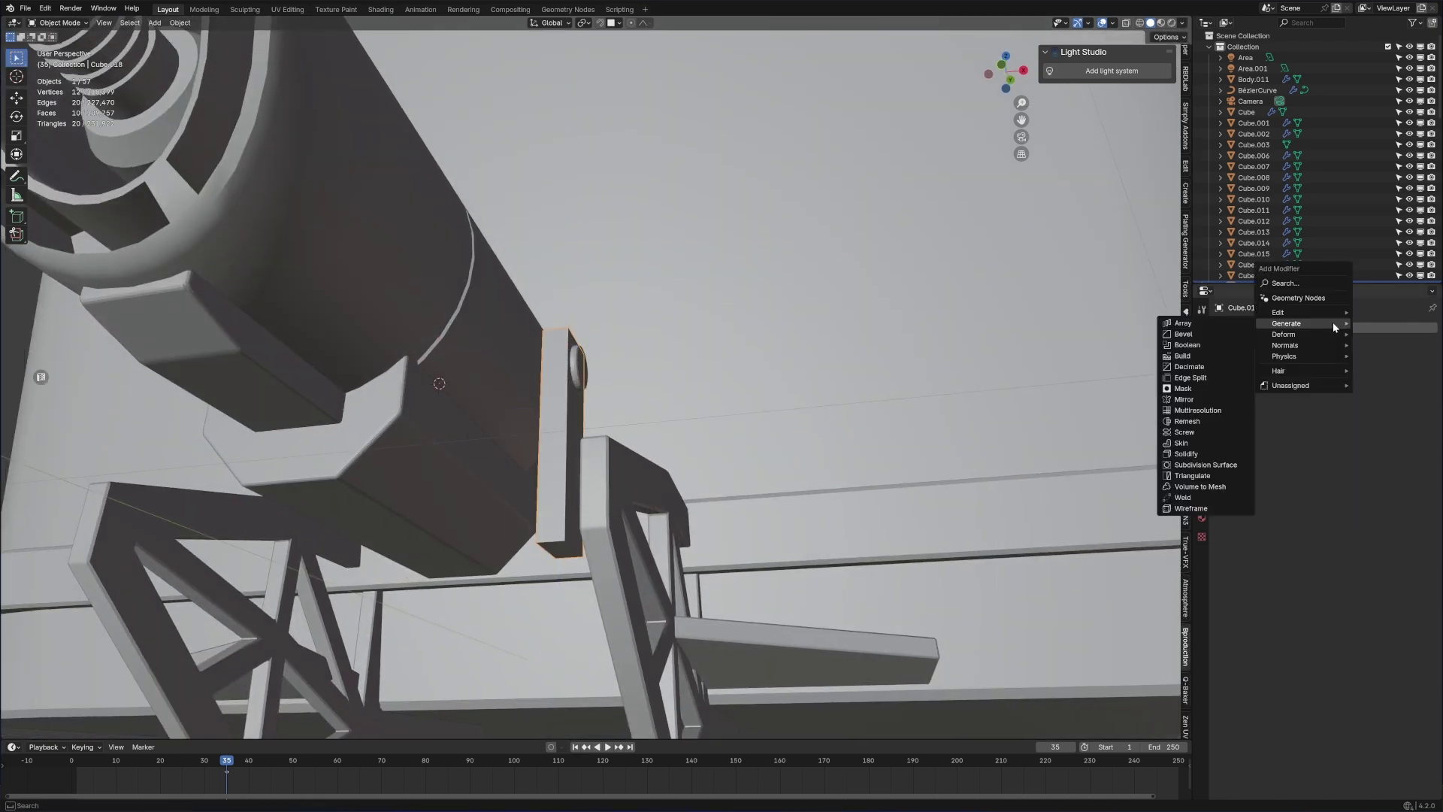
pyautogui.click(1183, 399)
pyautogui.moveTo(571, 451); pyautogui.dragTo(508, 471, button='middle')
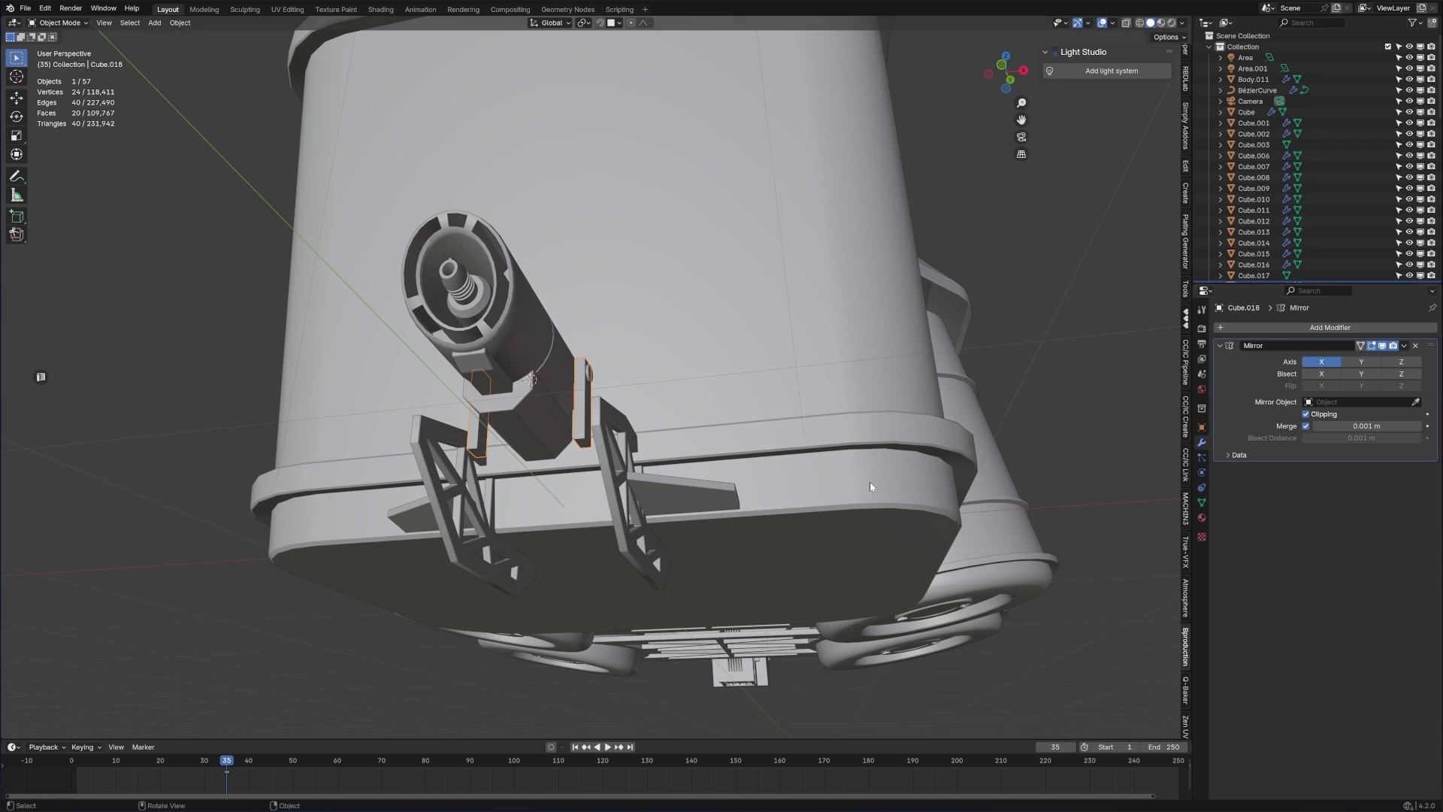
# - Lower the outer edge of the arm's bottom face along Z so that the end face slants
pyautogui.scroll(4, 598, 542)
pyautogui.moveTo(599, 542); pyautogui.dragTo(568, 511, button='middle')
pyautogui.press('Tab')
pyautogui.press('2')
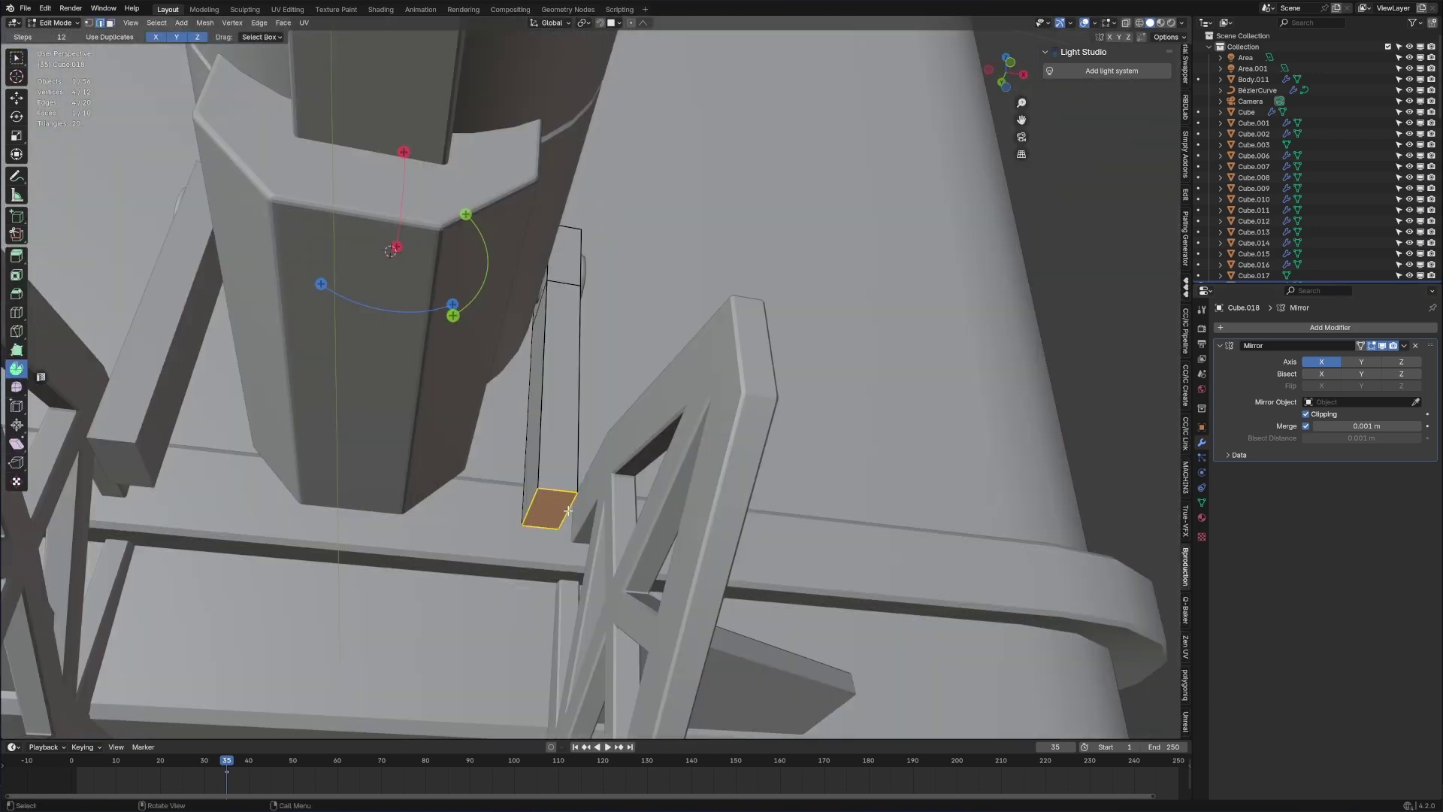
pyautogui.click(568, 511)
pyautogui.press('g')
pyautogui.press('z')
pyautogui.click(569, 551)
# - Extrude the slanted end face inward to the mirror centre to form a crossbeam beneath the barrel
pyautogui.press('3')
pyautogui.click(557, 535)
pyautogui.press('e')
pyautogui.press('y')
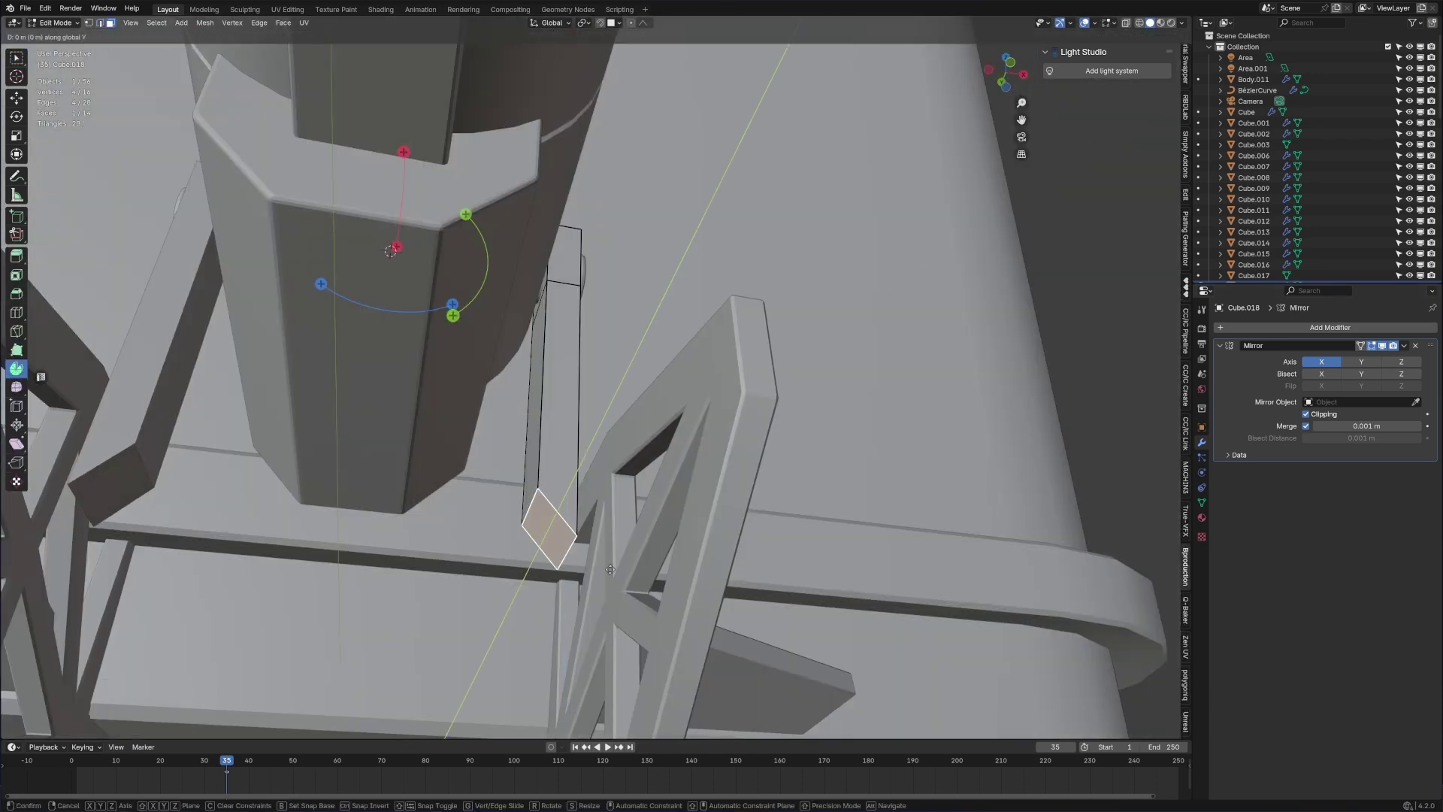
pyautogui.click(399, 569)
pyautogui.press('x')
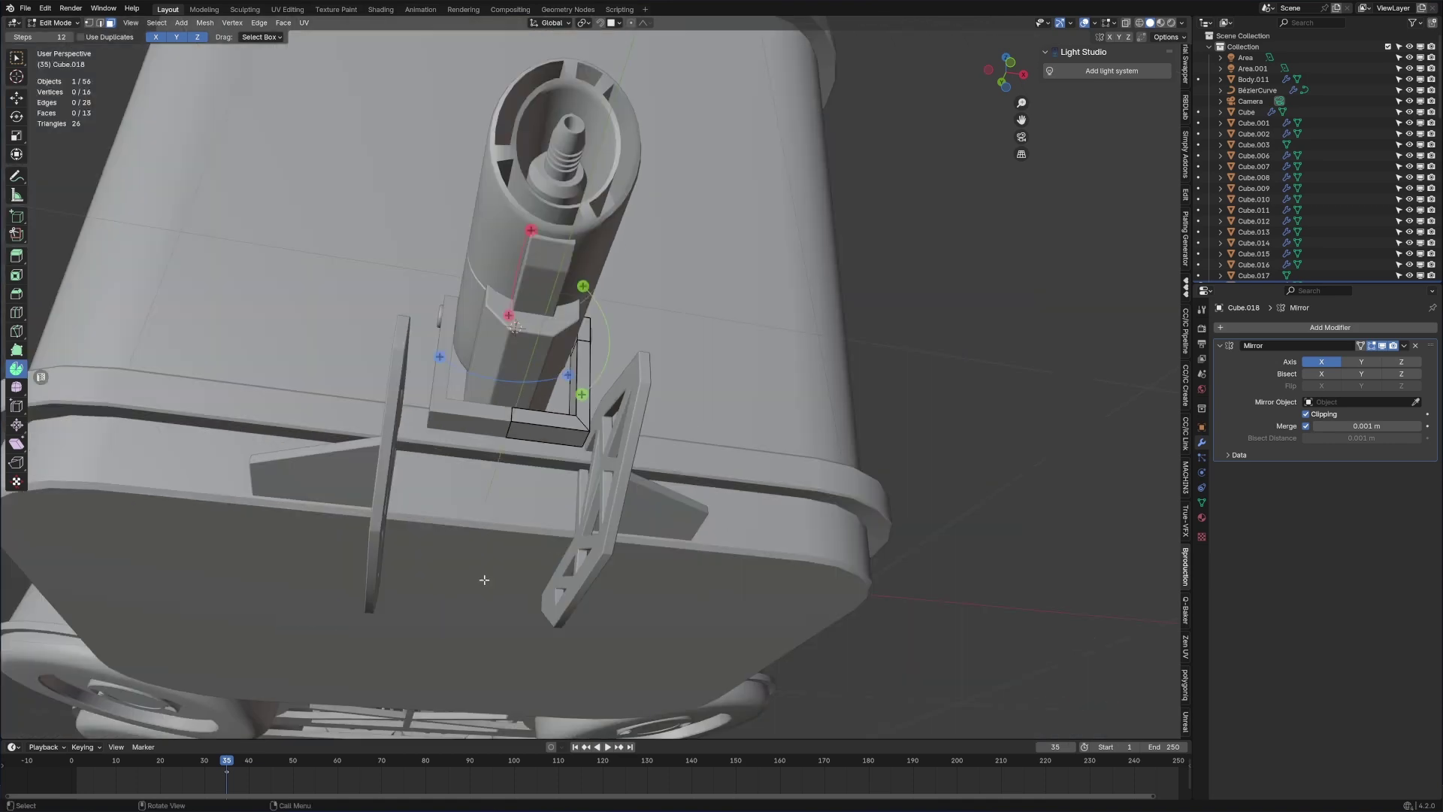
# - Extrude the front faces of the frame's lower corner and crossbeam forward, and lower the extension's upper edge along Z into a slope
pyautogui.moveTo(484, 580); pyautogui.dragTo(676, 476, button='middle')
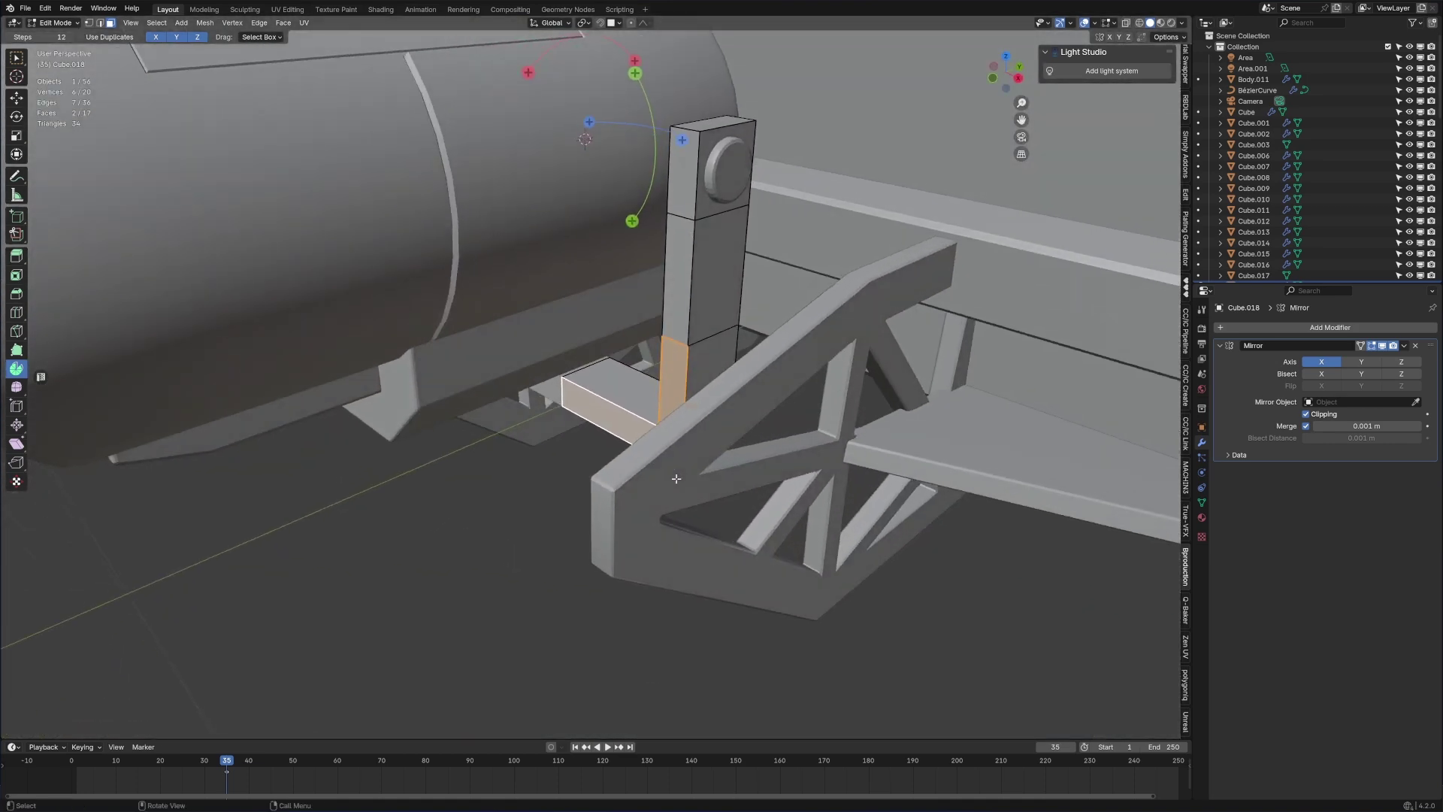
pyautogui.press('e')
pyautogui.click(518, 542)
pyautogui.moveTo(526, 535); pyautogui.dragTo(508, 470, button='middle')
pyautogui.press('2')
pyautogui.click(580, 369)
pyautogui.press('g')
pyautogui.press('z')
pyautogui.click(603, 462)
# - Extrude the rear faces of the frame's lower corner and crossbeam toward the cabin
pyautogui.click(615, 487)
pyautogui.keyDown('shift'); pyautogui.click(549, 475); pyautogui.keyUp('shift')
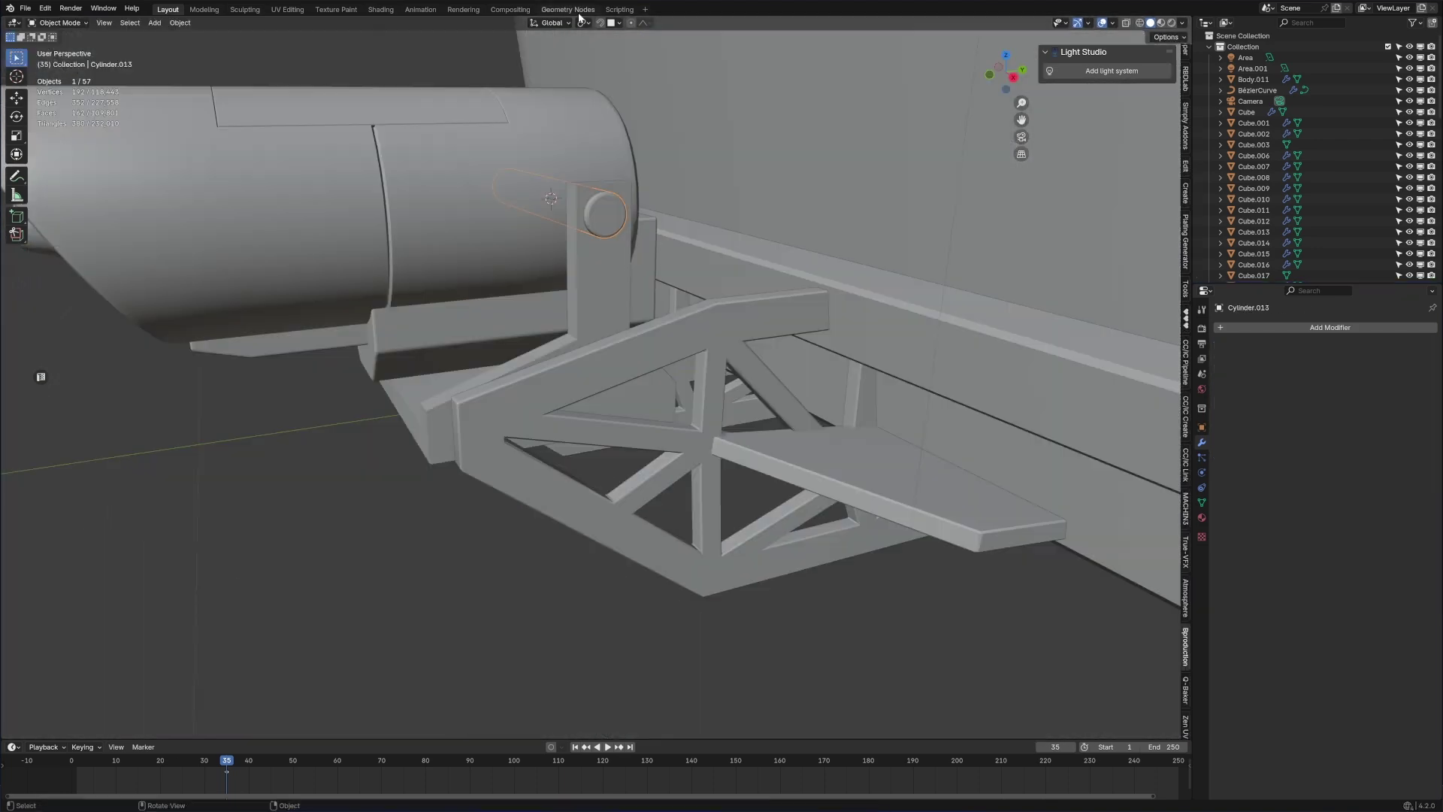
pyautogui.click(583, 23)
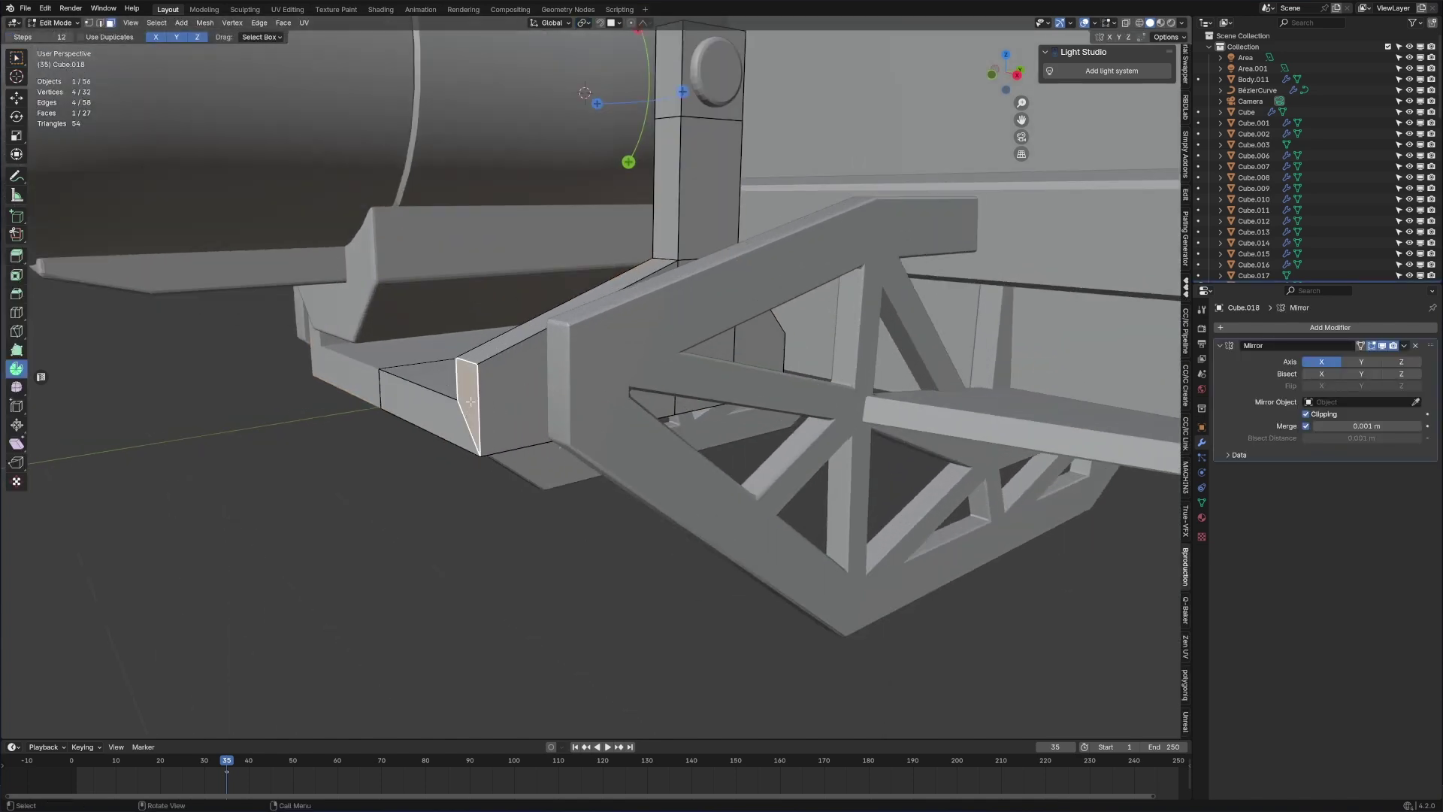
# - Move the two front faces of the frame's lower extension about 0.083 m along Y
pyautogui.keyDown('shift'); pyautogui.click(454, 419); pyautogui.keyUp('shift')
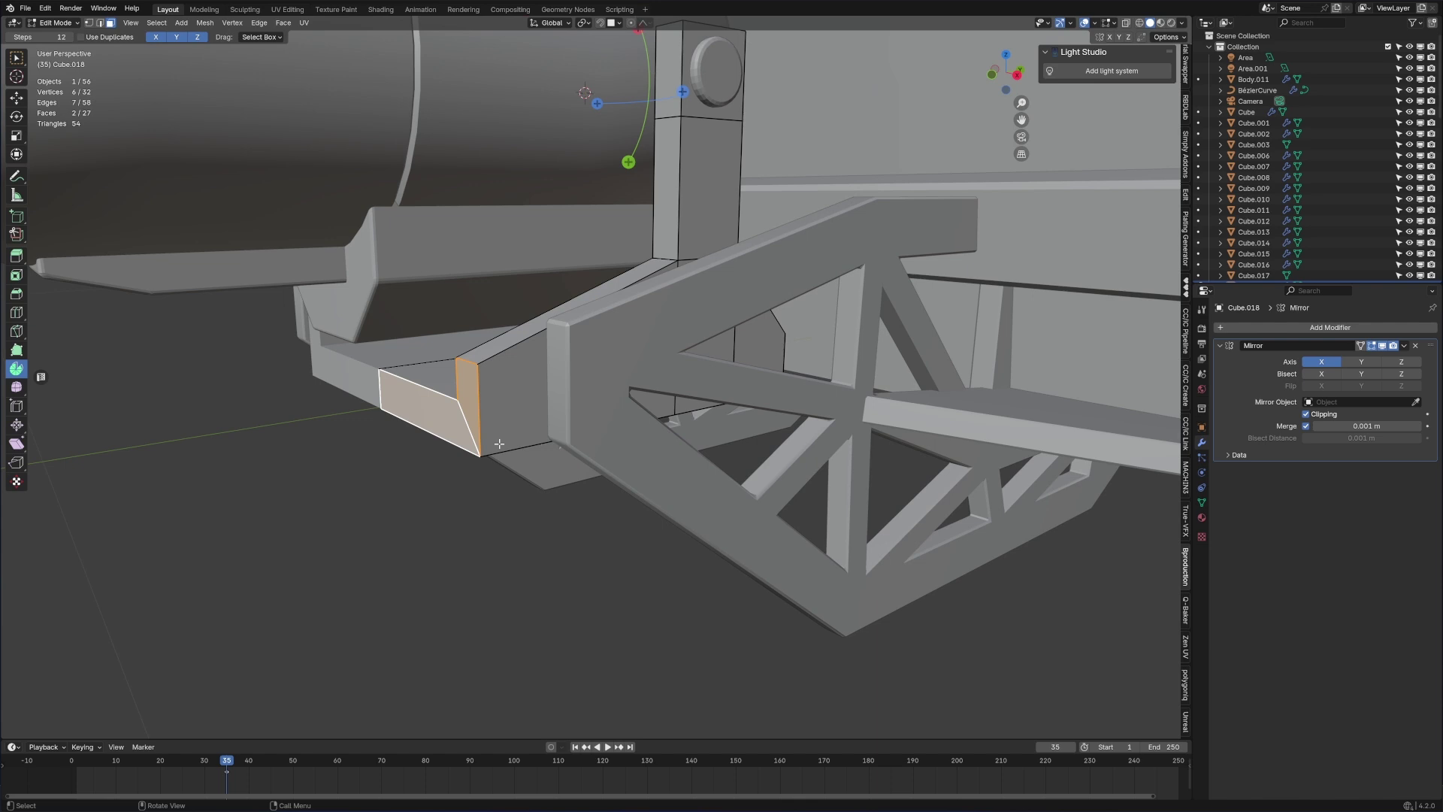
pyautogui.press('g')
pyautogui.press('y')
pyautogui.press('Return')
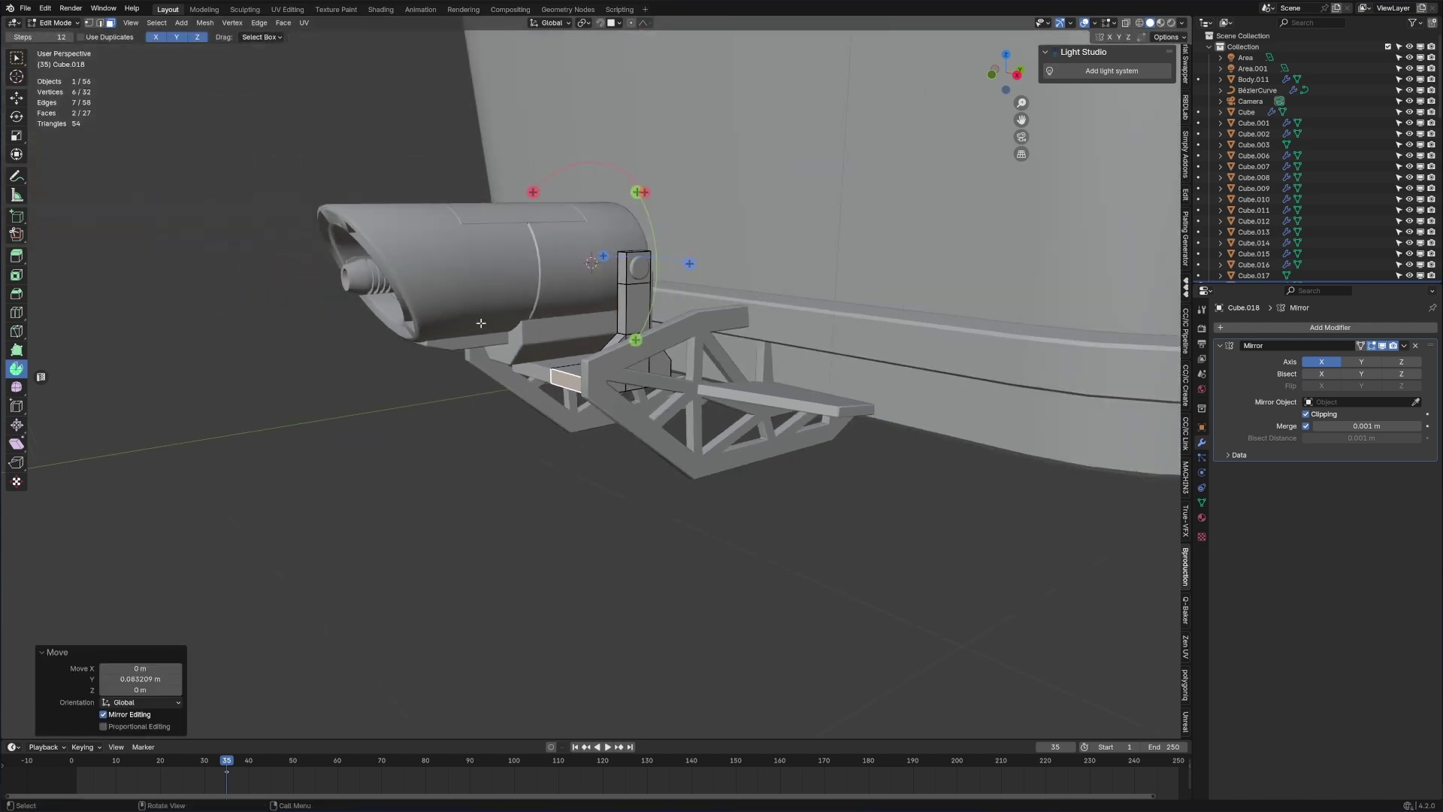
pyautogui.click(574, 315)
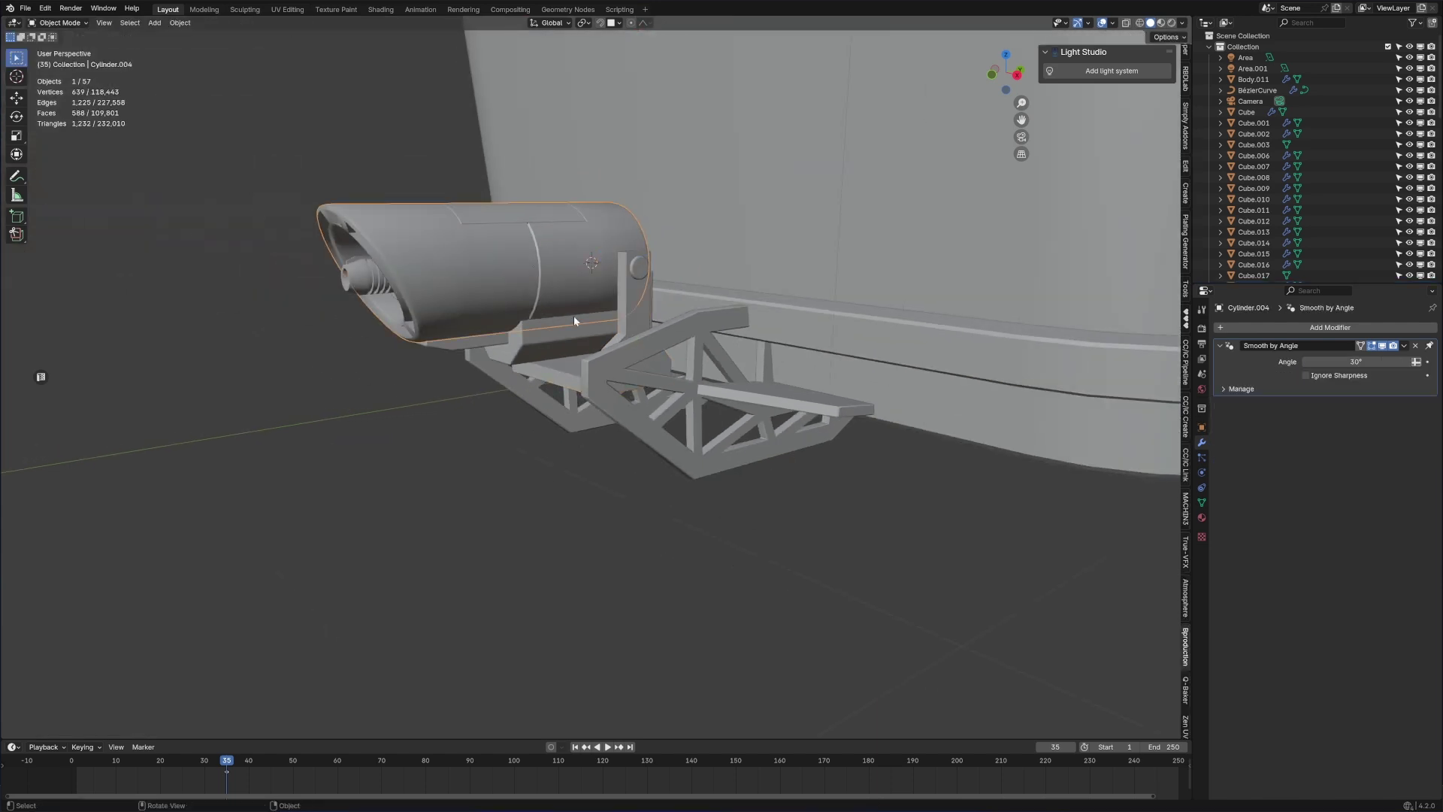
pyautogui.moveTo(540, 353); pyautogui.dragTo(585, 377, button='middle')
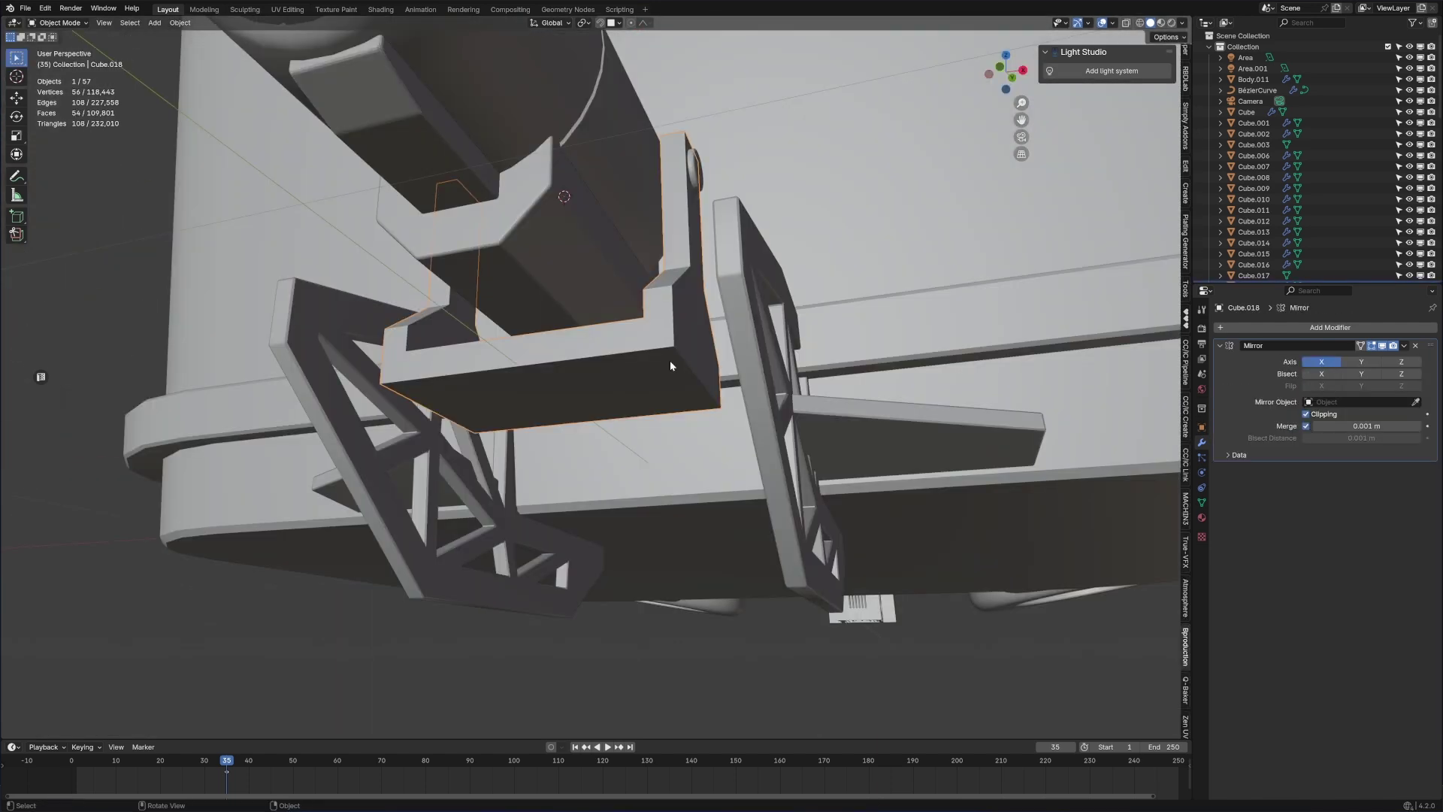
# - Select the face loop around the crossbeam and move it down along Z
pyautogui.press('Tab')
pyautogui.click(654, 382)
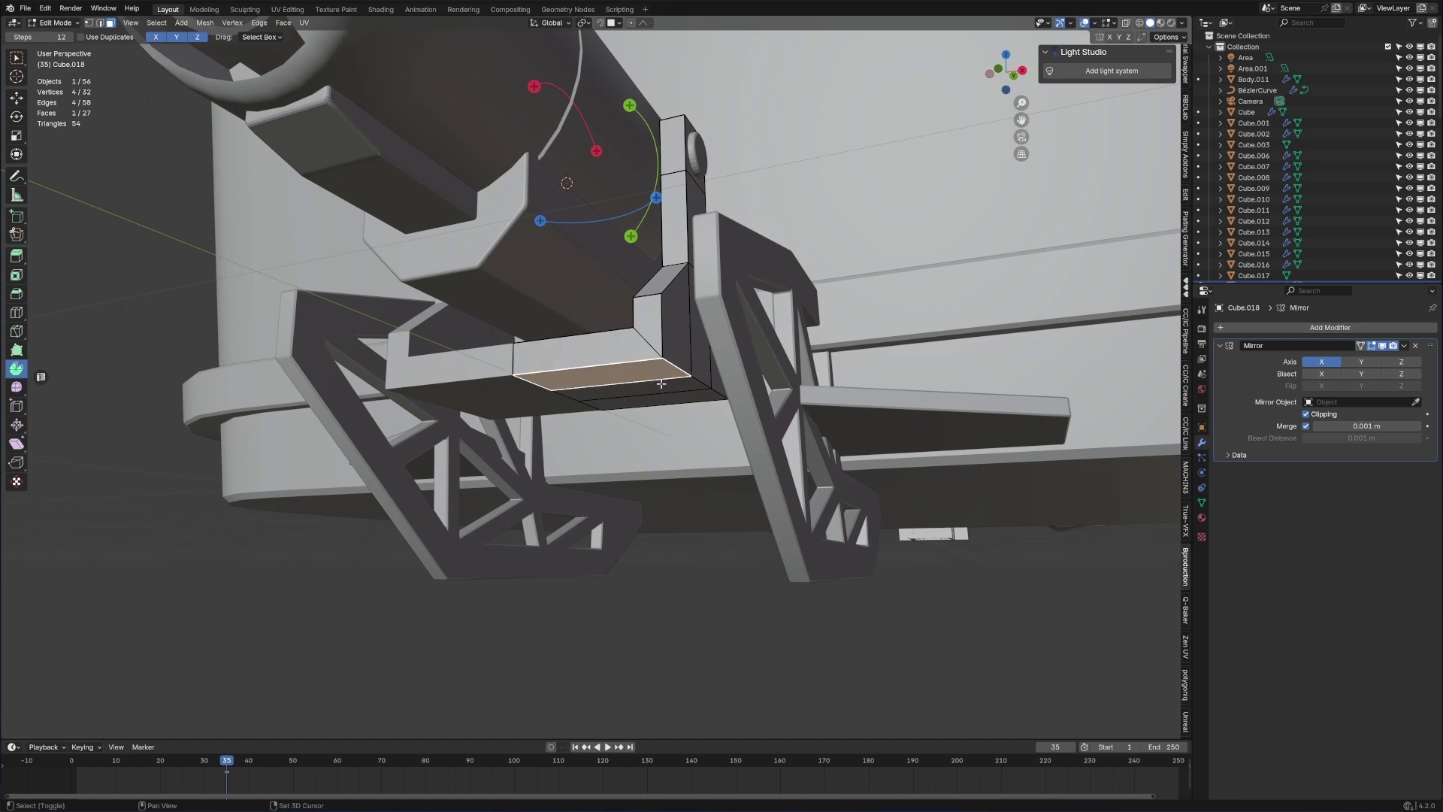
pyautogui.keyDown('shift'); pyautogui.click(700, 407); pyautogui.keyUp('shift')
pyautogui.hotkey('alt', 'a')
pyautogui.keyDown('alt'); pyautogui.click(626, 364); pyautogui.keyUp('alt')
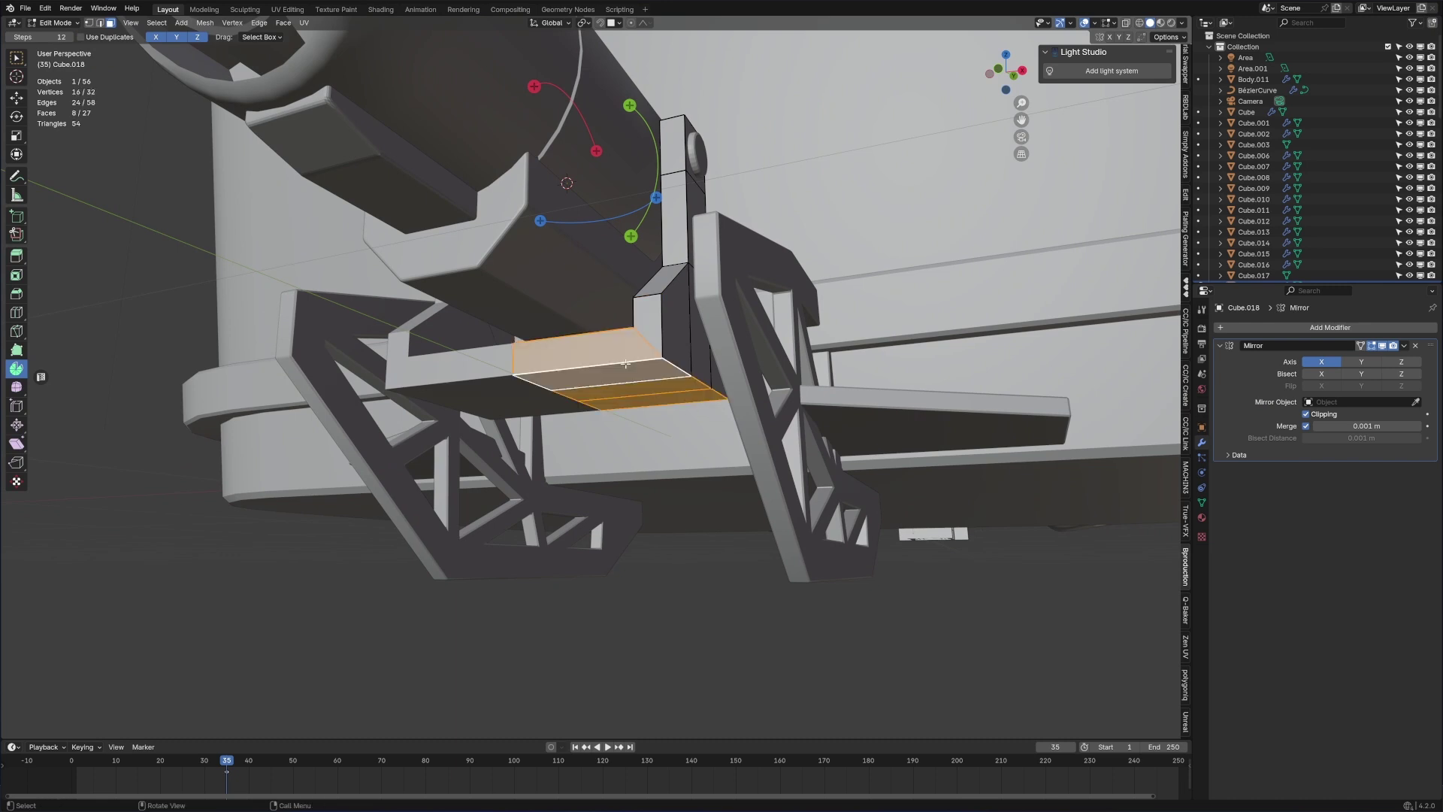
pyautogui.press('g')
pyautogui.press('z')
pyautogui.click(619, 622)
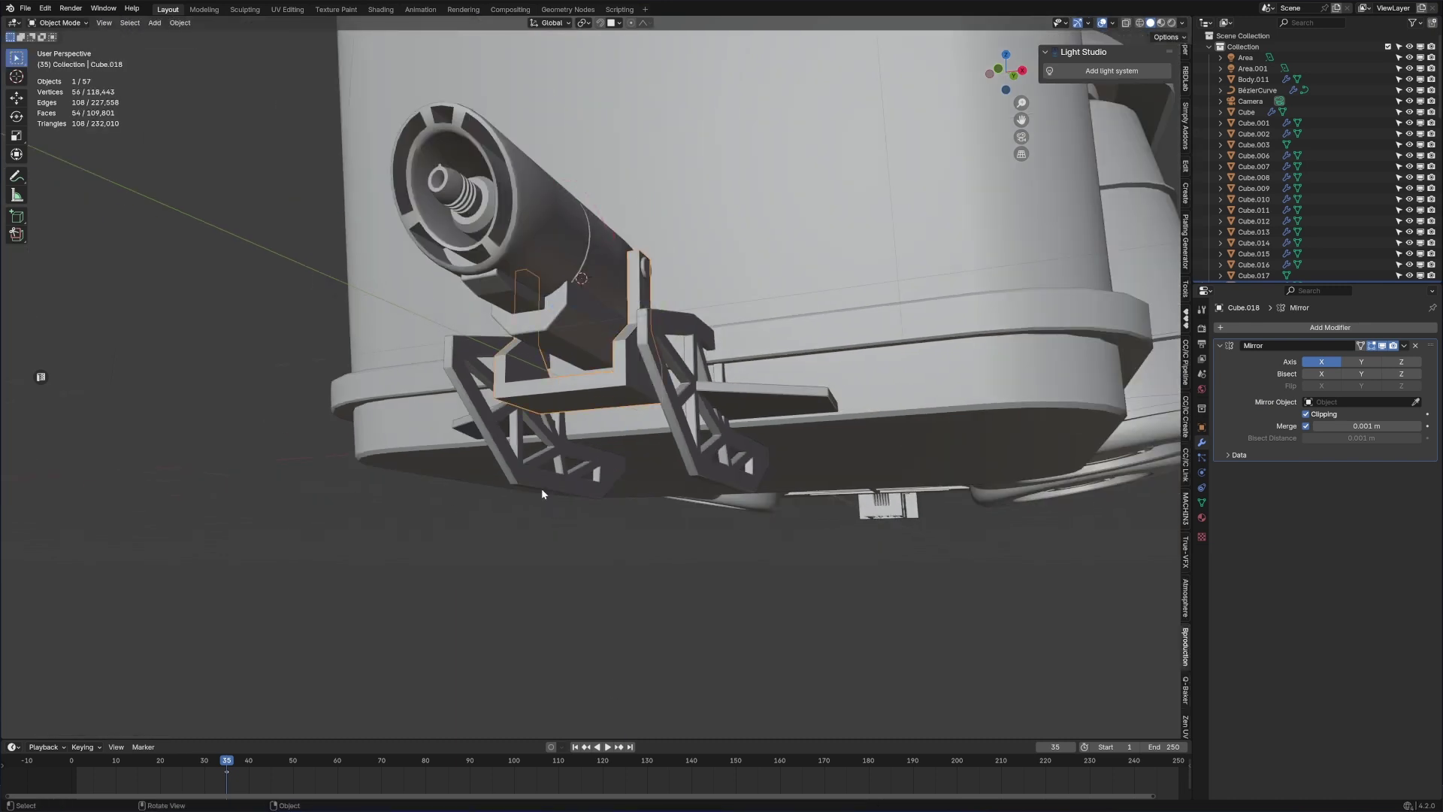
pyautogui.moveTo(541, 490); pyautogui.dragTo(466, 469, button='middle')
pyautogui.click(585, 328)
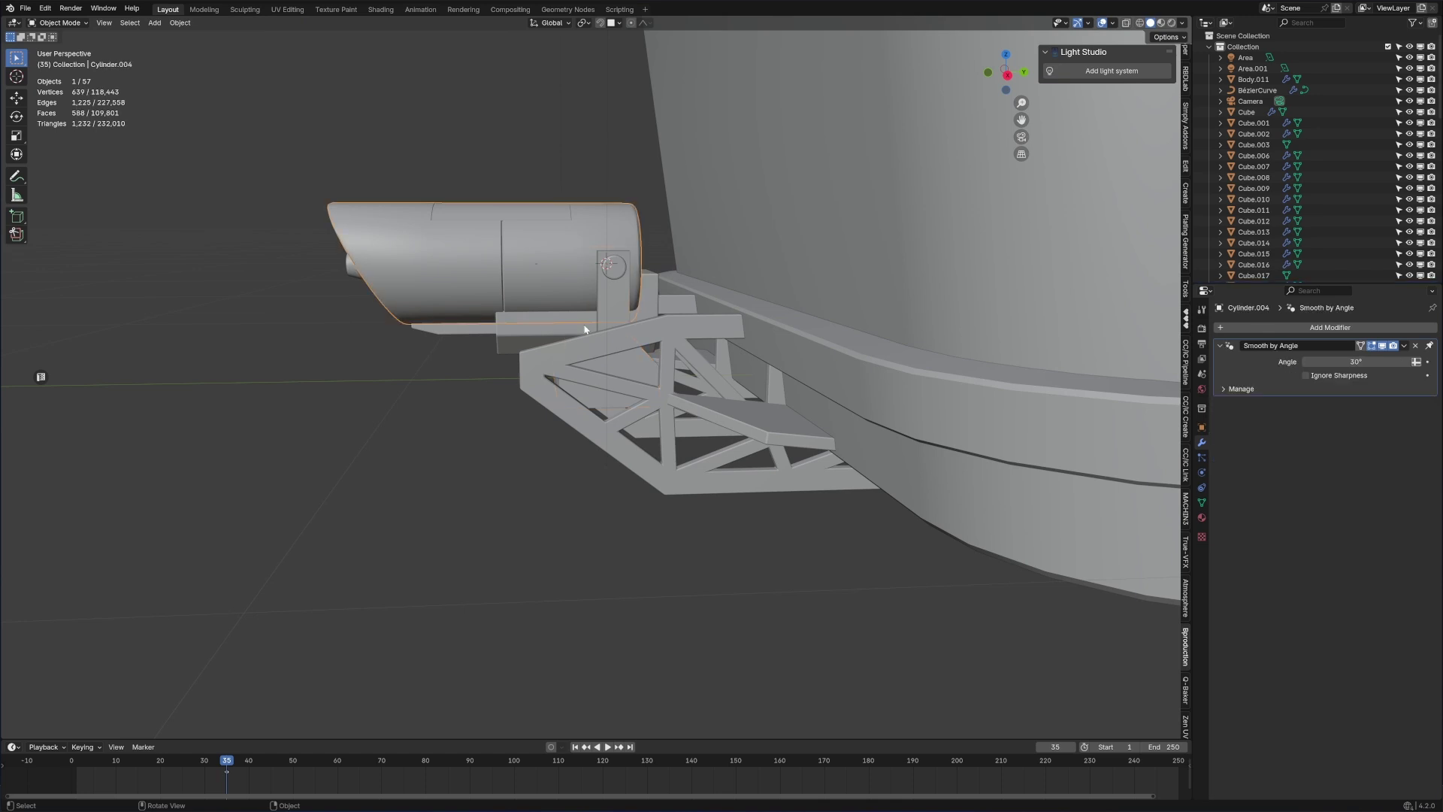
pyautogui.press('r')
pyautogui.press('x')
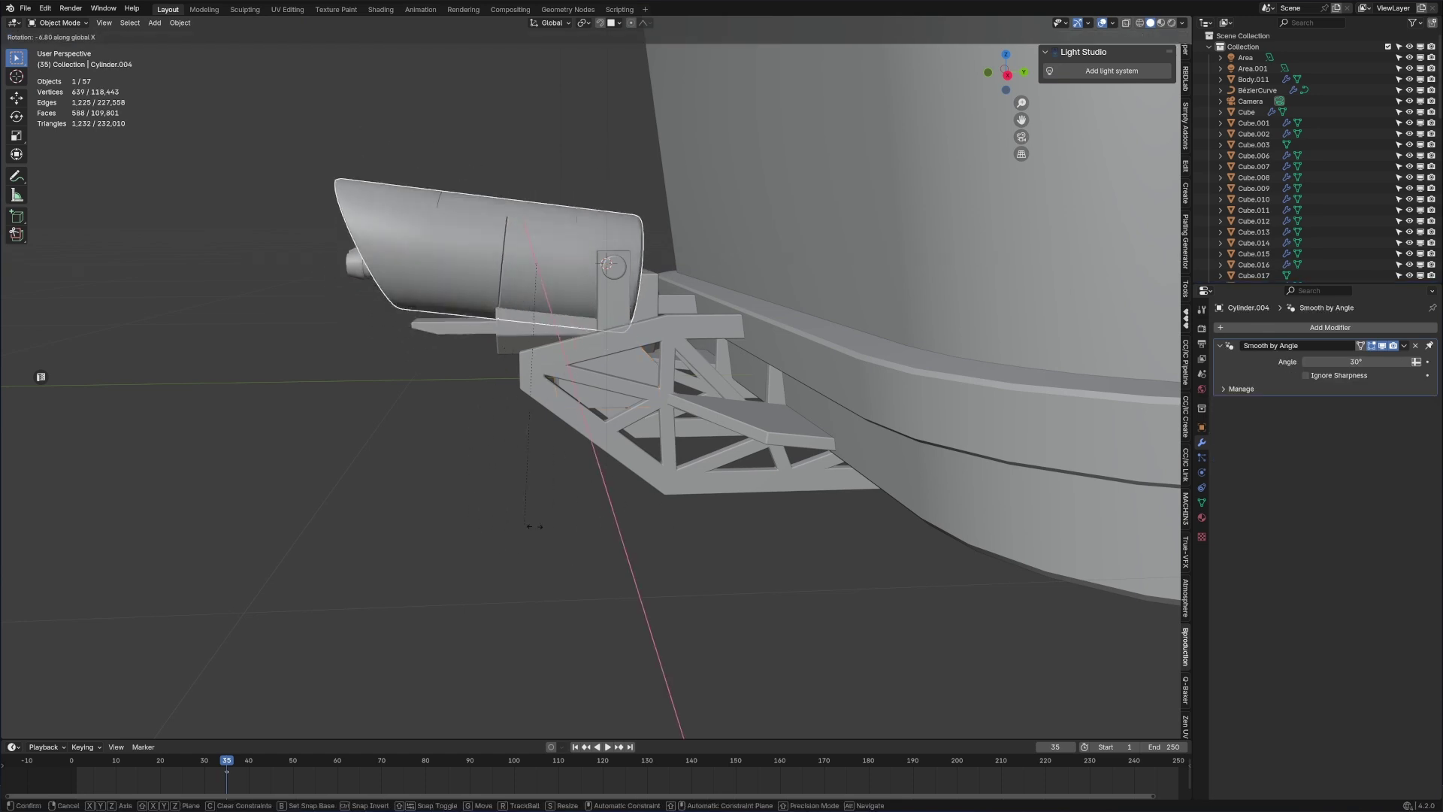
pyautogui.rightClick(552, 512)
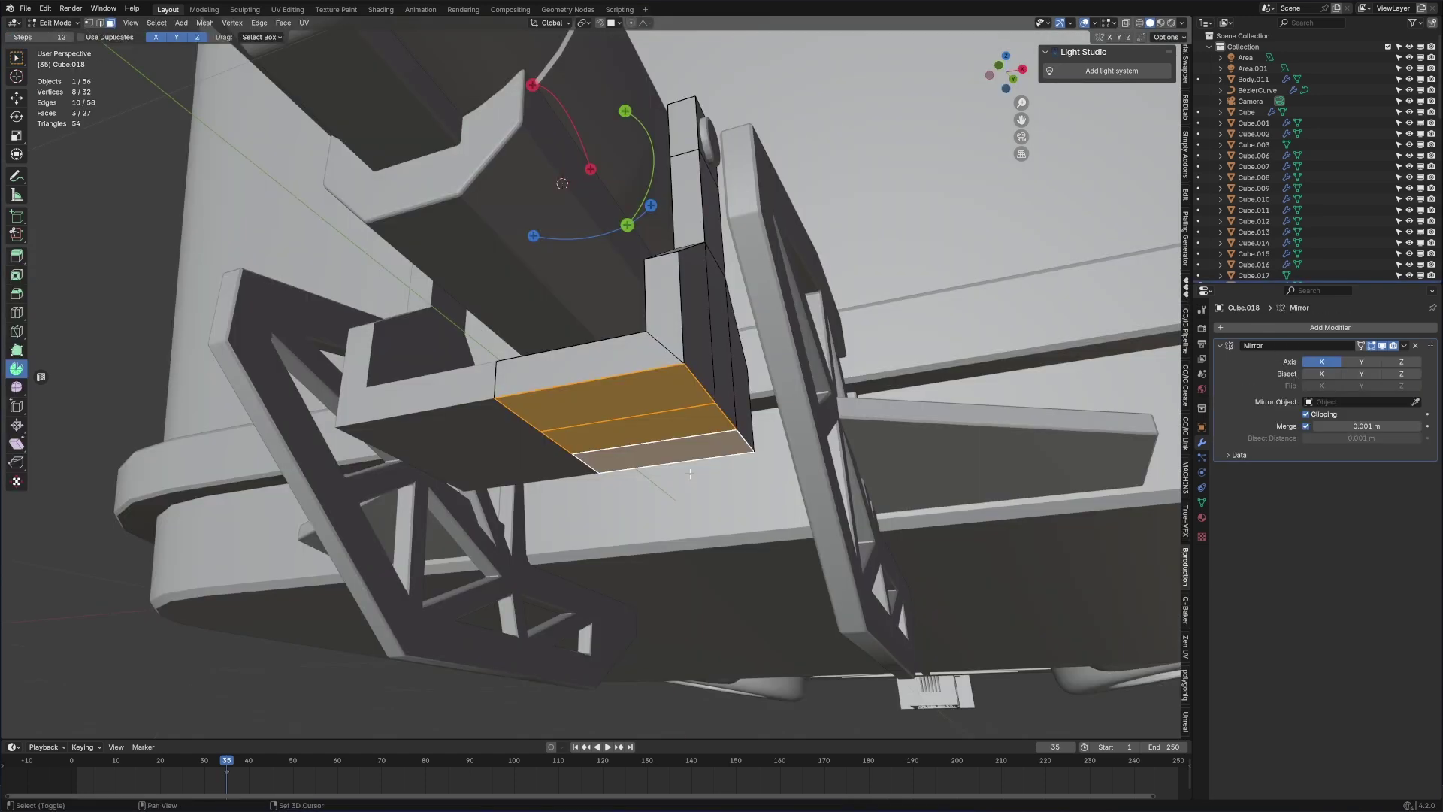
# - Duplicate the crossbeam's three bottom faces about 0.003 m down along Z and extrude the copy downward into a base block
pyautogui.hotkey('shift', 'd')
pyautogui.press('z')
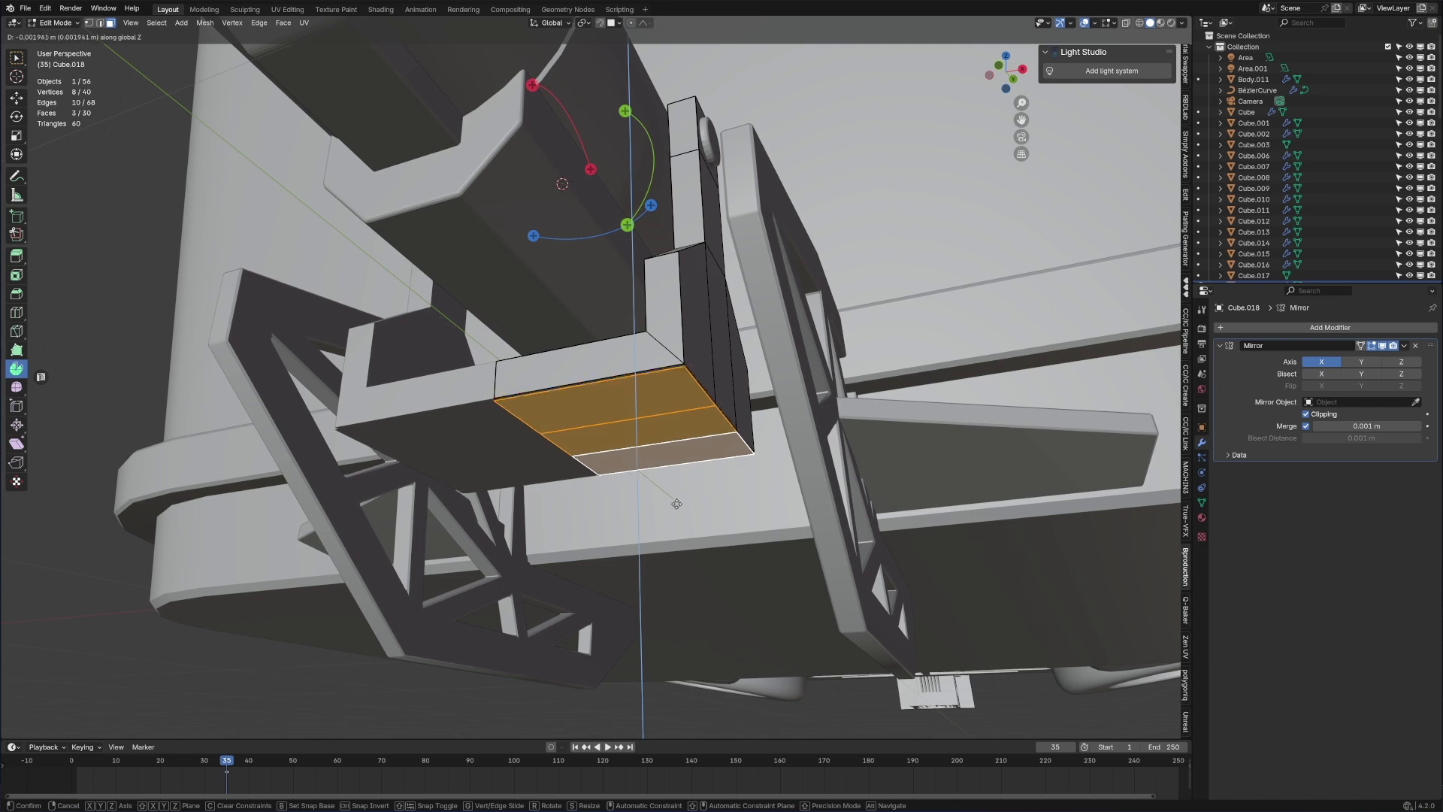
pyautogui.click(672, 514)
pyautogui.press('e')
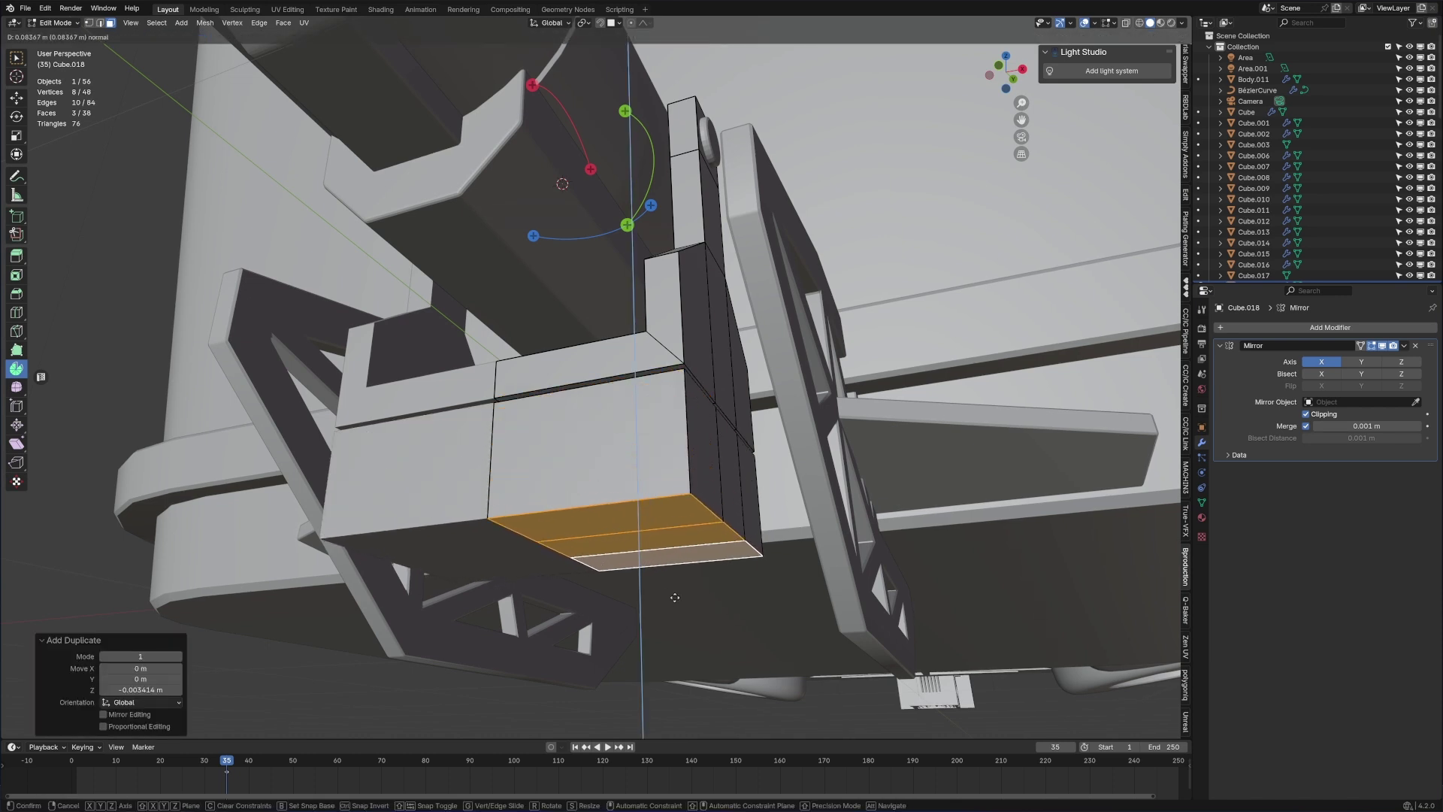
pyautogui.click(608, 516)
# - Add one horizontal loop cut around the base block and shift its lower front edge along Y to chamfer the front
pyautogui.moveTo(608, 515); pyautogui.dragTo(584, 537, button='middle')
pyautogui.hotkey('ctrl', 'r')
pyautogui.click(651, 470)
pyautogui.rightClick(651, 469)
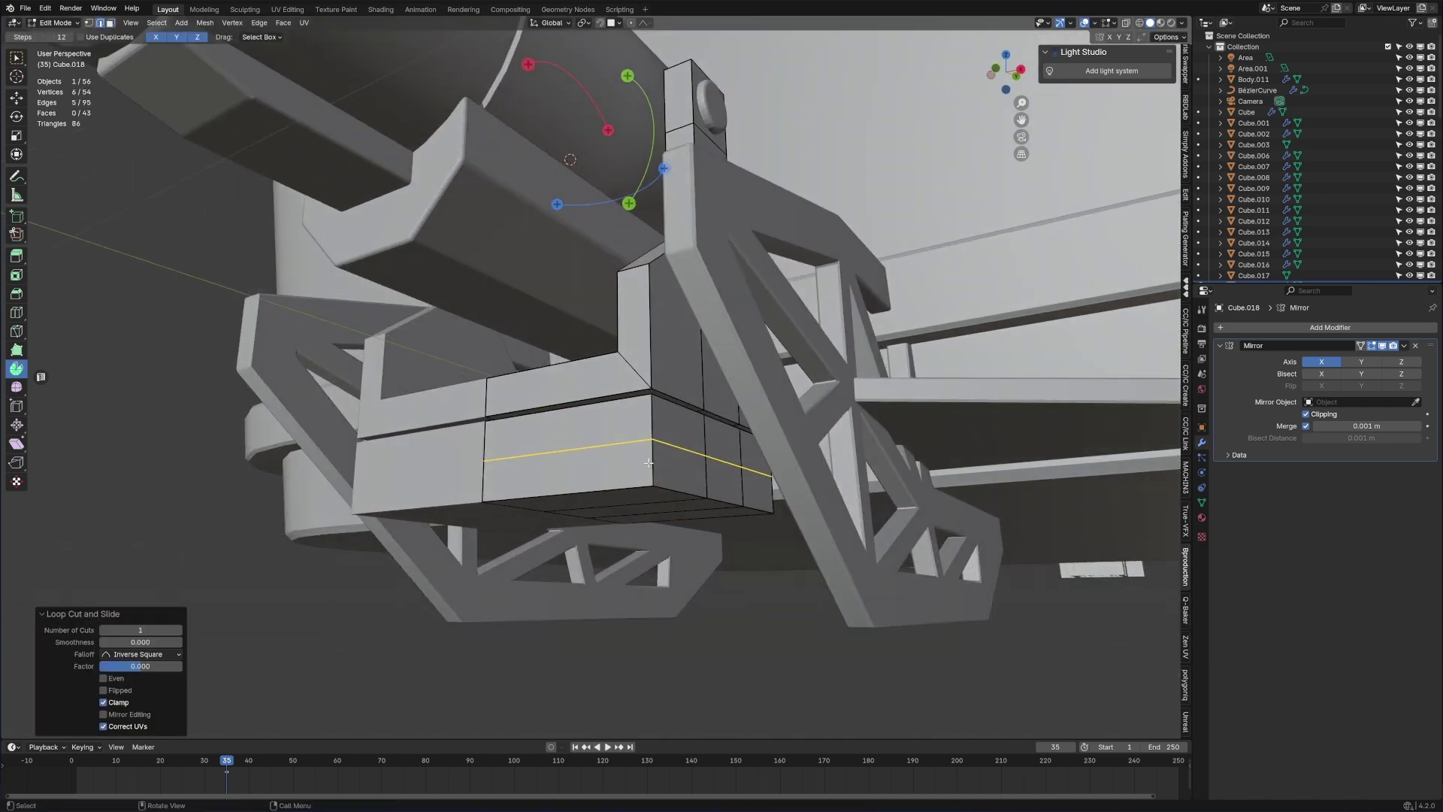
pyautogui.click(618, 493)
pyautogui.press('g')
pyautogui.press('x')
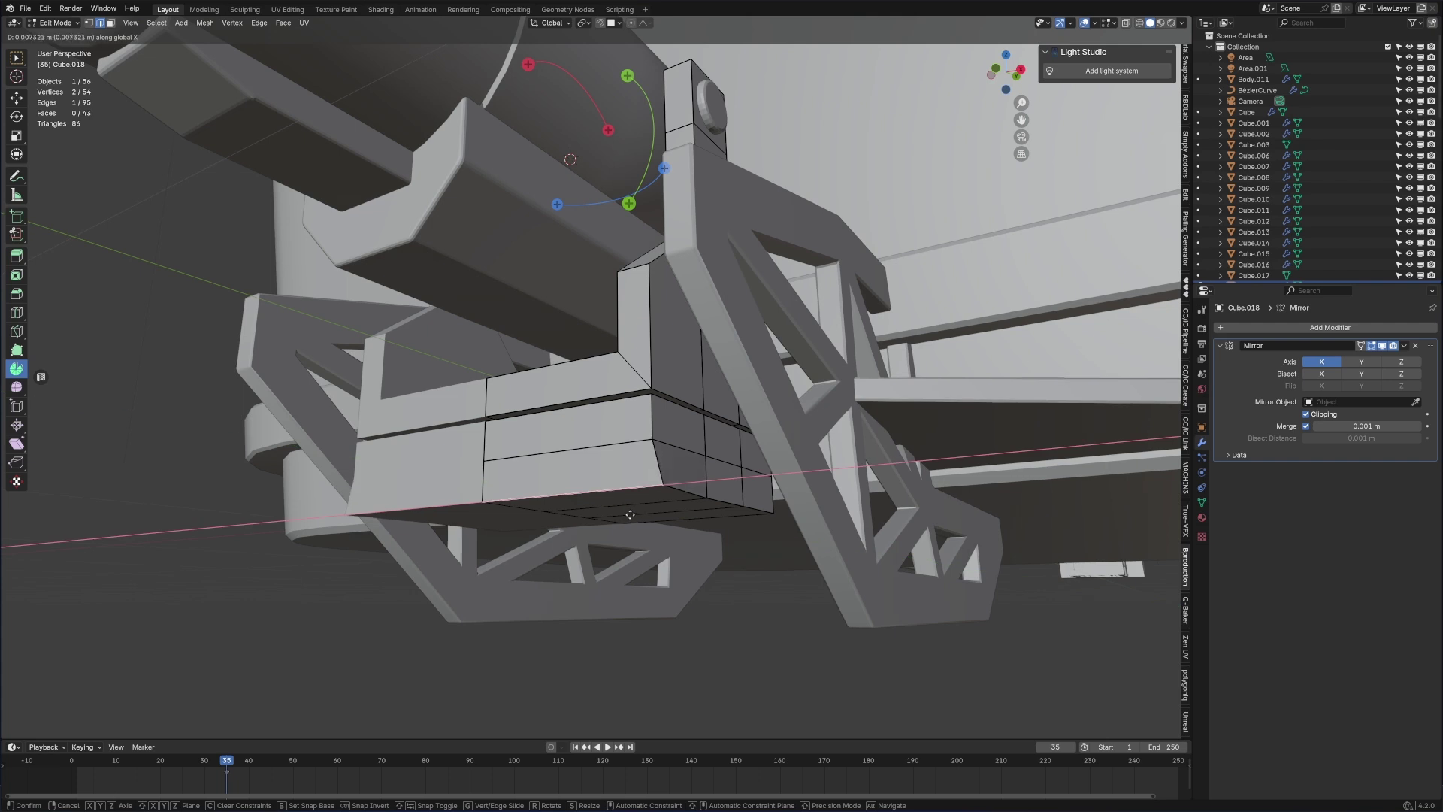
pyautogui.press('y')
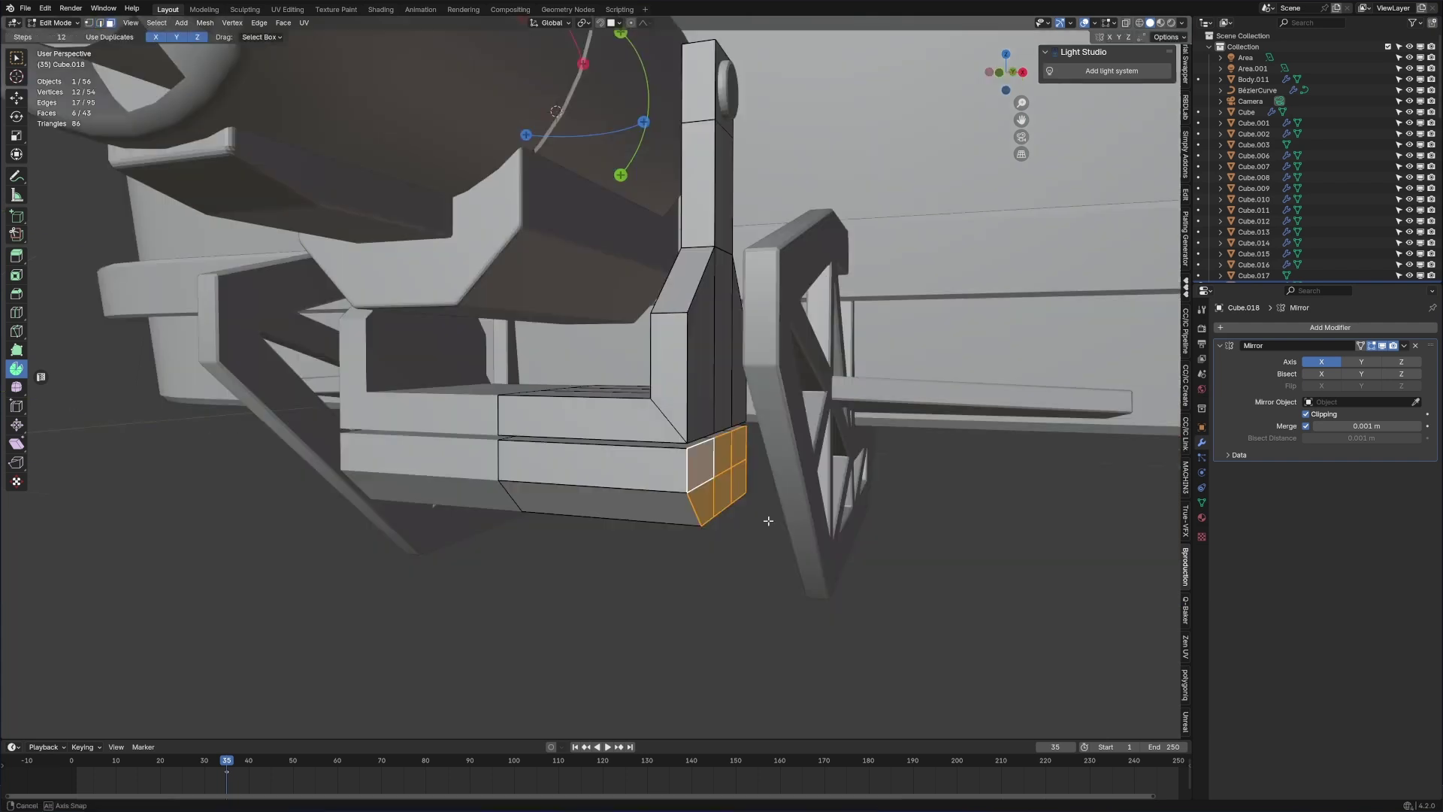
# - Extrude the base block's six outer side faces outward along their normal to widen it beneath the truss brackets
pyautogui.moveTo(766, 522); pyautogui.dragTo(732, 521, button='middle')
pyautogui.scroll(-2, 733, 521)
pyautogui.press('e')
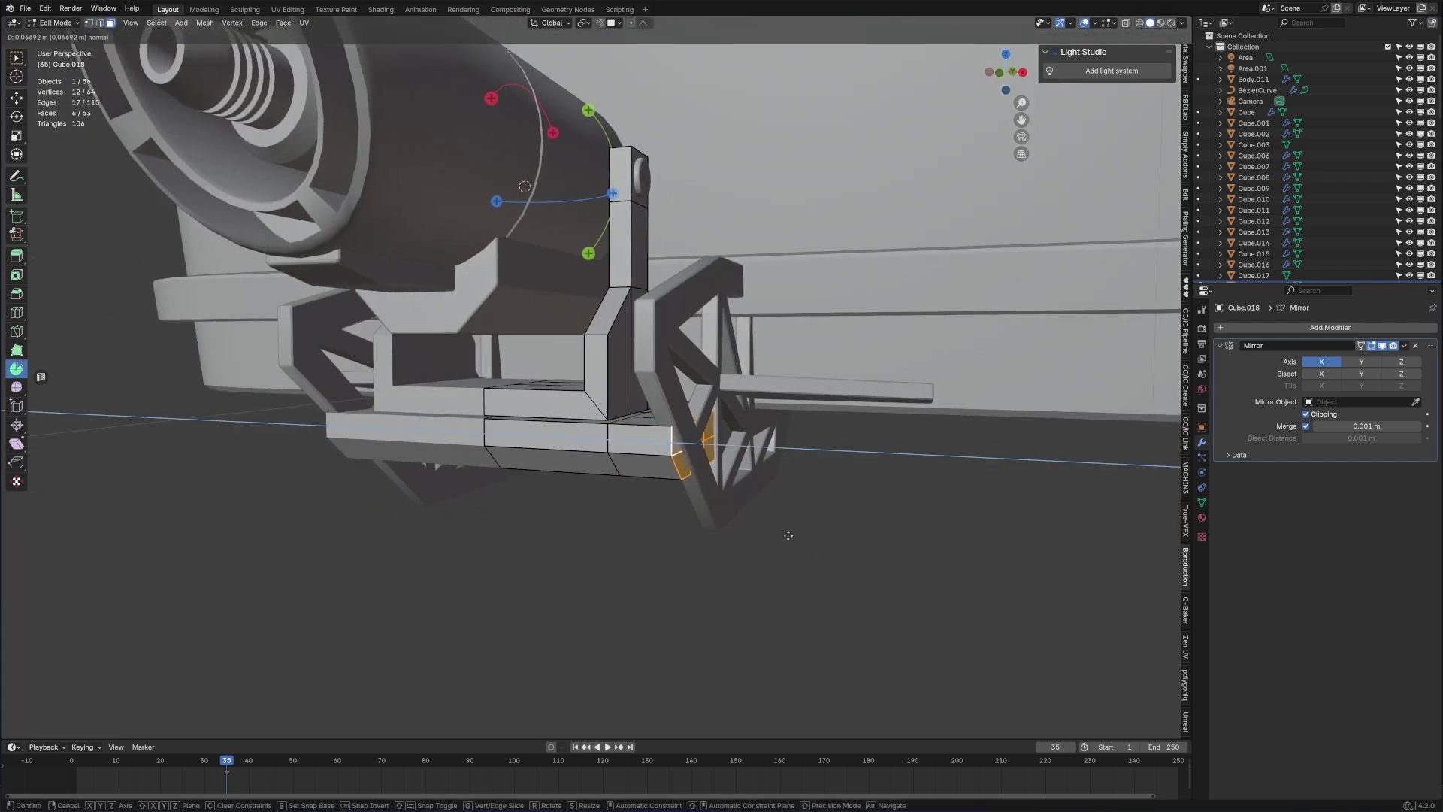
pyautogui.click(780, 531)
pyautogui.scroll(-4, 767, 514)
pyautogui.press('Tab')
# - Separate the frame above the base block into its own object
pyautogui.moveTo(766, 514); pyautogui.dragTo(674, 522, button='middle')
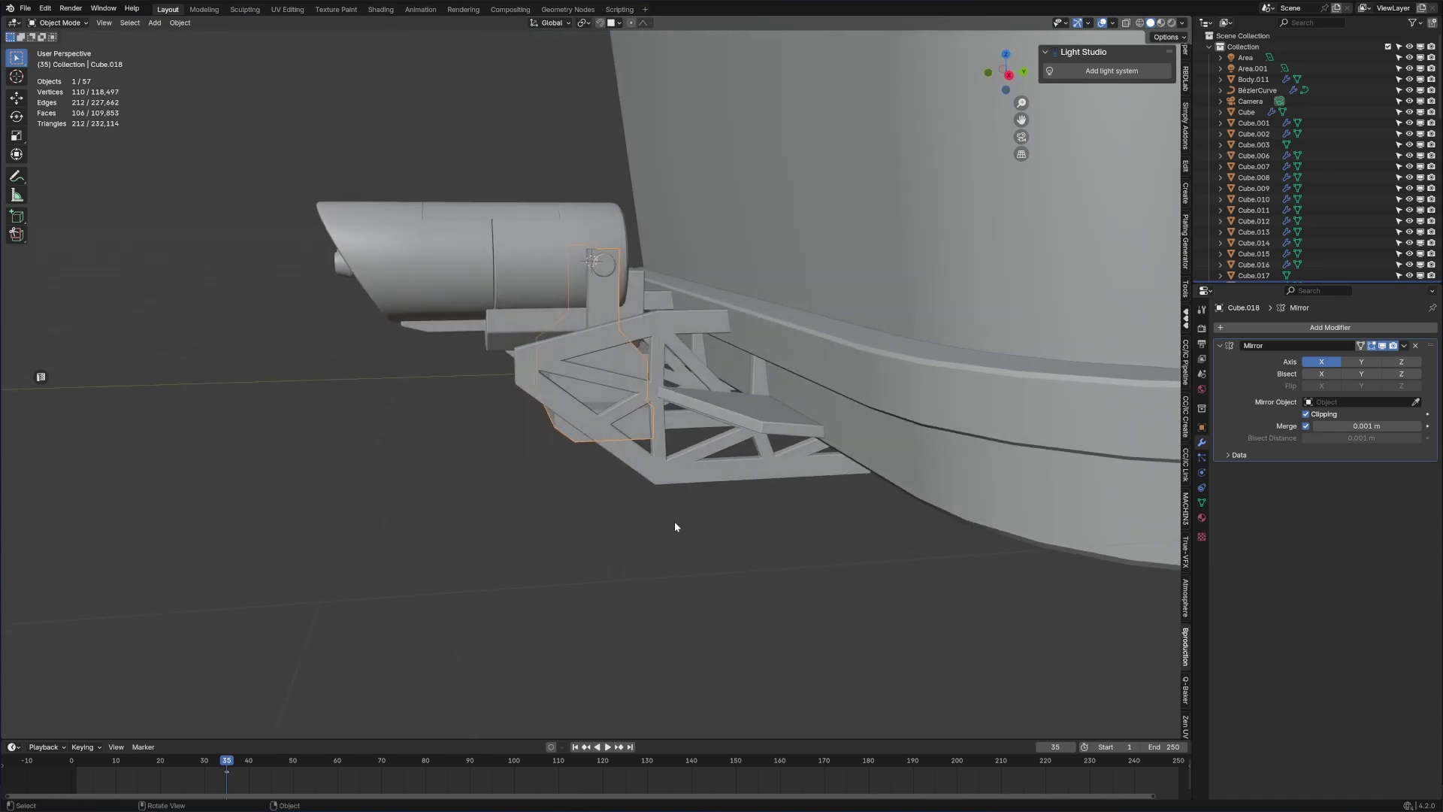
pyautogui.scroll(4, 673, 522)
pyautogui.press('Tab')
pyautogui.moveTo(599, 489); pyautogui.dragTo(642, 526, button='middle')
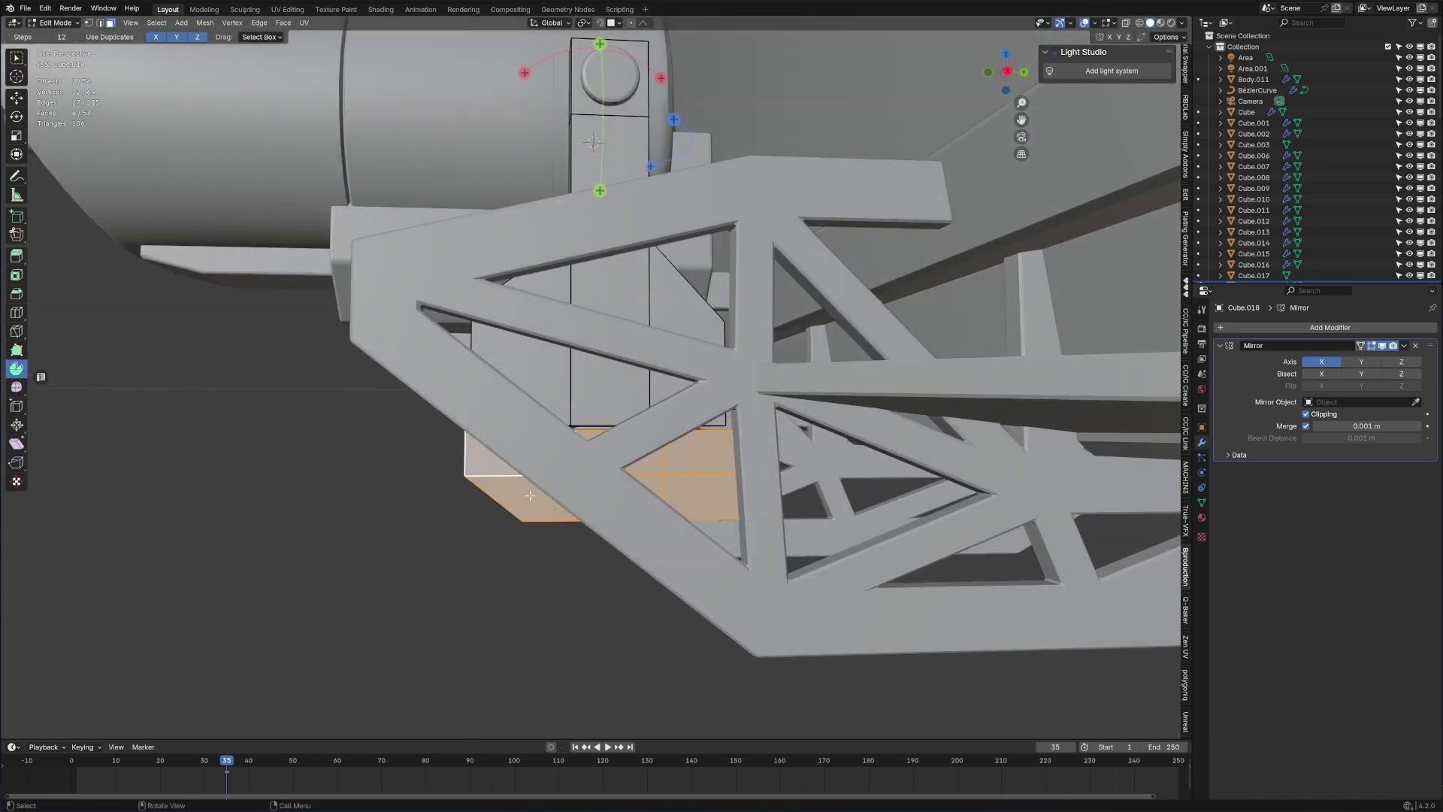
pyautogui.scroll(-4, 529, 496)
pyautogui.moveTo(530, 495); pyautogui.dragTo(773, 509, button='middle')
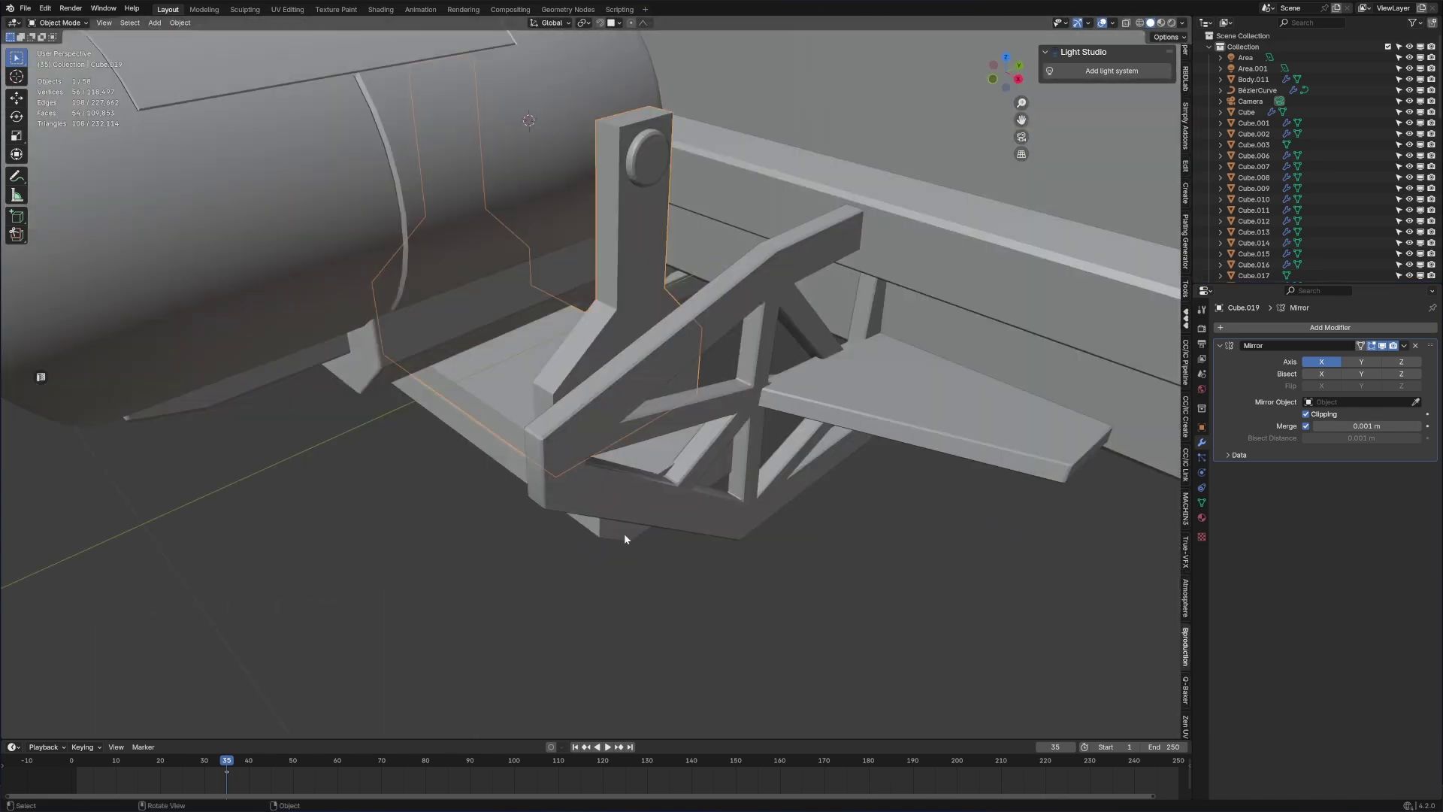
# - Try to rotate the separated frame about the global Z axis
pyautogui.moveTo(624, 534); pyautogui.dragTo(592, 576, button='middle')
pyautogui.press('r')
pyautogui.press('z')
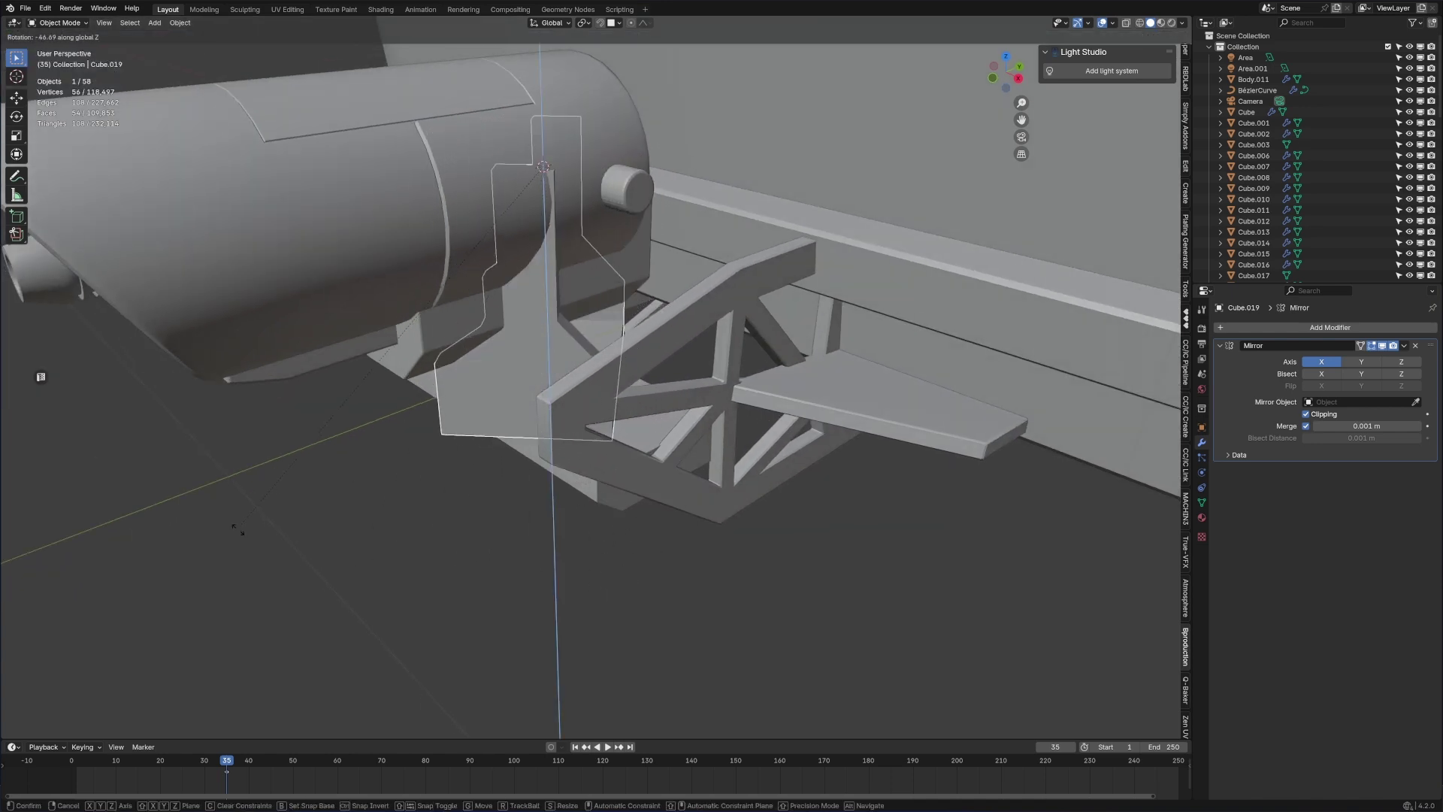
pyautogui.click(476, 531)
pyautogui.moveTo(476, 530); pyautogui.dragTo(503, 534, button='middle')
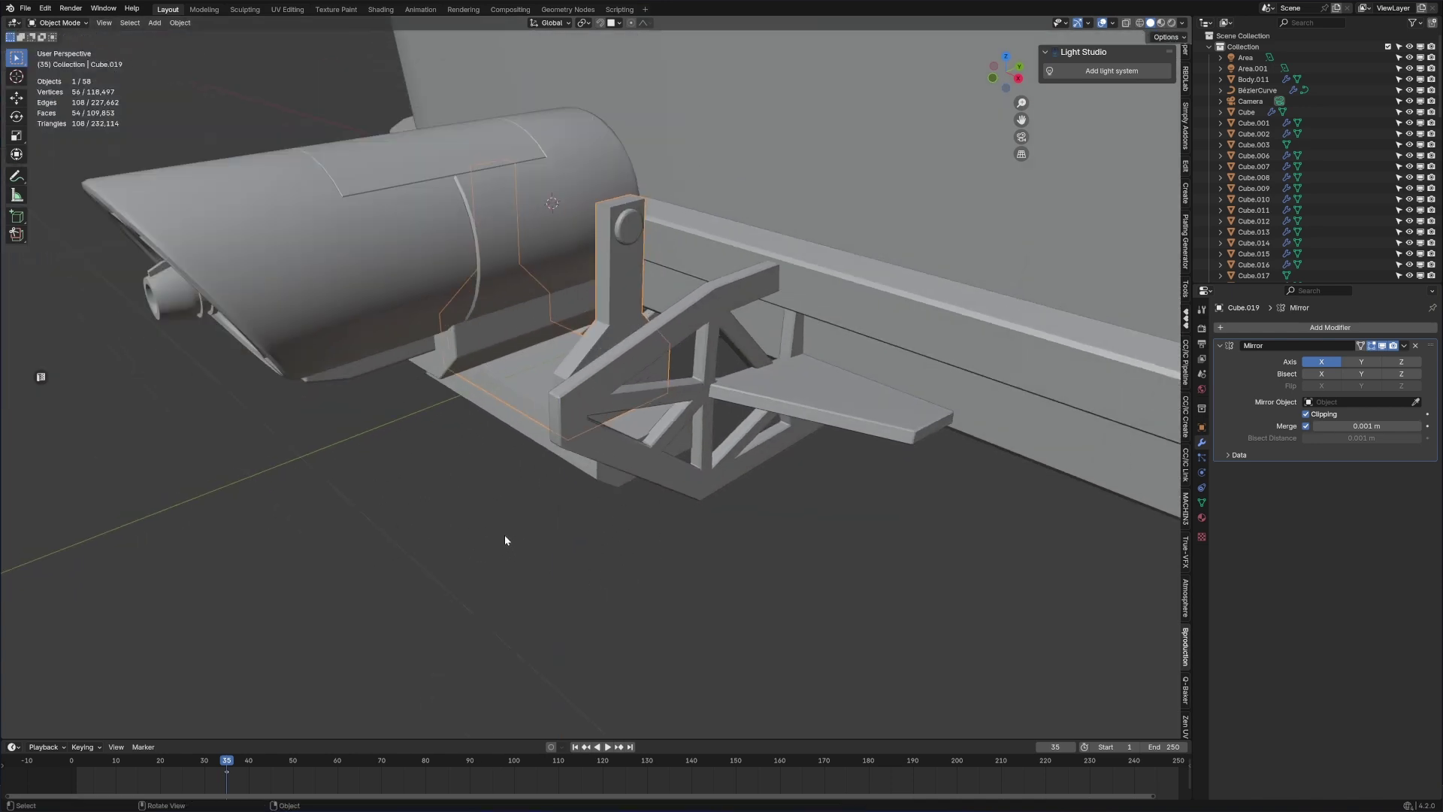
# - Add two lengthwise loop cuts around the swivel frame's upright and bottom plate, and scale them along Y
pyautogui.hotkey('ctrl', 'r')
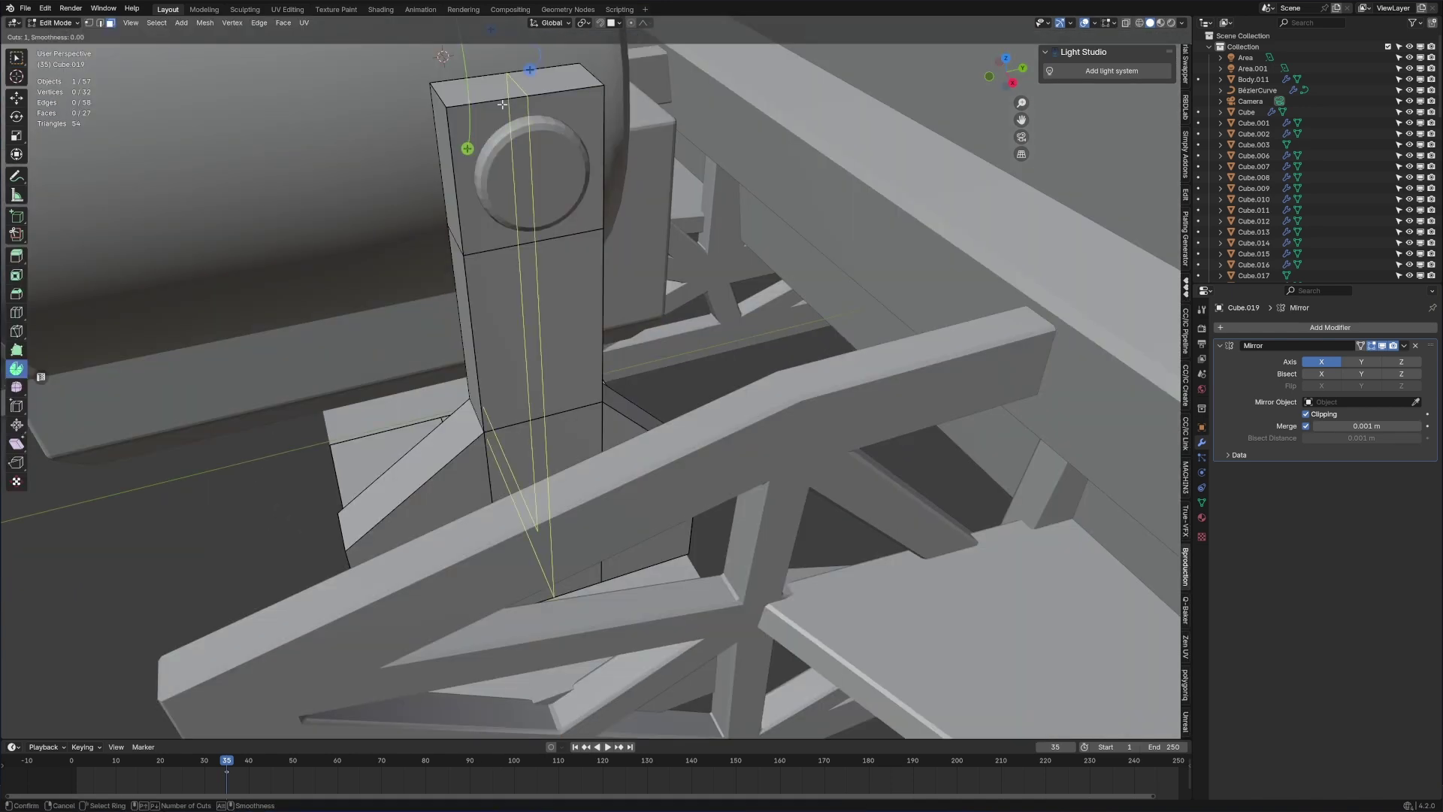
pyautogui.scroll(1, 603, 191)
pyautogui.click(603, 192)
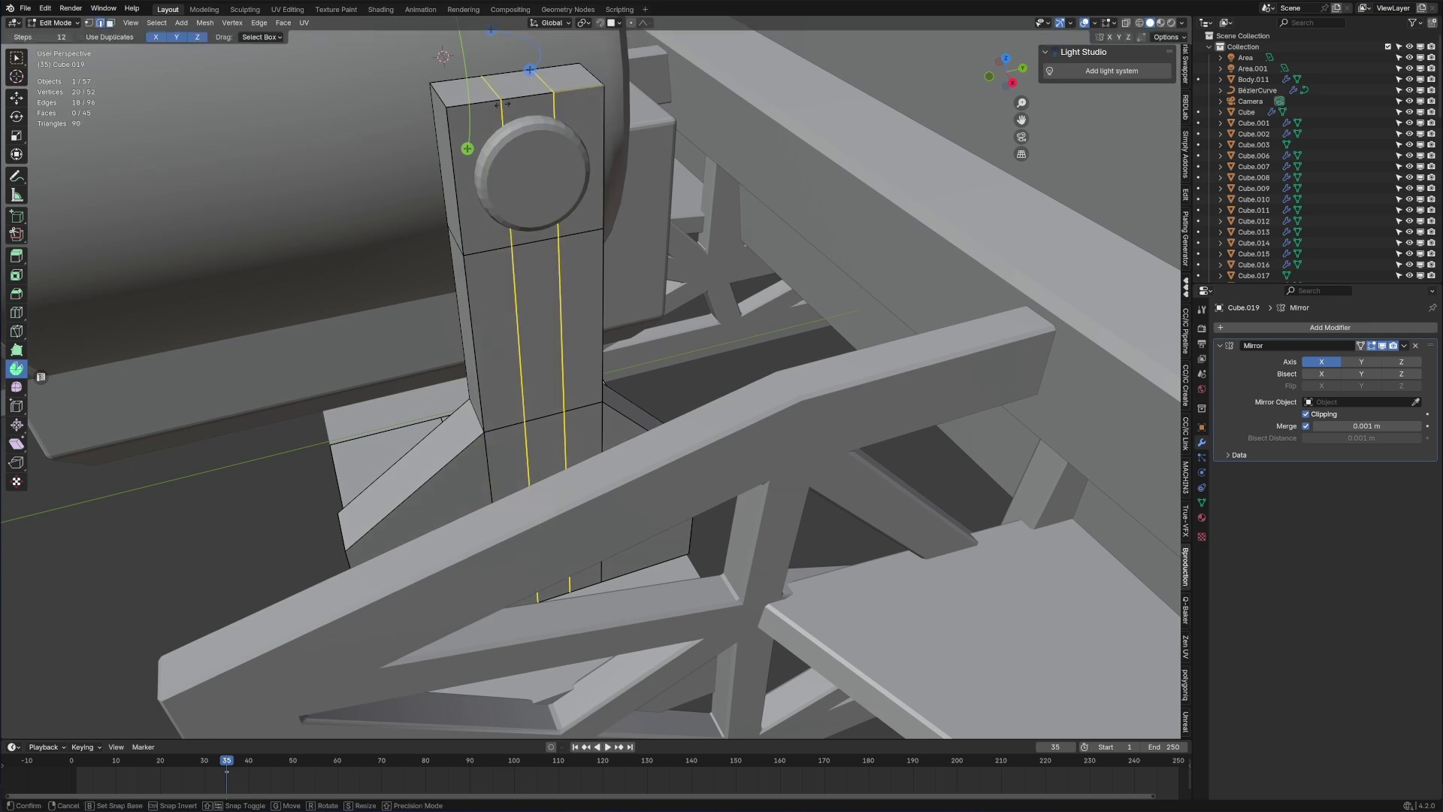
pyautogui.rightClick(603, 192)
pyautogui.press('s')
pyautogui.press('y')
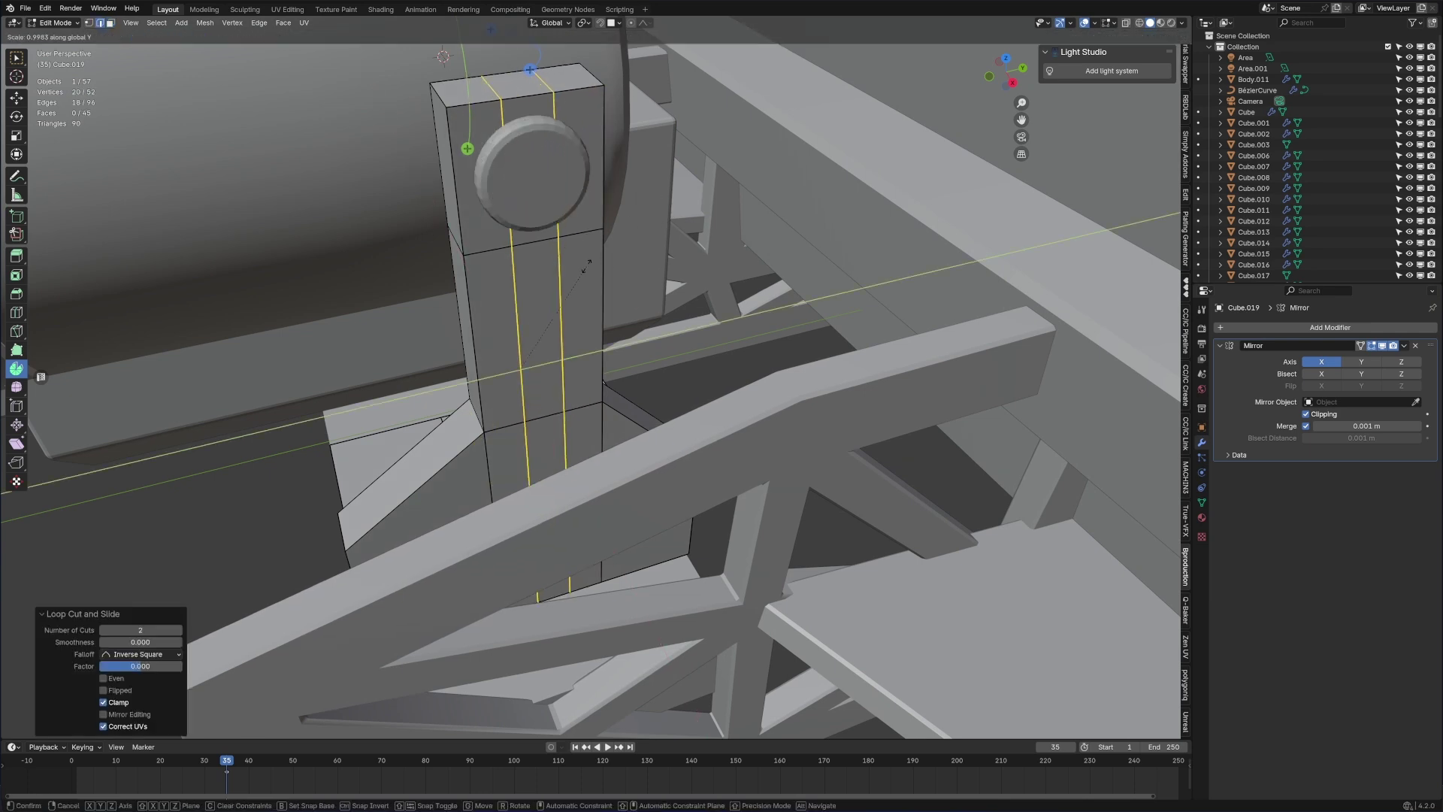
pyautogui.click(795, 225)
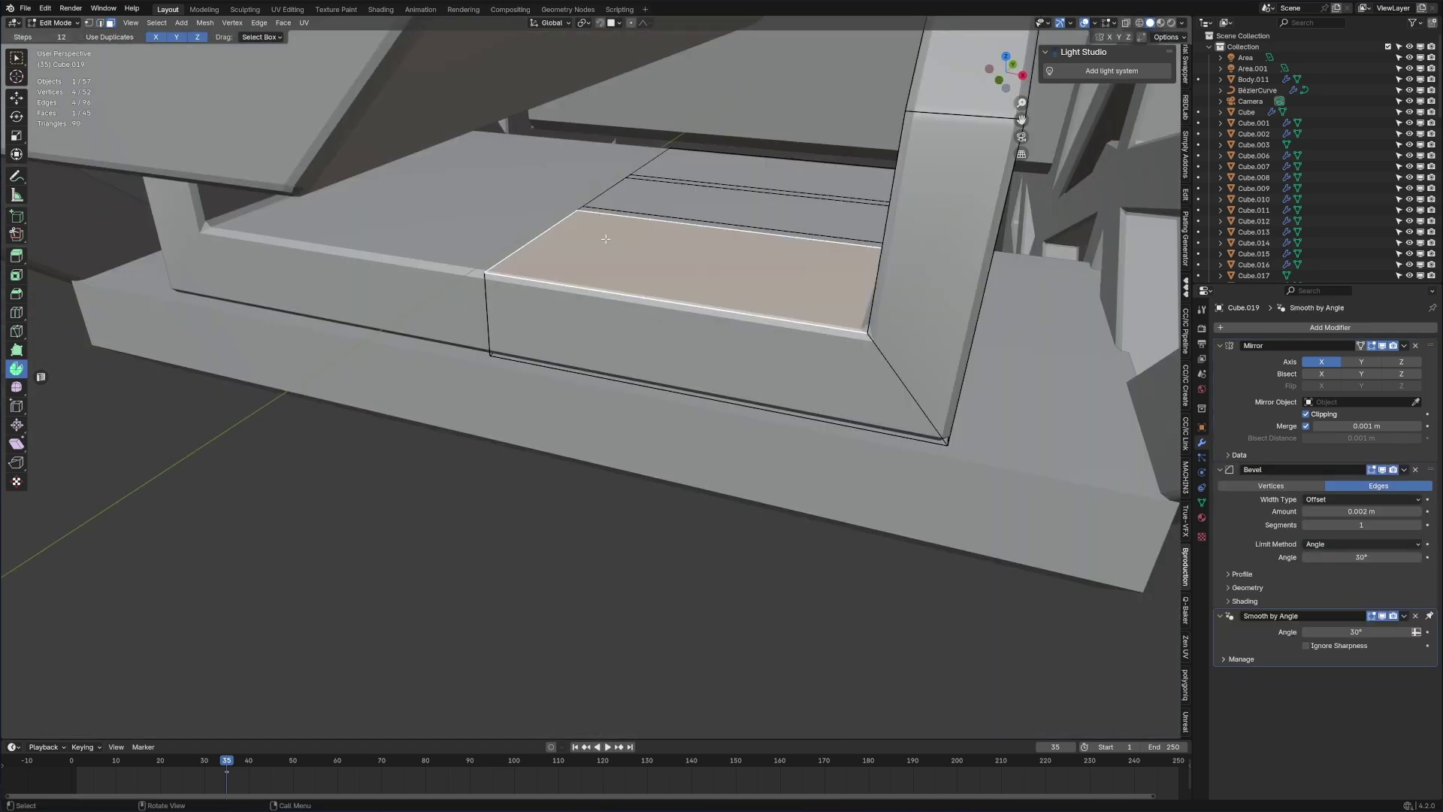
# - Add a cylinder at the middle edge of the frame's bottom plate and scale it down to a small pivot
pyautogui.keyDown('alt'); pyautogui.click(558, 230); pyautogui.keyUp('alt')
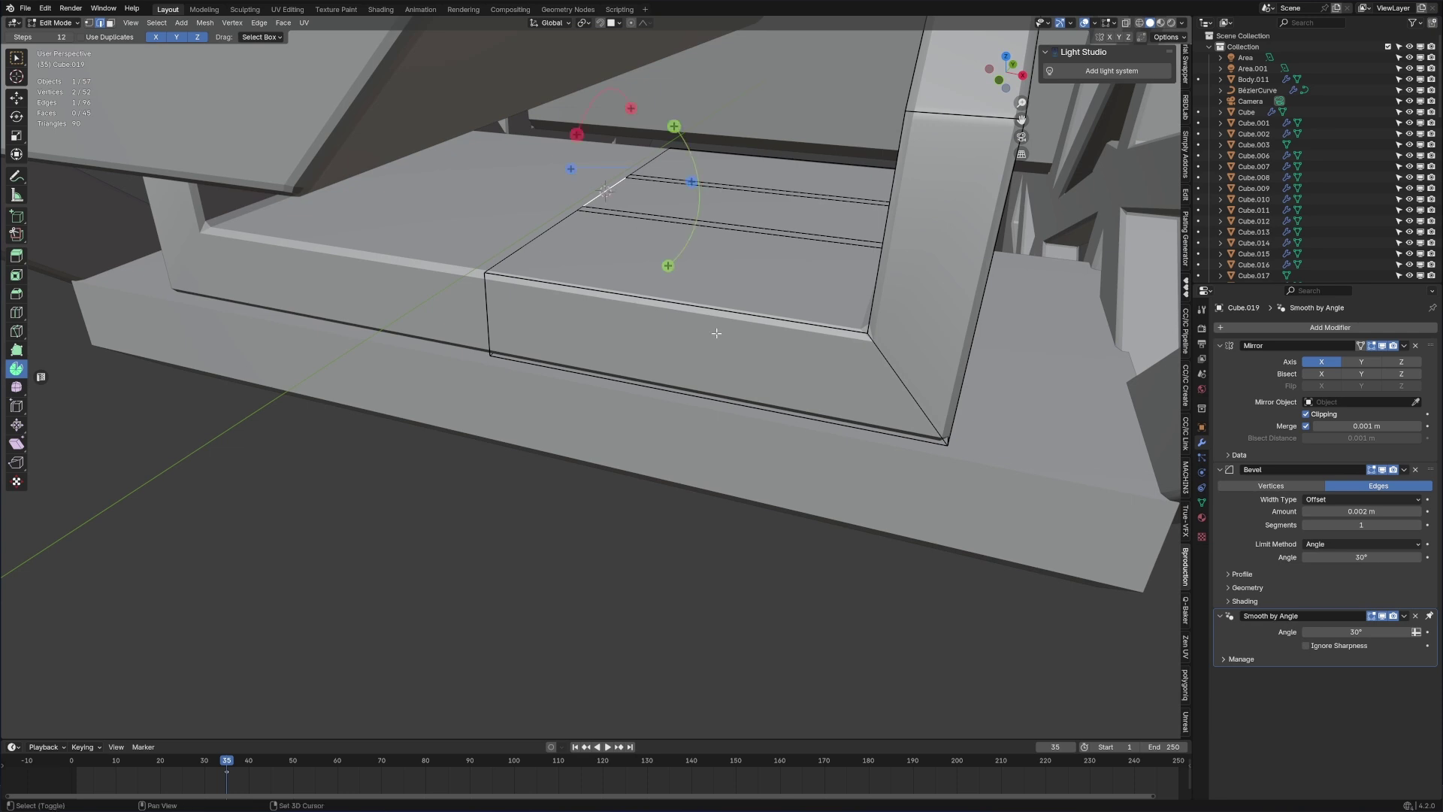
pyautogui.hotkey('shift', 'a')
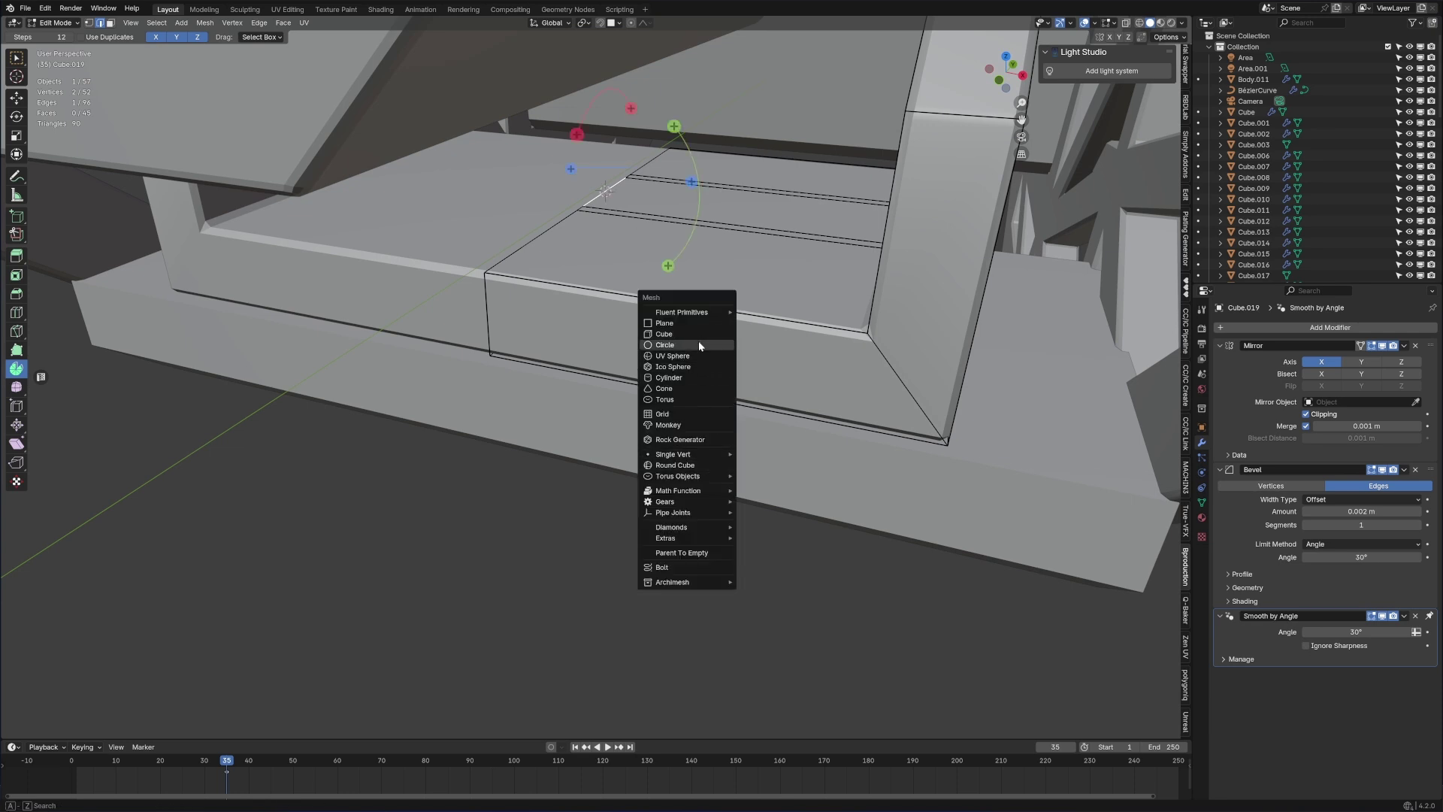
pyautogui.click(697, 378)
pyautogui.press('s')
pyautogui.click(667, 263)
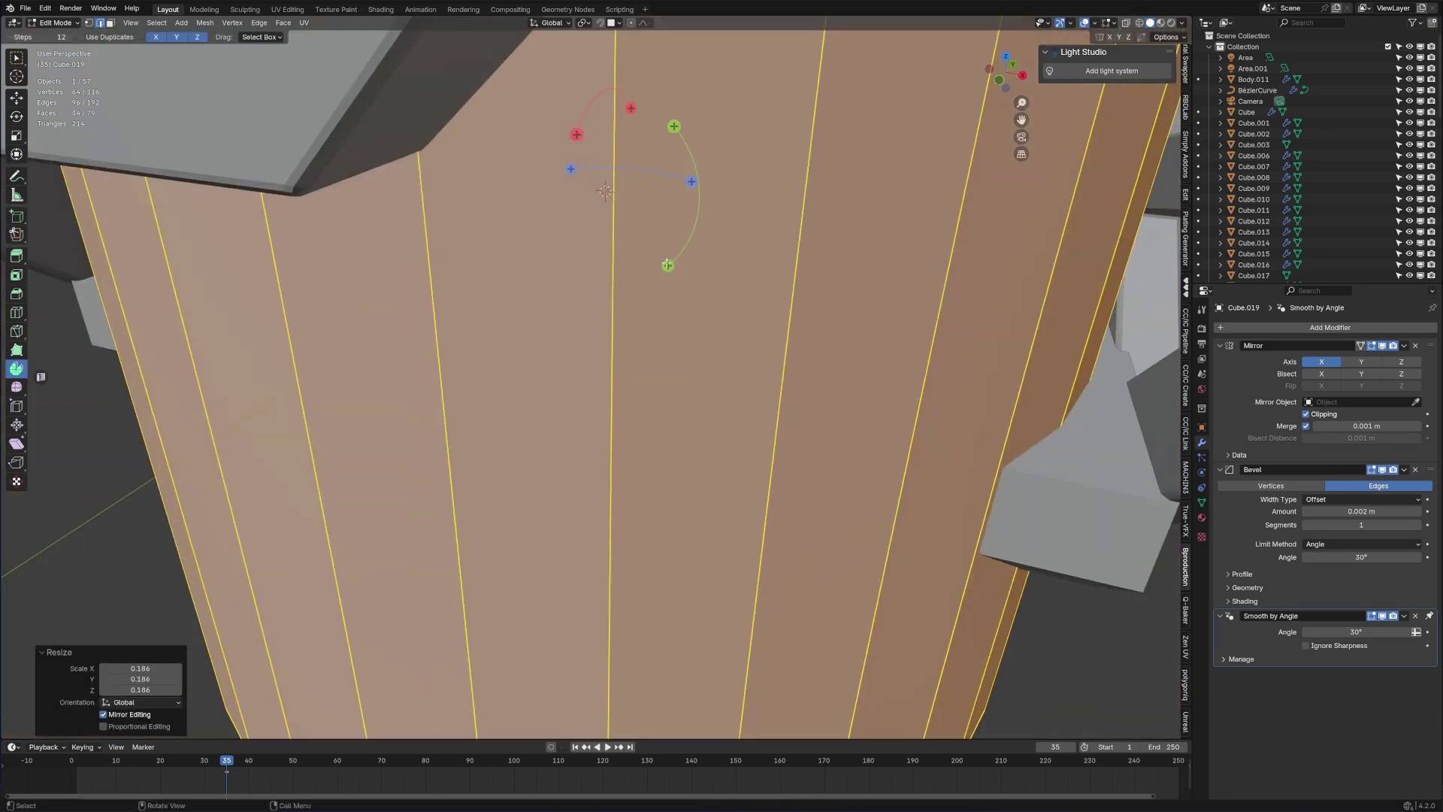
pyautogui.press('s')
pyautogui.click(621, 205)
# - Scale the pivot cylinder along Z, lower it about 0.026 m into the bottom plate, and enlarge it uniformly
pyautogui.moveTo(661, 328); pyautogui.dragTo(666, 305, button='middle')
pyautogui.press('s')
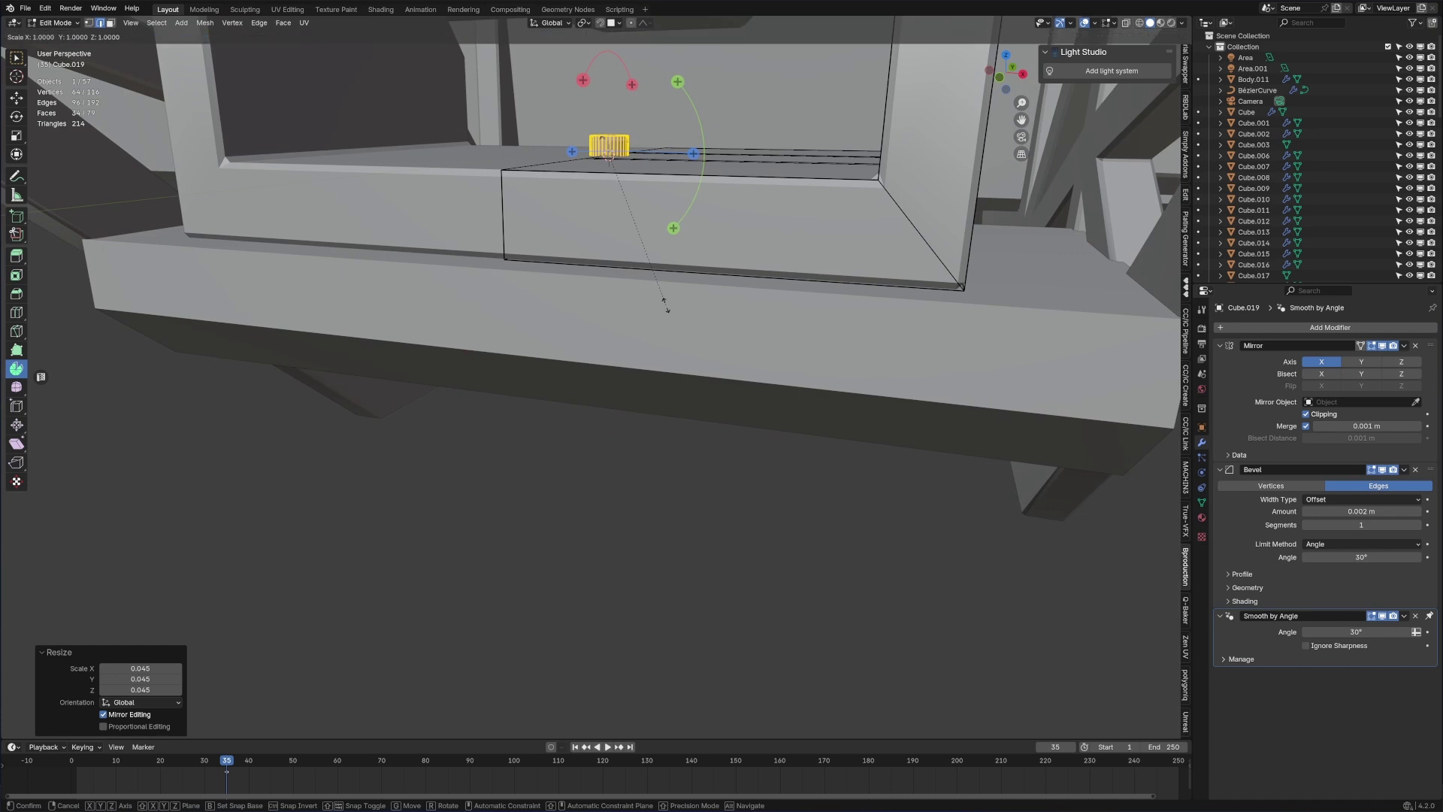
pyautogui.press('z')
pyautogui.click(682, 489)
pyautogui.press('g')
pyautogui.press('z')
pyautogui.click(689, 551)
pyautogui.press('s')
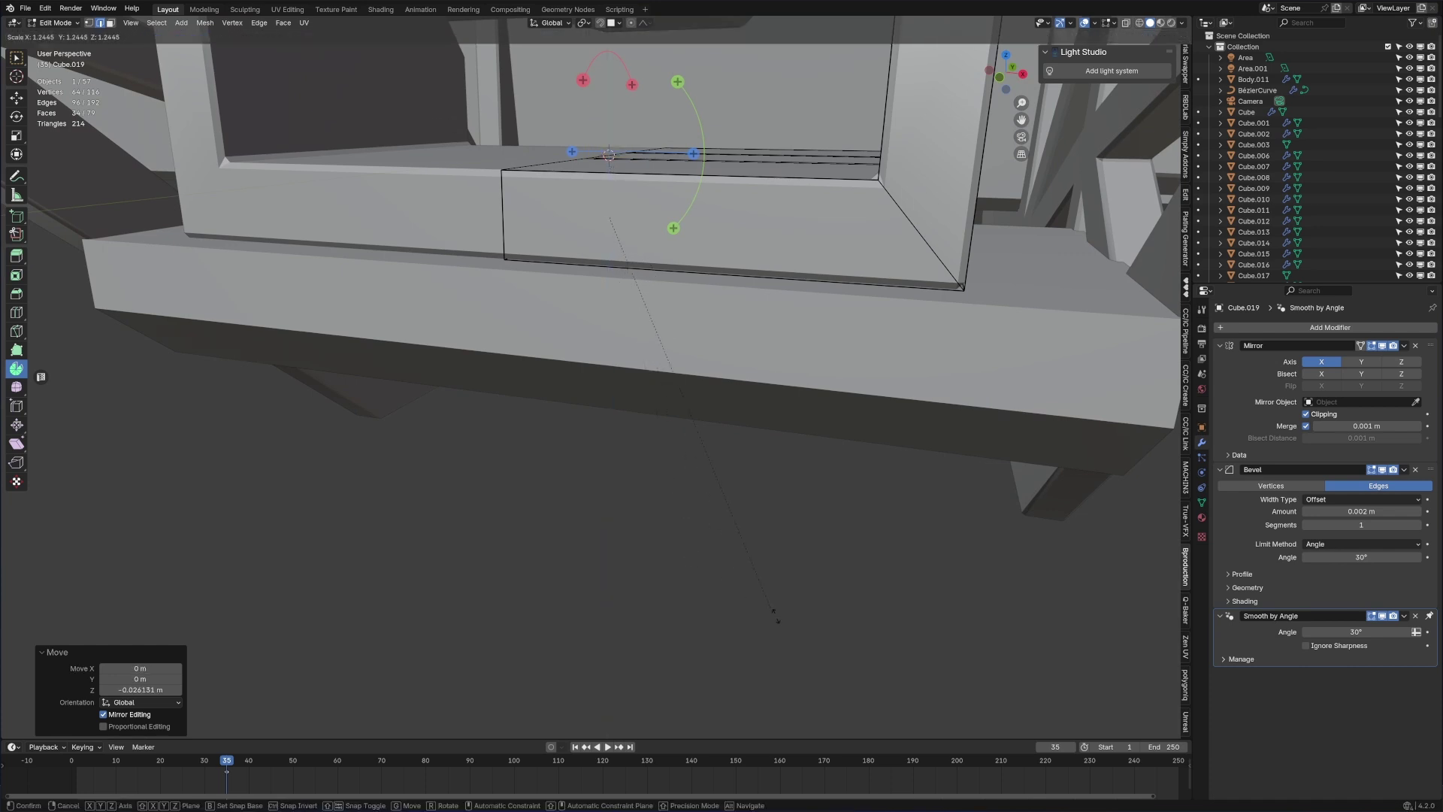
pyautogui.press('Return')
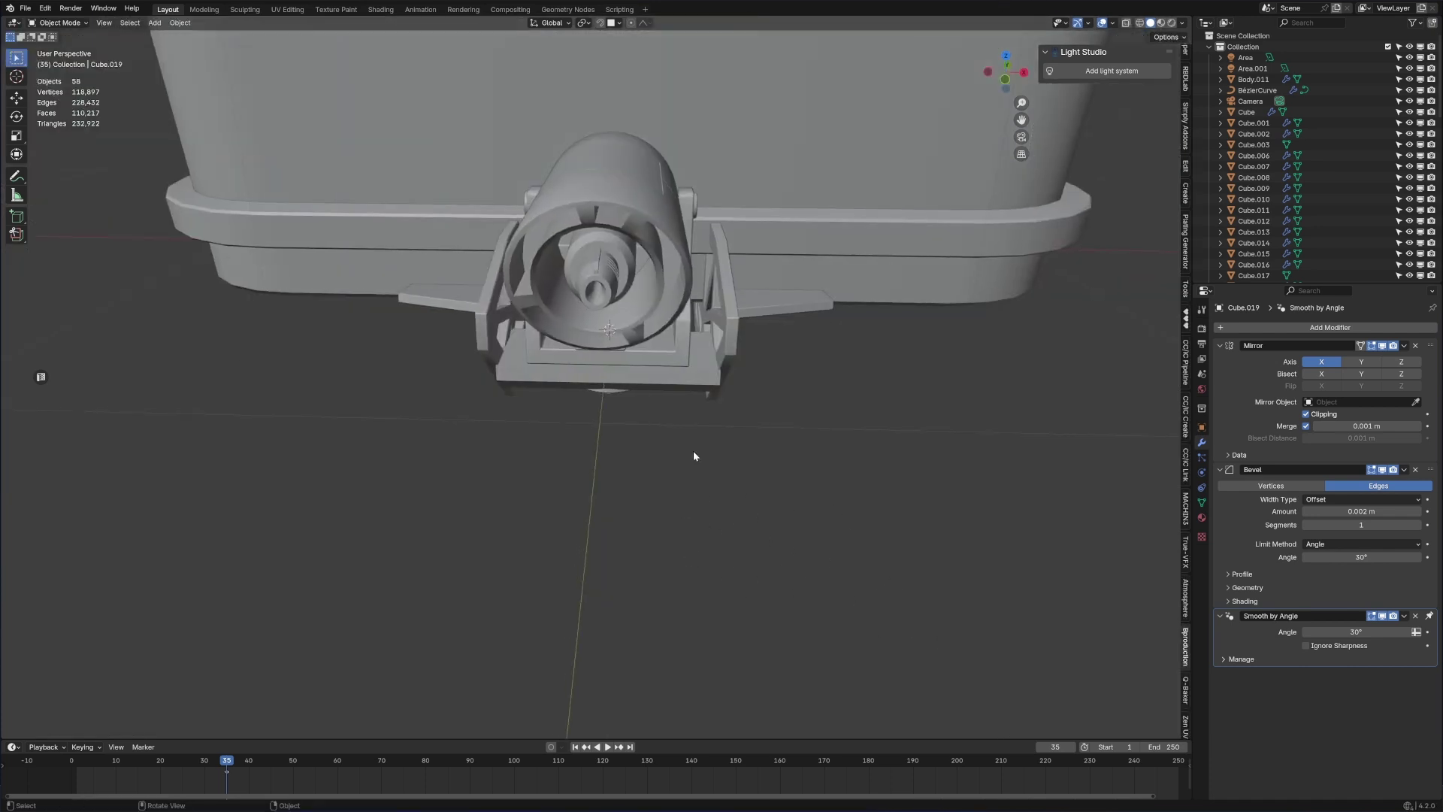
# - Parent the barrel, nozzle and the cradle beneath them to the cross rod using the Object option
pyautogui.moveTo(693, 455); pyautogui.dragTo(577, 511, button='middle')
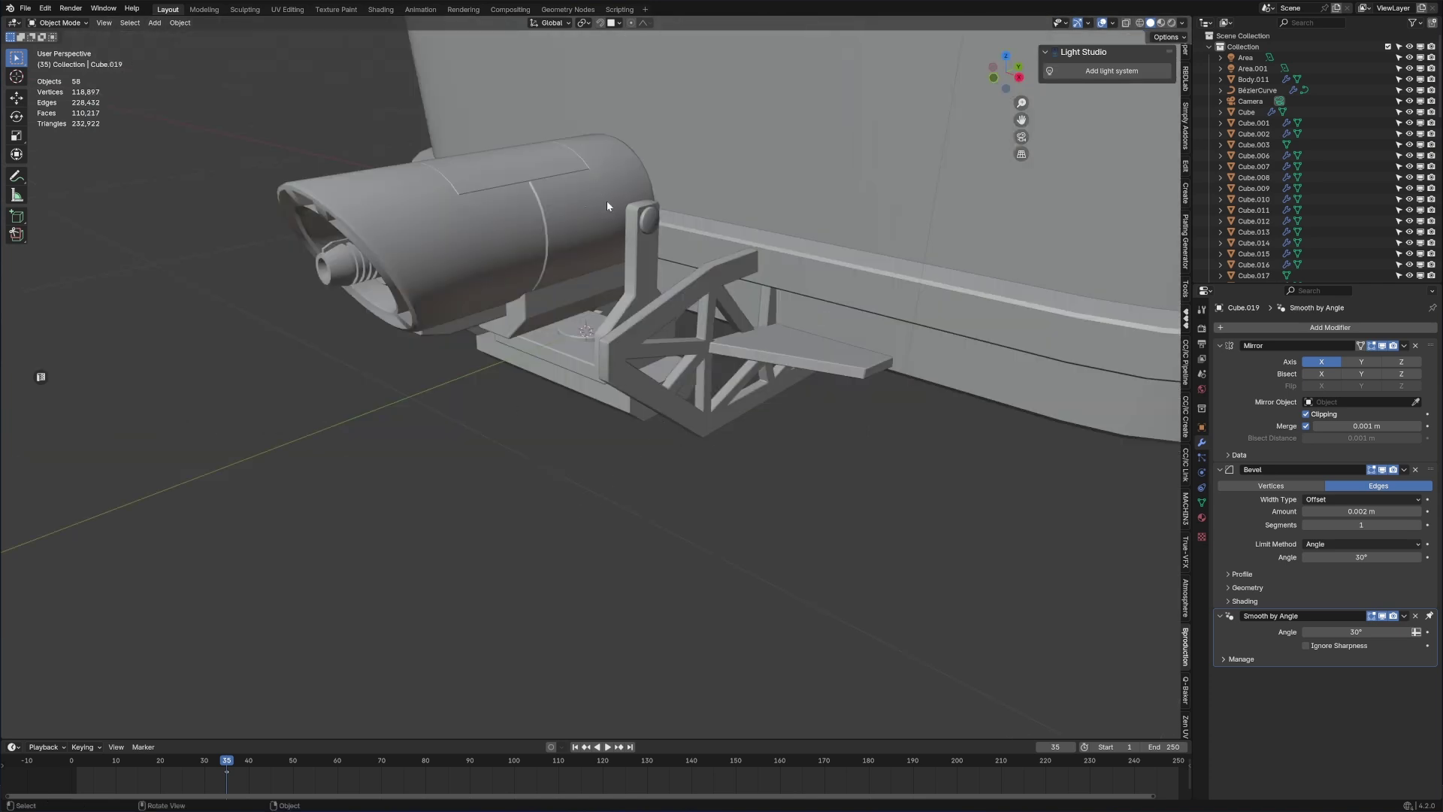
pyautogui.moveTo(608, 206); pyautogui.dragTo(581, 280, button='middle')
pyautogui.click(628, 254)
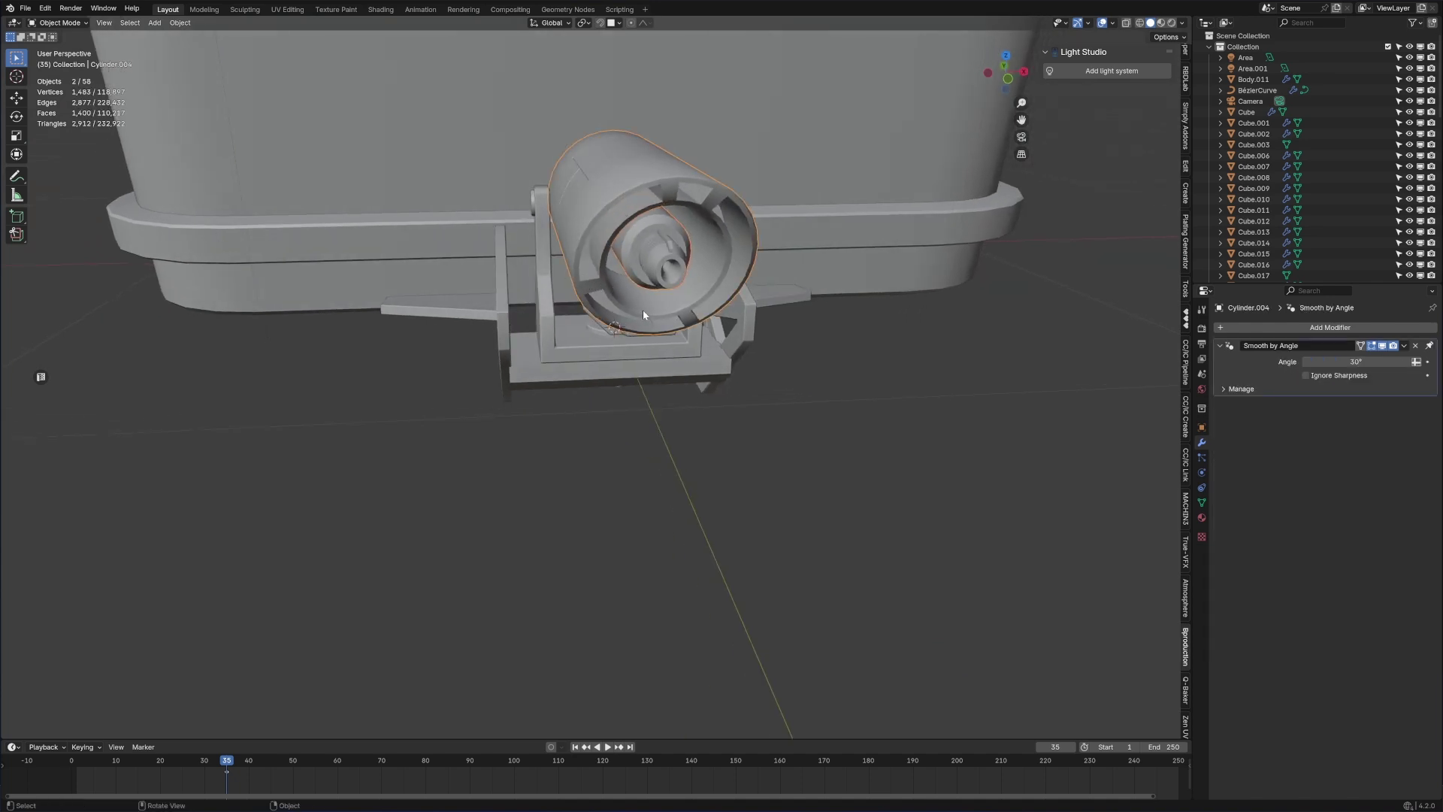
pyautogui.scroll(-4, 642, 308)
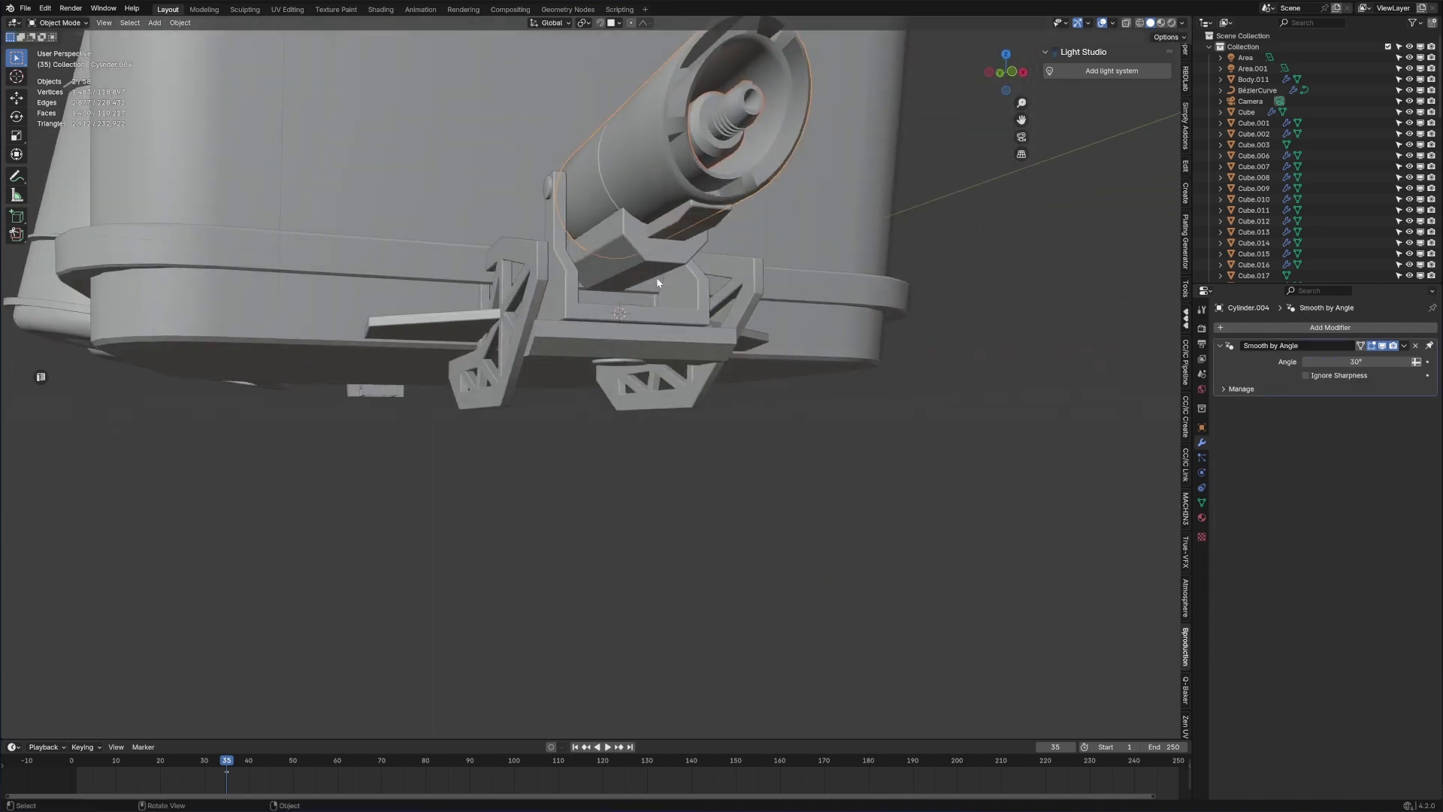
pyautogui.keyDown('shift'); pyautogui.click(657, 282); pyautogui.keyUp('shift')
pyautogui.press('g')
pyautogui.press('Escape')
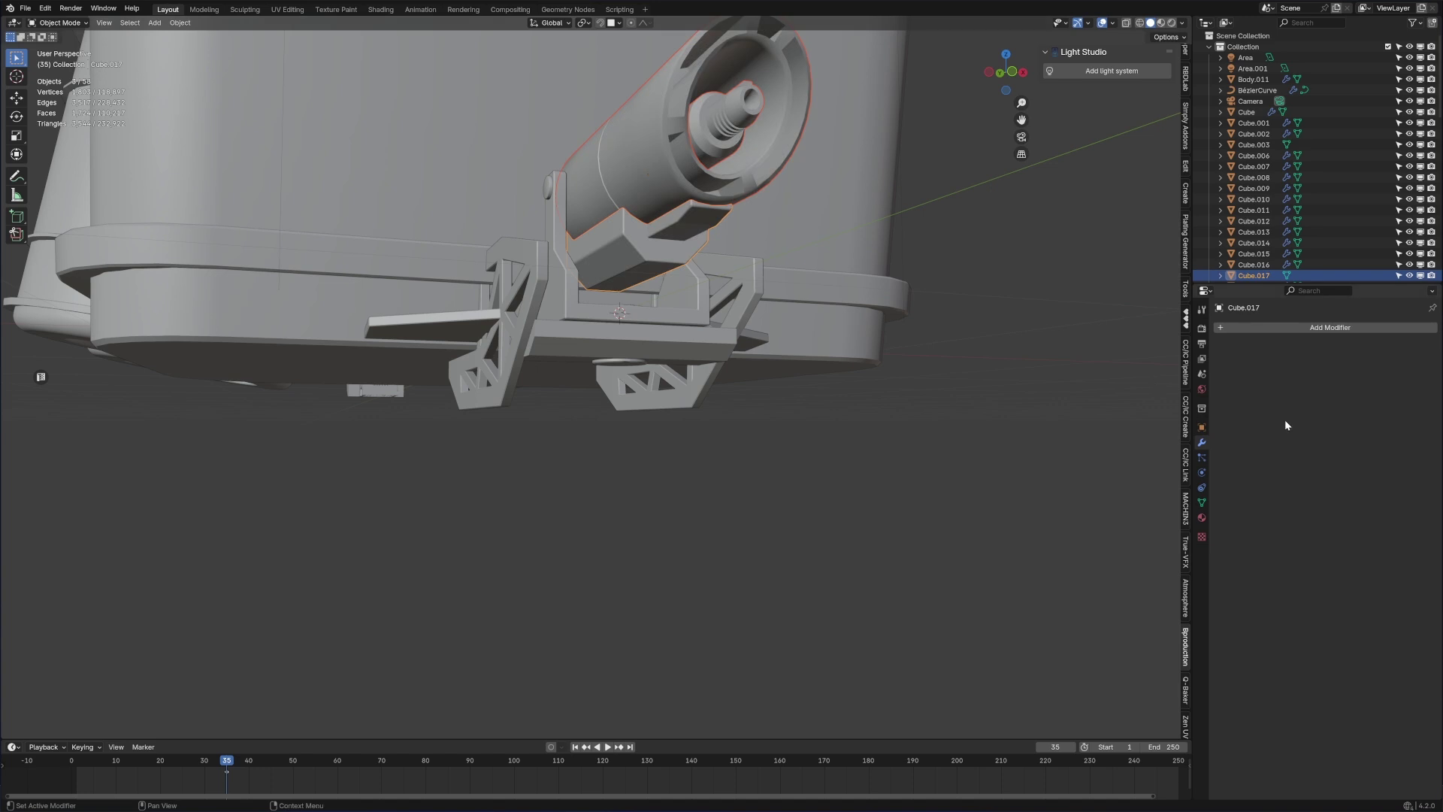
pyautogui.moveTo(939, 347); pyautogui.dragTo(983, 417, button='middle')
pyautogui.keyDown('shift'); pyautogui.click(567, 250); pyautogui.keyUp('shift')
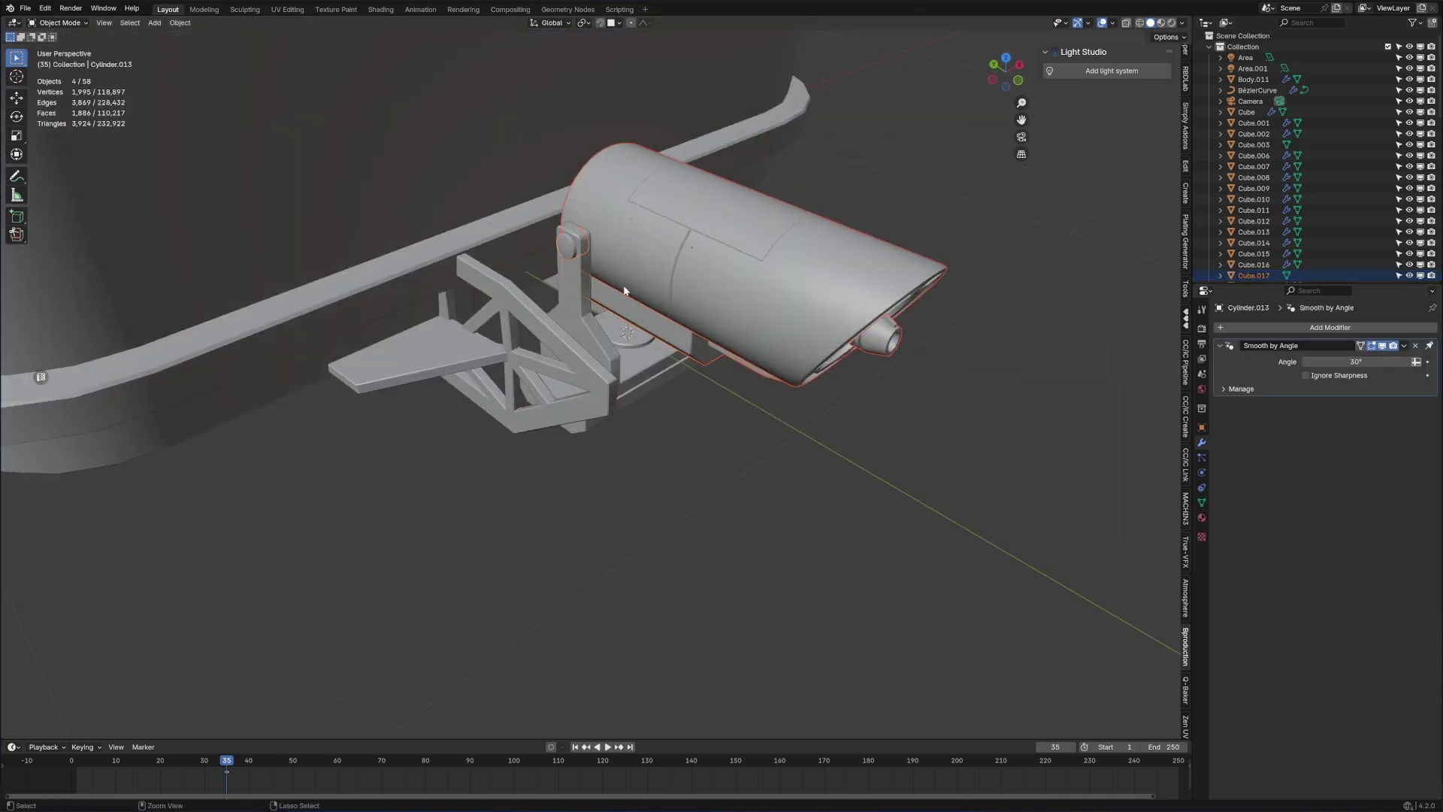
pyautogui.hotkey('ctrl', 'p')
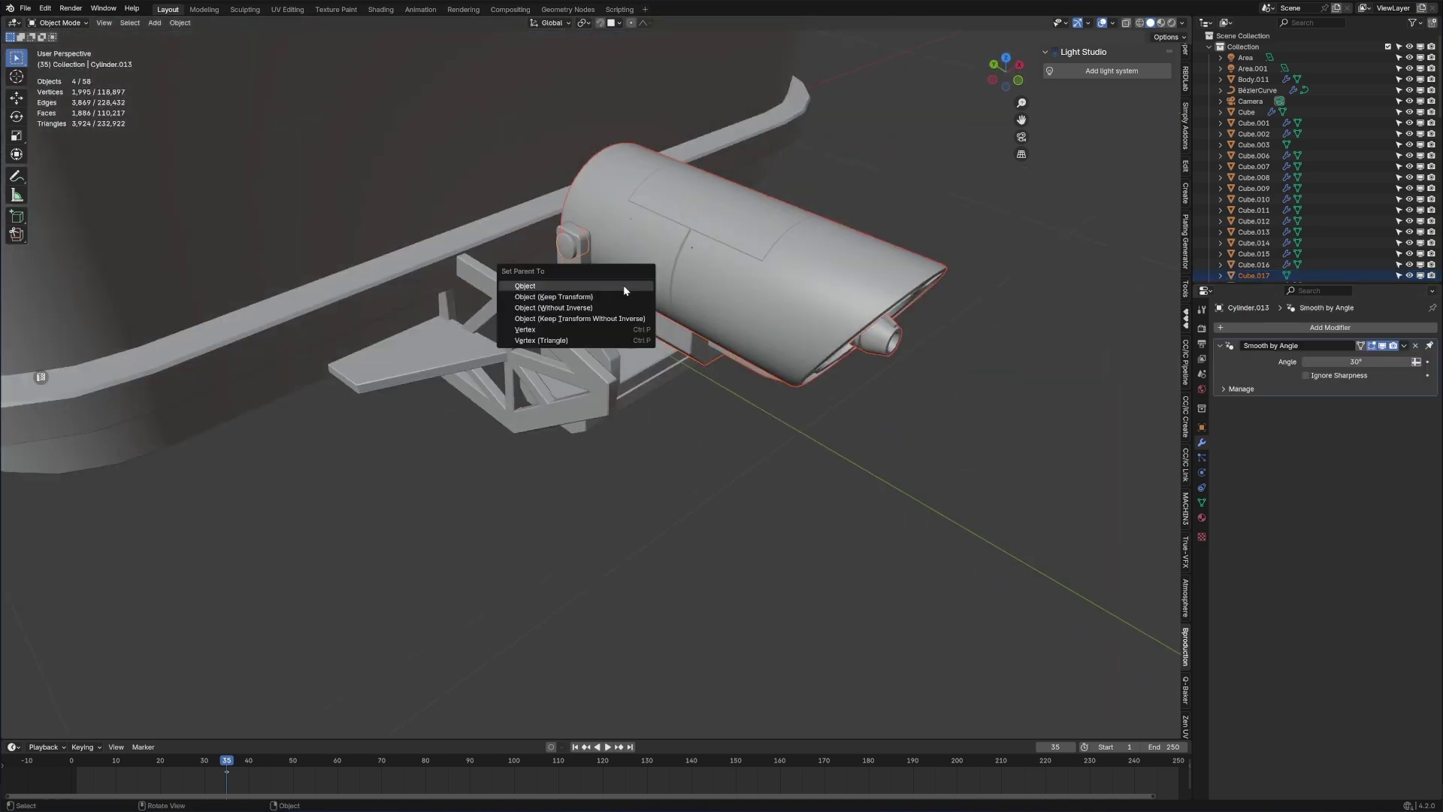
pyautogui.click(624, 287)
# - Try to tilt the cross rod together with its parented barrel by rotating it about a global axis
pyautogui.click(569, 244)
pyautogui.press('r')
pyautogui.press('x')
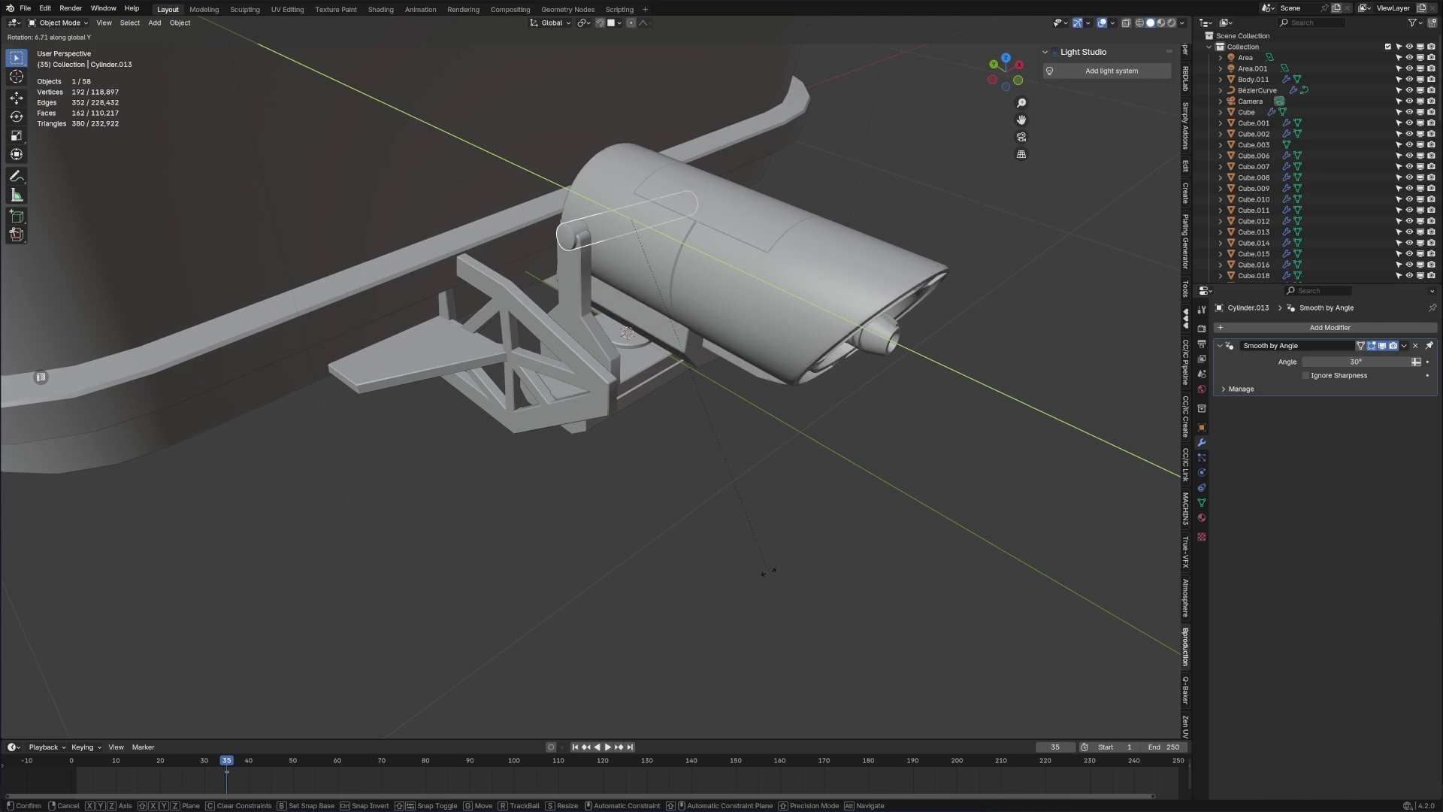
pyautogui.click(810, 449)
# - Parent the cross rod to the swivel frame using the Object option
pyautogui.keyDown('shift'); pyautogui.click(635, 386); pyautogui.keyUp('shift')
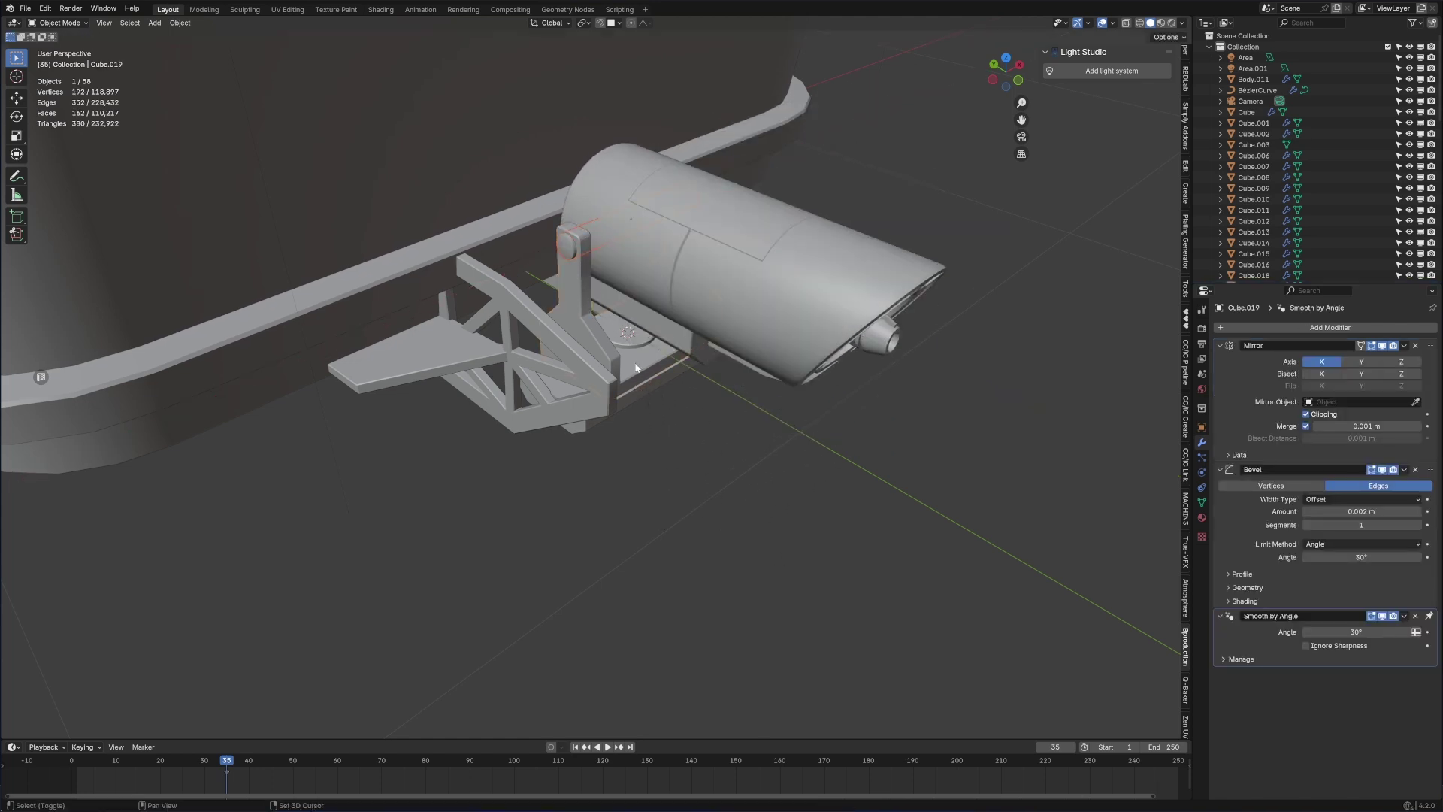
pyautogui.moveTo(647, 386); pyautogui.dragTo(628, 281, button='middle')
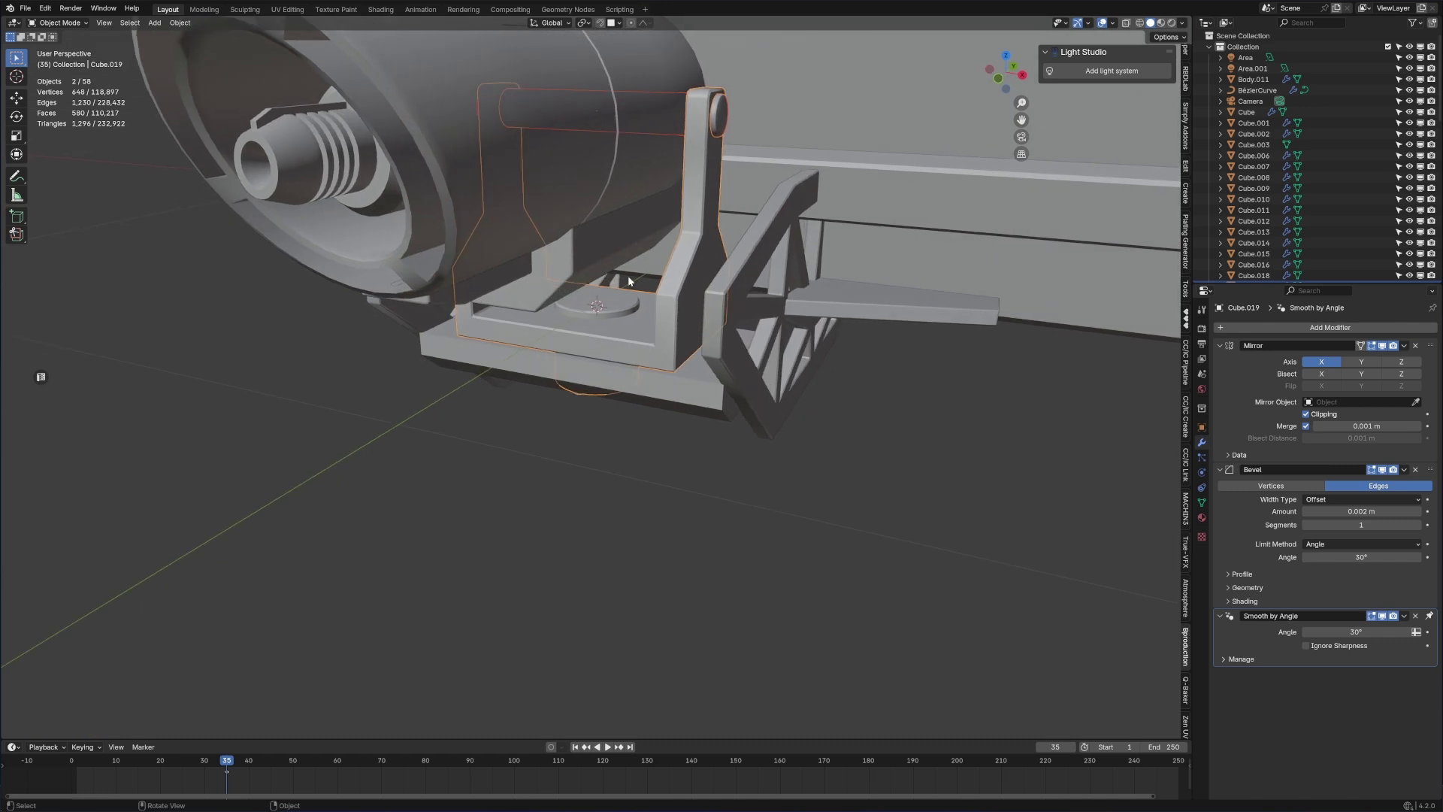
pyautogui.hotkey('ctrl', 'p')
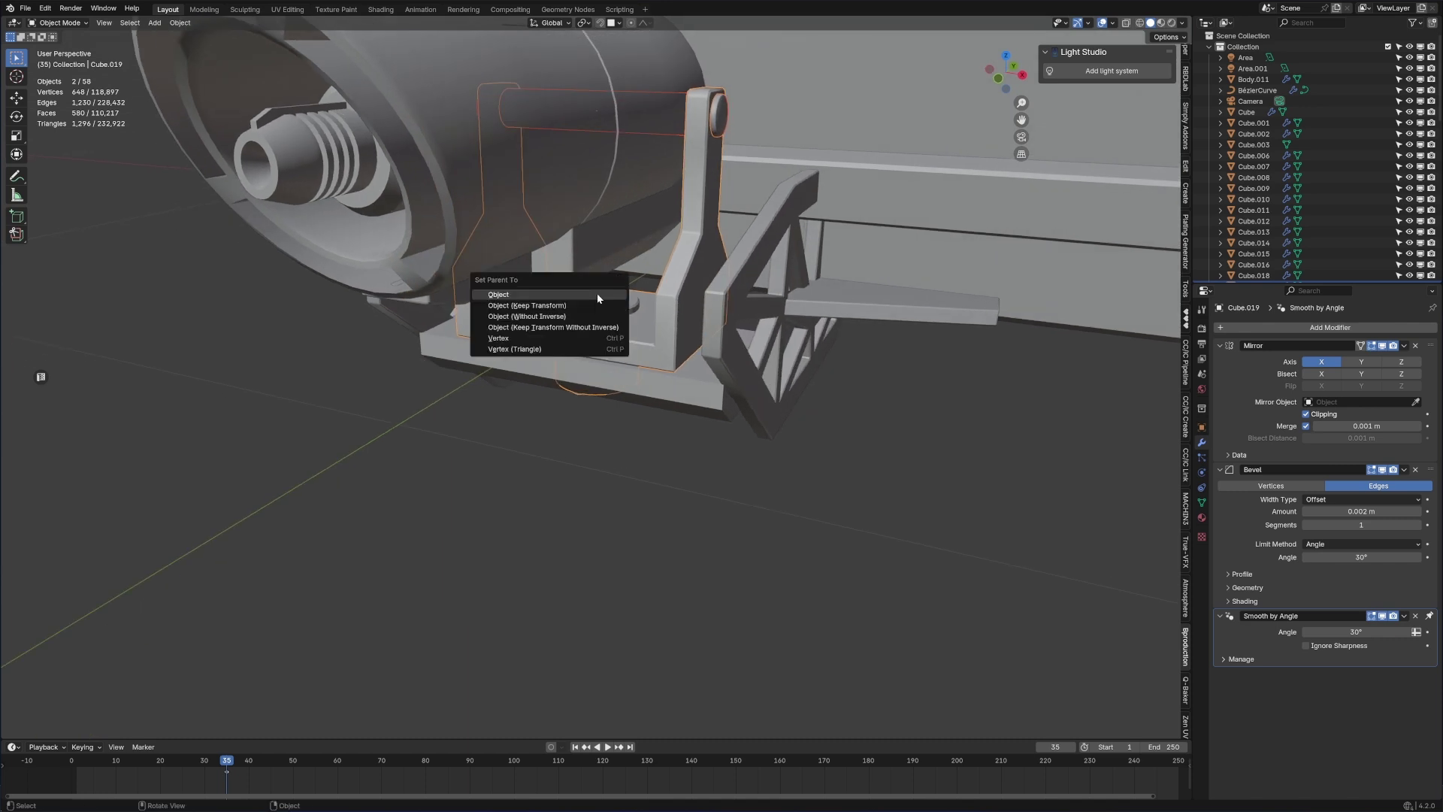
pyautogui.click(598, 295)
# - Try to swivel the frame with its parented rod and barrel about the global Z axis
pyautogui.click(602, 303)
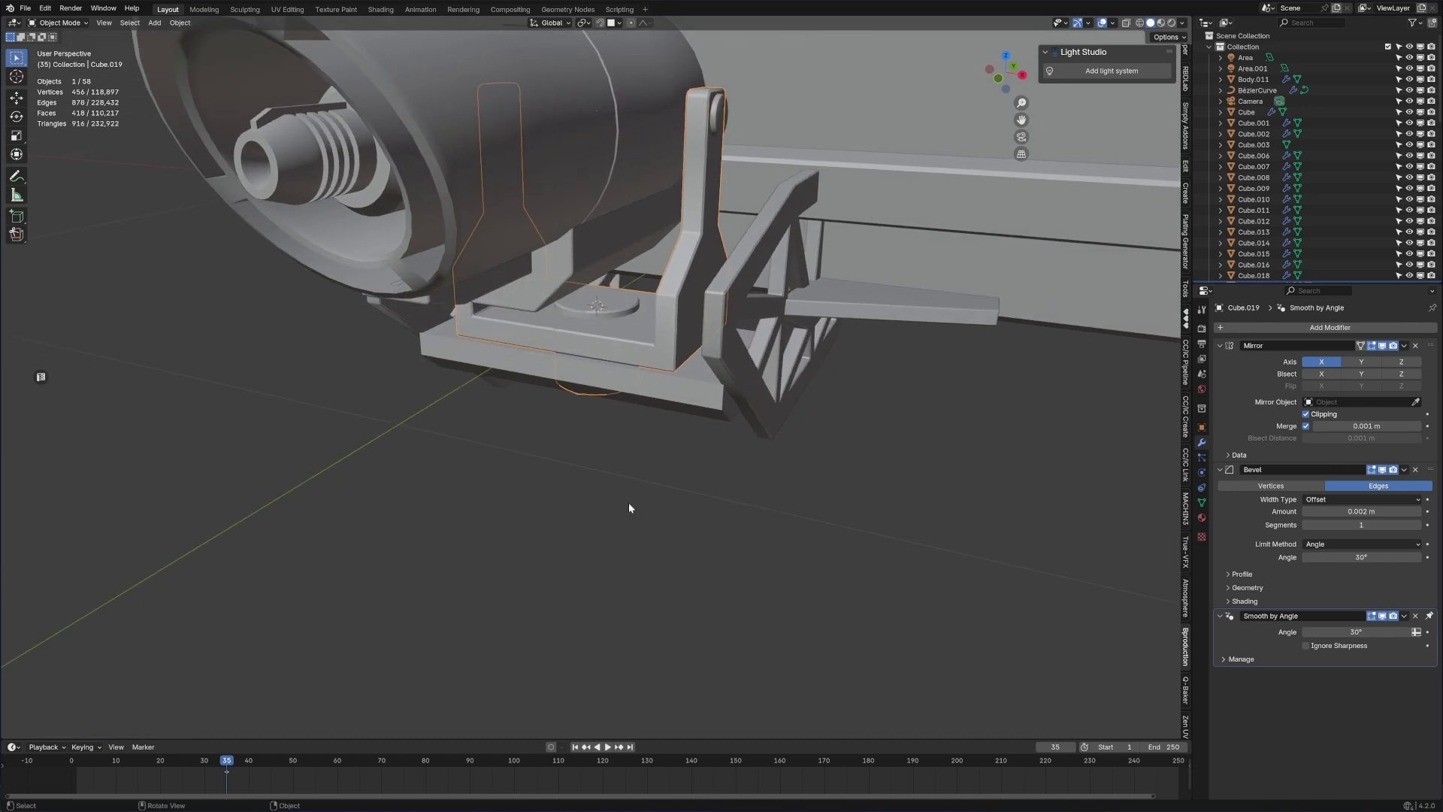
pyautogui.press('e')
pyautogui.hotkey('shift', 'F5')
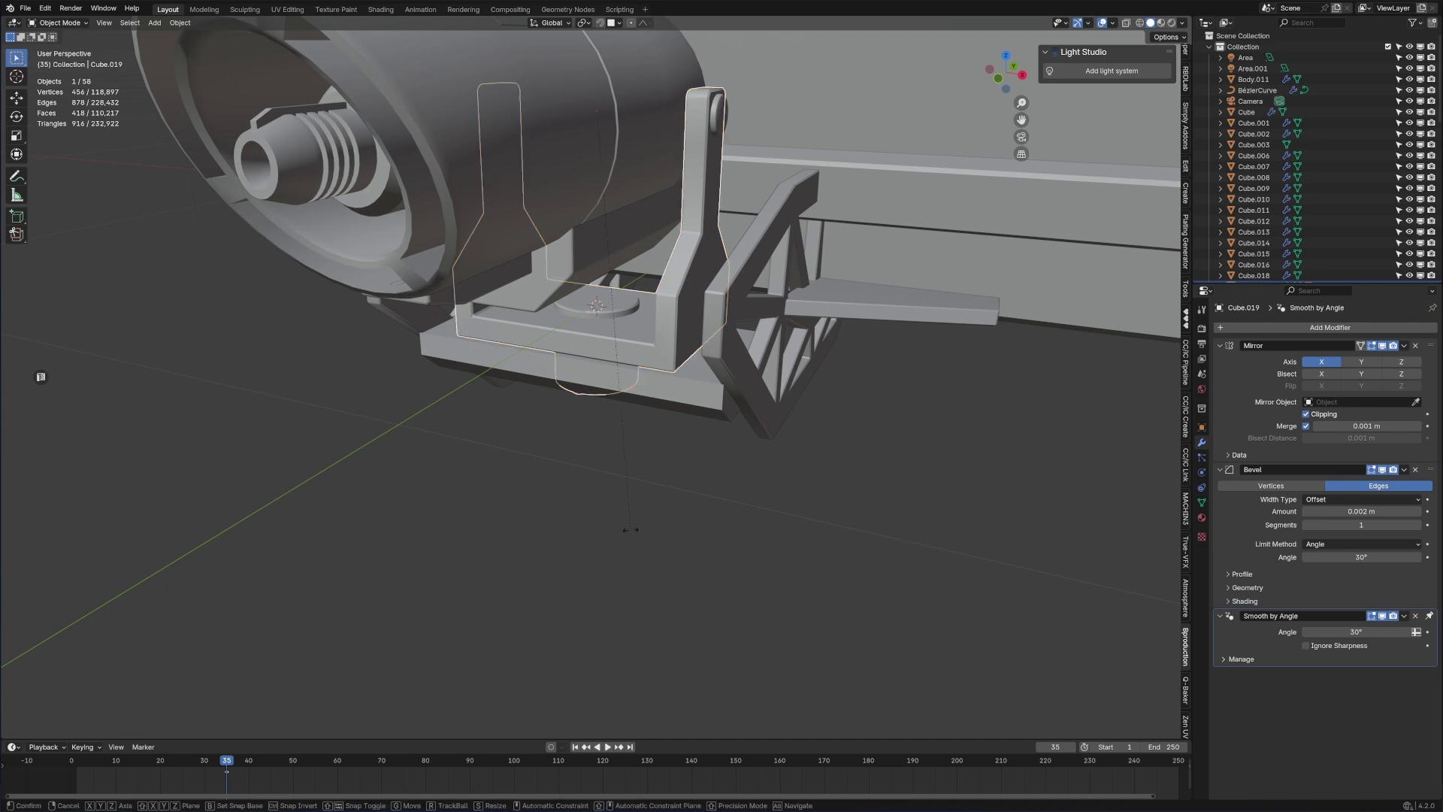
pyautogui.press('r')
pyautogui.press('z')
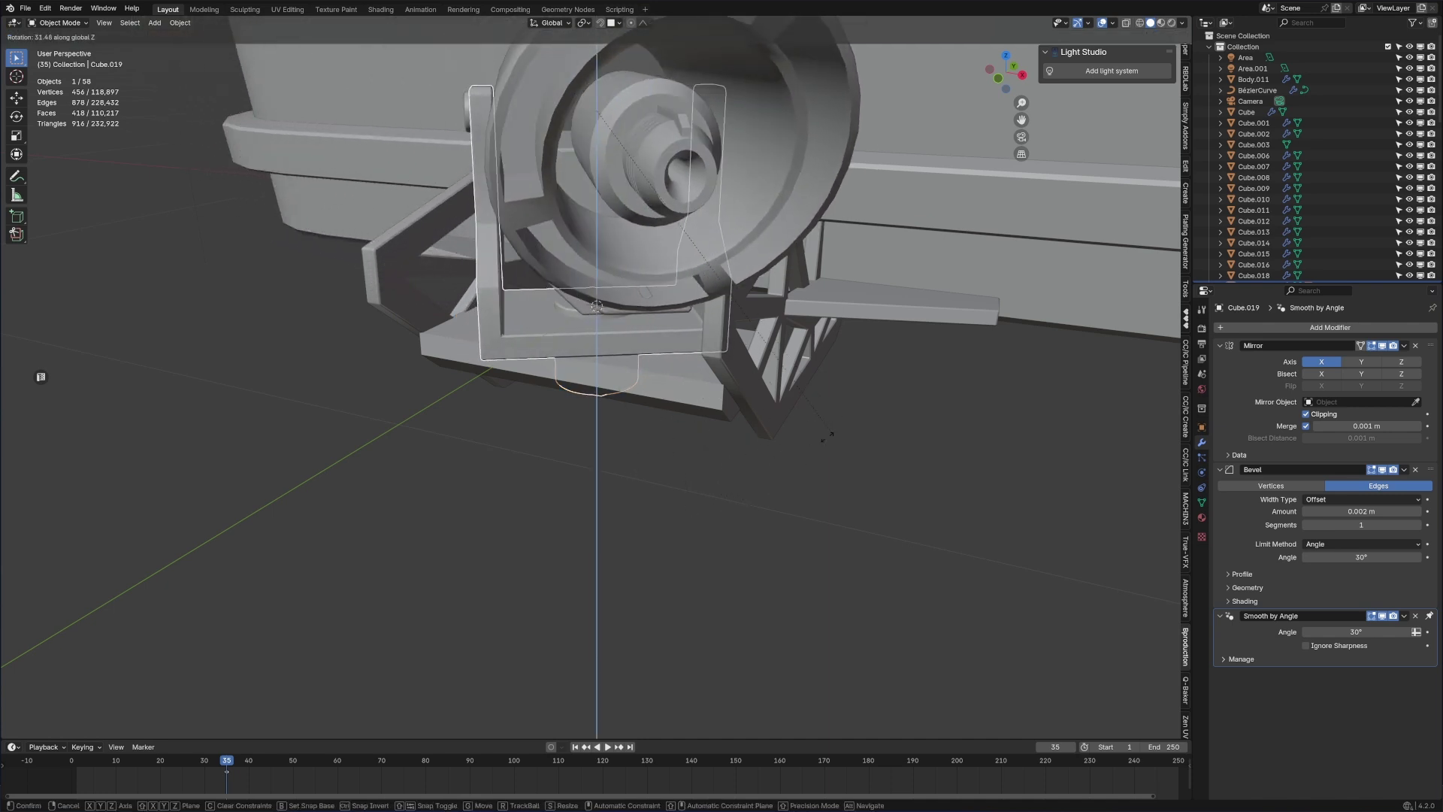
pyautogui.rightClick(755, 399)
# - Examine the mining tool, its truss brackets and their attachment to the cabin from the side and front
pyautogui.scroll(-4, 751, 410)
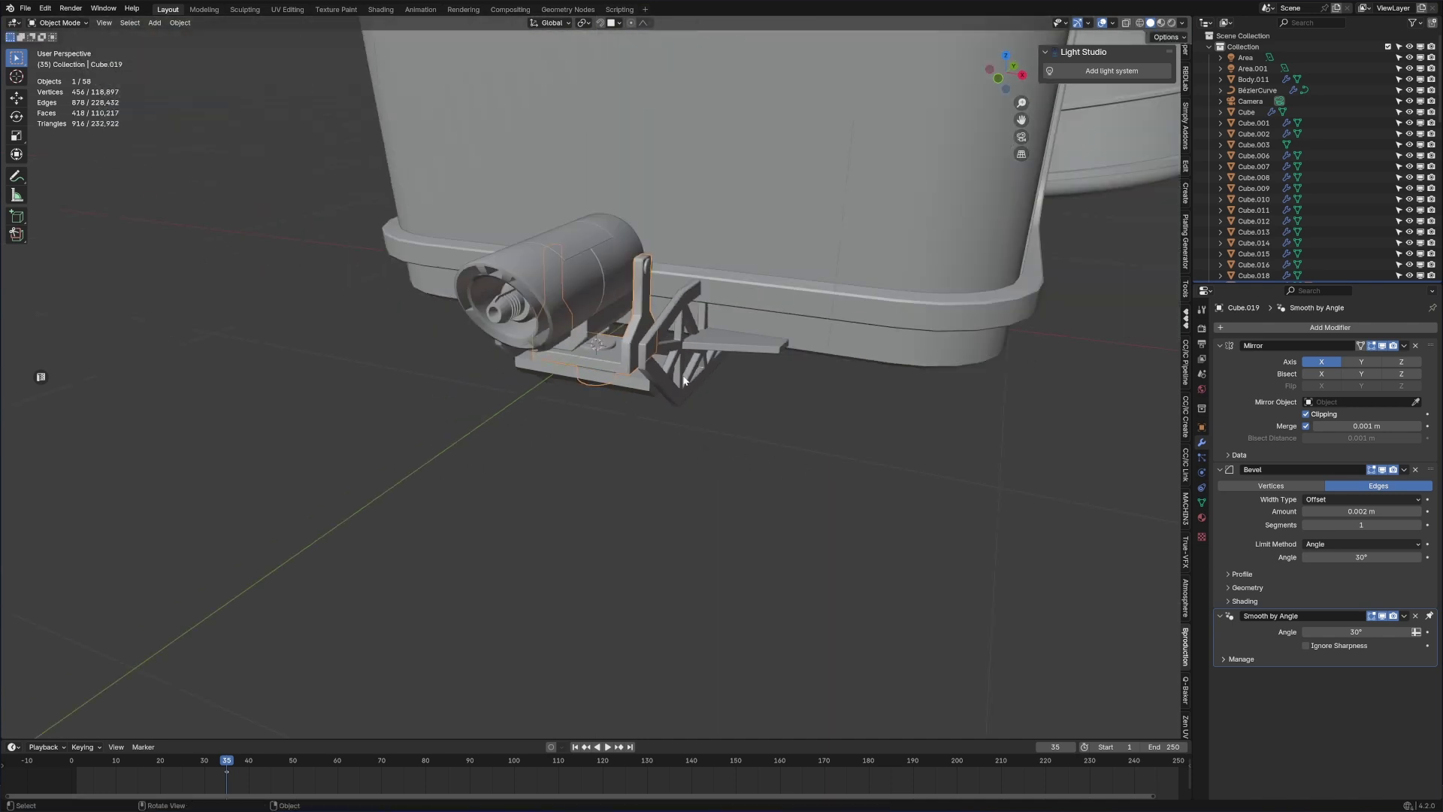
pyautogui.moveTo(751, 410); pyautogui.dragTo(680, 443, button='middle')
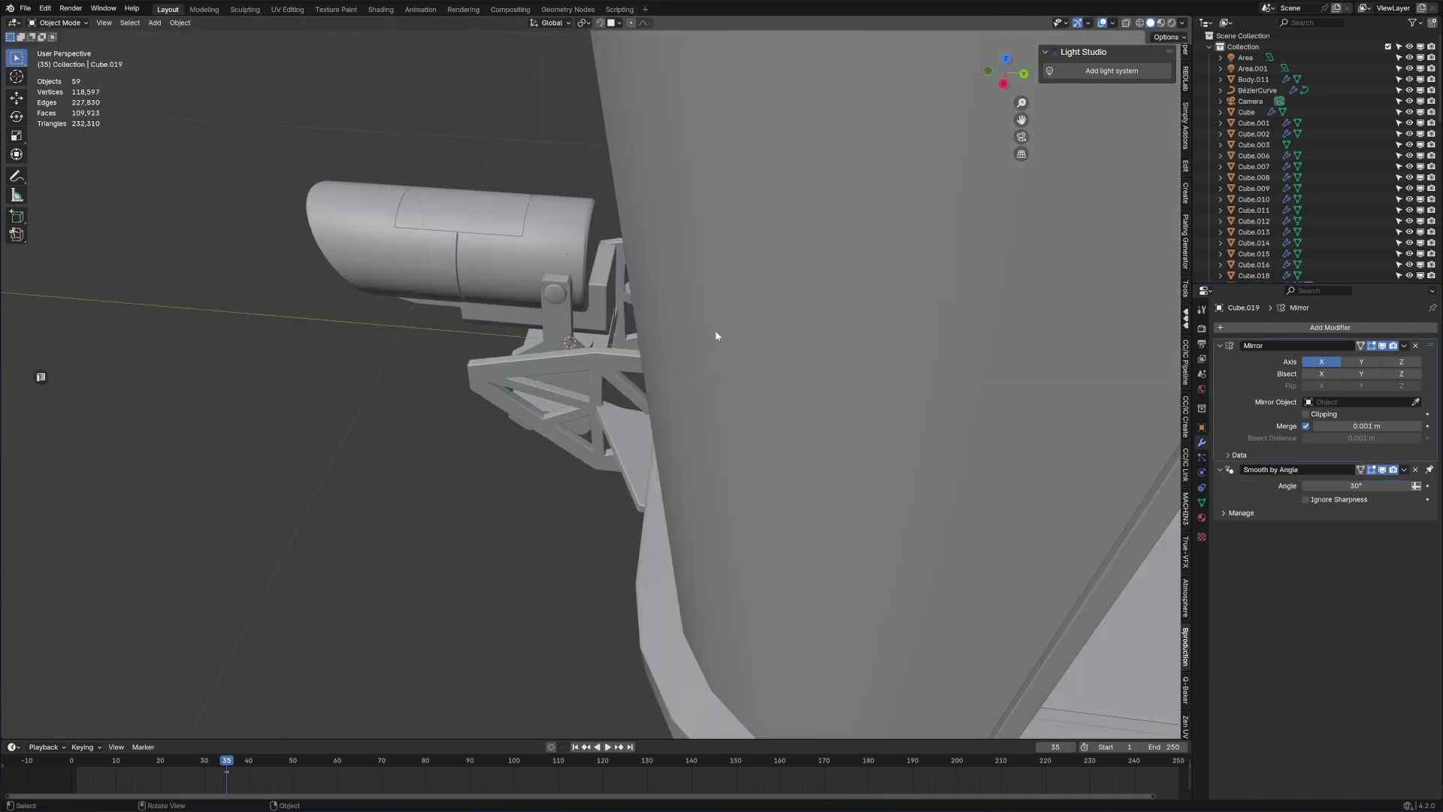
pyautogui.moveTo(716, 332); pyautogui.dragTo(723, 326, button='middle')
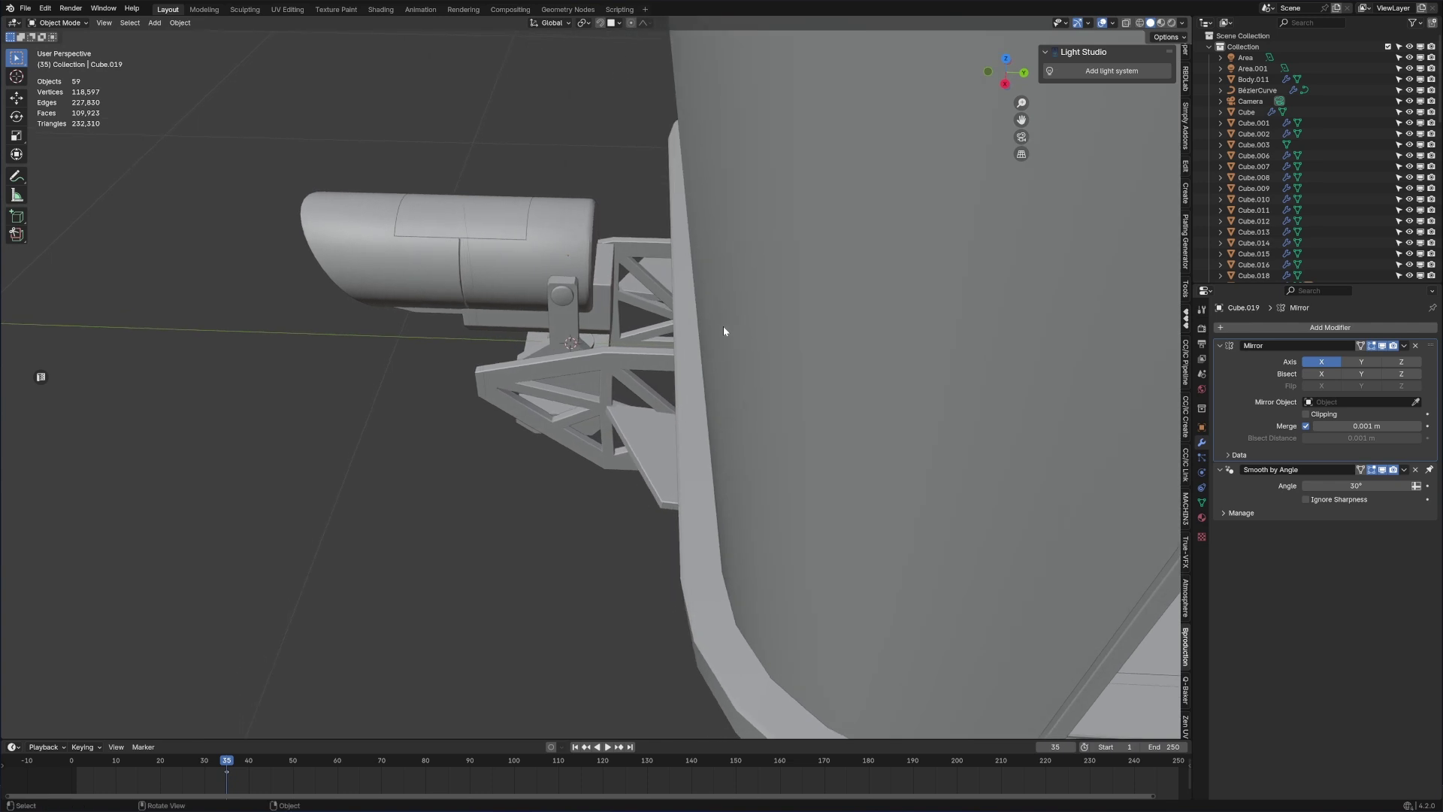
pyautogui.moveTo(644, 347); pyautogui.dragTo(758, 320, button='middle')
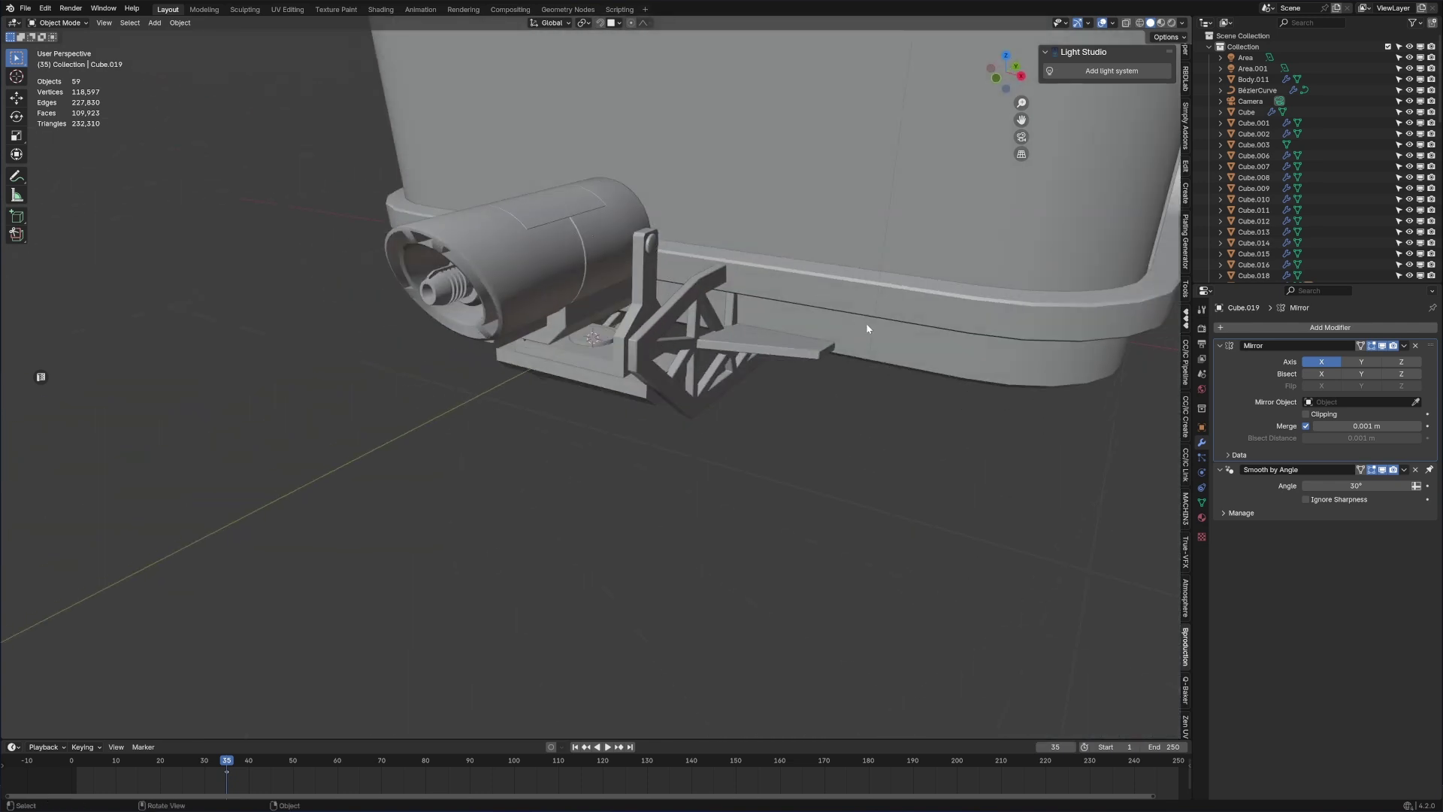
pyautogui.moveTo(448, 266); pyautogui.dragTo(531, 318, button='middle')
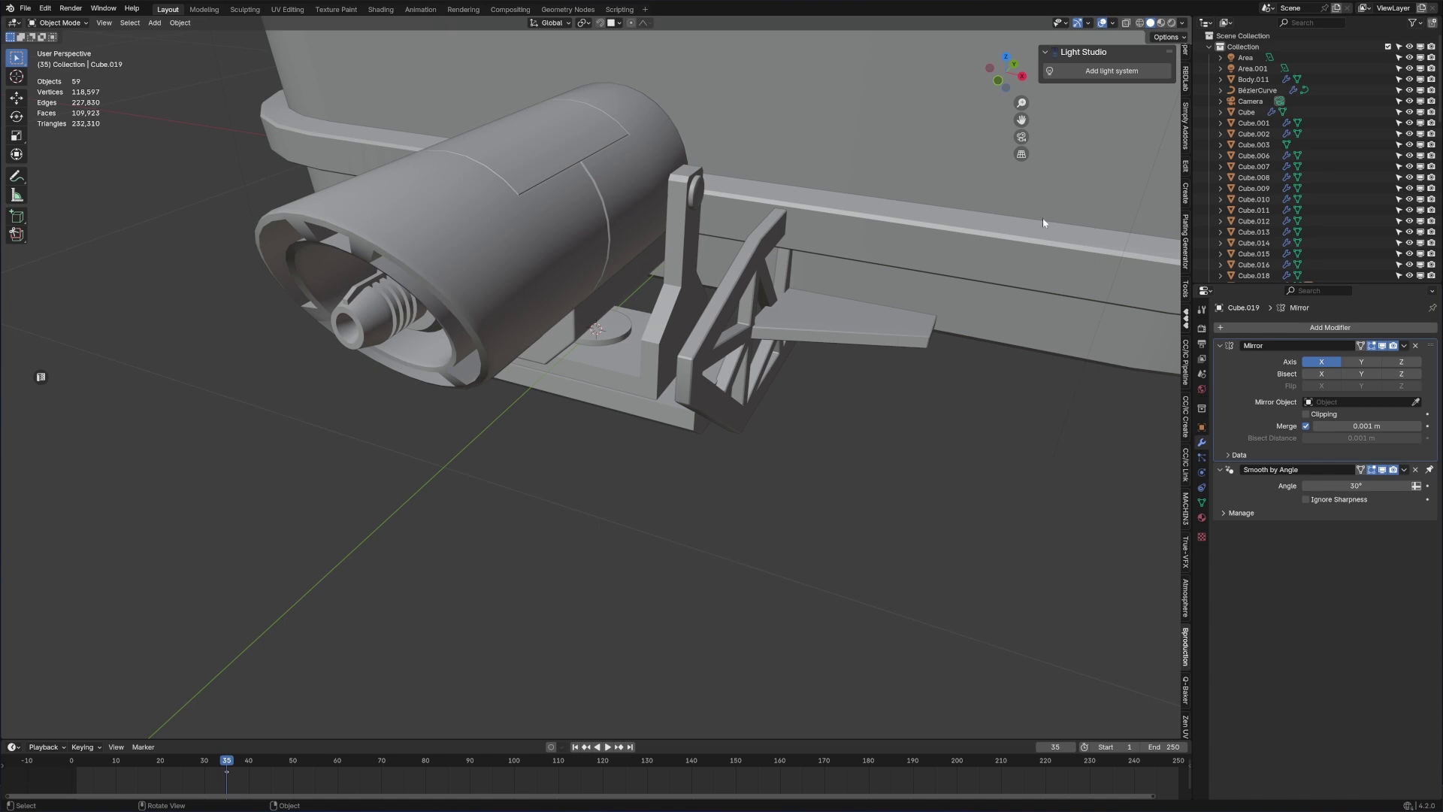
pyautogui.scroll(-2, 995, 294)
pyautogui.moveTo(995, 294); pyautogui.dragTo(589, 258, button='middle')
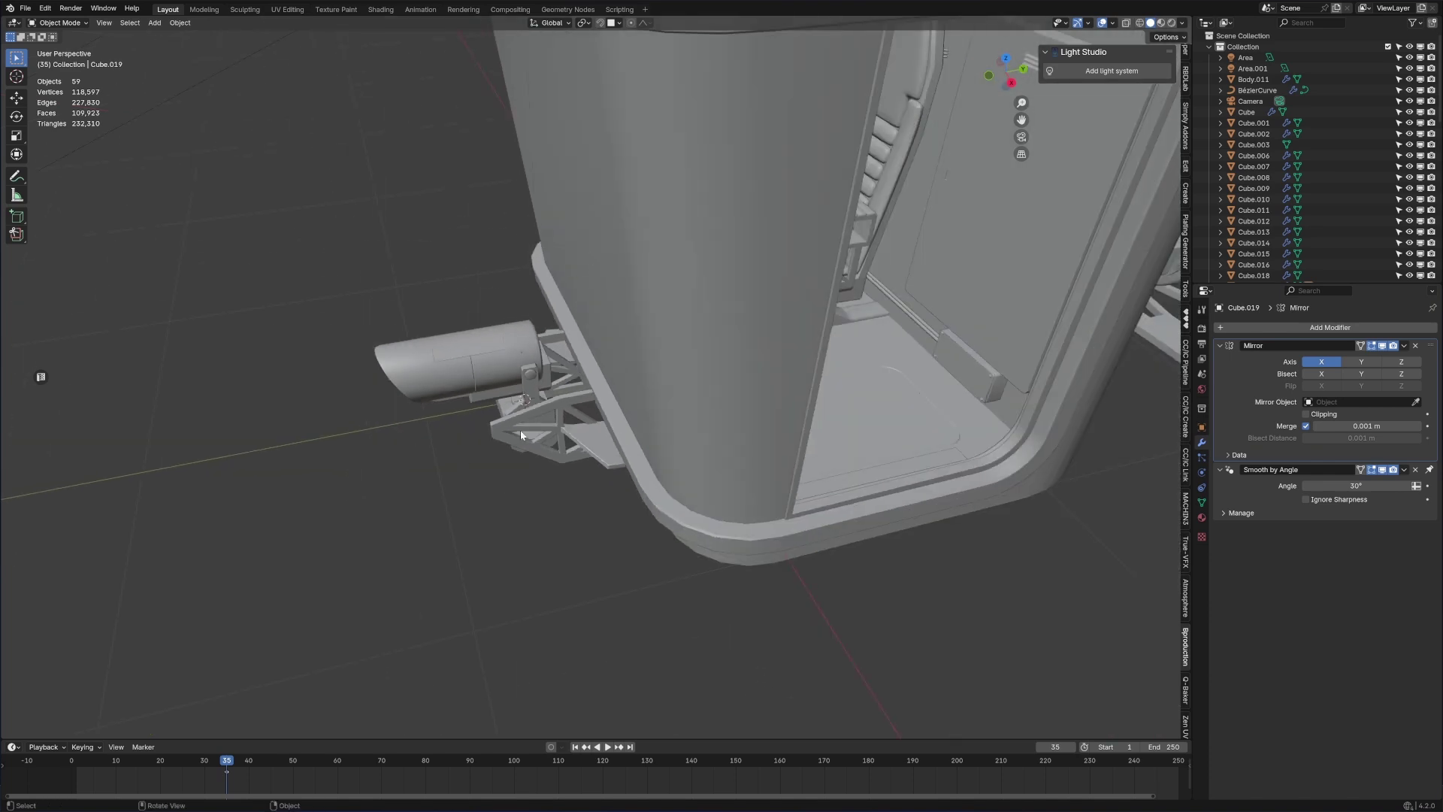
pyautogui.moveTo(521, 434); pyautogui.dragTo(995, 152, button='middle')
pyautogui.keyDown('shift'); pyautogui.moveTo(806, 256); pyautogui.dragTo(633, 272, button='middle'); pyautogui.keyUp('shift')
pyautogui.scroll(2, 634, 272)
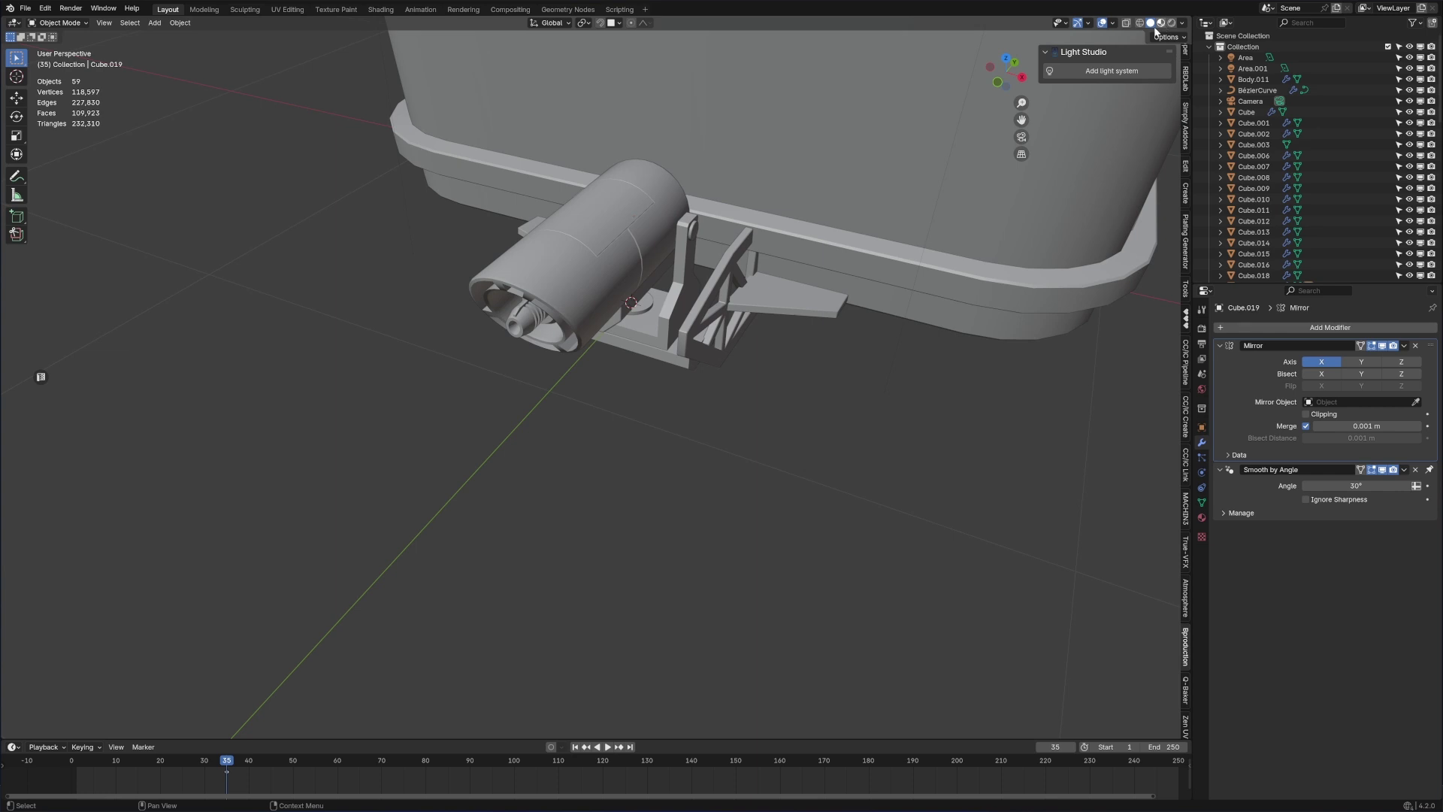
# - Switch to the UV Editing workspace and assign the SC_Panels_04_Orange material to the barrel
pyautogui.click(287, 9)
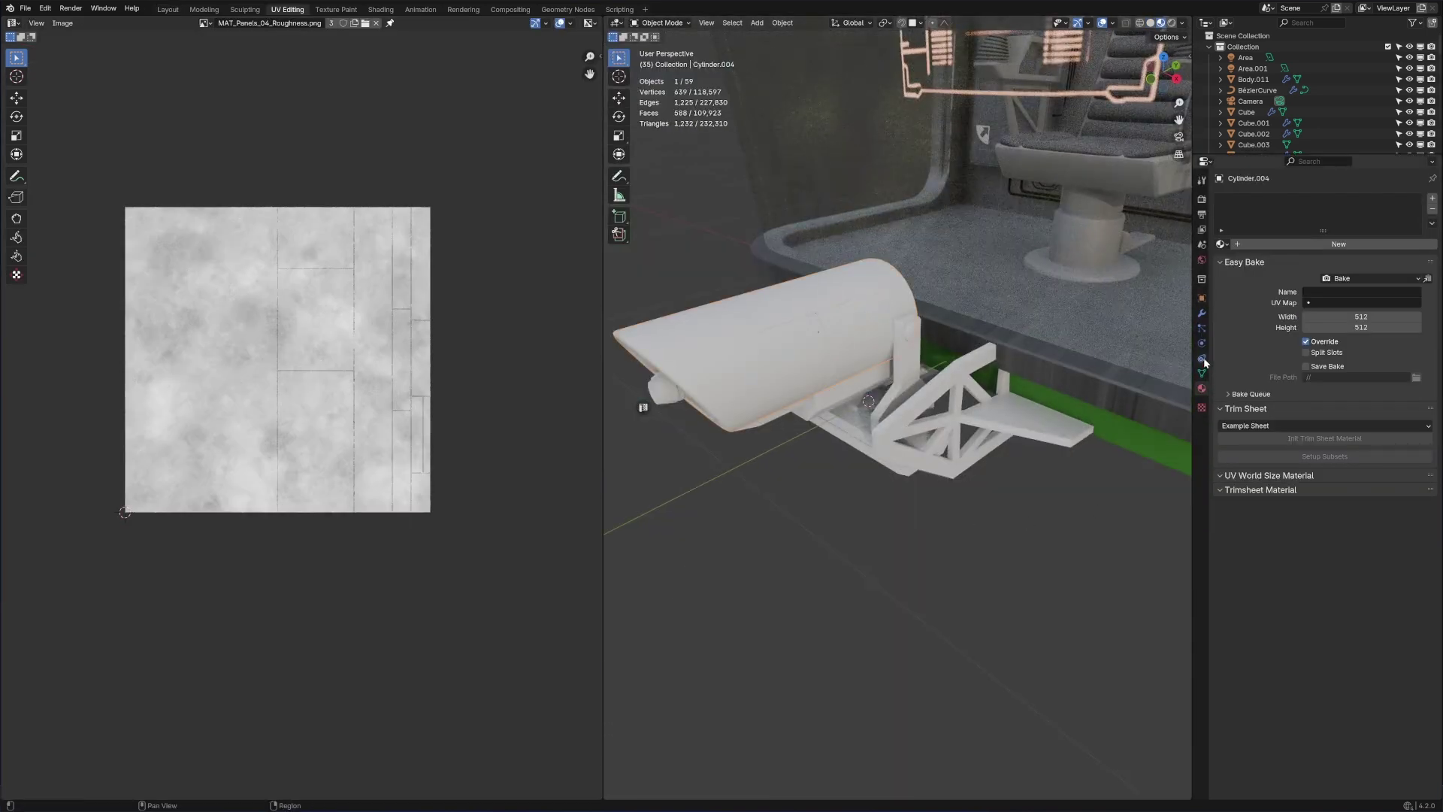
pyautogui.click(1221, 244)
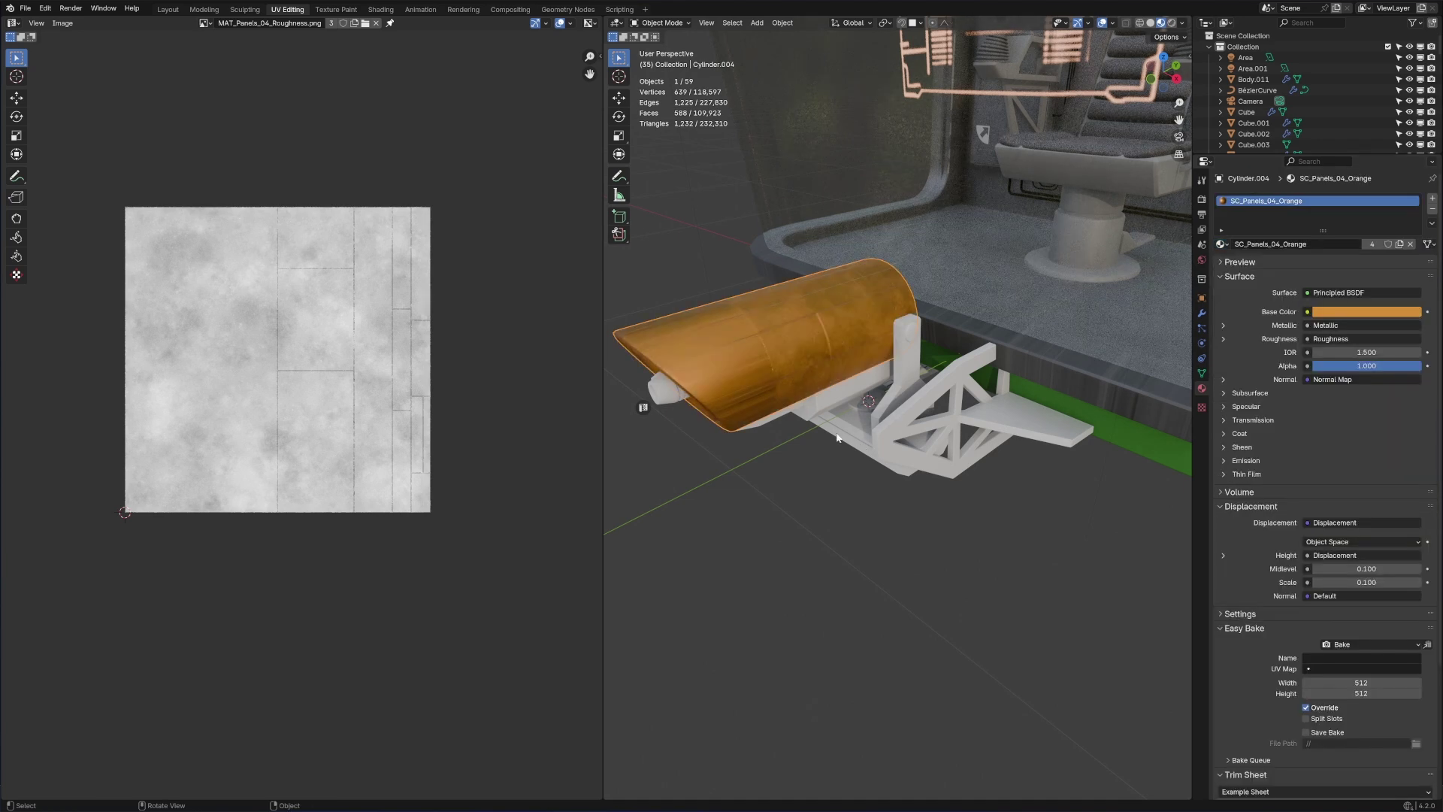
# - Unwrap all of the barrel's faces with Smart UV Project and enlarge the UV islands beyond the panel texture
pyautogui.press('Tab')
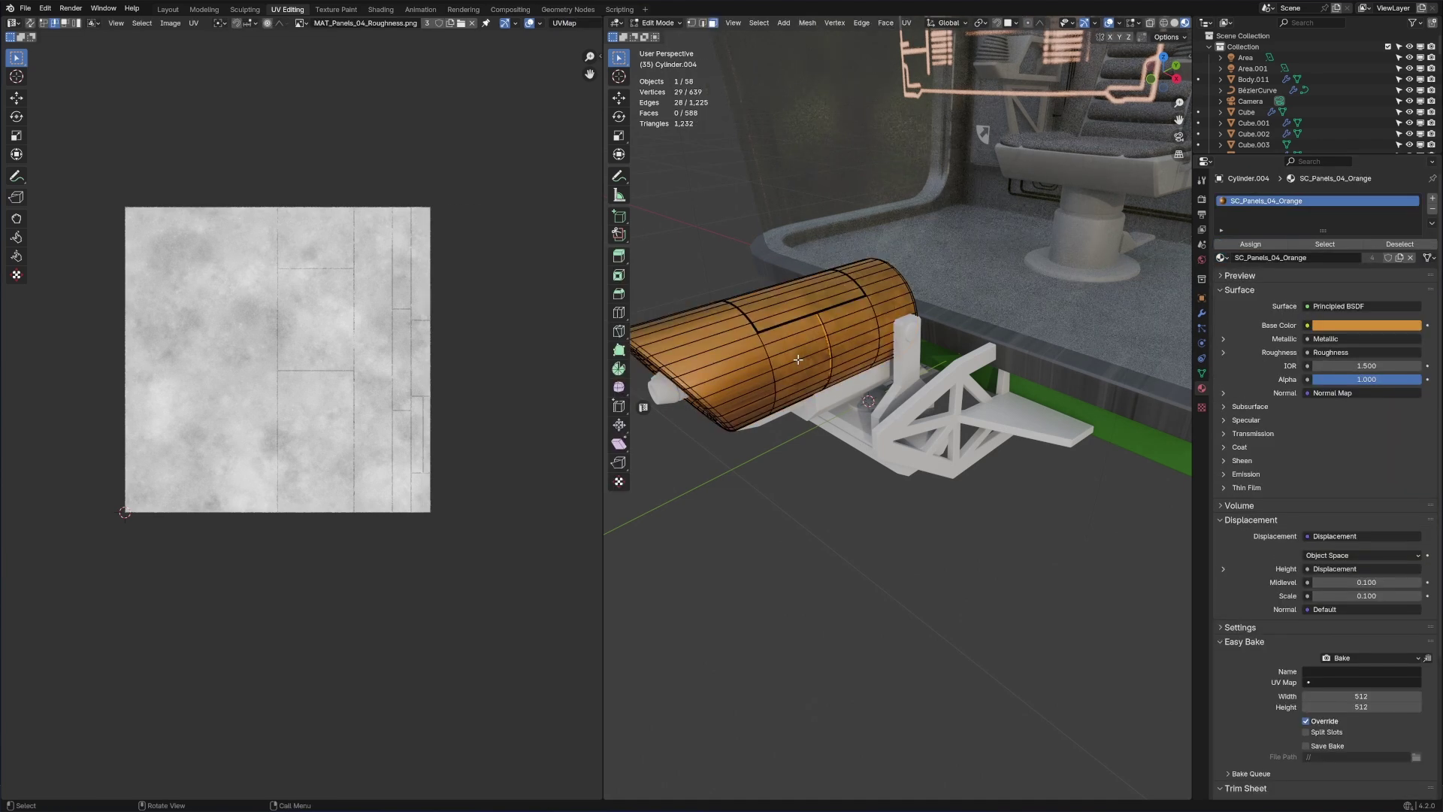
pyautogui.press('u')
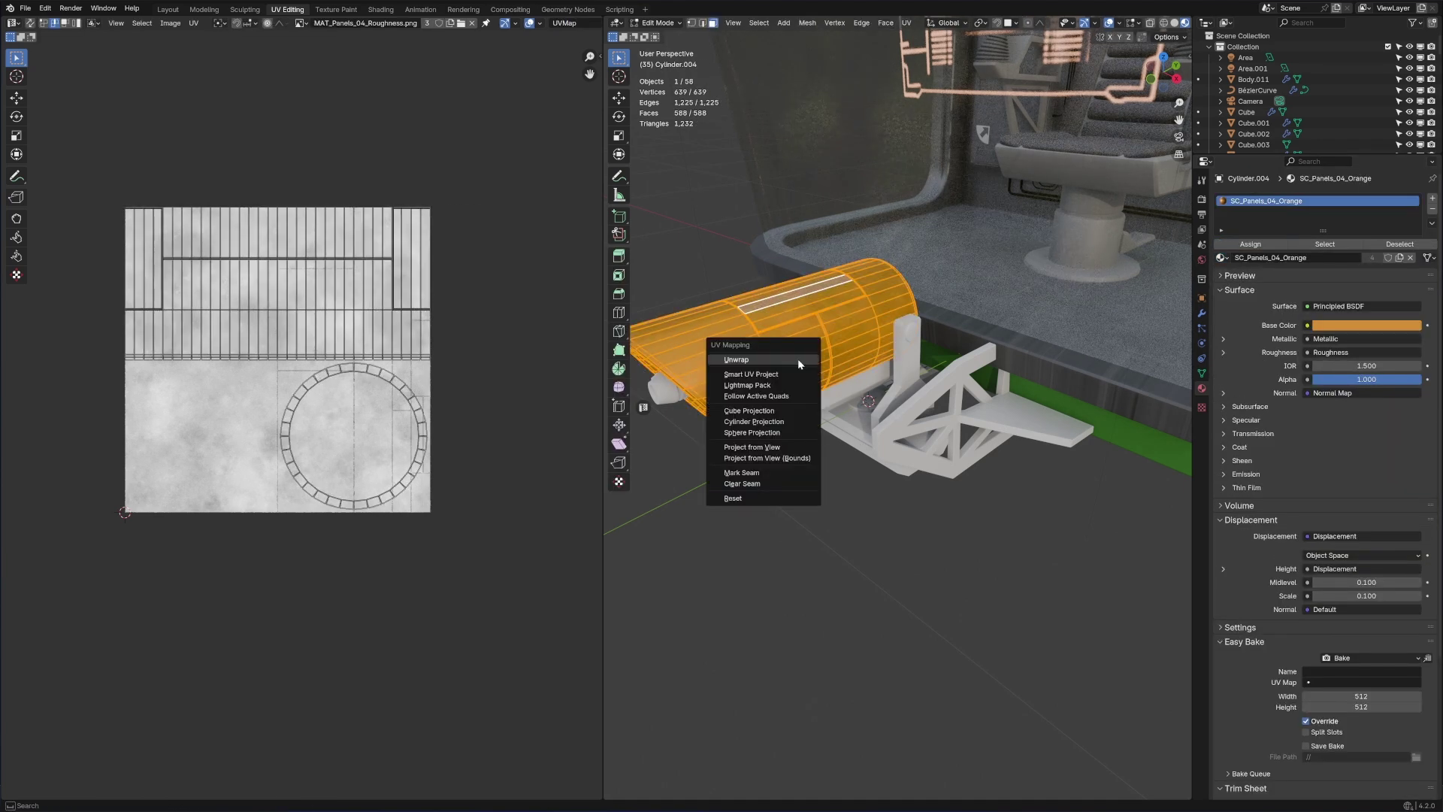
pyautogui.click(799, 368)
pyautogui.click(763, 473)
pyautogui.press('Tab')
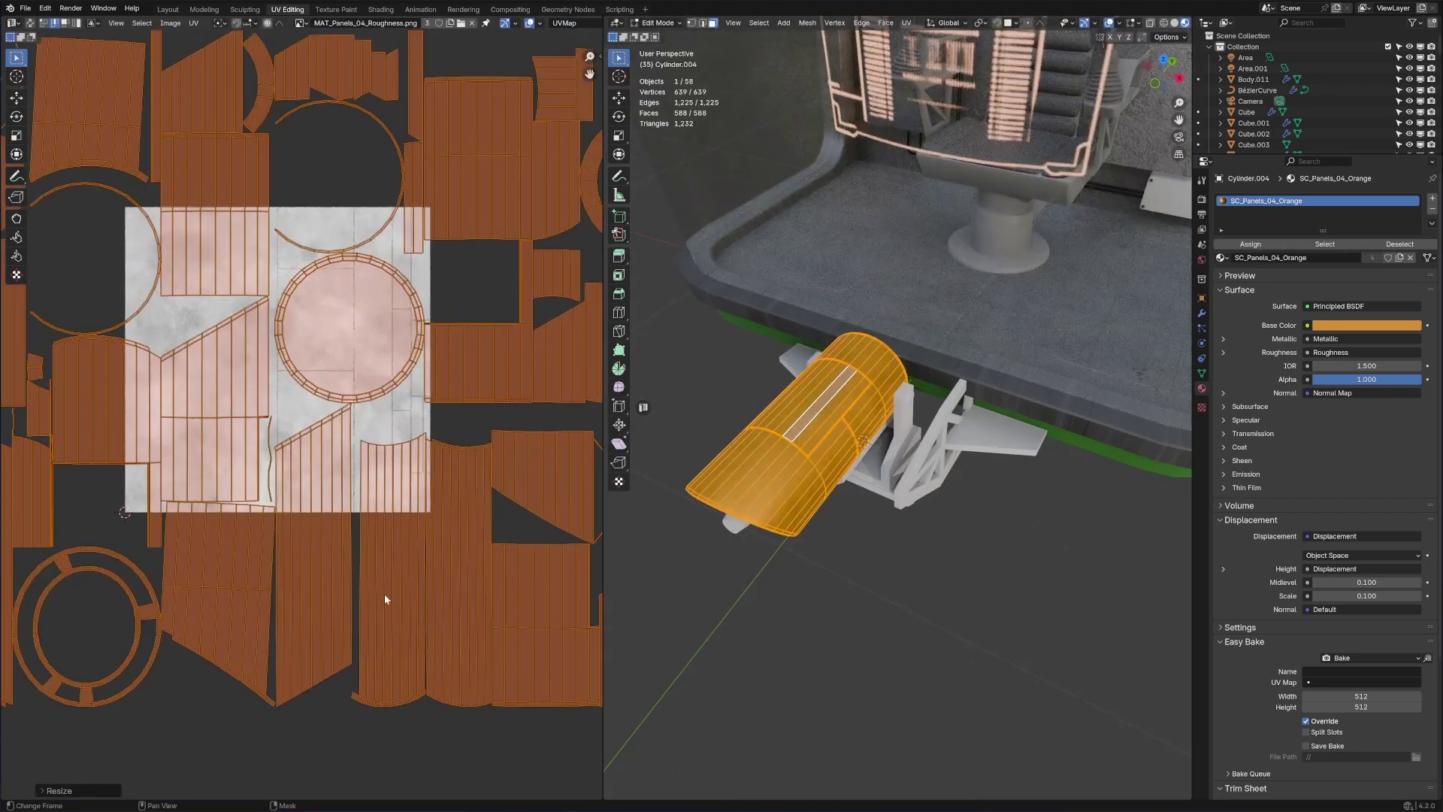
# - Examine the orange panel texture on the barrel from above, from the front and up close from the side
pyautogui.press('Tab')
pyautogui.moveTo(931, 610); pyautogui.dragTo(882, 597, button='middle')
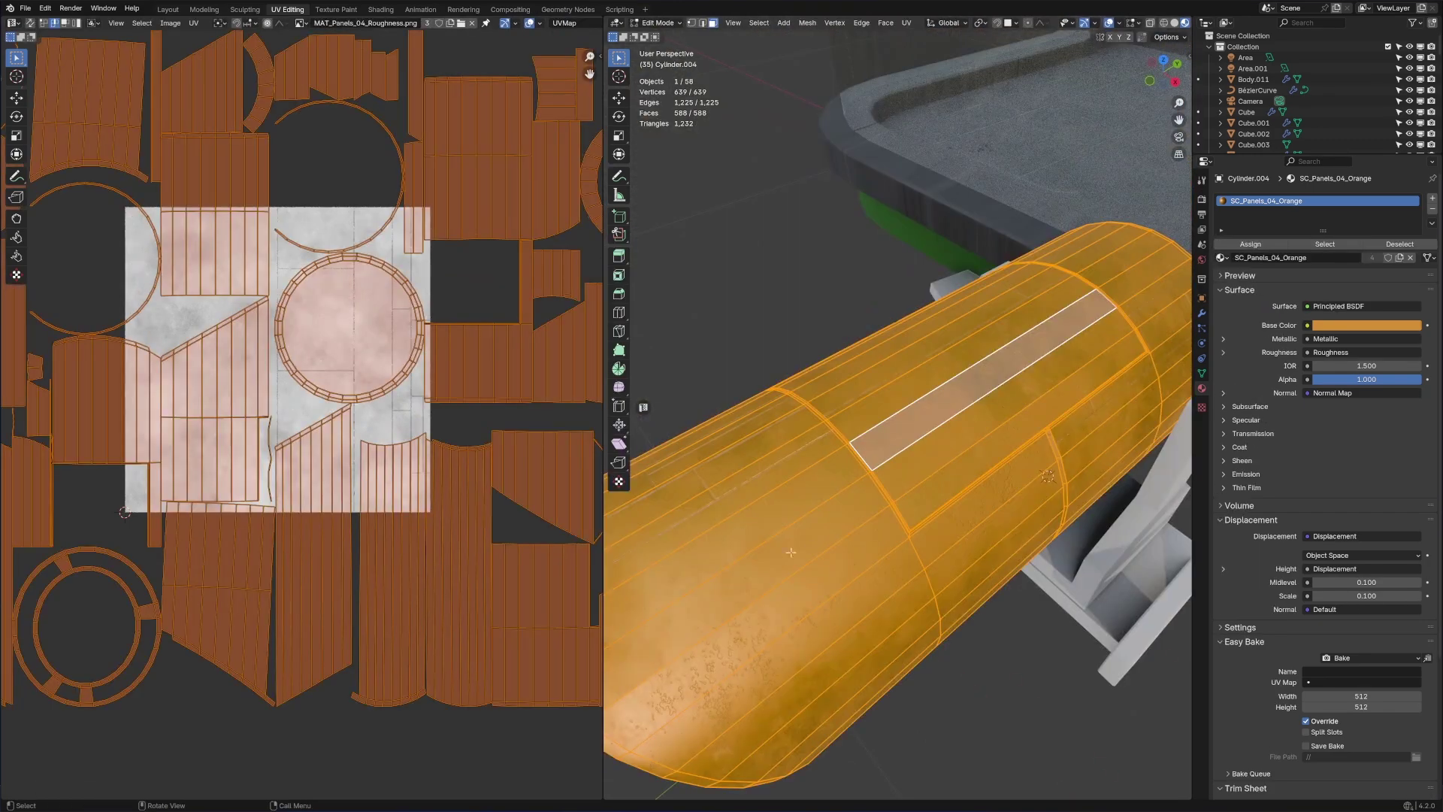
pyautogui.scroll(-4, 791, 552)
pyautogui.moveTo(790, 553); pyautogui.dragTo(982, 513, button='middle')
pyautogui.press('2')
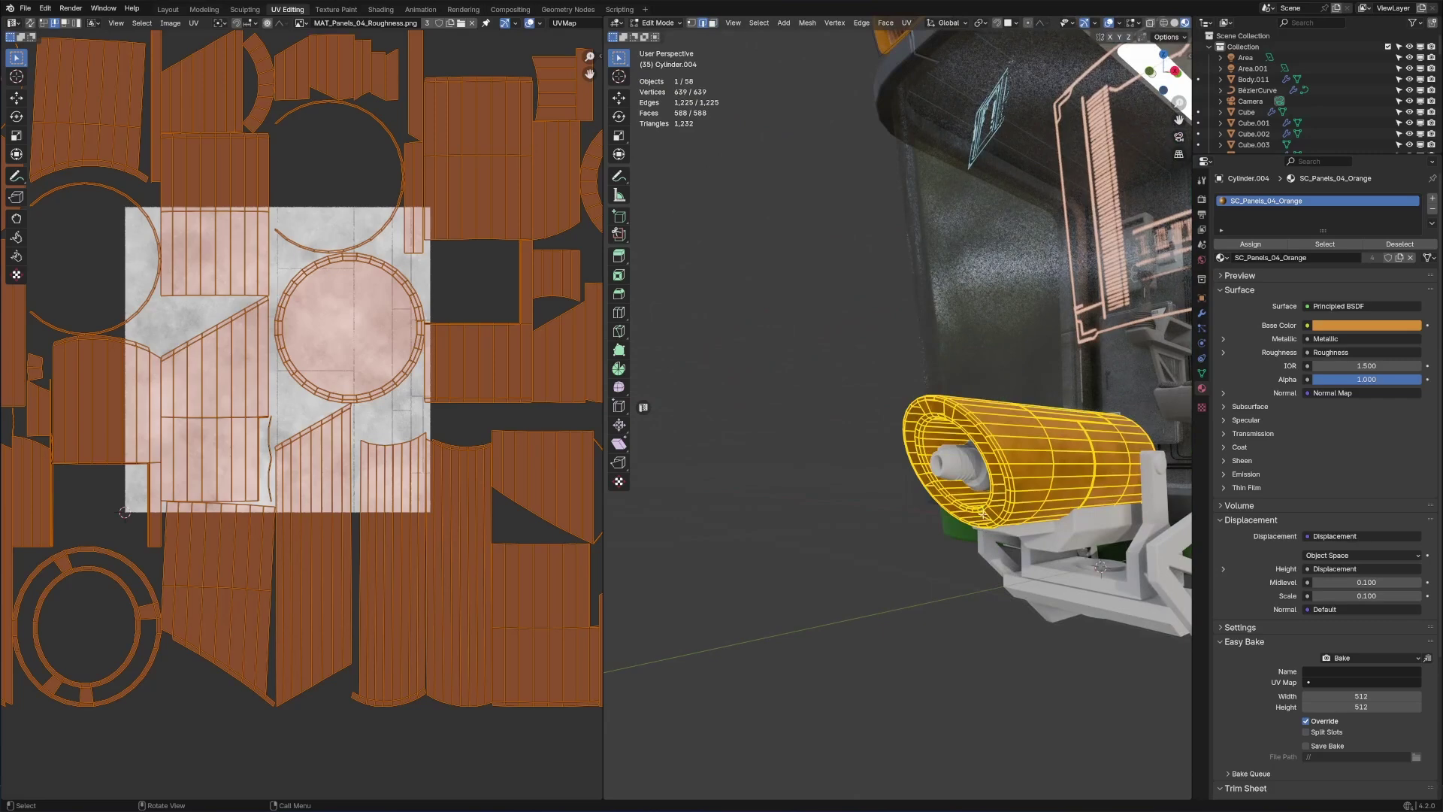
pyautogui.press('Tab')
pyautogui.press('KP_Decimal')
pyautogui.press('Tab')
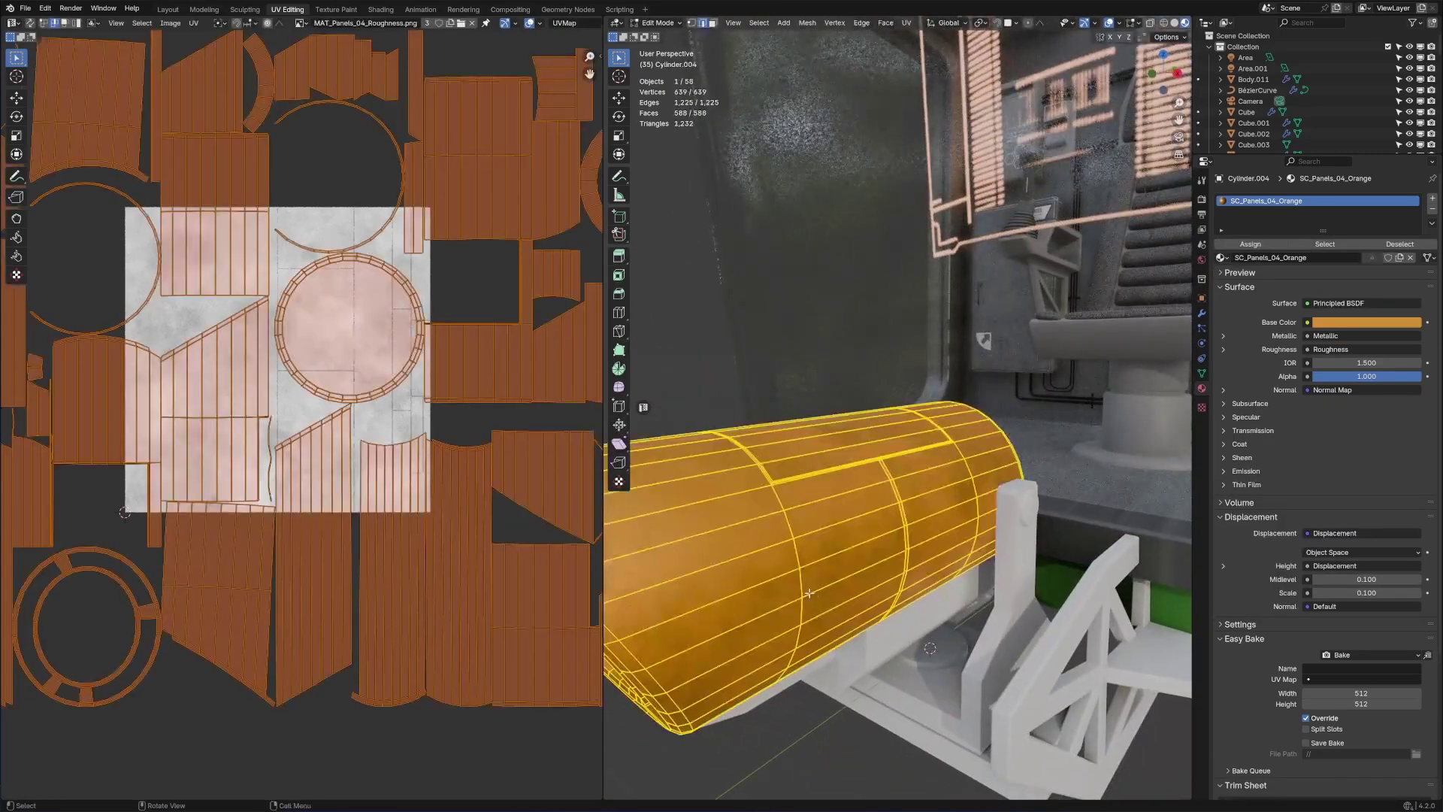
# - Move three of the barrel's long UV islands one by one onto the leftmost panel of the texture
pyautogui.press('3')
pyautogui.click(412, 565)
pyautogui.press('l')
pyautogui.press('g')
pyautogui.click(219, 355)
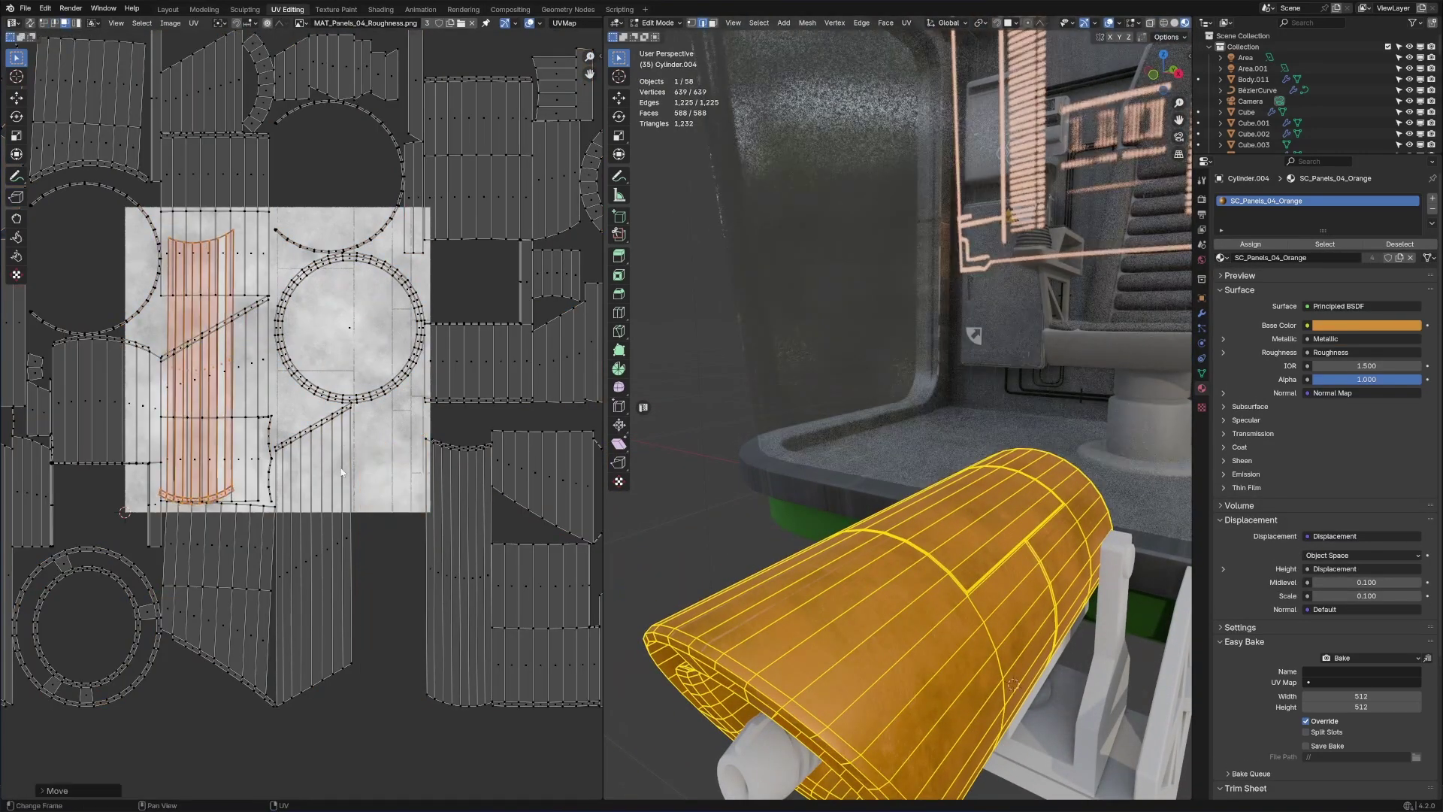
pyautogui.click(329, 576)
pyautogui.press('l')
pyautogui.press('g')
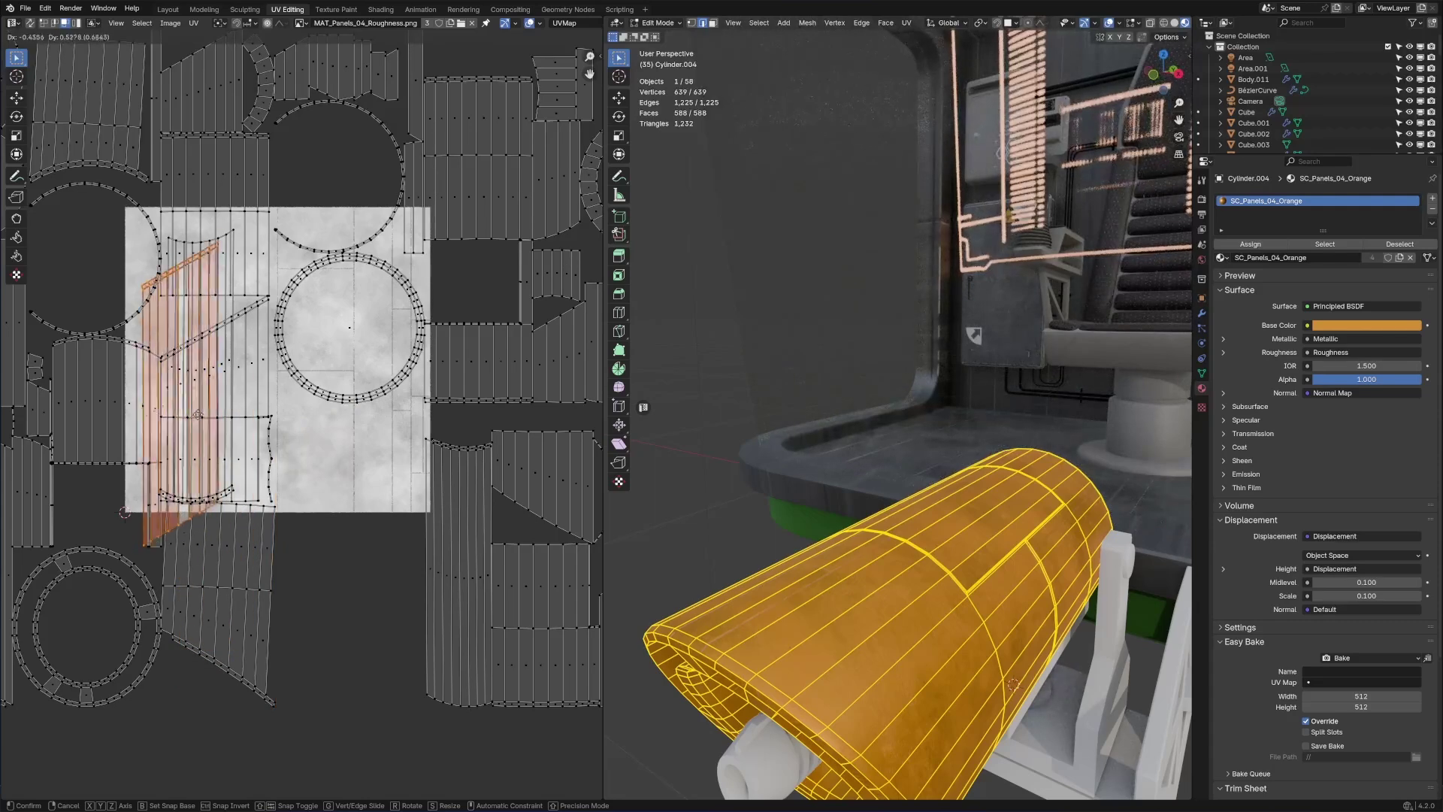
pyautogui.click(205, 397)
pyautogui.click(222, 582)
pyautogui.press('l')
pyautogui.press('g')
pyautogui.click(216, 378)
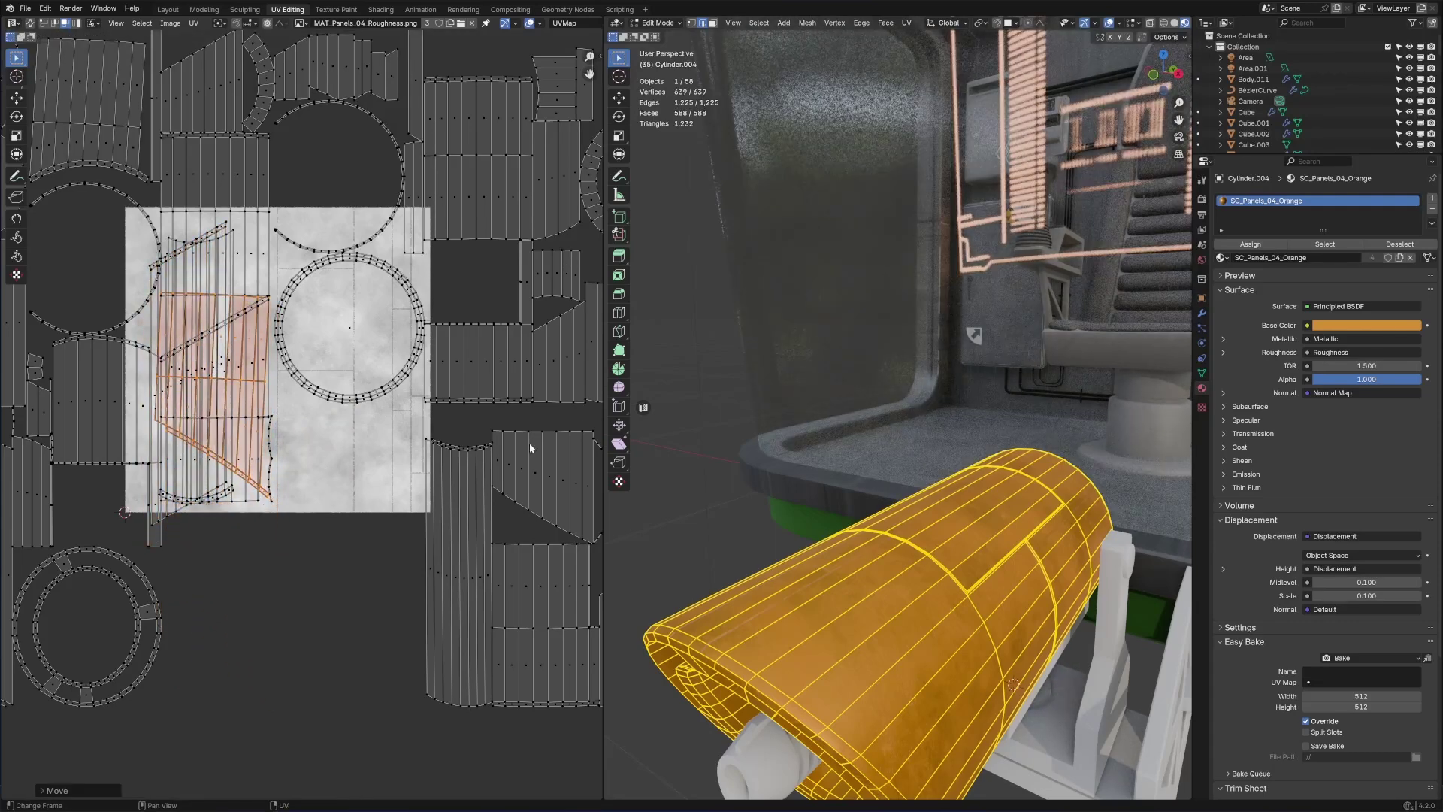
# - Bring the barrel's remaining stray UV islands onto the leftmost texture panel and select the faces linked to its front section
pyautogui.scroll(-2, 434, 470)
pyautogui.moveTo(434, 470); pyautogui.dragTo(602, 498, button='middle')
pyautogui.click(275, 407)
pyautogui.keyDown('shift'); pyautogui.click(289, 505); pyautogui.keyUp('shift')
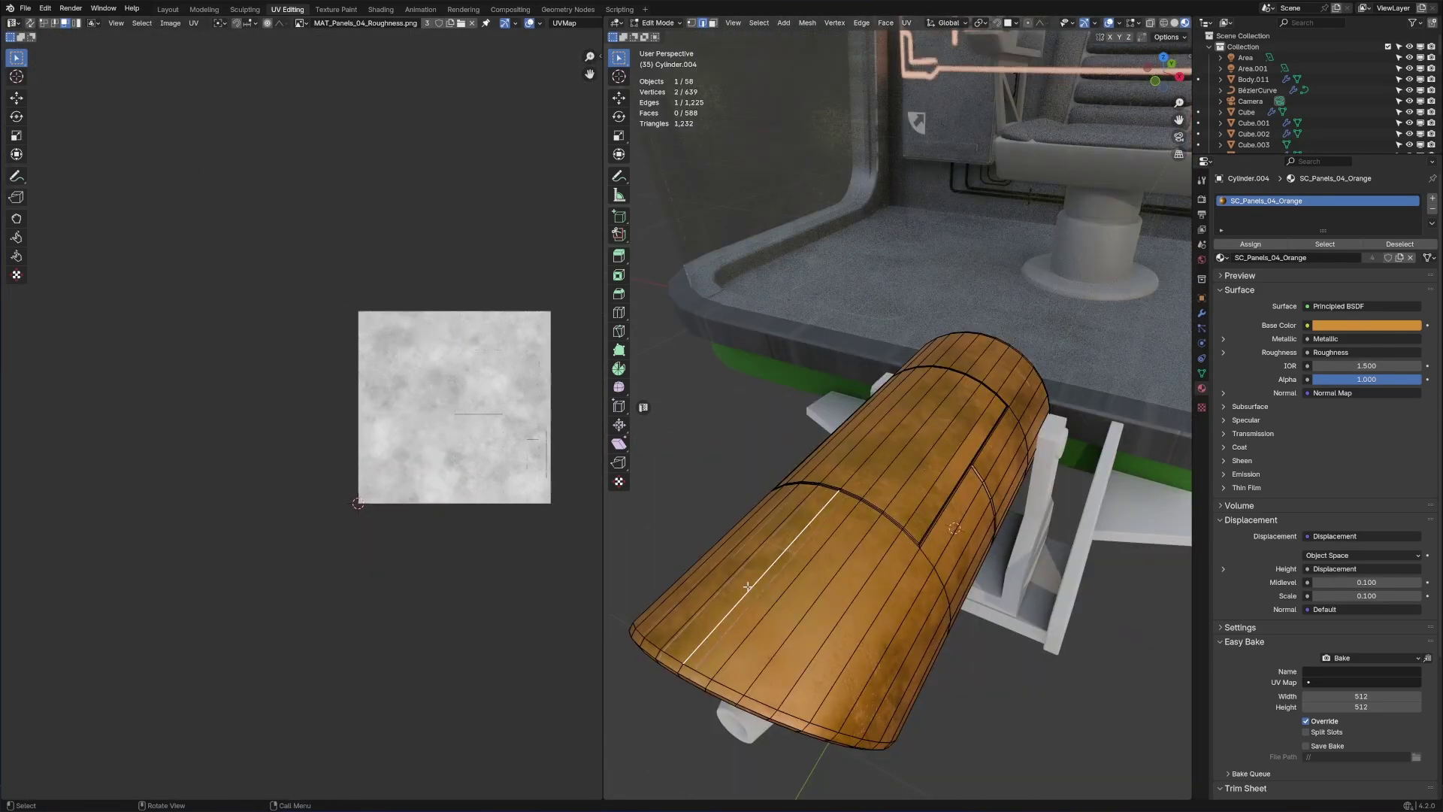
pyautogui.press('3')
pyautogui.click(748, 587)
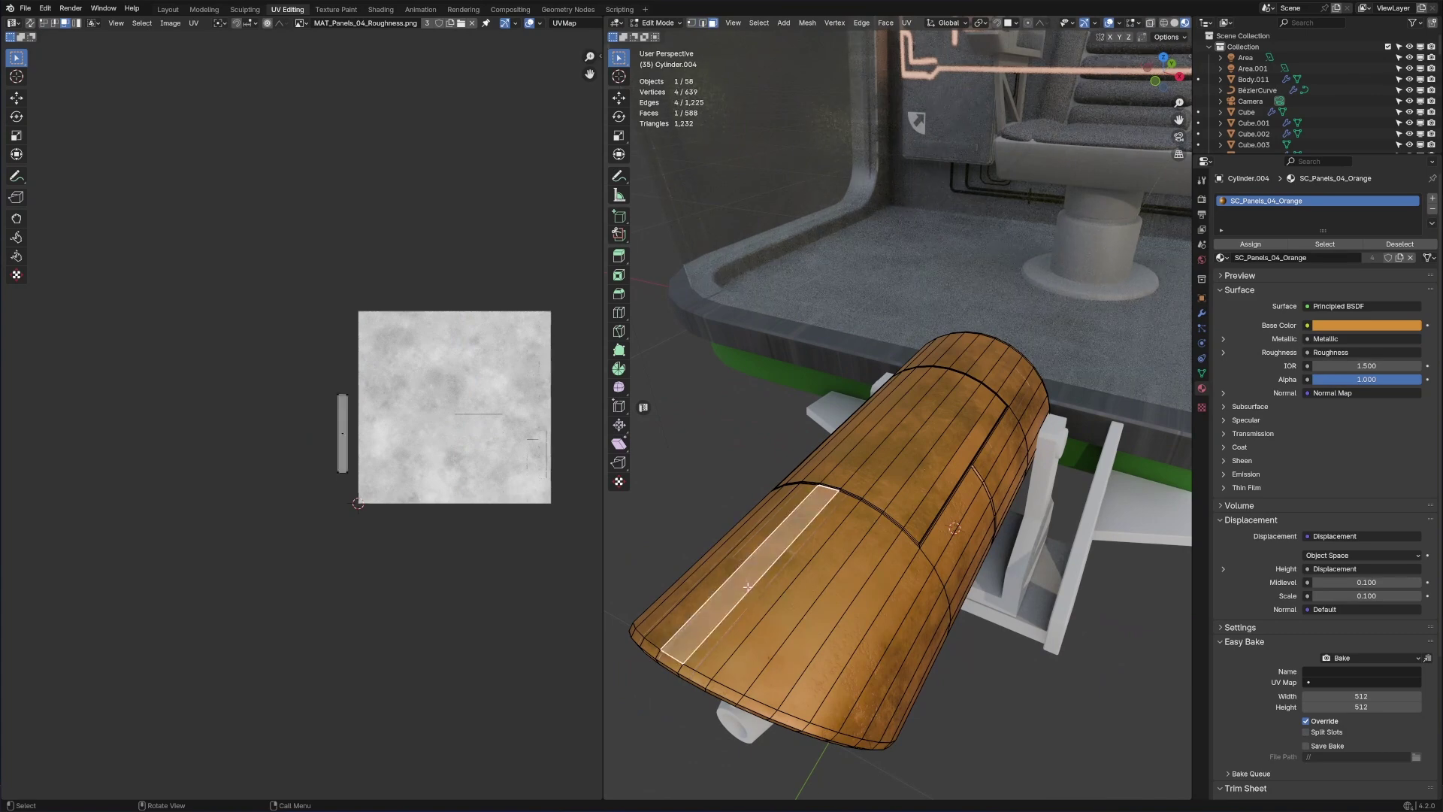
pyautogui.hotkey('ctrl', 'l')
pyautogui.scroll(2, 748, 587)
pyautogui.scroll(1, 378, 444)
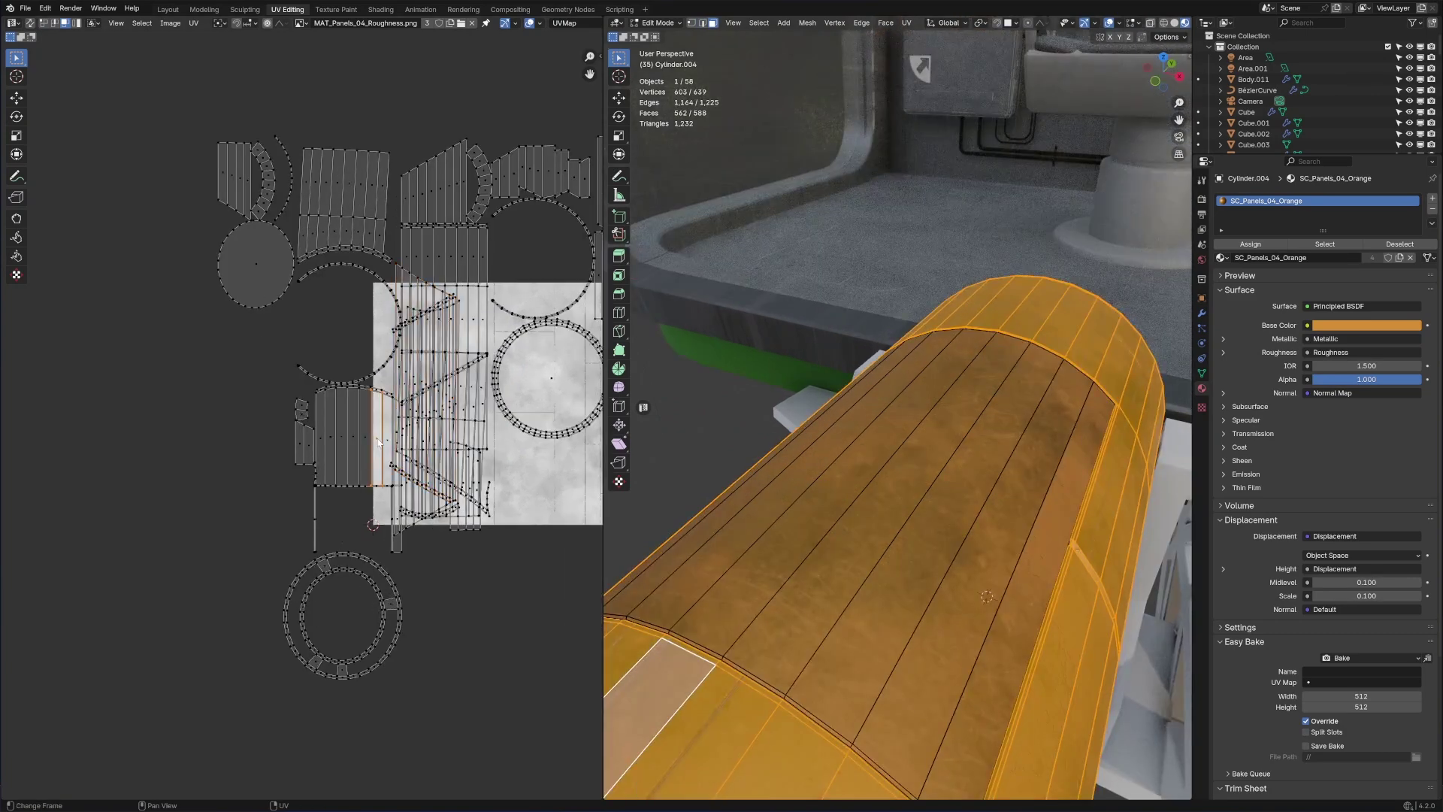
pyautogui.press('l')
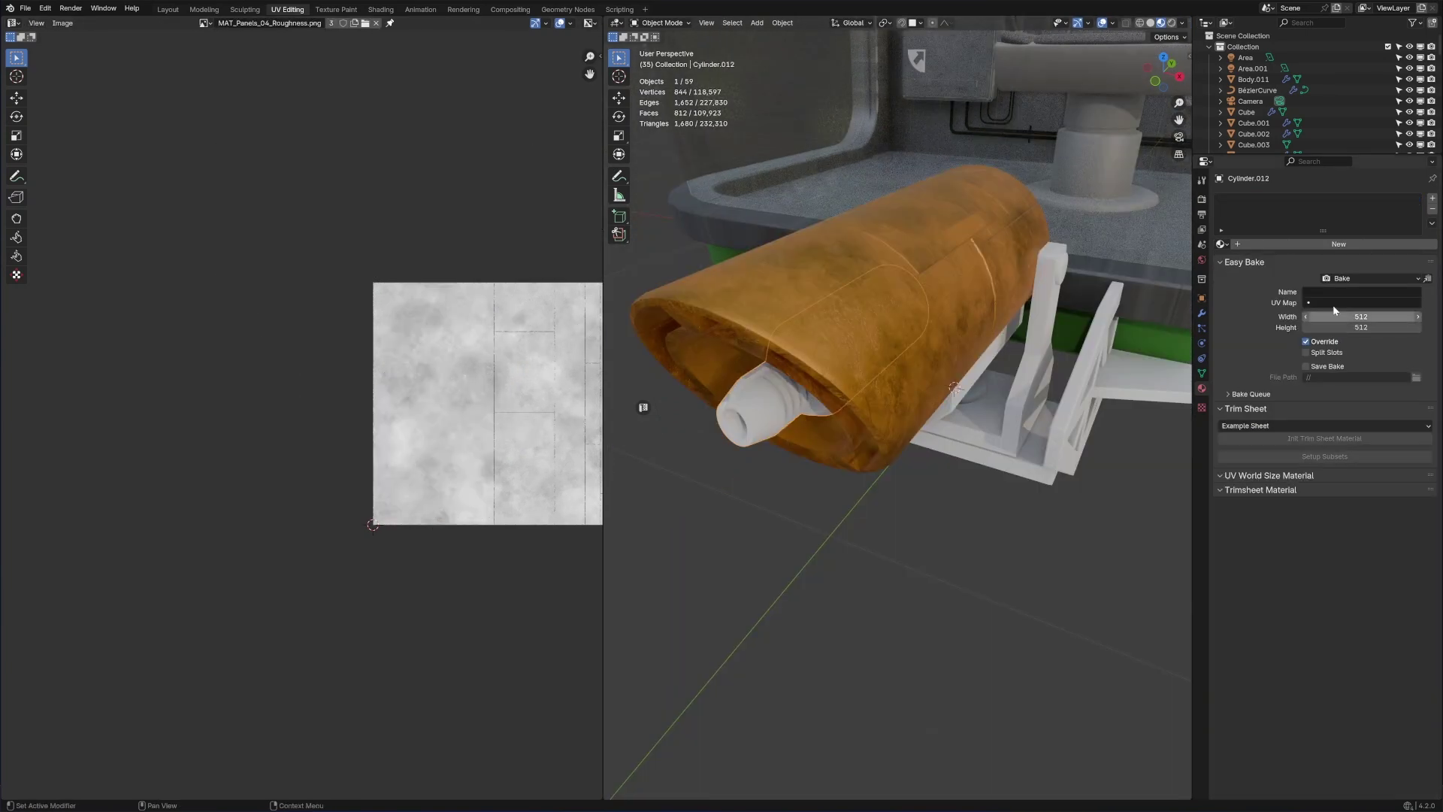
# - Look up the cabin's panel material and assign SC_Panels_04 to the nozzle cylinder inside the barrel
pyautogui.click(1221, 243)
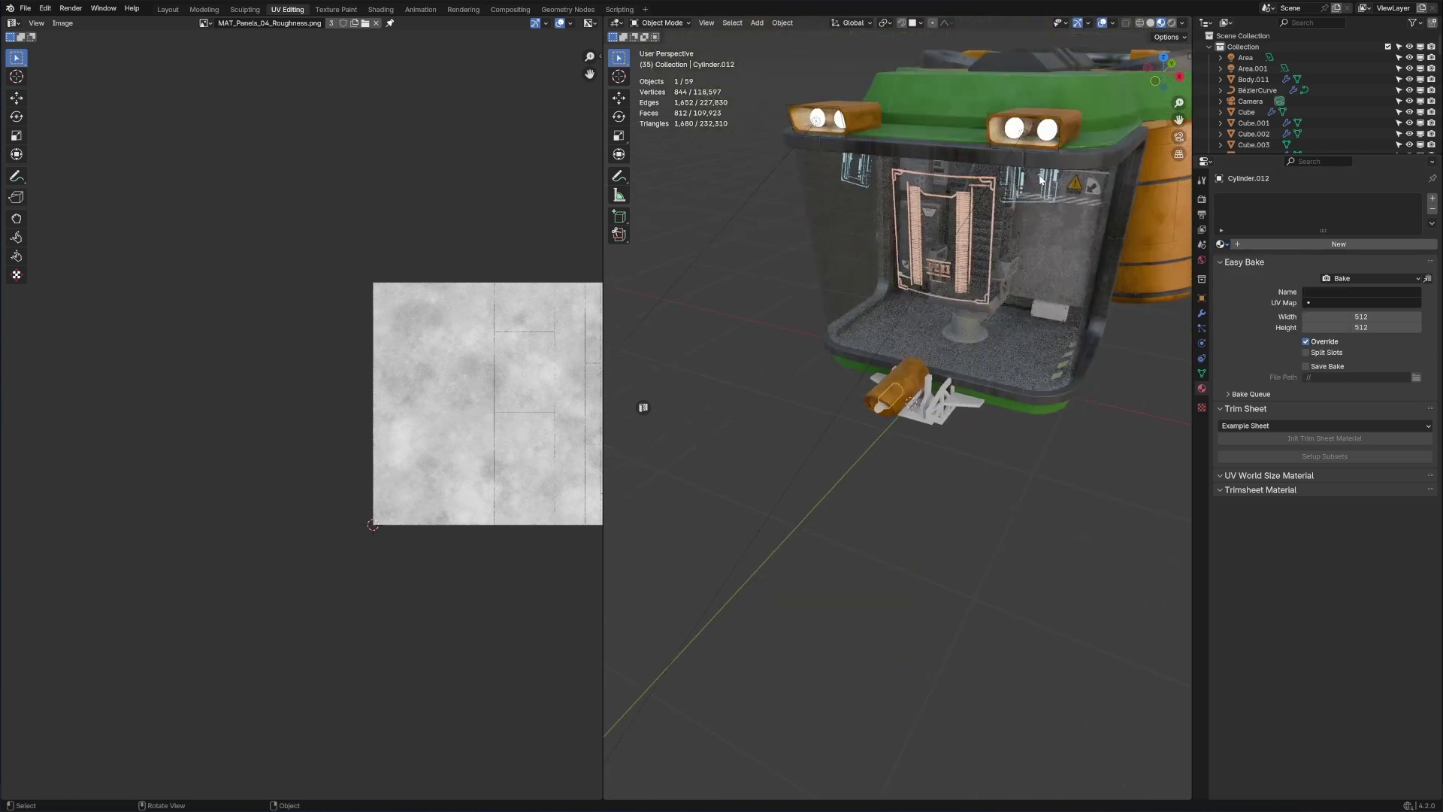
pyautogui.moveTo(1052, 150); pyautogui.dragTo(837, 335, button='middle')
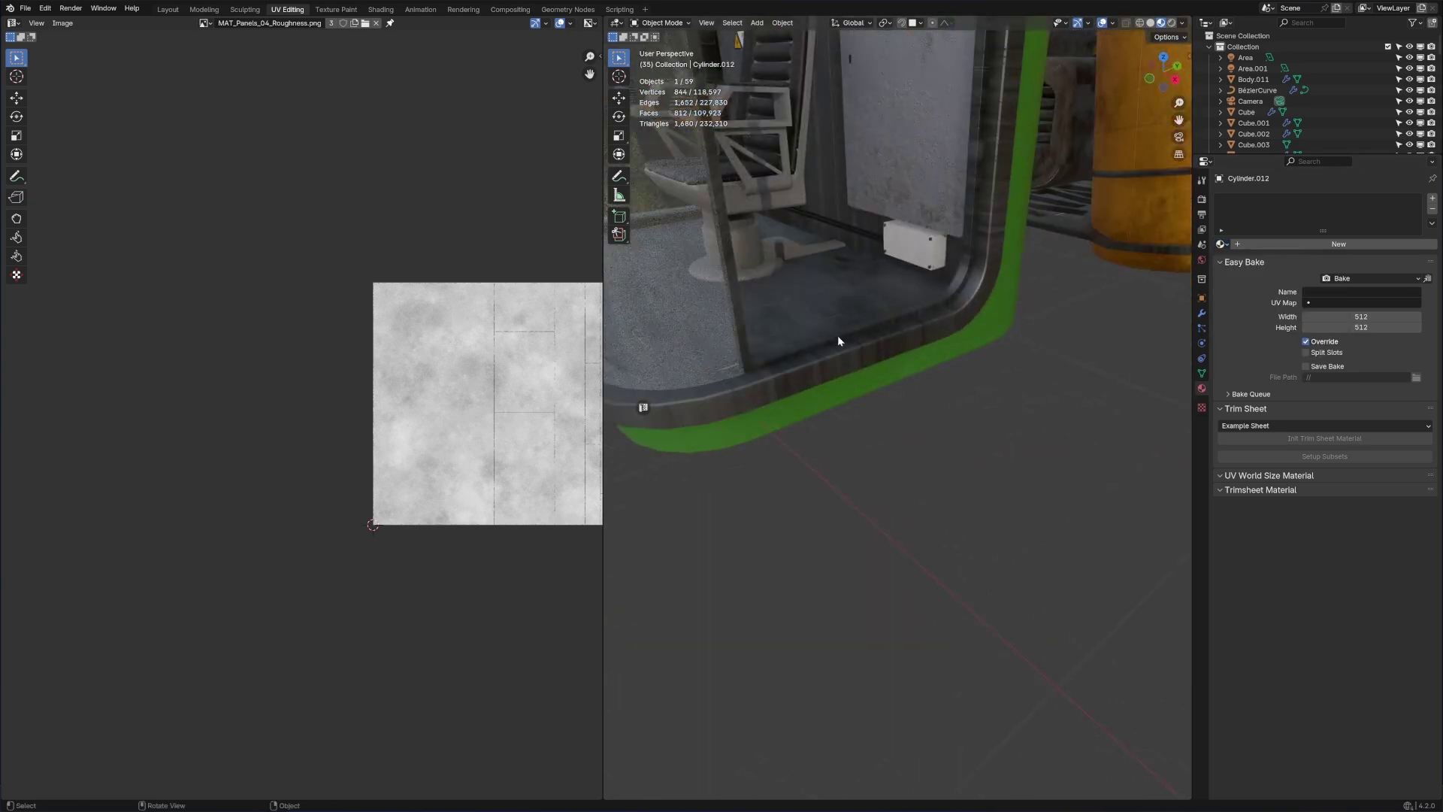
pyautogui.click(838, 337)
pyautogui.keyDown('shift'); pyautogui.moveTo(738, 355); pyautogui.dragTo(938, 364, button='middle'); pyautogui.keyUp('shift')
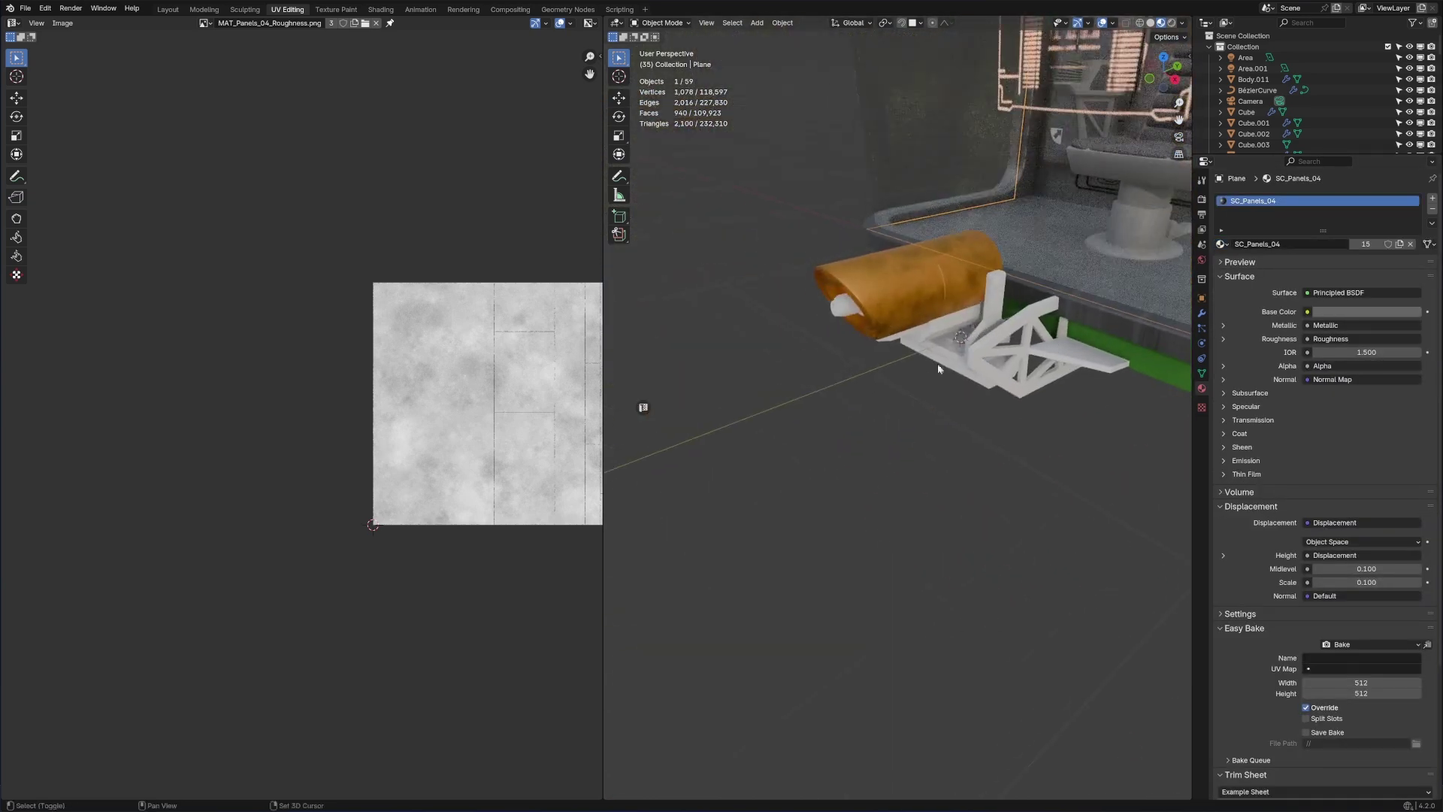
pyautogui.click(849, 306)
pyautogui.click(1223, 243)
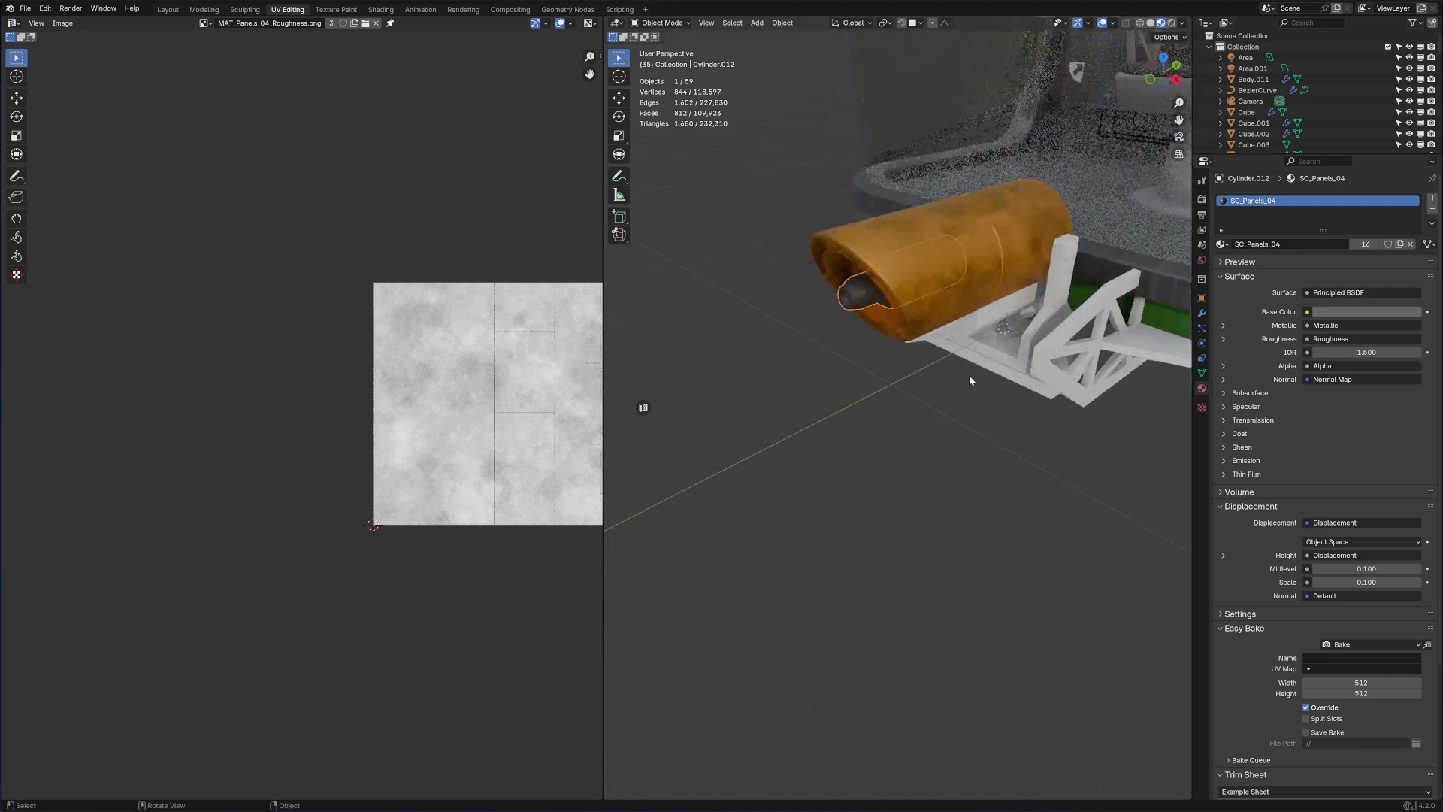
# - Unwrap all faces of the nozzle cylinder with Smart UV Project
pyautogui.press('Tab')
pyautogui.scroll(3, 969, 380)
pyautogui.press('u')
pyautogui.click(974, 403)
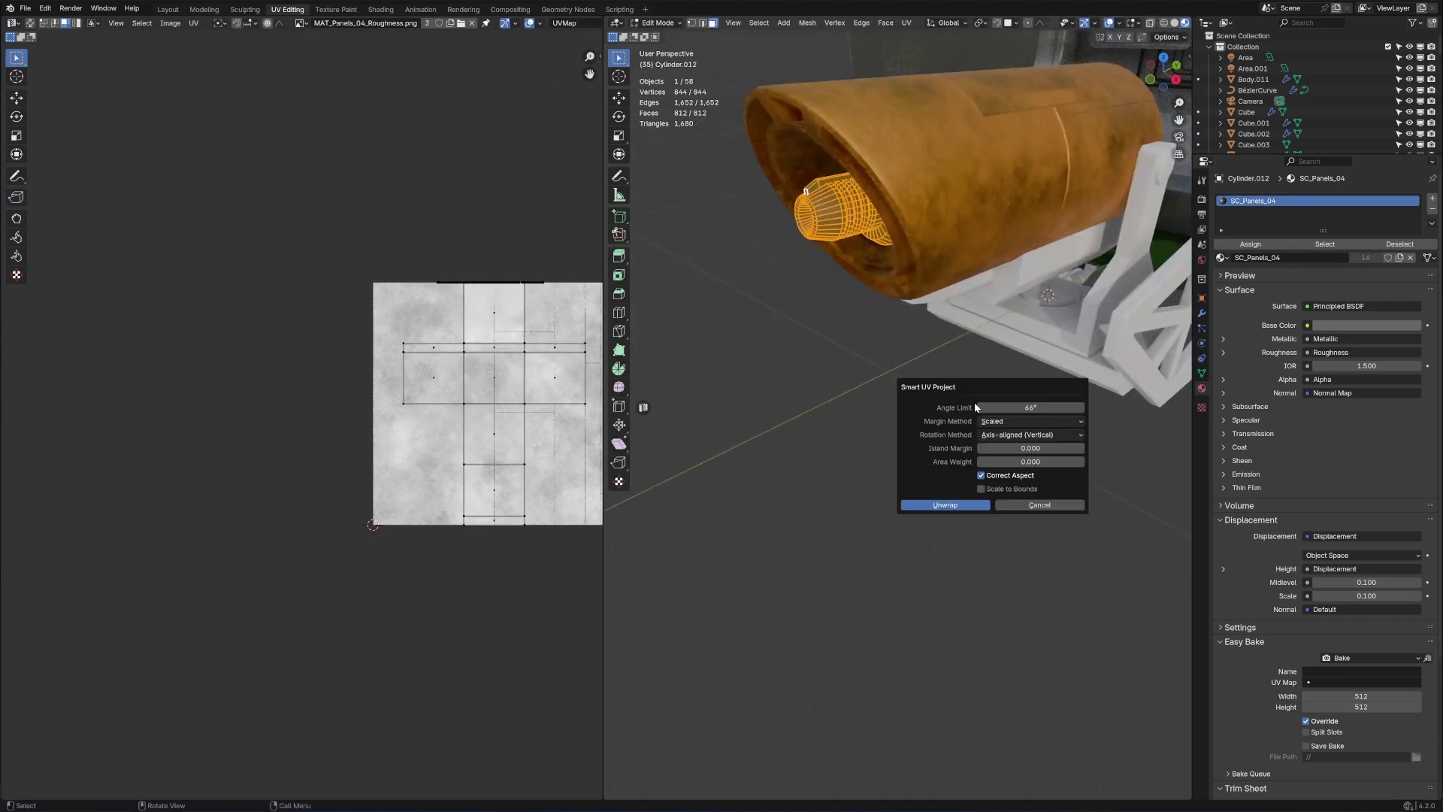
pyautogui.click(950, 501)
pyautogui.keyDown('shift'); pyautogui.moveTo(1045, 388); pyautogui.dragTo(911, 413, button='middle'); pyautogui.keyUp('shift')
pyautogui.press('Tab')
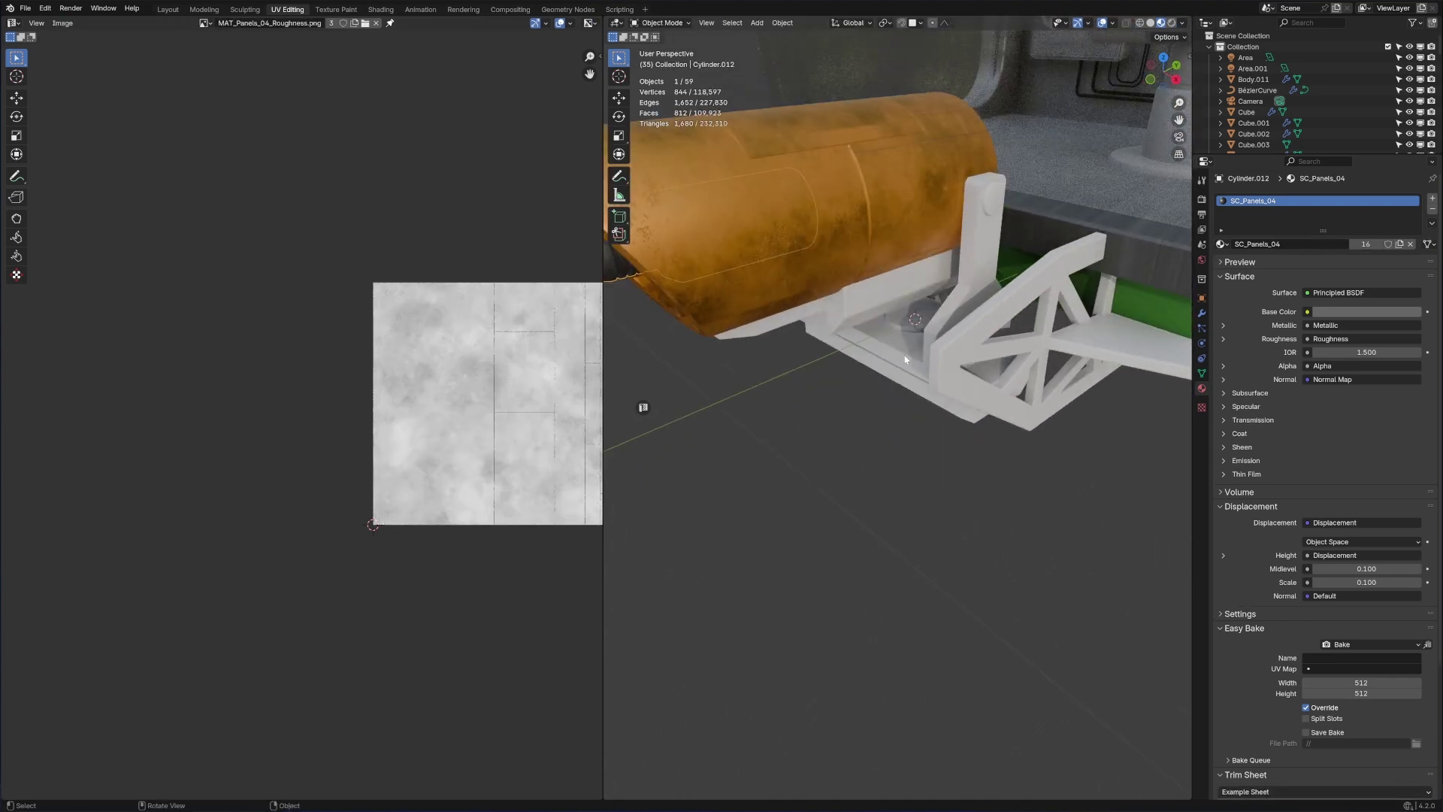
# - Assign the SC_Panels_04_Orange material to the mounting piece beneath the barrel and select all of its faces
pyautogui.click(890, 308)
pyautogui.click(1220, 244)
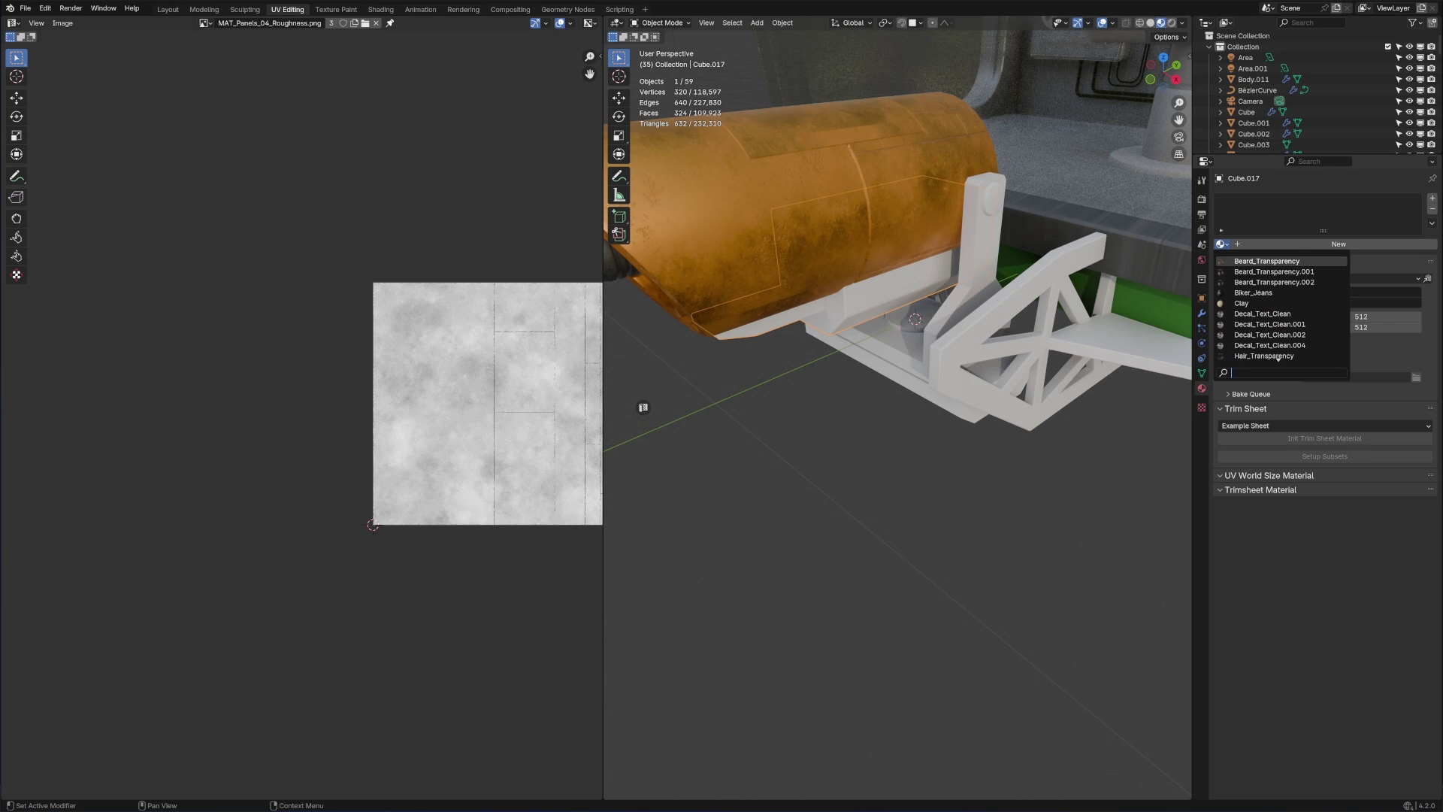
pyautogui.write('ora')
pyautogui.press('Return')
pyautogui.press('Tab')
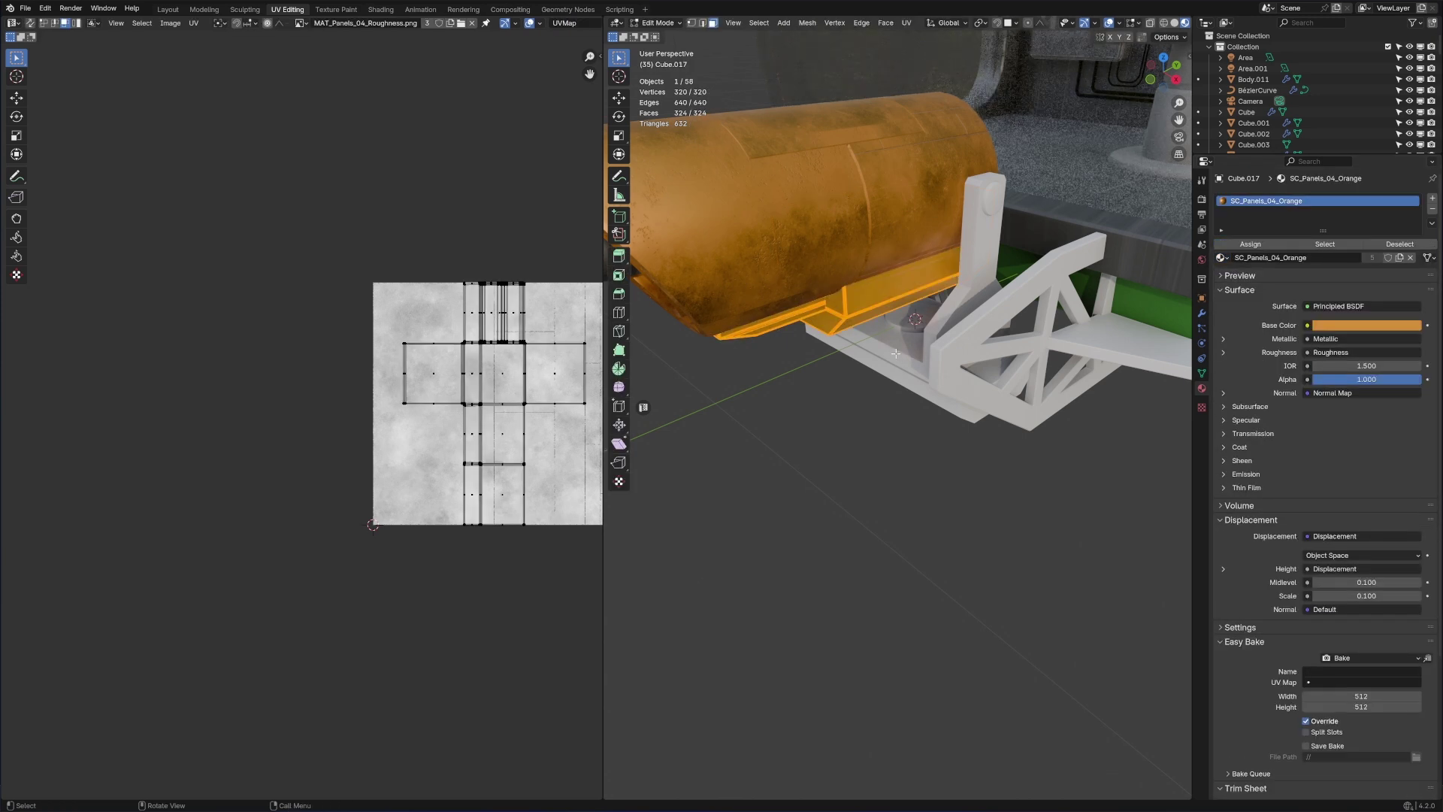
pyautogui.press('a')
pyautogui.press('Tab')
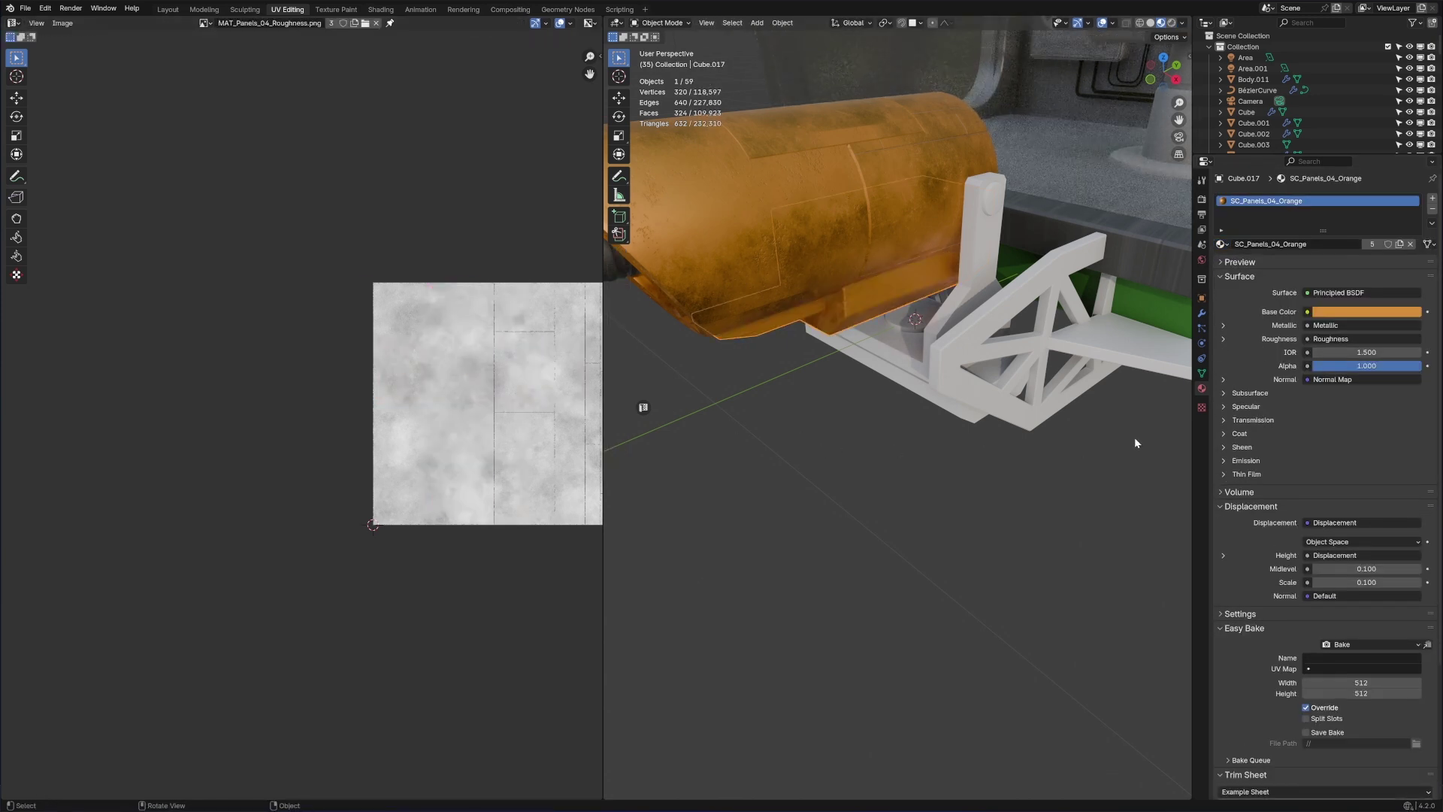
# - Check which materials the truss bracket and the cabin frame use
pyautogui.moveTo(1135, 440); pyautogui.dragTo(1082, 402, button='middle')
pyautogui.click(948, 331)
pyautogui.scroll(-4, 948, 331)
pyautogui.moveTo(949, 331); pyautogui.dragTo(917, 398, button='middle')
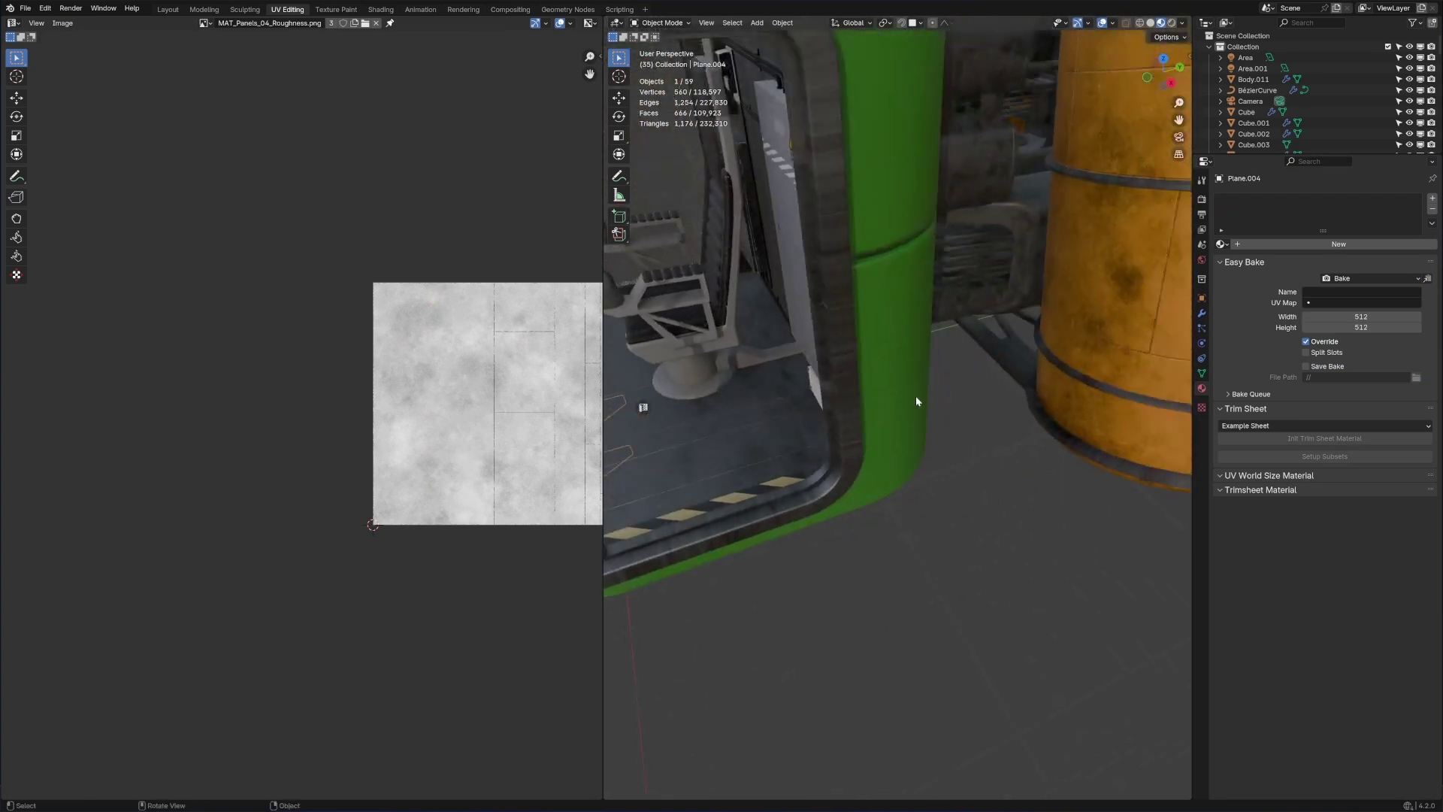
pyautogui.scroll(-5, 917, 398)
pyautogui.scroll(4, 890, 356)
pyautogui.click(841, 335)
pyautogui.keyDown('shift'); pyautogui.moveTo(841, 335); pyautogui.dragTo(1024, 326, button='middle'); pyautogui.keyUp('shift')
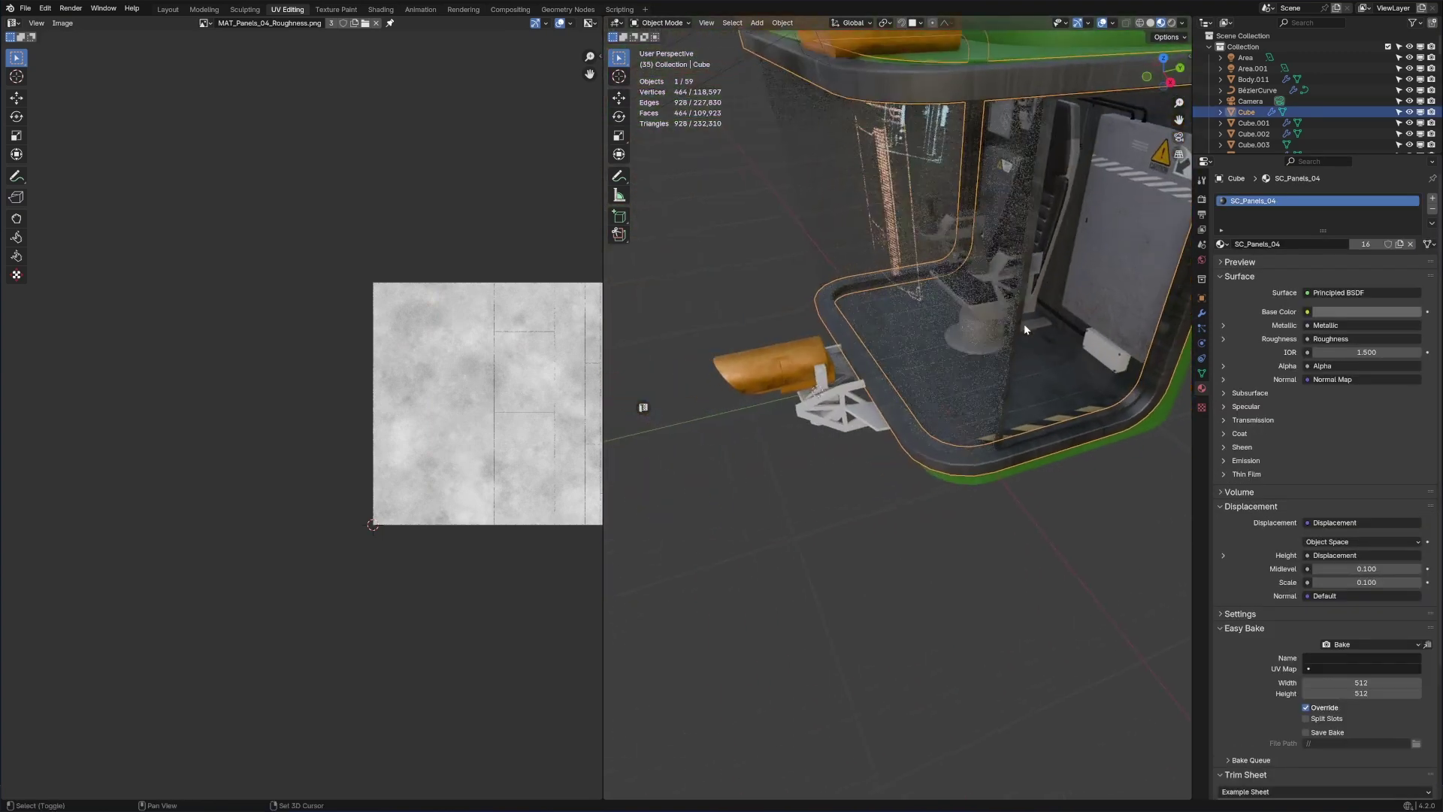
# - Select the unpainted mount parts with the cabin frame as the active object and copy its SC_Panels_04 material to them
pyautogui.keyDown('shift'); pyautogui.moveTo(823, 369); pyautogui.dragTo(894, 354, button='middle'); pyautogui.keyUp('shift')
pyautogui.scroll(5, 898, 360)
pyautogui.keyDown('shift'); pyautogui.click(902, 382); pyautogui.keyUp('shift')
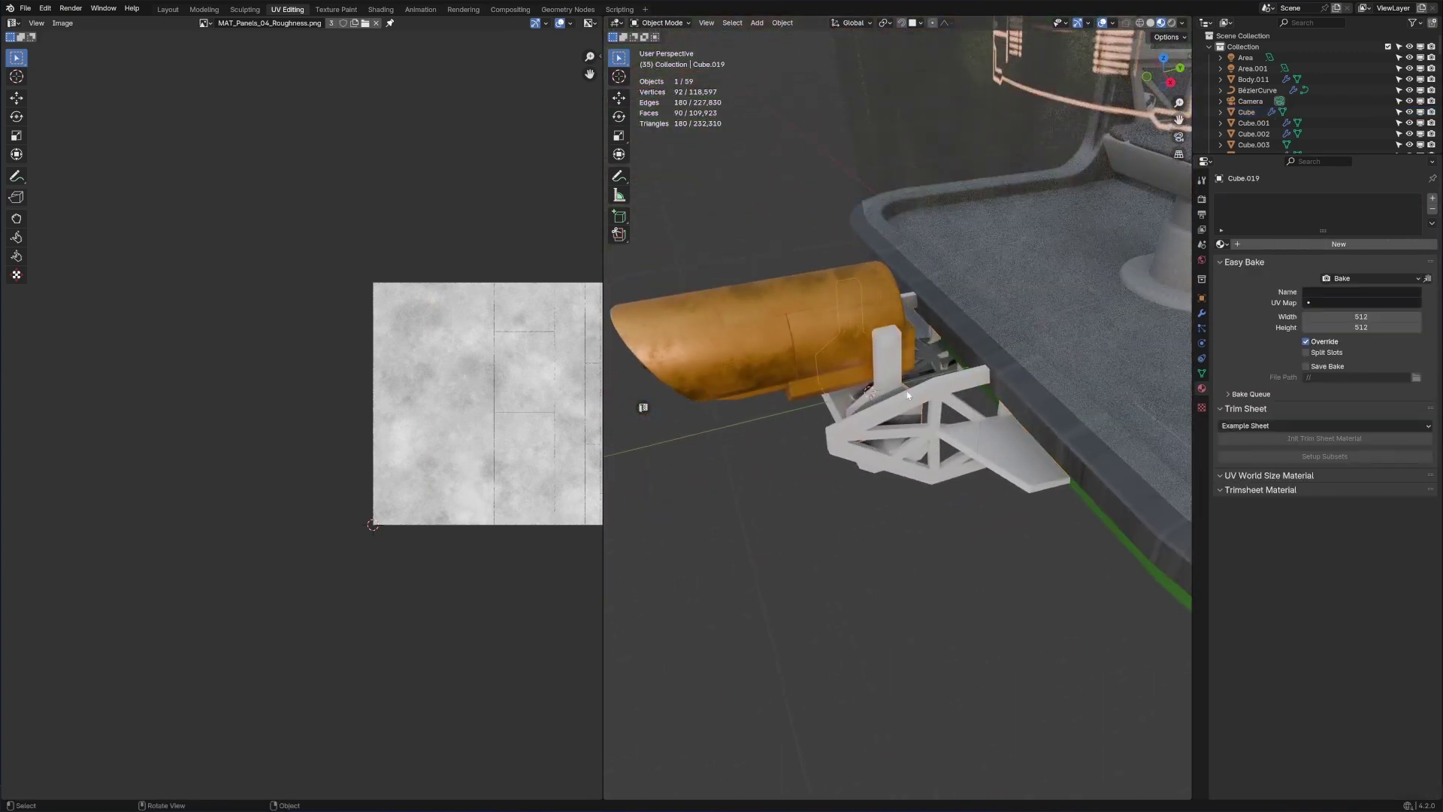
pyautogui.moveTo(977, 398); pyautogui.dragTo(1034, 310, button='middle')
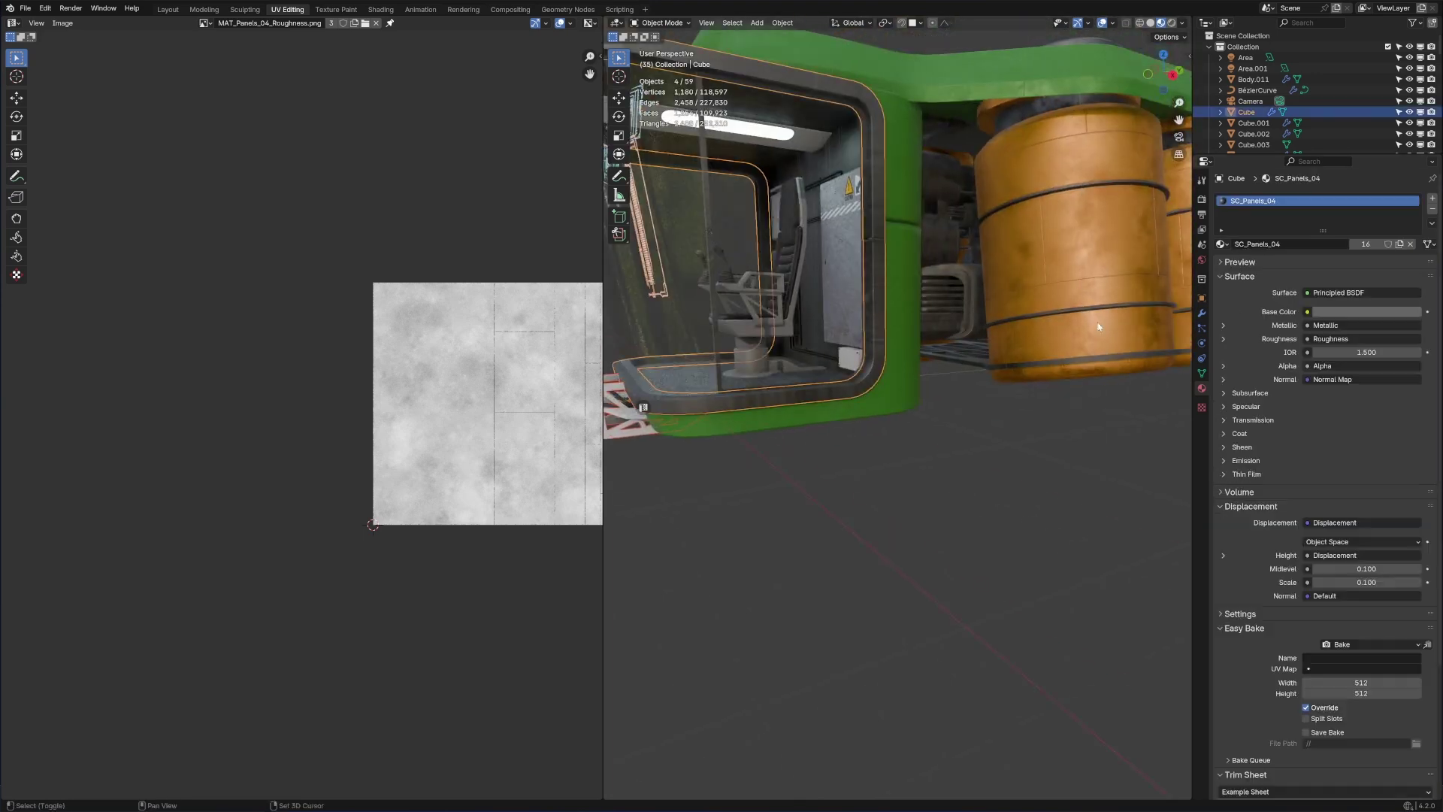
pyautogui.click(1431, 224)
pyautogui.click(1353, 236)
# - Assign the SC_Panels_04_Green material to the base plate under the swivel frame and select all of its faces
pyautogui.keyDown('shift'); pyautogui.moveTo(744, 392); pyautogui.dragTo(984, 300, button='middle'); pyautogui.keyUp('shift')
pyautogui.scroll(3, 977, 293)
pyautogui.click(966, 282)
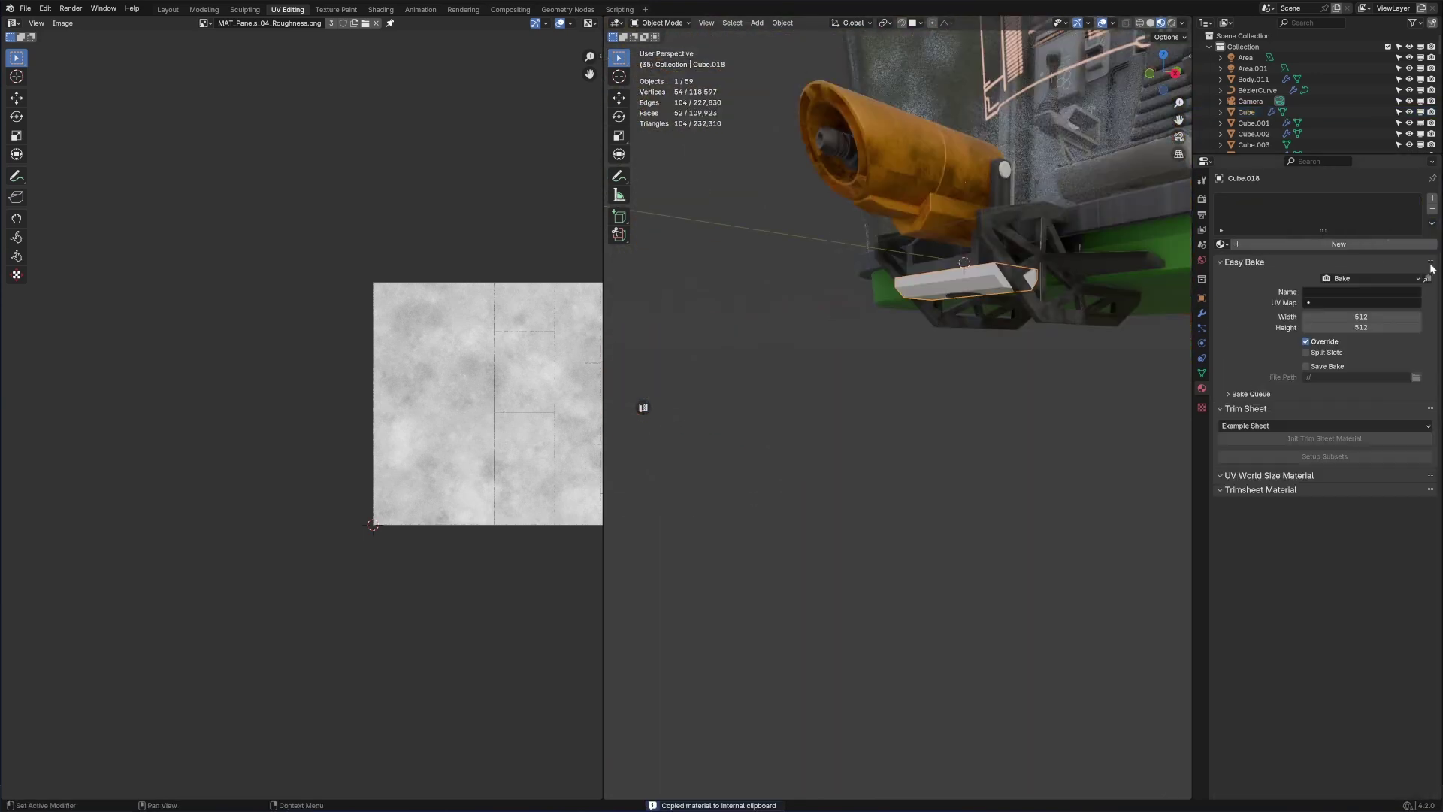
pyautogui.click(1222, 245)
pyautogui.scroll(-3, 1278, 359)
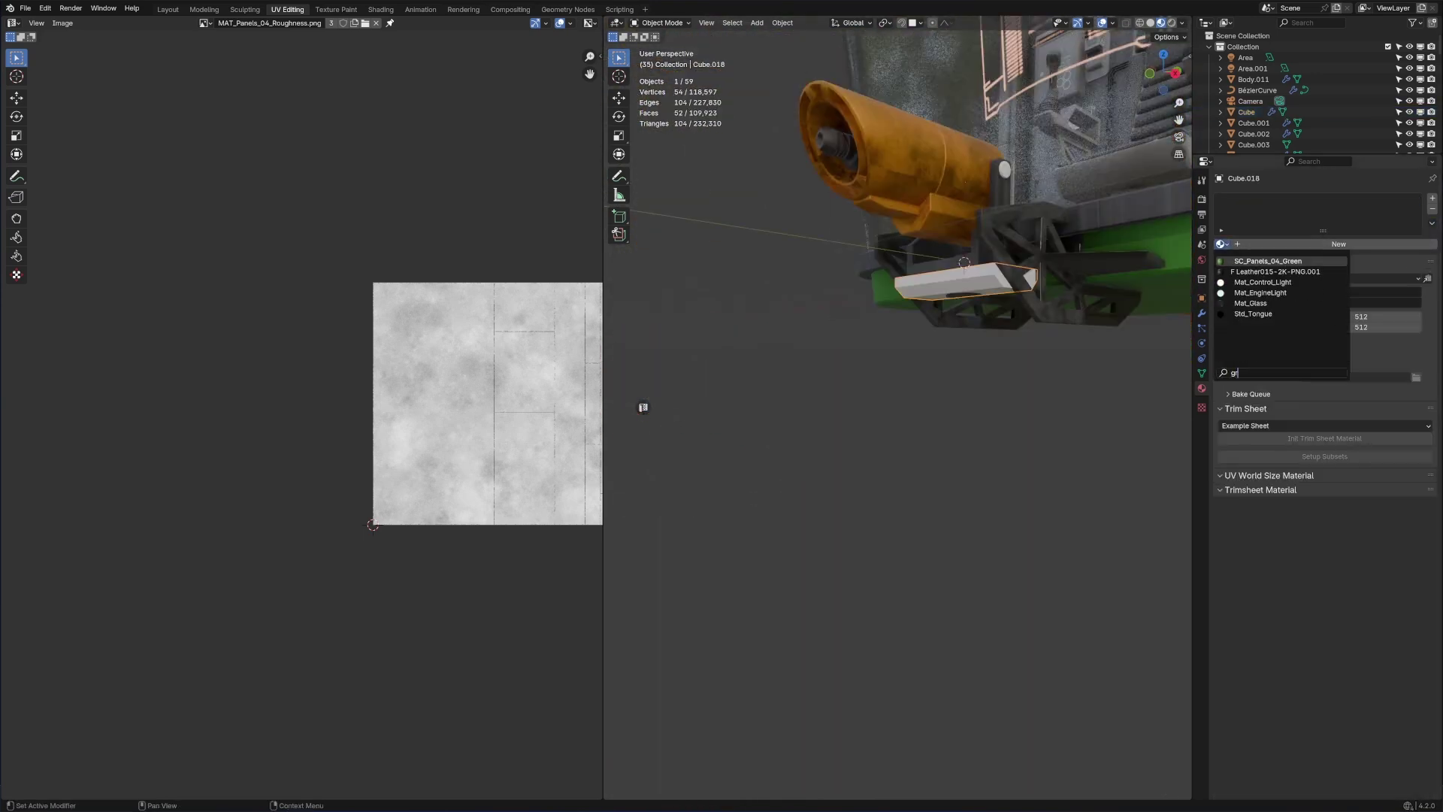
pyautogui.click(1277, 346)
pyautogui.press('Tab')
pyautogui.press('a')
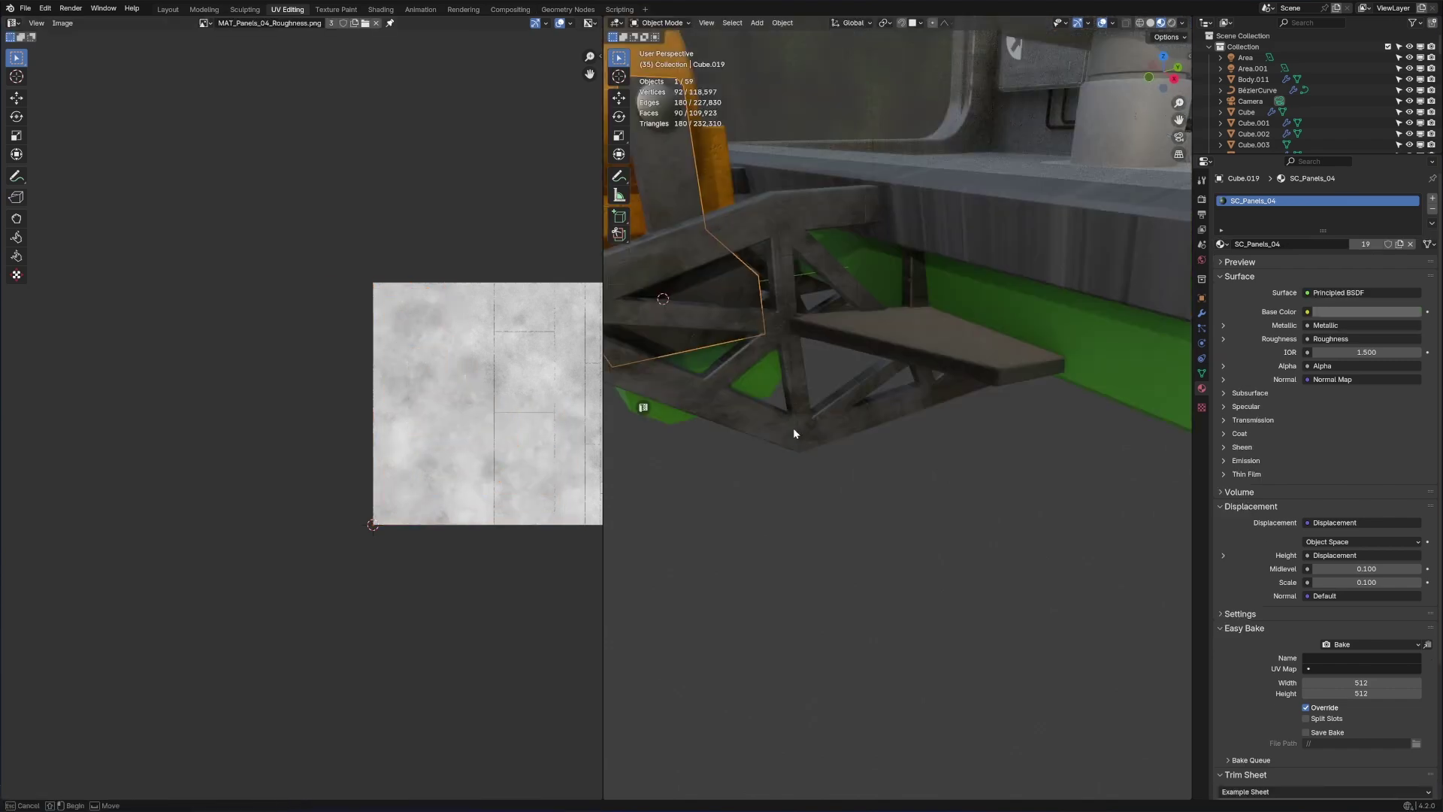
# - Apply the truss bracket's Solidify modifier and open its mesh for editing
pyautogui.moveTo(792, 426); pyautogui.dragTo(902, 450, button='middle')
pyautogui.click(1160, 388)
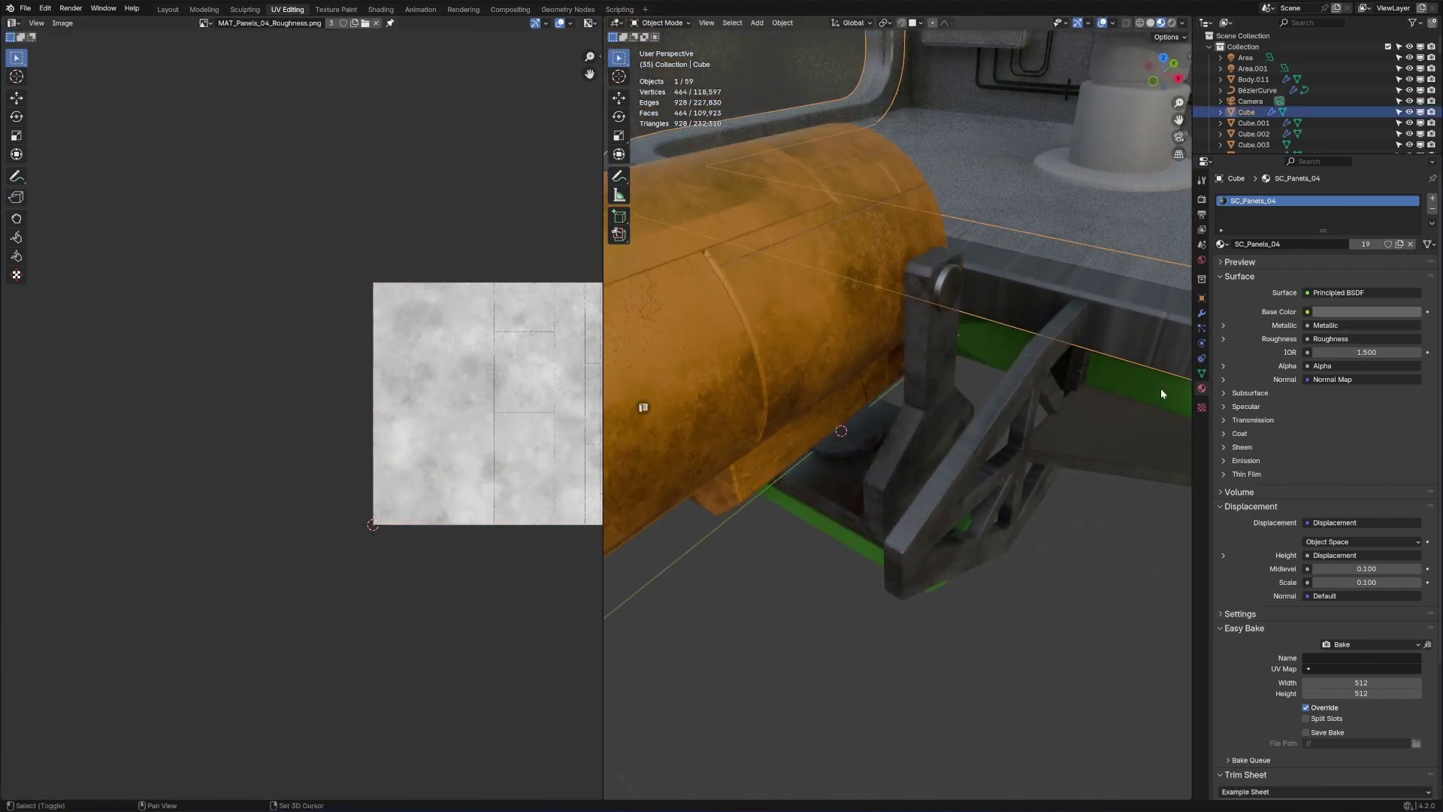
pyautogui.moveTo(1160, 388); pyautogui.dragTo(1111, 371, button='middle')
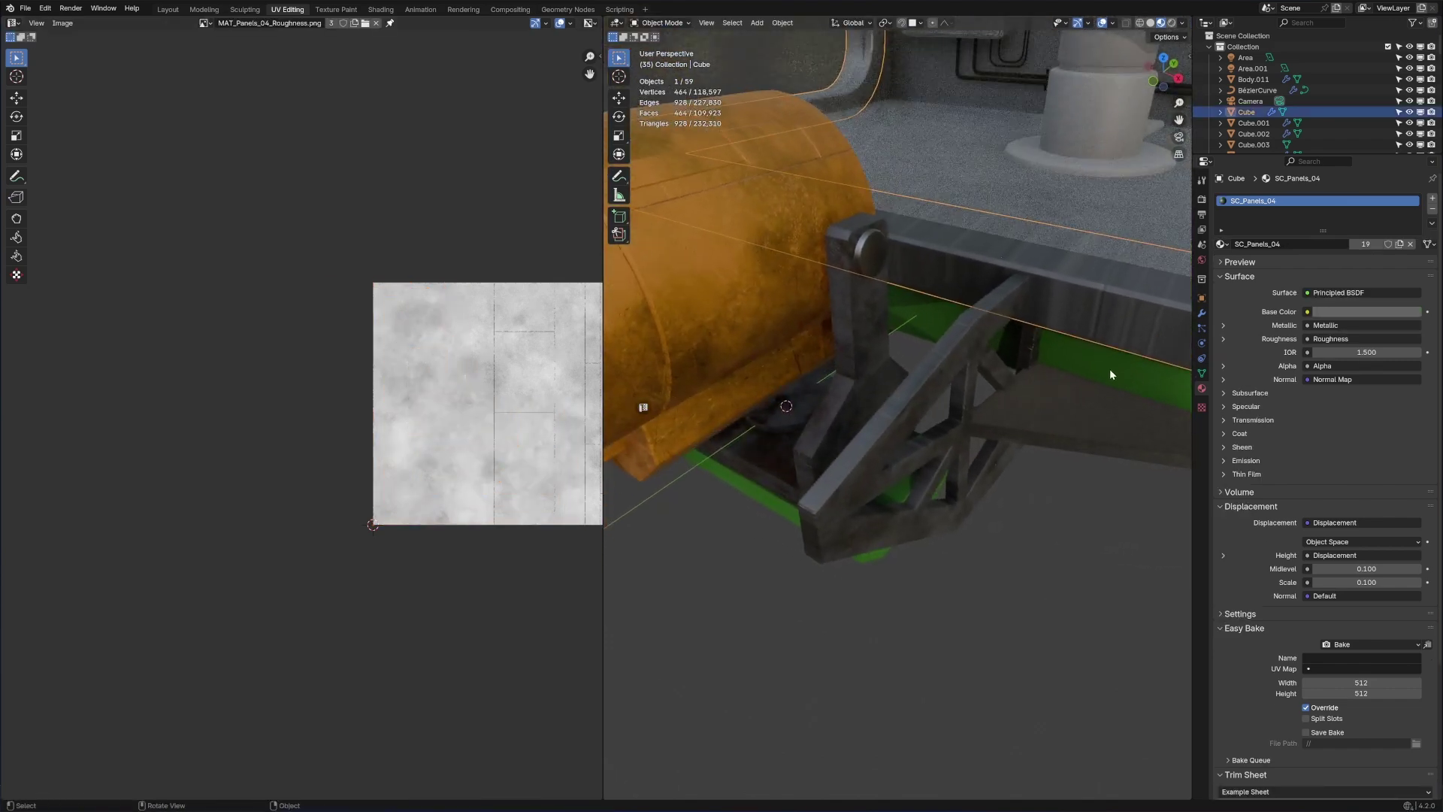
pyautogui.click(882, 444)
pyautogui.click(1202, 314)
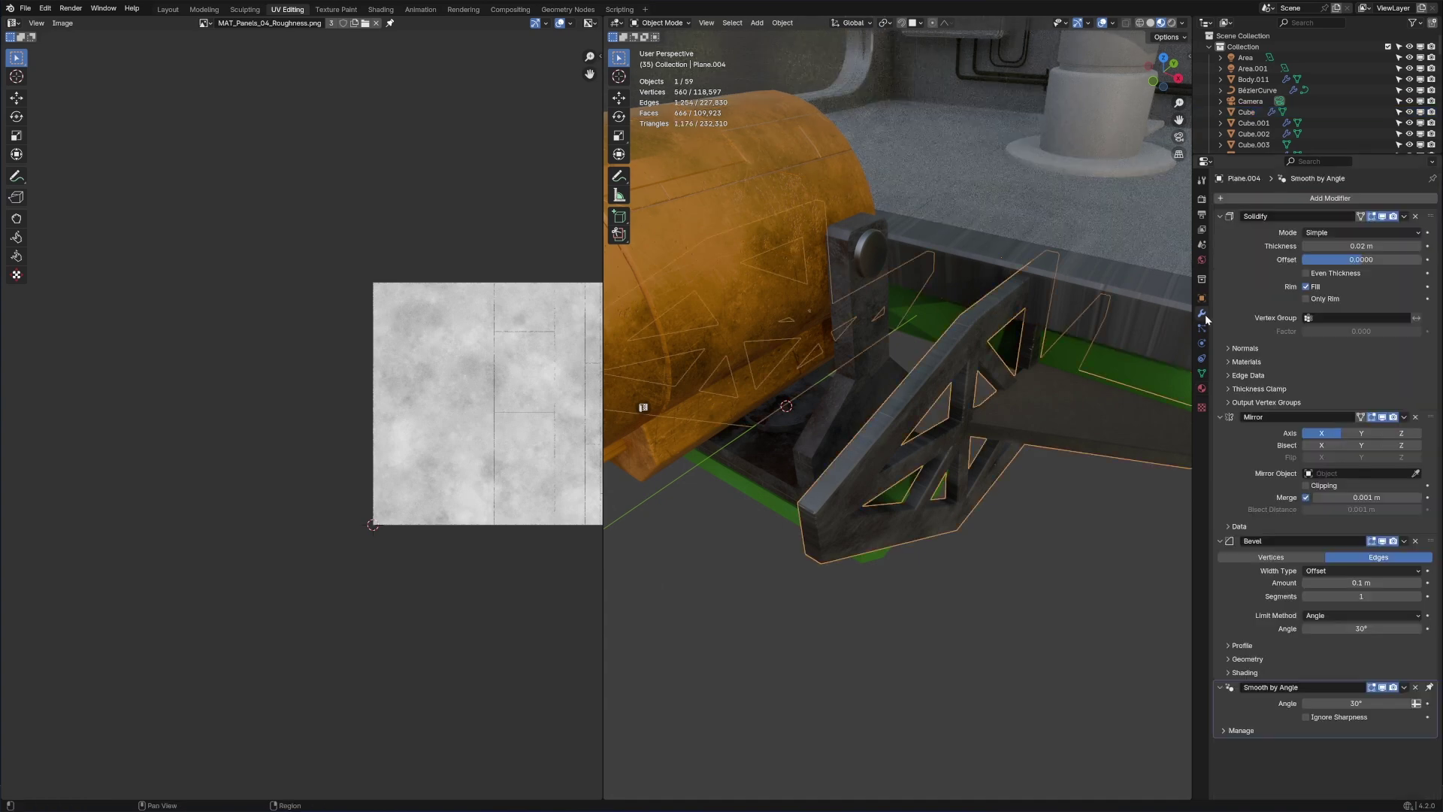
pyautogui.click(1239, 269)
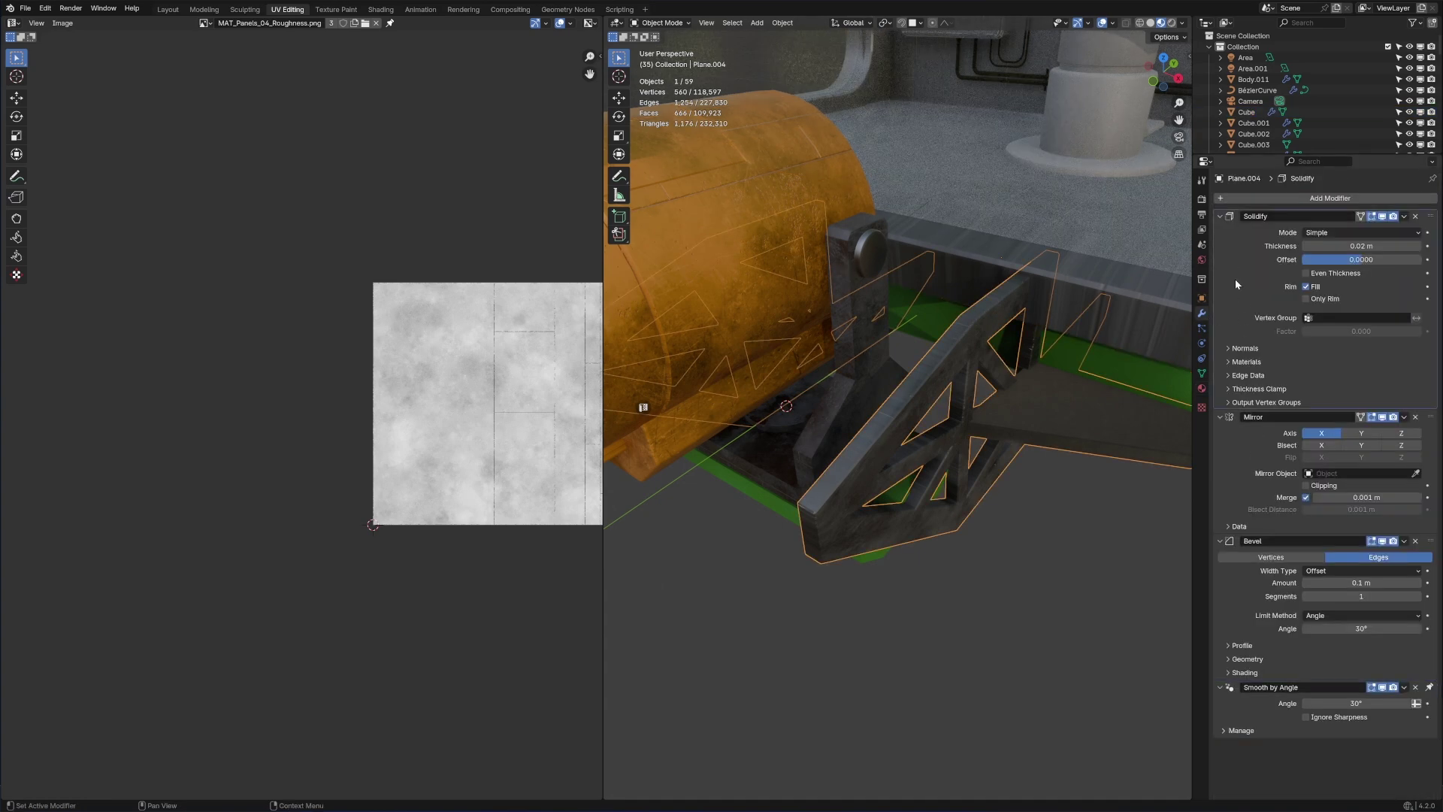
pyautogui.hotkey('ctrl', 'a')
pyautogui.press('Tab')
pyautogui.press('u')
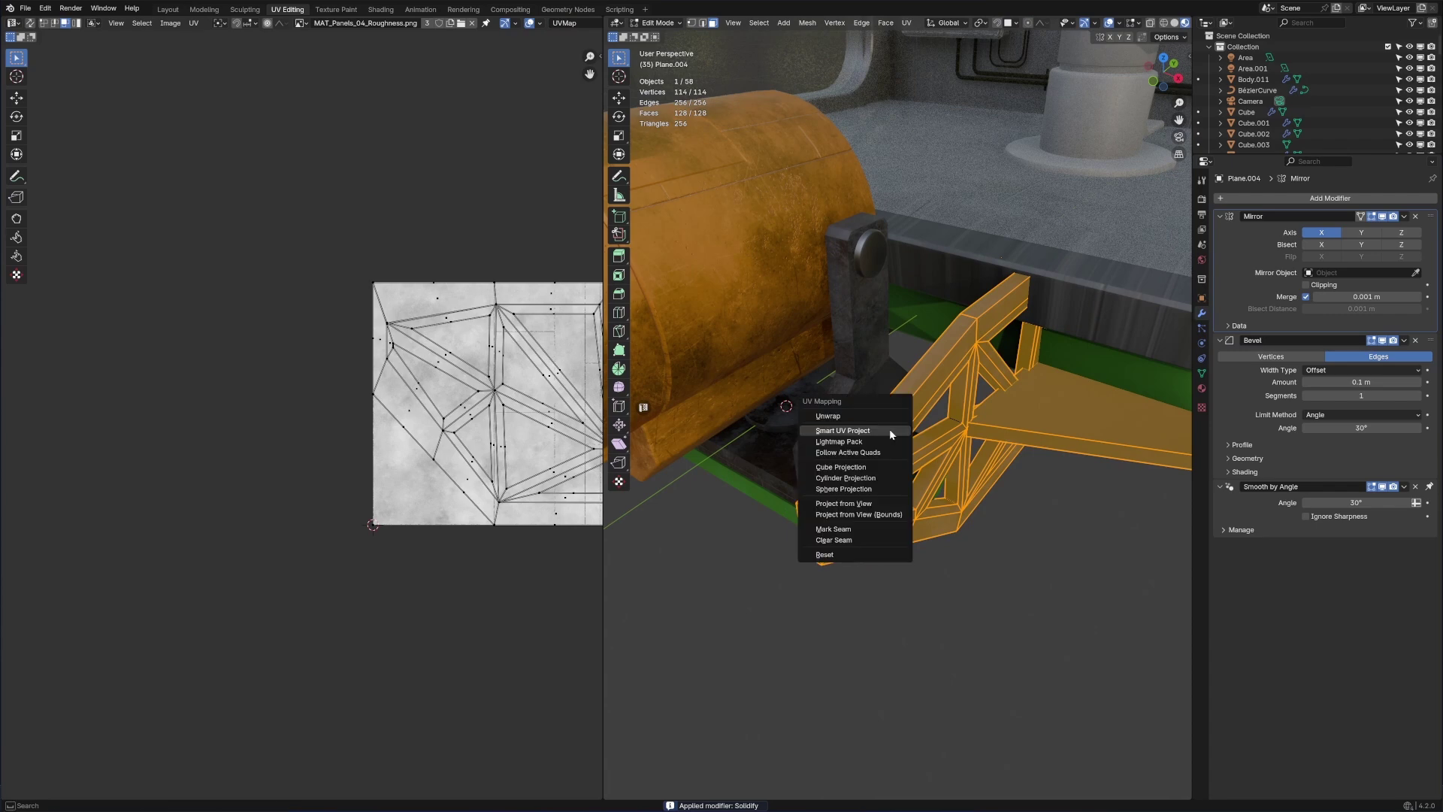
pyautogui.click(890, 429)
pyautogui.click(981, 530)
# - Unwrap the truss bracket with Cube Projection, rotate its UVs by 90° and place them over the leftmost texture panel
pyautogui.press('u')
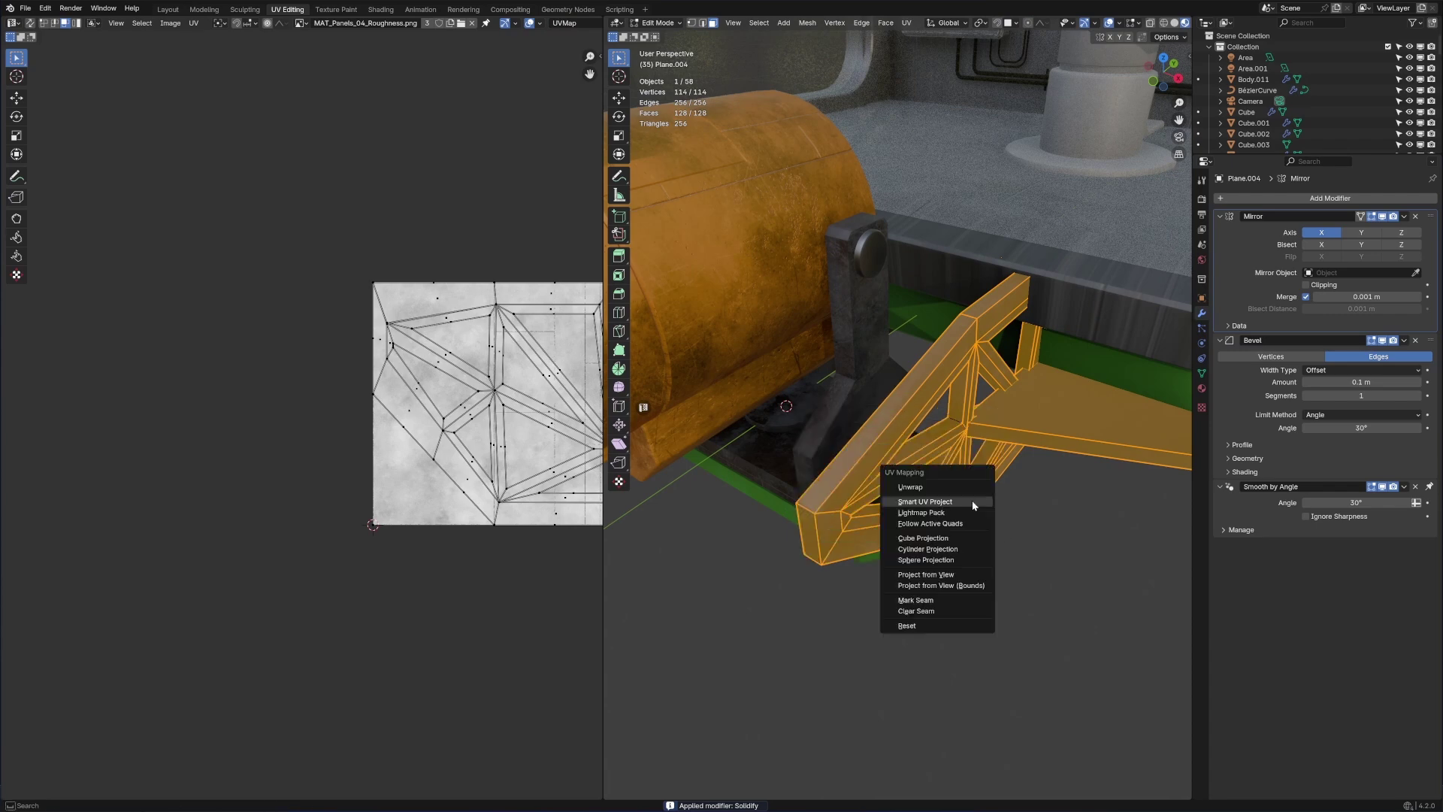
pyautogui.click(965, 537)
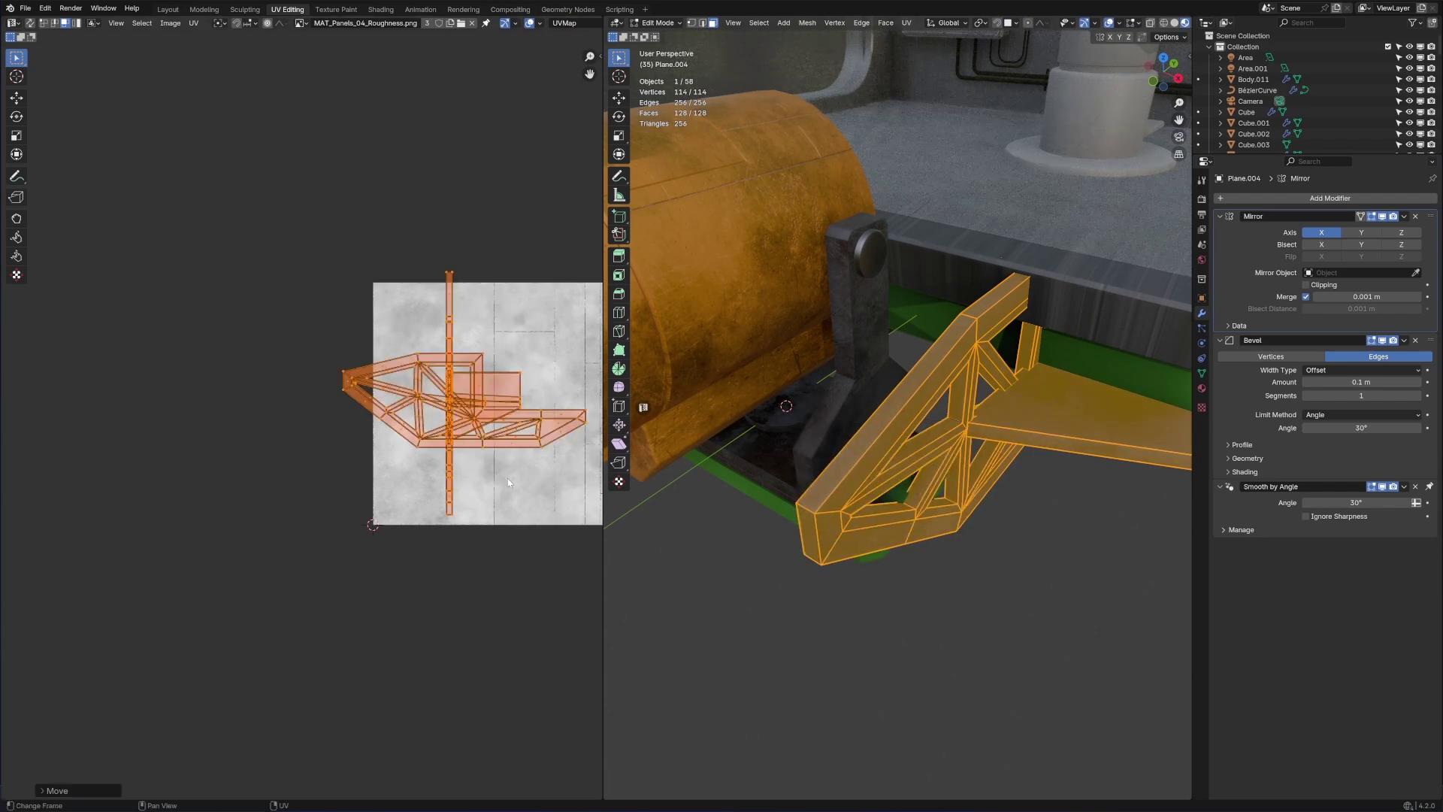
pyautogui.write('r90')
pyautogui.press('Return')
pyautogui.press('g')
pyautogui.click(485, 482)
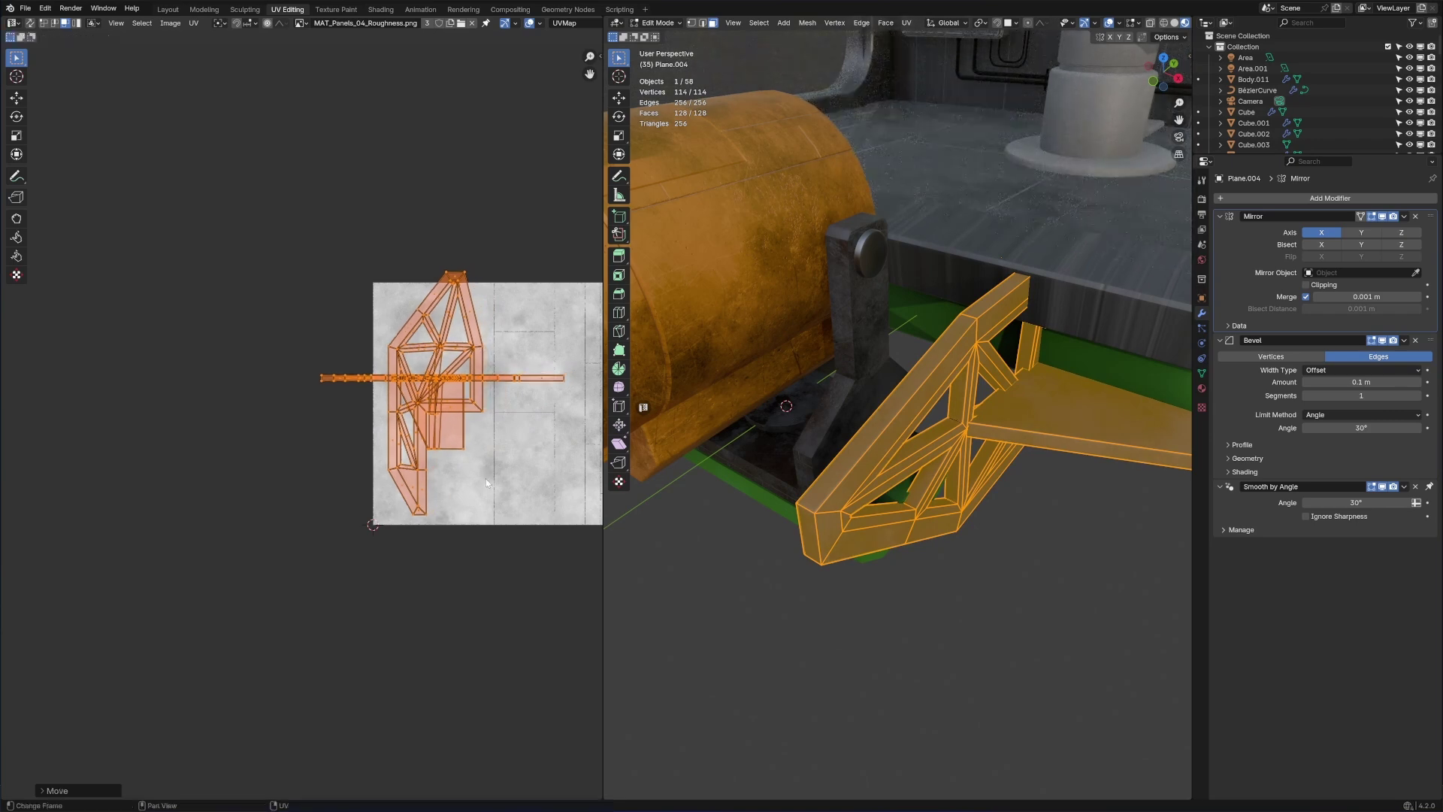
# - Select the part of the truss bracket's thin horizontal UV strip that overhangs the texture and rotate it by 90°
pyautogui.hotkey('alt', 'a')
pyautogui.press('c')
pyautogui.moveTo(338, 378); pyautogui.dragTo(368, 382)
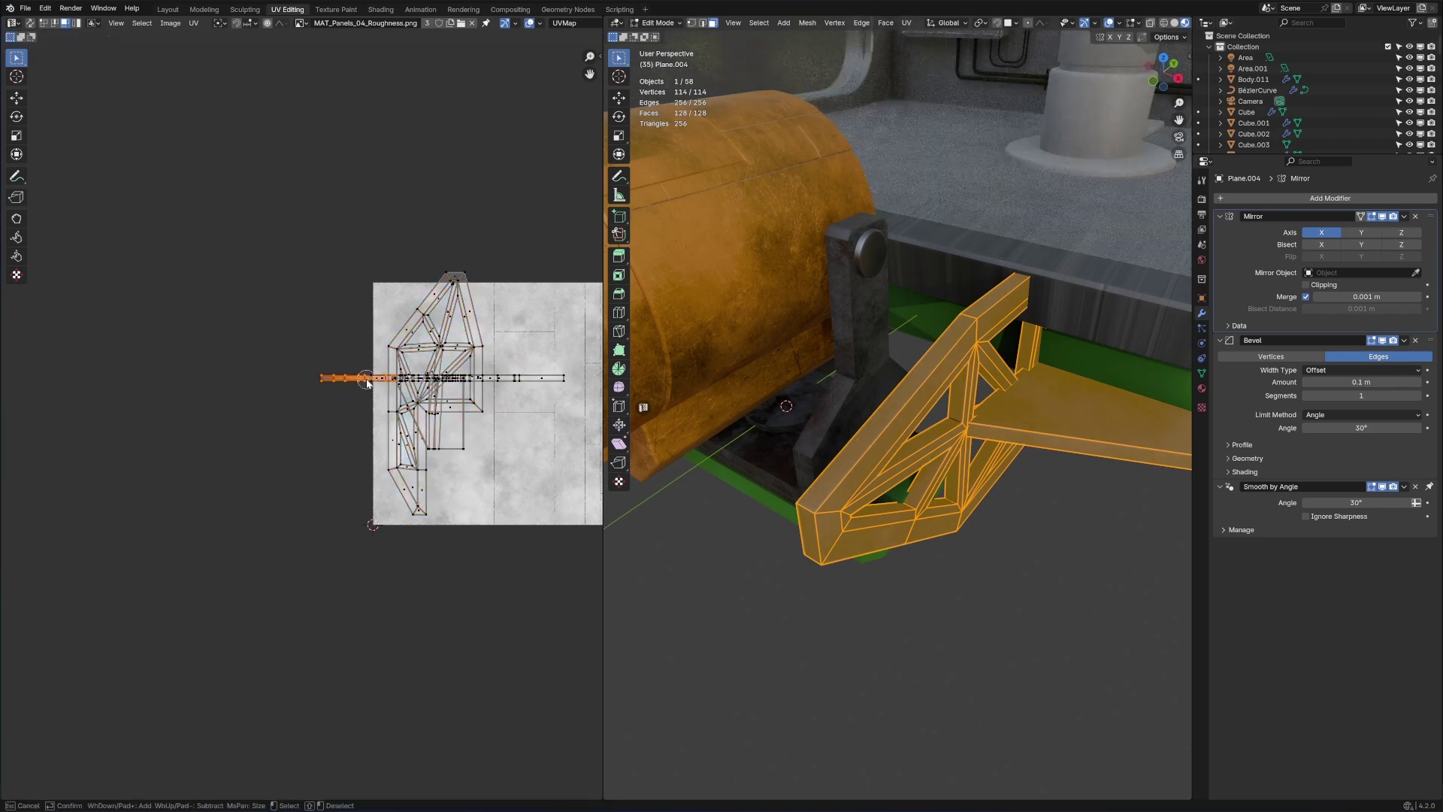
pyautogui.press('Return')
pyautogui.write('r90')
pyautogui.press('Return')
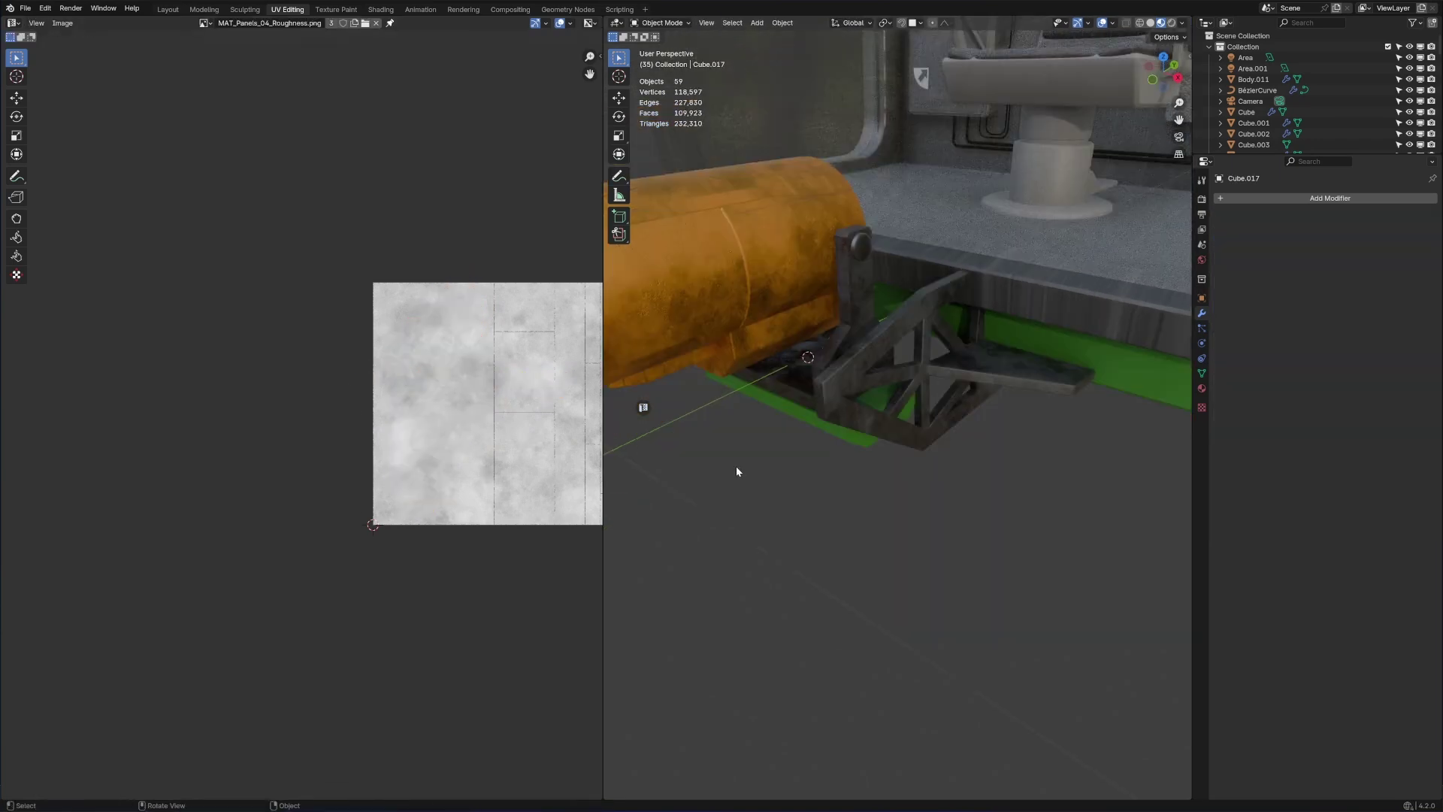
# - Switch to the Layout workspace and review the textured mining tool and the whole vehicle
pyautogui.scroll(-3, 813, 390)
pyautogui.moveTo(813, 391); pyautogui.dragTo(864, 328, button='middle')
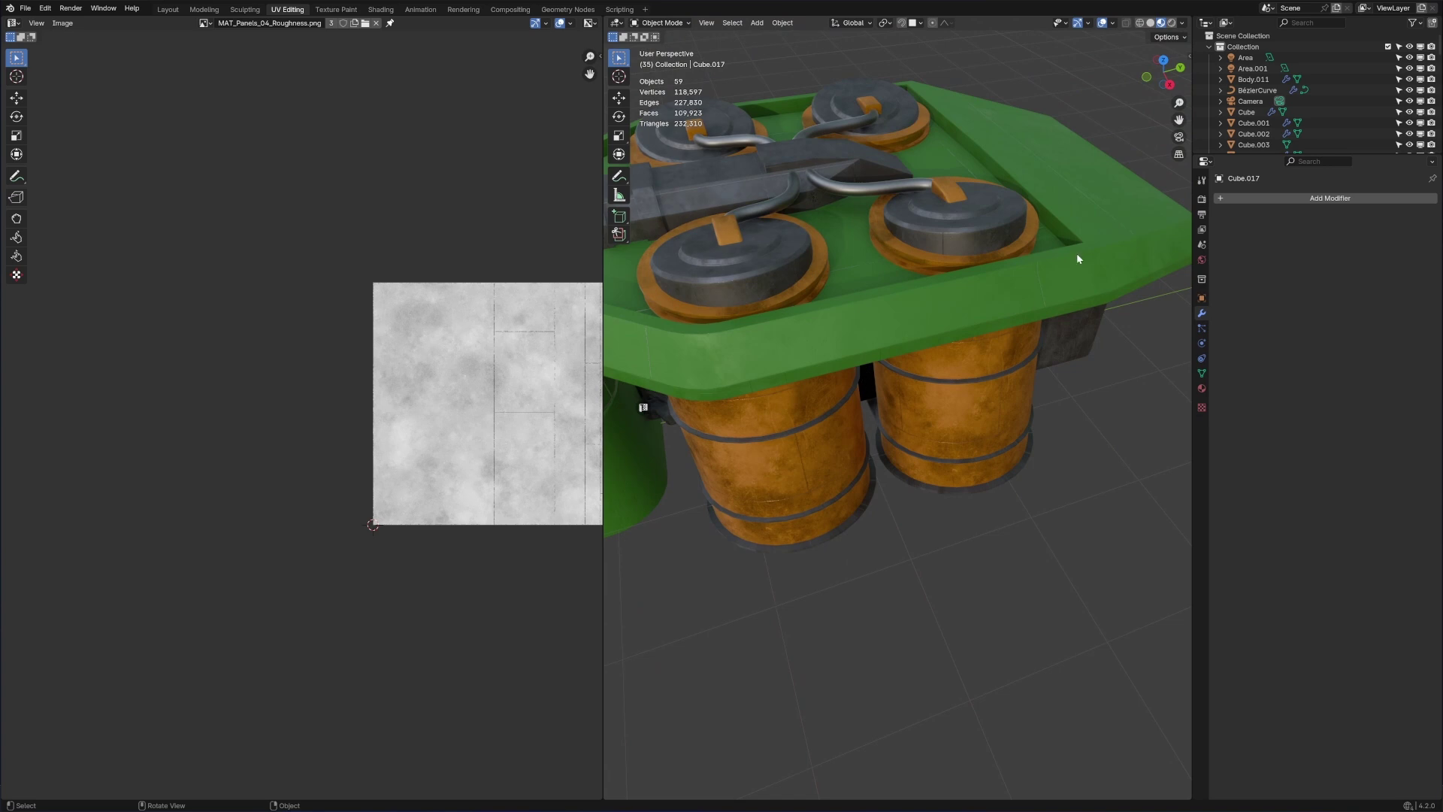
pyautogui.moveTo(1076, 253); pyautogui.dragTo(749, 380, button='middle')
pyautogui.click(749, 380)
pyautogui.scroll(-3, 927, 467)
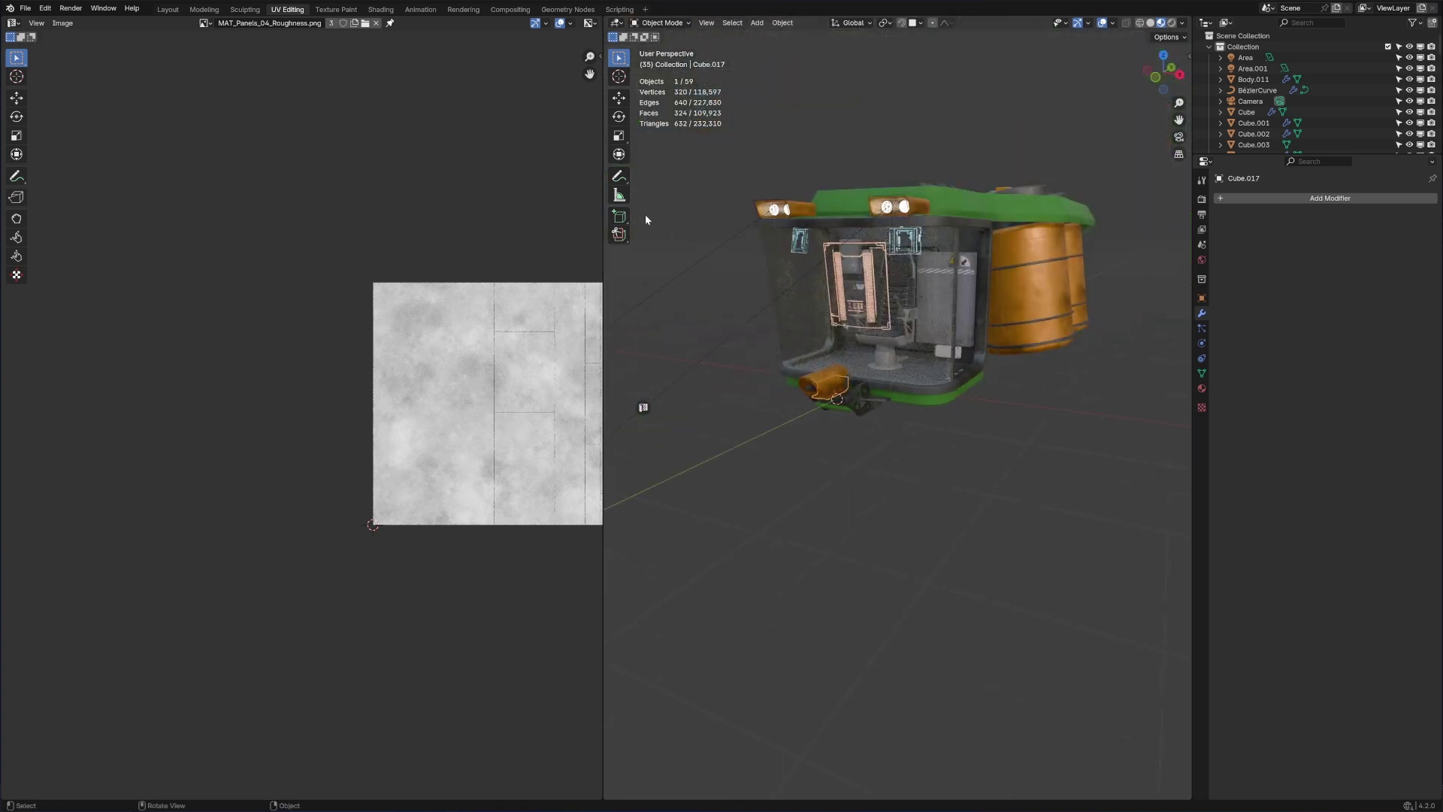
pyautogui.click(168, 9)
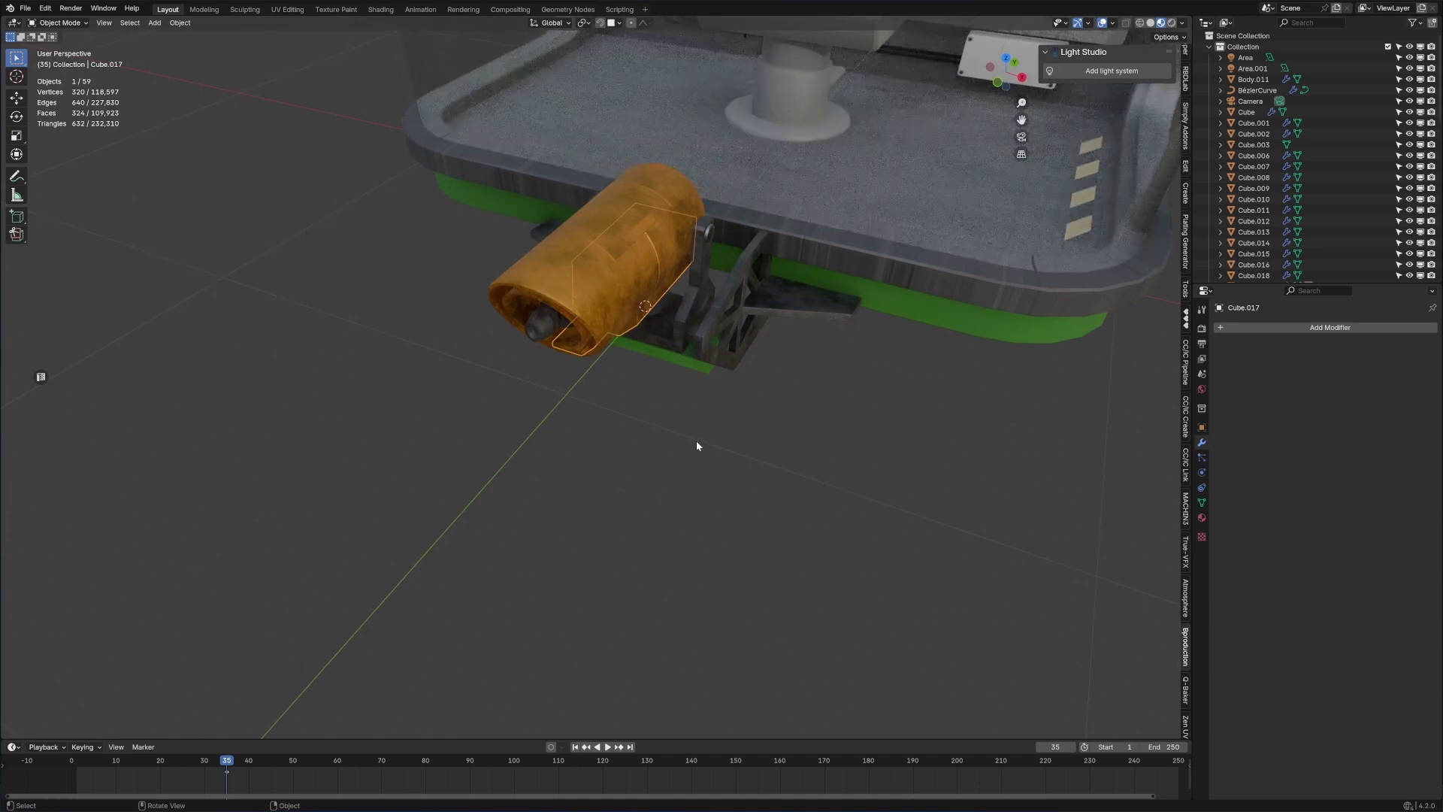
pyautogui.moveTo(697, 445); pyautogui.dragTo(703, 374, button='middle')
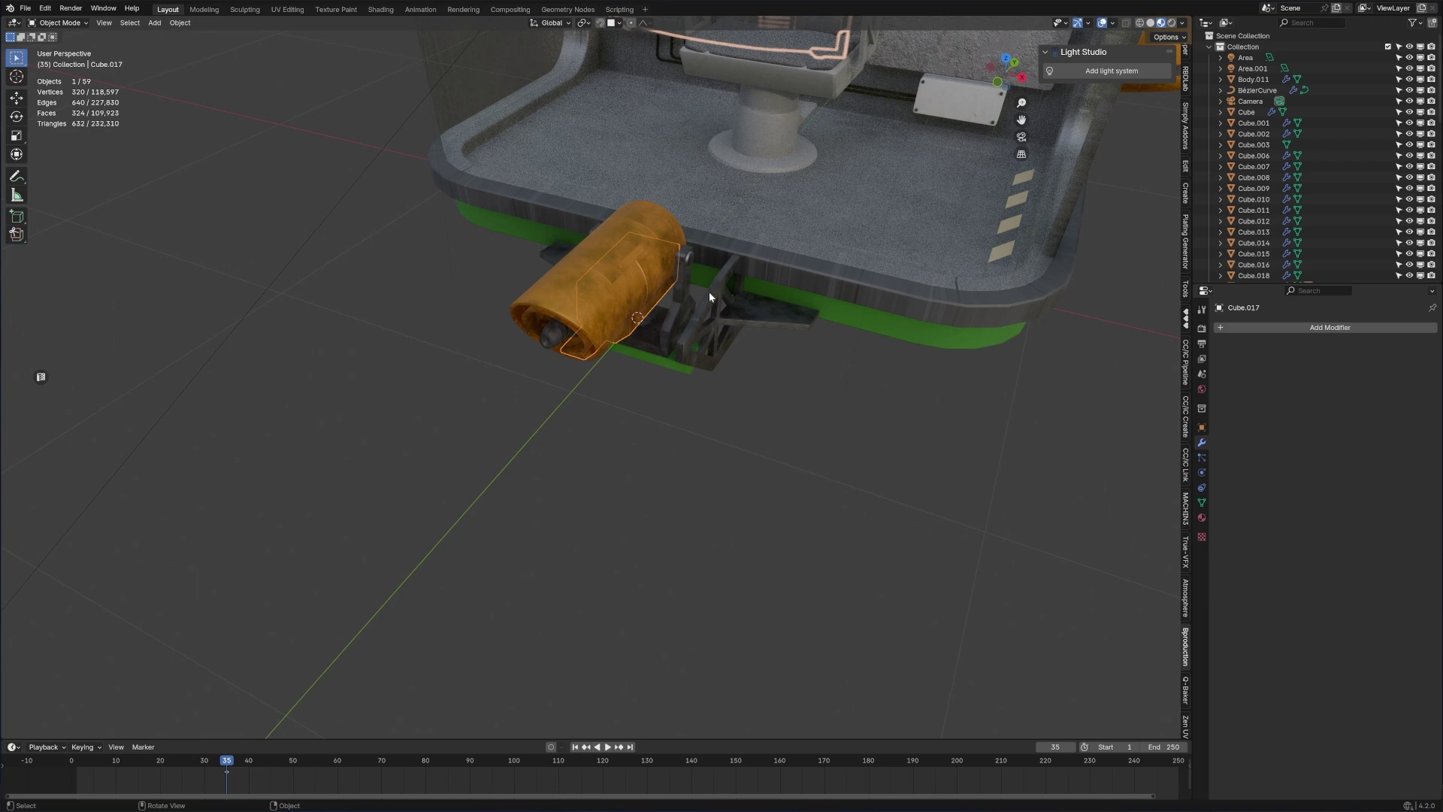
pyautogui.scroll(-6, 697, 325)
pyautogui.moveTo(810, 377); pyautogui.dragTo(746, 349, button='middle')
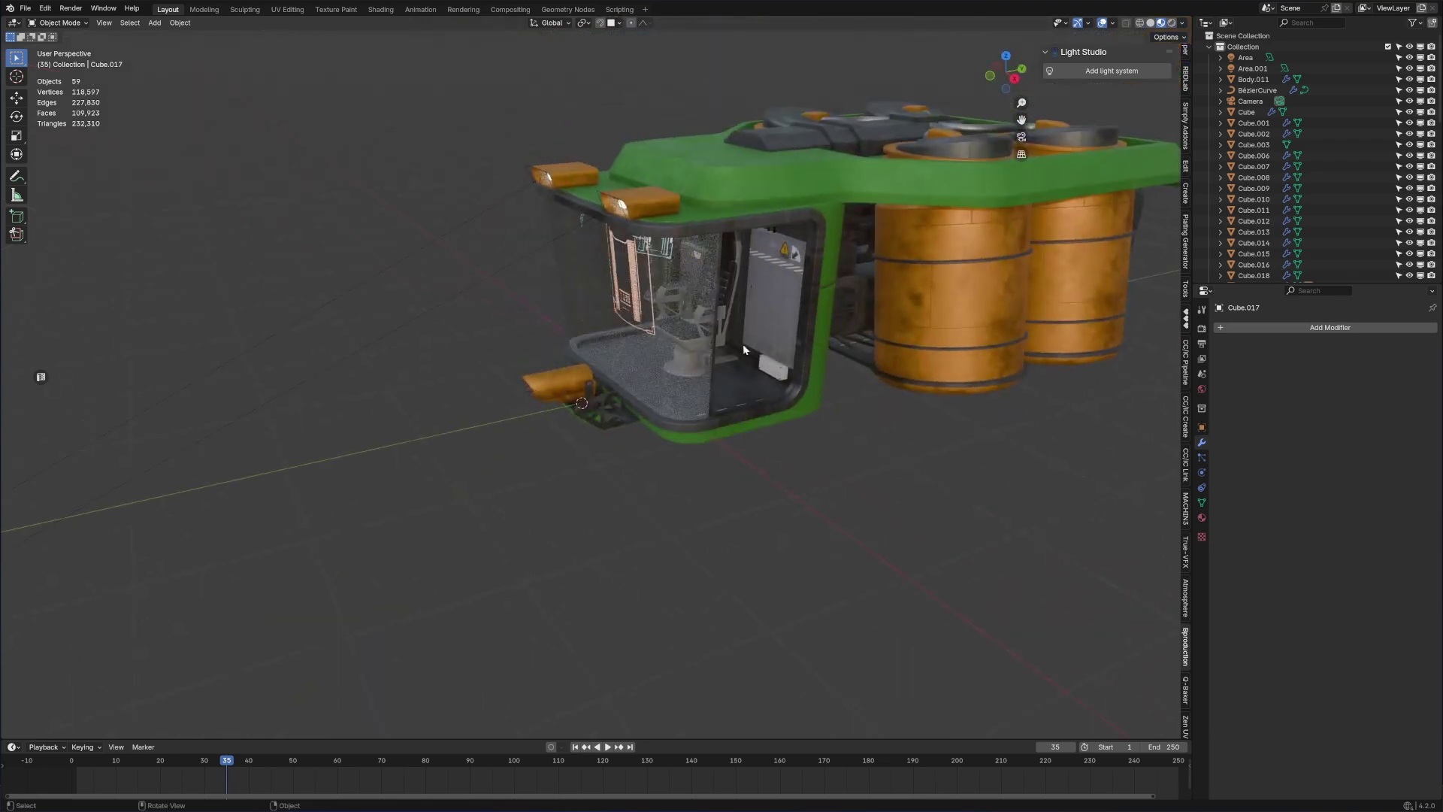
# - Snap the 3D cursor to the green cabin body and add a single-bone armature there
pyautogui.click(805, 405)
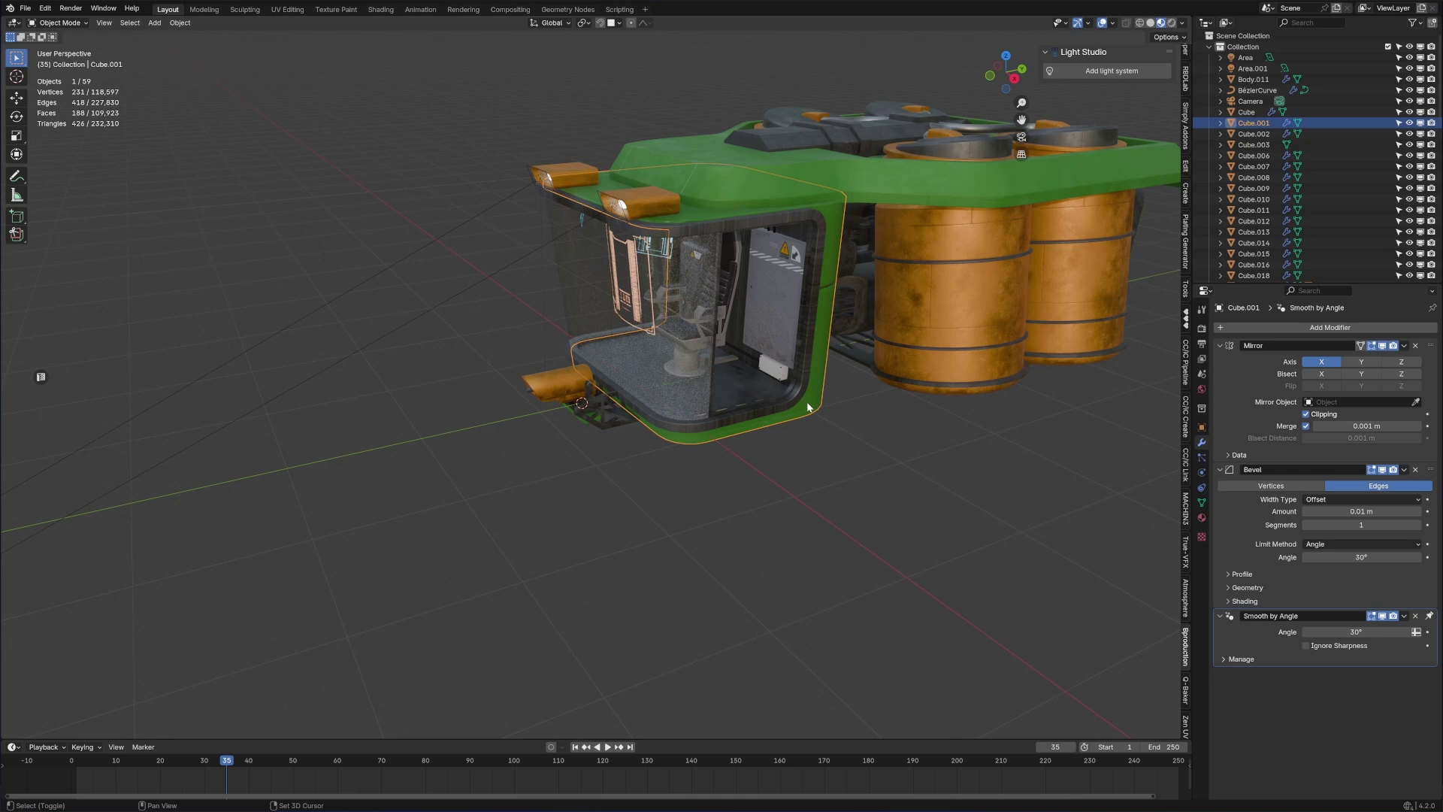
pyautogui.hotkey('shift', 's')
pyautogui.click(795, 469)
pyautogui.hotkey('shift', 'a')
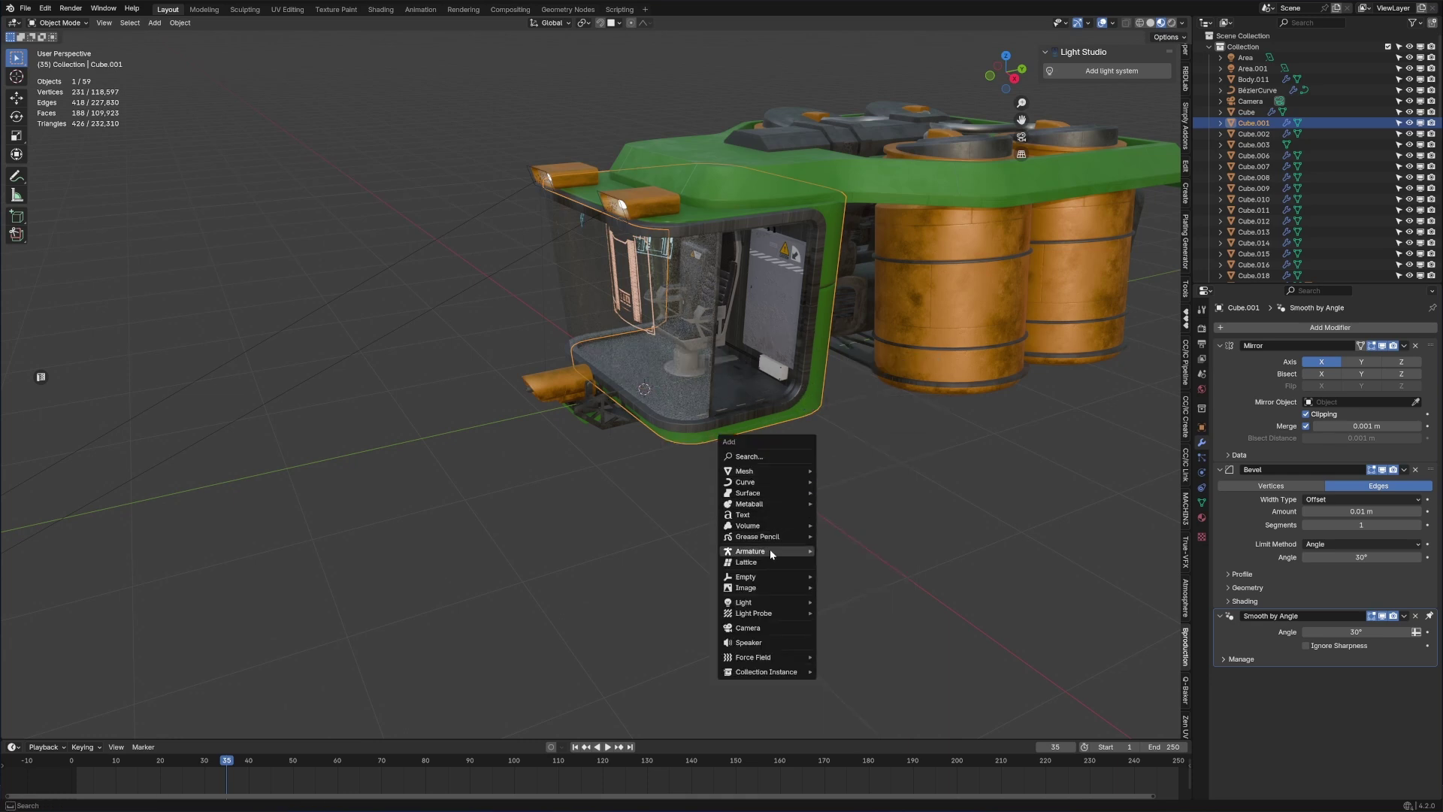
pyautogui.moveTo(770, 553)
pyautogui.click(833, 552)
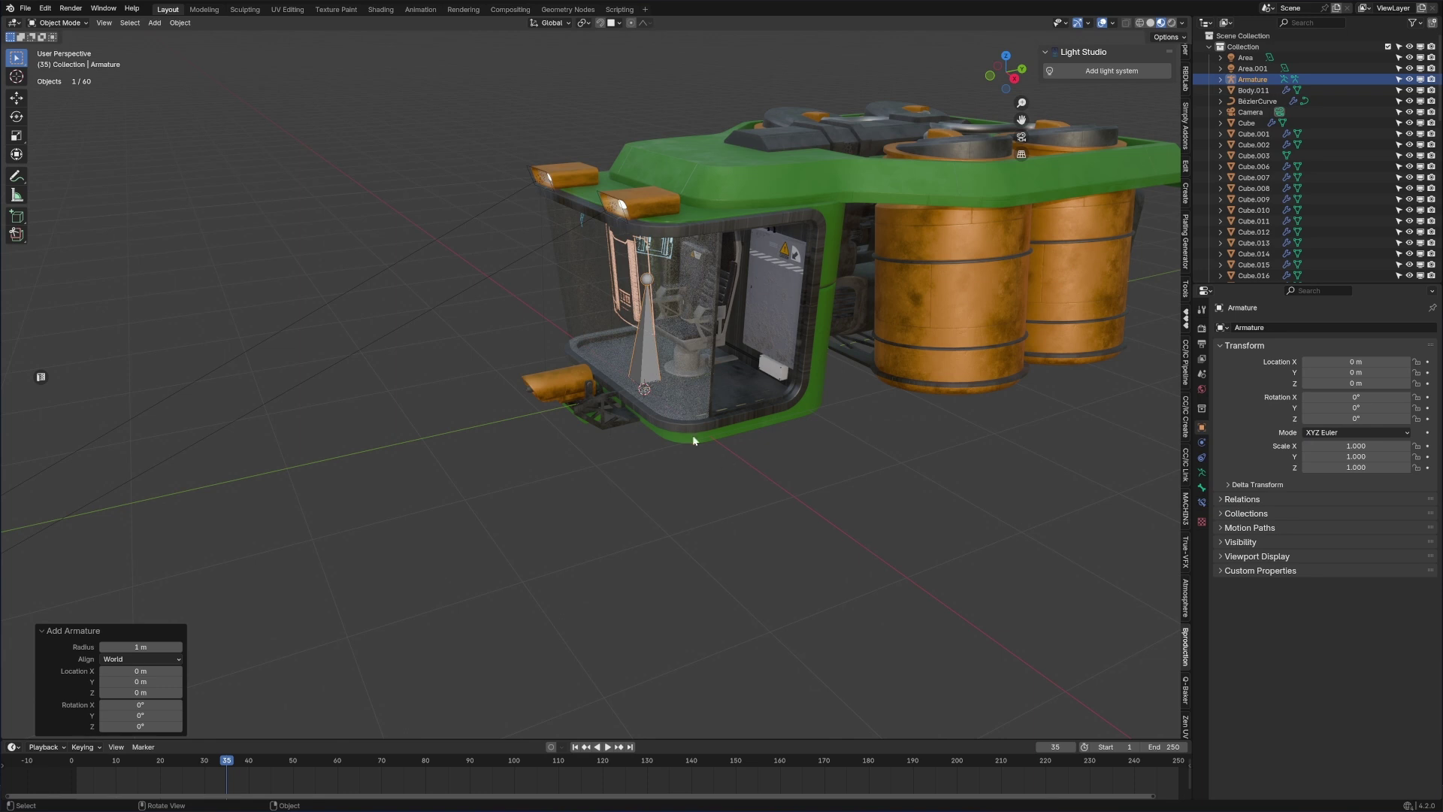
# - In side view, lay the bone horizontally toward the rear at about 2.76 m long and set its tail Z to 0 m
pyautogui.press('Tab')
pyautogui.press('KP_3')
pyautogui.press('g')
pyautogui.click(1014, 410)
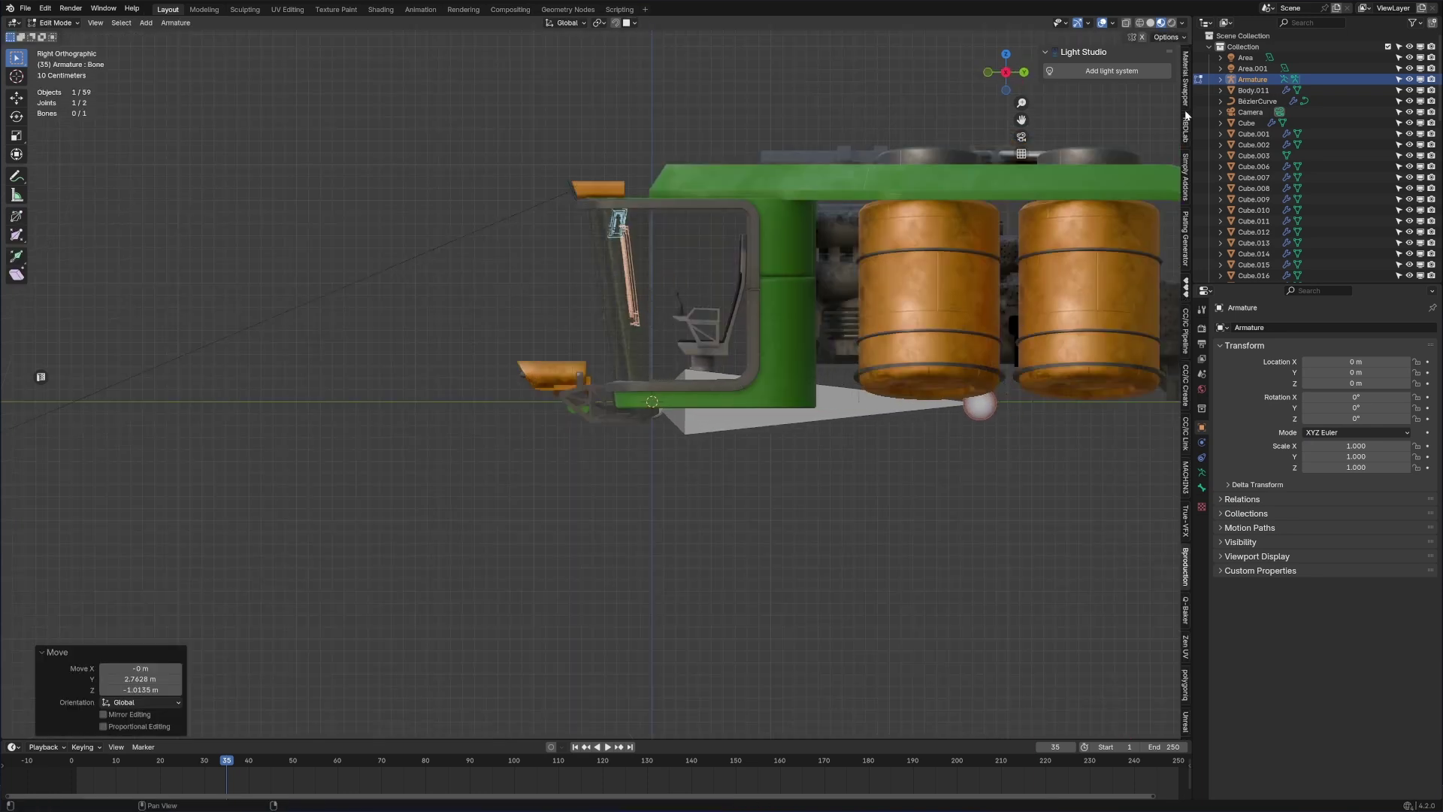
pyautogui.scroll(8, 1185, 73)
pyautogui.click(1185, 57)
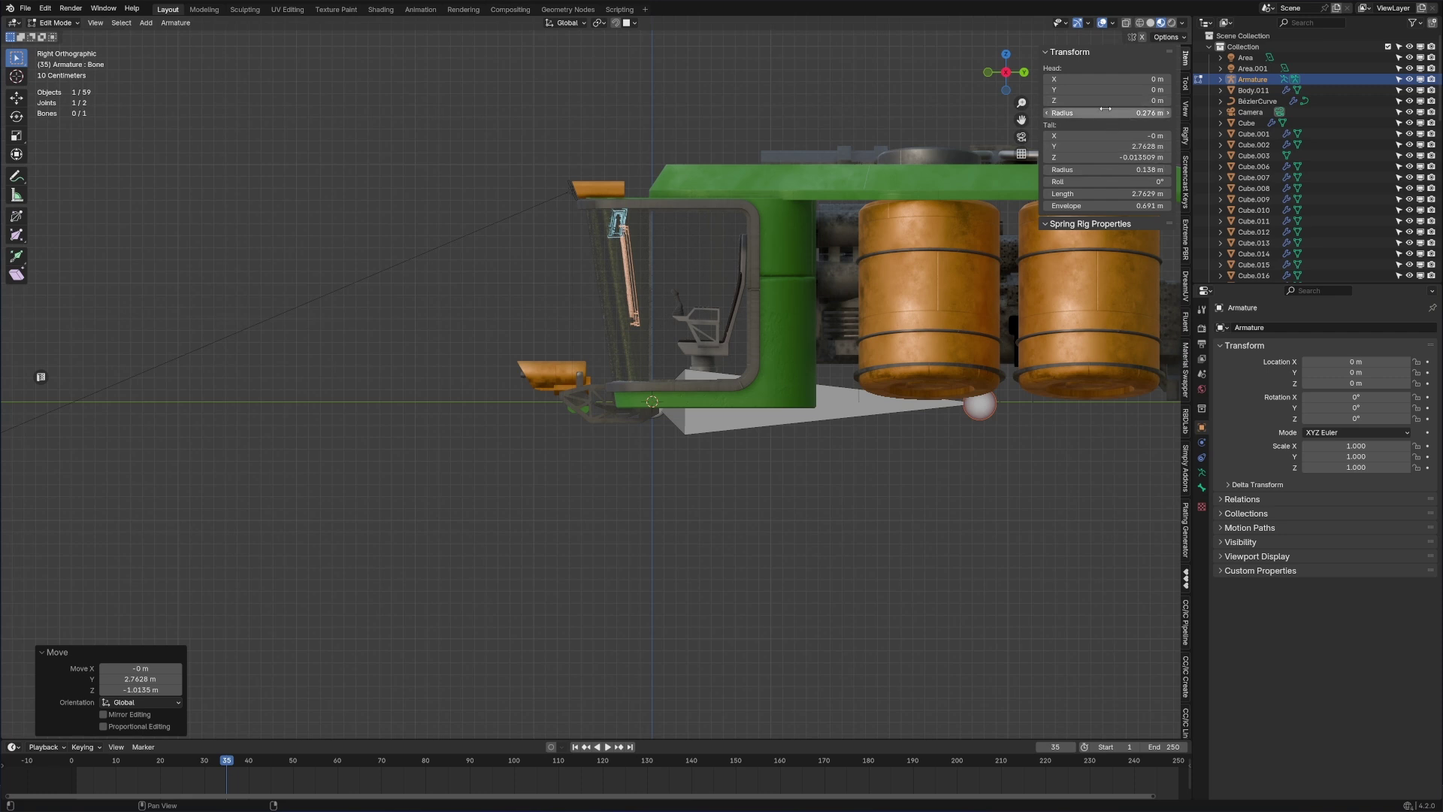
pyautogui.click(1098, 158)
pyautogui.write('0')
pyautogui.press('Return')
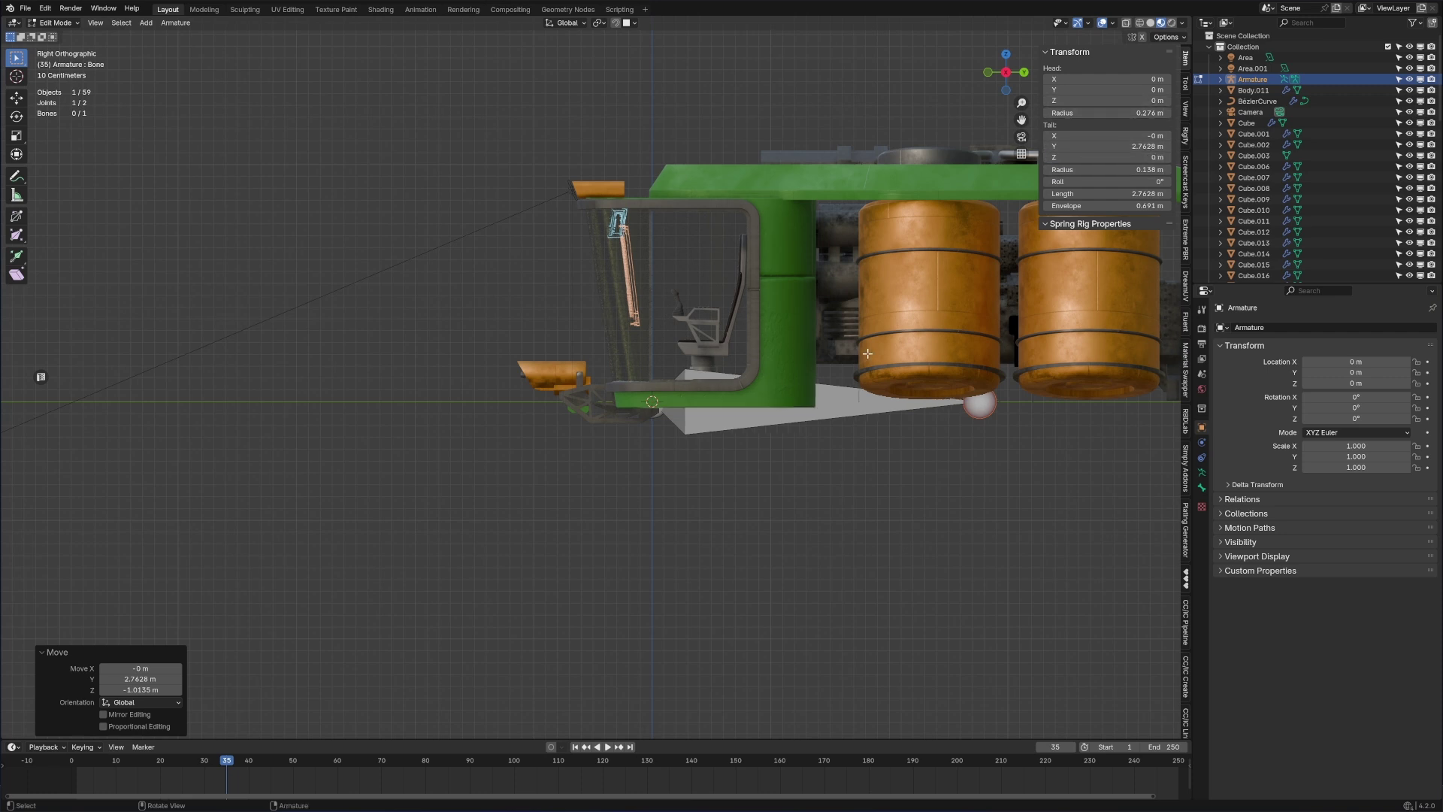
pyautogui.moveTo(870, 352); pyautogui.dragTo(931, 376, button='middle')
pyautogui.scroll(10, 697, 493)
pyautogui.press('Tab')
# - Select the pivot pin through the orange mining tool housing and snap the 3D cursor to it
pyautogui.moveTo(697, 493); pyautogui.dragTo(667, 473, button='middle')
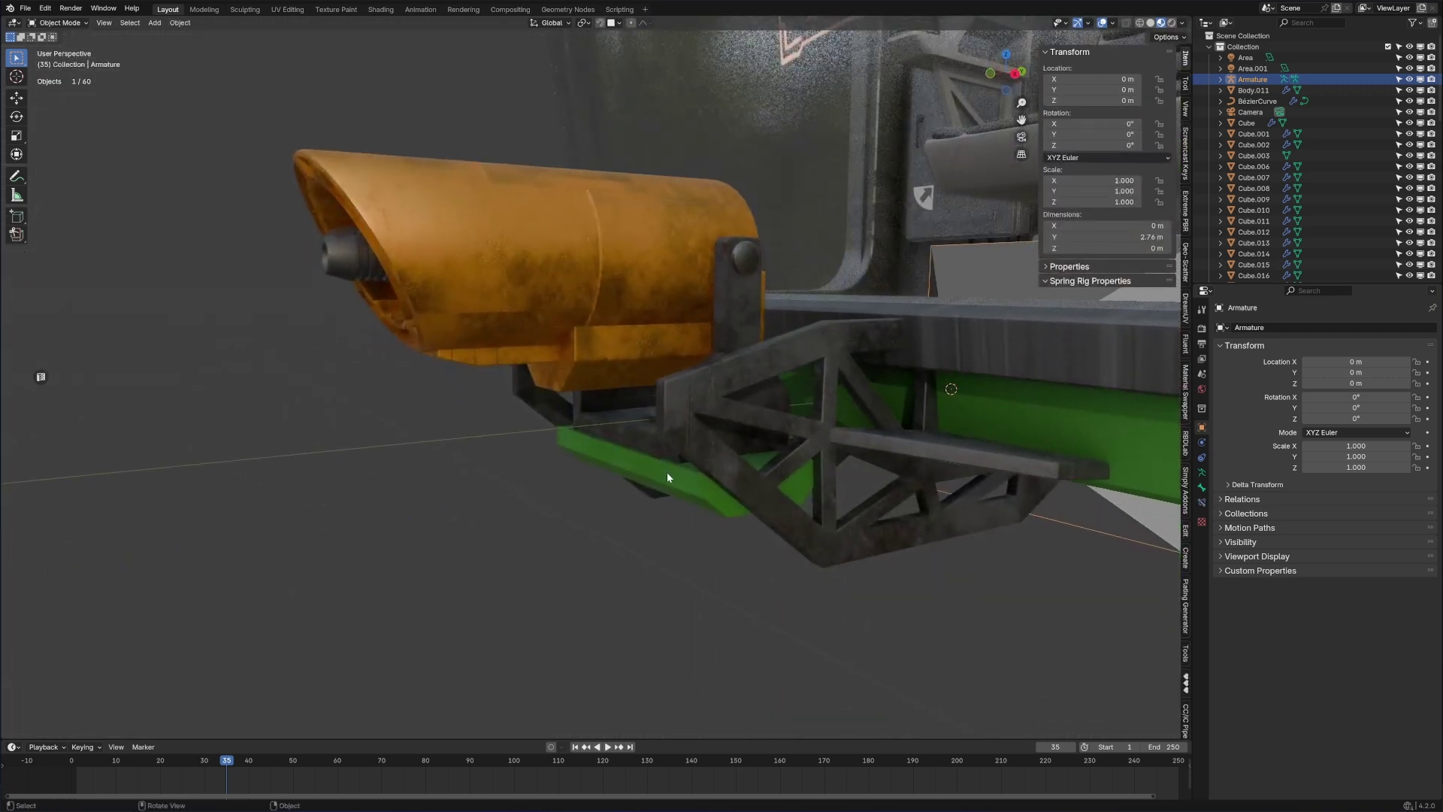
pyautogui.click(744, 258)
pyautogui.press('Tab')
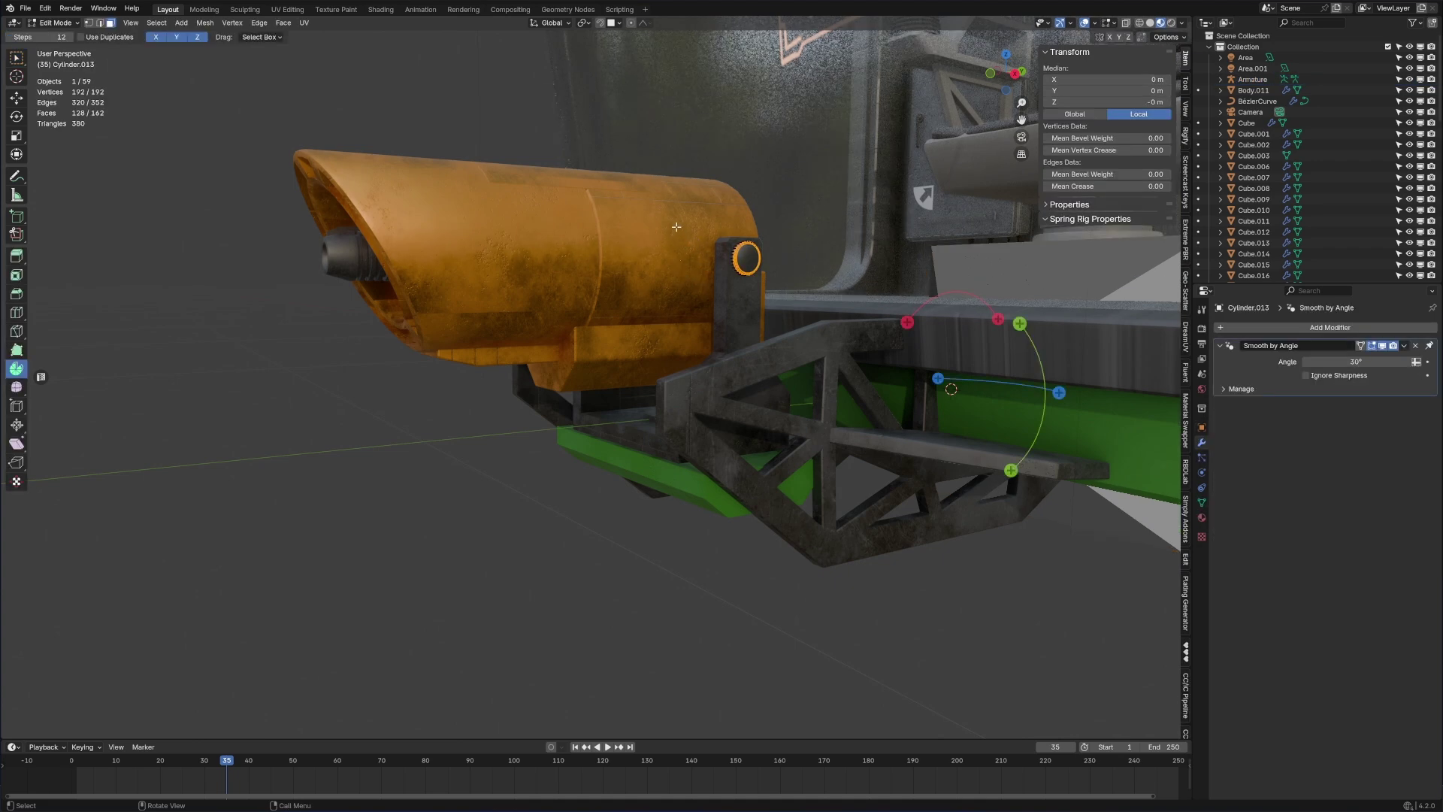
pyautogui.press('Tab')
pyautogui.hotkey('shift', 's')
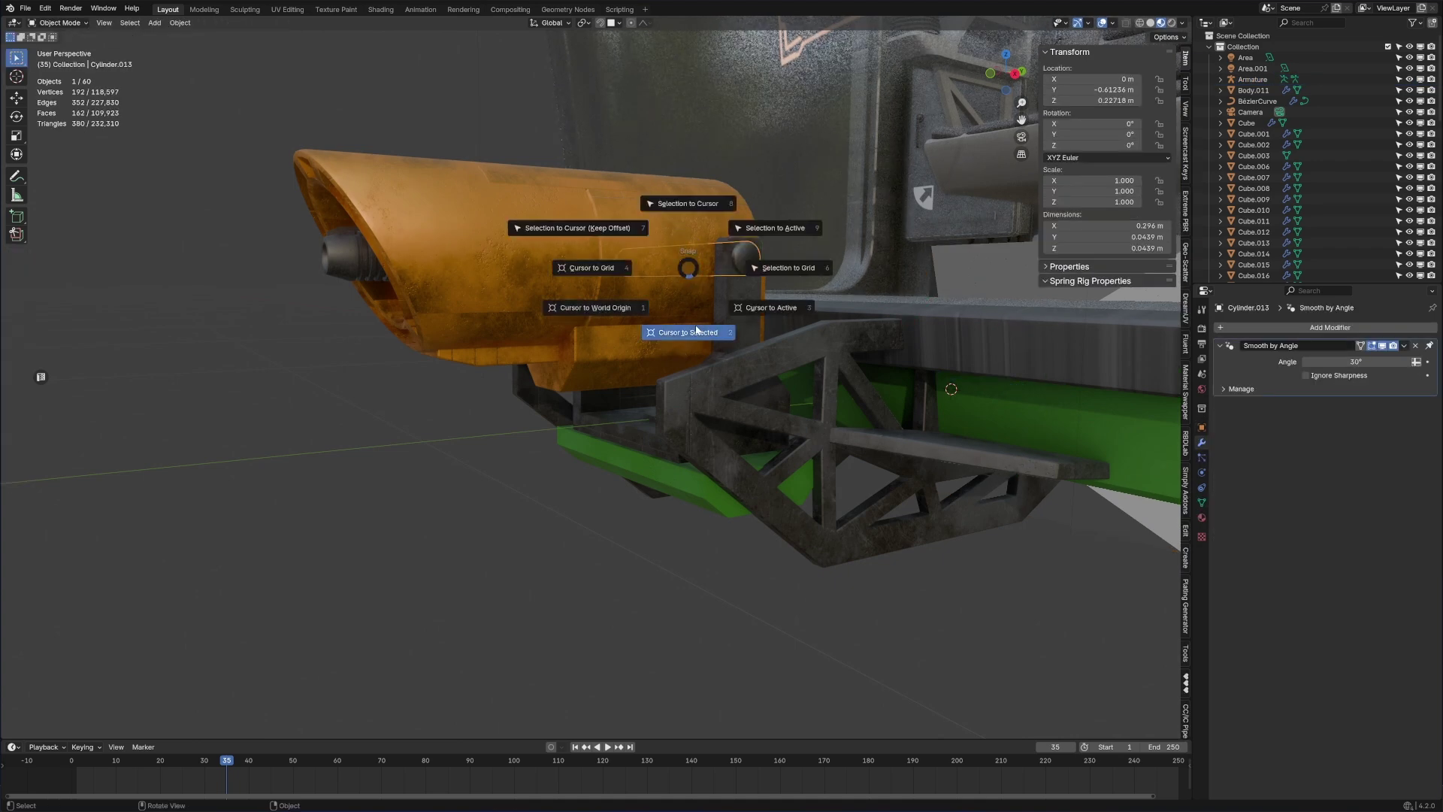
pyautogui.click(694, 331)
# - Open the armature for editing and add a second bone at the mining tool's pivot pin
pyautogui.moveTo(711, 273); pyautogui.dragTo(921, 439, button='middle')
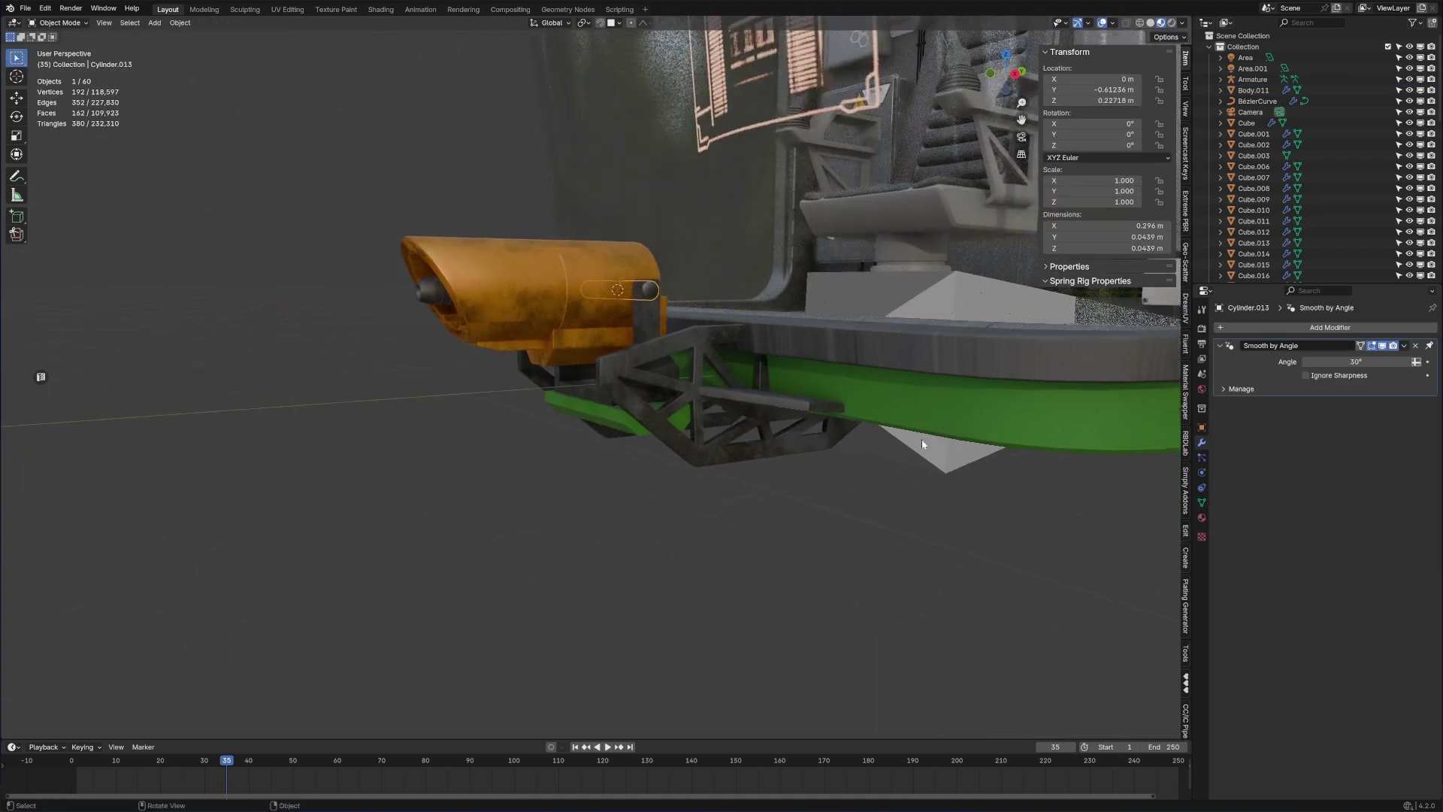
pyautogui.click(921, 438)
pyautogui.scroll(2, 635, 304)
pyautogui.press('Tab')
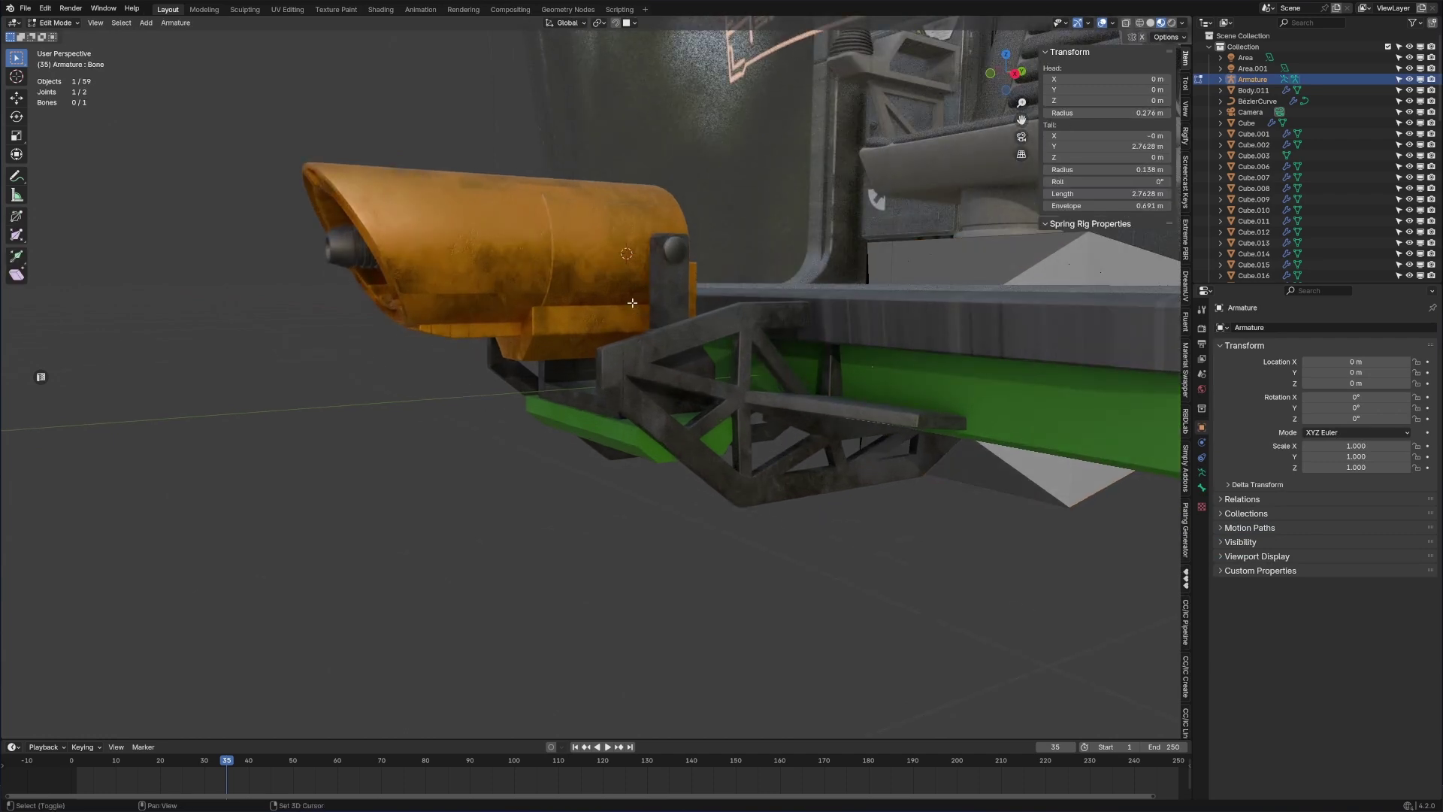
pyautogui.hotkey('shift', 'a')
pyautogui.scroll(-3, 632, 302)
pyautogui.click(630, 252)
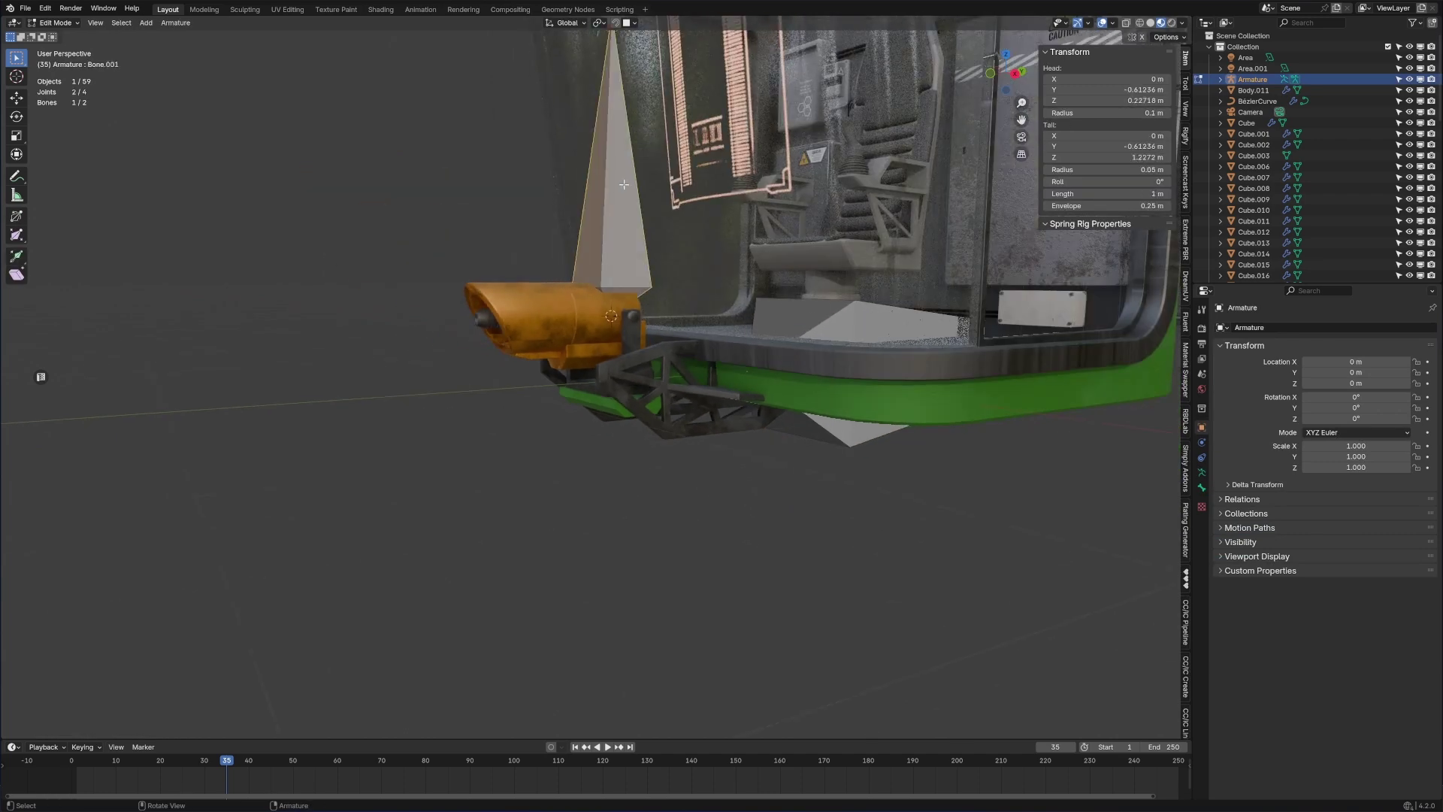
# - Shrink the new bone to about 0.38 m and lower it into the mining tool mount, using wireframe display
pyautogui.press('g')
pyautogui.press('z')
pyautogui.click(676, 325)
pyautogui.press('s')
pyautogui.click(679, 326)
pyautogui.hotkey('shift', 'z')
pyautogui.press('g')
pyautogui.press('z')
pyautogui.click(644, 372)
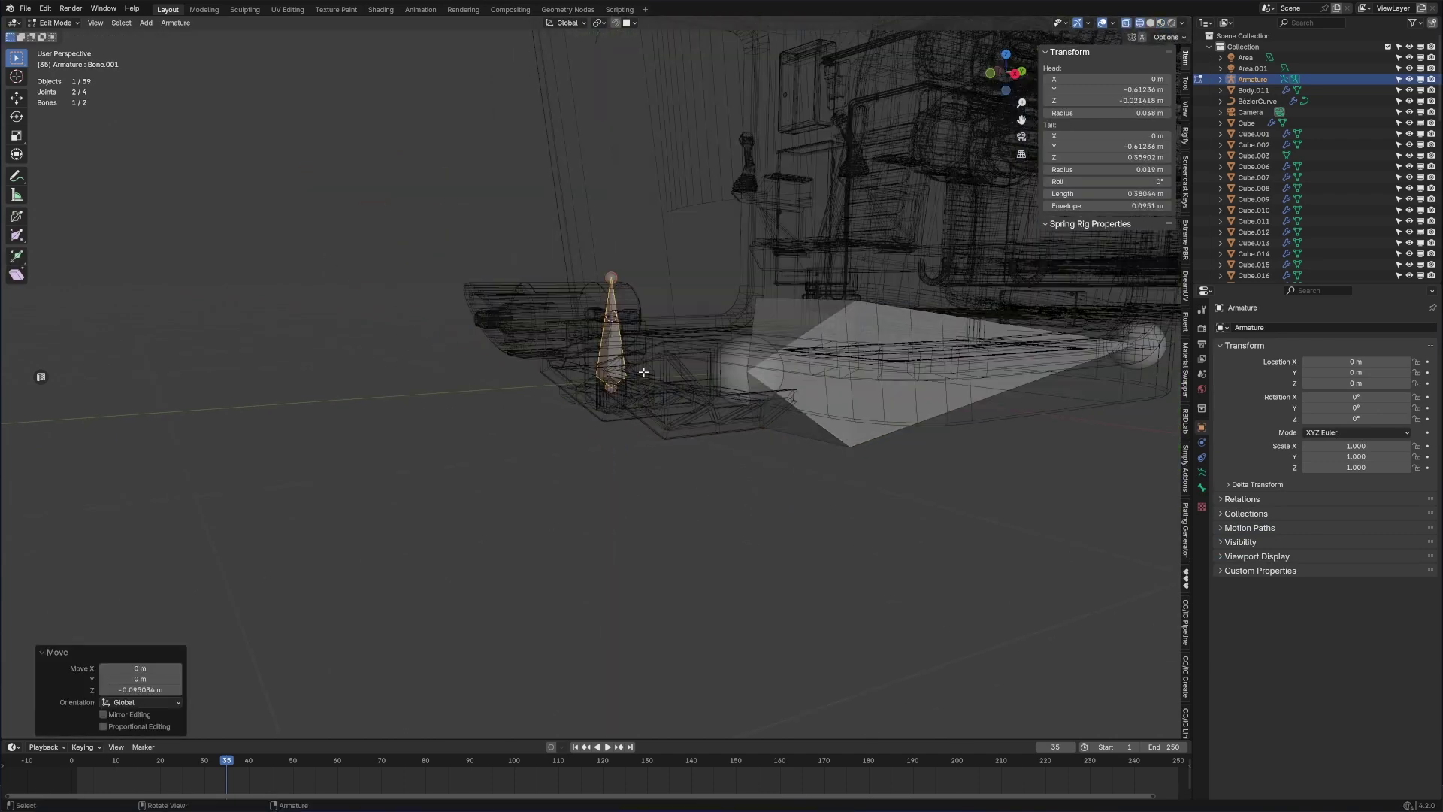
# - Fit the upright bone in side view between the swivel base and the pivot pin, about 0.30 m long
pyautogui.press('KP_3')
pyautogui.scroll(4, 644, 372)
pyautogui.press('g')
pyautogui.press('z')
pyautogui.click(651, 430)
pyautogui.press('s')
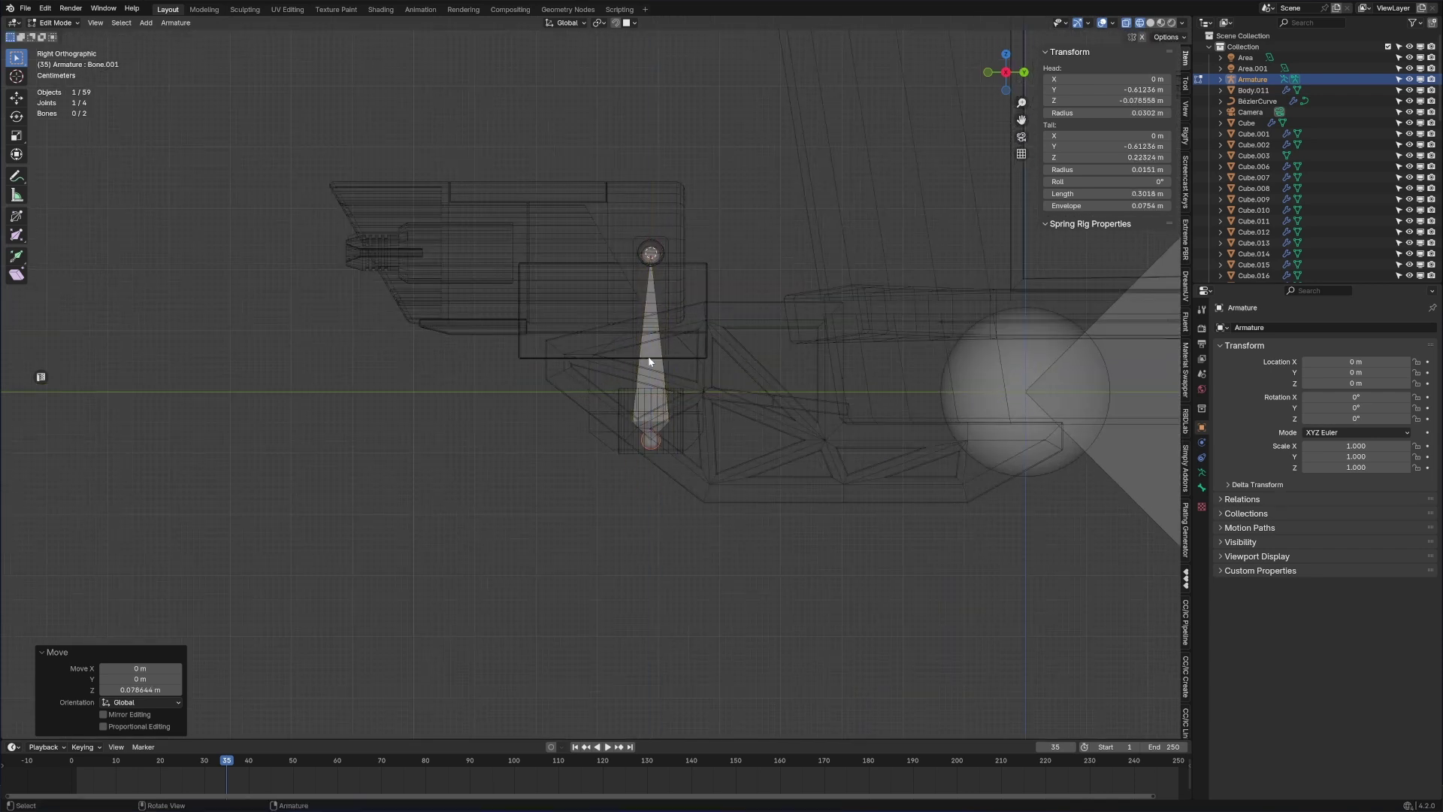
pyautogui.click(651, 412)
pyautogui.press('Tab')
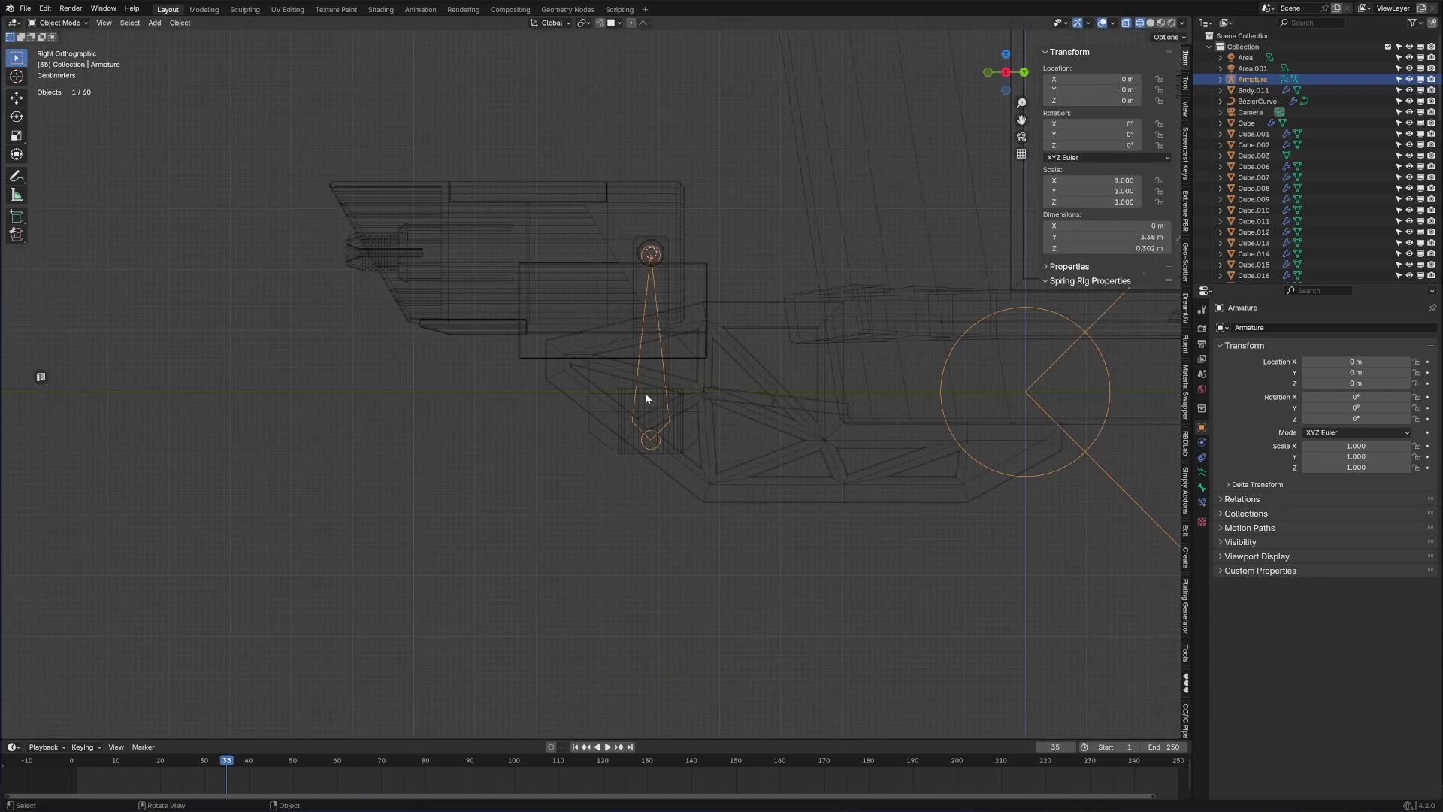
# - Snap the upright bone's upper tip to the 3D cursor at the center of the pivot pin
pyautogui.press('Tab')
pyautogui.scroll(5, 630, 254)
pyautogui.click(689, 296)
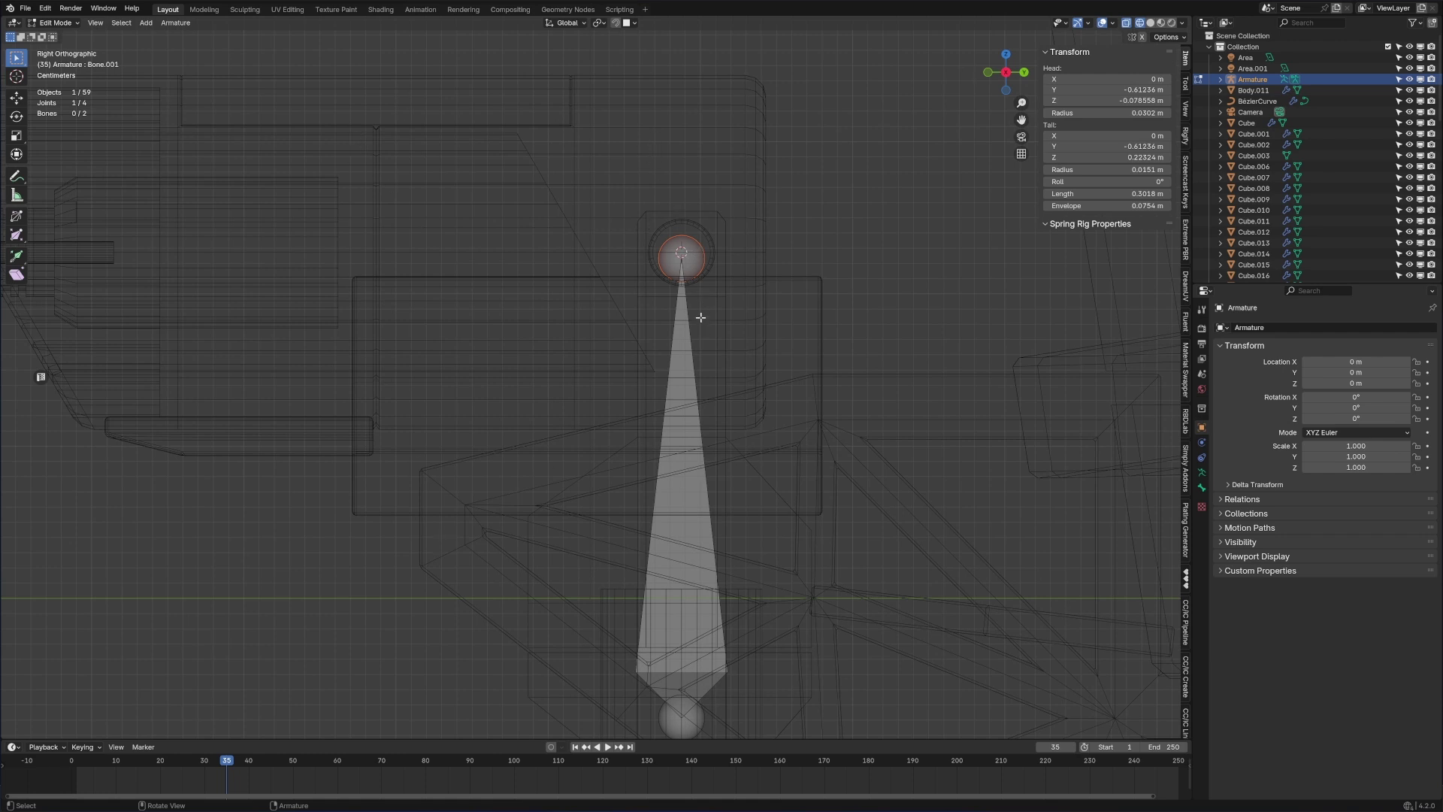
pyautogui.hotkey('shift', 's')
pyautogui.click(699, 264)
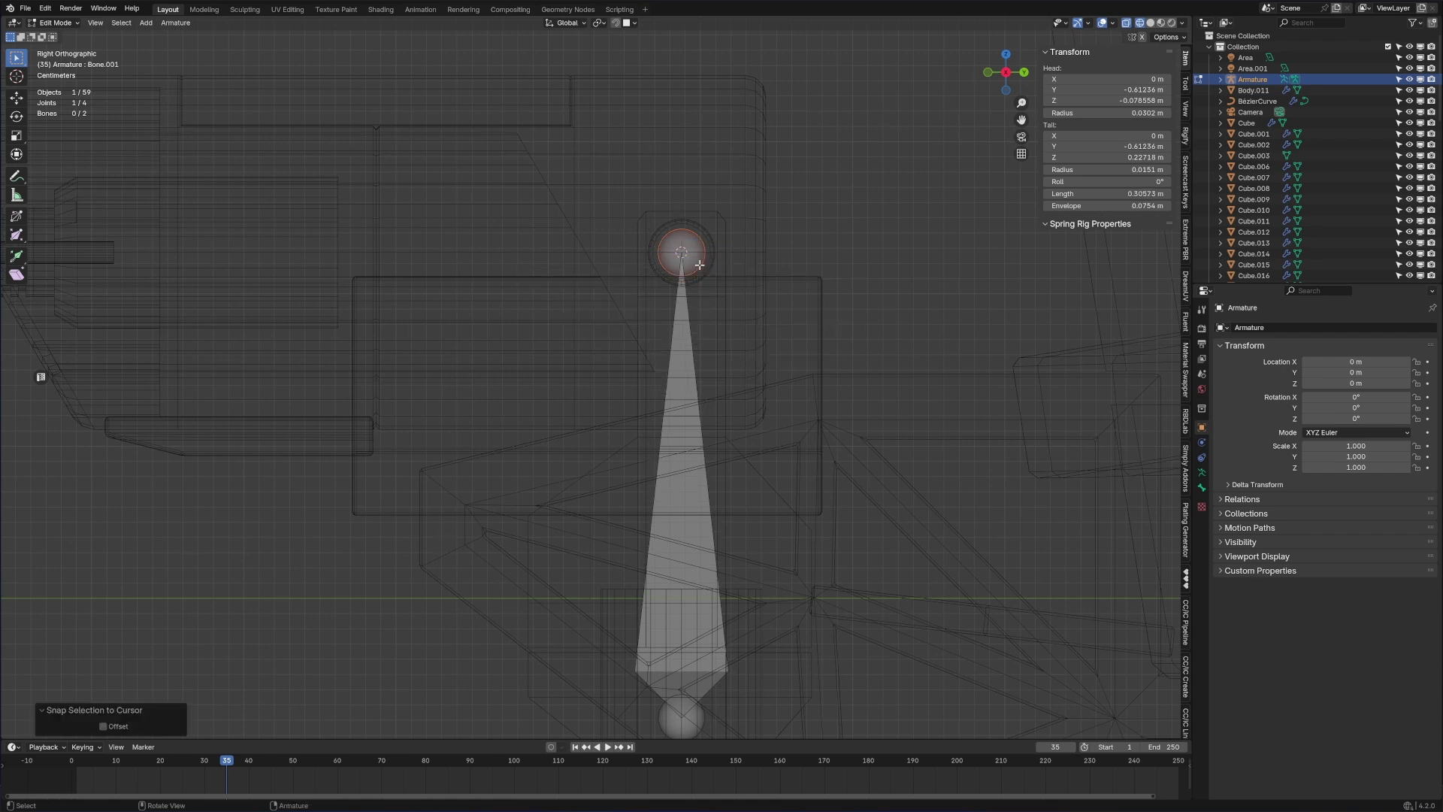
# - Extrude a bone about 0.34 m forward along Y from the pivot joint into the mining tool housing
pyautogui.press('e')
pyautogui.press('y')
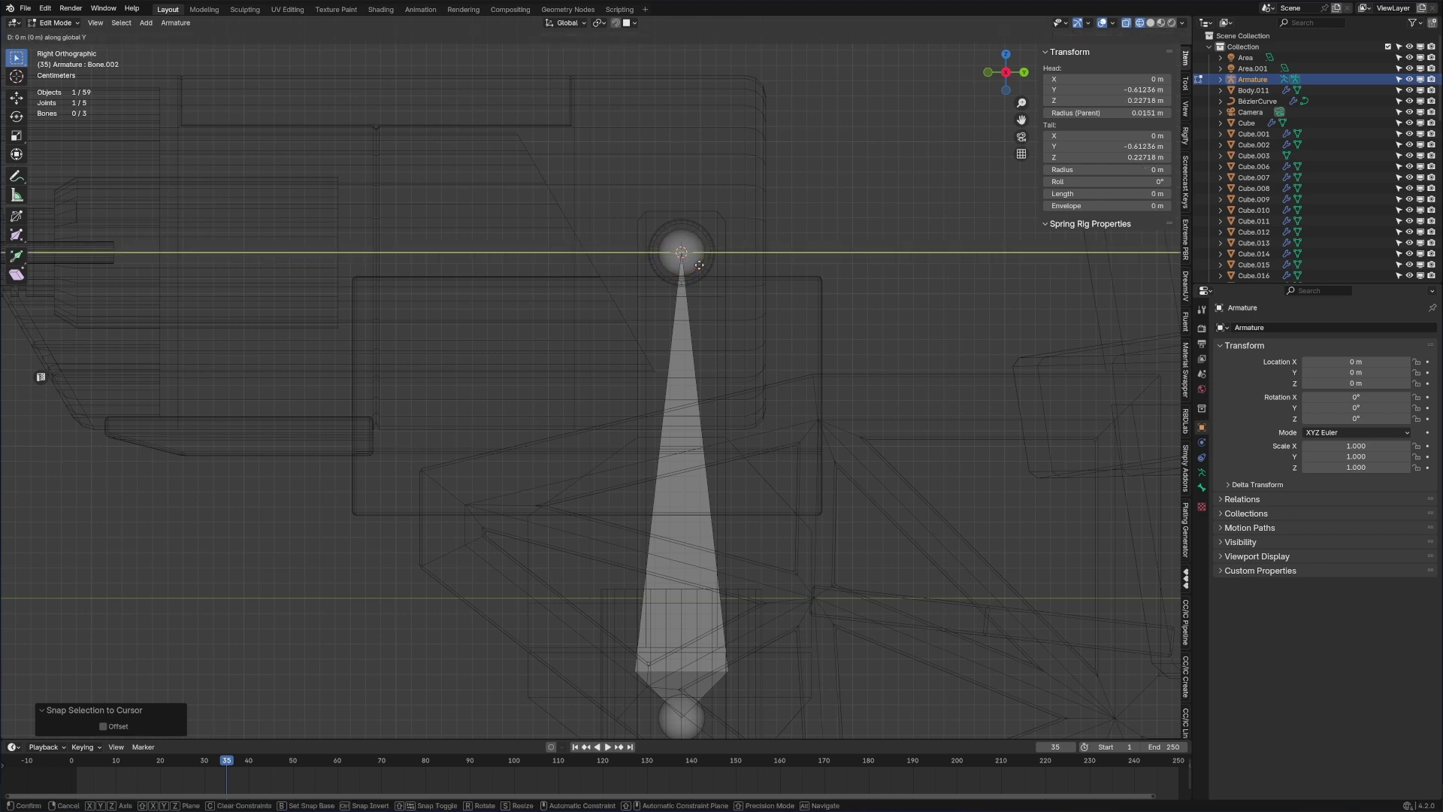
pyautogui.click(188, 259)
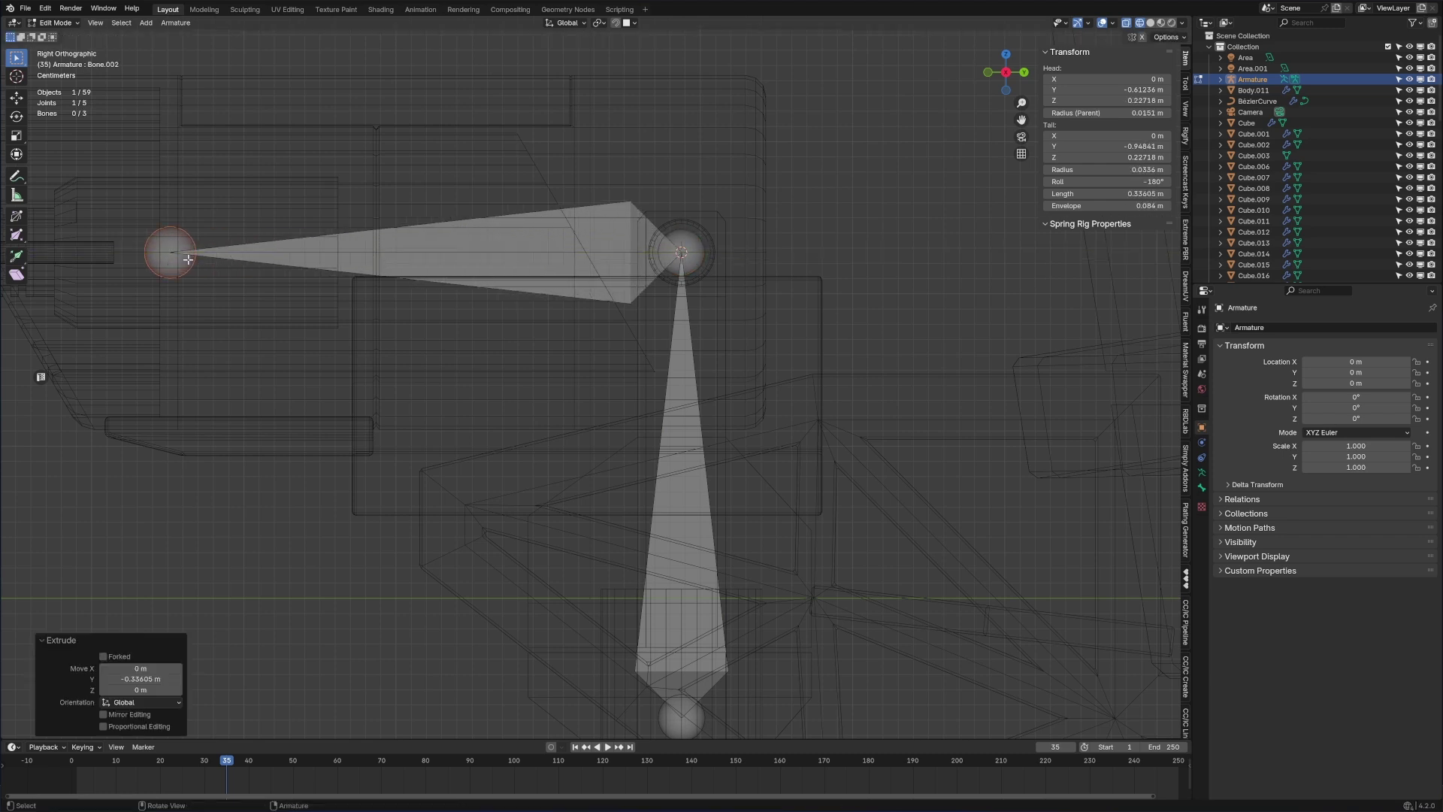
pyautogui.scroll(-4, 885, 438)
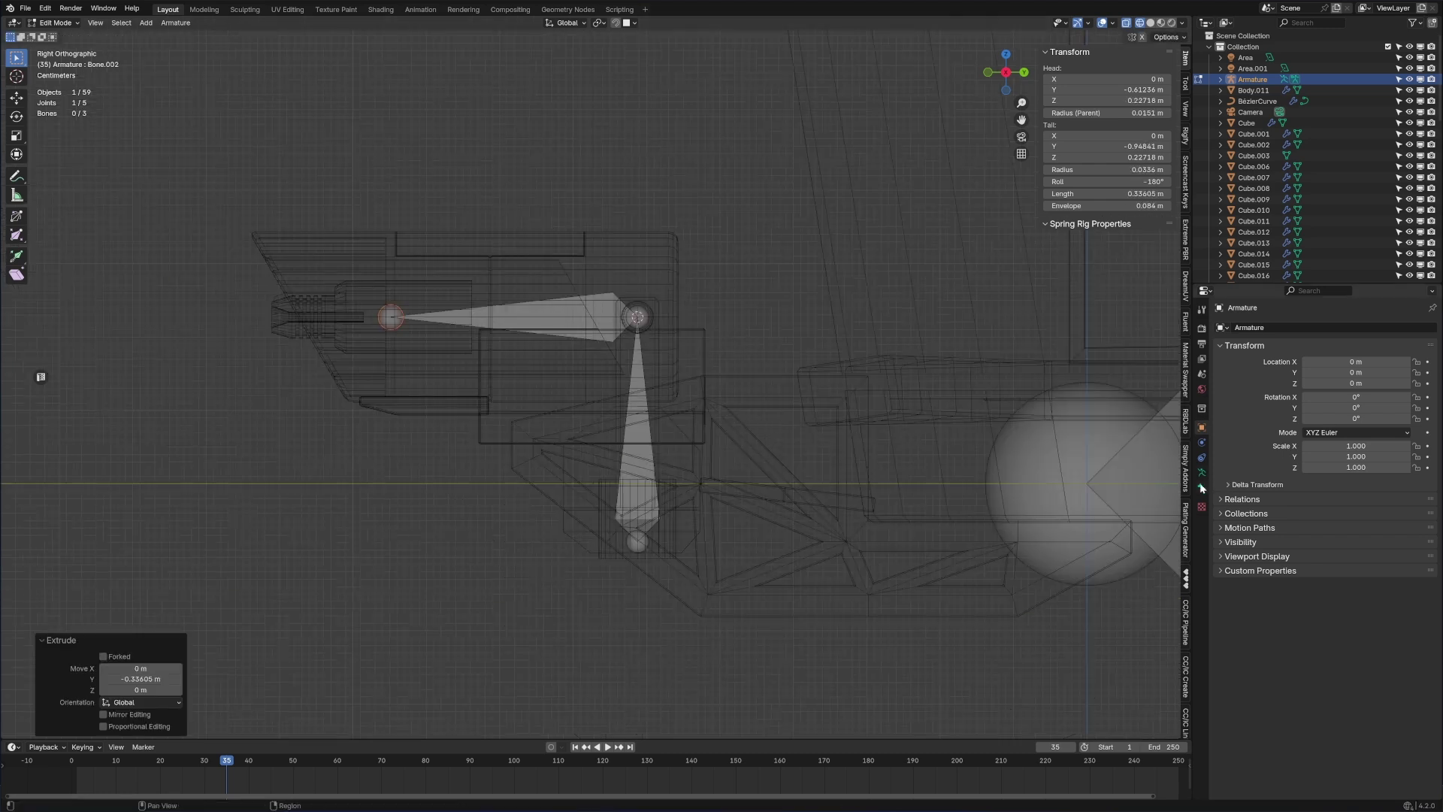
# - Select the large bone at the world origin and rename it RootBone
pyautogui.keyDown('shift'); pyautogui.moveTo(1016, 474); pyautogui.dragTo(848, 435, button='middle'); pyautogui.keyUp('shift')
pyautogui.scroll(-1, 847, 436)
pyautogui.click(1082, 458)
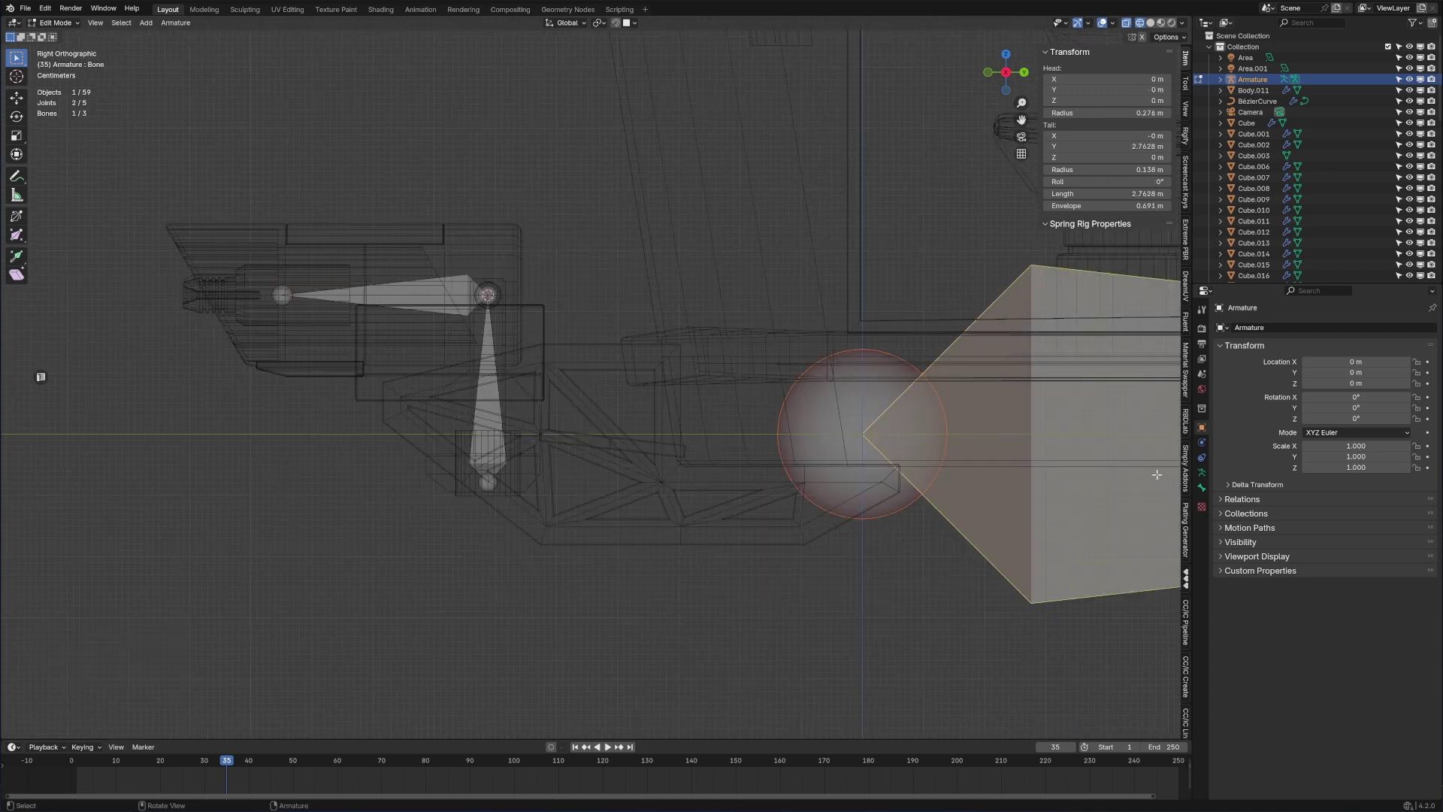
pyautogui.click(1202, 471)
pyautogui.click(1202, 487)
pyautogui.doubleClick(1278, 327)
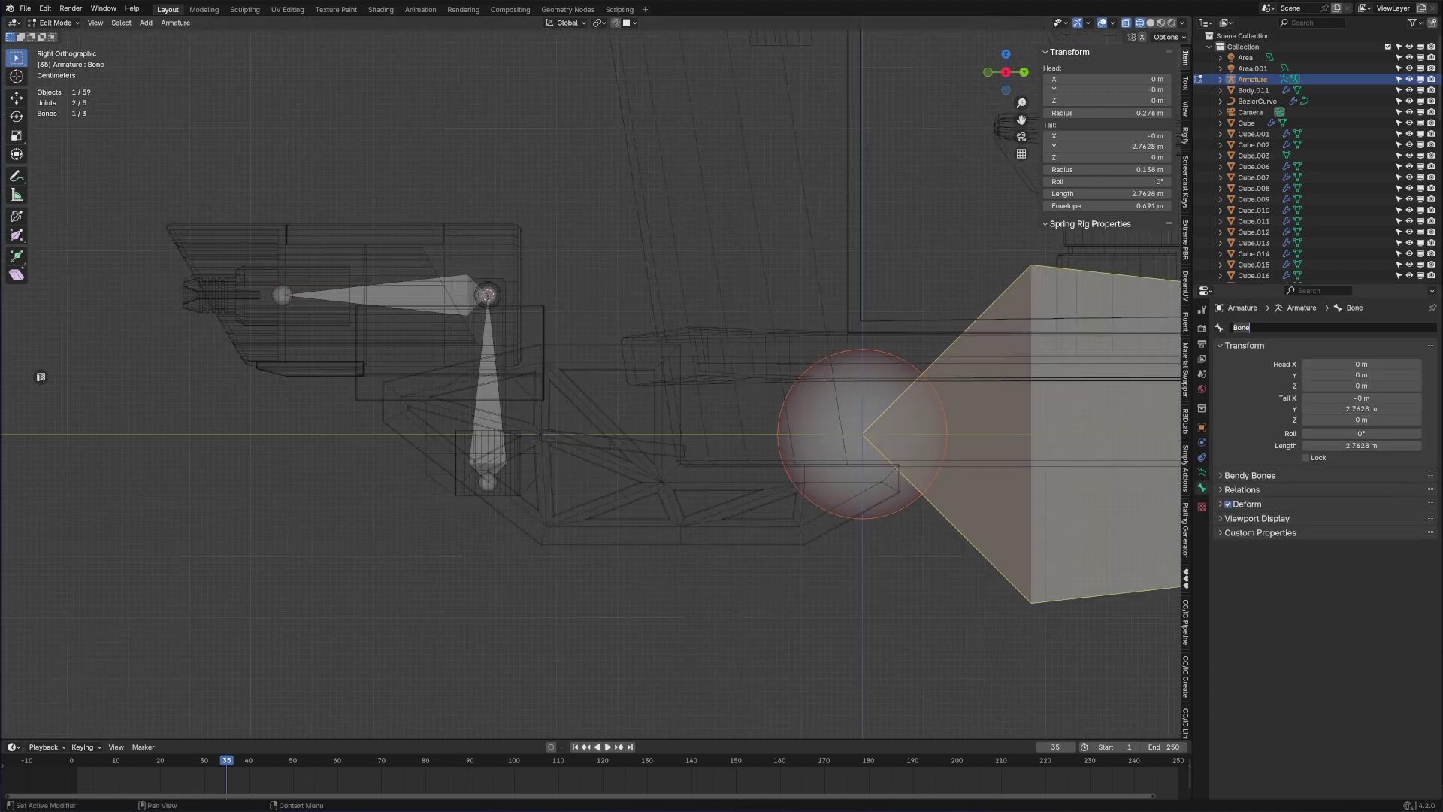
pyautogui.write('RootB')
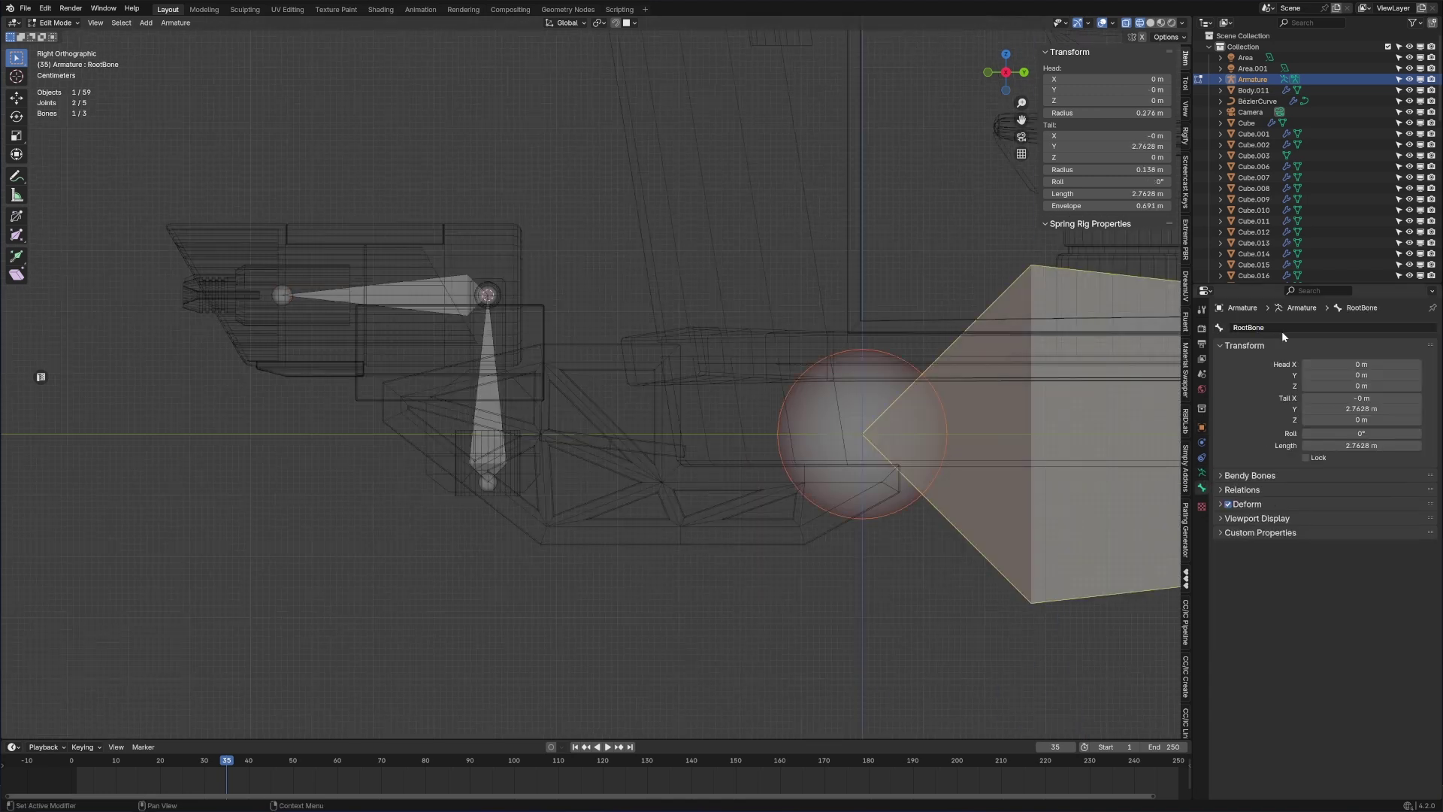
# - Rename the upright bone in the mining tool mount to Mining1
pyautogui.click(488, 391)
pyautogui.click(1278, 327)
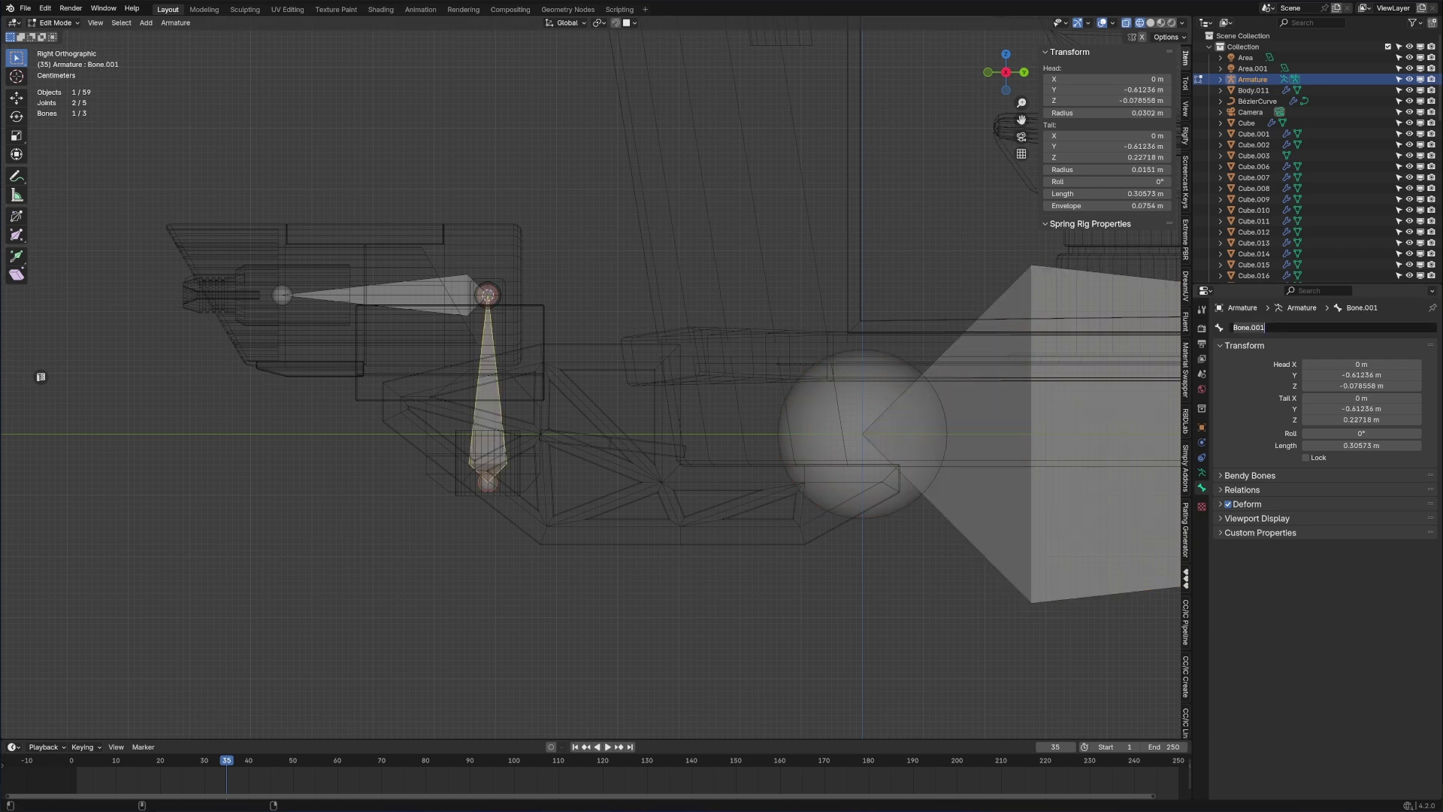
pyautogui.write('MiningB')
pyautogui.press('Return')
# - Rename the horizontal bone inside the mining tool housing to Mining2
pyautogui.click(421, 294)
pyautogui.click(1267, 327)
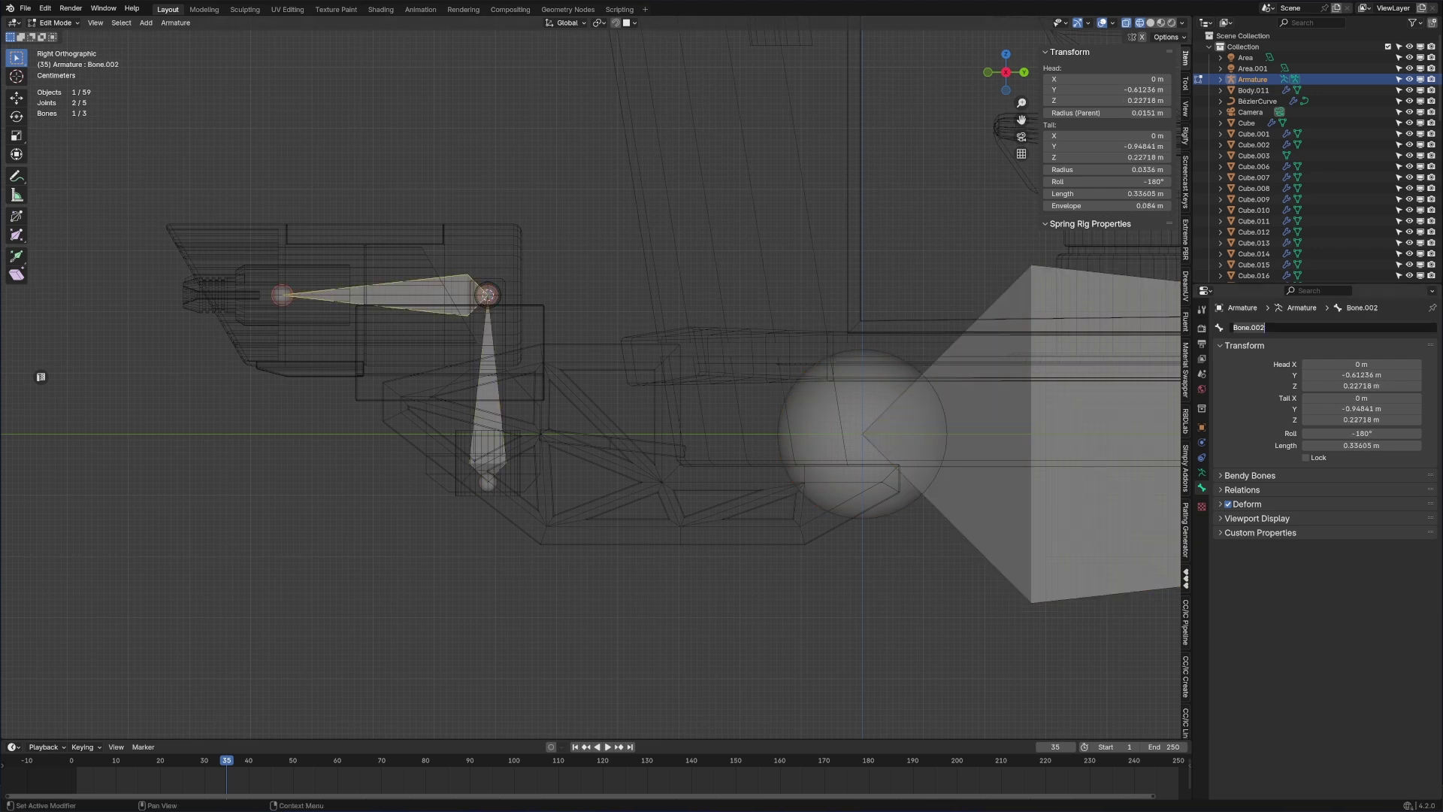
pyautogui.write('Mining2')
pyautogui.press('Return')
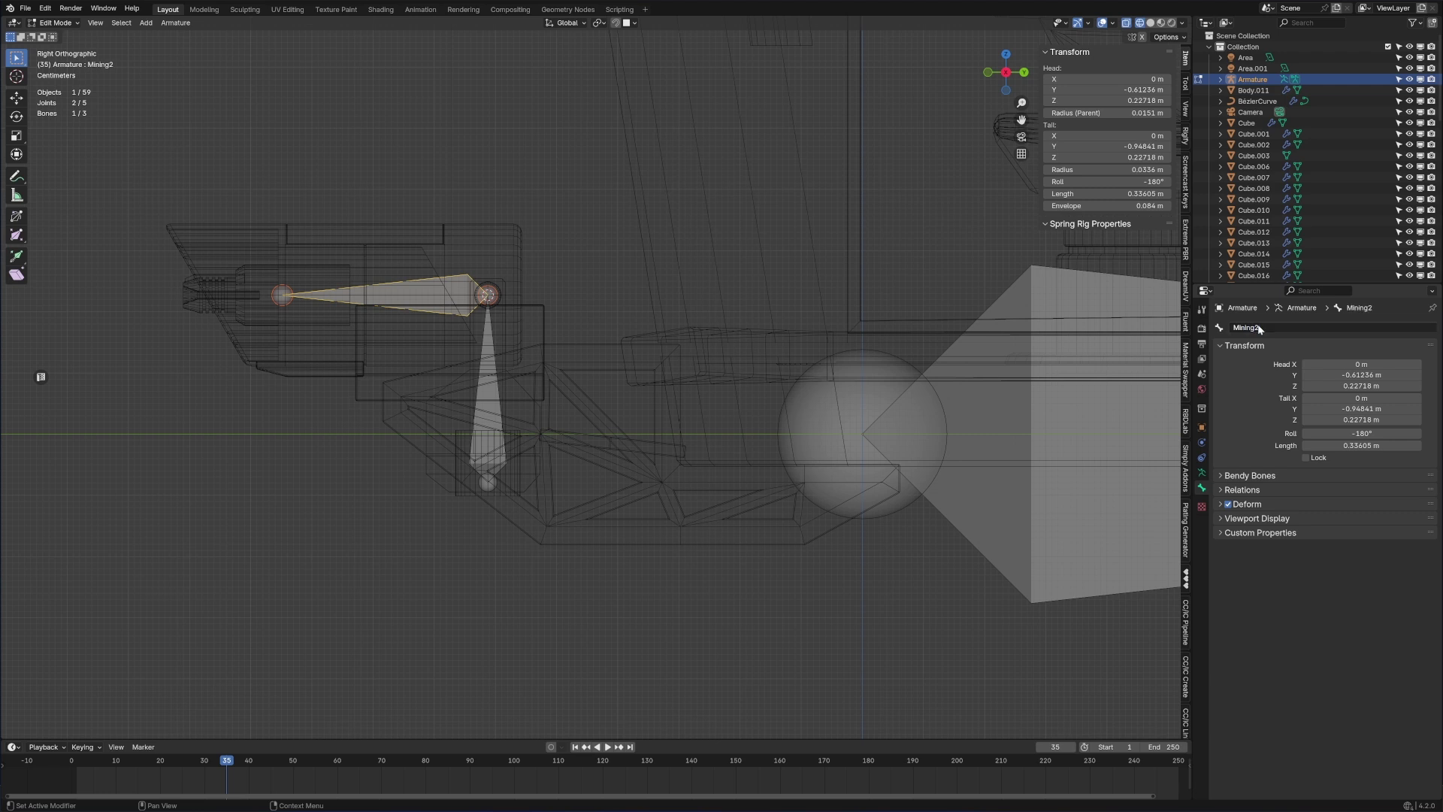
# - Set Root as the parent of the upright Mining1 bone and return the armature to Object Mode
pyautogui.click(494, 426)
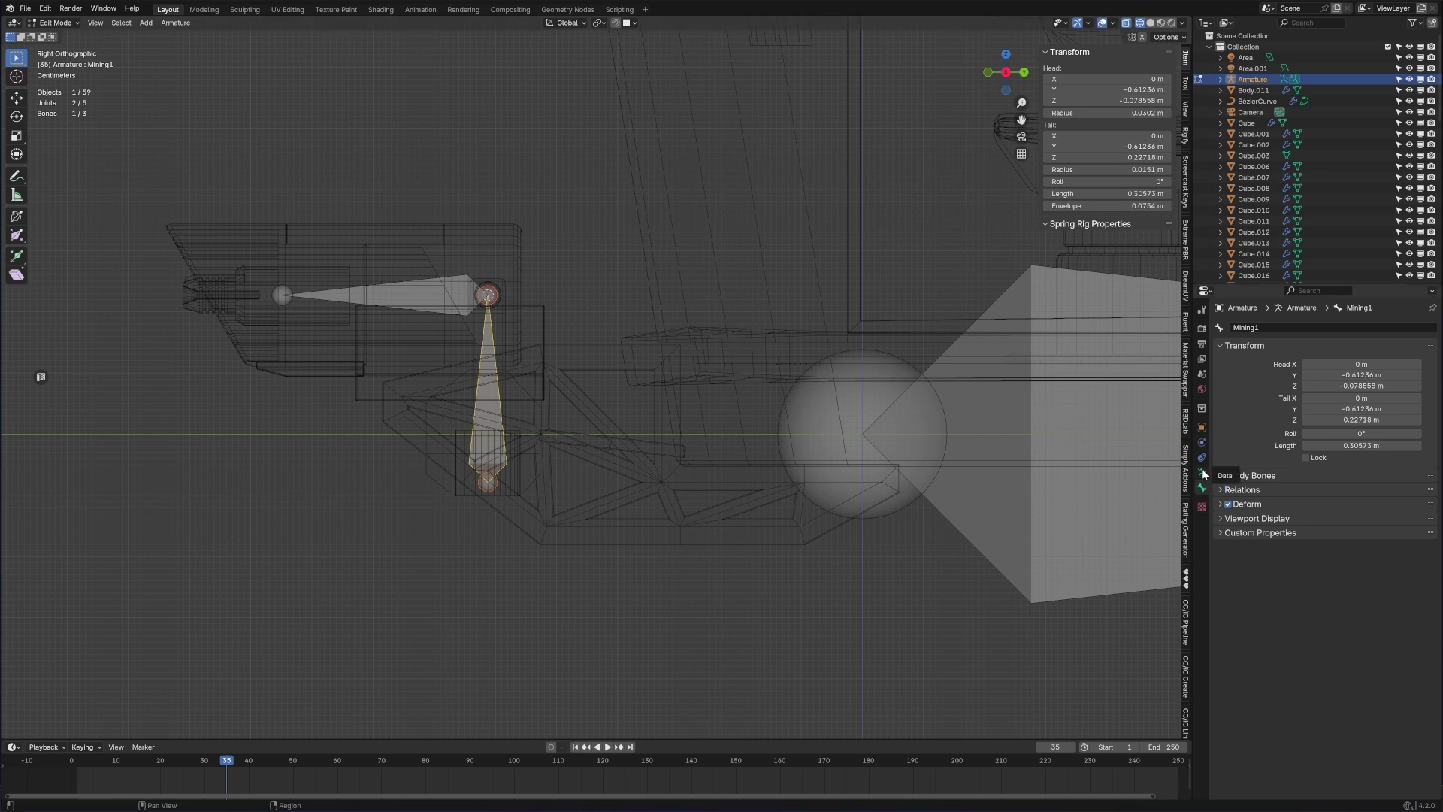
pyautogui.click(1245, 490)
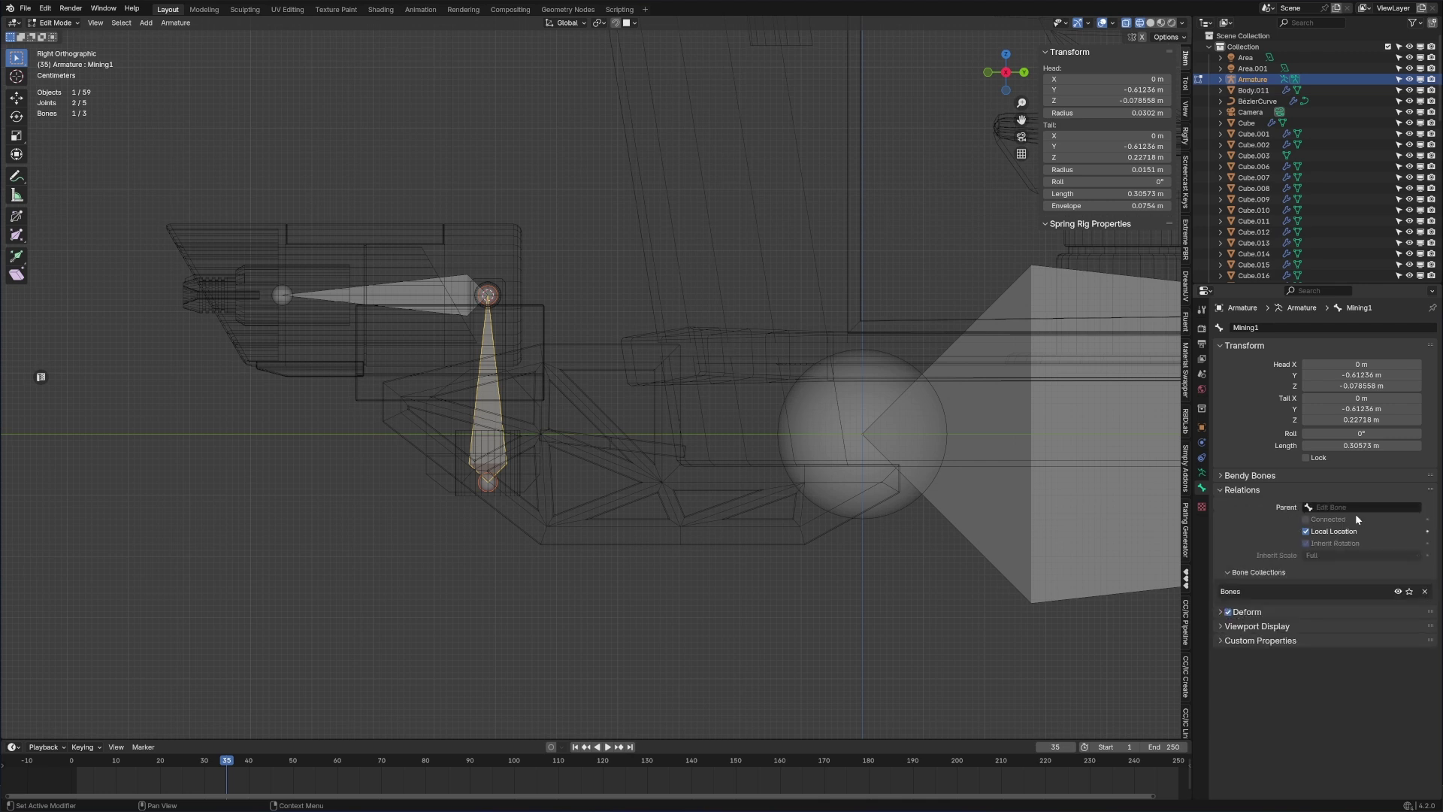
pyautogui.click(1350, 506)
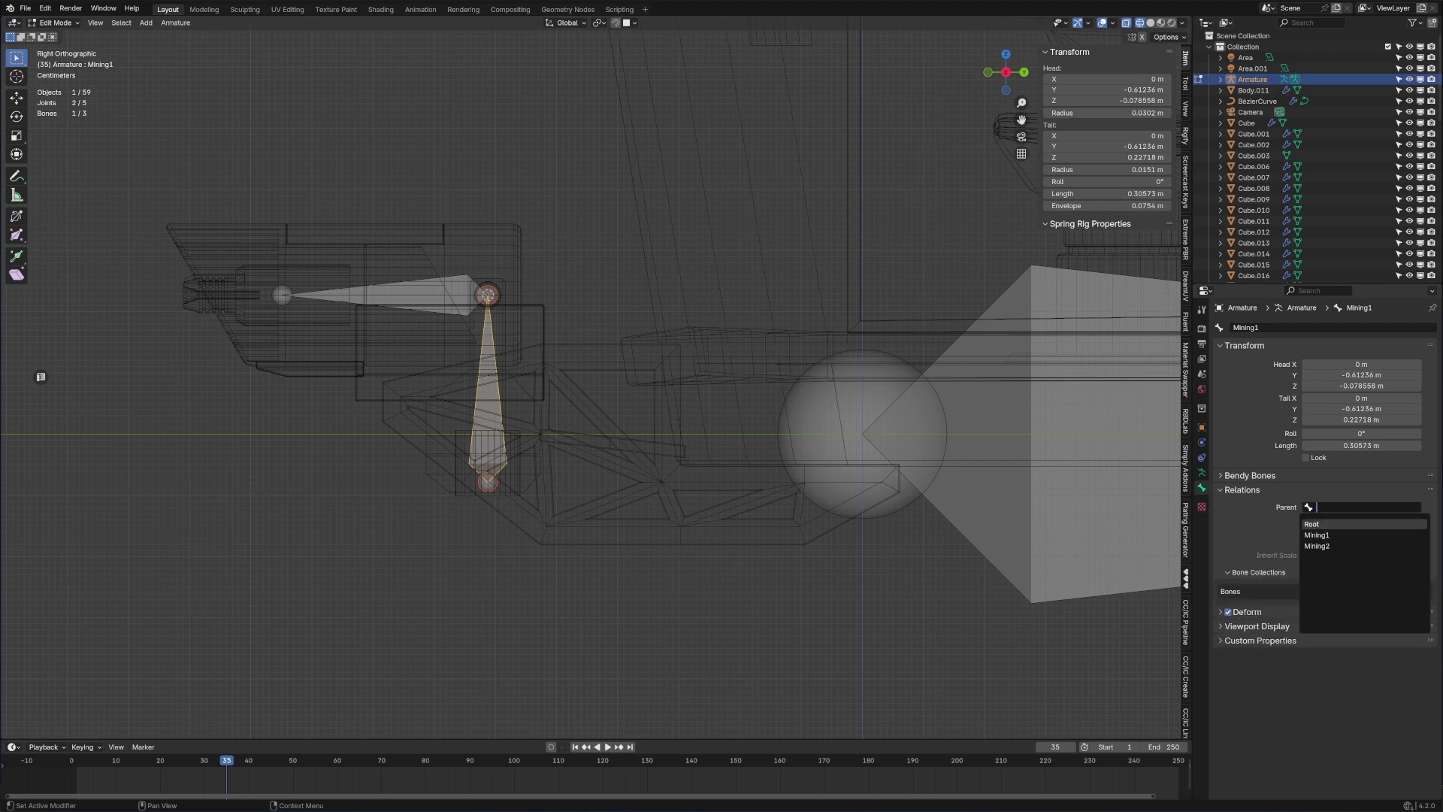
pyautogui.press('Return')
pyautogui.click(54, 22)
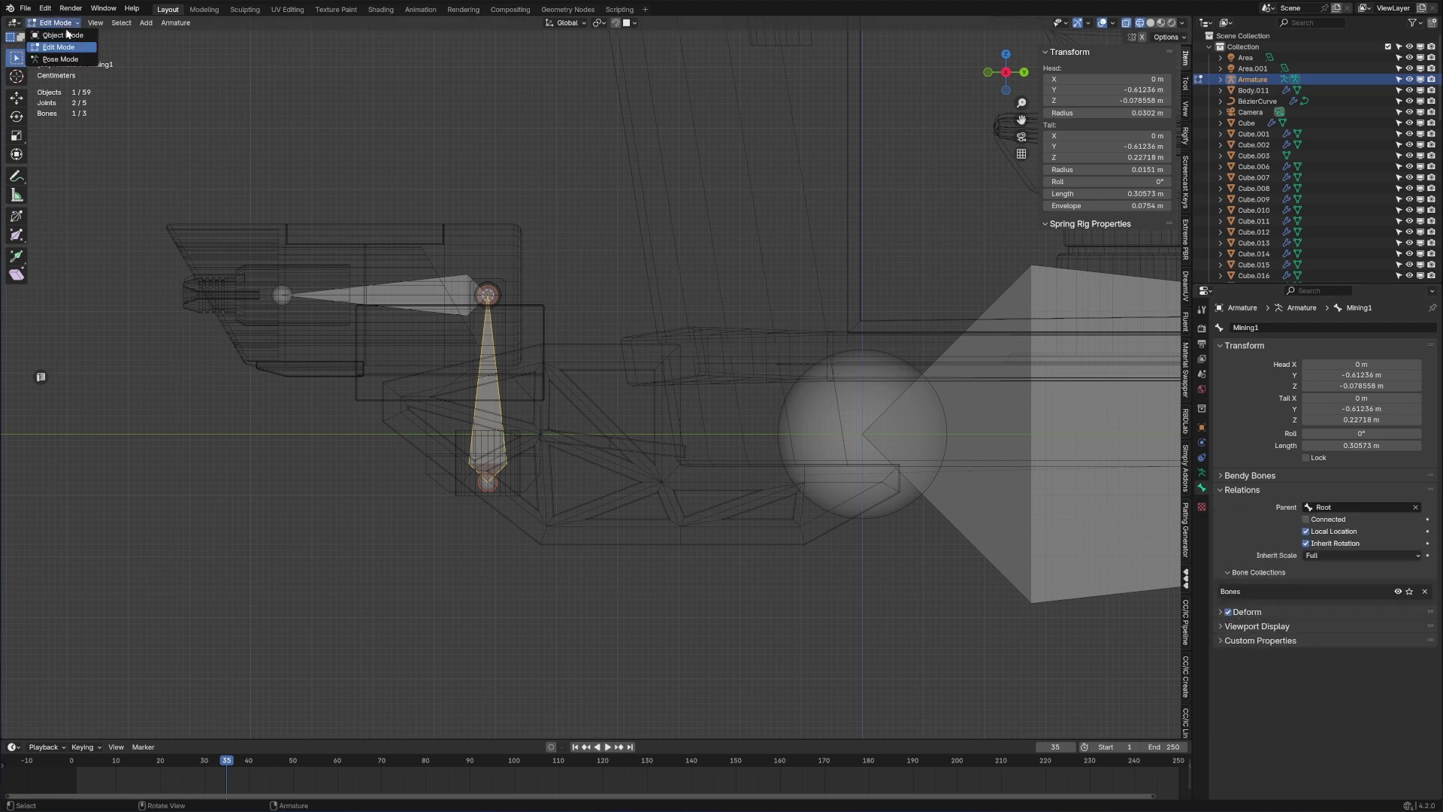
pyautogui.click(60, 38)
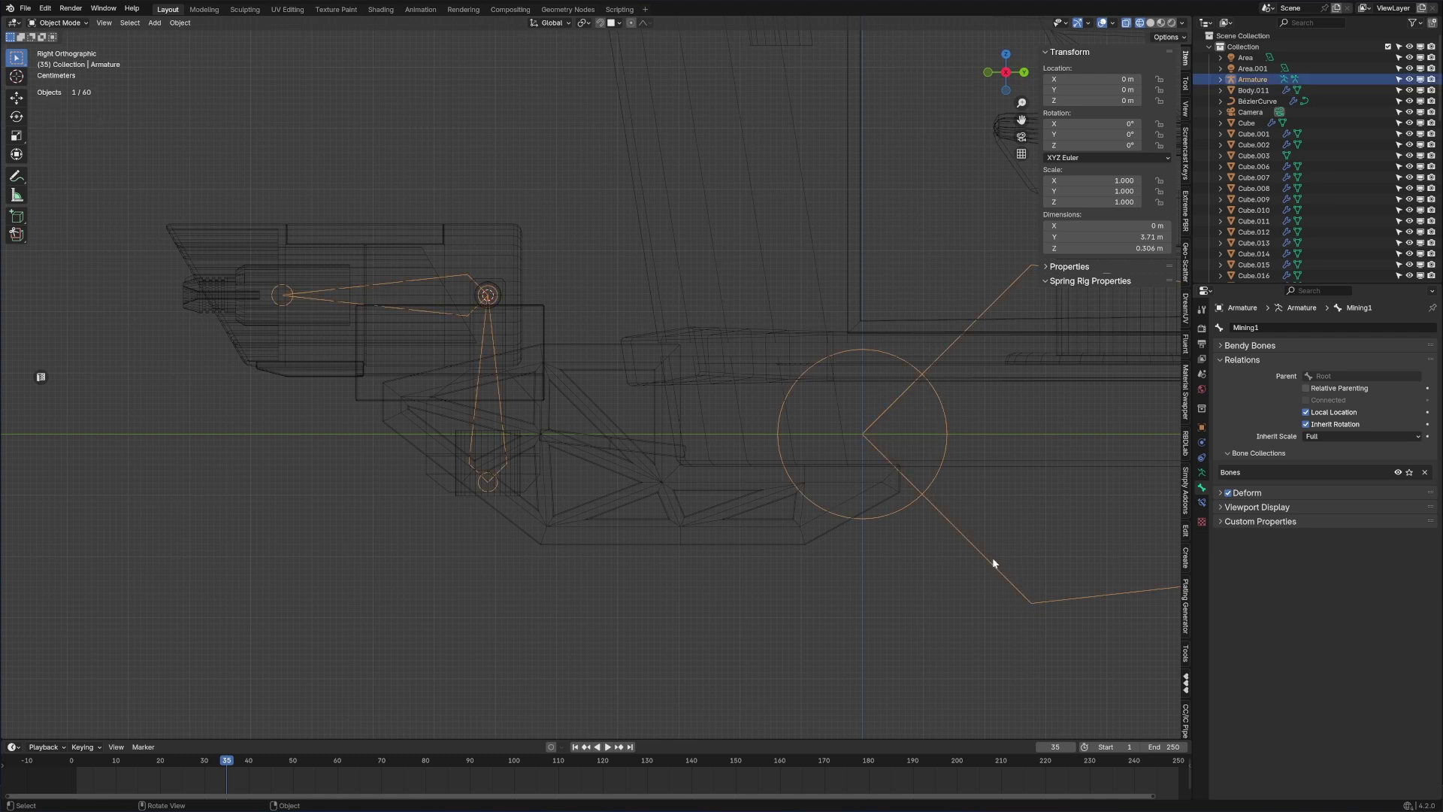
# - Test the bone hierarchy in Pose Mode by moving the Root bone, cancel the move and return to Object Mode
pyautogui.click(87, 27)
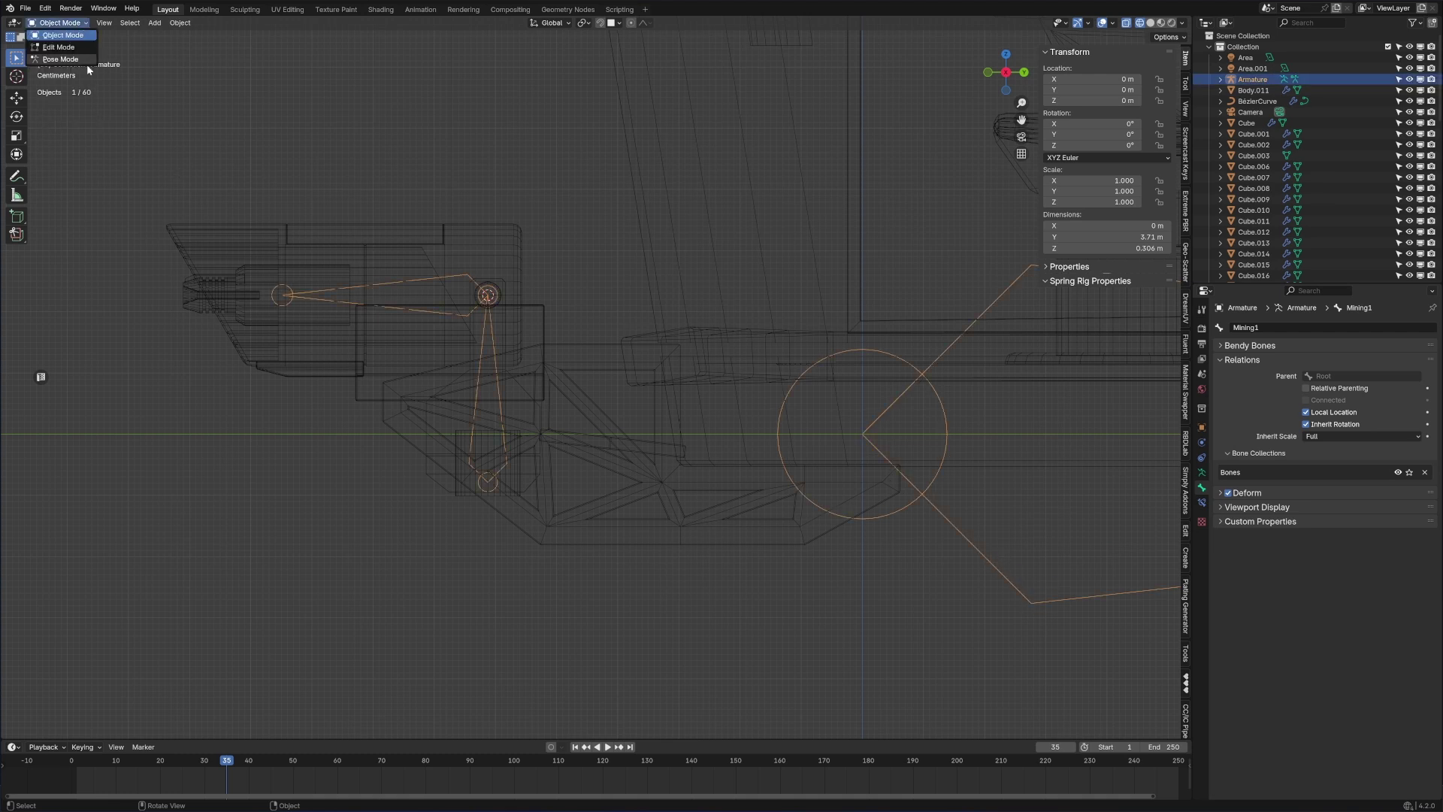
pyautogui.click(88, 65)
pyautogui.click(829, 431)
pyautogui.press('g')
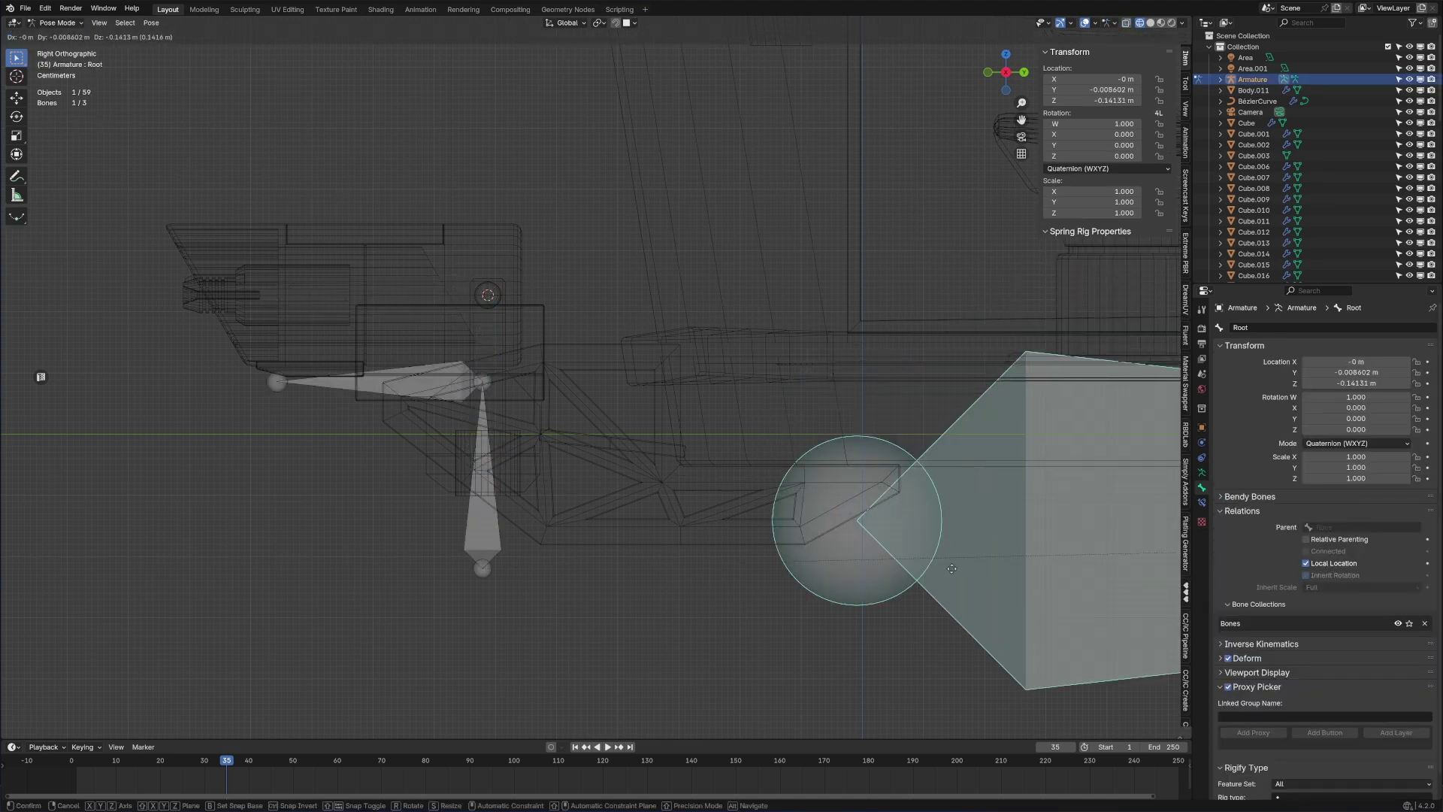
pyautogui.rightClick(993, 437)
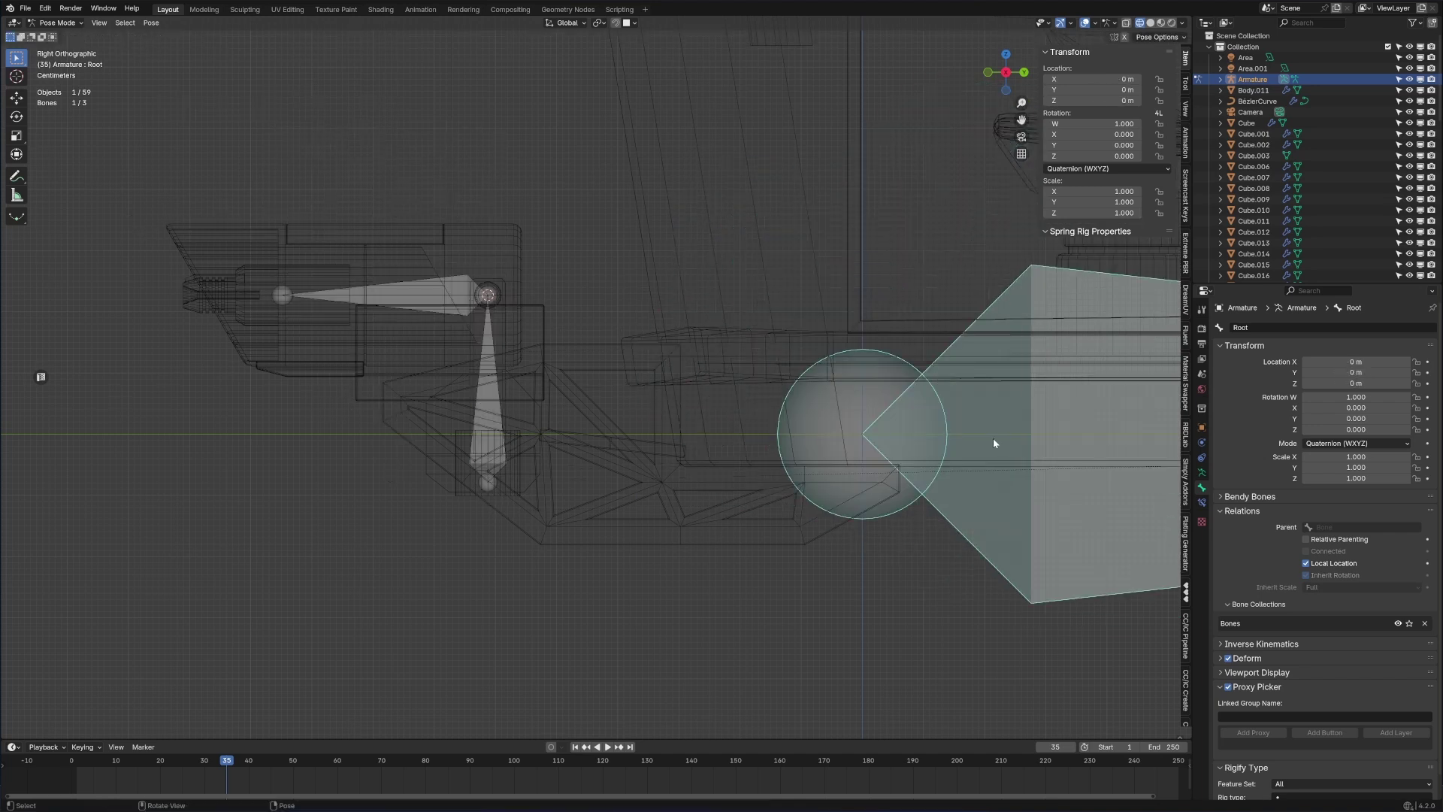
pyautogui.hotkey('ctrl', 'Tab')
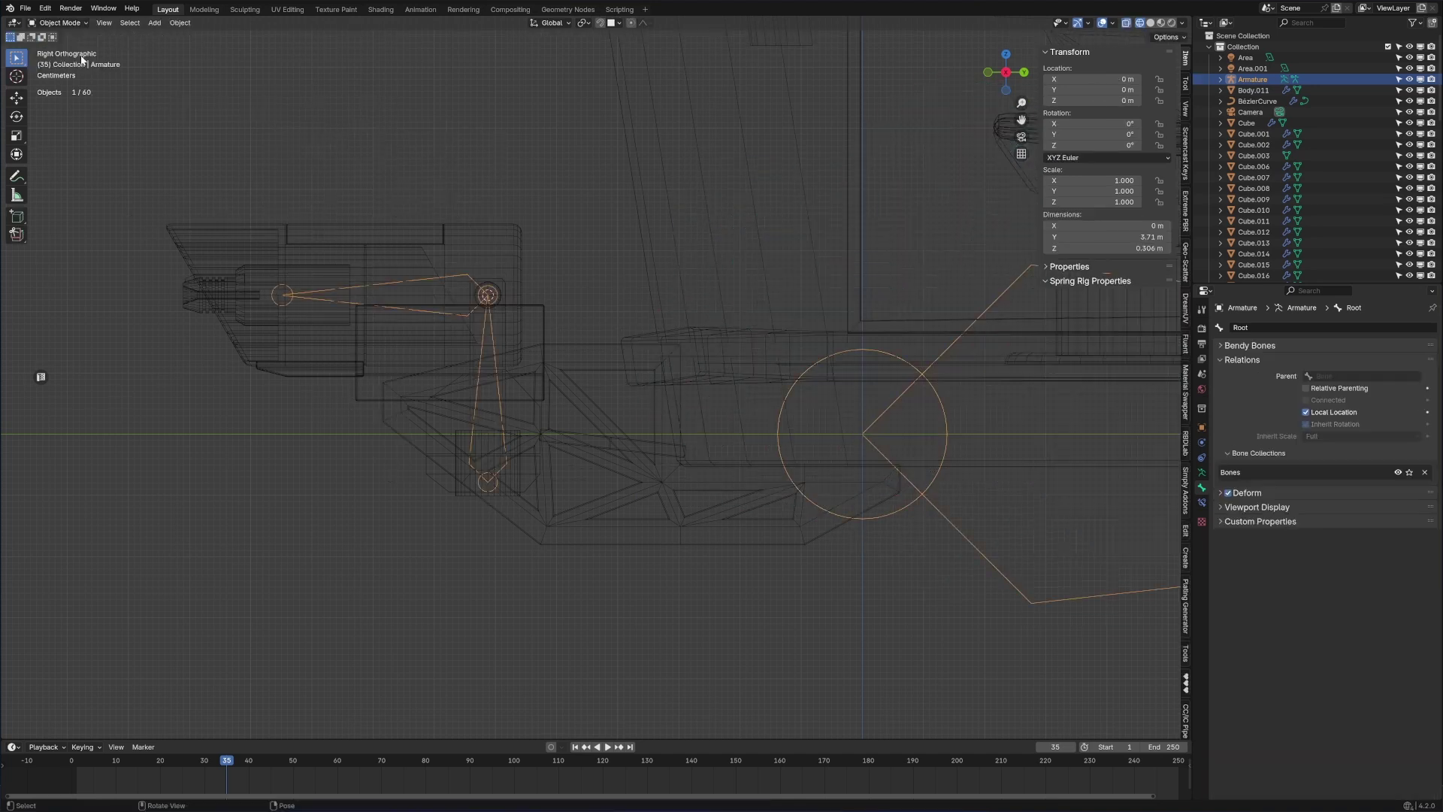
# - Switch the viewport to solid shading and frame the mining tool in front of the cabin
pyautogui.moveTo(459, 372); pyautogui.dragTo(575, 414, button='middle')
pyautogui.press('z')
pyautogui.click(605, 414)
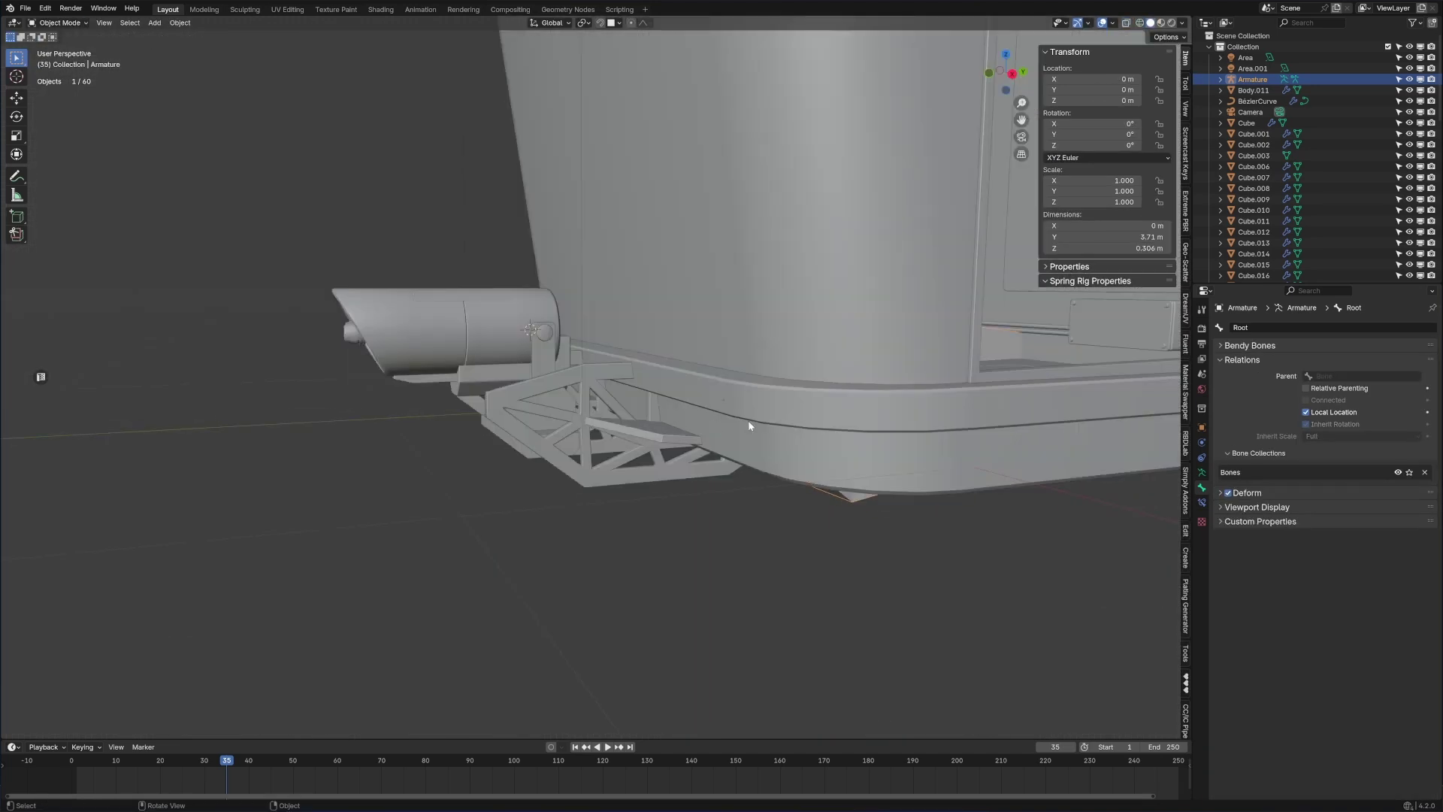
pyautogui.moveTo(747, 421)
pyautogui.mouseDown(button='middle')
pyautogui.moveTo(773, 263)
pyautogui.moveTo(769, 444)
pyautogui.mouseUp(button='middle')
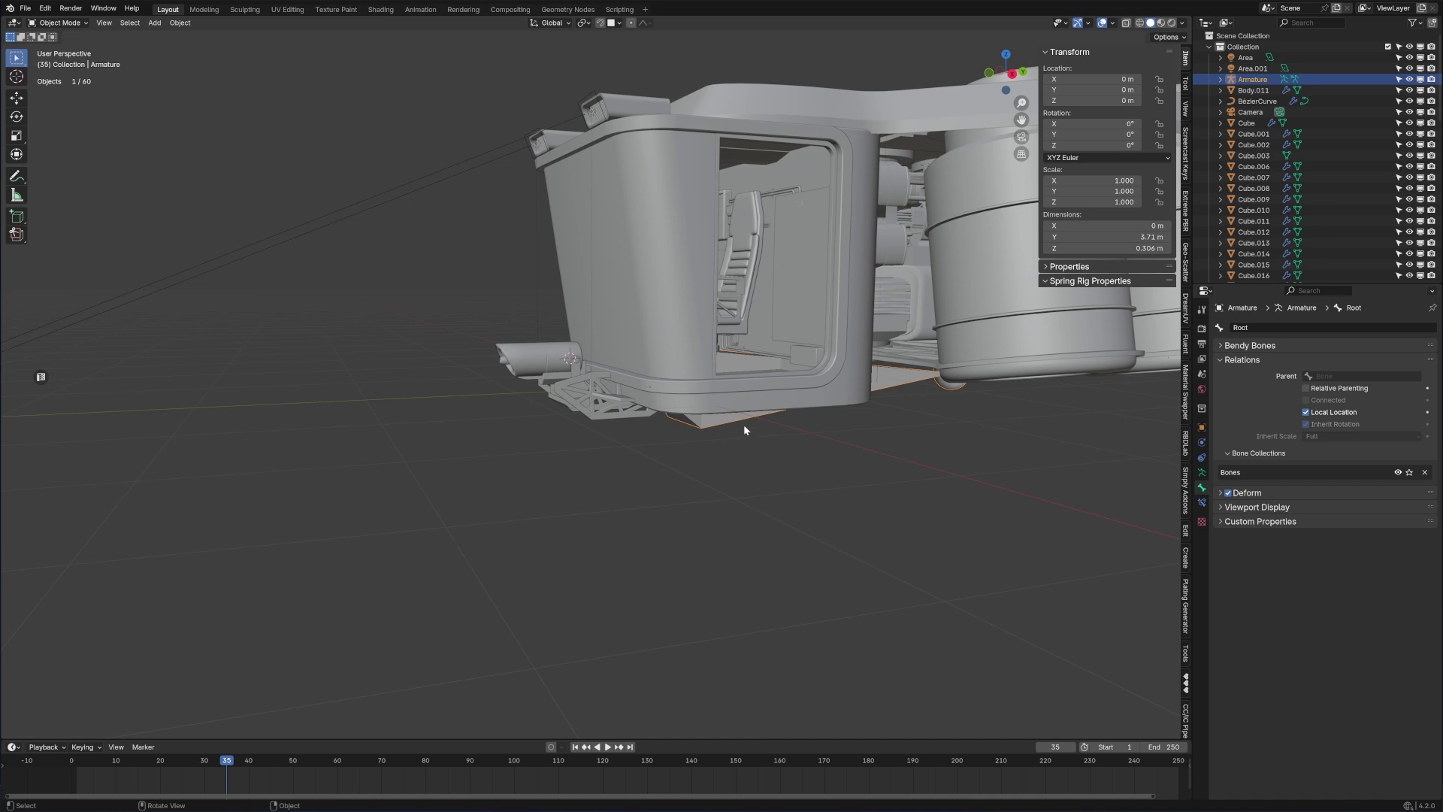
pyautogui.scroll(7, 579, 383)
pyautogui.moveTo(564, 406)
pyautogui.mouseDown(button='middle')
pyautogui.moveTo(593, 421)
pyautogui.moveTo(551, 404)
pyautogui.mouseUp(button='middle')
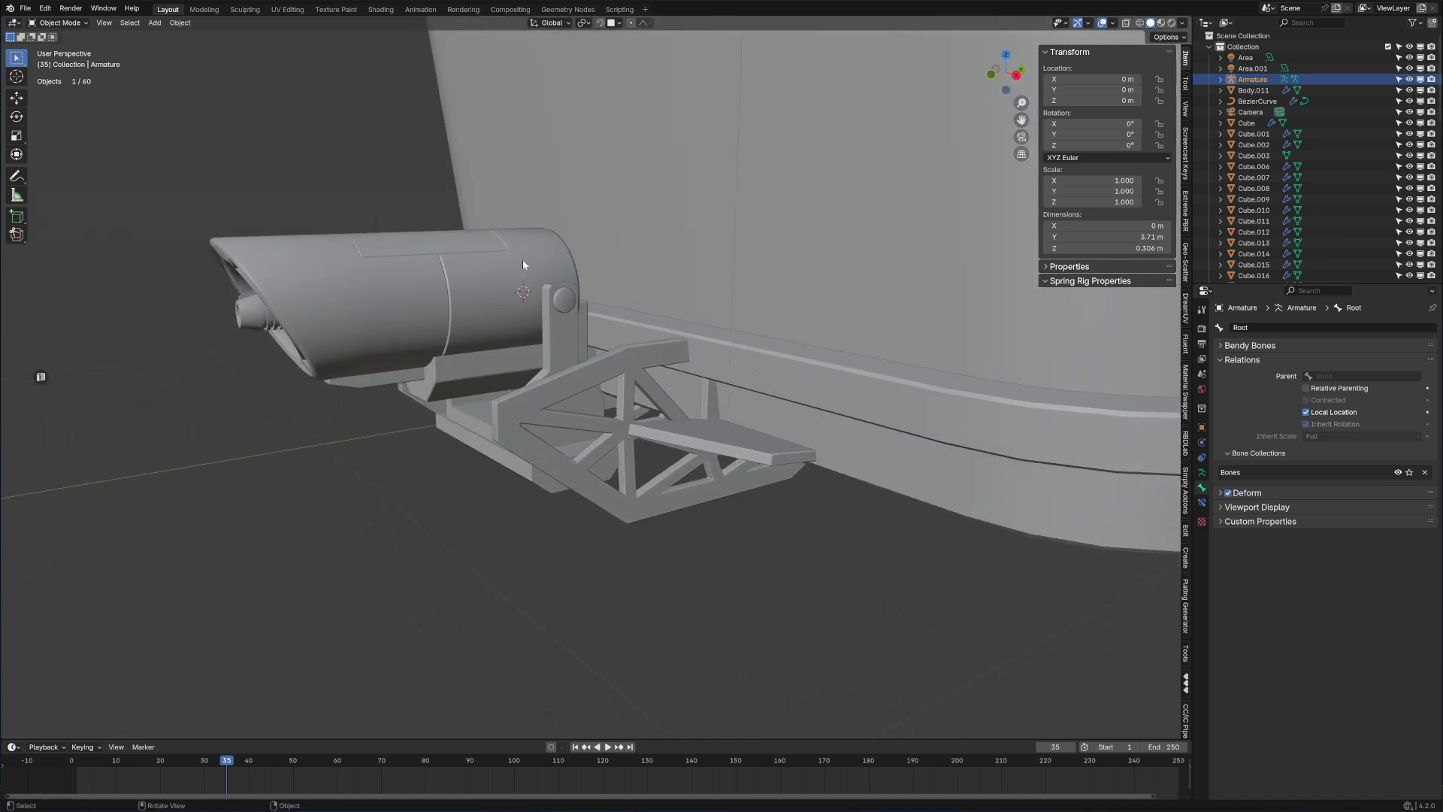
pyautogui.keyDown('shift'); pyautogui.moveTo(515, 463); pyautogui.dragTo(714, 430, button='middle'); pyautogui.keyUp('shift')
pyautogui.scroll(3, 669, 464)
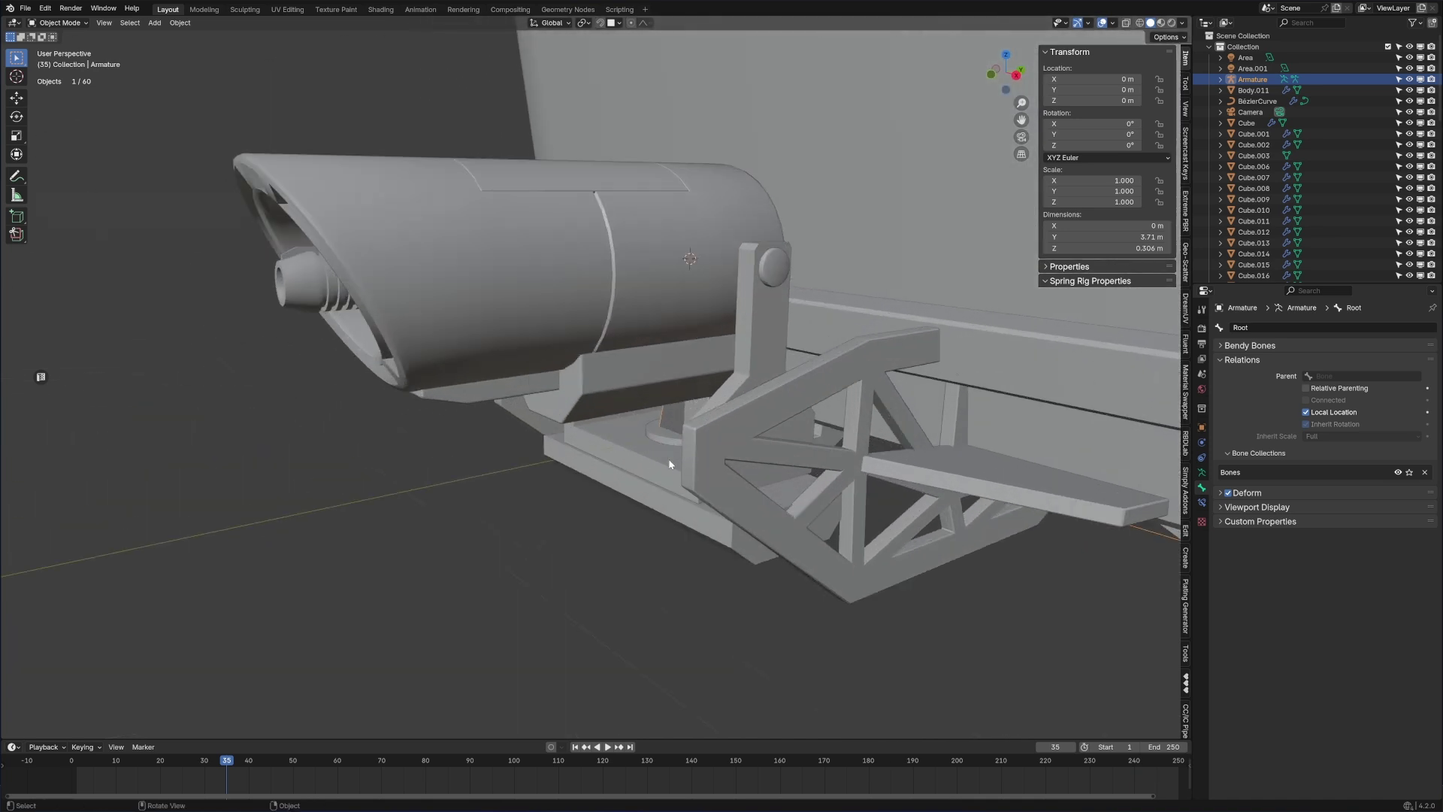
# - Parent the mining tool's housing, nozzle, cradle, bracket, base parts and pivot pin to the armature using Armature Deform With Empty Groups
pyautogui.click(518, 386)
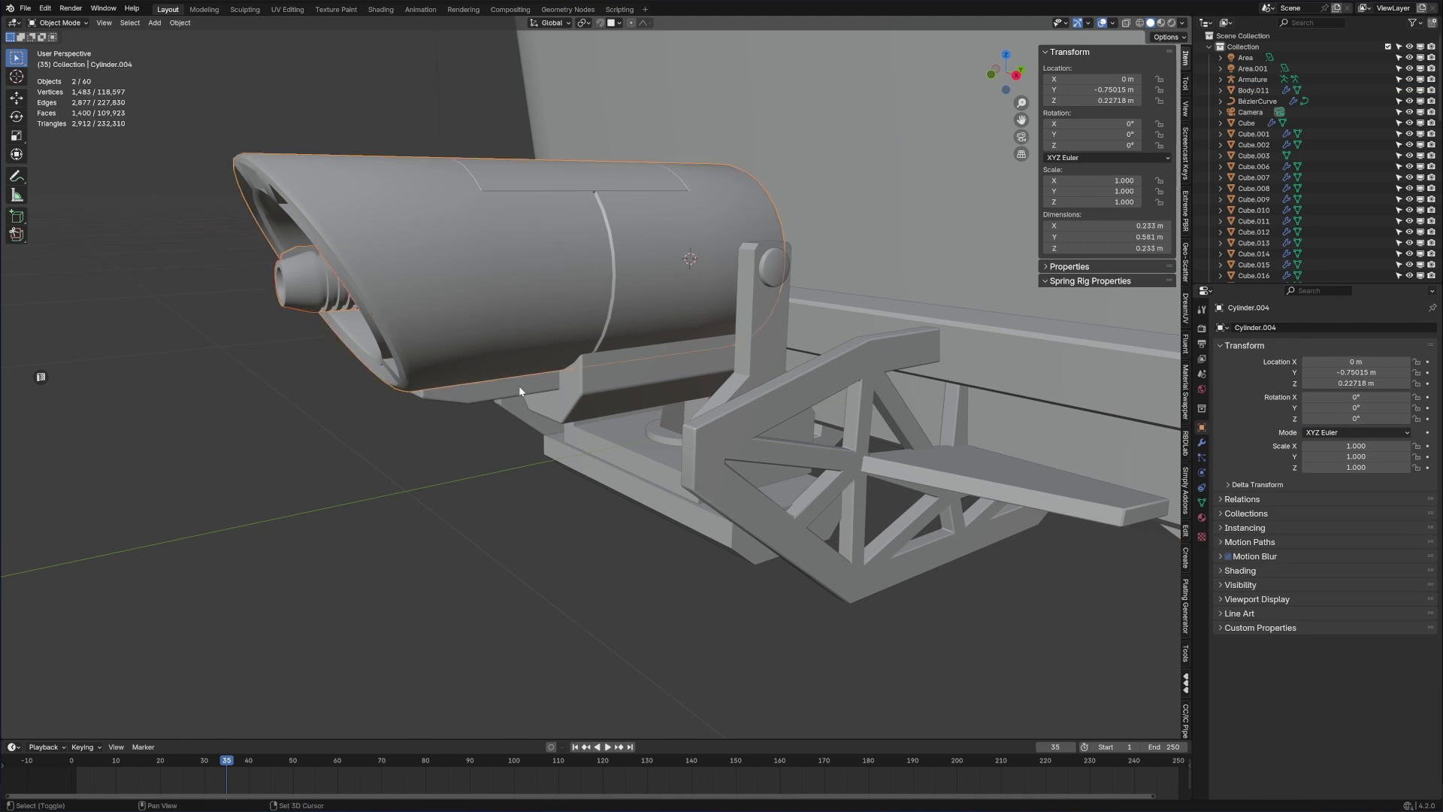
pyautogui.keyDown('shift'); pyautogui.click(716, 370); pyautogui.keyUp('shift')
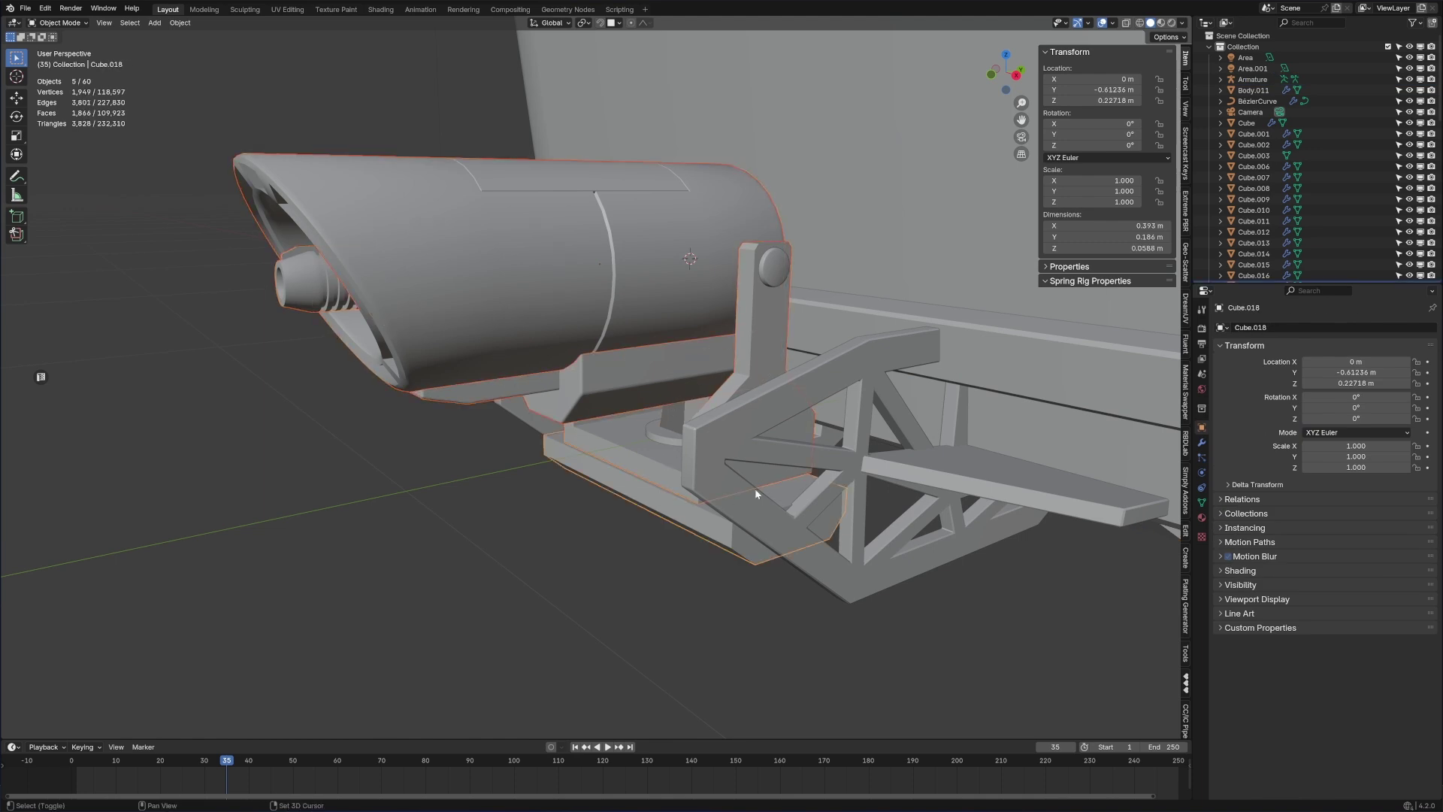
pyautogui.keyDown('shift'); pyautogui.click(813, 523); pyautogui.keyUp('shift')
pyautogui.keyDown('shift'); pyautogui.click(813, 523); pyautogui.keyUp('shift')
pyautogui.moveTo(813, 523); pyautogui.dragTo(766, 473, button='middle')
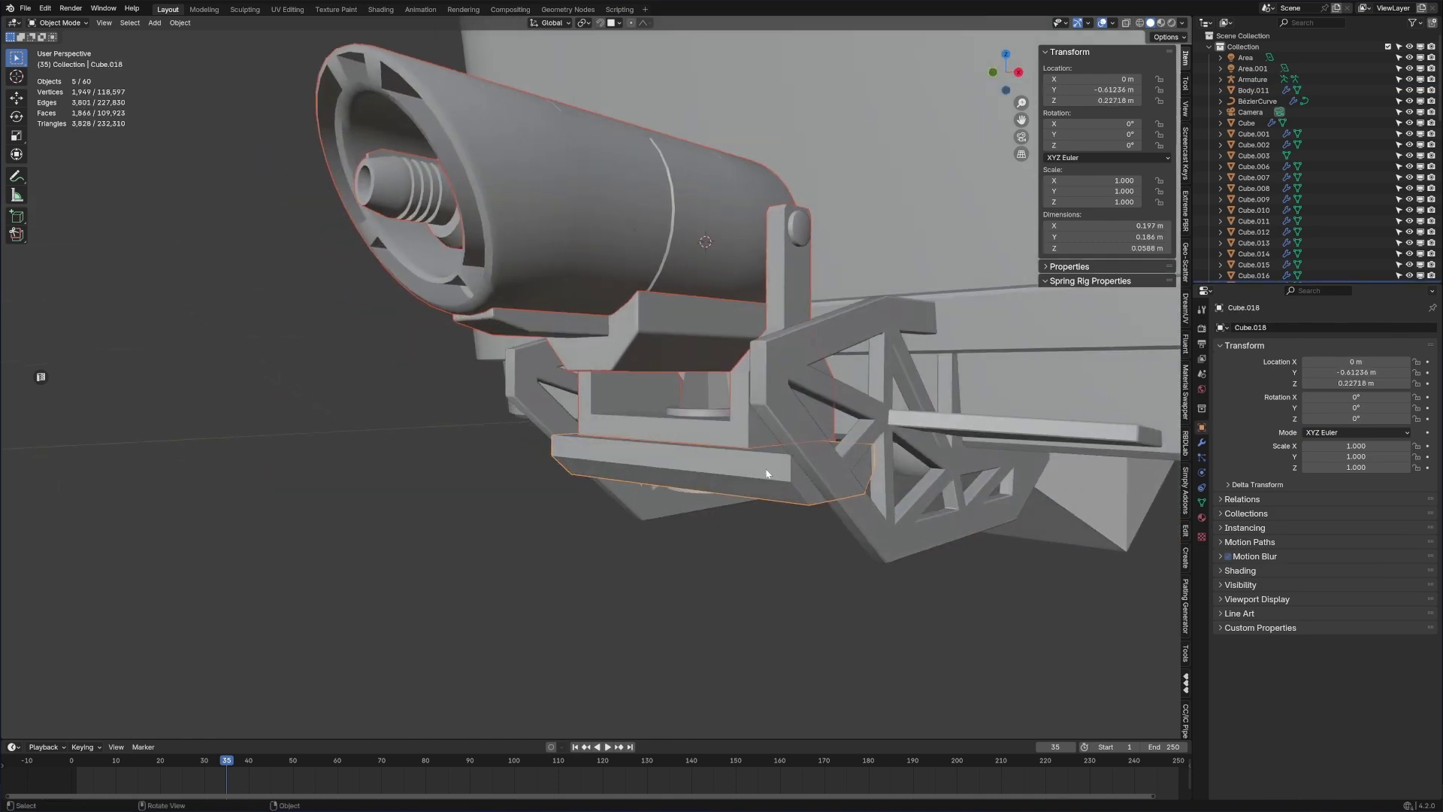
pyautogui.keyDown('shift'); pyautogui.click(803, 216); pyautogui.keyUp('shift')
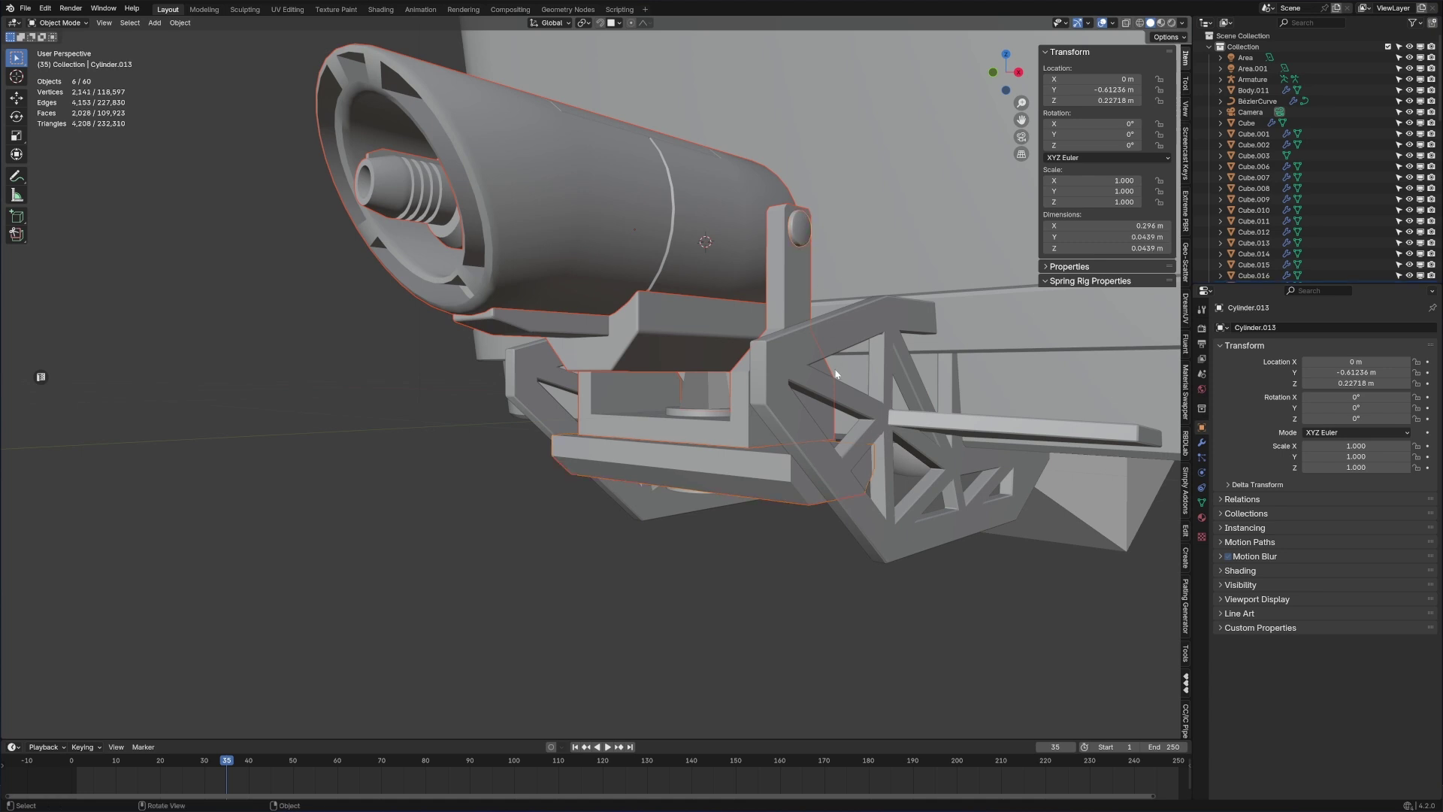
pyautogui.press('g')
pyautogui.rightClick(1095, 558)
pyautogui.moveTo(827, 558); pyautogui.dragTo(795, 454, button='middle')
pyautogui.keyDown('shift'); pyautogui.click(740, 444); pyautogui.keyUp('shift')
pyautogui.press('g')
pyautogui.rightClick(948, 580)
pyautogui.scroll(-4, 956, 576)
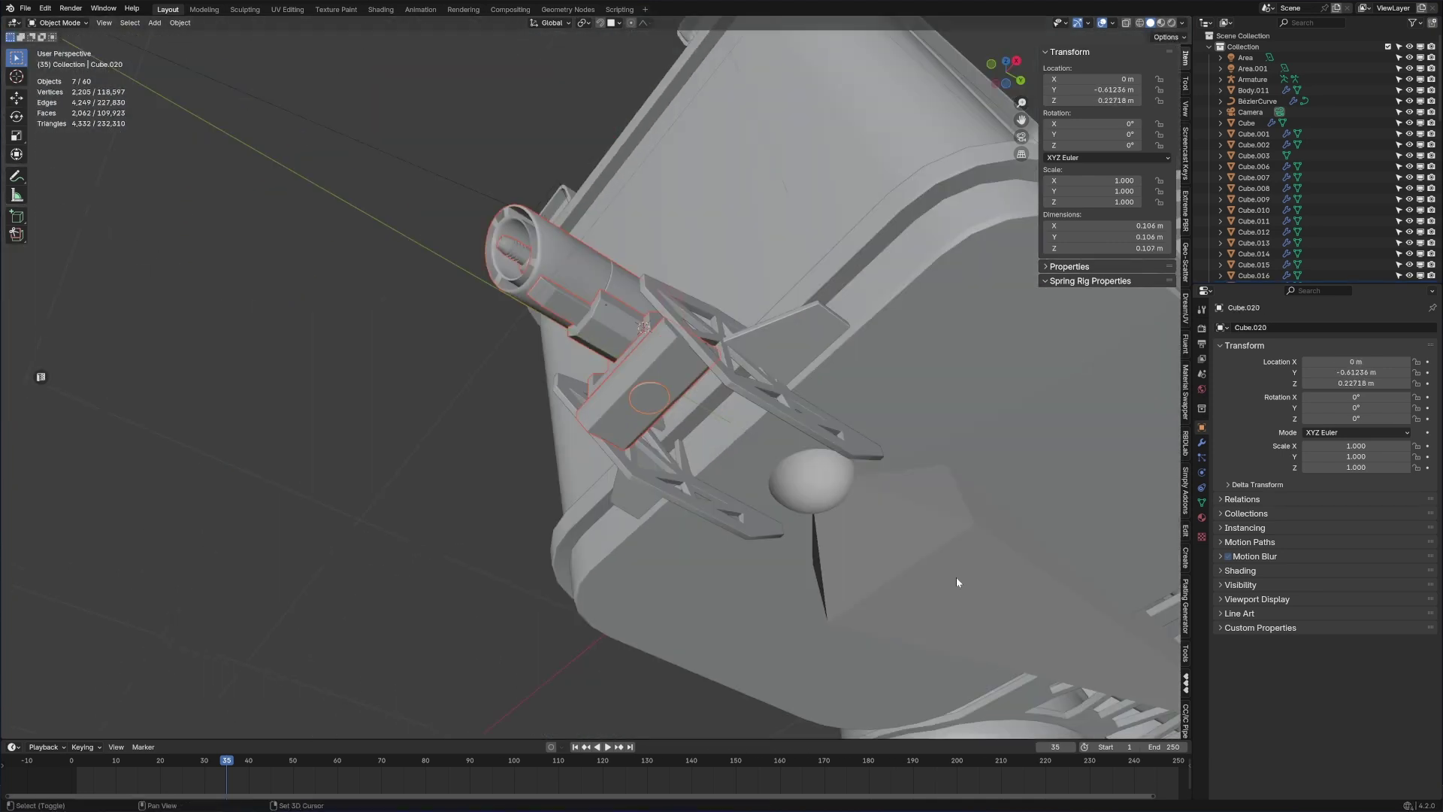
pyautogui.keyDown('shift'); pyautogui.click(955, 576); pyautogui.keyUp('shift')
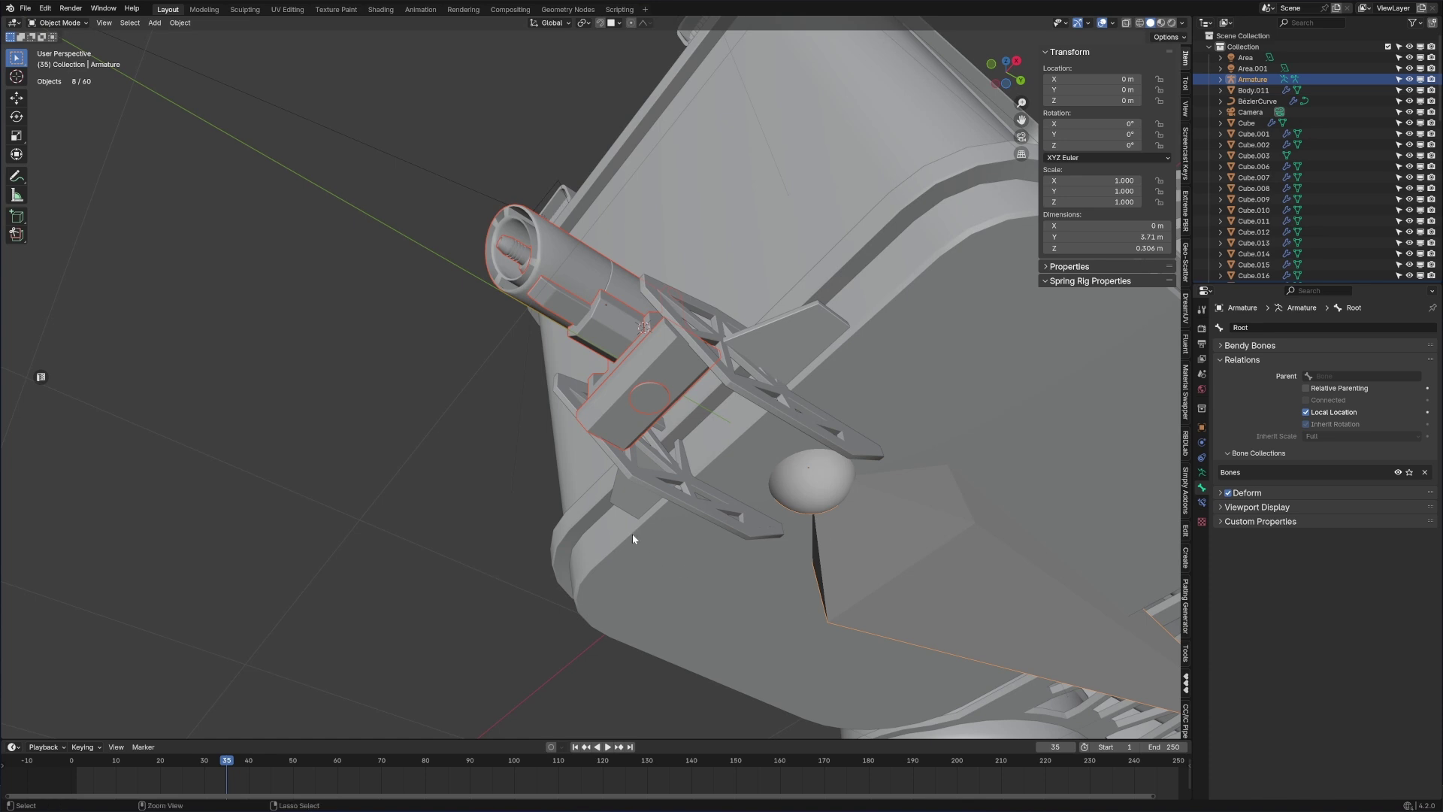
pyautogui.hotkey('ctrl', 'p')
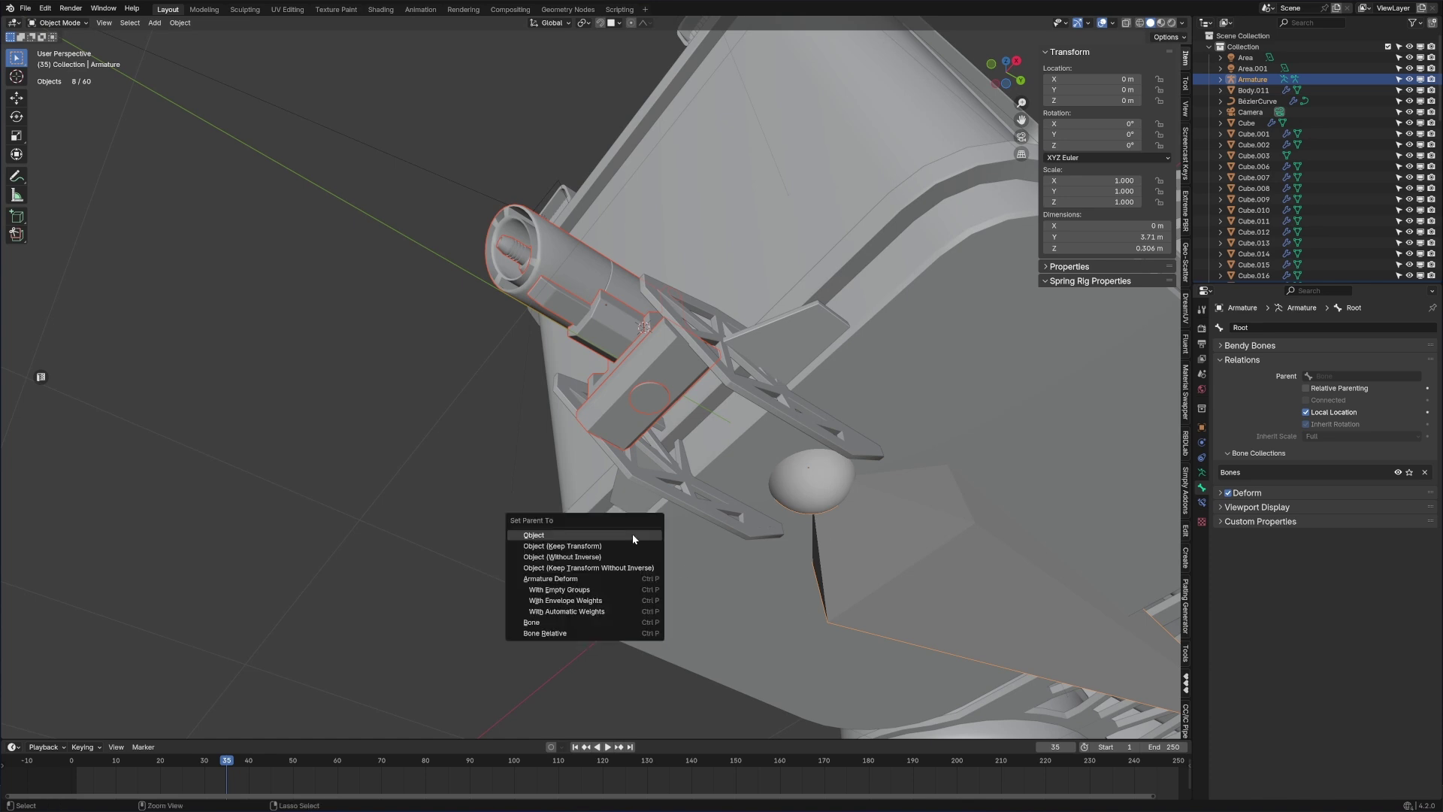
pyautogui.click(616, 589)
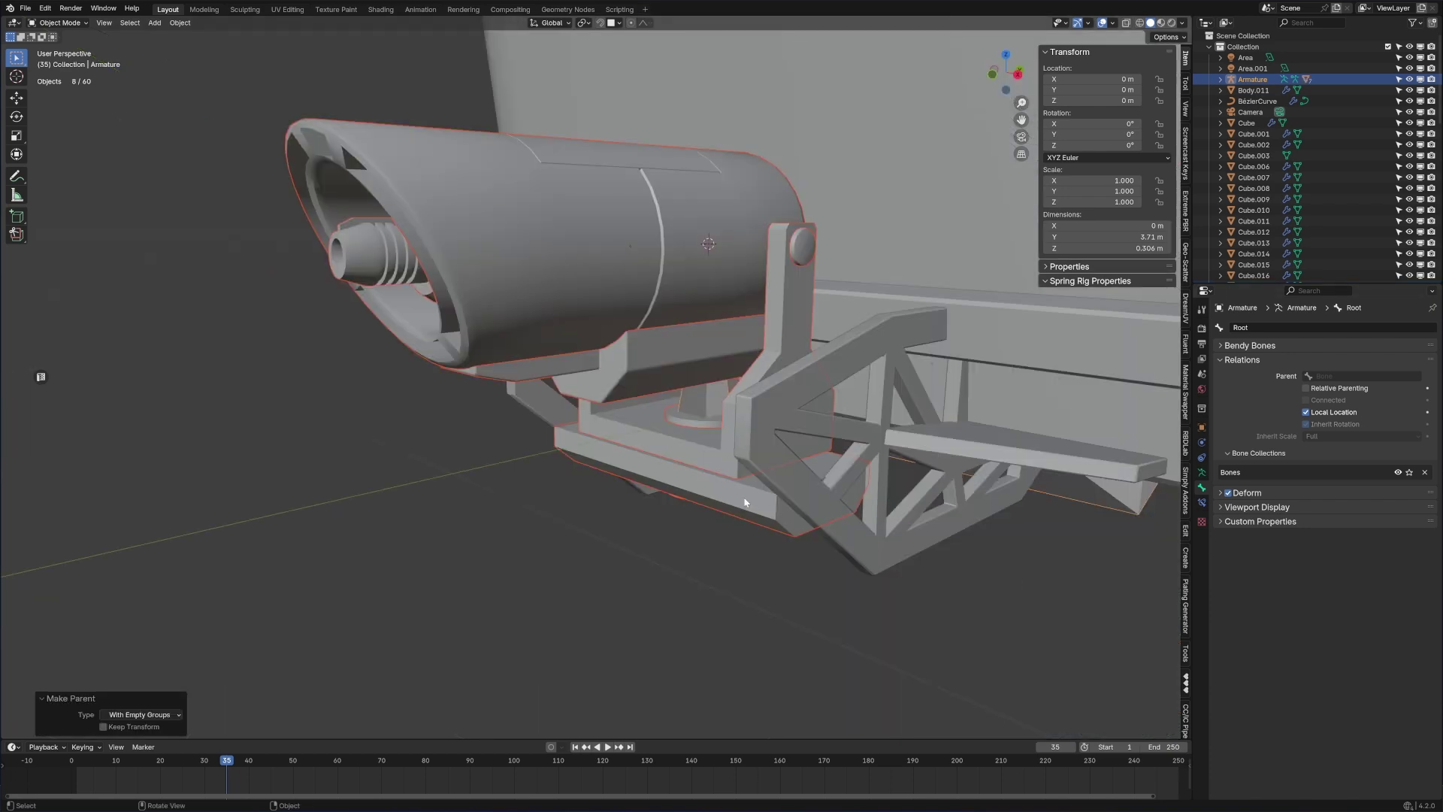
# - Assign the whole U-shaped bracket mesh to its Mining1 vertex group with weight 1.000
pyautogui.click(713, 458)
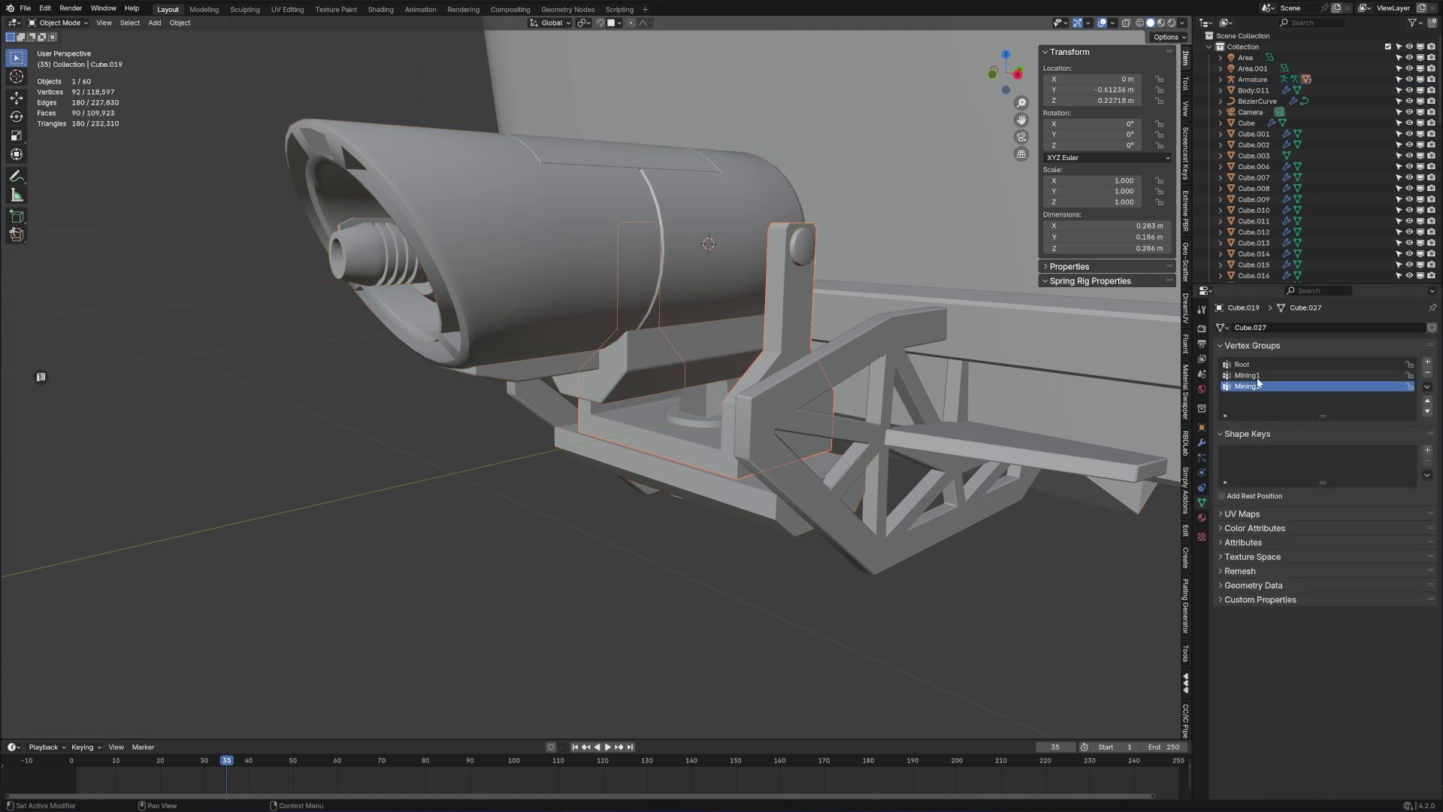
pyautogui.click(1248, 375)
pyautogui.press('Tab')
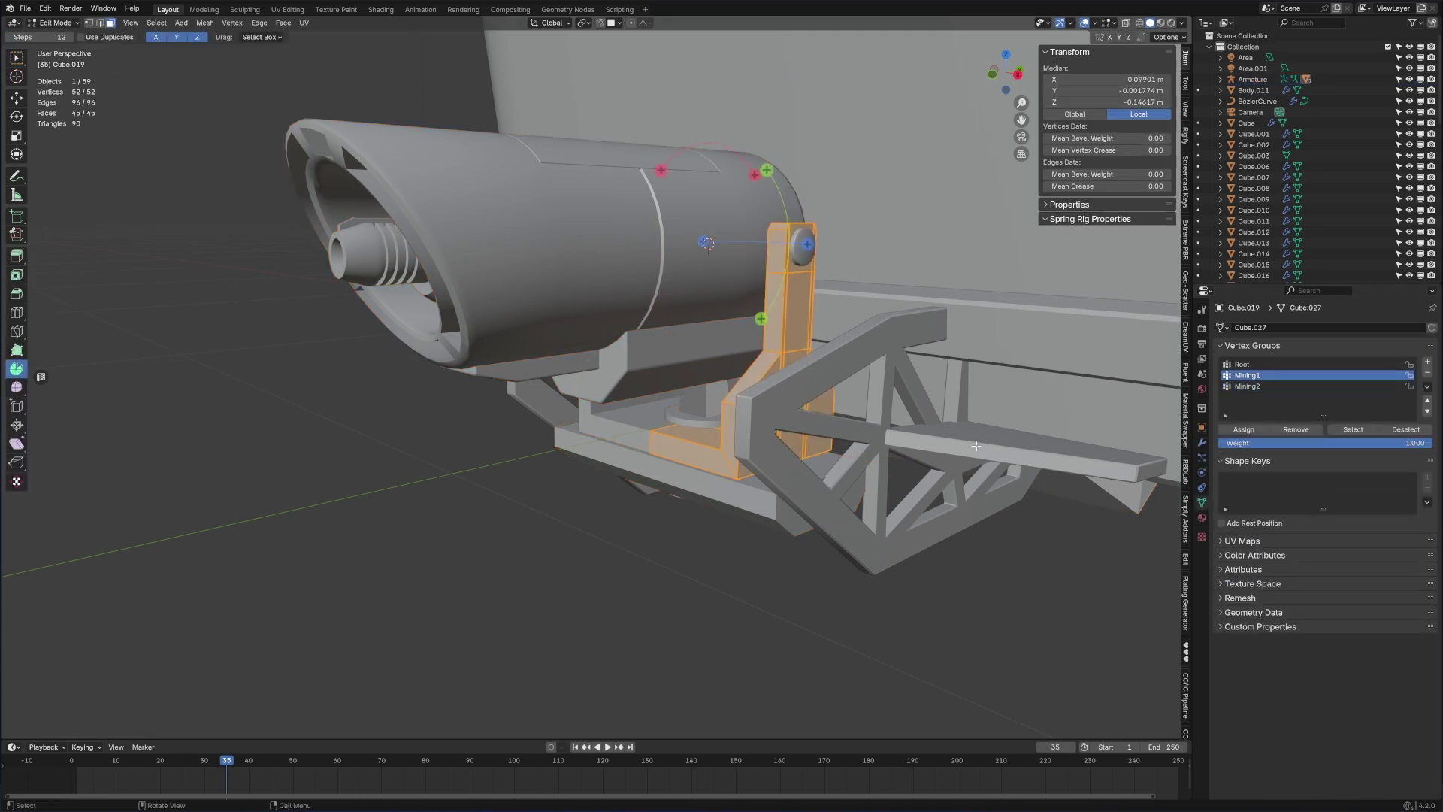
pyautogui.click(1241, 431)
pyautogui.press('Tab')
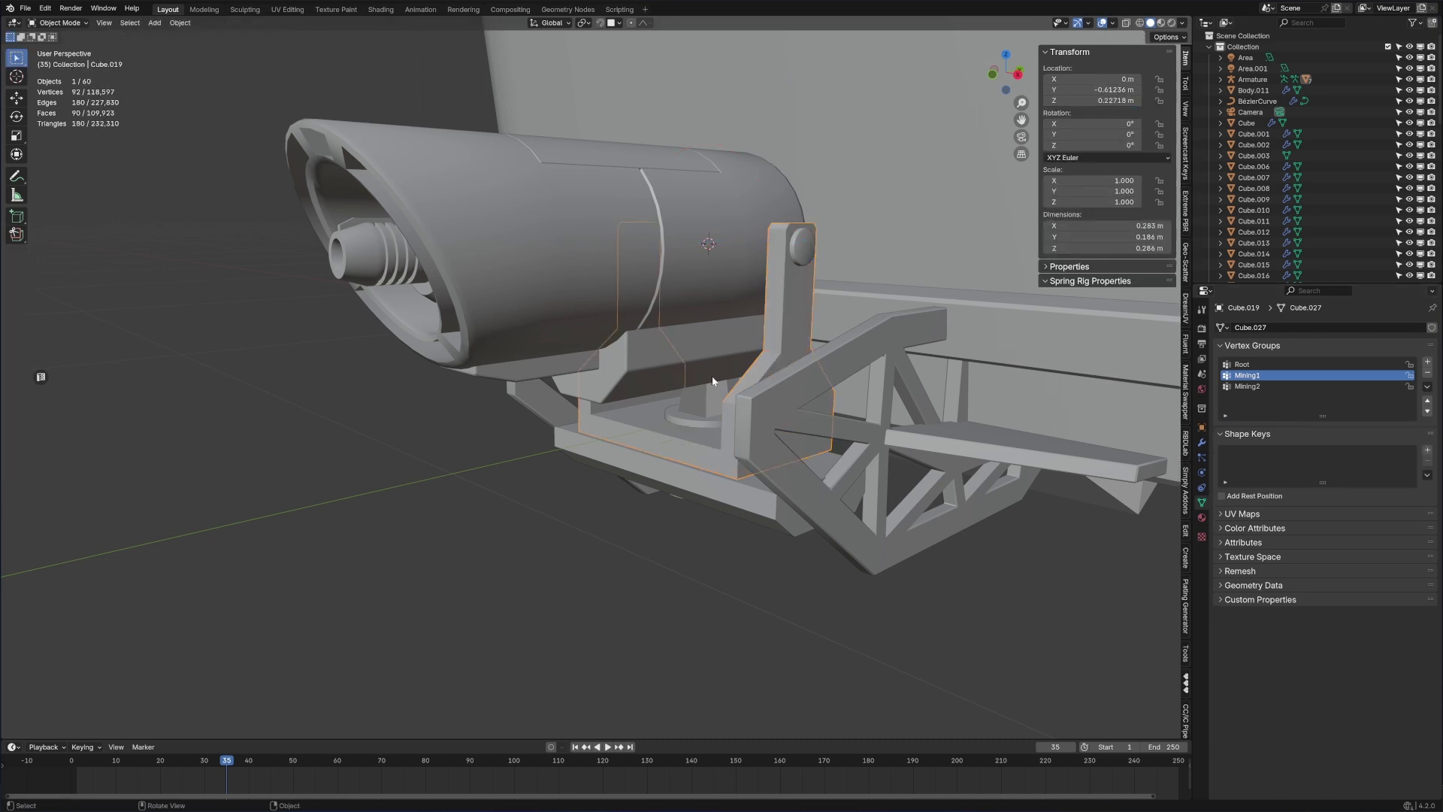
# - Hide the mining tool's U-shaped bracket and the base parts beneath it
pyautogui.press('h')
pyautogui.click(714, 454)
pyautogui.keyDown('shift'); pyautogui.click(714, 481); pyautogui.keyUp('shift')
pyautogui.press('h')
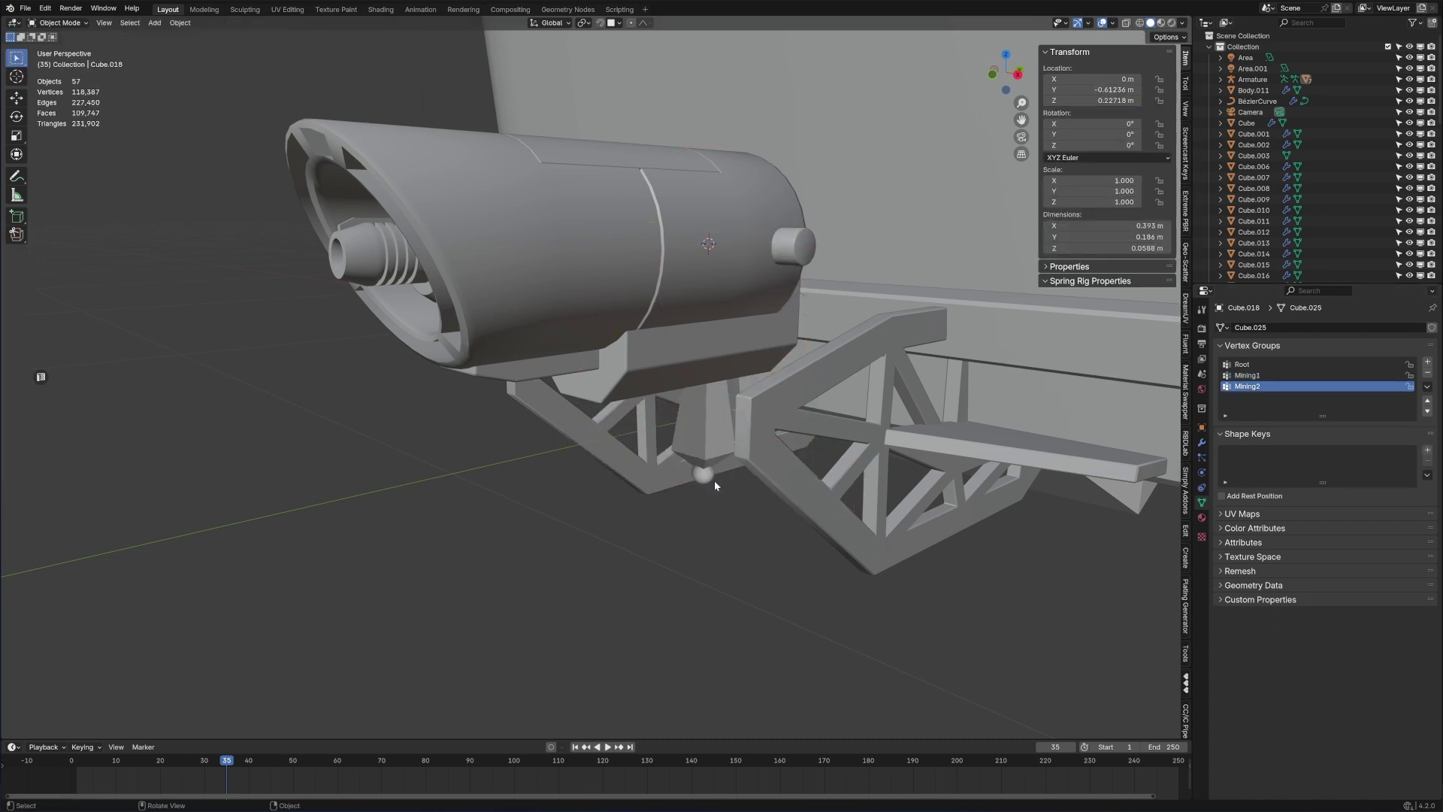
# - Try editing the nozzle, housing, pivot pin and cradle together for assignment to the Mining2 vertex group
pyautogui.click(376, 274)
pyautogui.keyDown('shift'); pyautogui.click(505, 333); pyautogui.keyUp('shift')
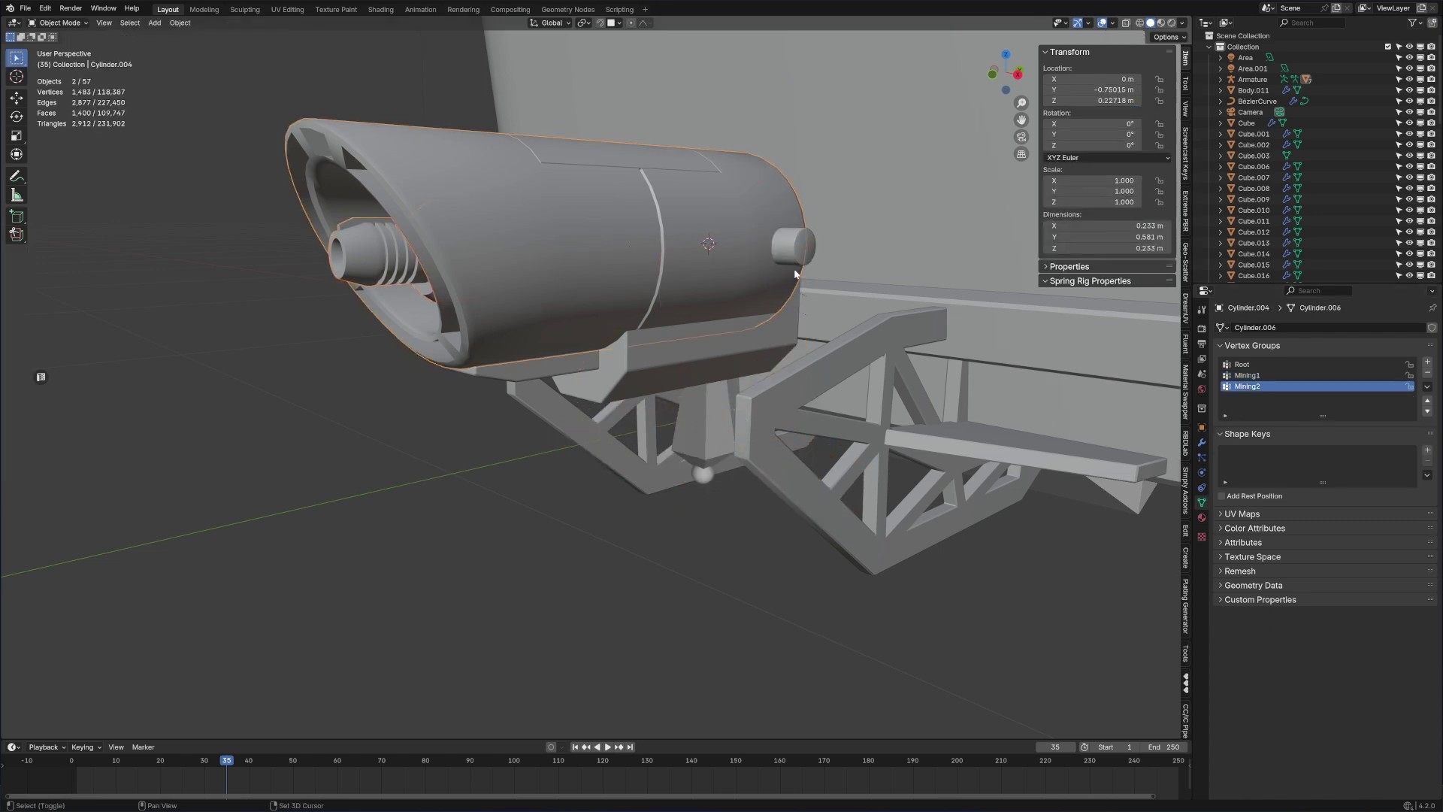
pyautogui.keyDown('shift'); pyautogui.click(792, 255); pyautogui.keyUp('shift')
pyautogui.press('g')
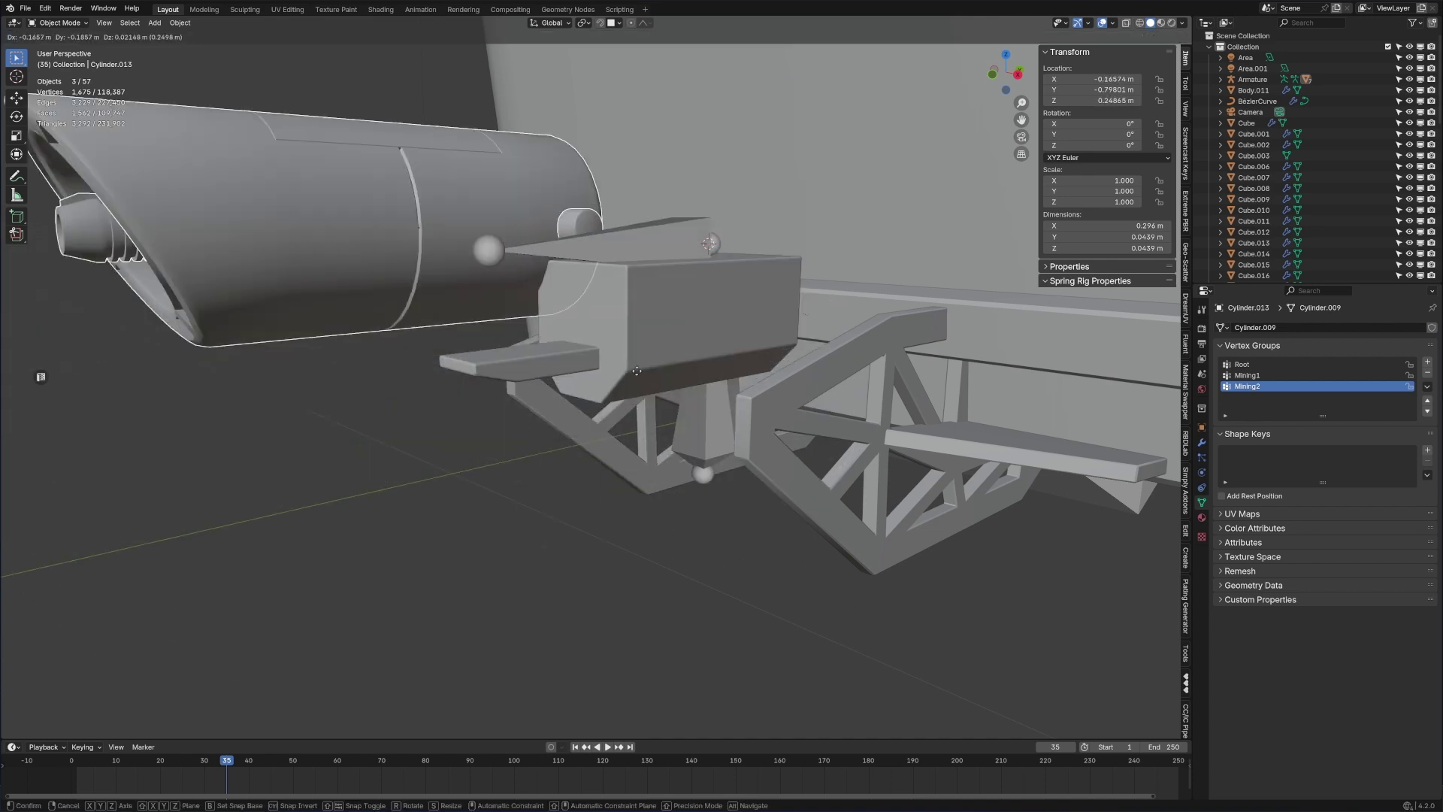
pyautogui.rightClick(740, 387)
pyautogui.keyDown('shift'); pyautogui.click(698, 348); pyautogui.keyUp('shift')
pyautogui.press('g')
pyautogui.press('Escape')
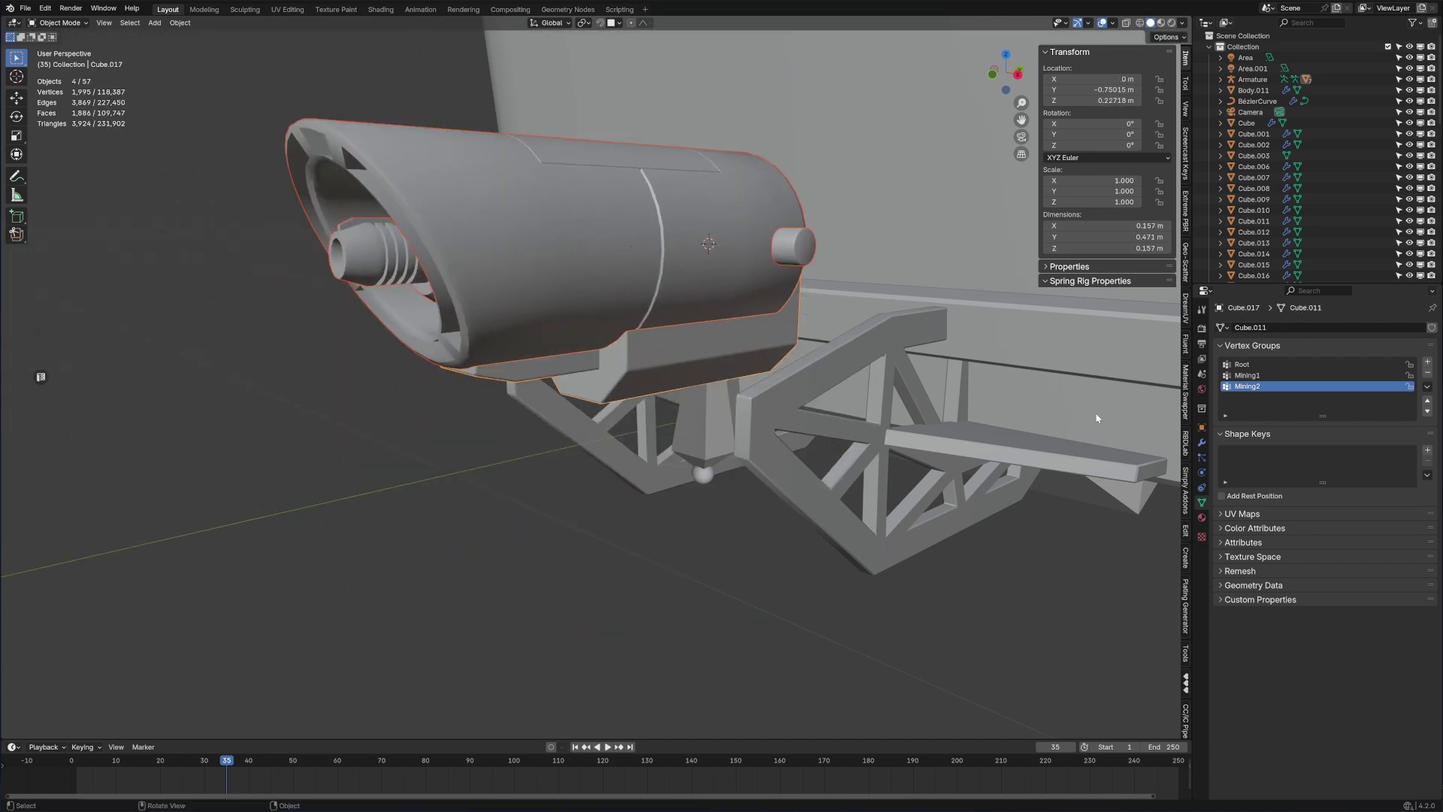
pyautogui.press('Tab')
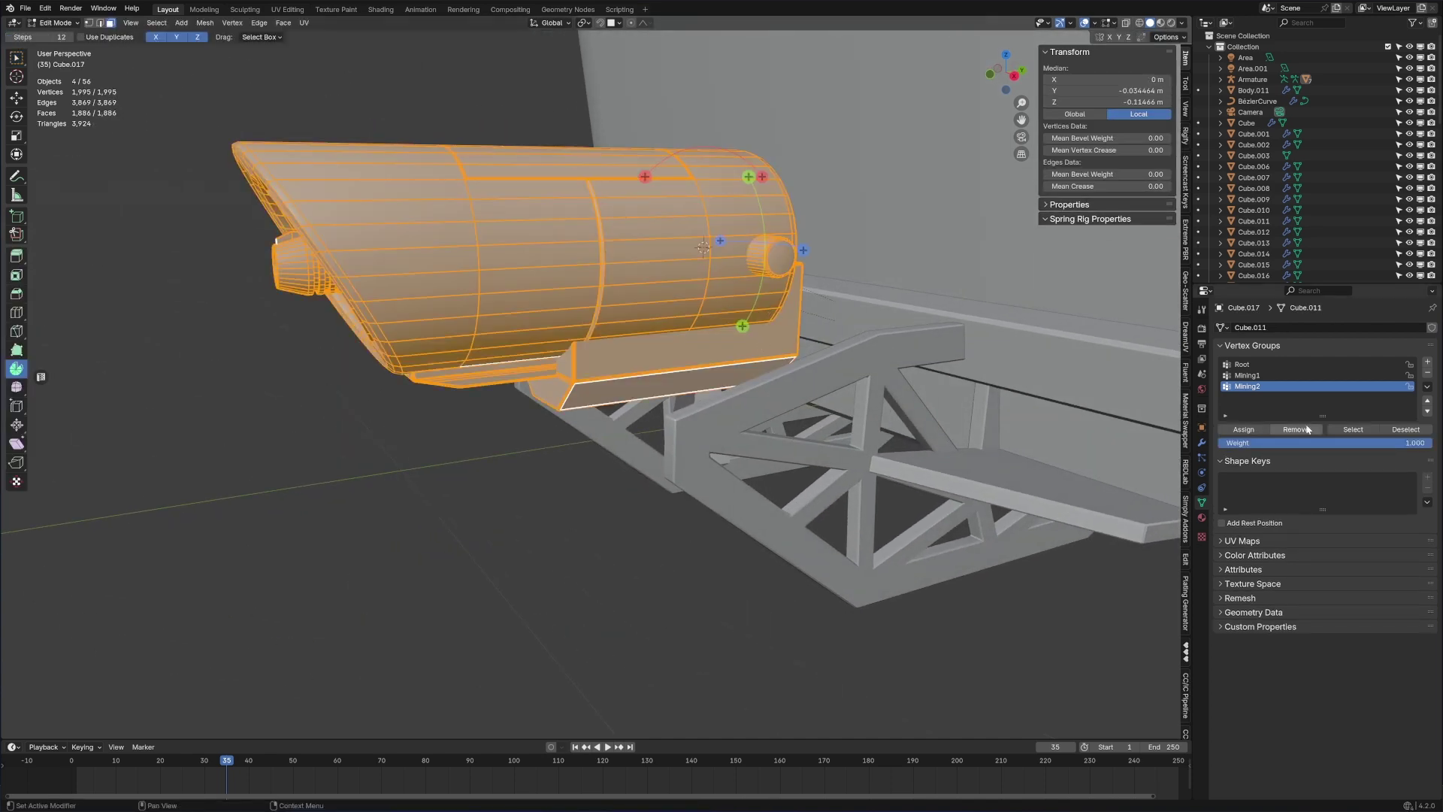
pyautogui.press('Tab')
# - Check the cylindrical housing's Mining1 vertex group in Edit Mode, return to Object Mode and unhide all hidden parts
pyautogui.click(591, 233)
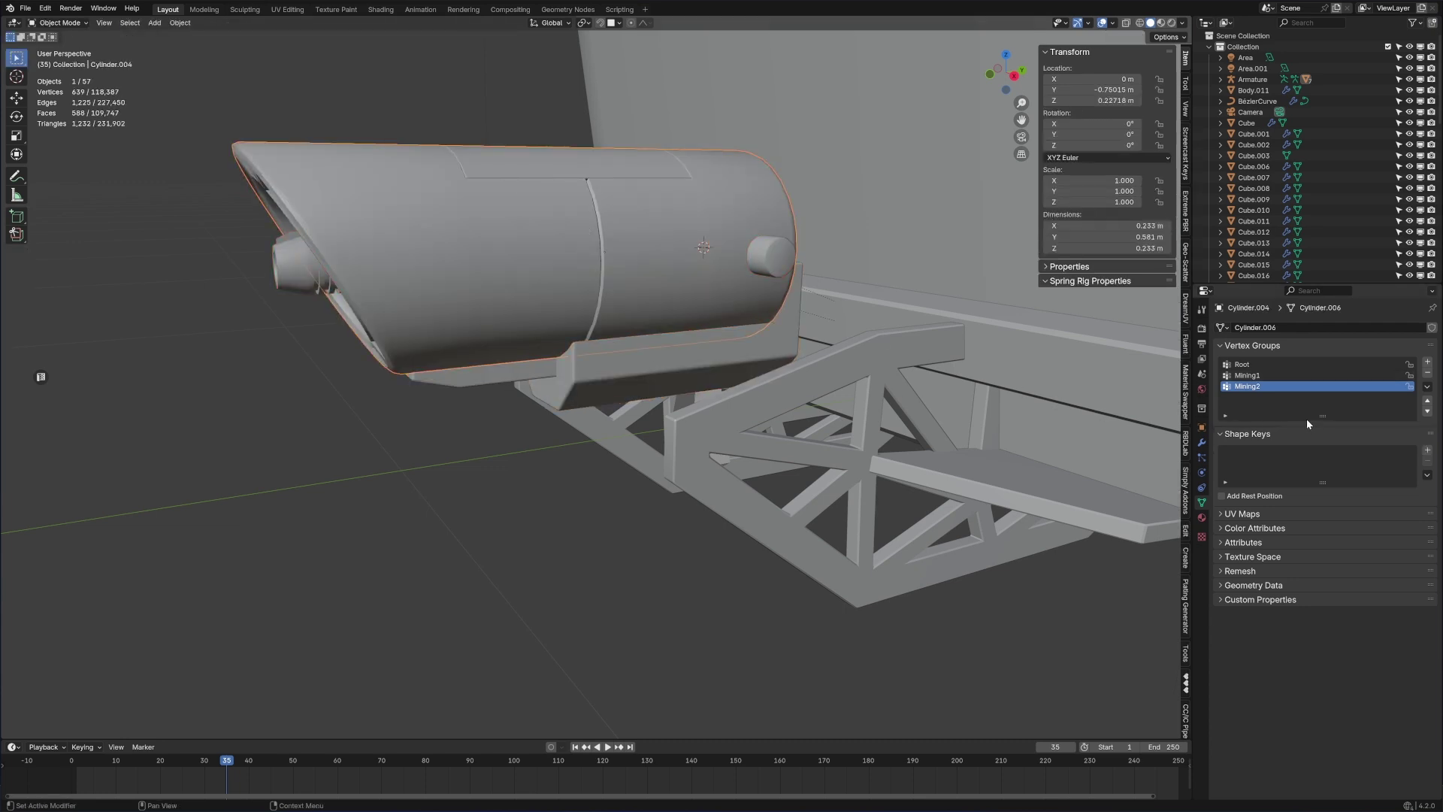
pyautogui.click(1252, 377)
pyautogui.press('Tab')
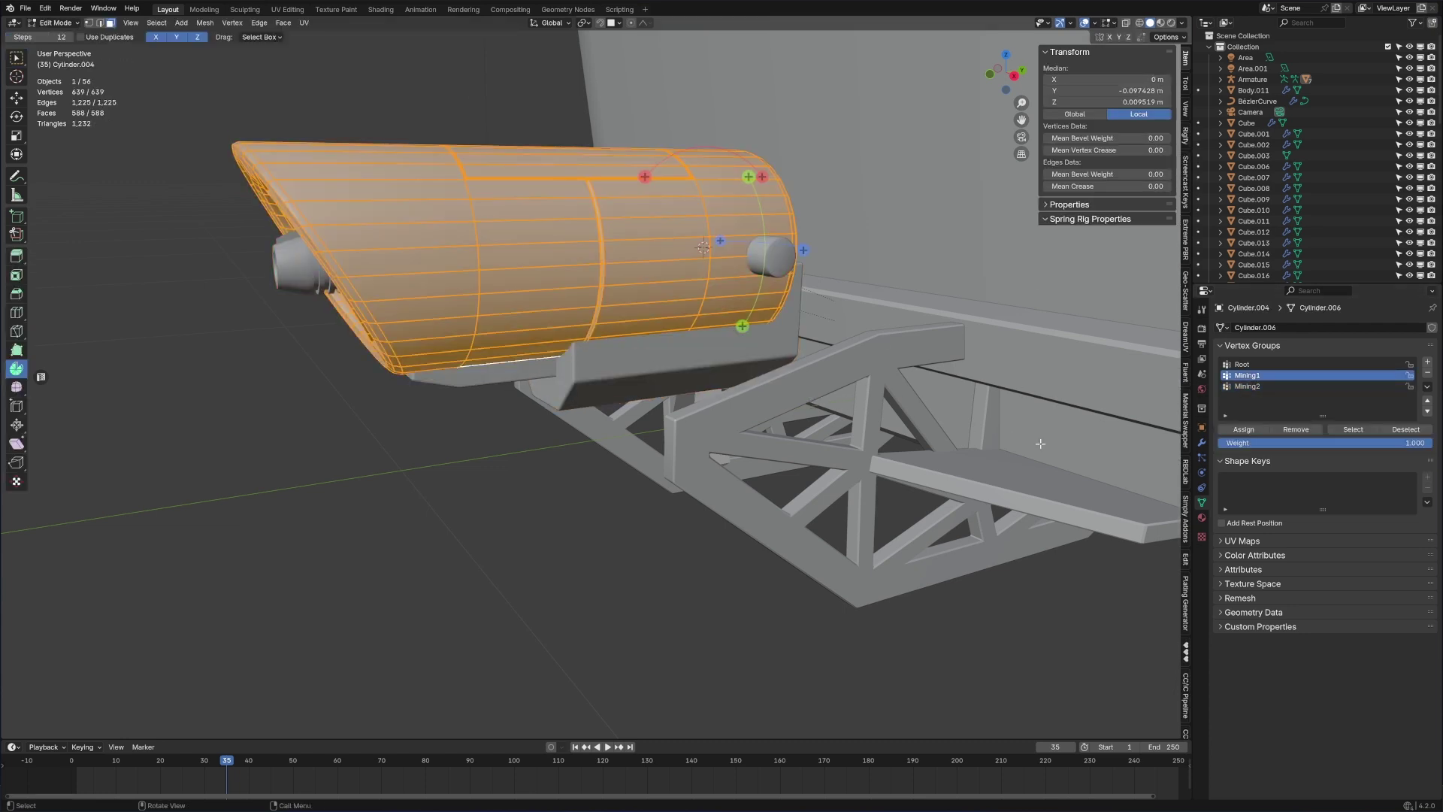
pyautogui.hotkey('alt', 'a')
pyautogui.press('a')
pyautogui.press('Tab')
pyautogui.hotkey('alt', 'h')
# - Reassign the U-shaped bracket's vertices to the Mining1 vertex group and leave Edit Mode
pyautogui.click(755, 334)
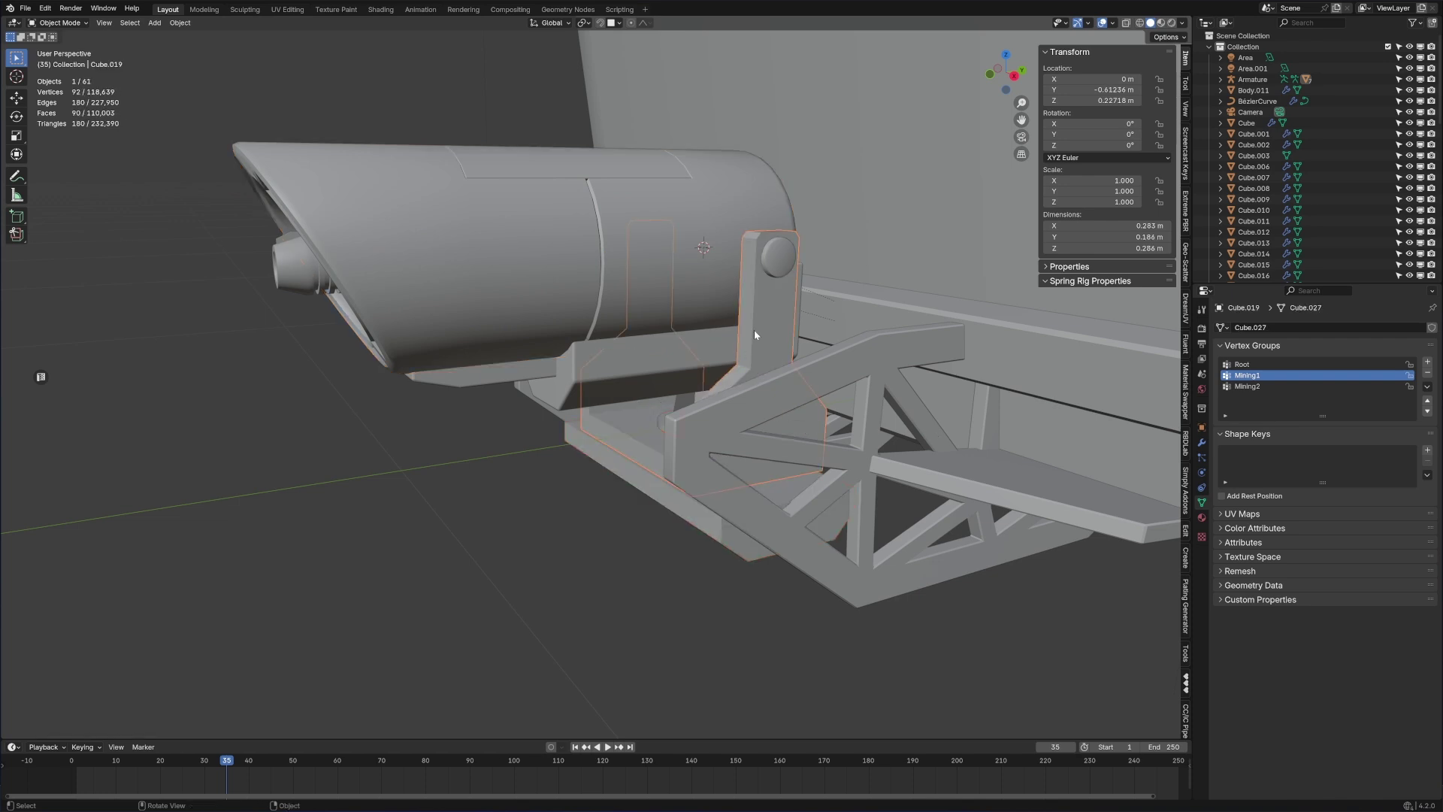
pyautogui.press('Tab')
pyautogui.click(1247, 387)
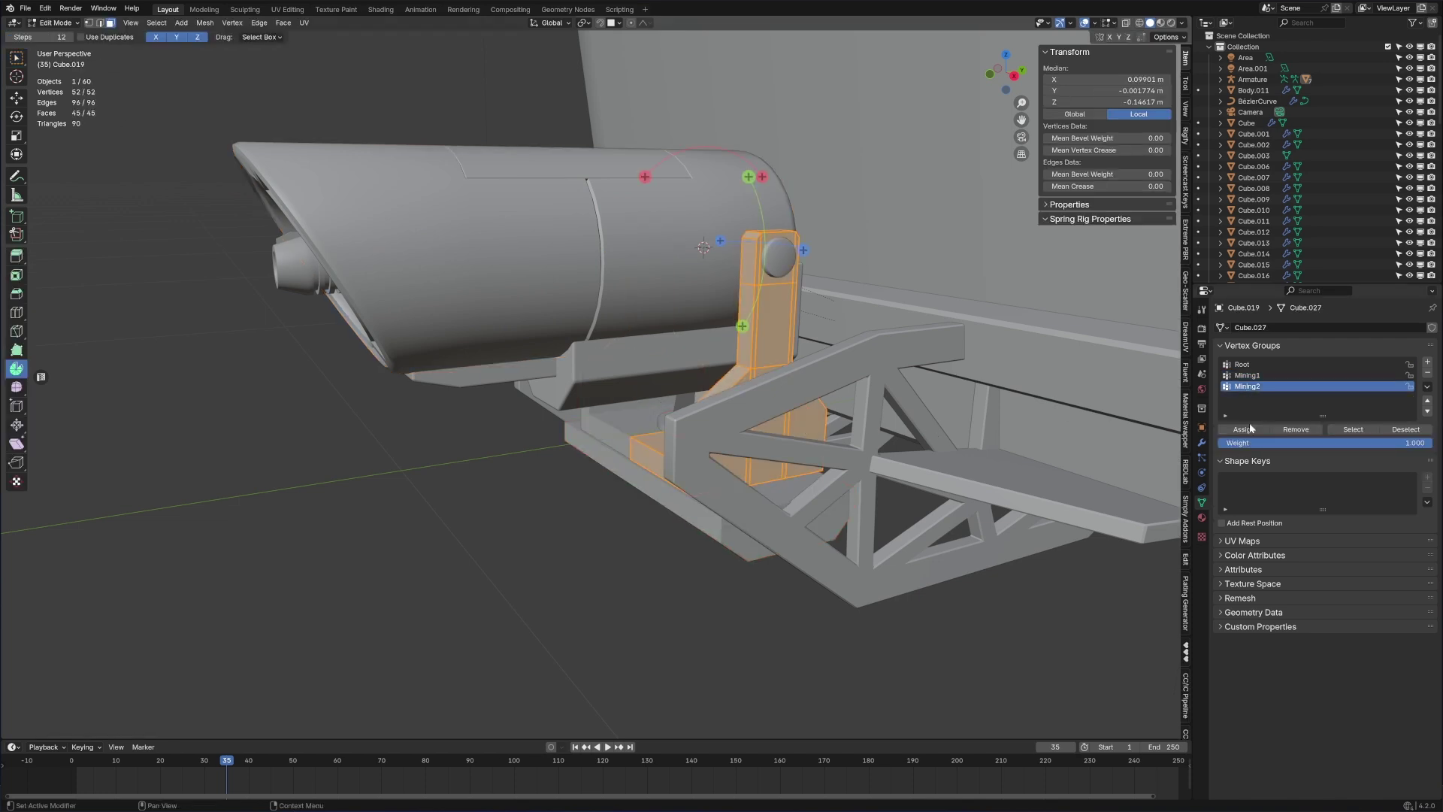
pyautogui.click(1244, 429)
pyautogui.click(1247, 375)
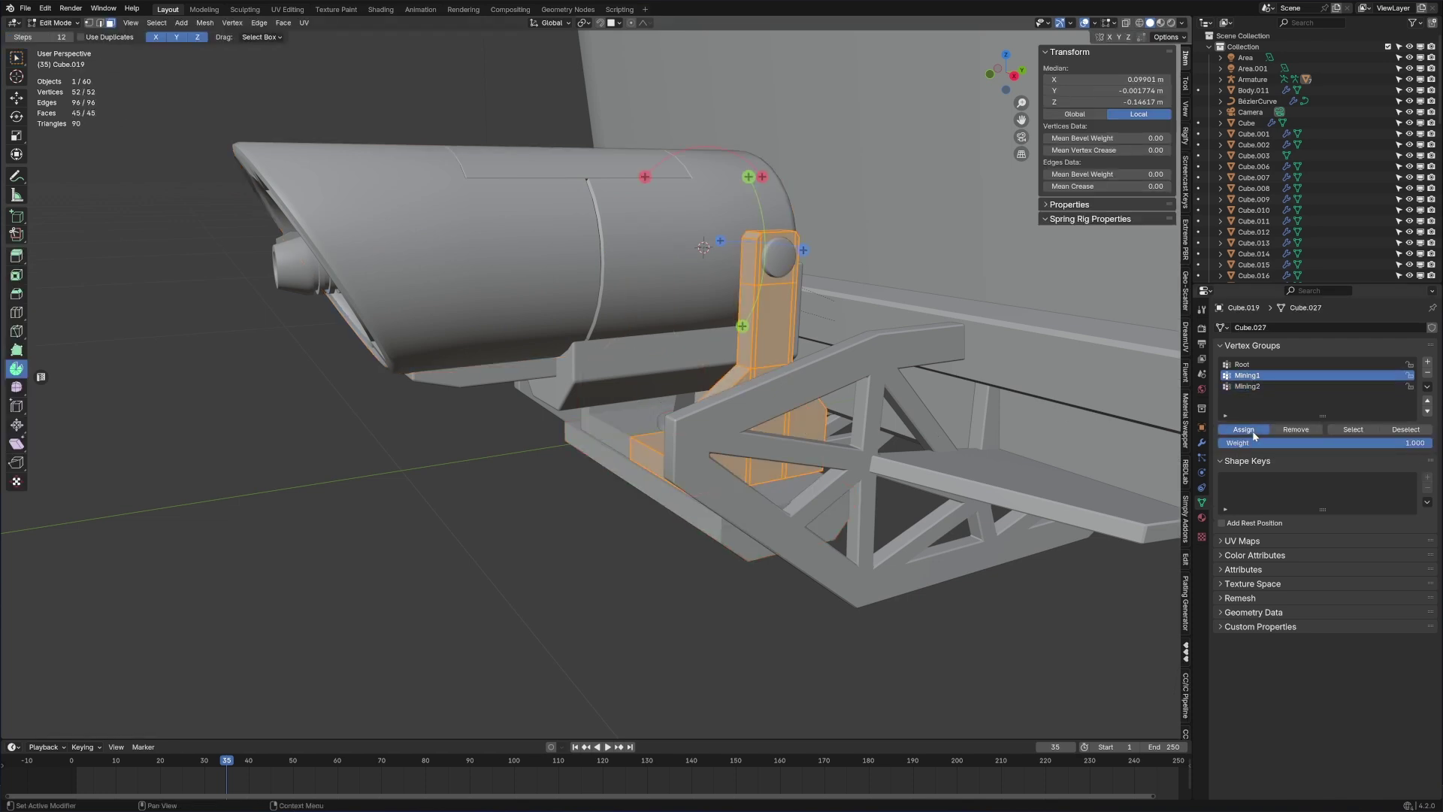
pyautogui.press('Tab')
# - Assign the pivot pin's vertices to the Mining2 vertex group and return to Object Mode
pyautogui.click(779, 258)
pyautogui.press('Tab')
pyautogui.click(1248, 386)
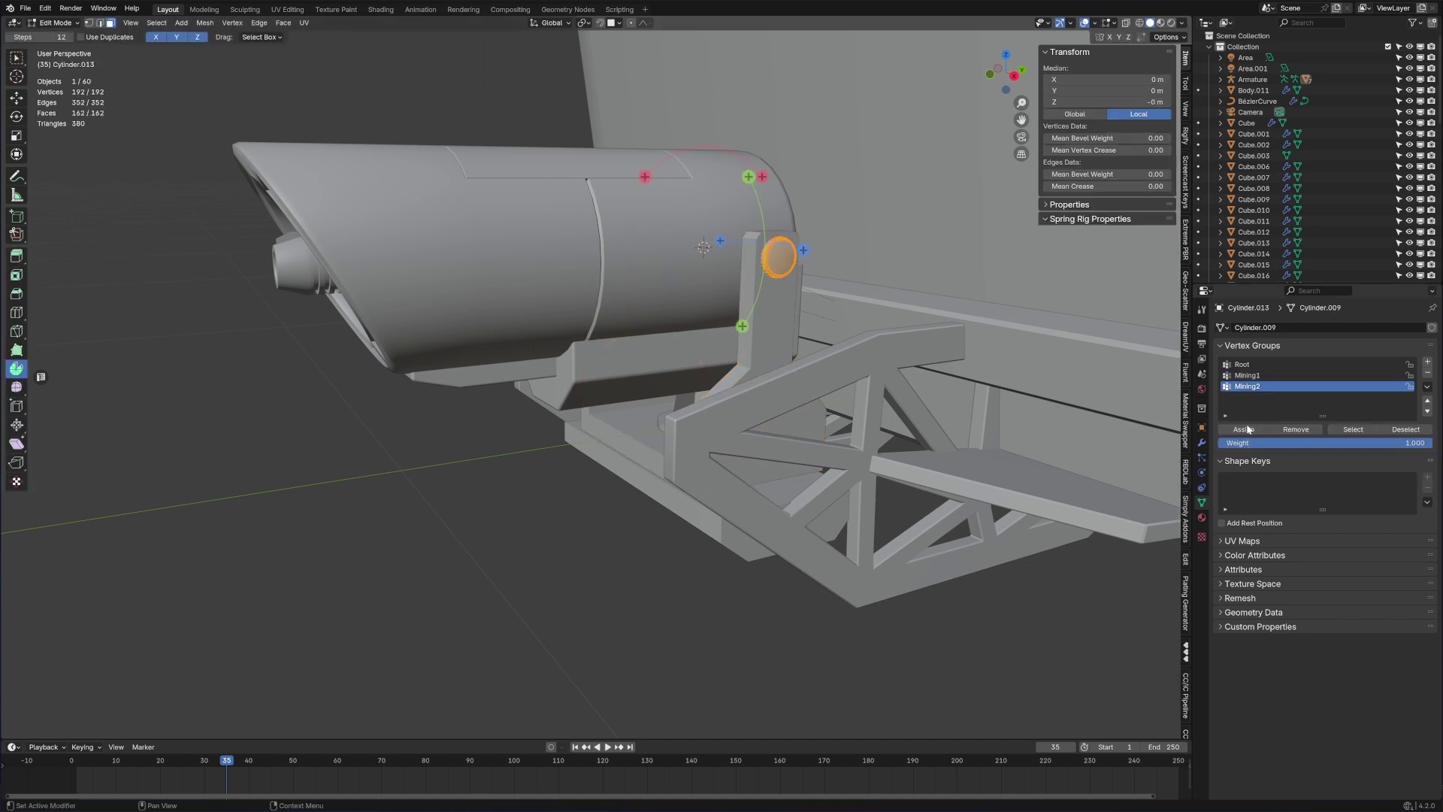
pyautogui.click(1244, 429)
pyautogui.press('Tab')
# - Move the cylindrical housing's vertices from the Mining1 vertex group to Mining2 and leave Edit Mode
pyautogui.click(647, 266)
pyautogui.press('Tab')
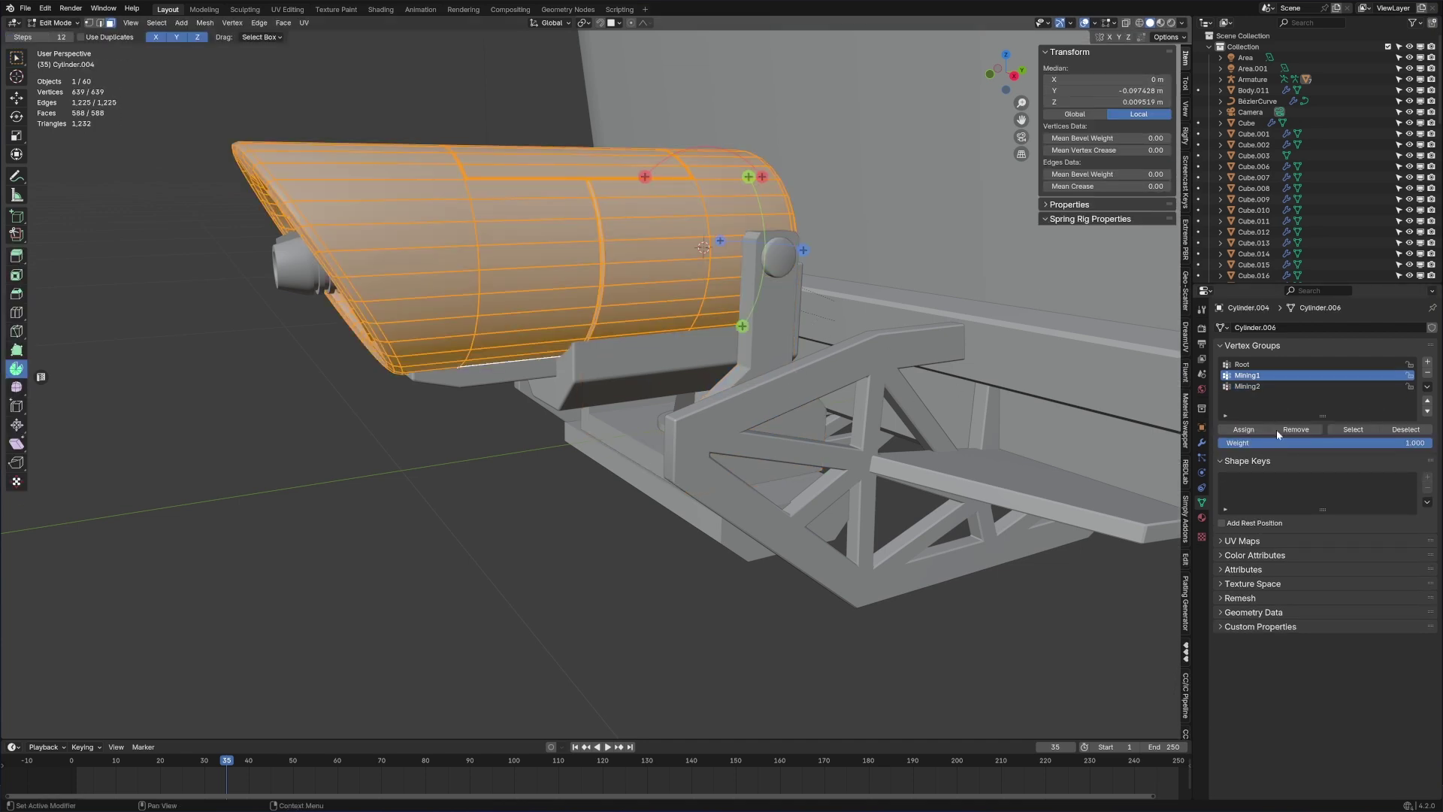
pyautogui.click(1251, 426)
pyautogui.press('Tab')
# - Assign the nozzle and the cradle beneath the housing to the Mining2 vertex group, one object at a time
pyautogui.click(317, 277)
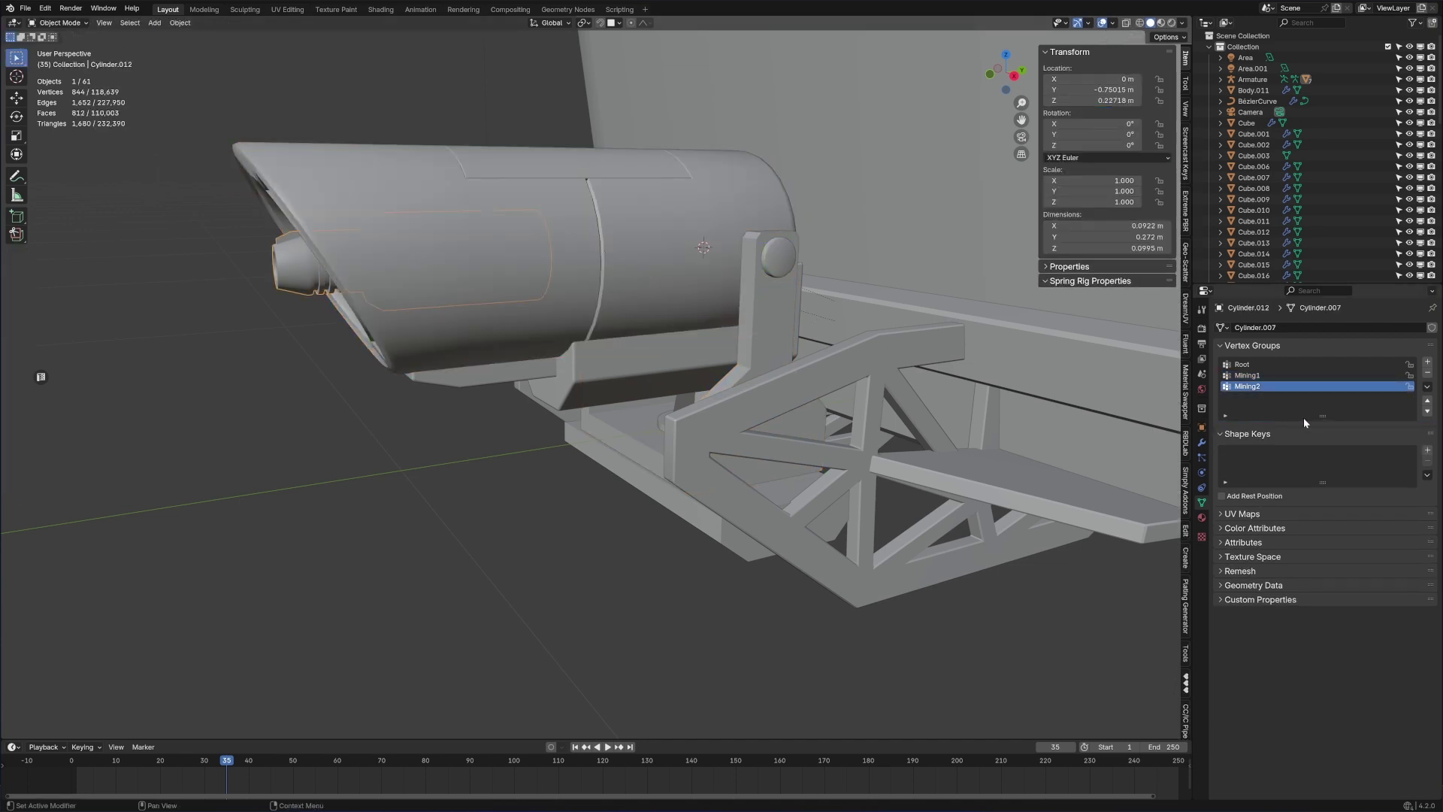
pyautogui.press('Tab')
pyautogui.click(1243, 429)
pyautogui.press('Tab')
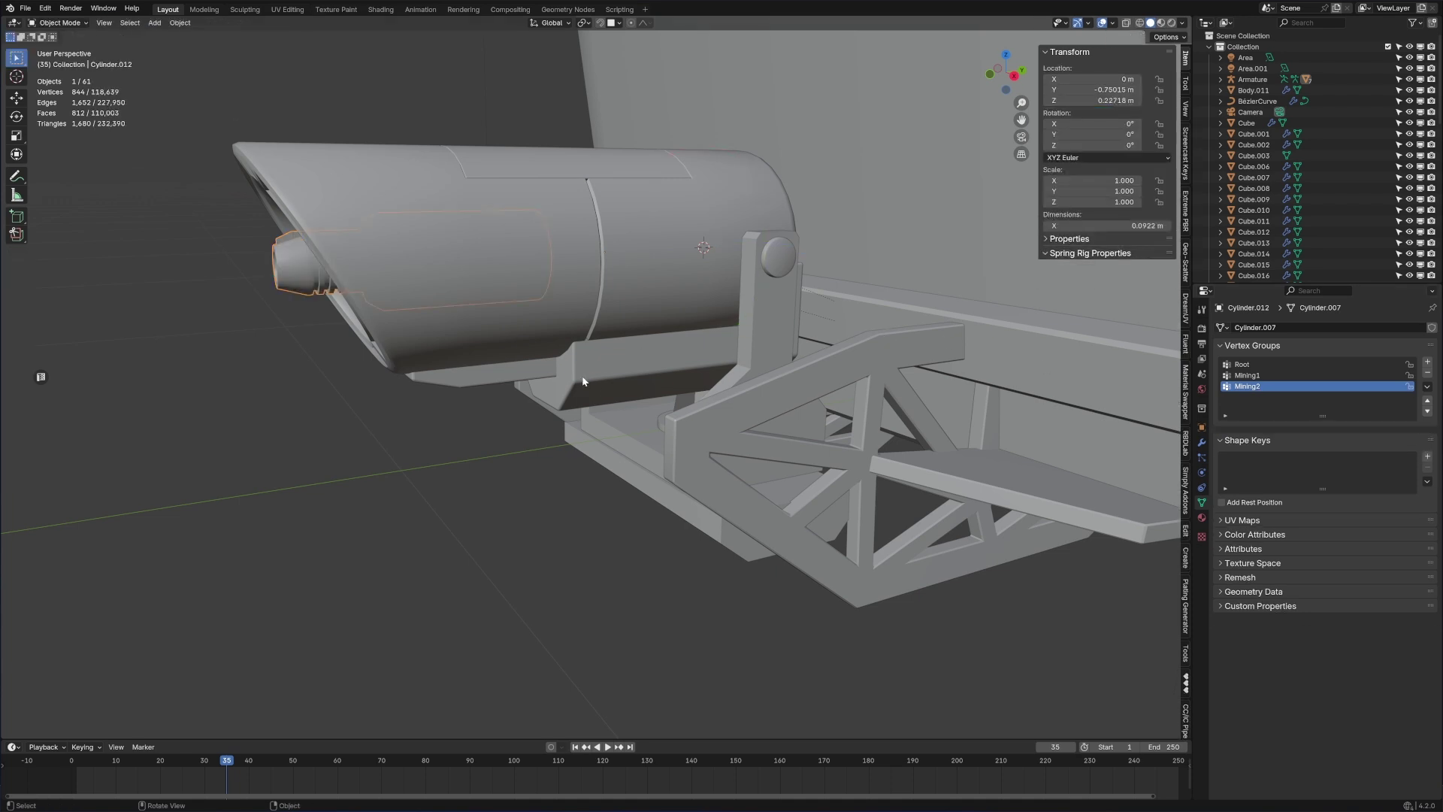
pyautogui.click(759, 400)
pyautogui.press('Tab')
pyautogui.click(1259, 430)
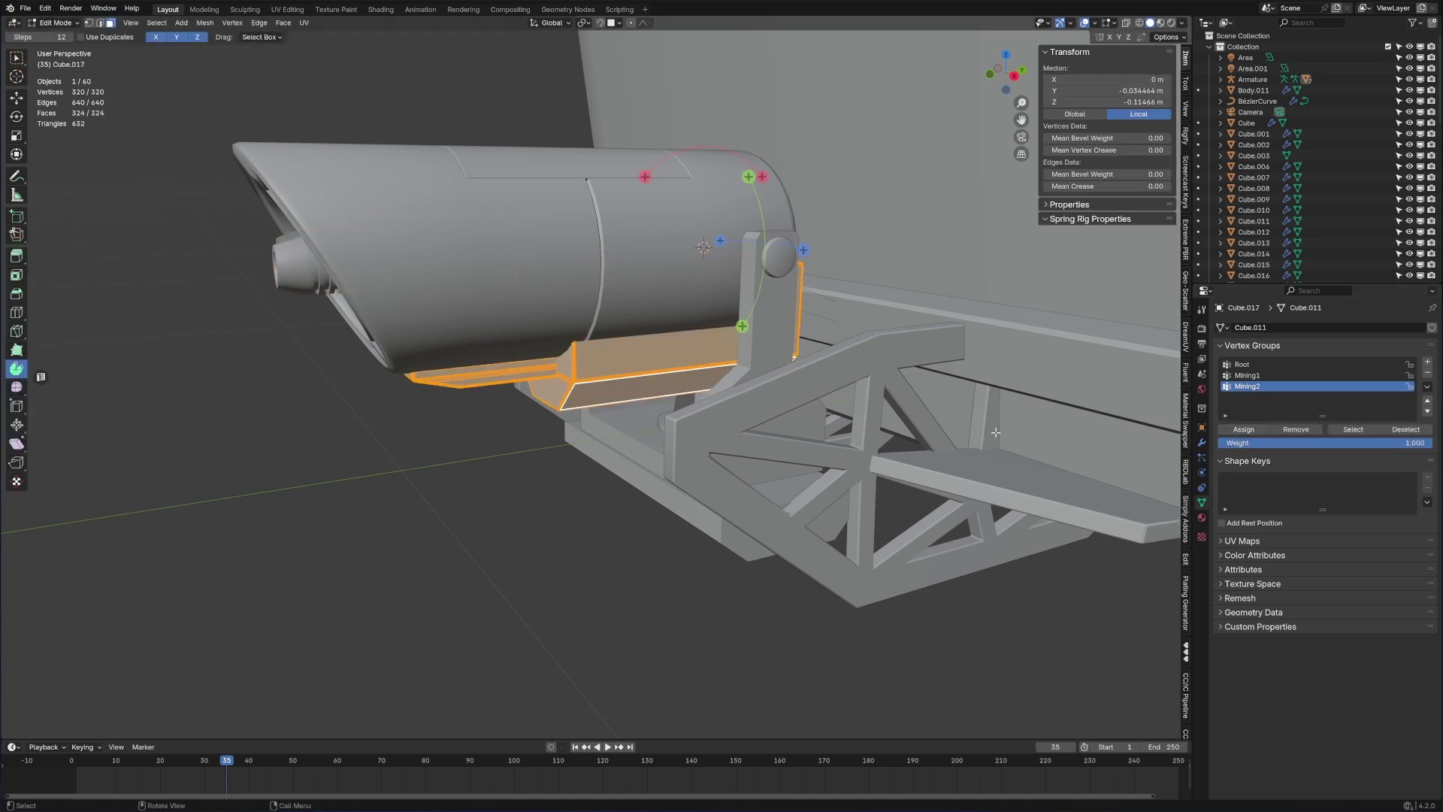
pyautogui.press('Tab')
# - Select the armature under the cabin and switch it to Pose Mode
pyautogui.click(29, 23)
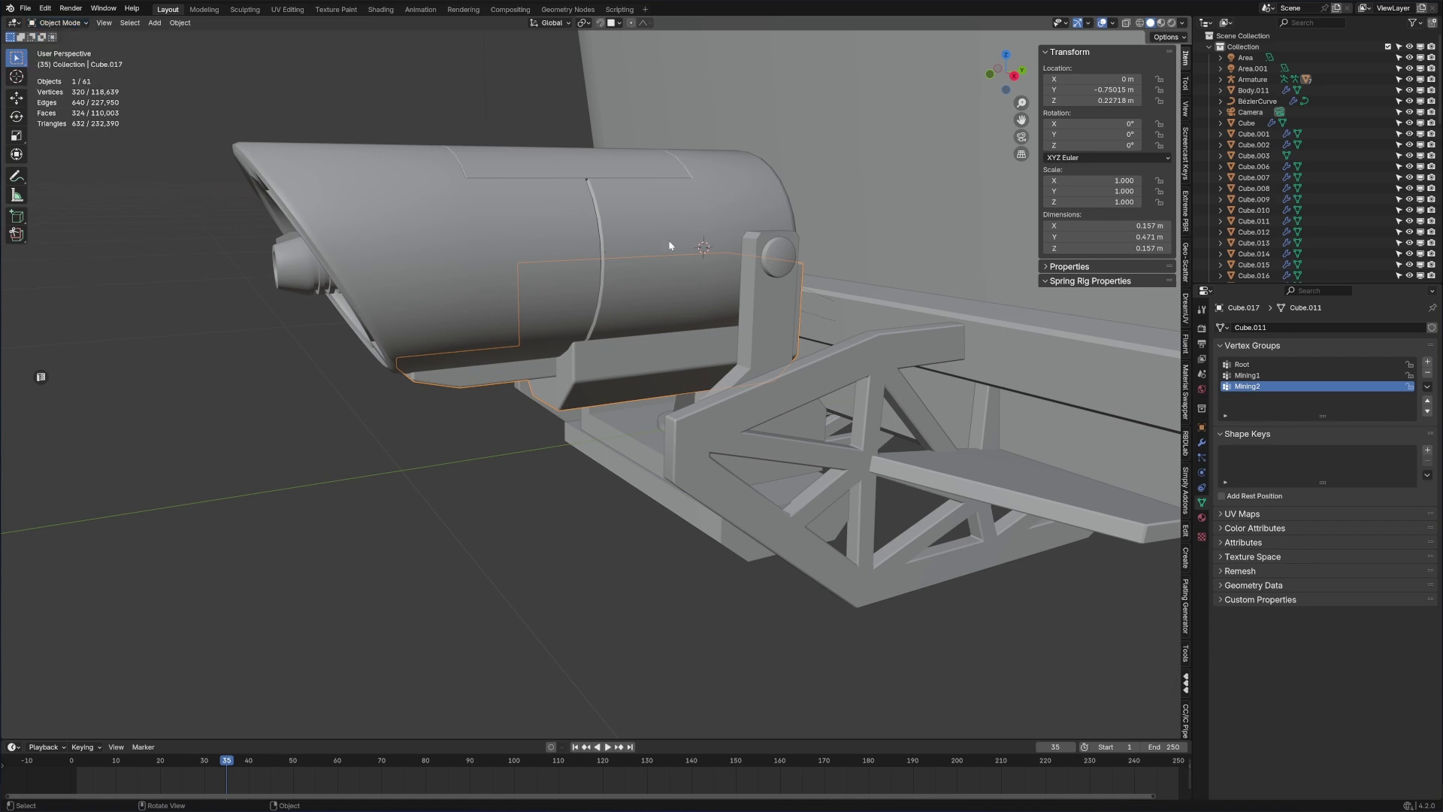
pyautogui.scroll(-4, 670, 245)
pyautogui.moveTo(669, 245); pyautogui.dragTo(733, 282, button='middle')
pyautogui.click(976, 467)
pyautogui.moveTo(656, 319); pyautogui.dragTo(593, 289, button='middle')
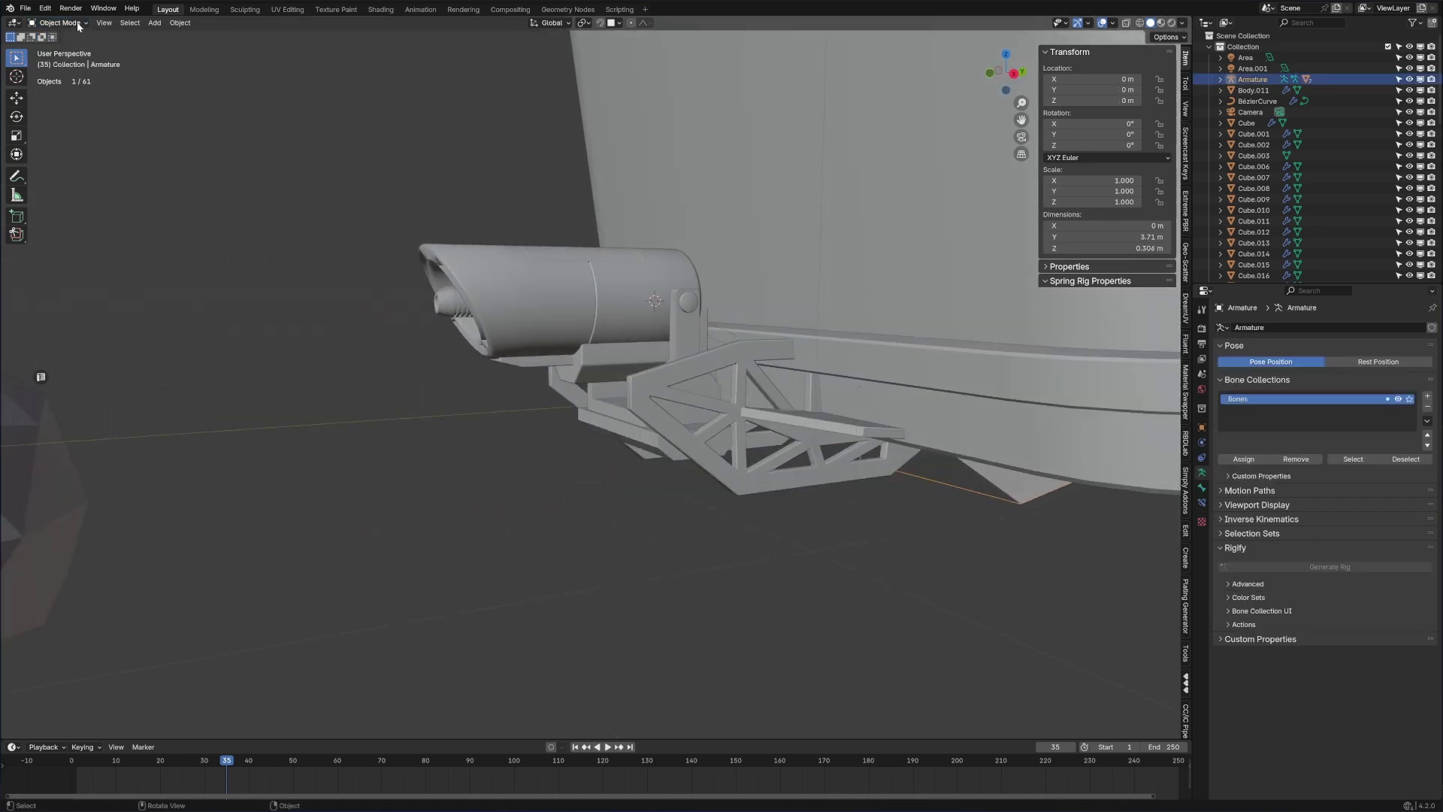
pyautogui.click(60, 59)
pyautogui.moveTo(318, 170); pyautogui.dragTo(679, 384, button='middle')
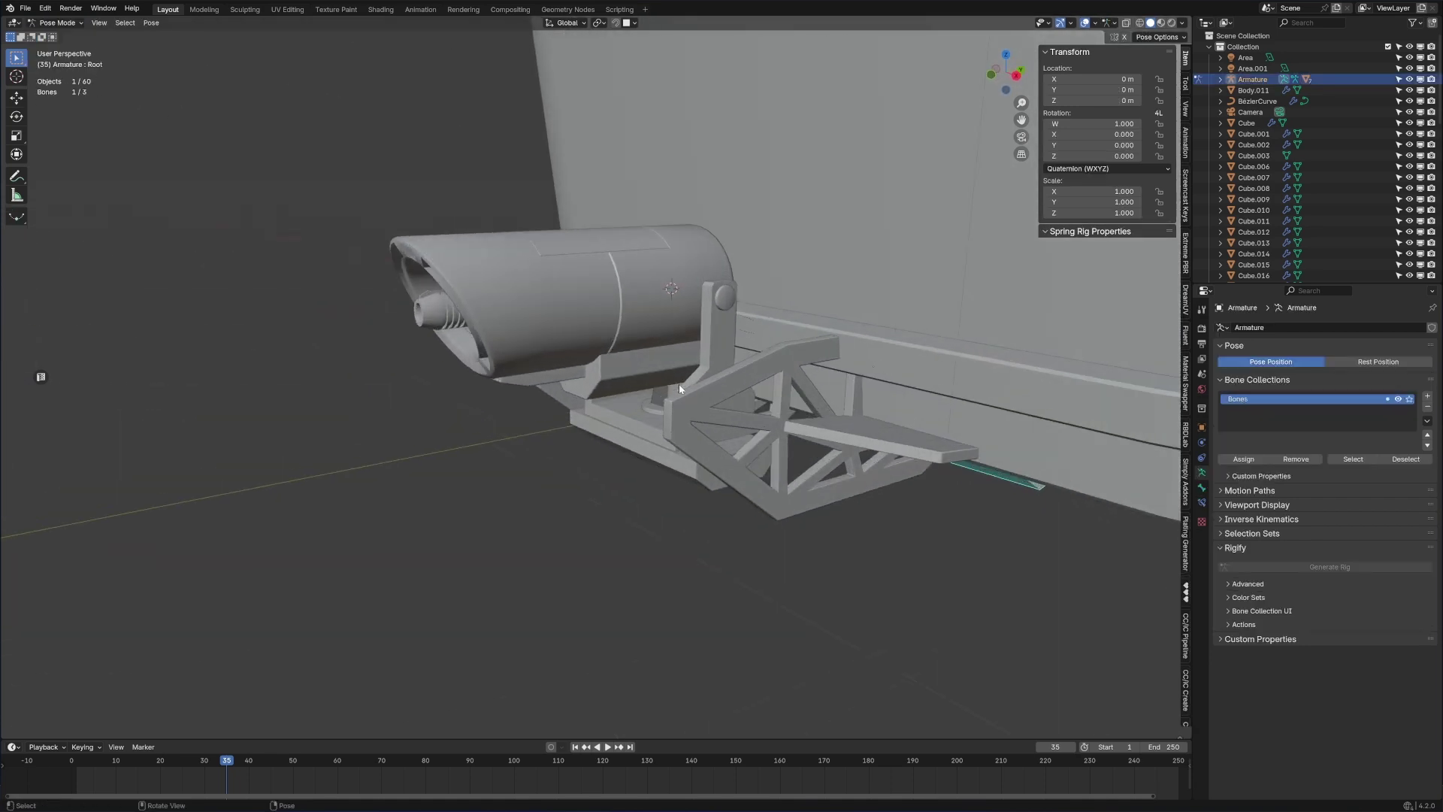
# - Test-rotate the Mining1 and Mining2 bones to check how the mining tool follows, cancelling each rotation
pyautogui.hotkey('alt', 'z')
pyautogui.press('z')
pyautogui.press('r')
pyautogui.press('z')
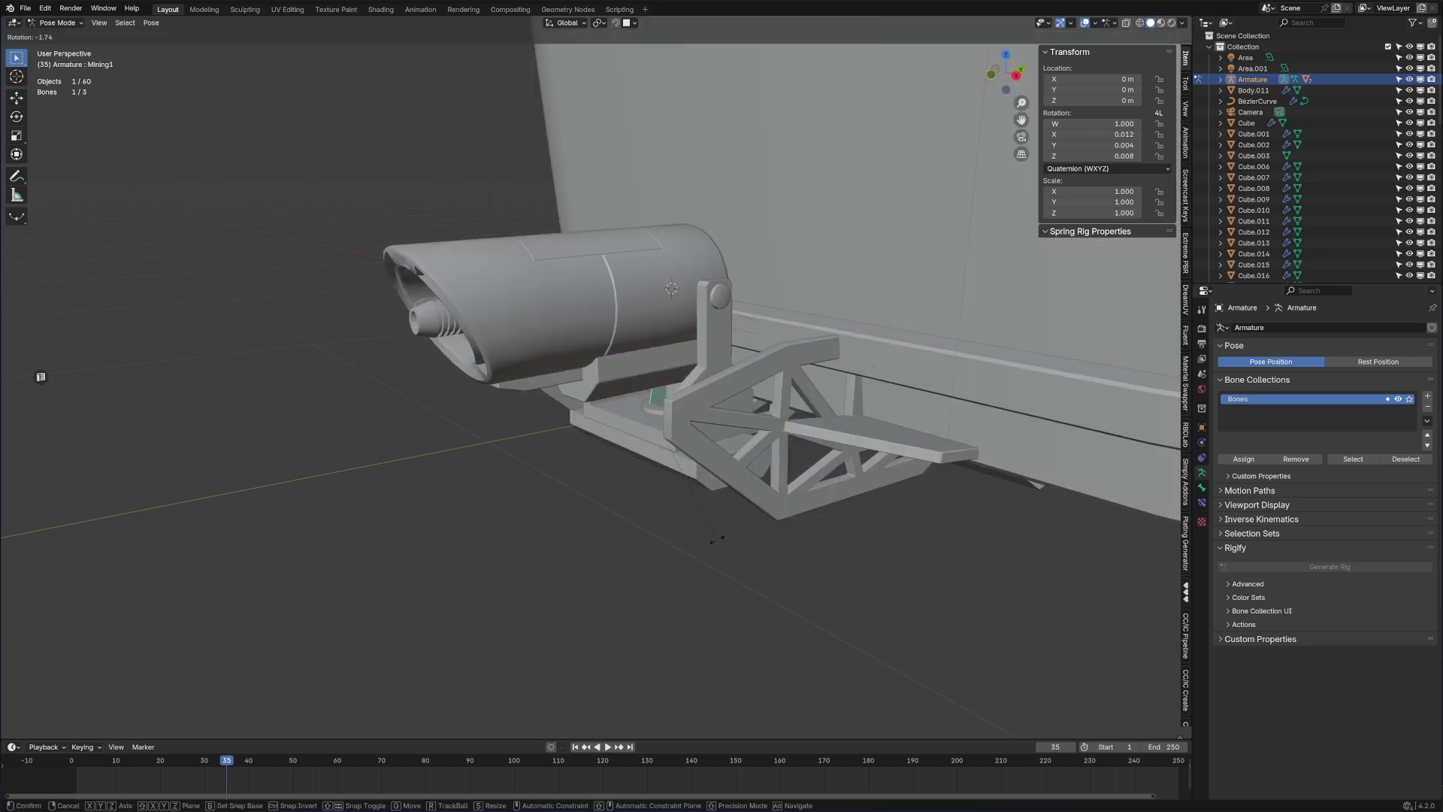
pyautogui.rightClick(670, 541)
pyautogui.click(654, 389)
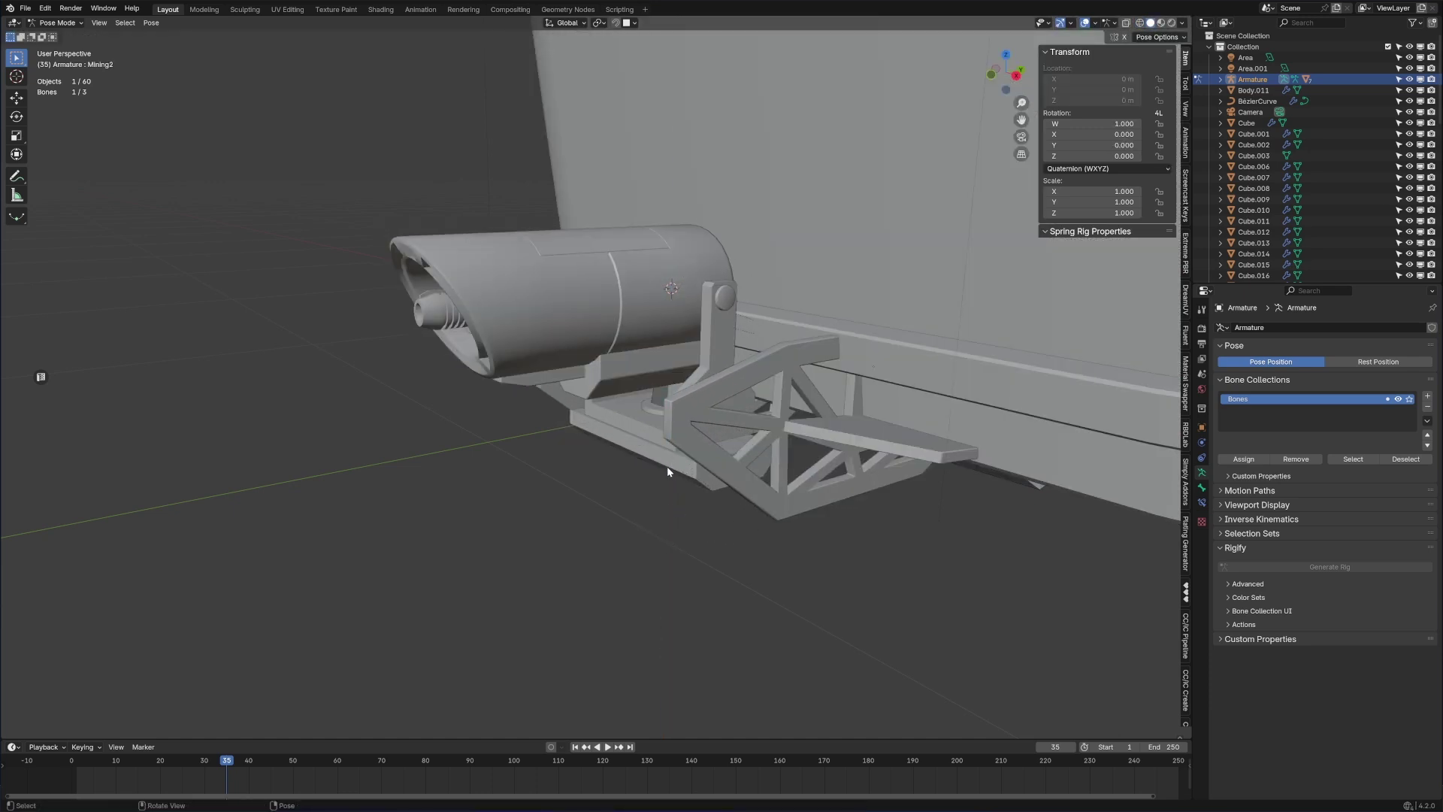
pyautogui.press('r')
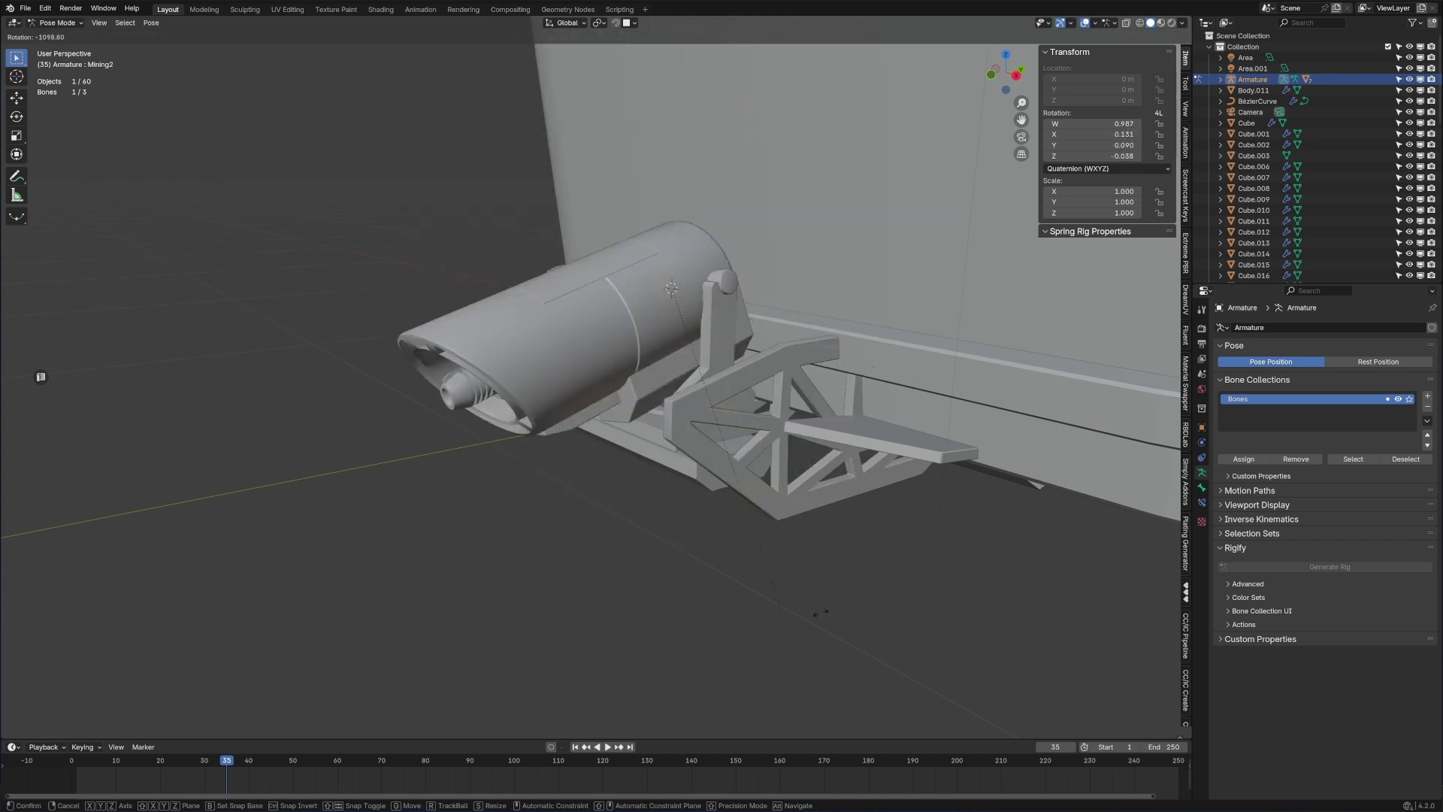
pyautogui.press('Escape')
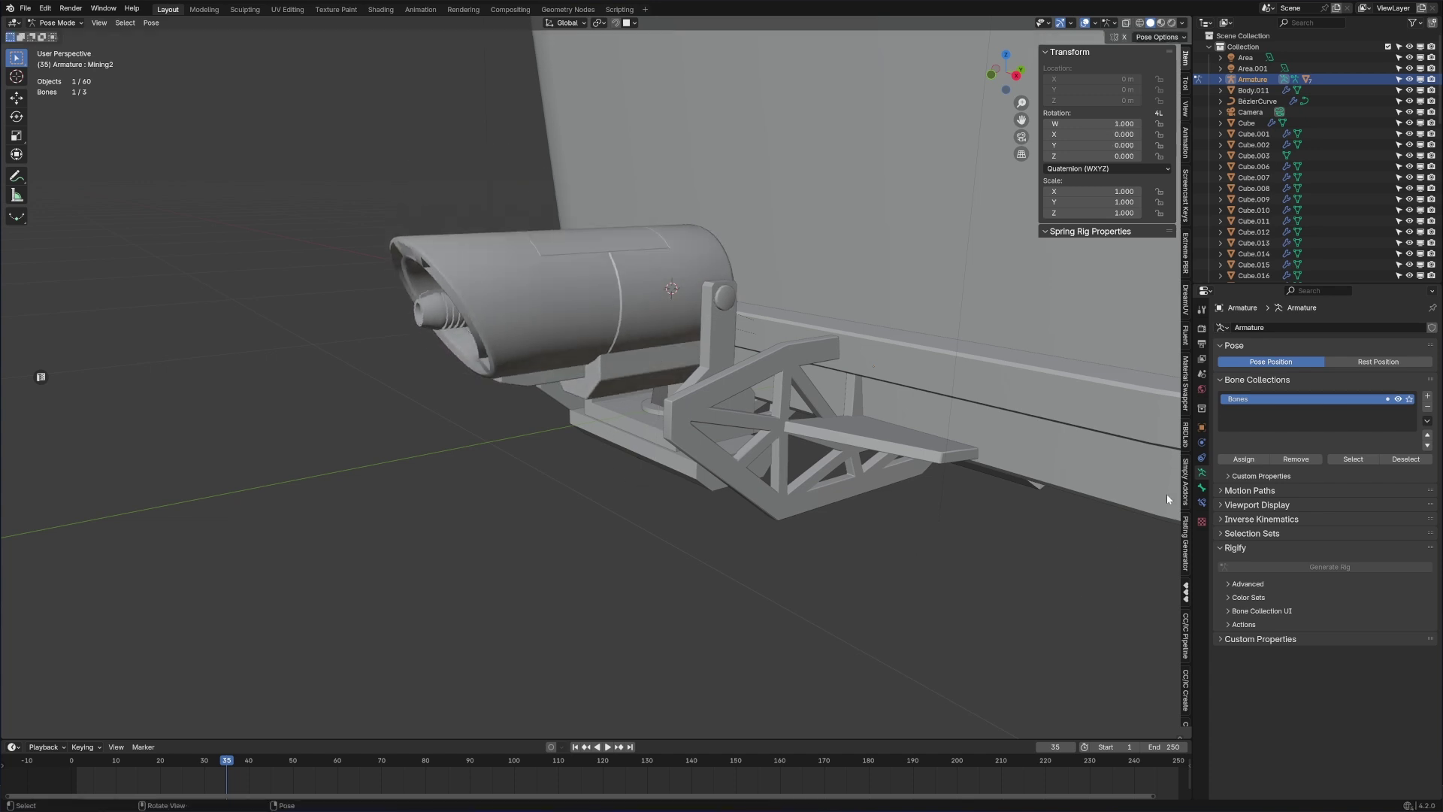
# - Set the rotation mode of the Mining2 and Mining1 bones to XYZ Euler
pyautogui.click(1201, 487)
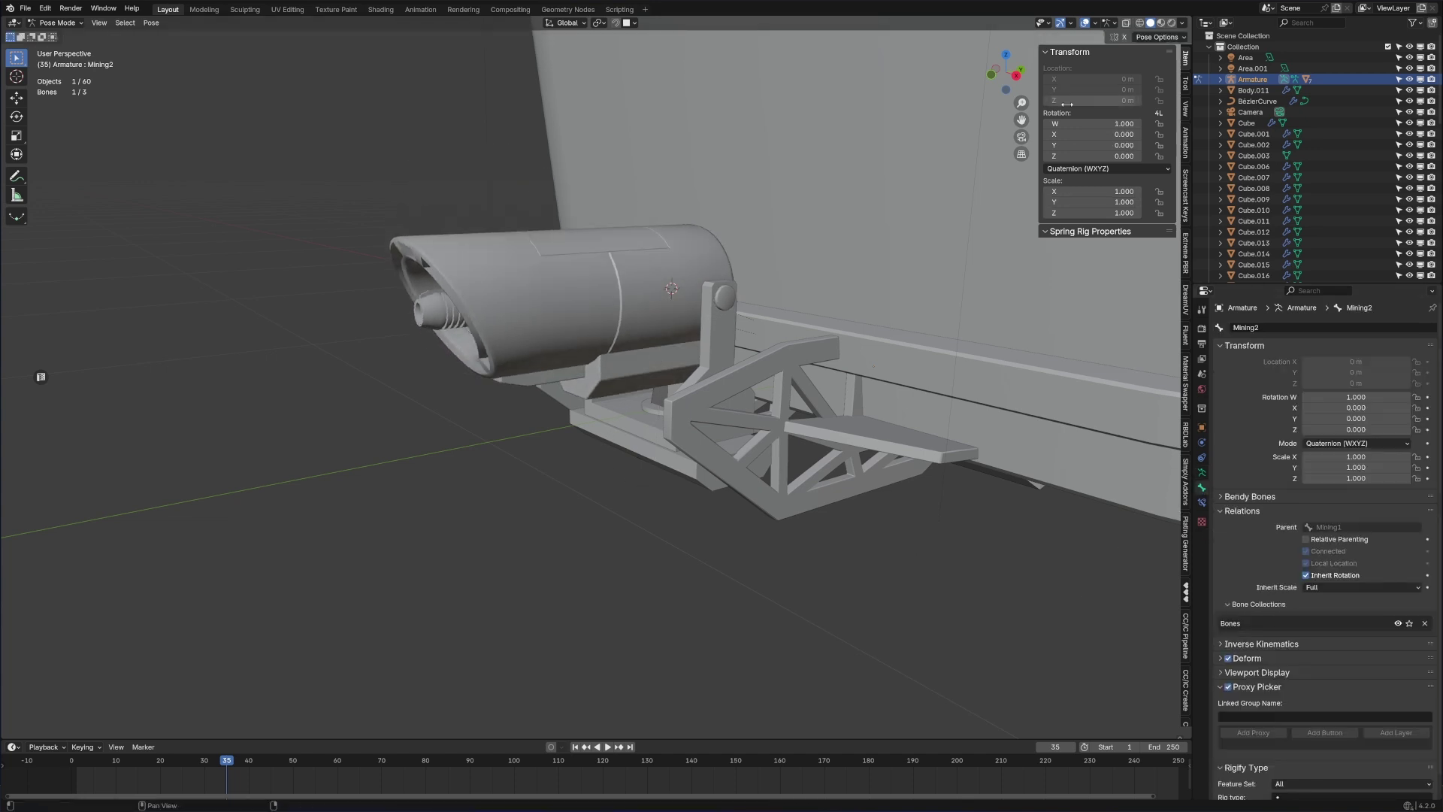
pyautogui.click(1073, 169)
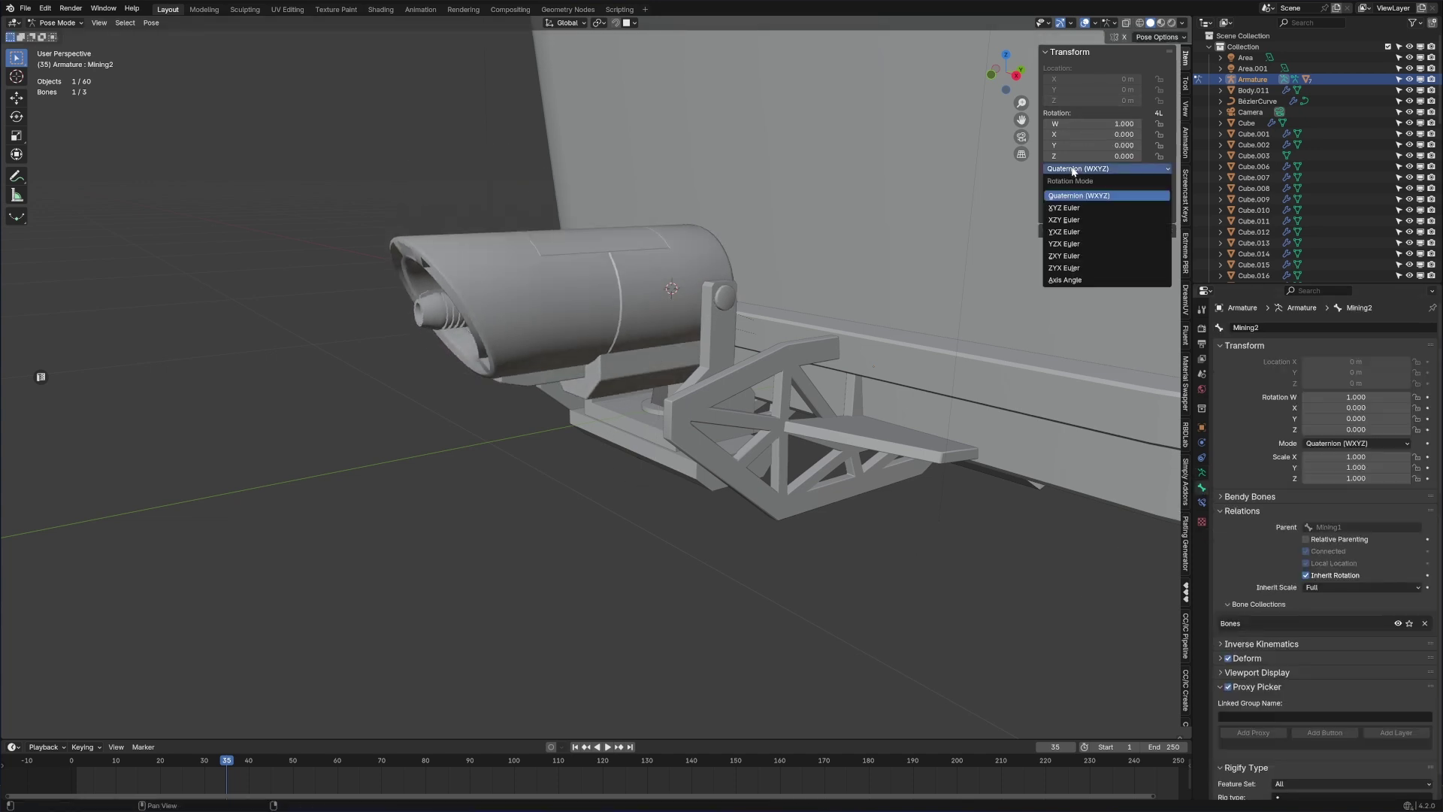
pyautogui.click(1073, 208)
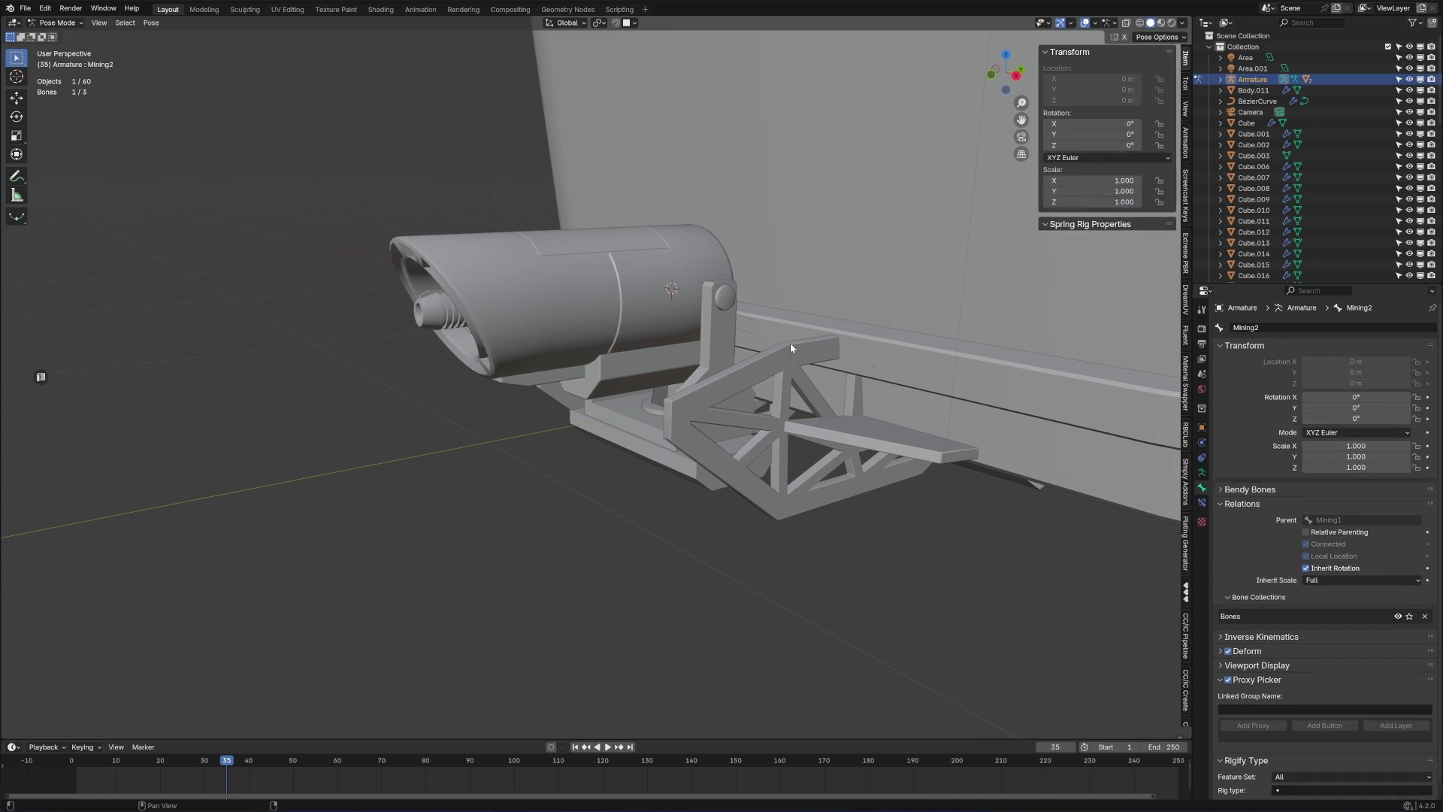
pyautogui.press('Tab')
pyautogui.click(669, 392)
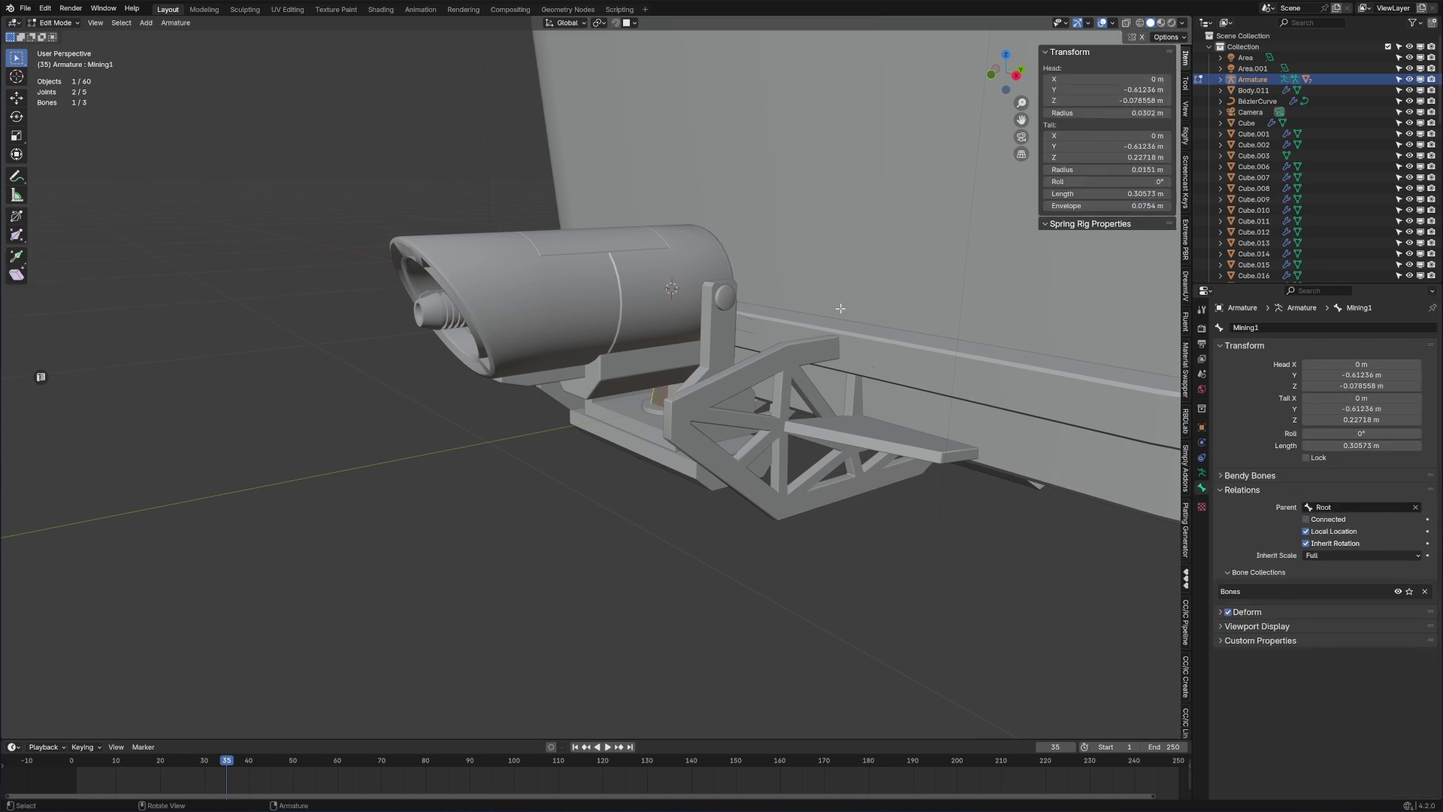
pyautogui.press('Tab')
pyautogui.click(1092, 170)
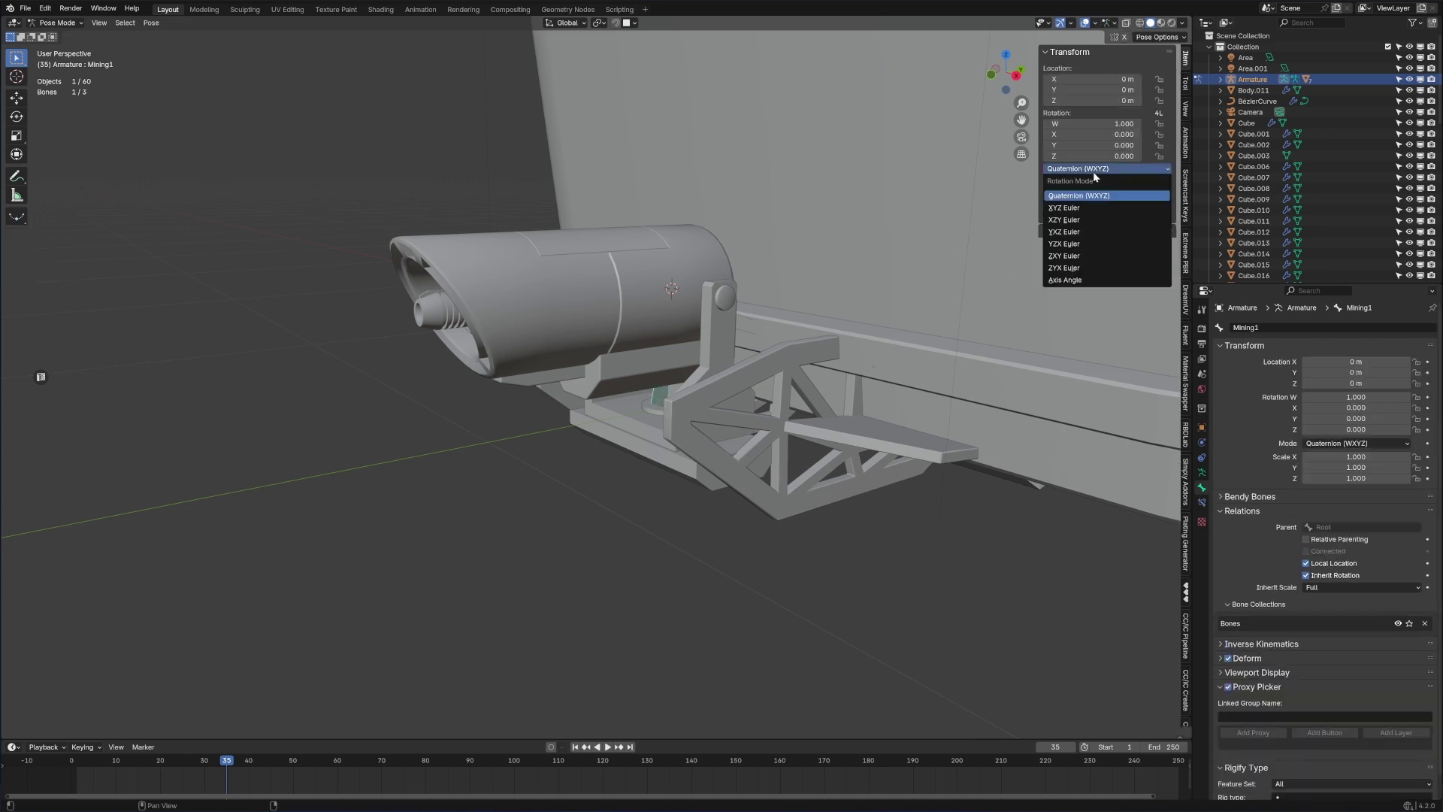
pyautogui.click(1089, 207)
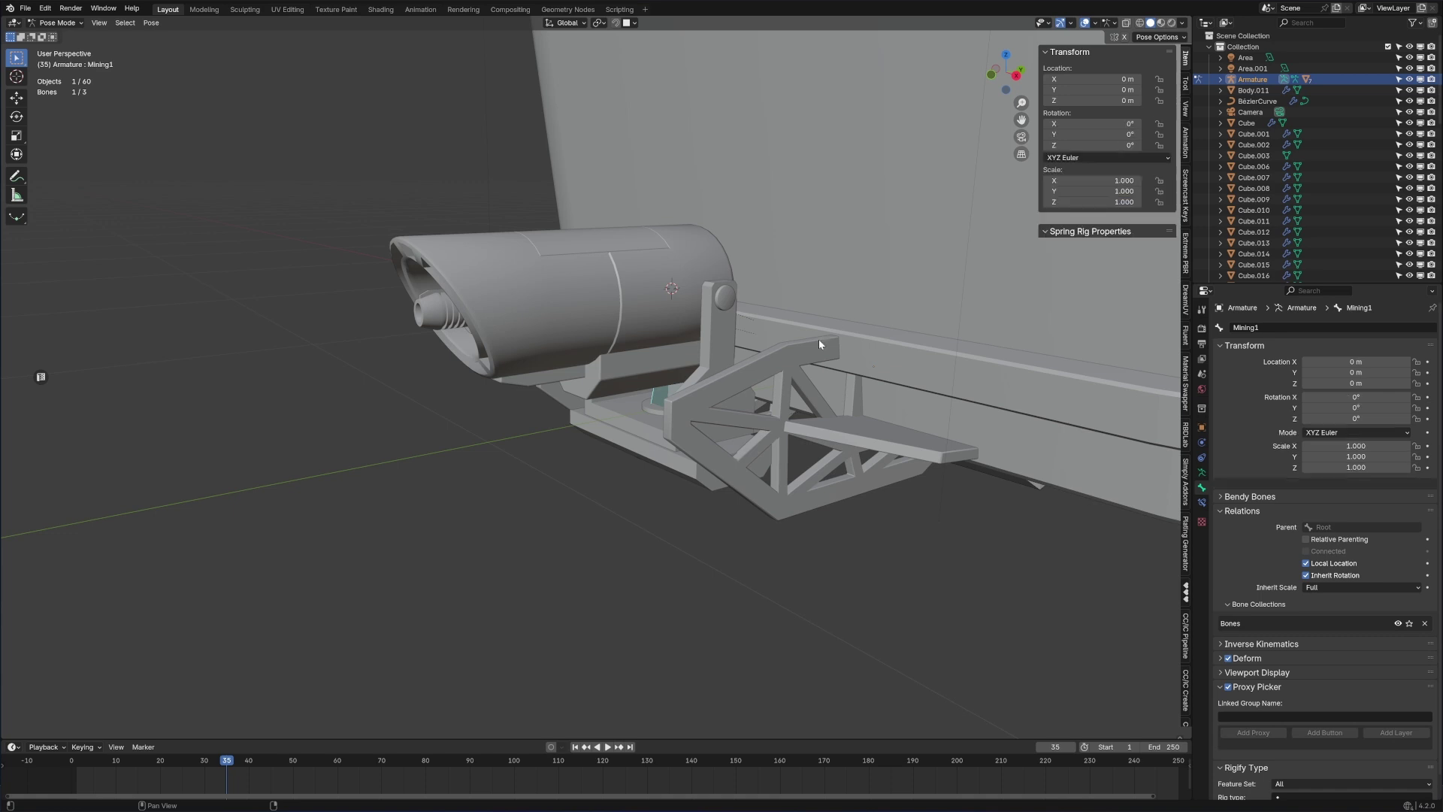
# - Lock the Mining1 bone's location and its X and Z rotation, and test that it swivels around Y only
pyautogui.scroll(-2, 651, 404)
pyautogui.press('r')
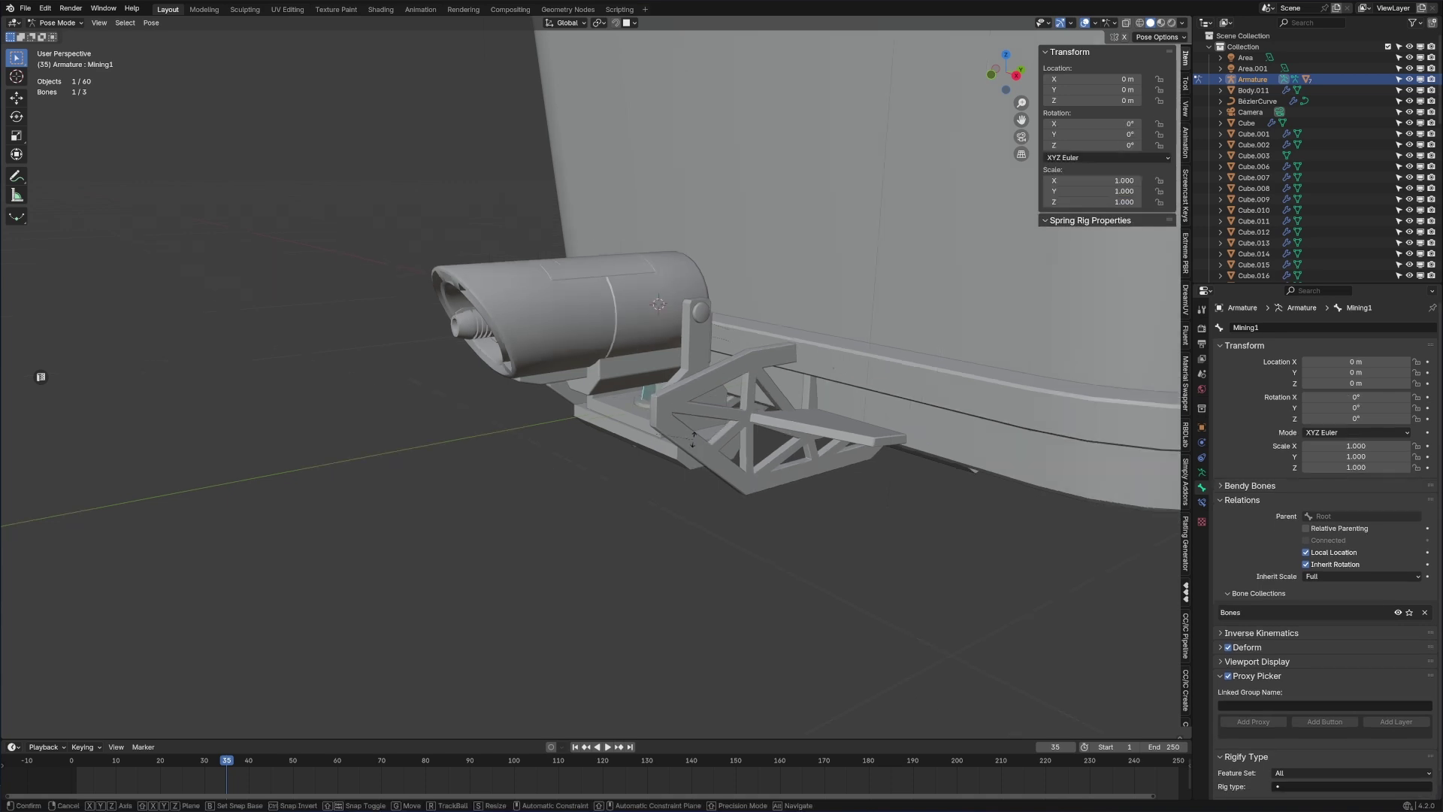
pyautogui.press('z')
pyautogui.press('Escape')
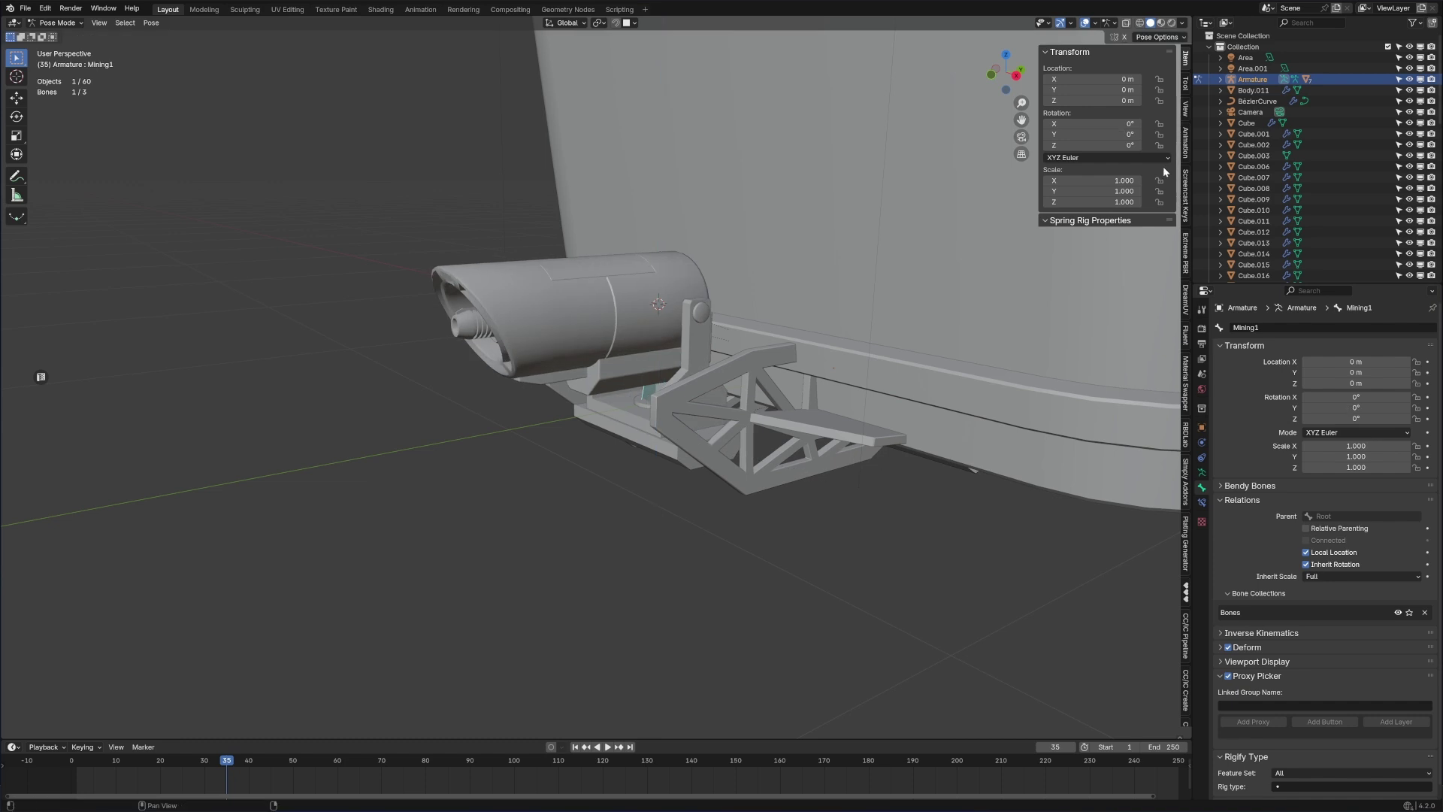
pyautogui.click(1158, 145)
pyautogui.press('r')
pyautogui.press('r')
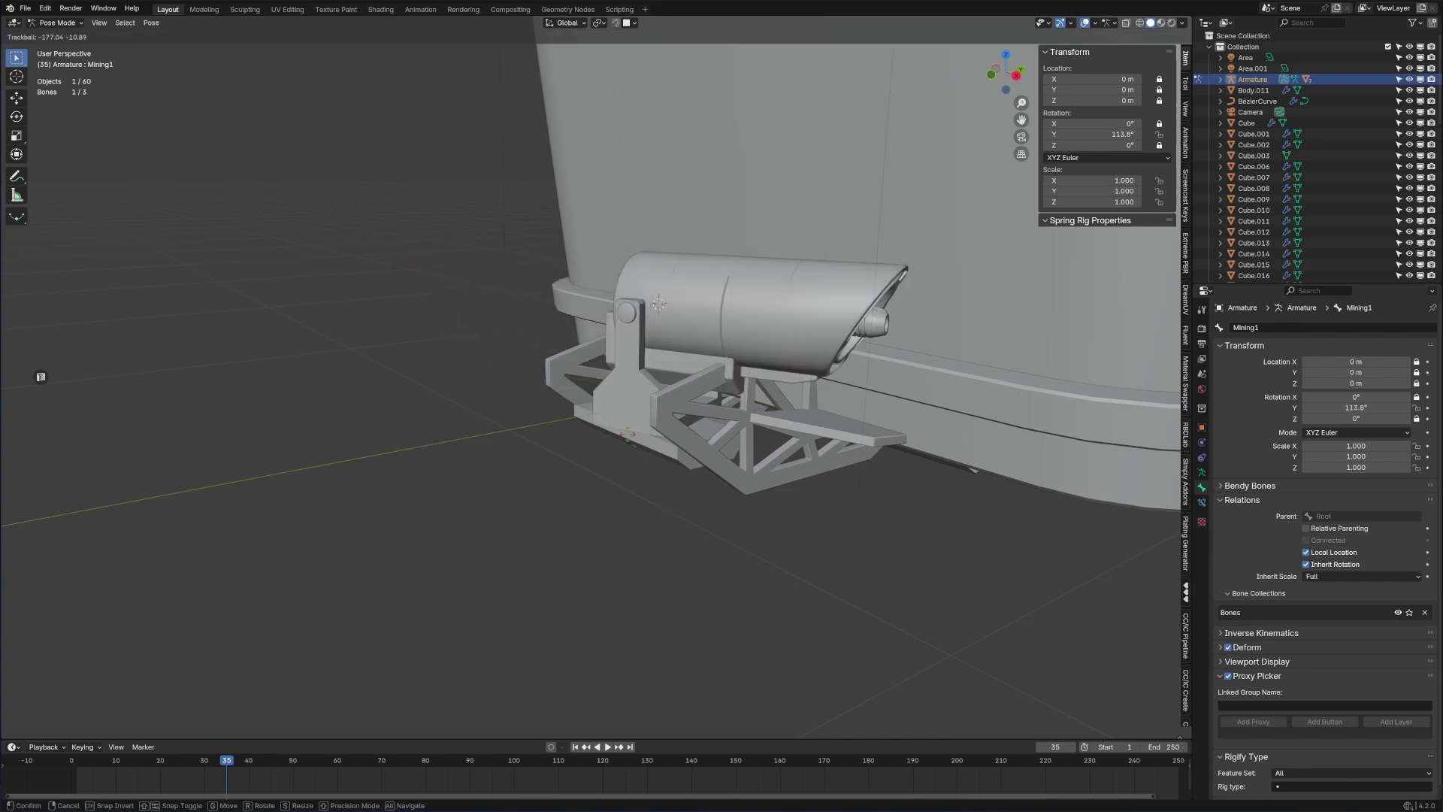
pyautogui.press('Escape')
# - Lock the Mining2 bone's location and its Y and Z rotation, using test rotations to find the axis that tilts the housing
pyautogui.click(684, 347)
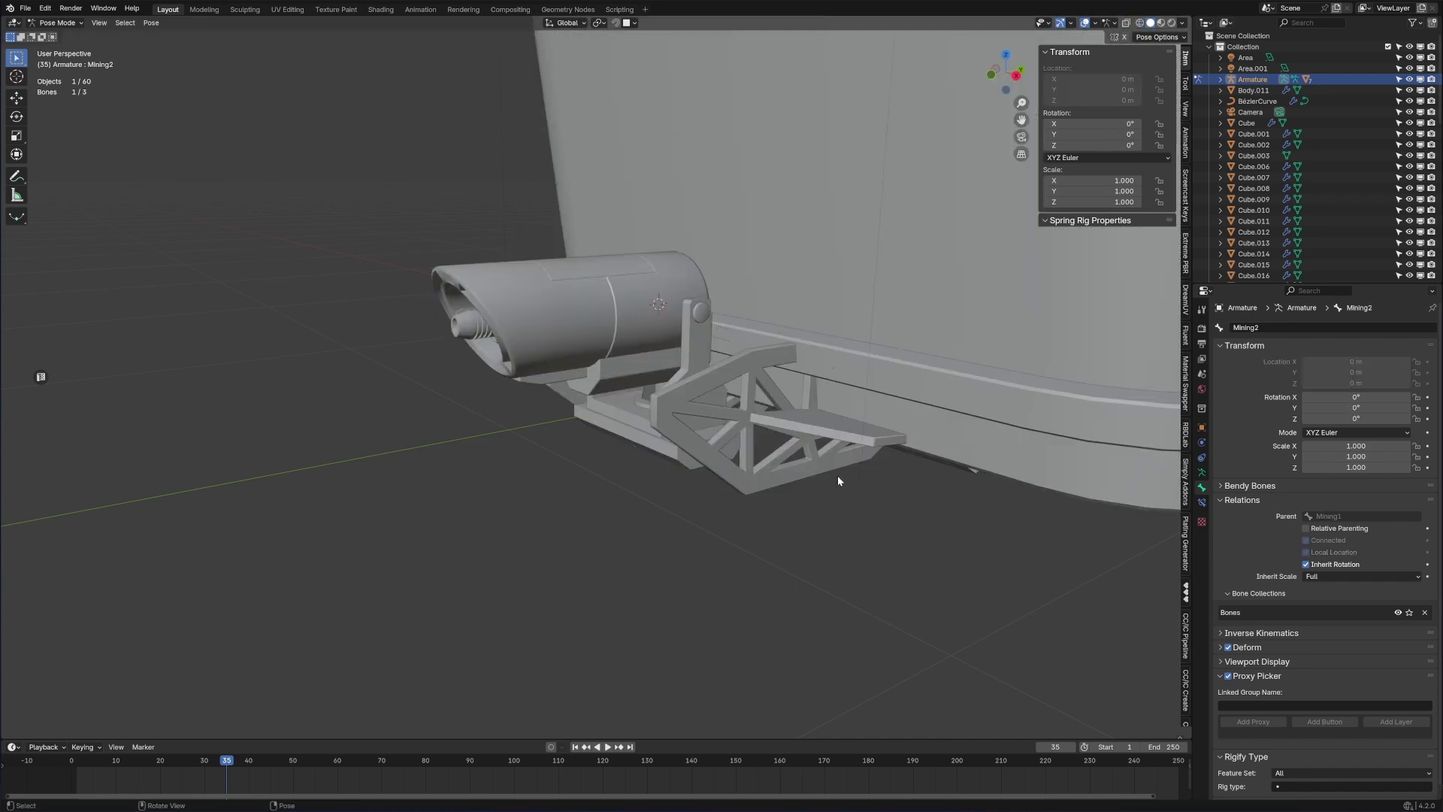
pyautogui.hotkey('shift', 'F1')
pyautogui.hotkey('shift', 'F5')
pyautogui.press('r')
pyautogui.press('y')
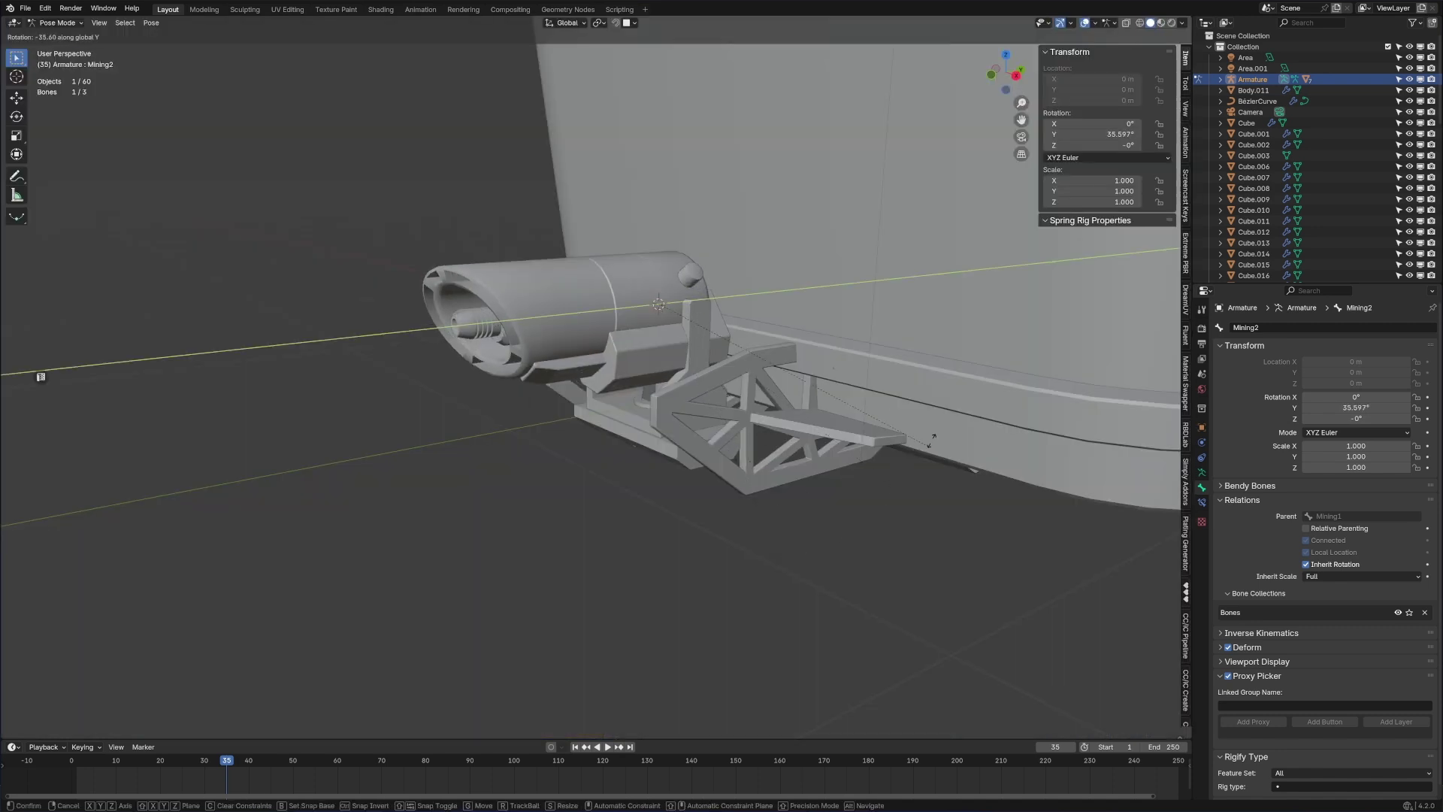
pyautogui.rightClick(823, 553)
pyautogui.press('r')
pyautogui.press('x')
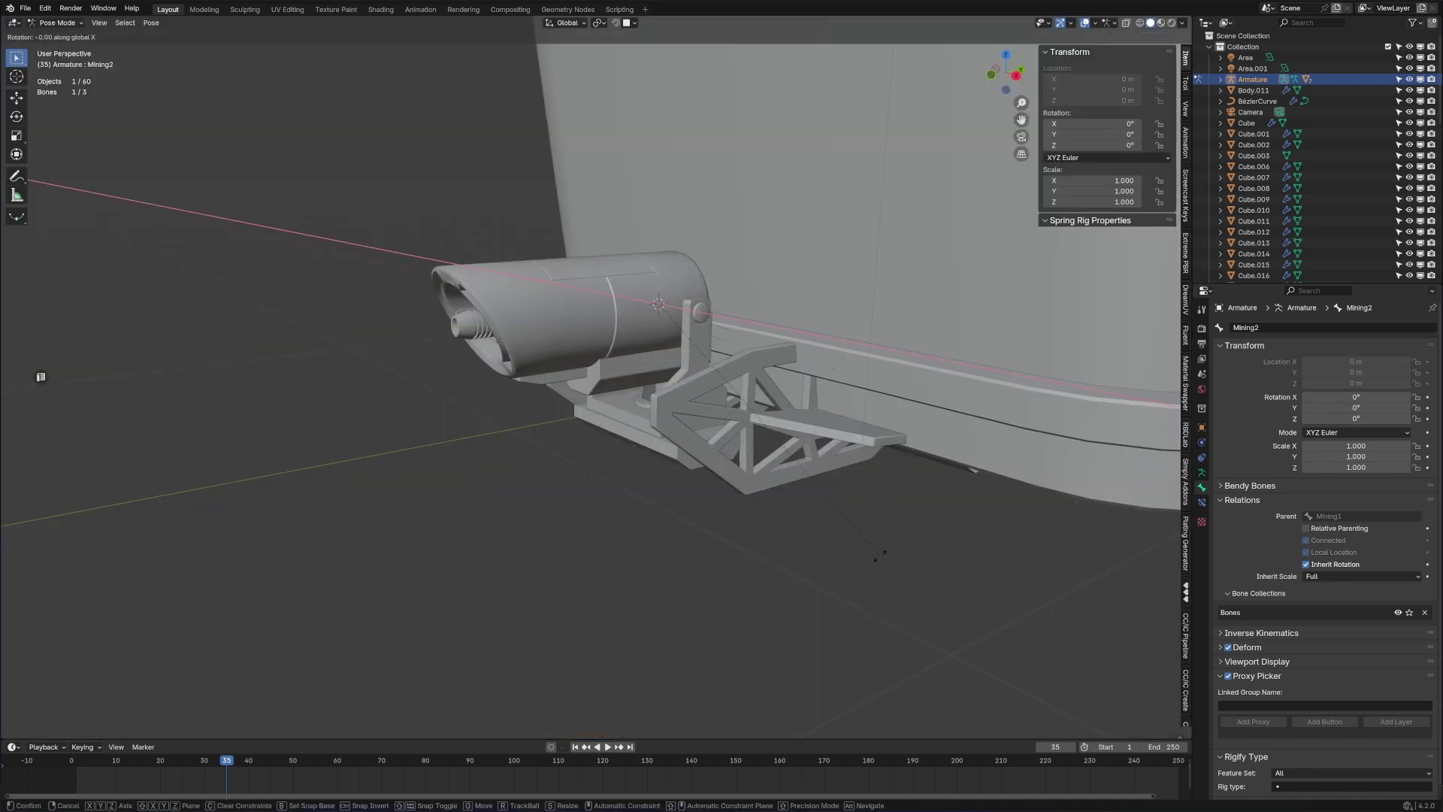
pyautogui.press('Escape')
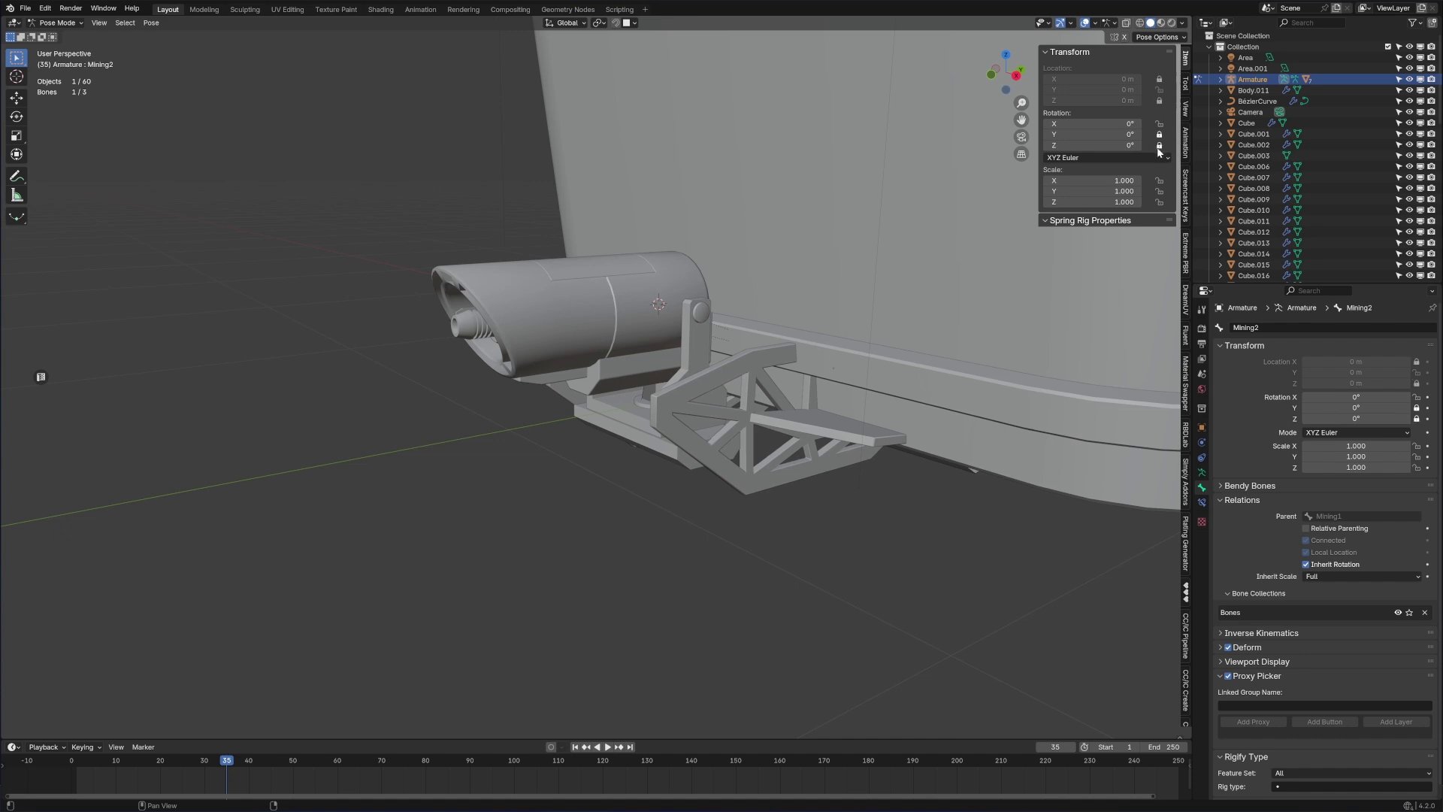
pyautogui.press('r')
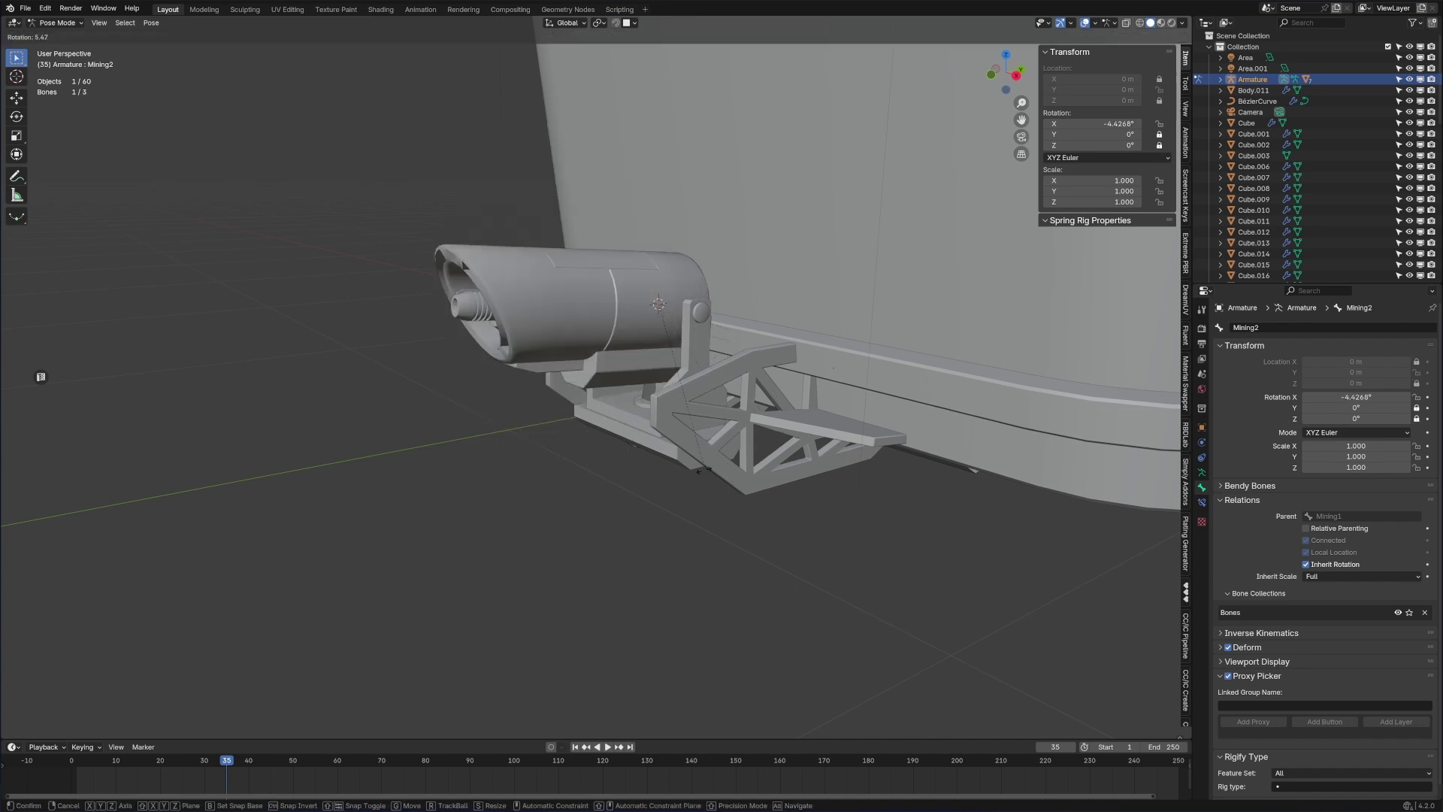
pyautogui.press('Escape')
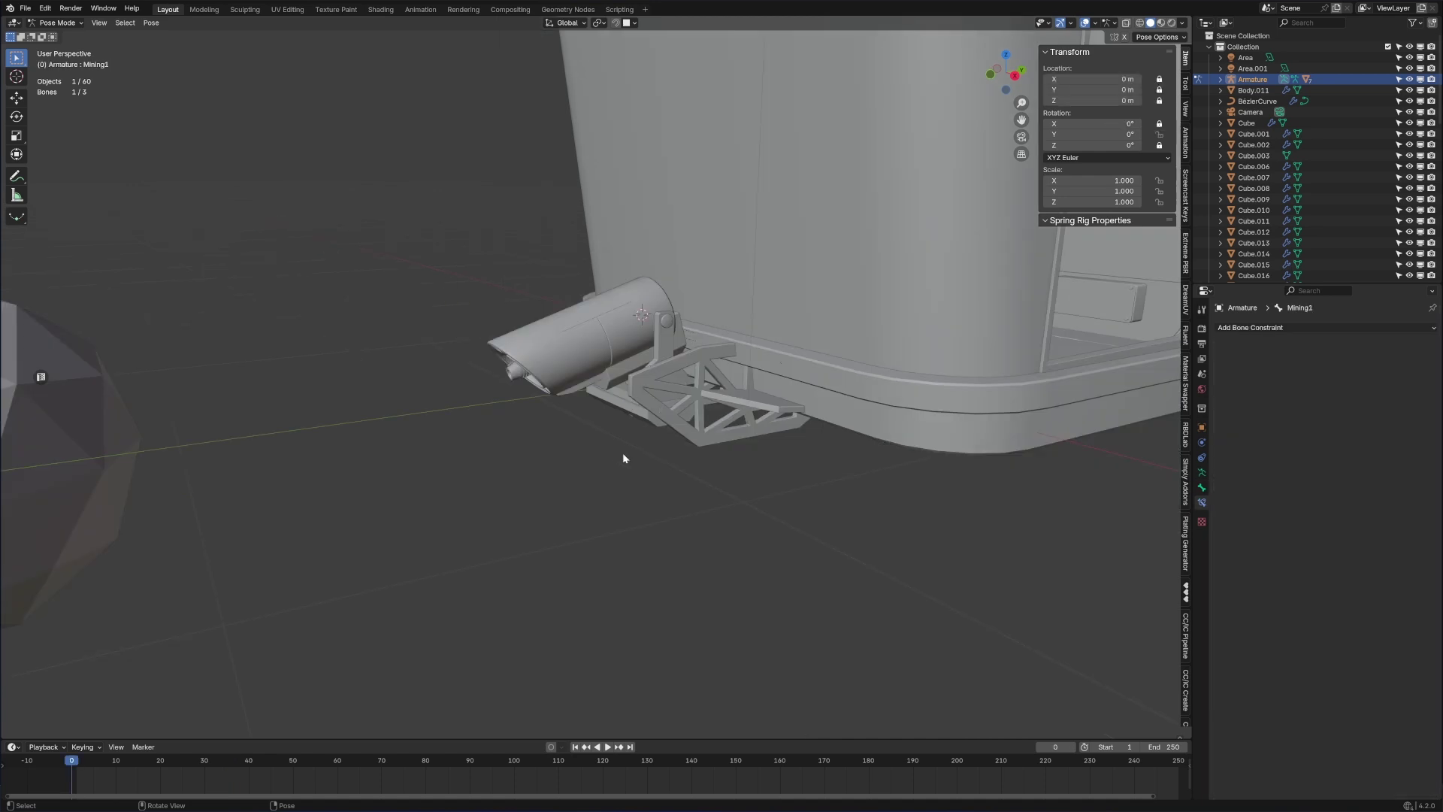
# - Swivel the mining tool by rotating the Mining1 bone to a Y rotation of about 5.8°
pyautogui.press('r')
pyautogui.press('z')
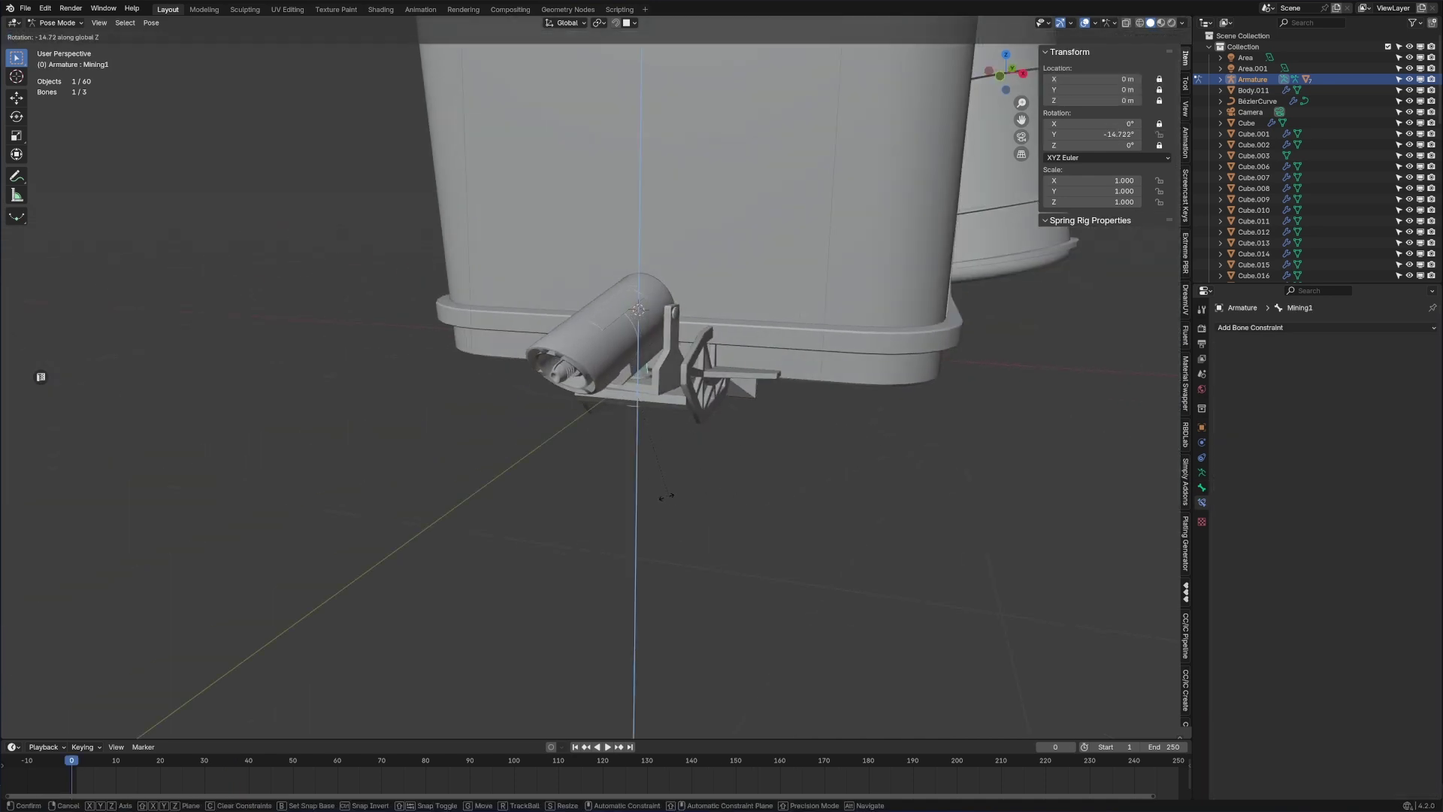
pyautogui.click(656, 491)
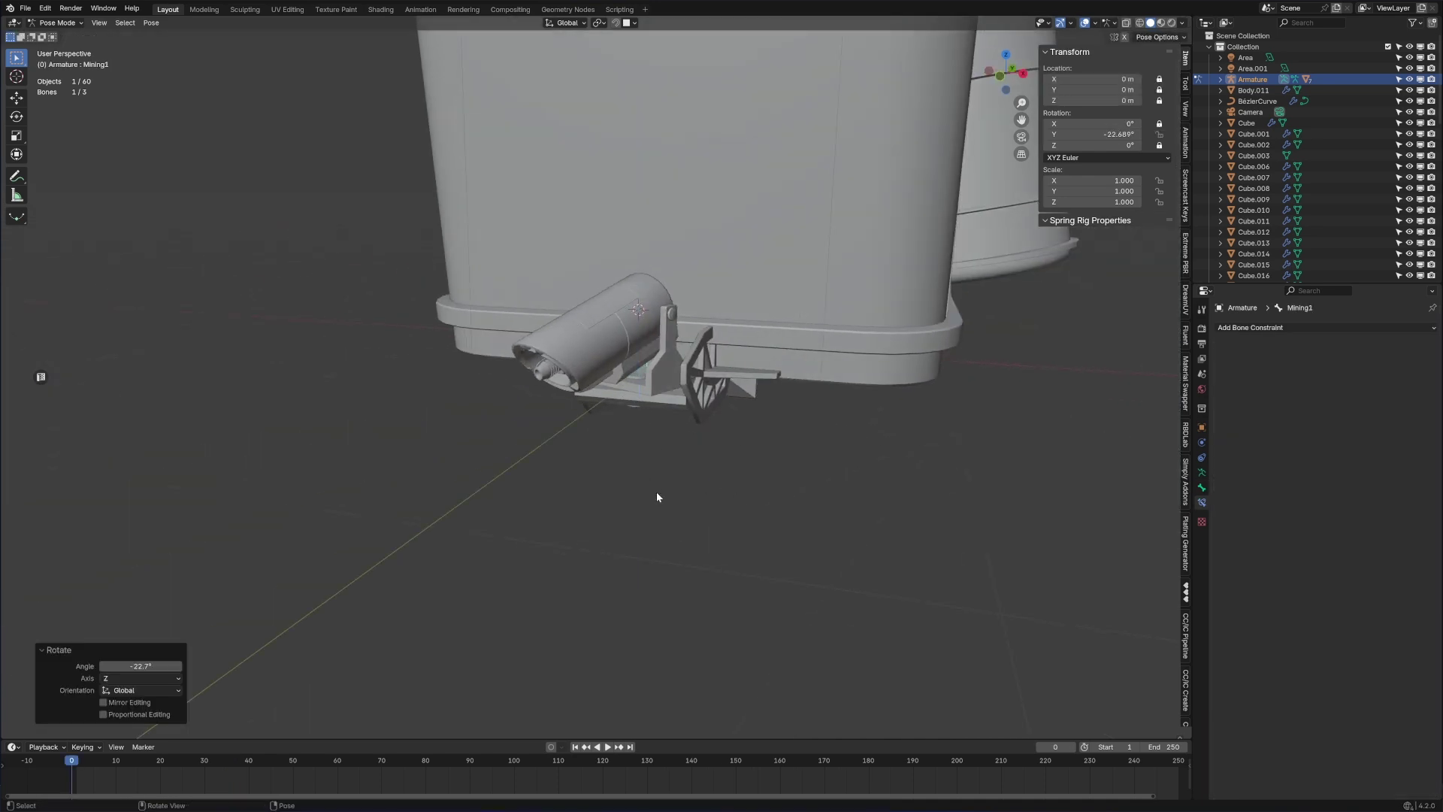
pyautogui.moveTo(656, 491); pyautogui.dragTo(718, 507, button='middle')
pyautogui.press('r')
pyautogui.click(793, 287)
pyautogui.scroll(2, 695, 413)
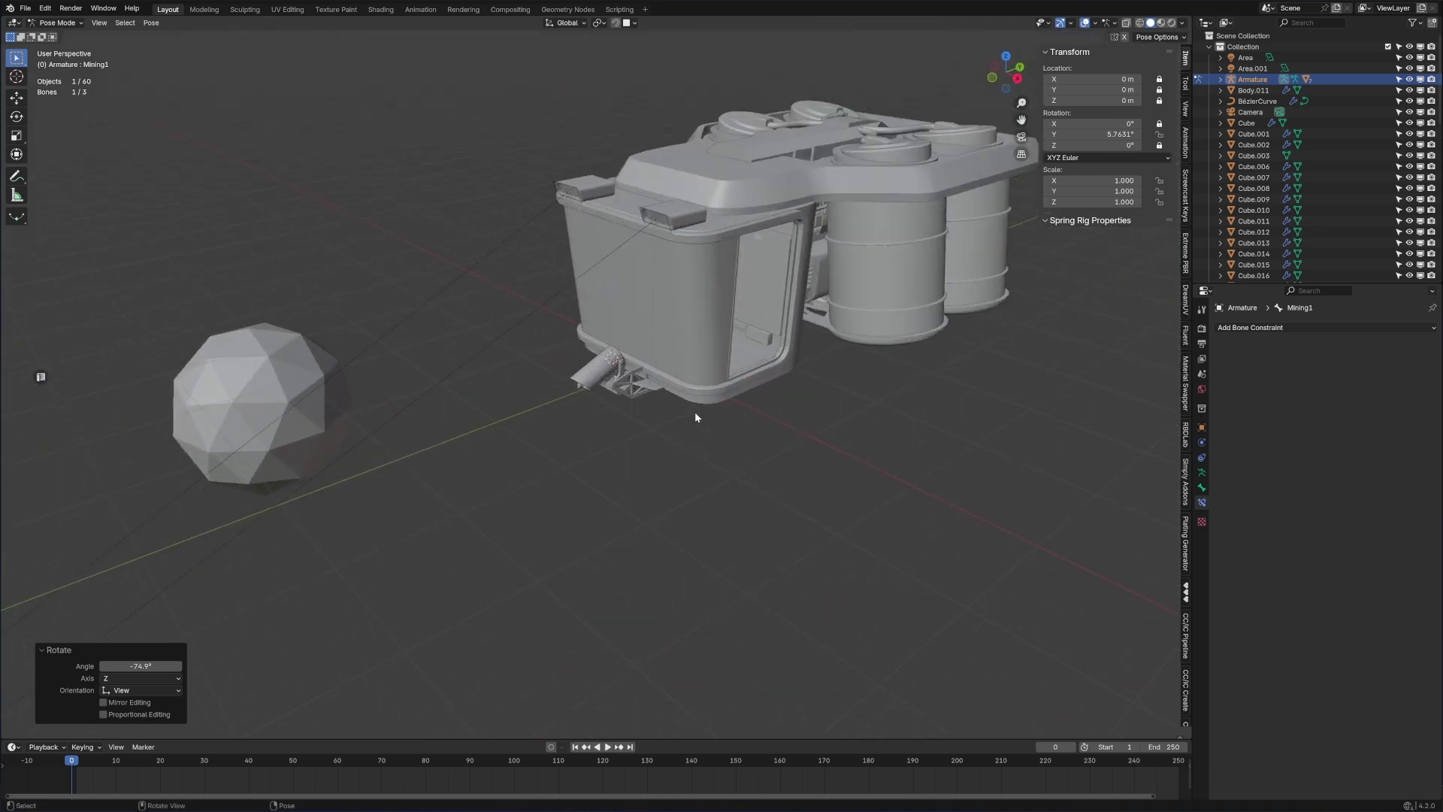